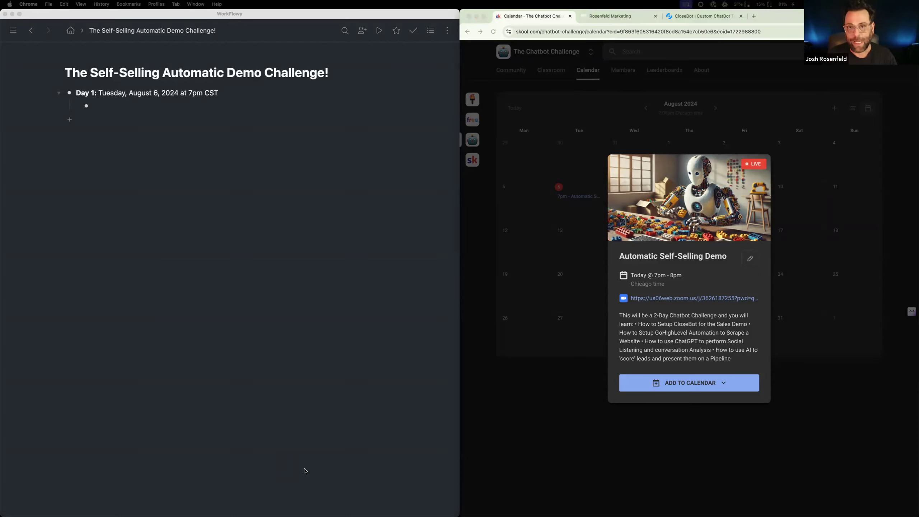
Close the community calendar page and switch into the SS AutoDemo sub-account
{"action": "left_click", "coordinate": [569, 16]}
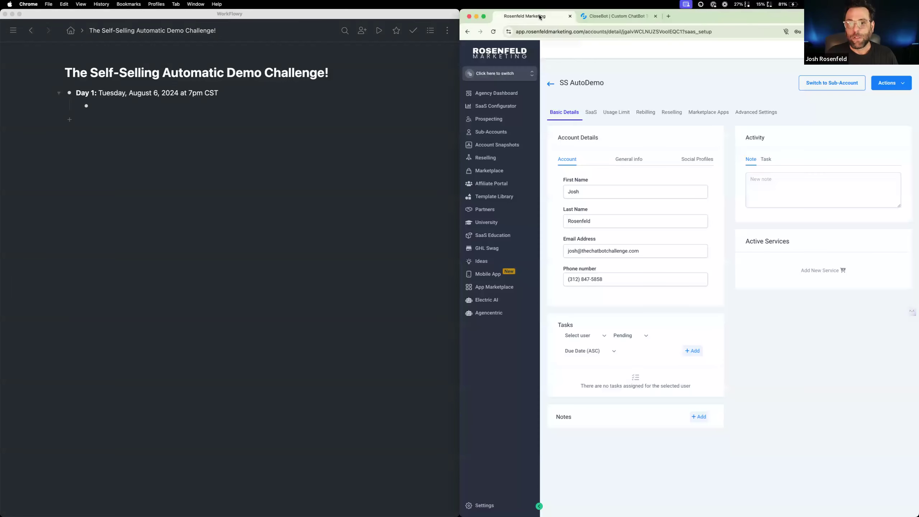
{"action": "left_click", "coordinate": [827, 84]}
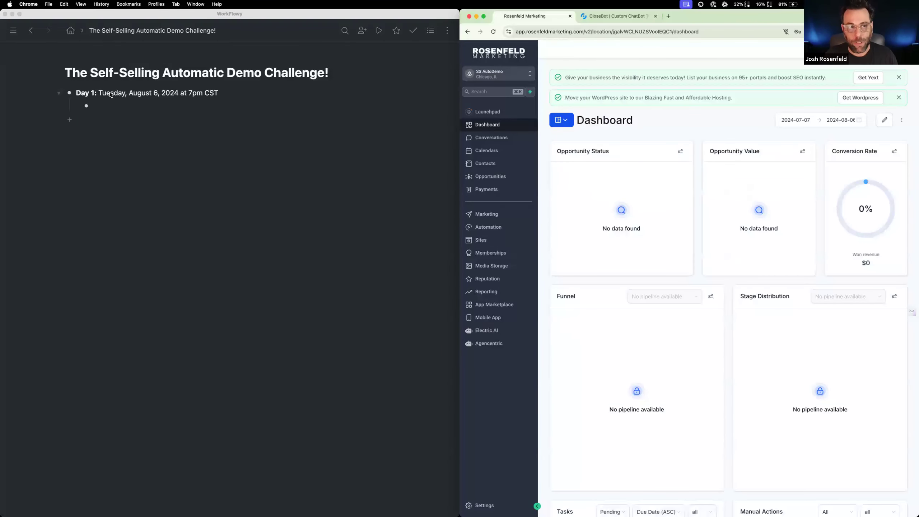
In WorkFlowy, share "The Self-Selling Automatic Demo Challenge!" by secret link with "Can view" access, copy the link and close the sharing dialog
{"action": "left_click", "coordinate": [65, 76]}
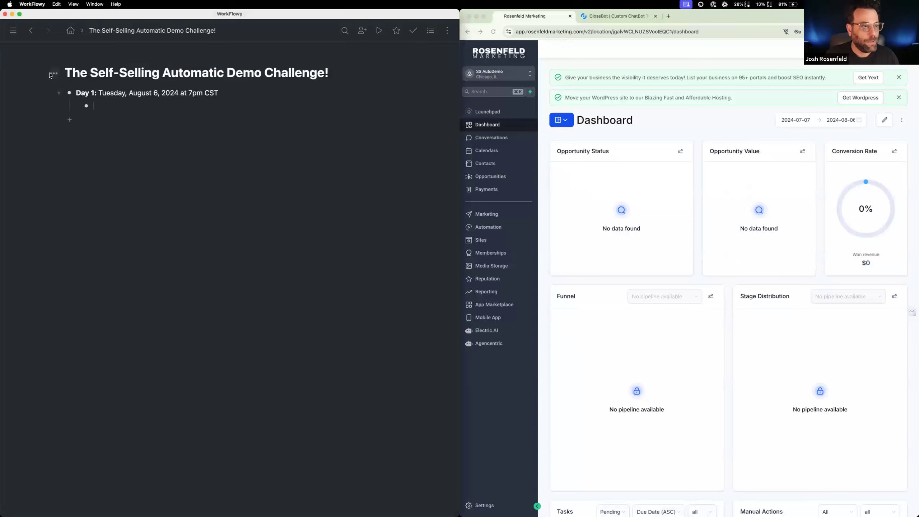
{"action": "left_click", "coordinate": [53, 74]}
{"action": "left_click", "coordinate": [73, 232]}
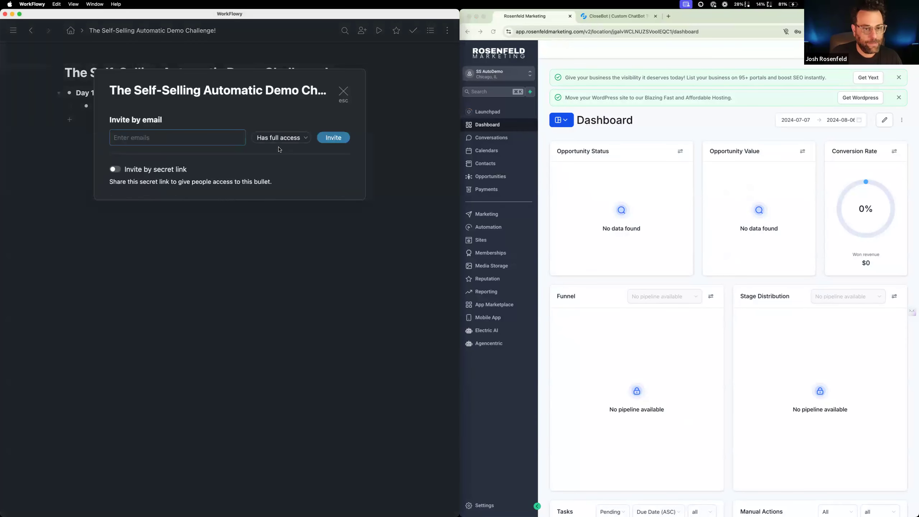
{"action": "left_click", "coordinate": [115, 169]}
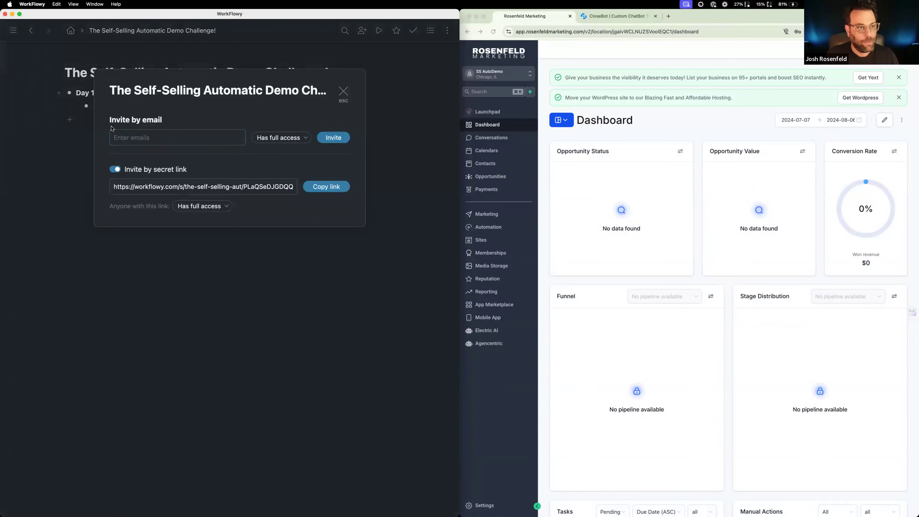
{"action": "left_click", "coordinate": [202, 207]}
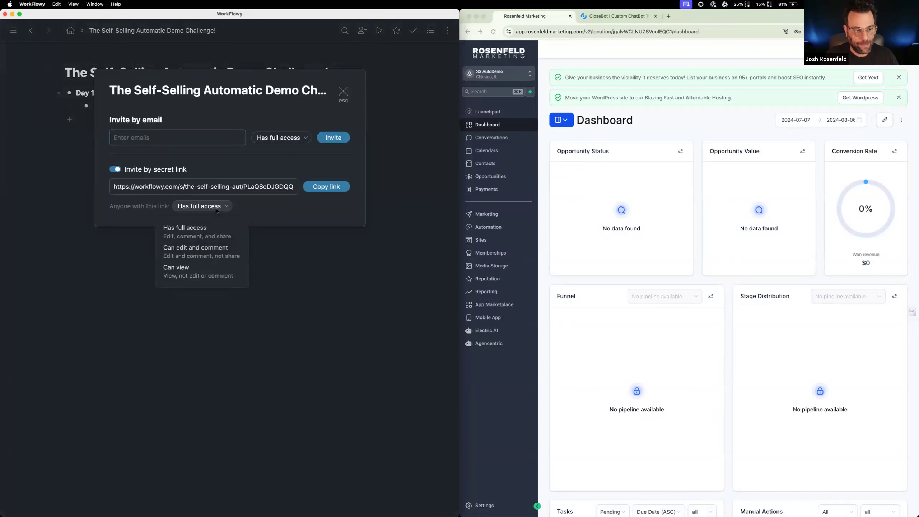
{"action": "left_click", "coordinate": [210, 270]}
{"action": "left_click", "coordinate": [342, 188]}
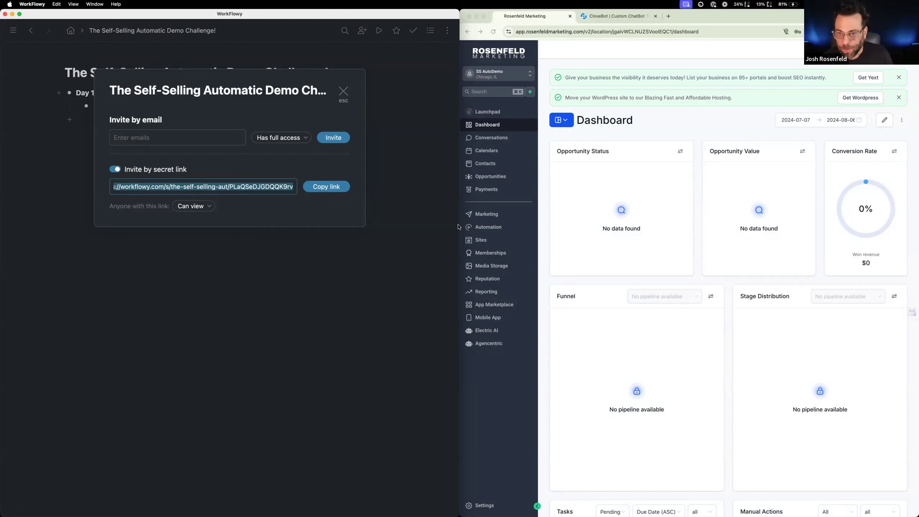
{"action": "left_click", "coordinate": [611, 48]}
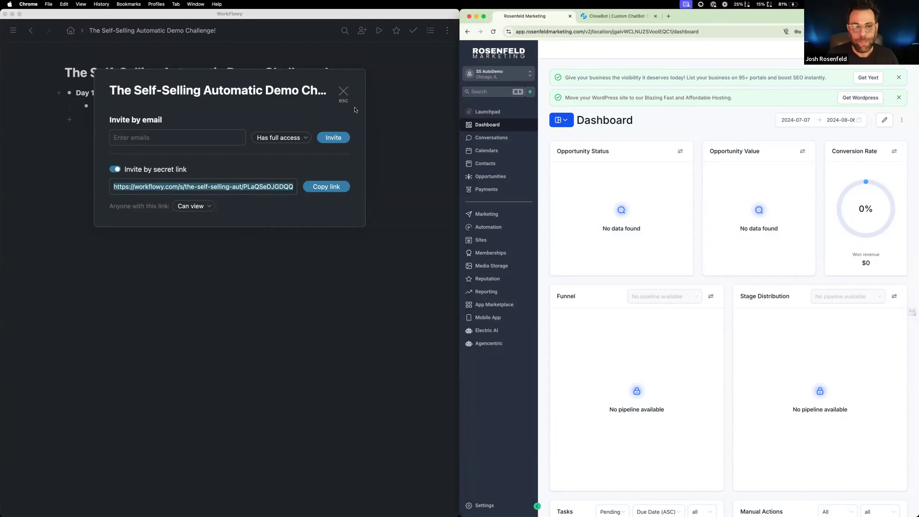
{"action": "left_click", "coordinate": [343, 95]}
{"action": "left_click", "coordinate": [342, 95]}
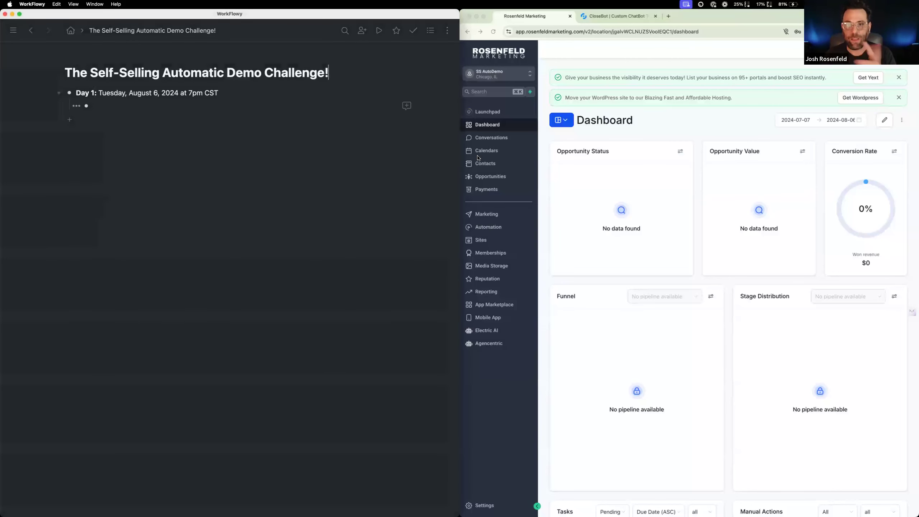
In CloseBot, duplicate the "DO NOT TOUCH: DEFAULT" bot, label the copy "SS Demo: Receptionist" and save it
{"action": "left_click", "coordinate": [620, 18]}
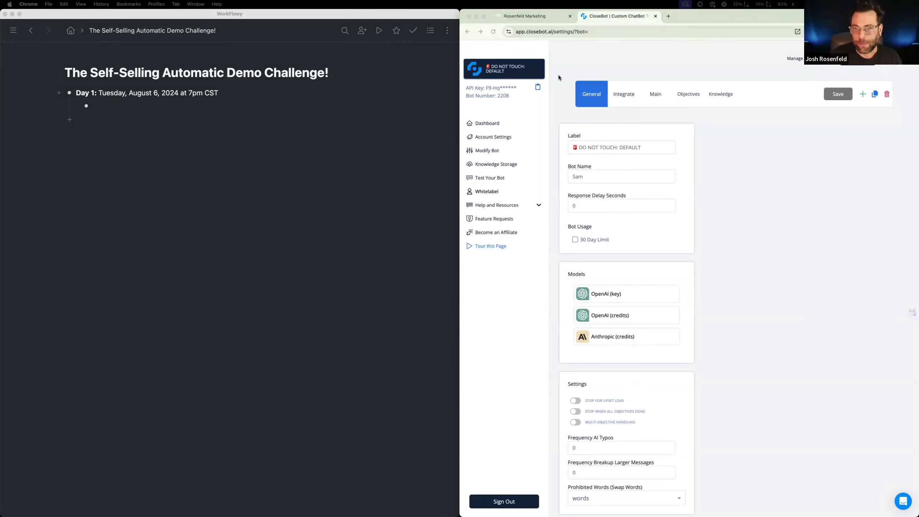
{"action": "left_click", "coordinate": [874, 95]}
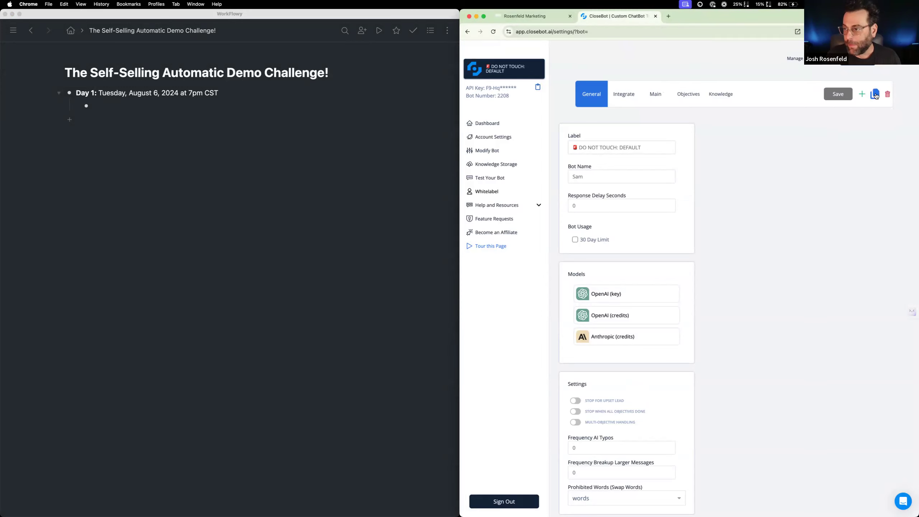
{"action": "left_click", "coordinate": [875, 95]}
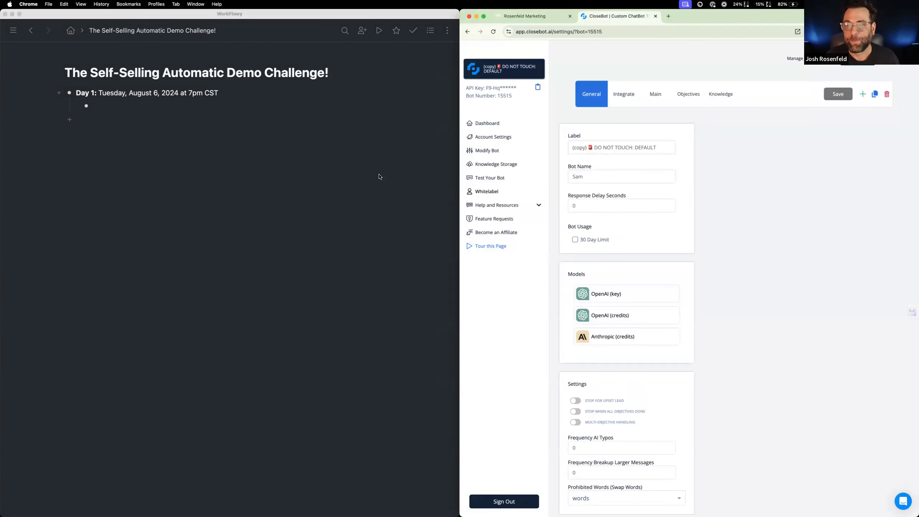
{"action": "triple_click", "coordinate": [590, 147]}
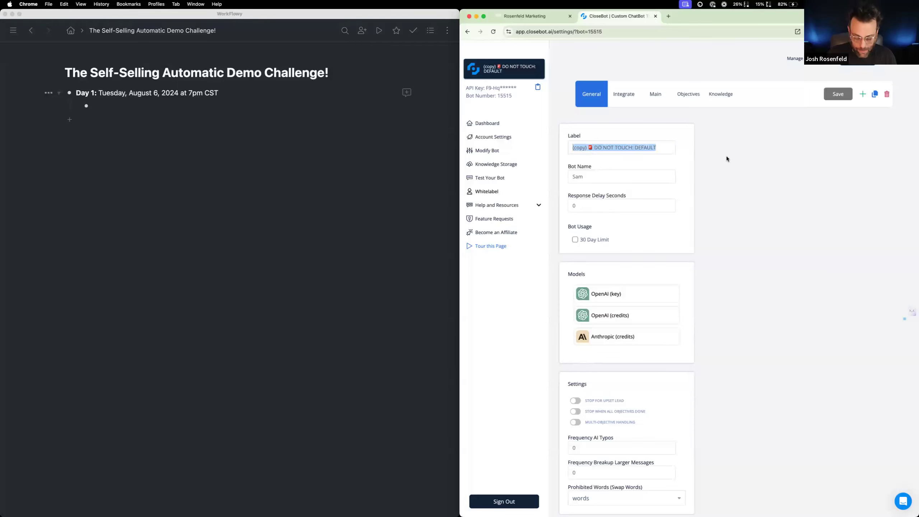
{"action": "type", "text": "SS Demo"}
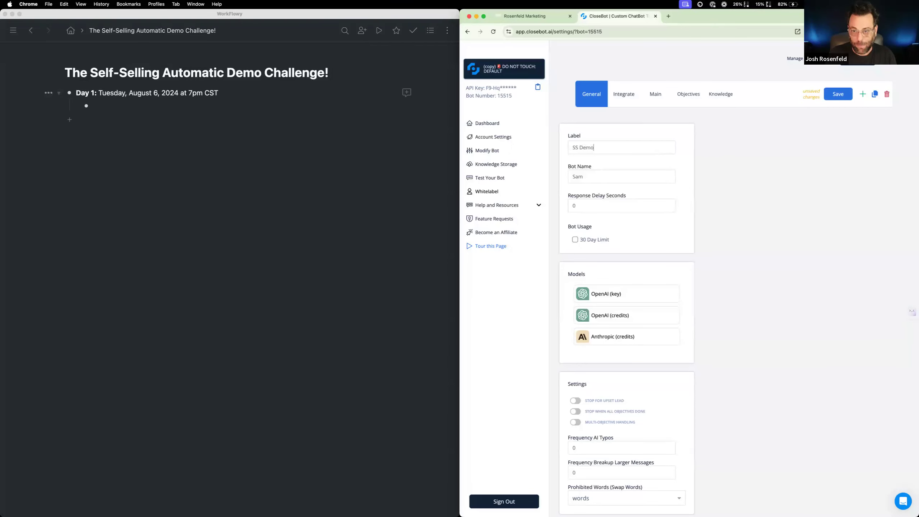
{"action": "type", "text": ": Receptio"}
{"action": "type", "text": "nist"}
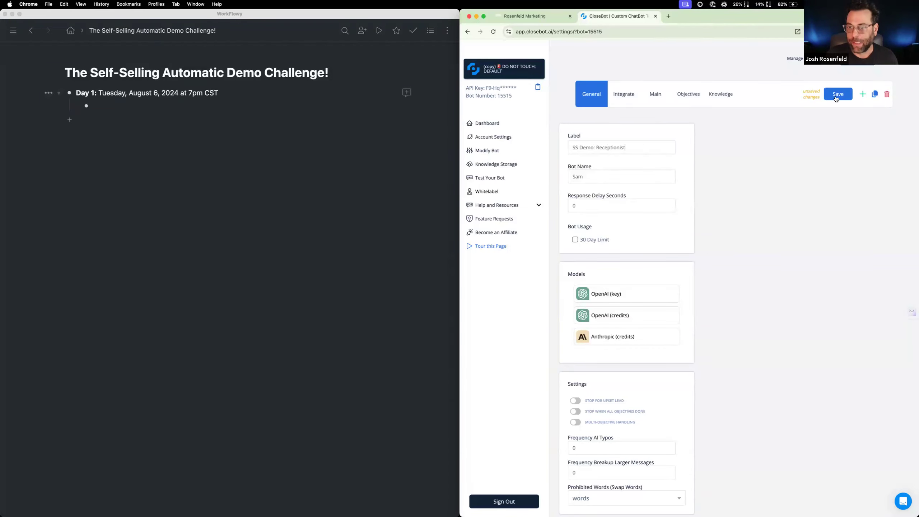
{"action": "left_click", "coordinate": [836, 98]}
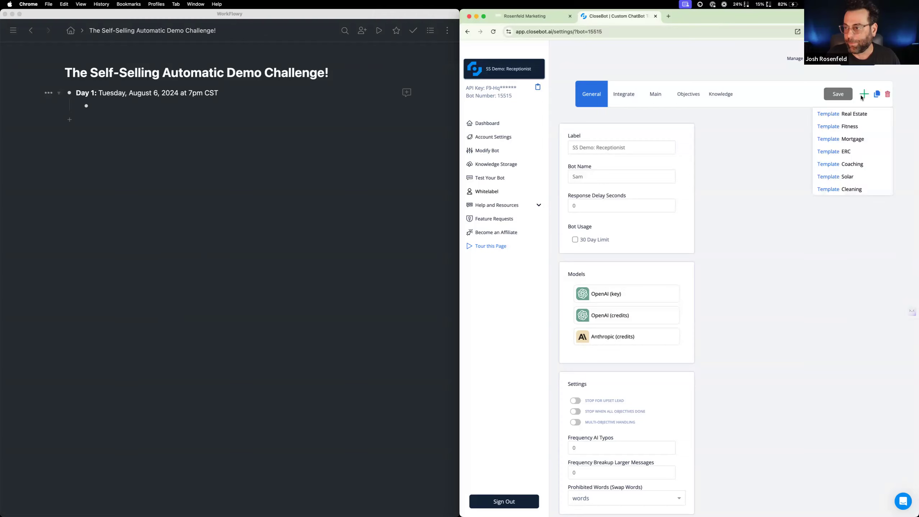
Duplicate the Receptionist bot, label the copy "SS Demo: Loop" and save it
{"action": "left_click", "coordinate": [876, 95]}
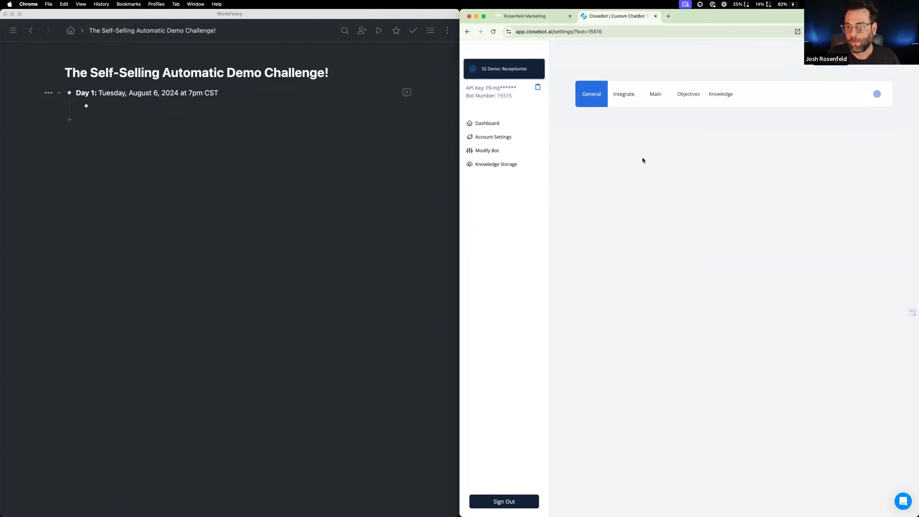
{"action": "left_click_drag", "start_coordinate": [588, 146], "coordinate": [567, 149]}
{"action": "key", "text": "BackSpace"}
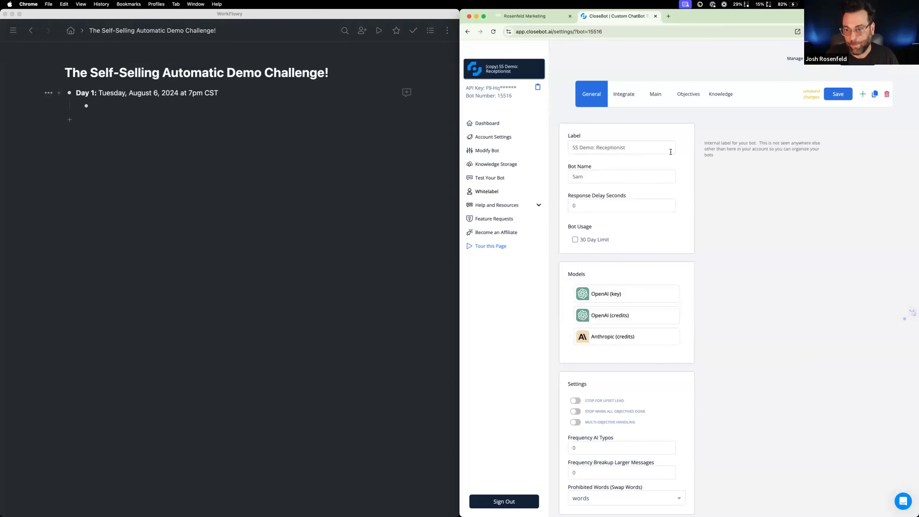
{"action": "double_click", "coordinate": [601, 145]}
{"action": "type", "text": "Loop"}
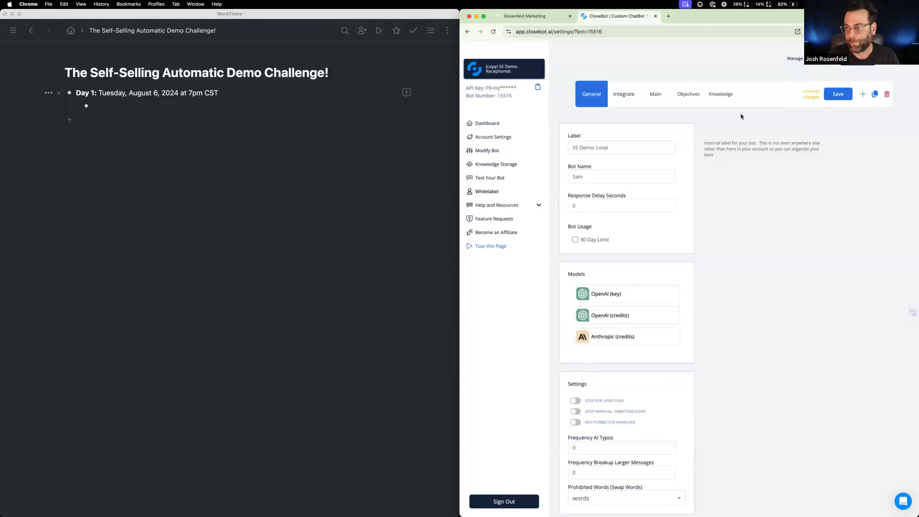
{"action": "left_click", "coordinate": [833, 95]}
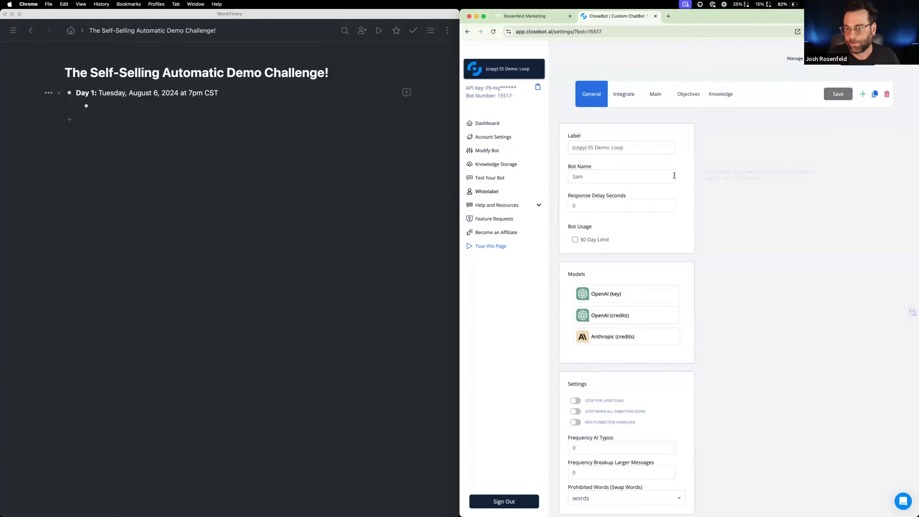
Label the duplicate of the Loop bot "SS Demo: Complete", without the "(copy)" prefix, and save it
{"action": "double_click", "coordinate": [617, 147]}
{"action": "type", "text": "Complegte"}
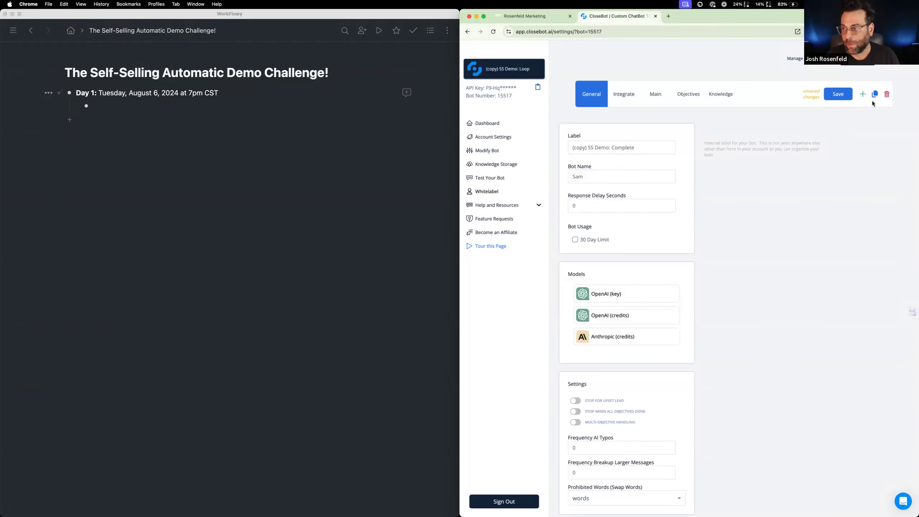
{"action": "left_click", "coordinate": [847, 95]}
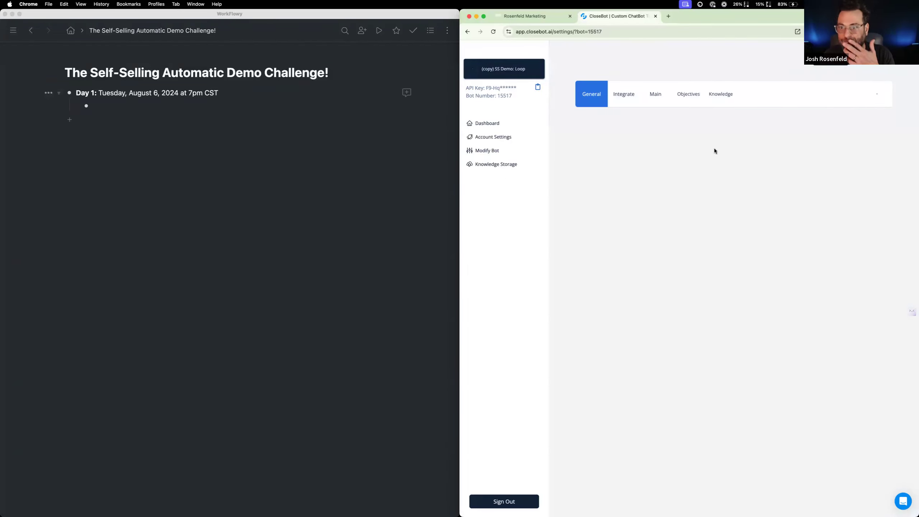
{"action": "left_click_drag", "start_coordinate": [591, 147], "coordinate": [534, 146]}
{"action": "key", "text": "BackSpace"}
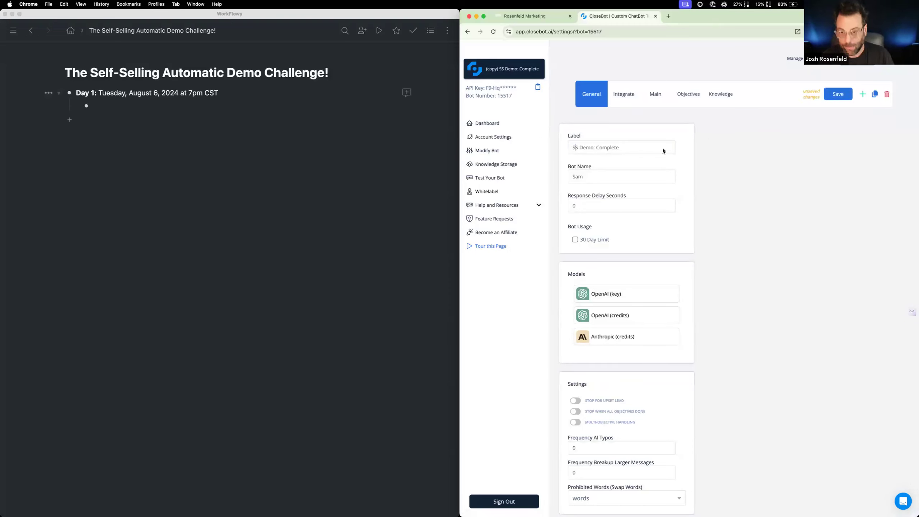
{"action": "left_click", "coordinate": [840, 99]}
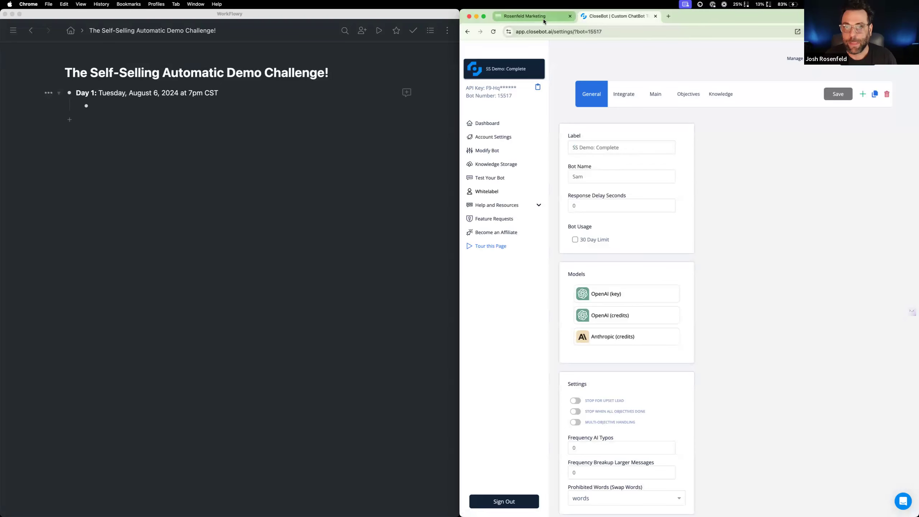
Bring up the ZseniAI account's workflow list and open the reference workflow "2: Process Message - Zseni"
{"action": "left_click", "coordinate": [532, 17]}
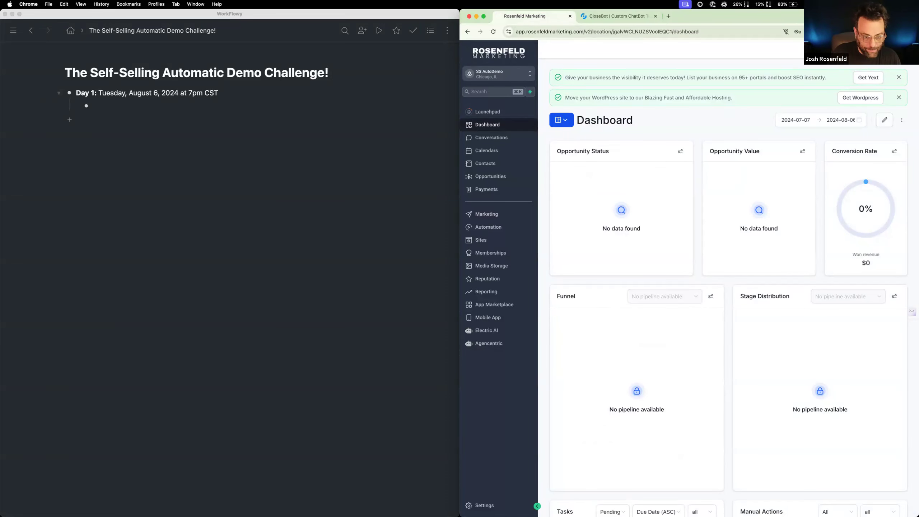
{"action": "left_click_drag", "start_coordinate": [43, 16], "coordinate": [223, 25]}
{"action": "scroll", "coordinate": [214, 213], "scroll_direction": "down", "scroll_amount": 2}
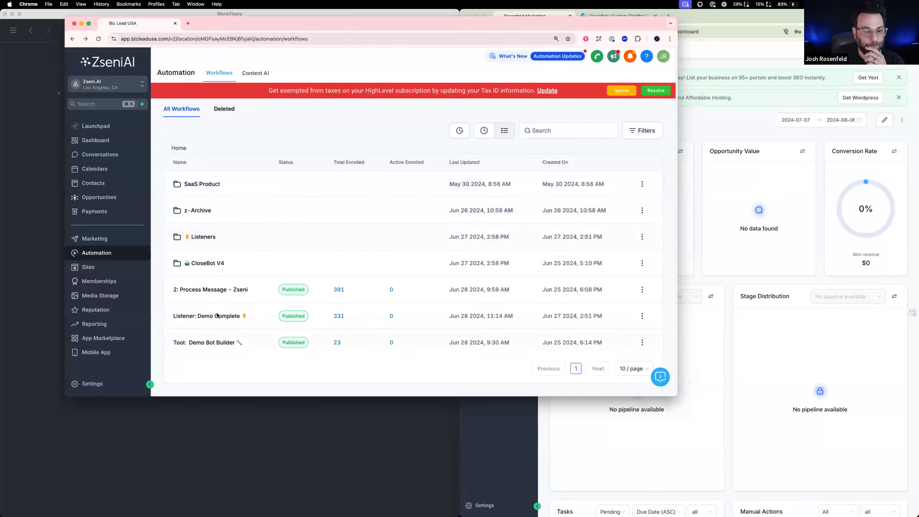
{"action": "left_click", "coordinate": [212, 295]}
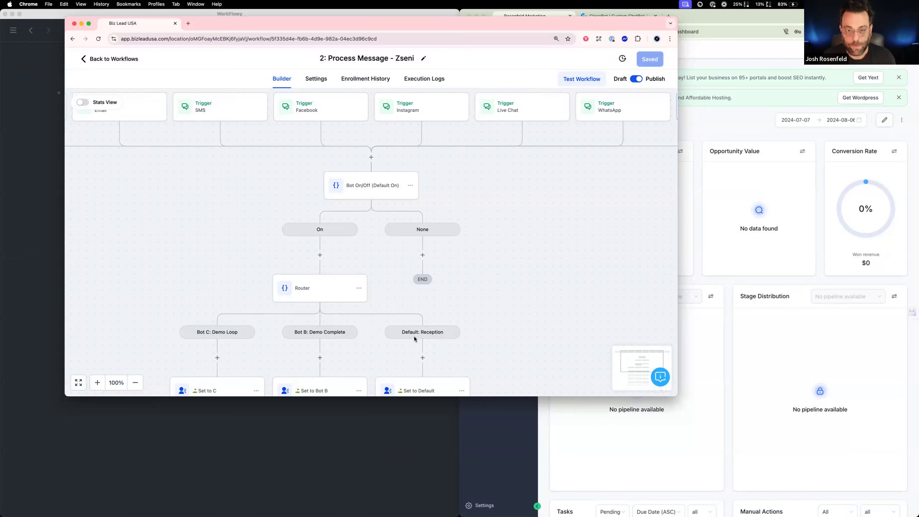
{"action": "scroll", "coordinate": [414, 337], "scroll_direction": "down", "scroll_amount": 1}
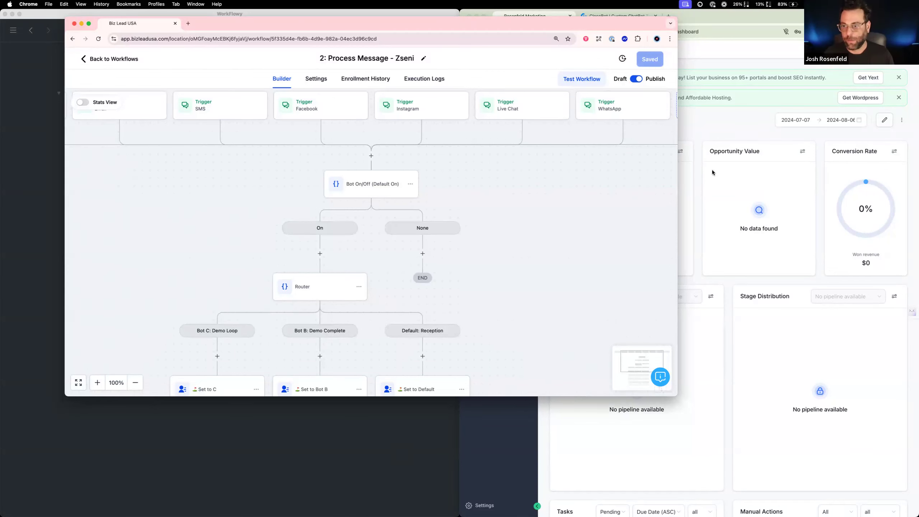
Place the reference workflow's window beside the SS AutoDemo window, showing the router's bot branches
{"action": "left_click", "coordinate": [725, 139]}
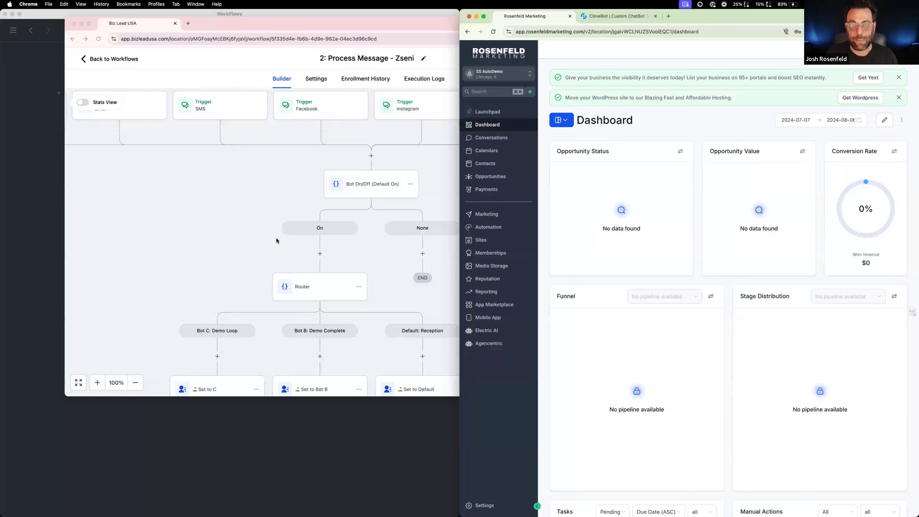
{"action": "left_click", "coordinate": [271, 251]}
{"action": "left_click_drag", "start_coordinate": [496, 278], "coordinate": [467, 143]}
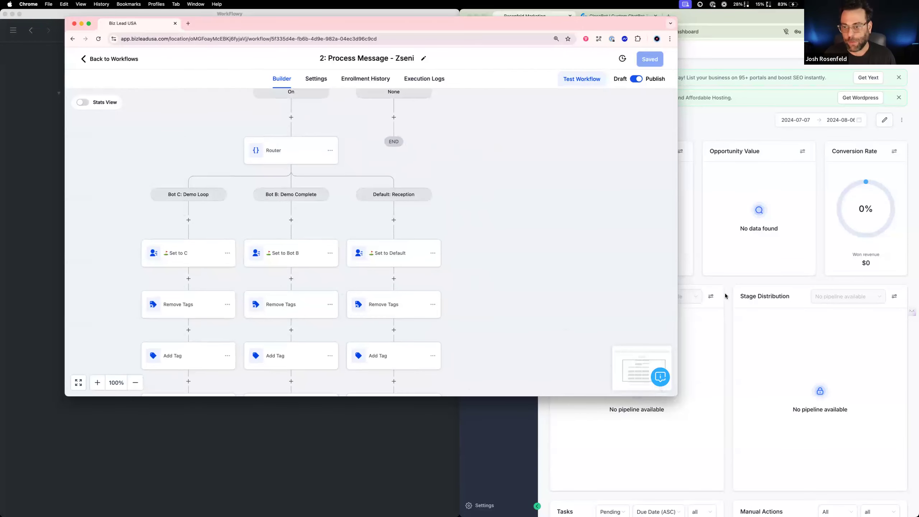
{"action": "left_click_drag", "start_coordinate": [637, 24], "coordinate": [544, 17]}
In the SS AutoDemo sub-account's automations, create a new workflow from scratch
{"action": "left_click", "coordinate": [691, 132]}
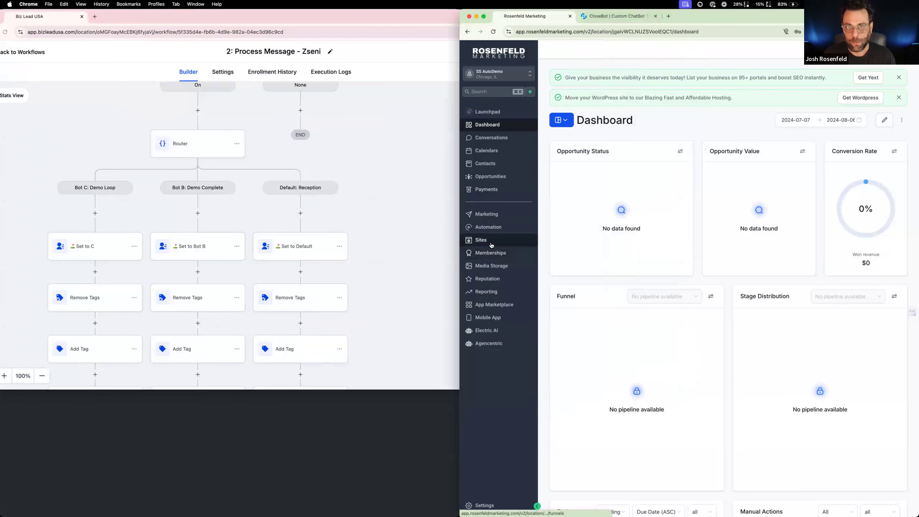
{"action": "left_click", "coordinate": [495, 228]}
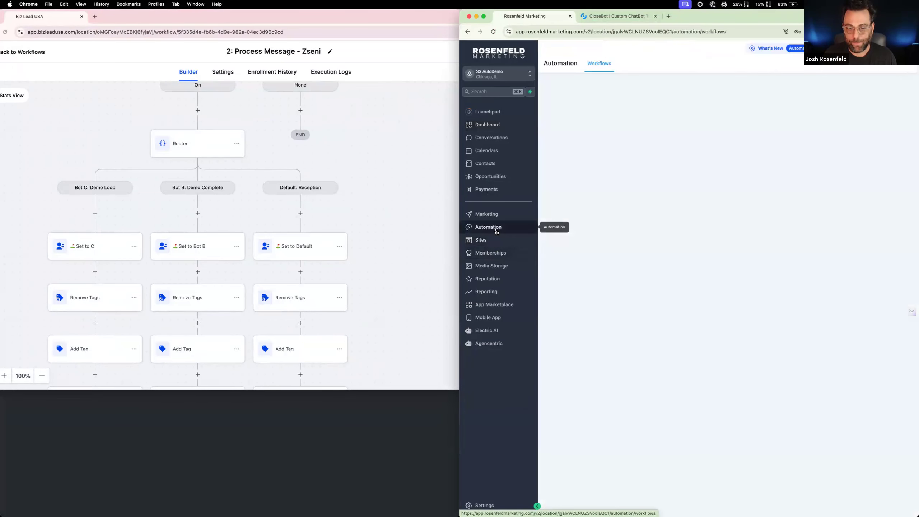
{"action": "left_click", "coordinate": [864, 92]}
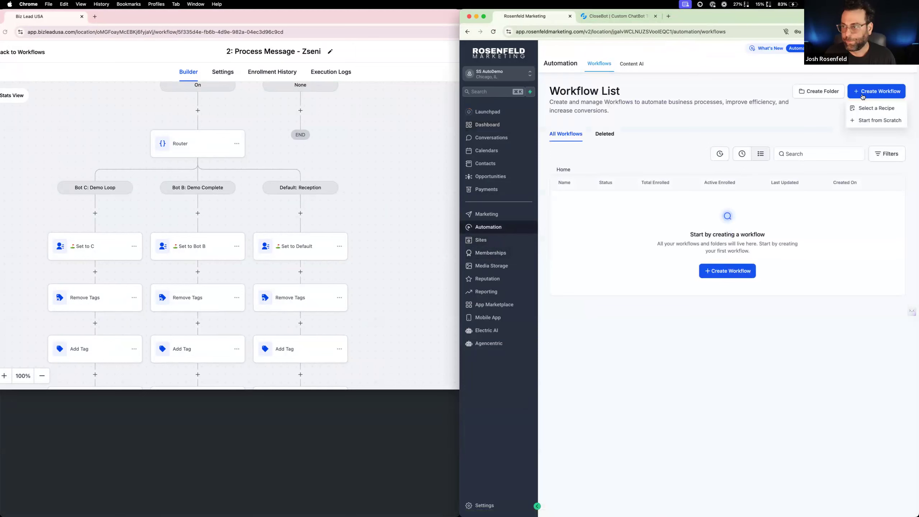
{"action": "left_click", "coordinate": [860, 120]}
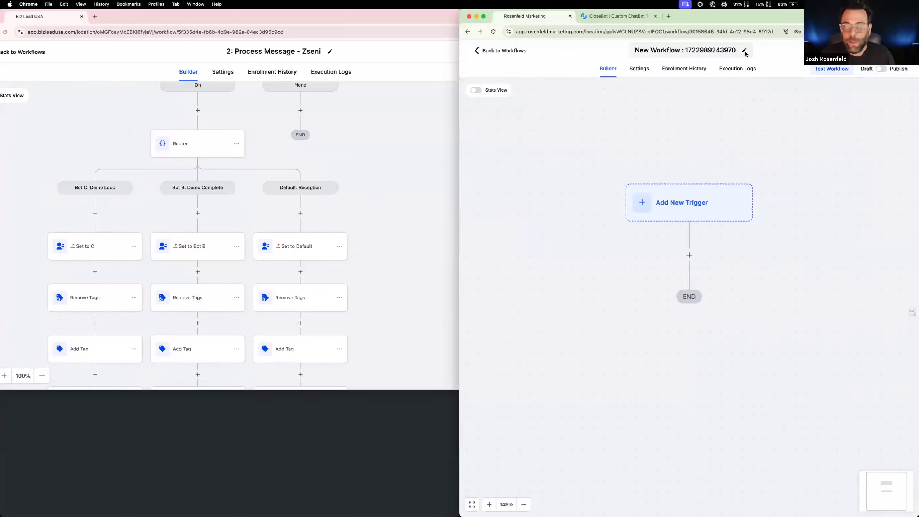
Rename the new workflow as "2: Process Message - SS Demo"
{"action": "left_click", "coordinate": [744, 51]}
{"action": "key", "text": "BackSpace"}
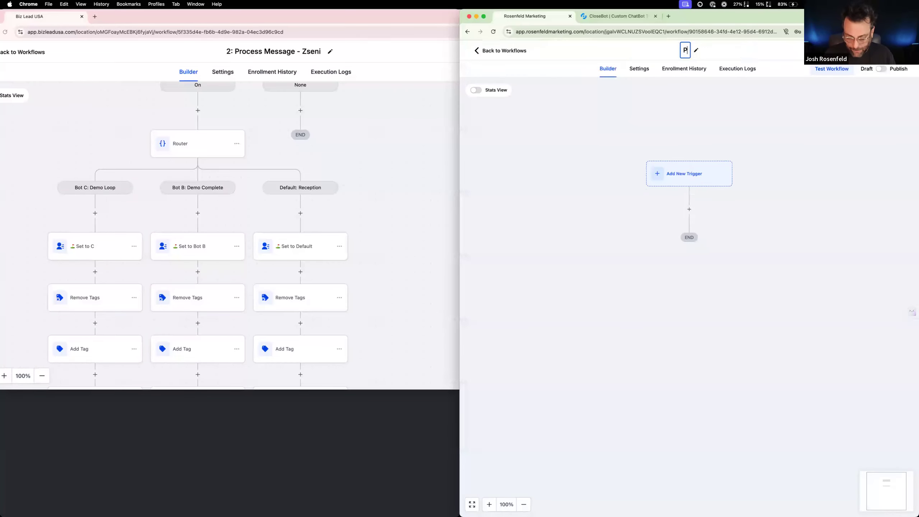
{"action": "type", "text": "2:"}
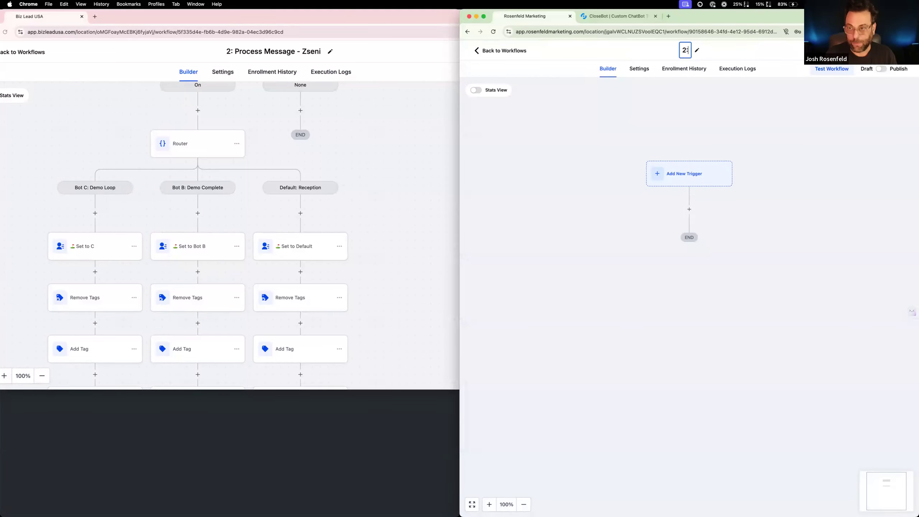
{"action": "type", "text": " Process Messagwe"}
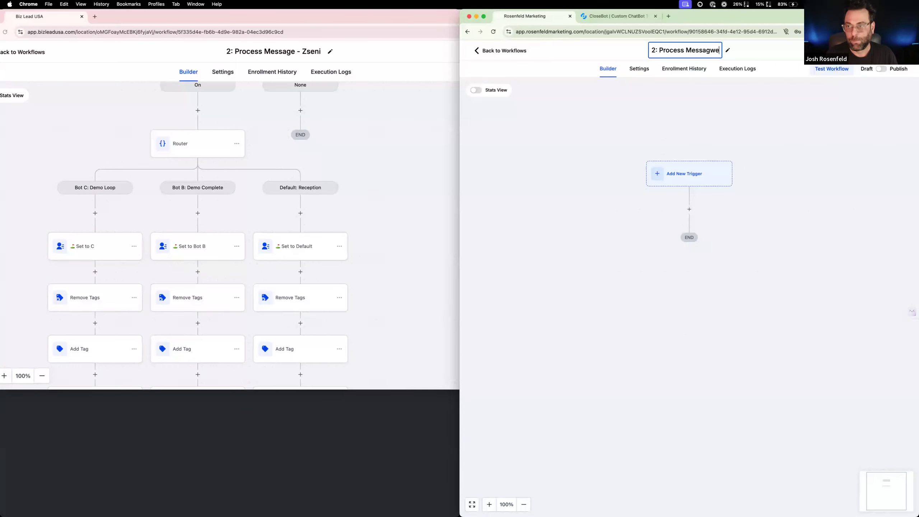
{"action": "key", "text": "BackSpace"}
{"action": "key", "text": "BackSpace"}
{"action": "type", "text": "e - "}
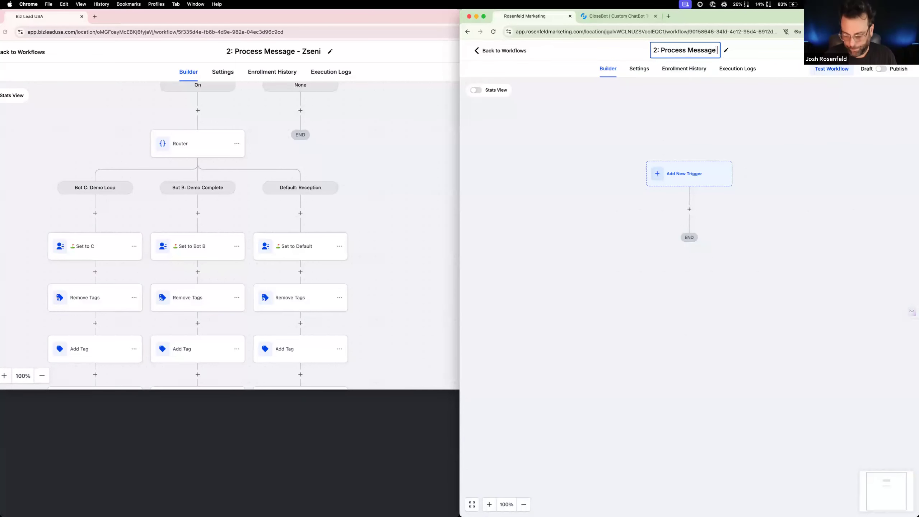
{"action": "type", "text": "SS S"}
{"action": "key", "text": "BackSpace"}
{"action": "type", "text": "Demo"}
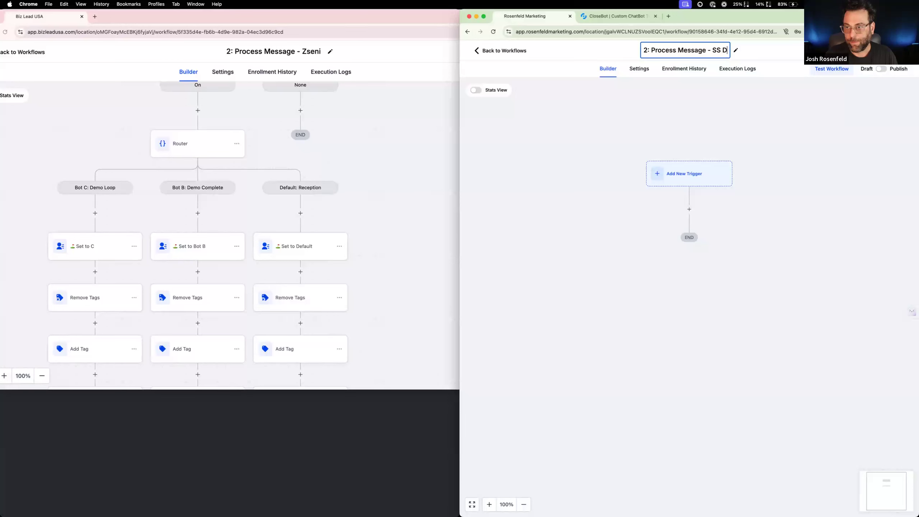
{"action": "left_click", "coordinate": [772, 125]}
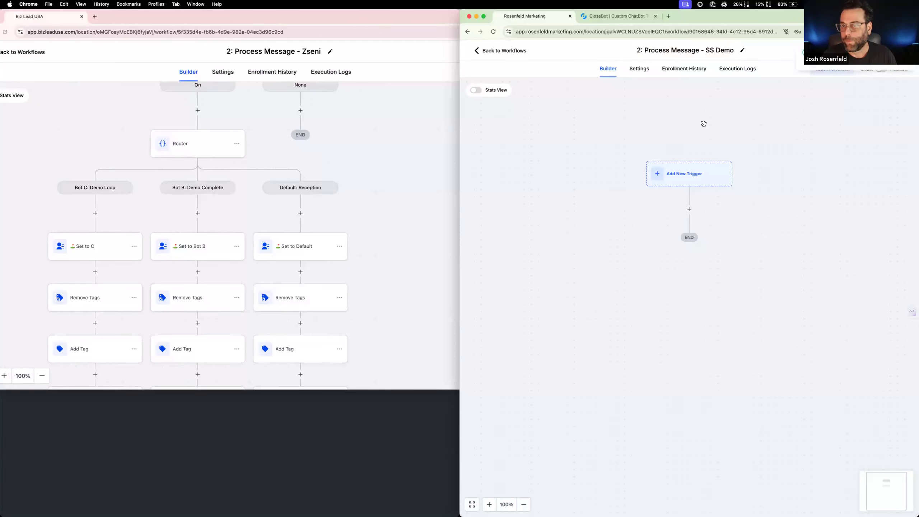
Open the reference workflow's "Bot On/Off (Default On)" condition to examine its branch settings
{"action": "left_click", "coordinate": [263, 124]}
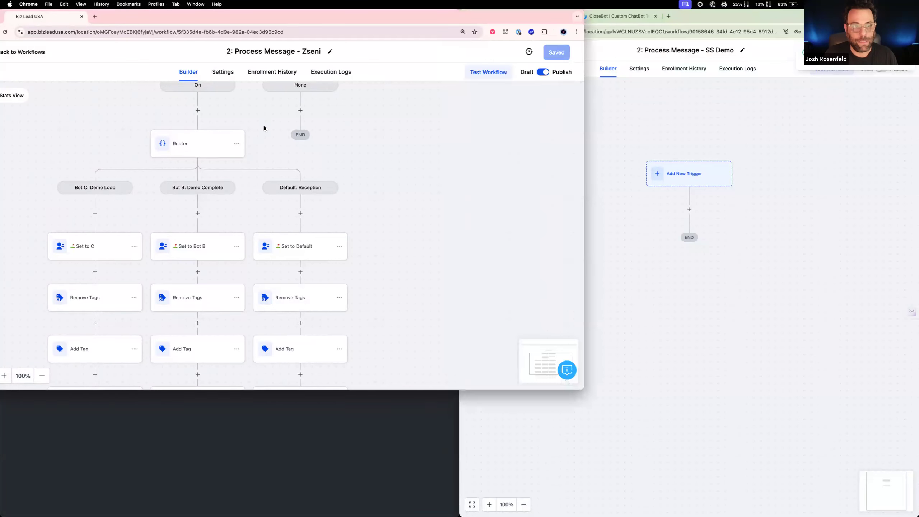
{"action": "scroll", "coordinate": [262, 148], "scroll_direction": "up", "scroll_amount": 3}
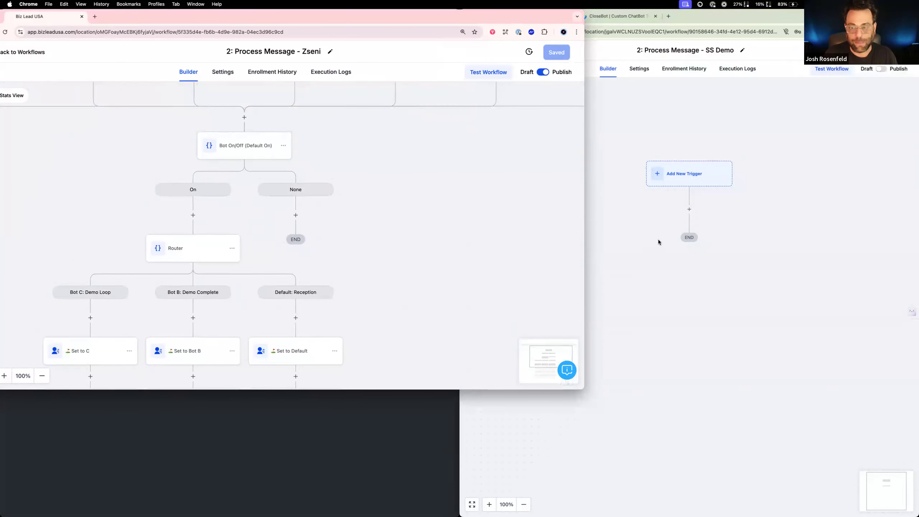
{"action": "left_click", "coordinate": [263, 155]}
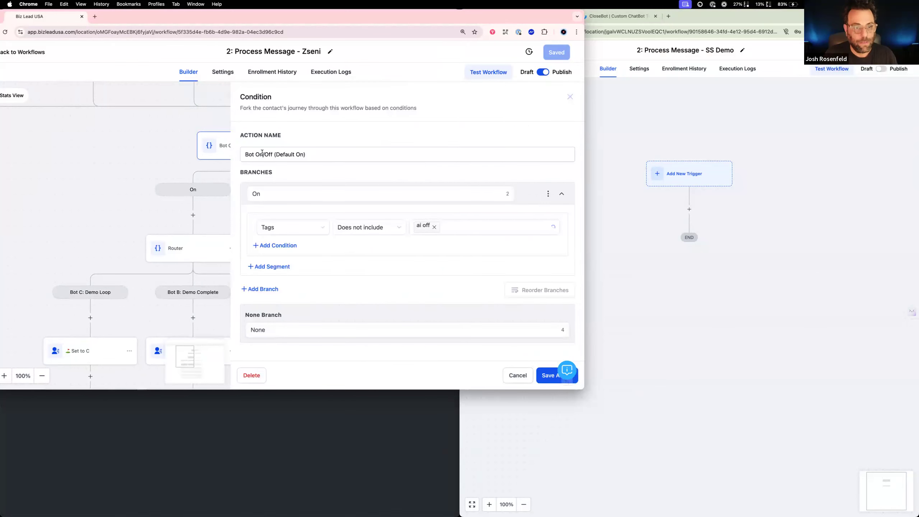
{"action": "left_click", "coordinate": [689, 210]}
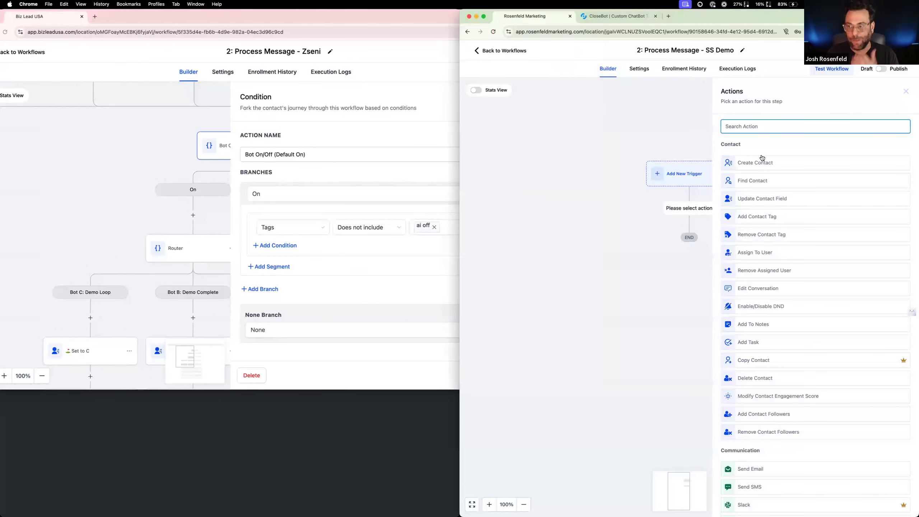
{"action": "left_click", "coordinate": [761, 126]}
{"action": "type", "text": "bra"}
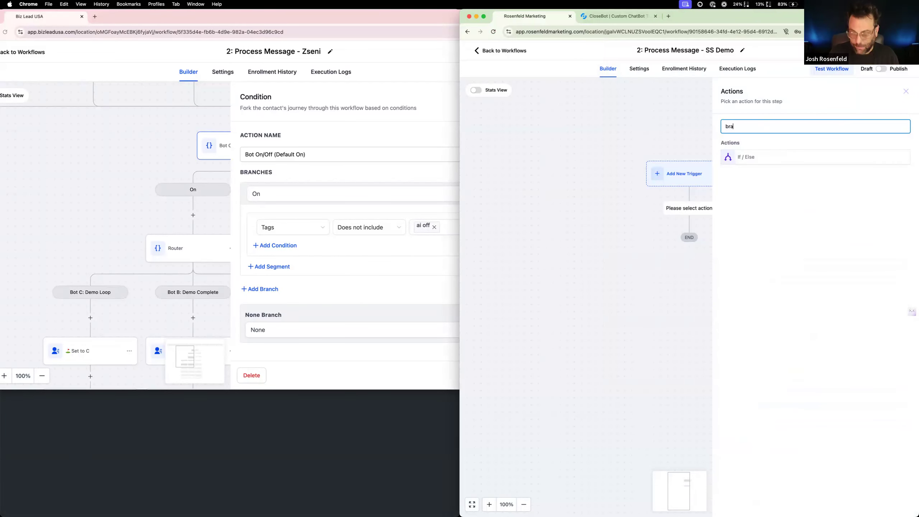
{"action": "left_click", "coordinate": [772, 157]}
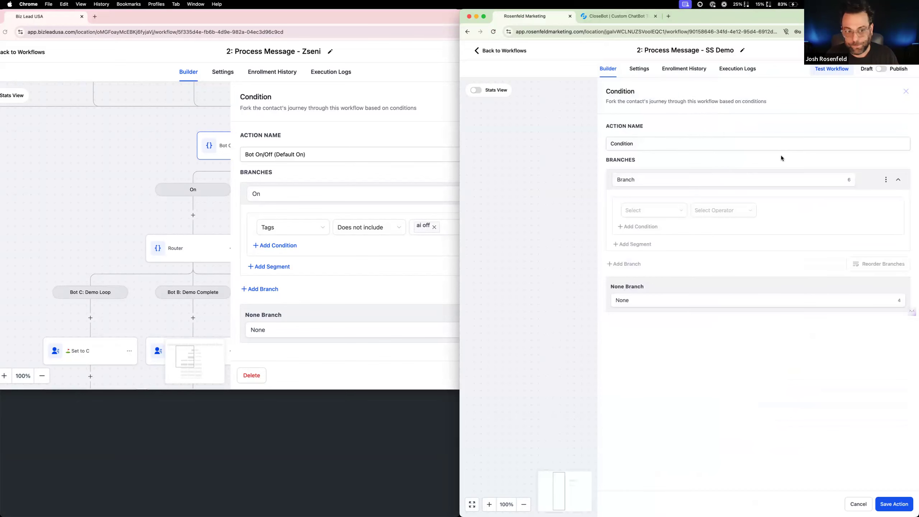
{"action": "left_click", "coordinate": [647, 178]}
{"action": "left_click_drag", "start_coordinate": [646, 178], "coordinate": [604, 176]}
{"action": "type", "text": "On"}
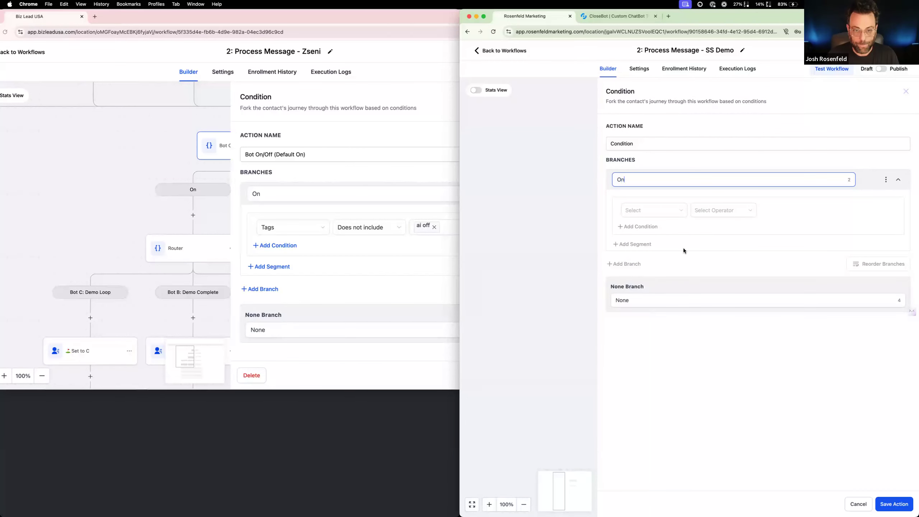
{"action": "left_click", "coordinate": [660, 210]}
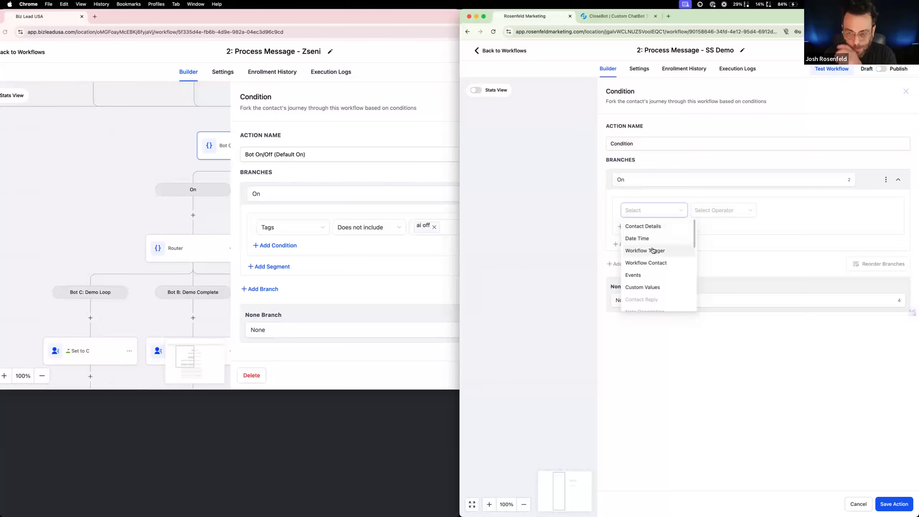
{"action": "left_click", "coordinate": [656, 227]}
{"action": "scroll", "coordinate": [657, 233], "scroll_direction": "down", "scroll_amount": 5}
{"action": "left_click", "coordinate": [659, 234]}
{"action": "left_click", "coordinate": [726, 210]}
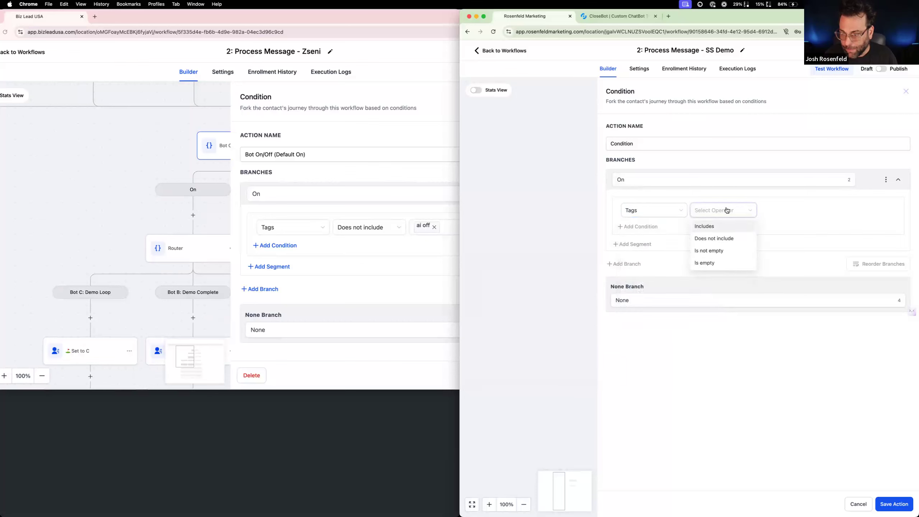
{"action": "left_click", "coordinate": [720, 239]}
{"action": "left_click", "coordinate": [793, 212]}
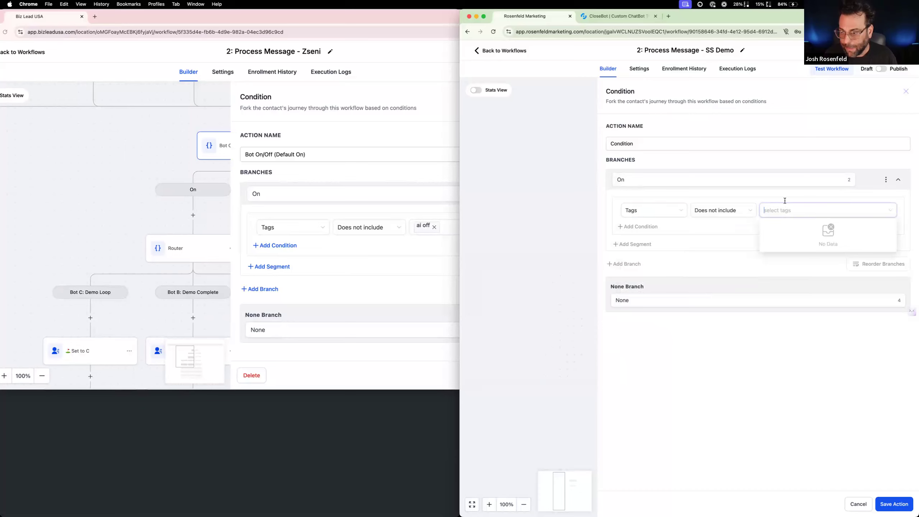
{"action": "left_click", "coordinate": [585, 197]}
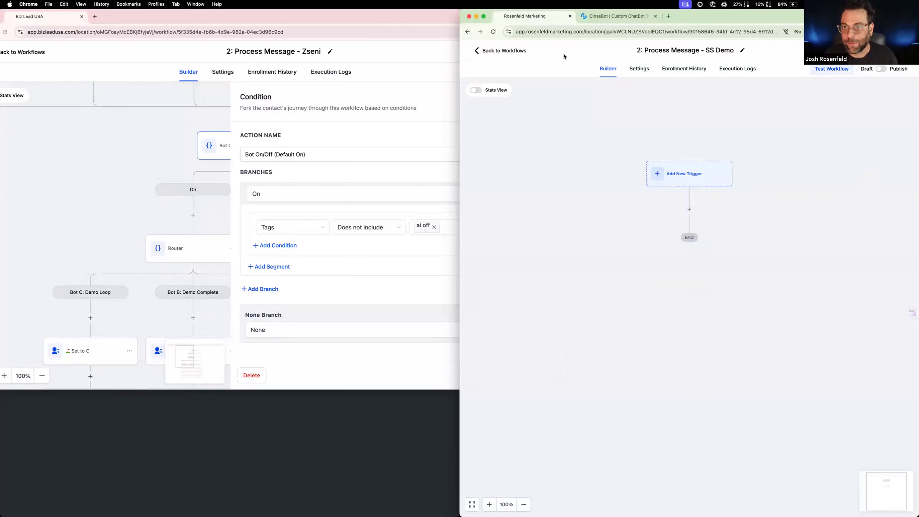
Leave the workflow builder and create a tag named "ai off" in the SS AutoDemo sub-account's settings
{"action": "left_click", "coordinate": [505, 52]}
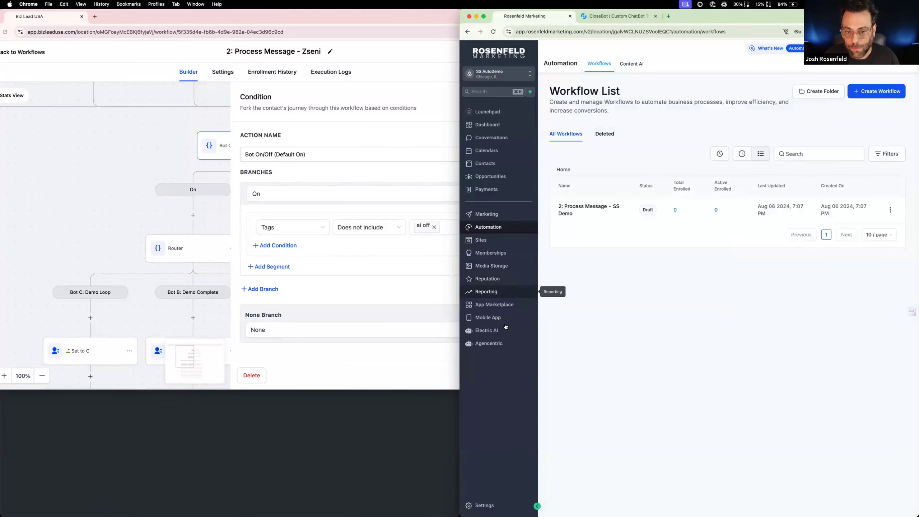
{"action": "left_click", "coordinate": [484, 505]}
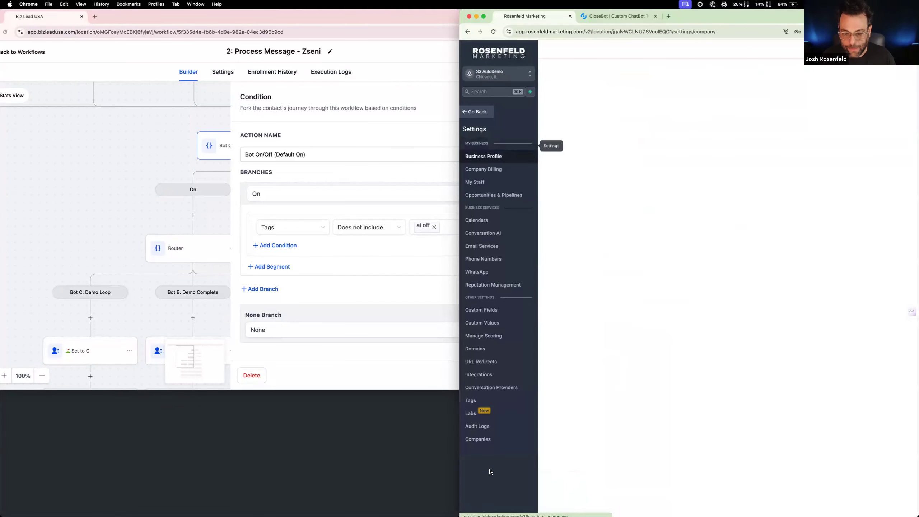
{"action": "left_click", "coordinate": [472, 400]}
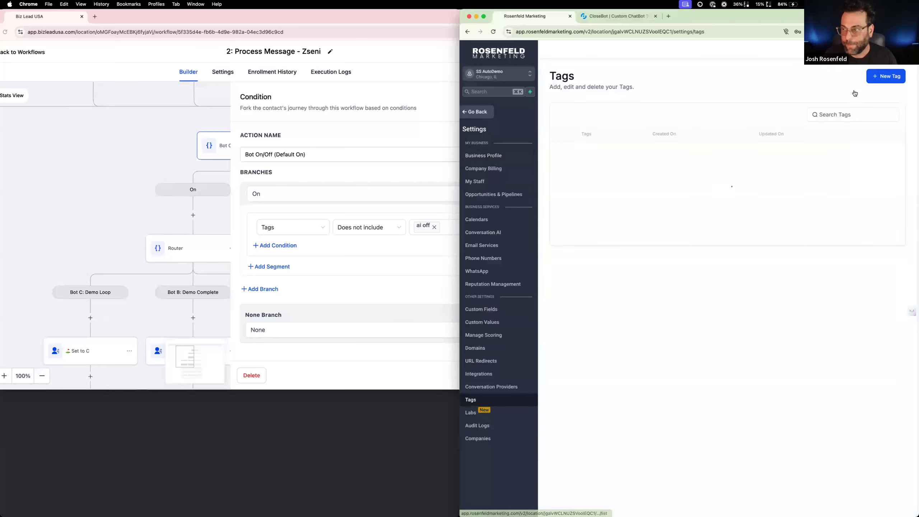
{"action": "left_click", "coordinate": [887, 77]}
{"action": "left_click", "coordinate": [707, 297]}
{"action": "type", "text": "ai off"}
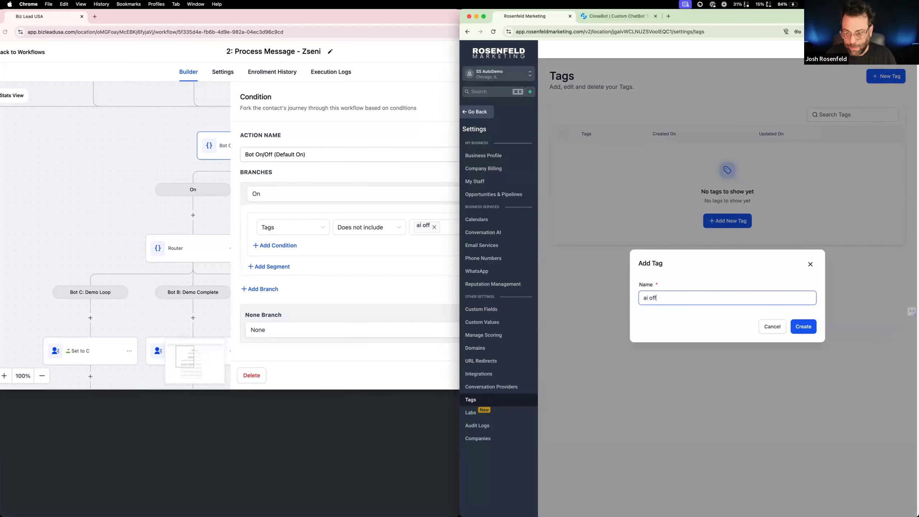
{"action": "left_click", "coordinate": [793, 328]}
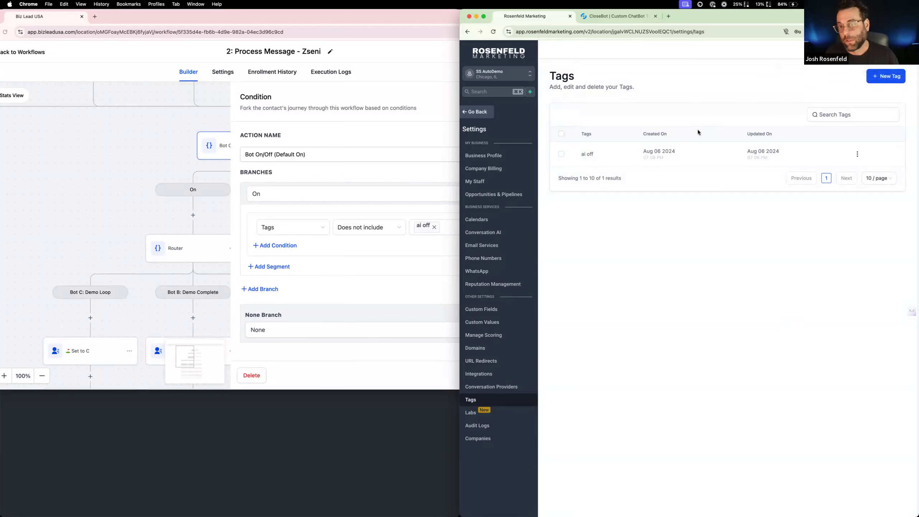
Reopen the SS Demo workflow and add an If / Else action named "Bot On/Off" with its branch named "On"
{"action": "left_click", "coordinate": [477, 113]}
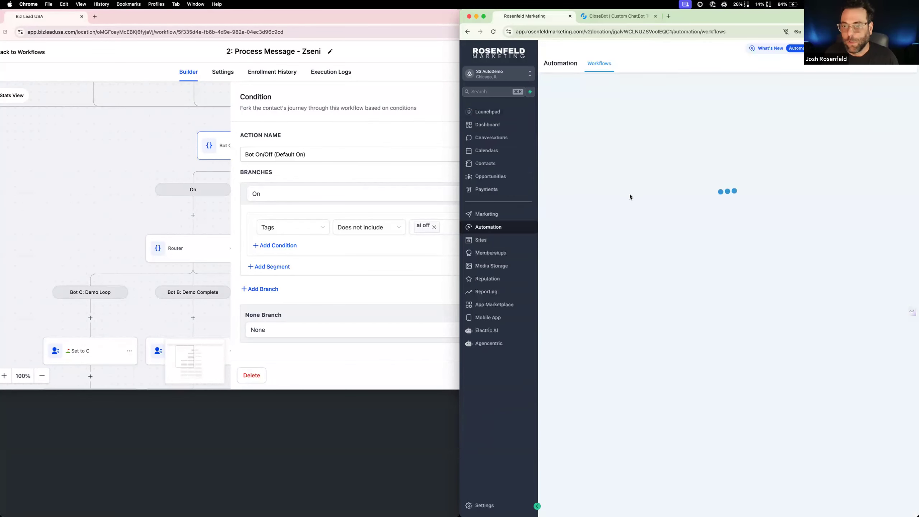
{"action": "left_click", "coordinate": [603, 205]}
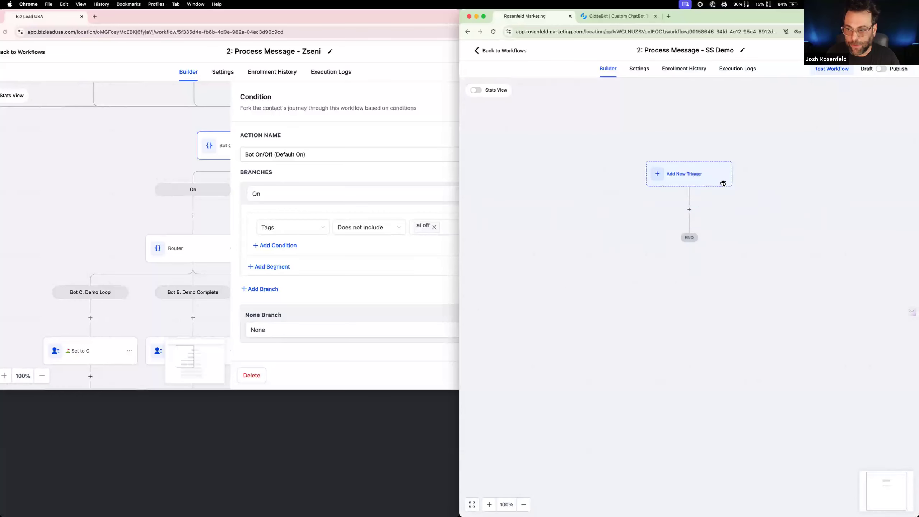
{"action": "left_click", "coordinate": [703, 209]}
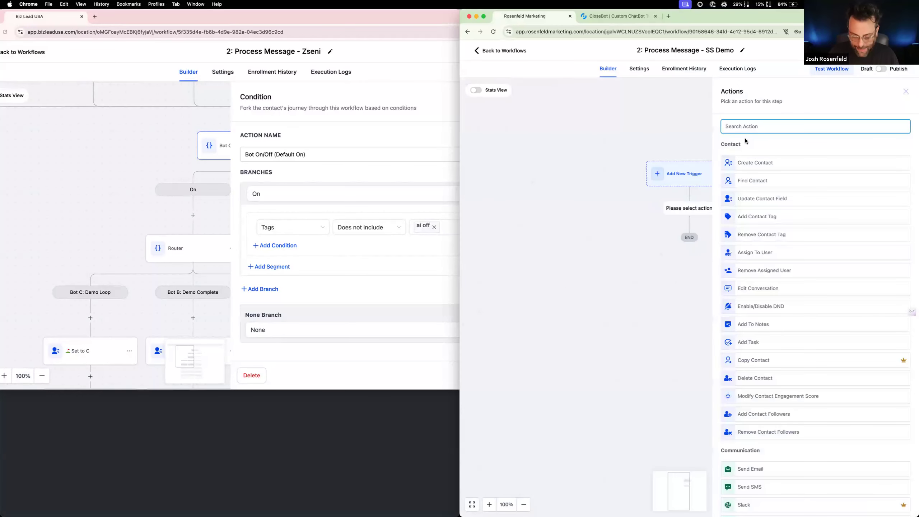
{"action": "type", "text": "if"}
{"action": "left_click", "coordinate": [766, 156]}
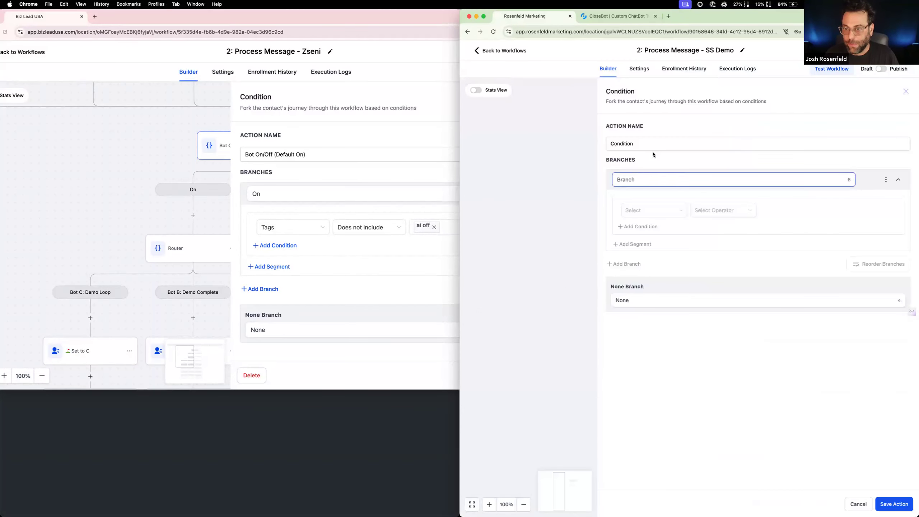
{"action": "double_click", "coordinate": [625, 143]}
{"action": "type", "text": "Bot On/Ogff"}
{"action": "key", "text": "Tab"}
{"action": "type", "text": "On"}
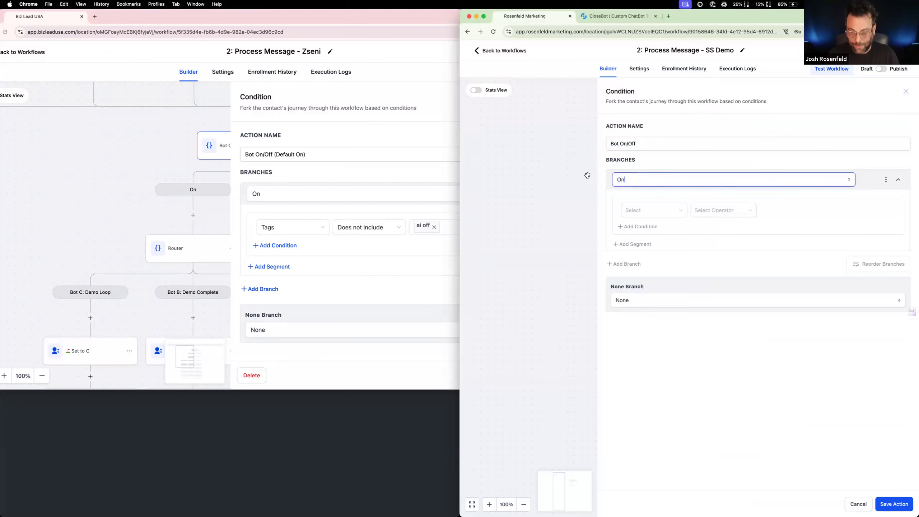
Make the On branch require that Tags does not include "ai off", and save the condition
{"action": "left_click", "coordinate": [648, 210]}
{"action": "scroll", "coordinate": [689, 277], "scroll_direction": "down", "scroll_amount": 5}
{"action": "left_click", "coordinate": [675, 285]}
{"action": "left_click", "coordinate": [719, 214]}
{"action": "left_click", "coordinate": [719, 239]}
{"action": "left_click", "coordinate": [774, 210]}
{"action": "type", "text": "ai"}
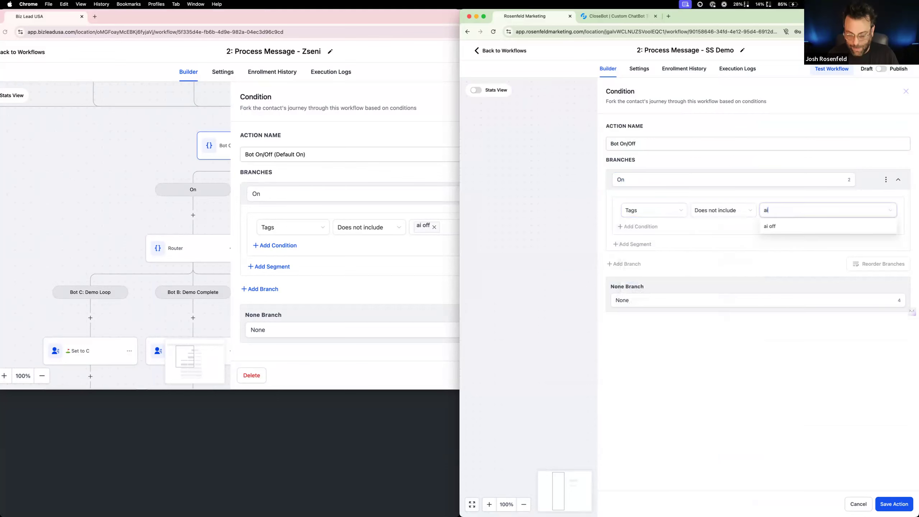
{"action": "left_click", "coordinate": [774, 227]}
{"action": "left_click", "coordinate": [889, 504]}
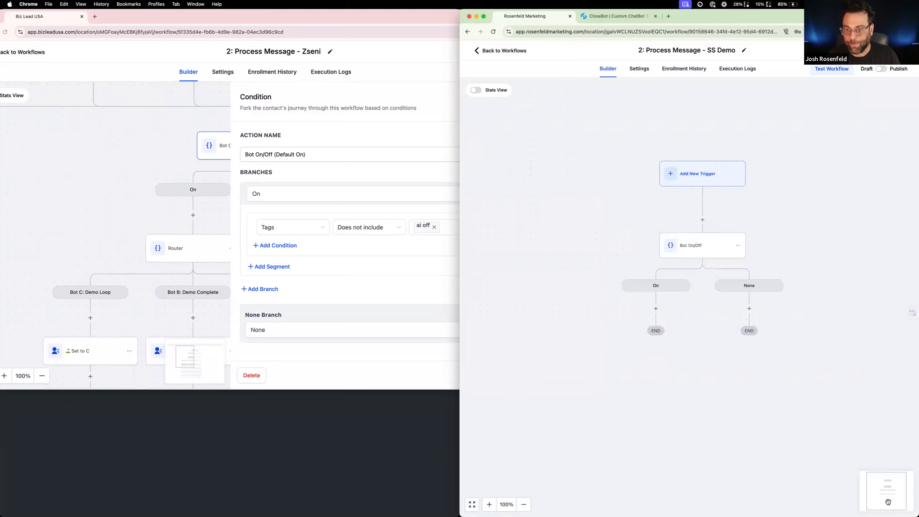
Start adding an action beneath the On branch of the SS Demo workflow
{"action": "left_click", "coordinate": [144, 221]}
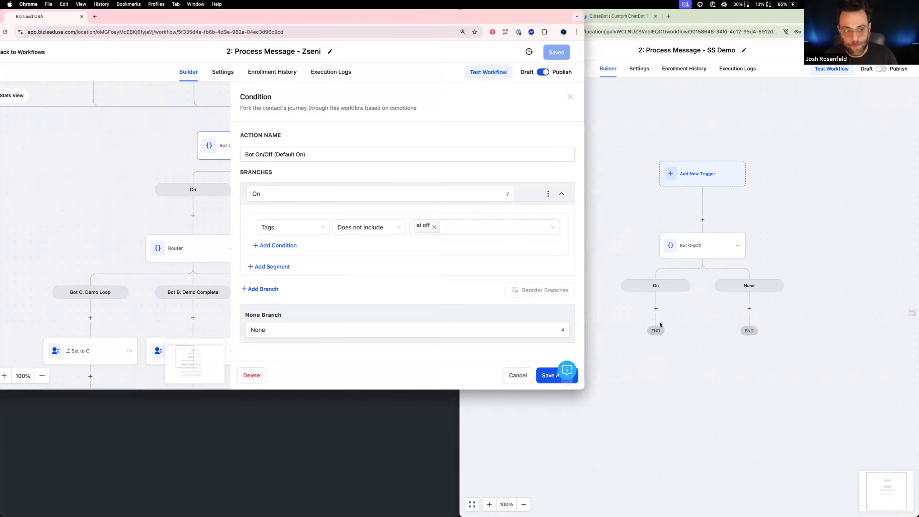
{"action": "left_click", "coordinate": [656, 308]}
{"action": "left_click", "coordinate": [656, 309]}
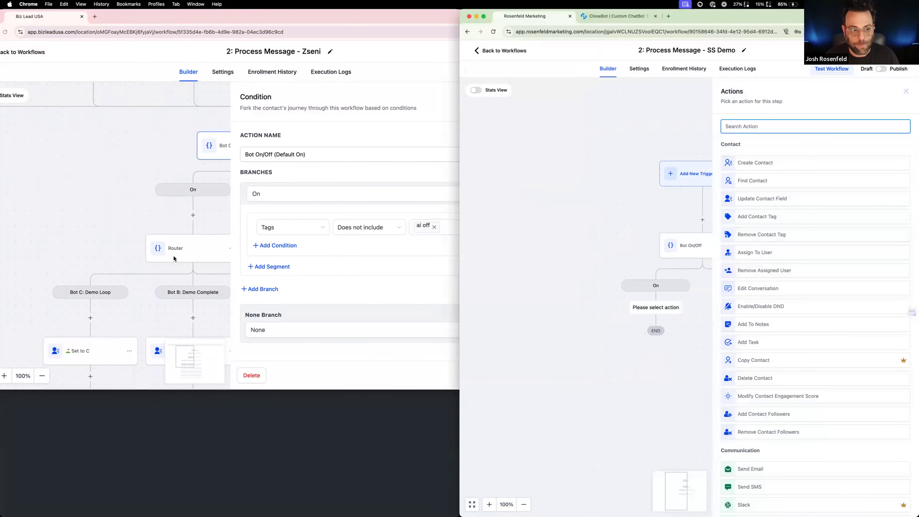
Close the reference workflow's Bot On/Off condition and examine the Router's branch conditions for Demo Loop, Demo Complete and Reception
{"action": "left_click", "coordinate": [174, 259]}
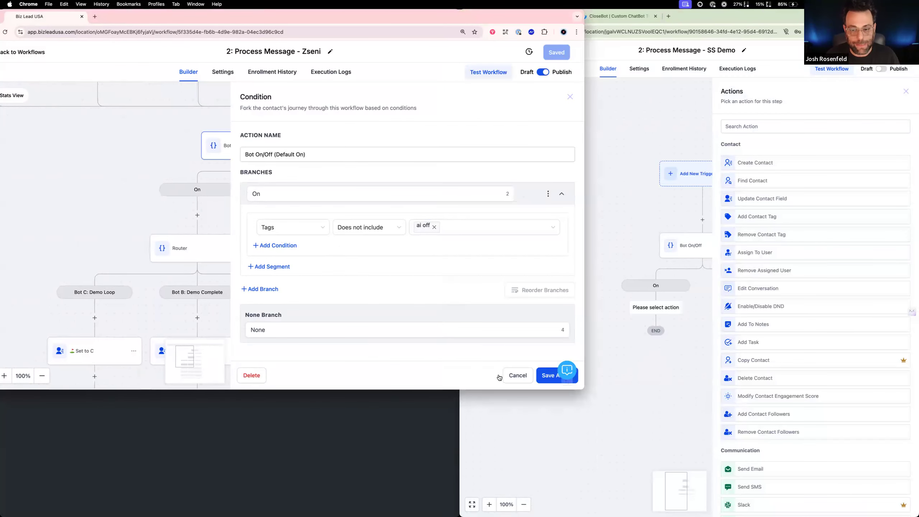
{"action": "left_click", "coordinate": [515, 375]}
{"action": "left_click", "coordinate": [193, 255]}
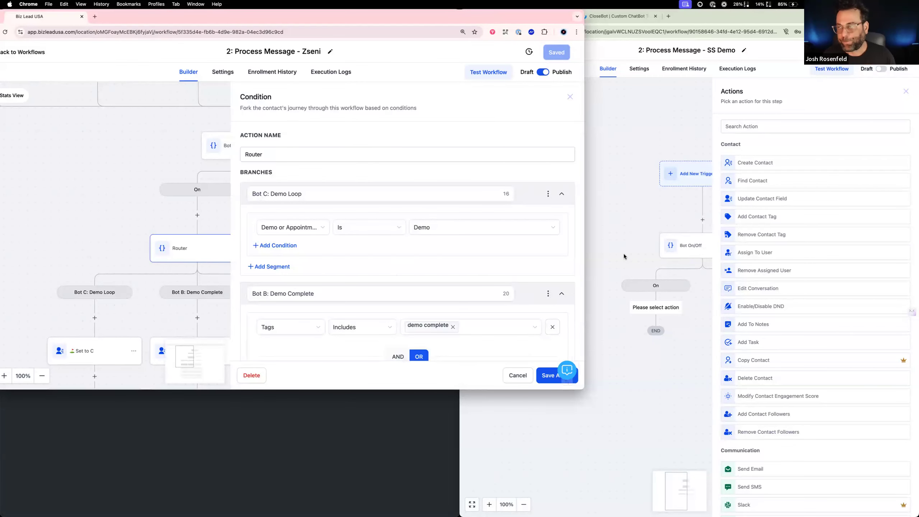
{"action": "scroll", "coordinate": [624, 256], "scroll_direction": "down", "scroll_amount": 2}
{"action": "left_click", "coordinate": [454, 231]}
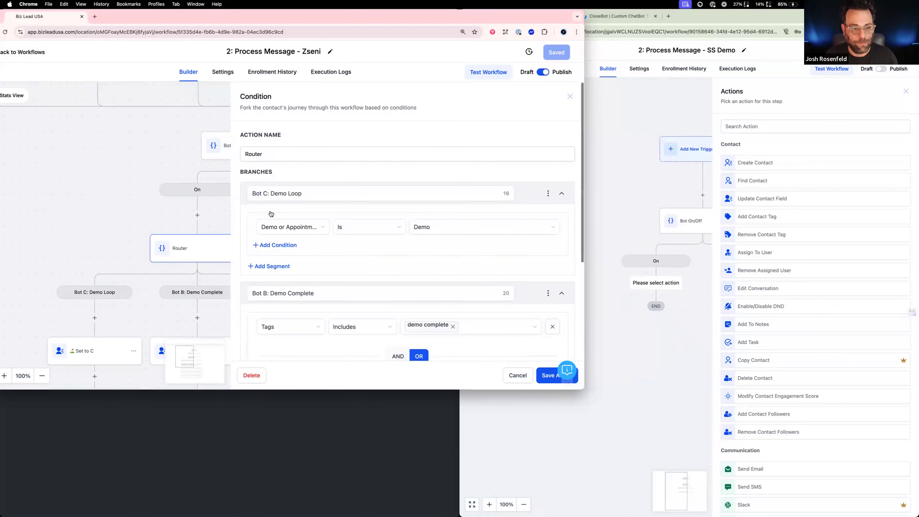
{"action": "scroll", "coordinate": [270, 213], "scroll_direction": "down", "scroll_amount": 5}
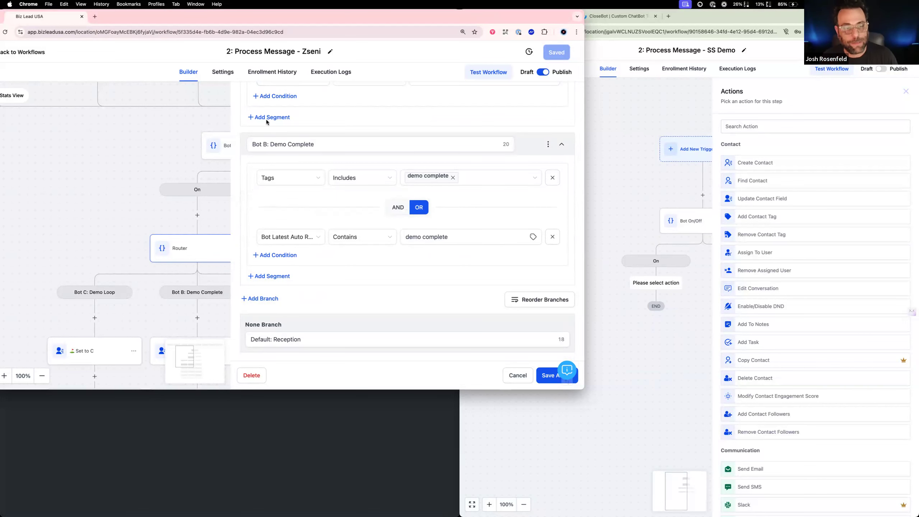
Review the reference Router's Demo Loop and Demo Complete conditions and its default Reception branch once more
{"action": "scroll", "coordinate": [275, 138], "scroll_direction": "up", "scroll_amount": 5}
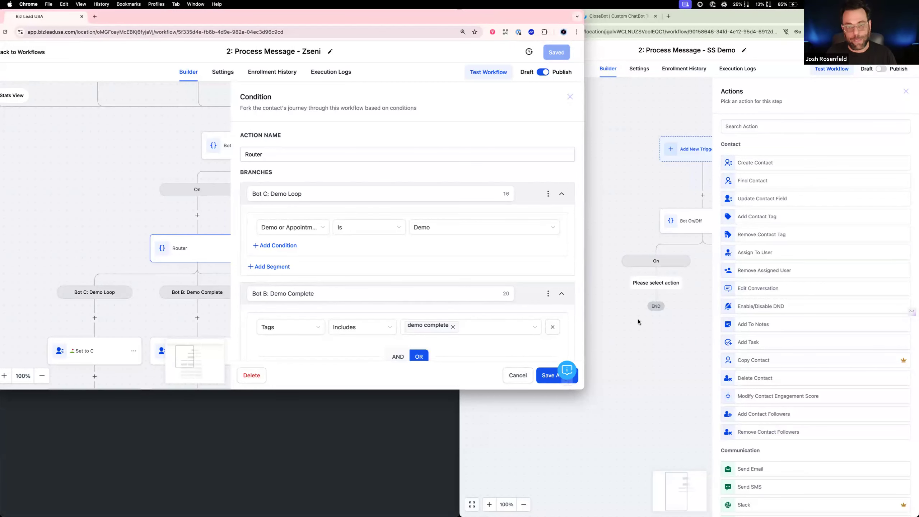
{"action": "scroll", "coordinate": [465, 291], "scroll_direction": "down", "scroll_amount": 5}
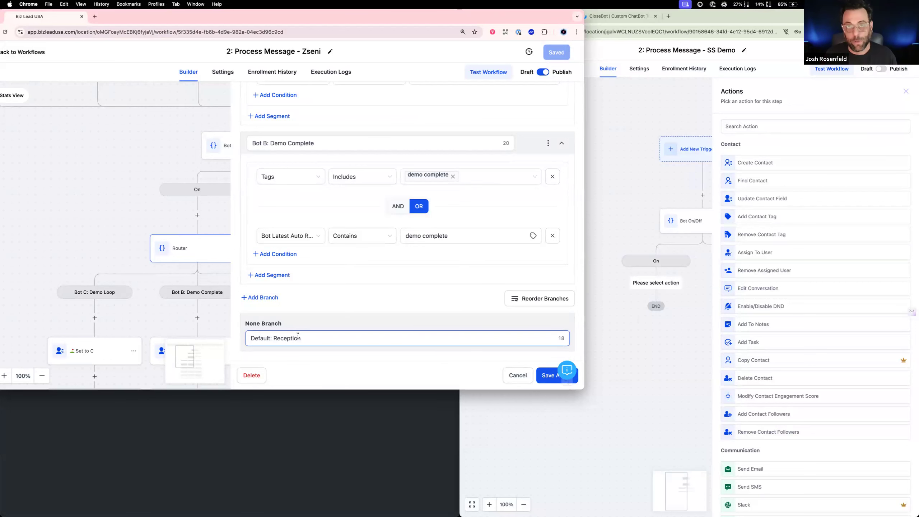
{"action": "scroll", "coordinate": [359, 256], "scroll_direction": "up", "scroll_amount": 5}
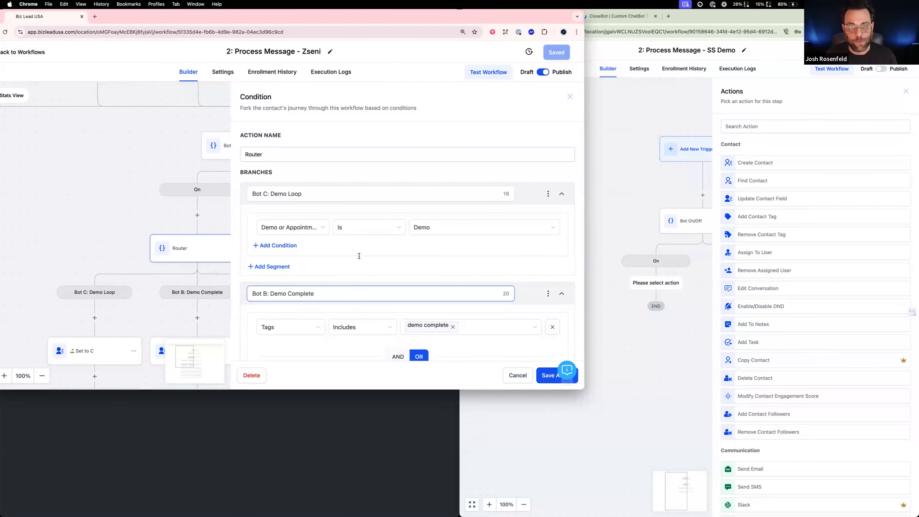
{"action": "scroll", "coordinate": [319, 276], "scroll_direction": "down", "scroll_amount": 5}
{"action": "scroll", "coordinate": [316, 295], "scroll_direction": "up", "scroll_amount": 5}
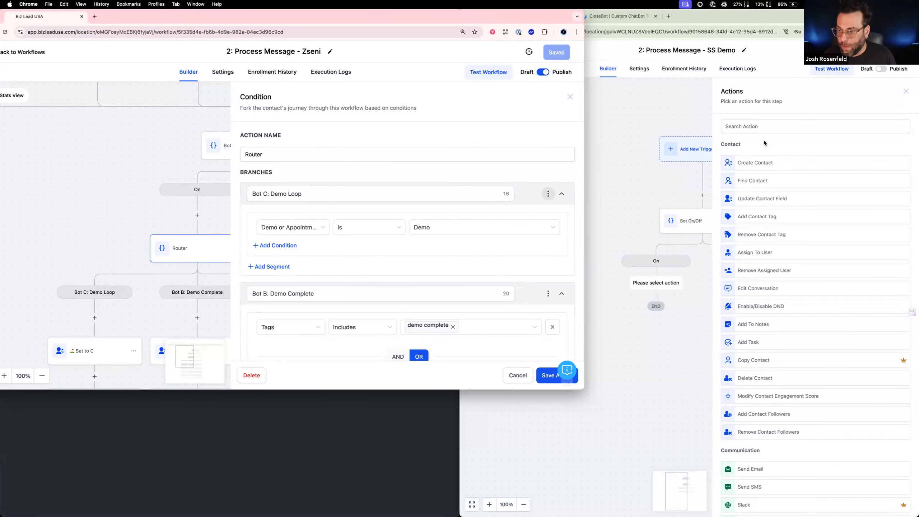
{"action": "left_click", "coordinate": [795, 127]}
{"action": "type", "text": "if"}
{"action": "left_click", "coordinate": [785, 159]}
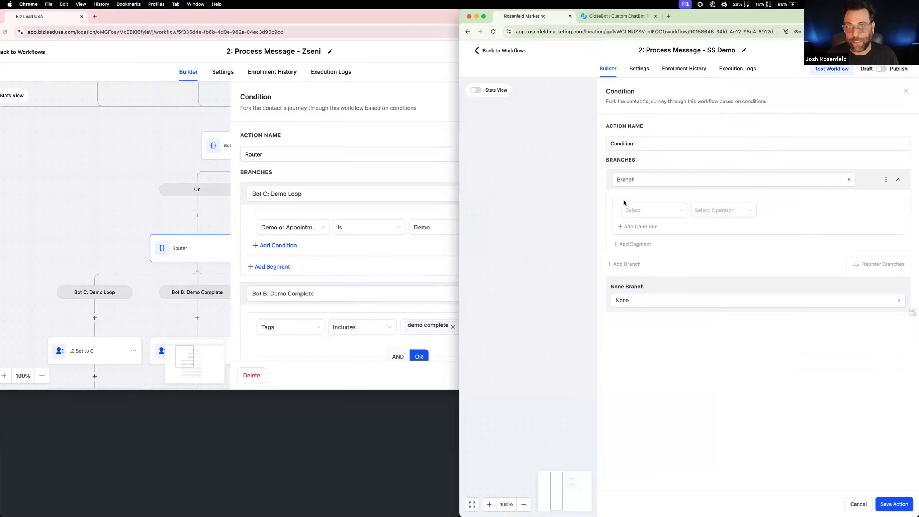
{"action": "left_click", "coordinate": [681, 182]}
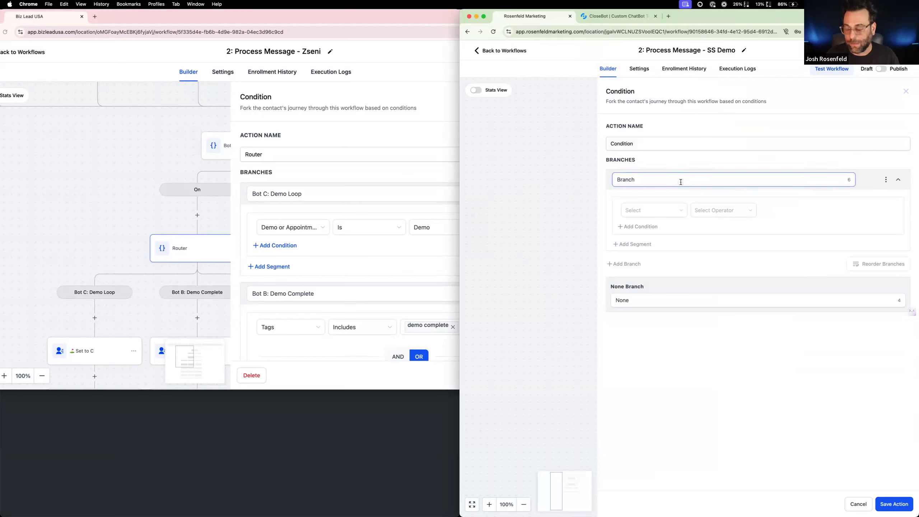
{"action": "left_click_drag", "start_coordinate": [681, 181], "coordinate": [520, 173]}
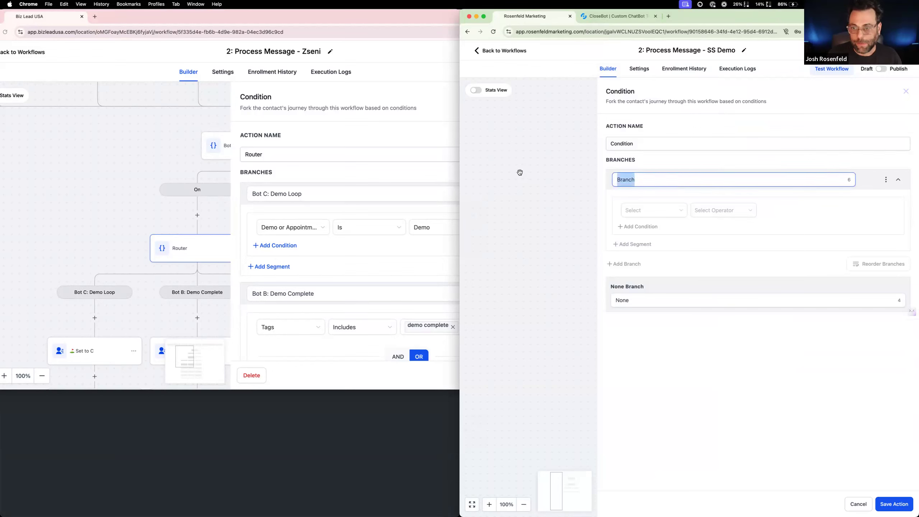
{"action": "type", "text": "Bot C:"}
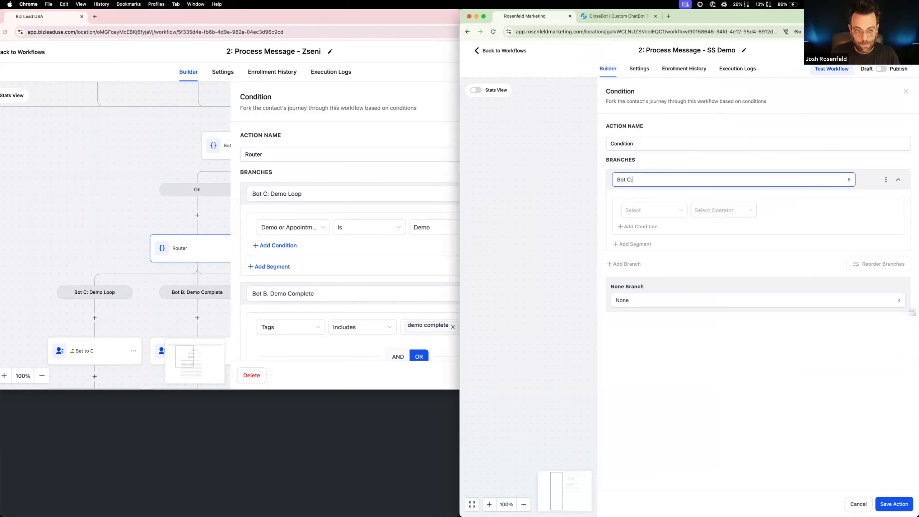
{"action": "key", "text": "BackSpace"}
{"action": "key", "text": "BackSpace"}
{"action": "key", "text": "BackSpace"}
{"action": "key", "text": "BackSpace"}
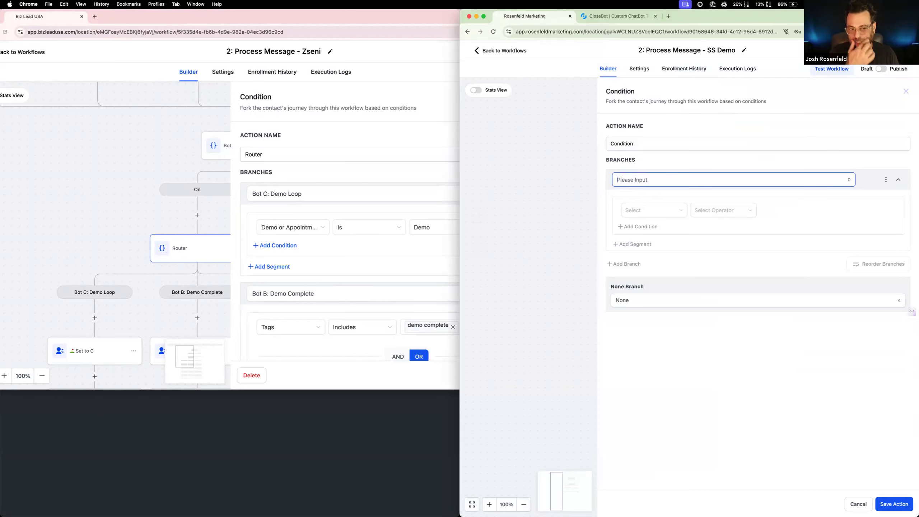
{"action": "type", "text": "SS Demo: Loop"}
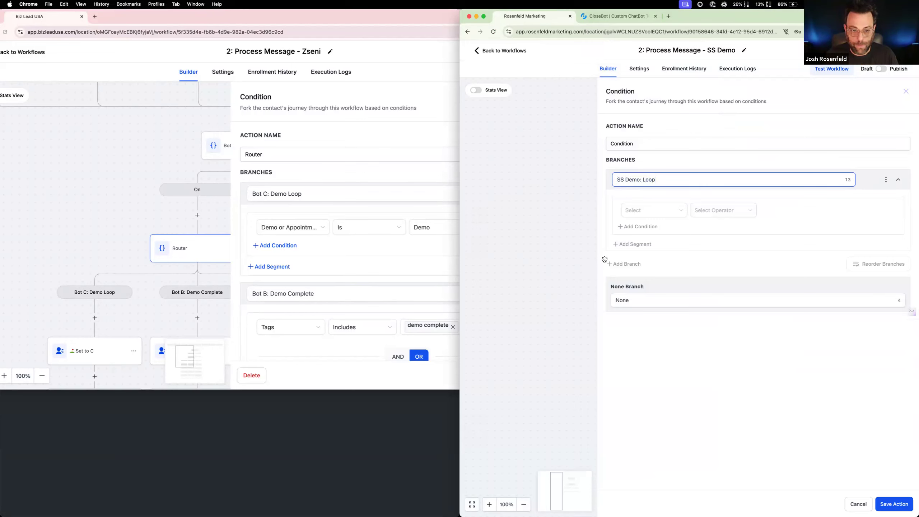
{"action": "left_click", "coordinate": [859, 504]}
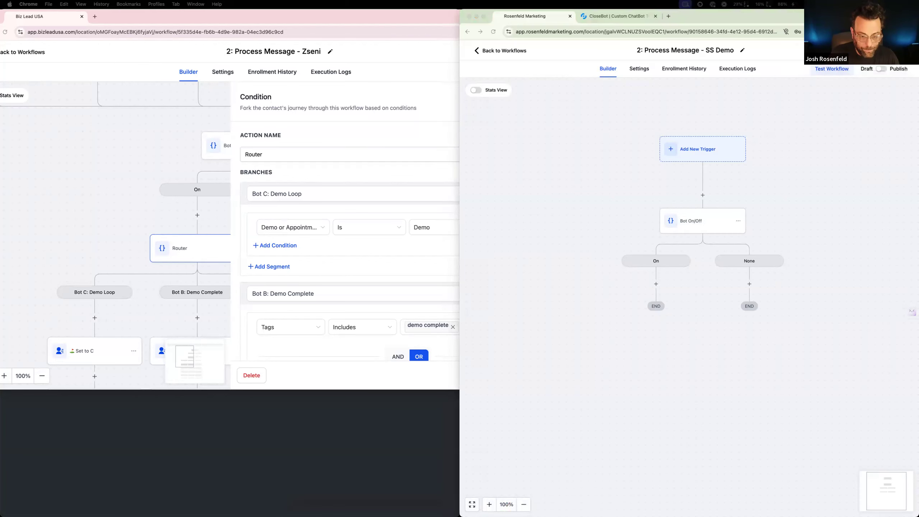
Bring up the reference account's custom fields, leave the SS Demo workflow and open the SS AutoDemo custom fields settings
{"action": "left_click_drag", "start_coordinate": [120, 21], "coordinate": [119, 14]}
{"action": "left_click", "coordinate": [607, 145]}
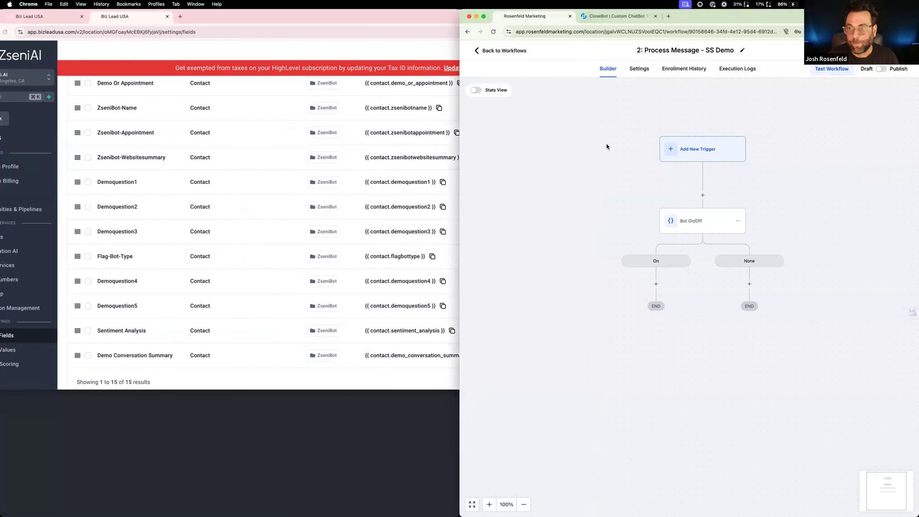
{"action": "left_click", "coordinate": [492, 51]}
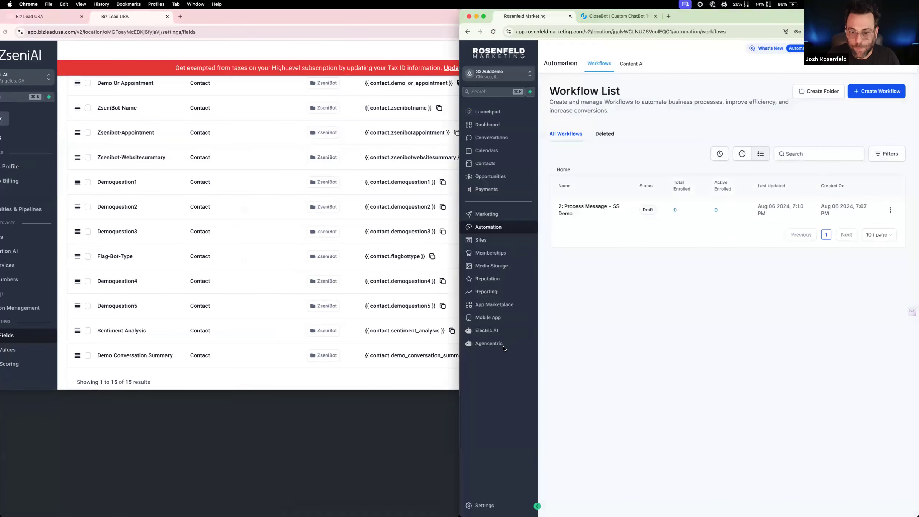
{"action": "left_click", "coordinate": [485, 506]}
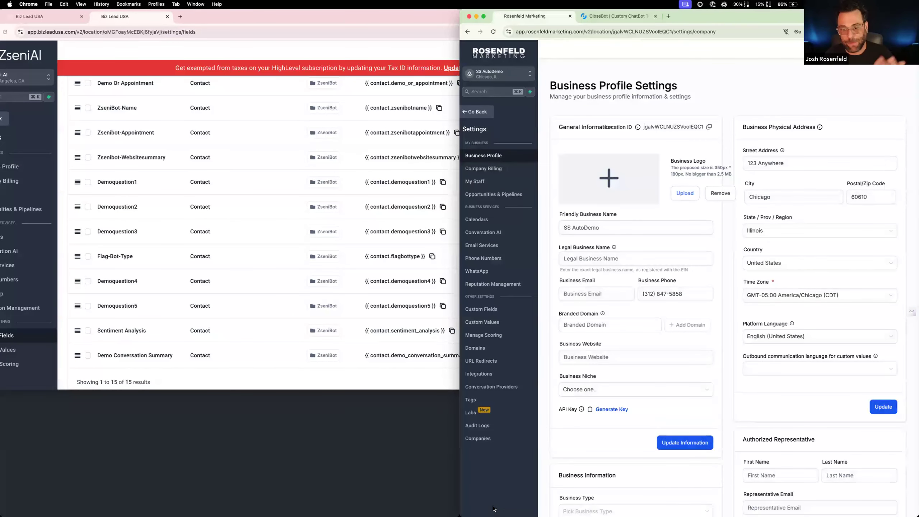
{"action": "left_click", "coordinate": [507, 312]}
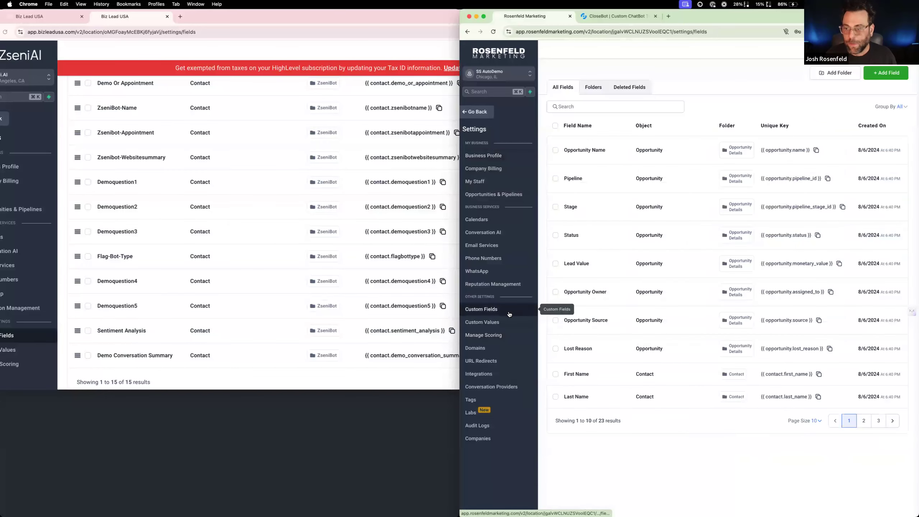
Create a custom field folder named "SS Demo" for the Contact object in SS AutoDemo
{"action": "left_click", "coordinate": [822, 74]}
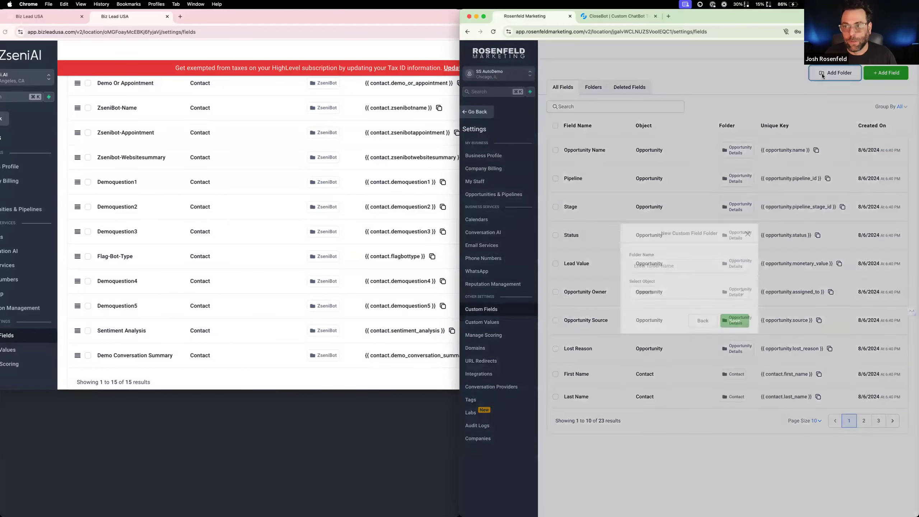
{"action": "left_click", "coordinate": [662, 268]}
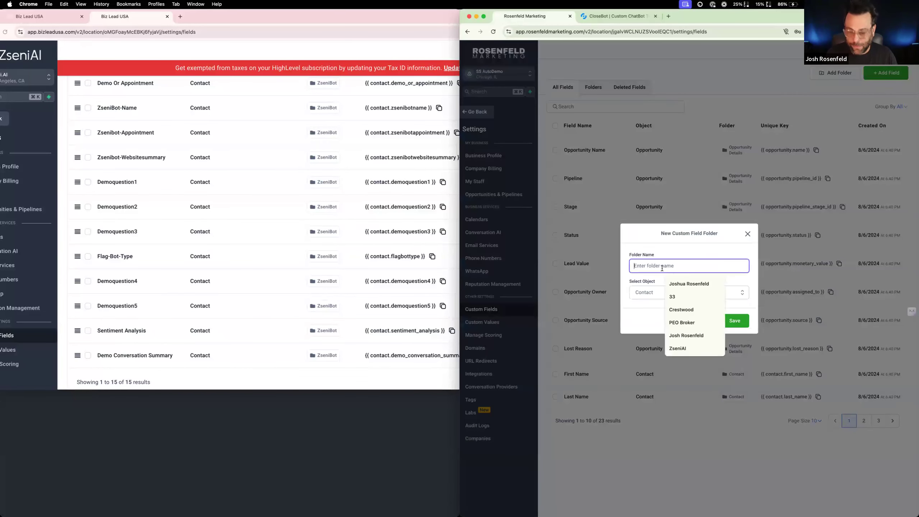
{"action": "type", "text": "Ss D"}
{"action": "key", "text": "BackSpace"}
{"action": "type", "text": "S D"}
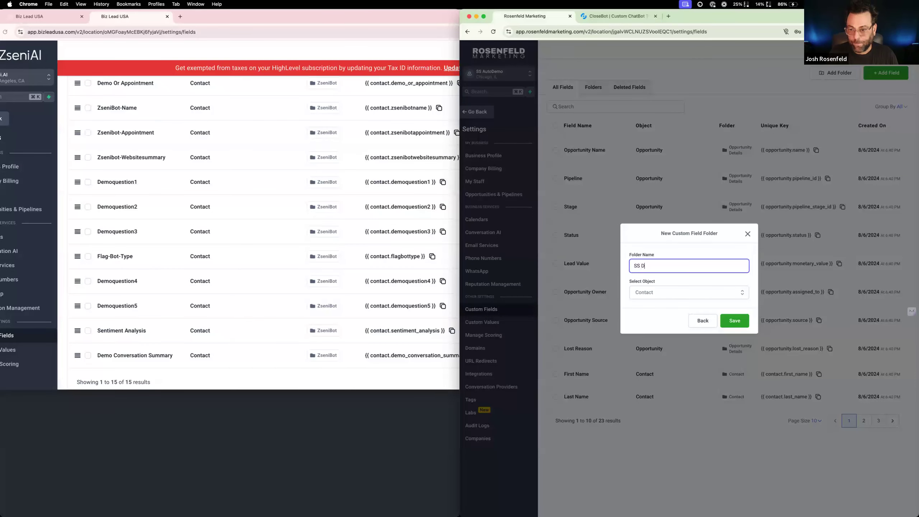
{"action": "type", "text": "emo"}
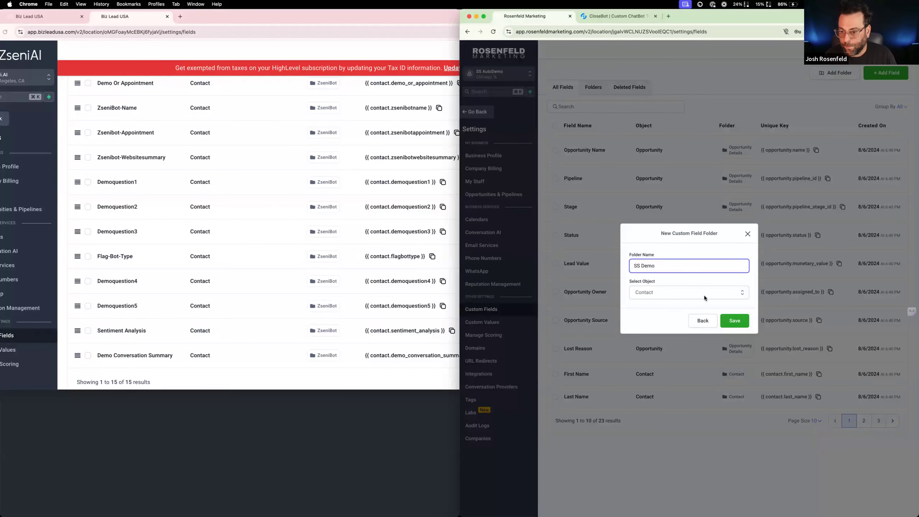
{"action": "left_click", "coordinate": [734, 321]}
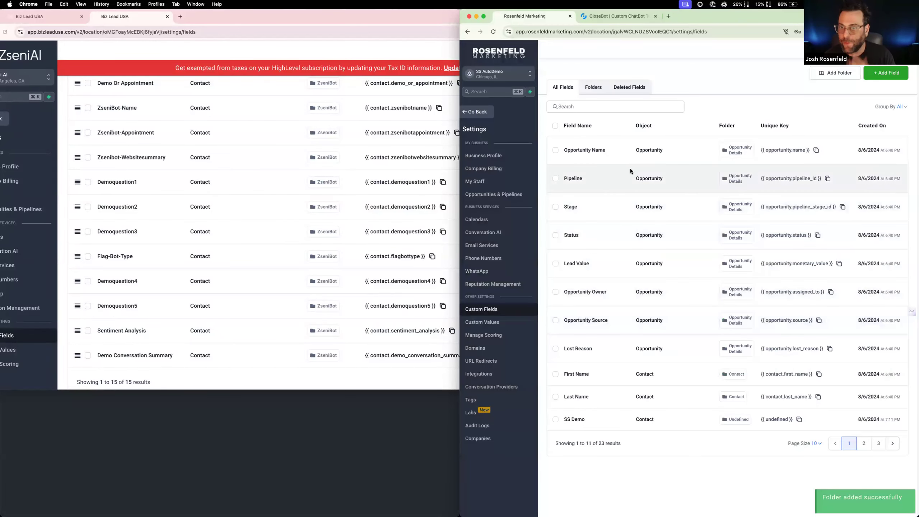
Start a new custom field in SS AutoDemo and open the reference account's Demo Or Appointment field for editing to view its setup
{"action": "left_click", "coordinate": [887, 72]}
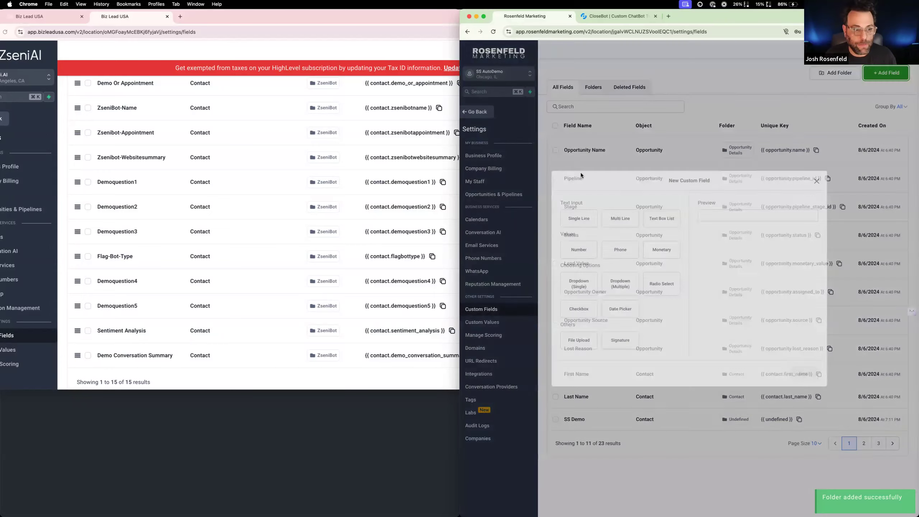
{"action": "scroll", "coordinate": [108, 160], "scroll_direction": "up", "scroll_amount": 5}
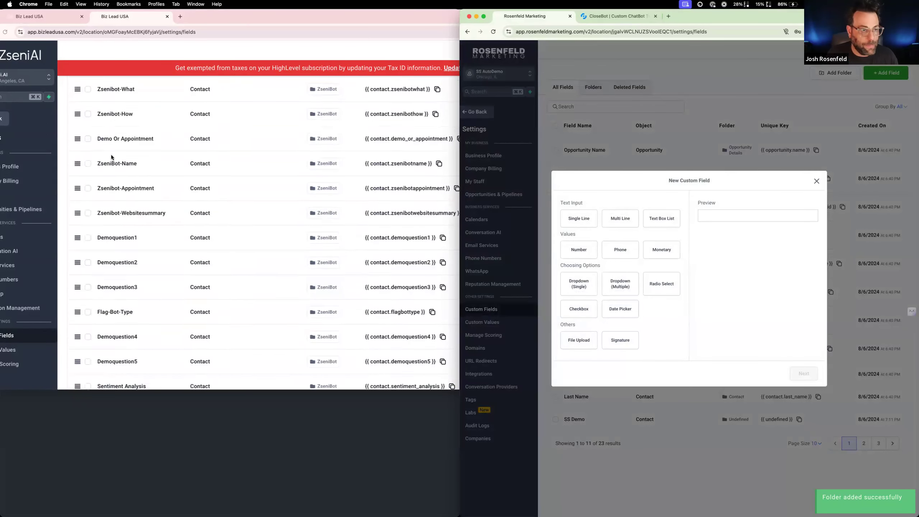
{"action": "scroll", "coordinate": [112, 163], "scroll_direction": "down", "scroll_amount": 3}
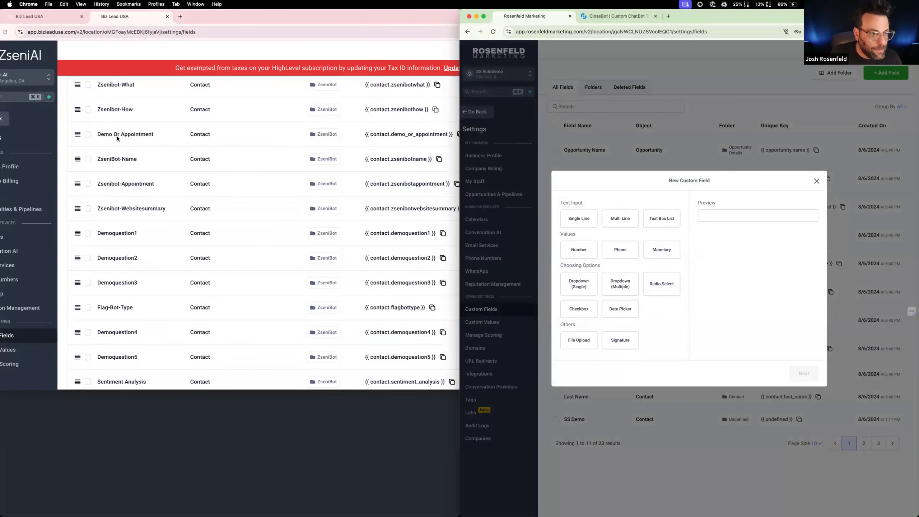
{"action": "left_click", "coordinate": [97, 136]}
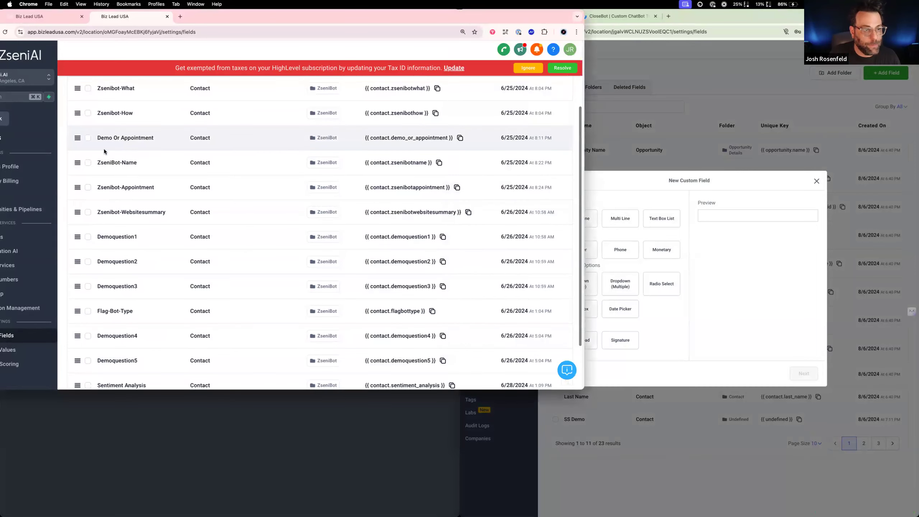
{"action": "left_click", "coordinate": [87, 138]}
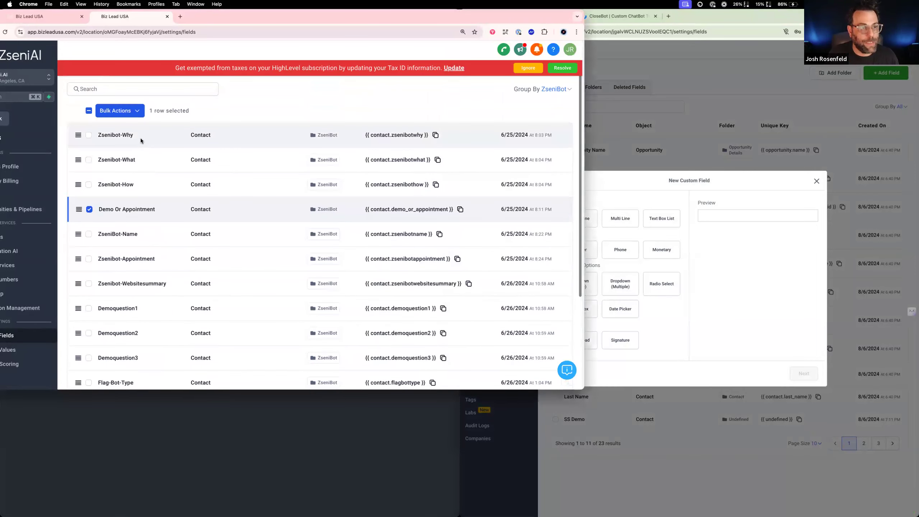
{"action": "left_click", "coordinate": [136, 111]}
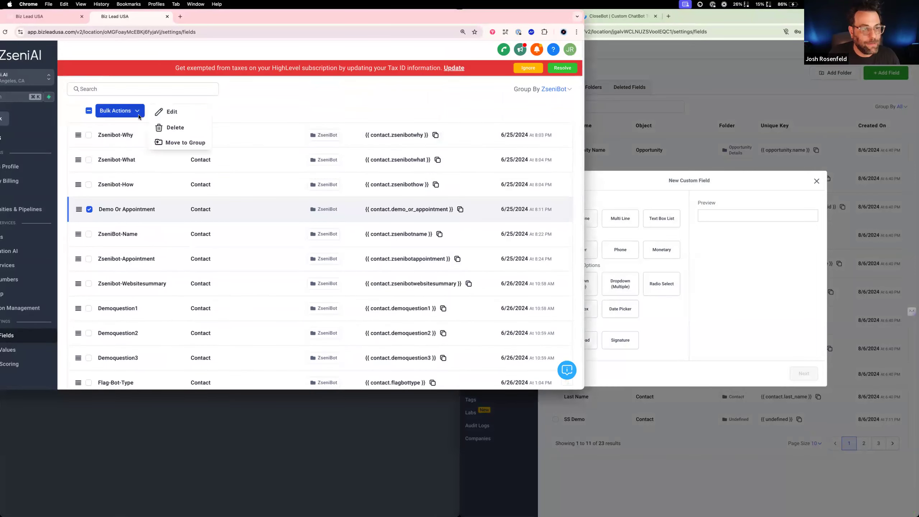
{"action": "left_click", "coordinate": [167, 113]}
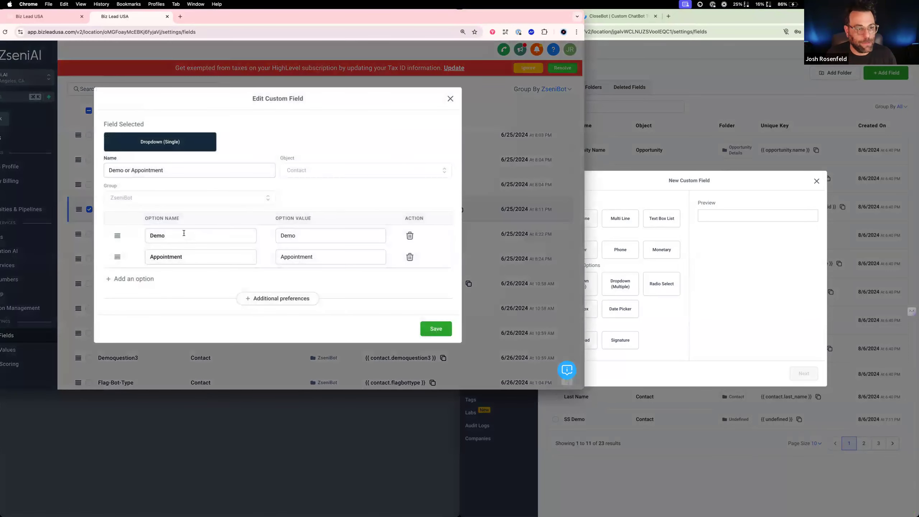
Make the new SS AutoDemo field a Dropdown (Single) named "Demo or Appointment" in the SS Demo group
{"action": "left_click", "coordinate": [733, 236]}
{"action": "left_click", "coordinate": [582, 286]}
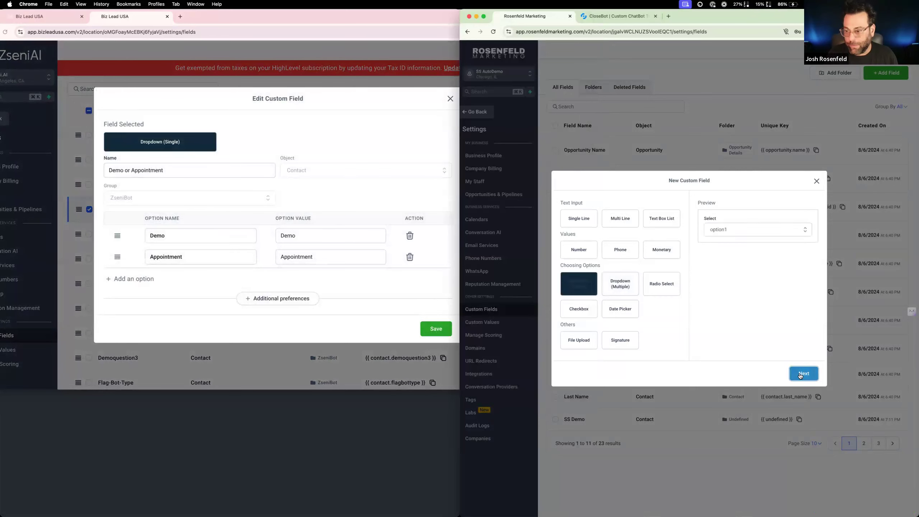
{"action": "left_click", "coordinate": [803, 374]}
{"action": "left_click", "coordinate": [602, 244]}
{"action": "type", "text": "D"}
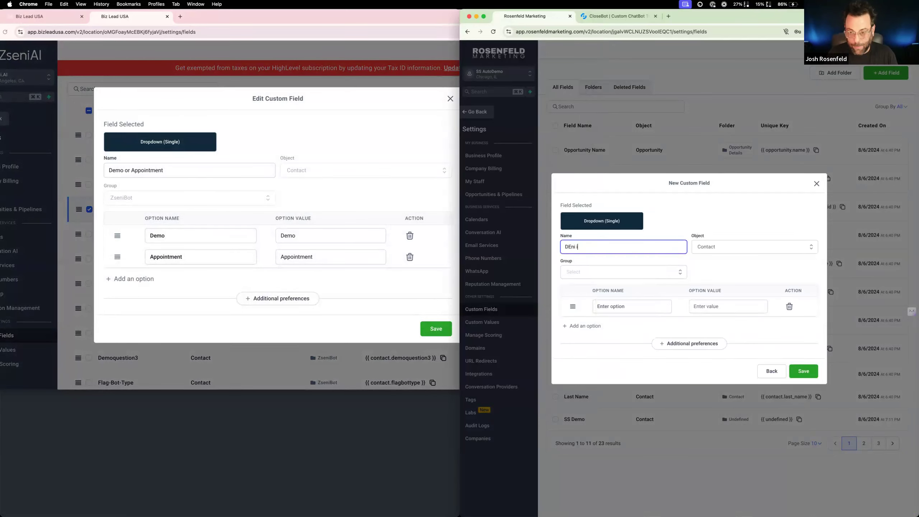
{"action": "type", "text": "emo or APp"}
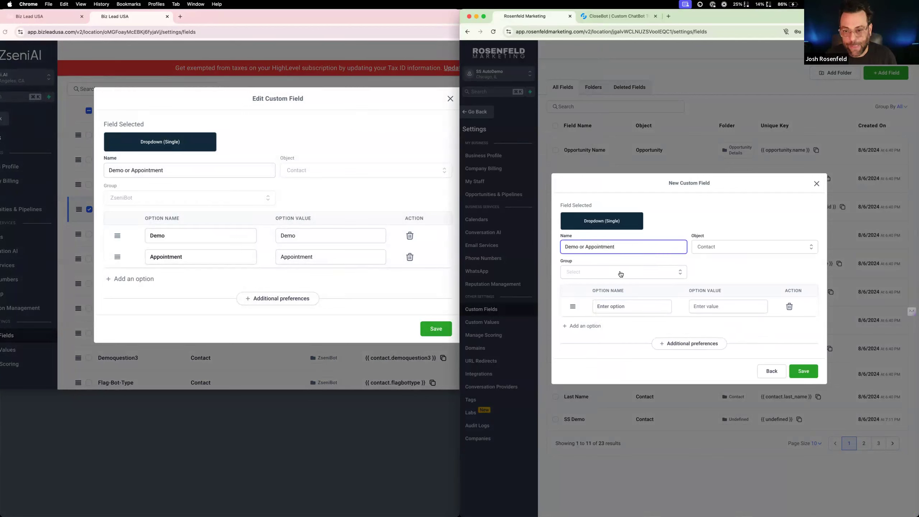
{"action": "left_click", "coordinate": [600, 276]}
{"action": "left_click", "coordinate": [599, 328]}
Give the new field the dropdown options "Demo" and "Appointment", and save it
{"action": "left_click", "coordinate": [610, 306]}
{"action": "type", "text": "Dei"}
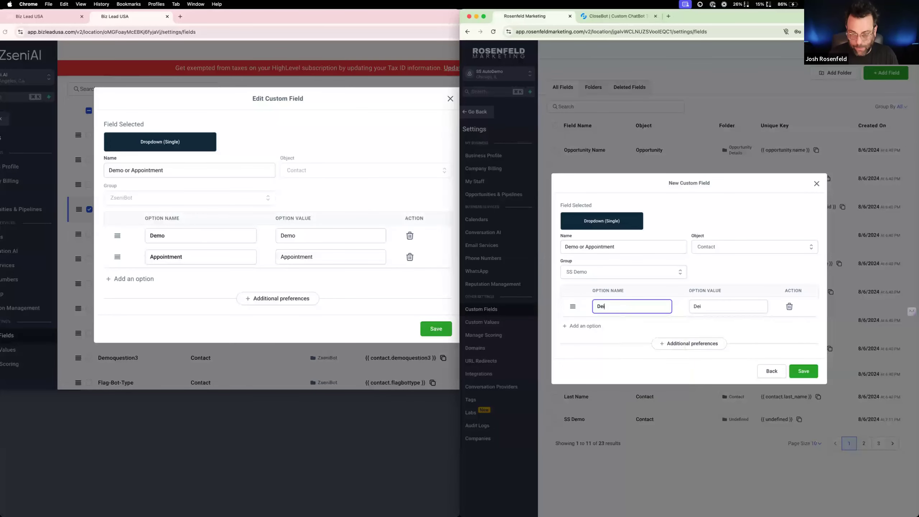
{"action": "type", "text": "=mo"}
{"action": "key", "text": "BackSpace"}
{"action": "key", "text": "BackSpace"}
{"action": "key", "text": "BackSpace"}
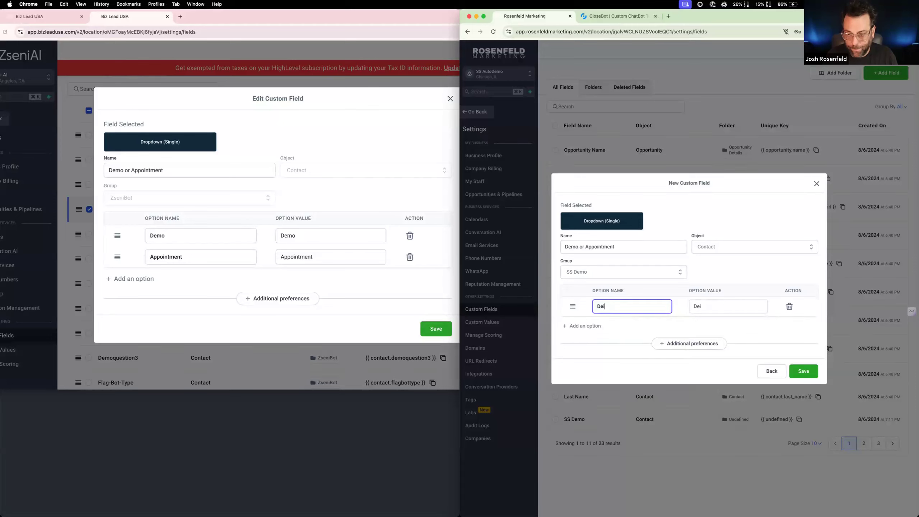
{"action": "type", "text": "mo"}
{"action": "left_click", "coordinate": [583, 326]}
{"action": "type", "text": "Appointmen"}
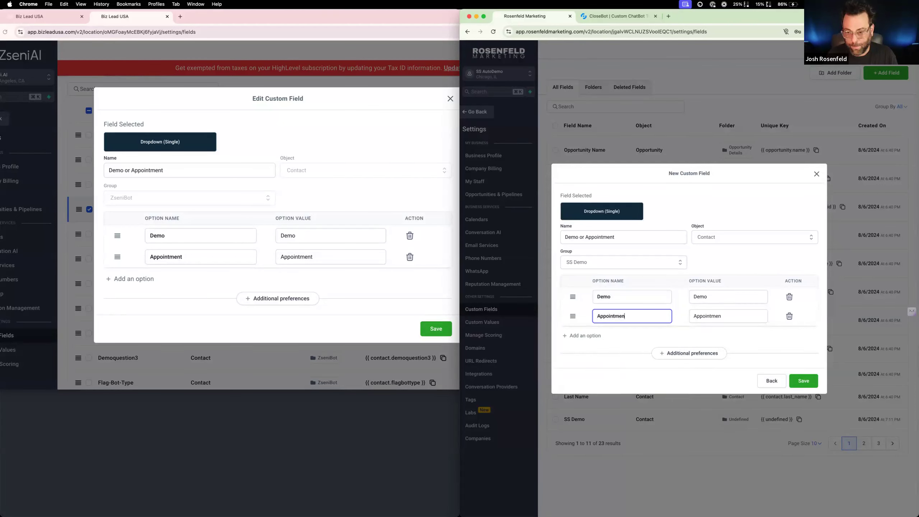
{"action": "left_click", "coordinate": [803, 380]}
Close the reference Demo or Appointment field unchanged and review the rest of the ZseniBot custom fields
{"action": "left_click", "coordinate": [451, 96]}
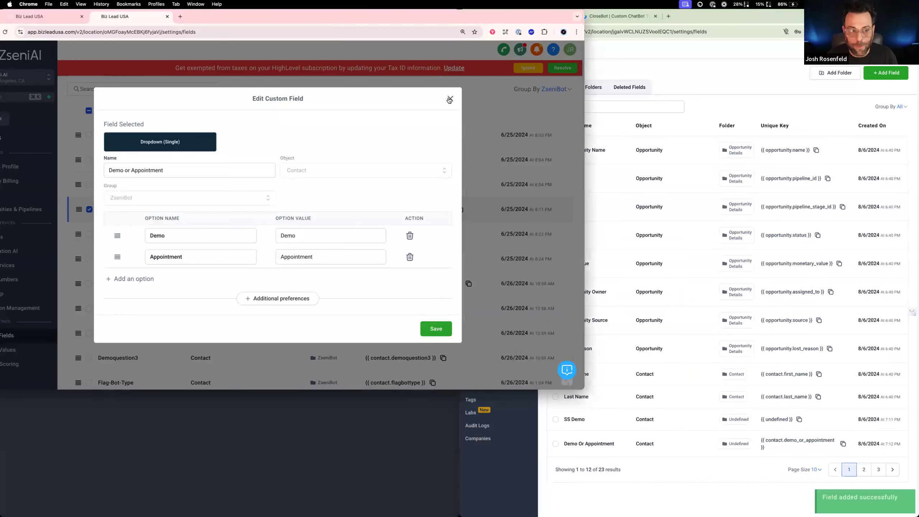
{"action": "left_click", "coordinate": [450, 98]}
{"action": "scroll", "coordinate": [352, 220], "scroll_direction": "down", "scroll_amount": 5}
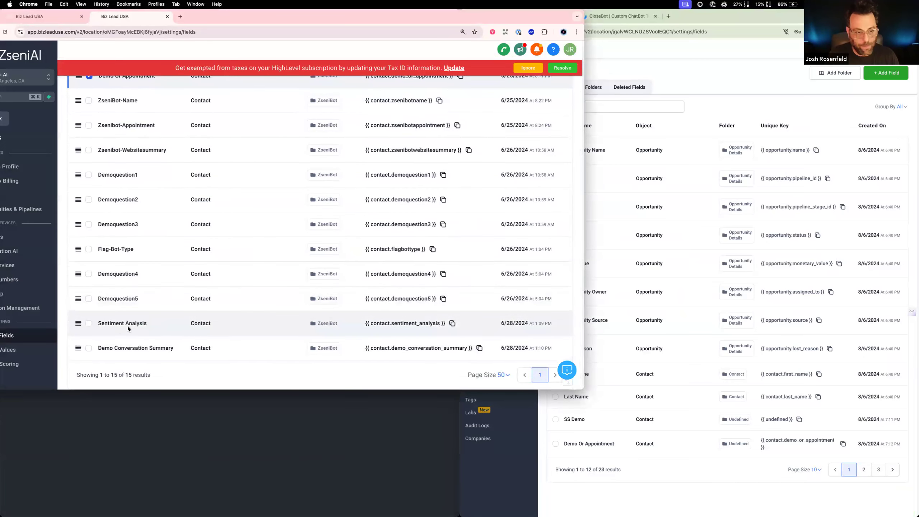
Open the reference account's Sentiment Analysis field on its own for editing, view its setup and copy its name
{"action": "left_click", "coordinate": [89, 323]}
{"action": "scroll", "coordinate": [224, 261], "scroll_direction": "up", "scroll_amount": 5}
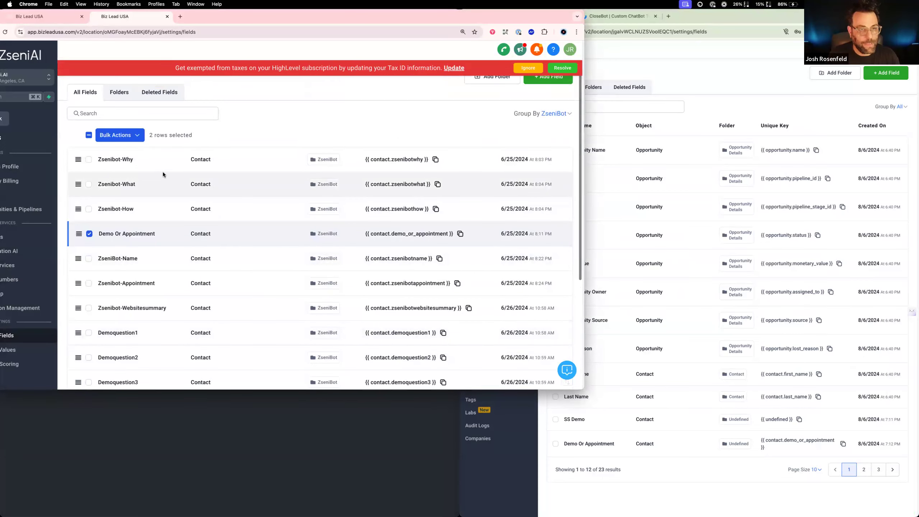
{"action": "left_click", "coordinate": [138, 137]}
{"action": "left_click", "coordinate": [334, 133]}
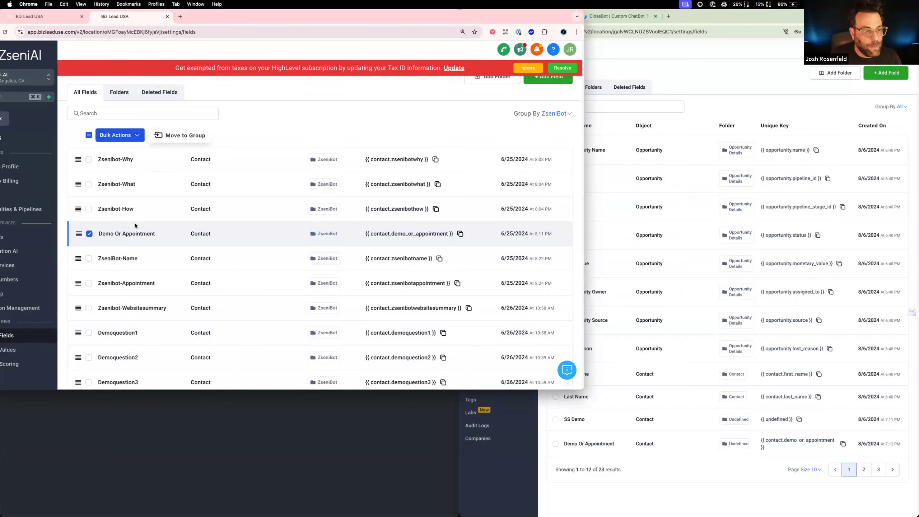
{"action": "left_click", "coordinate": [89, 233]}
{"action": "left_click", "coordinate": [133, 137]}
{"action": "left_click", "coordinate": [159, 141]}
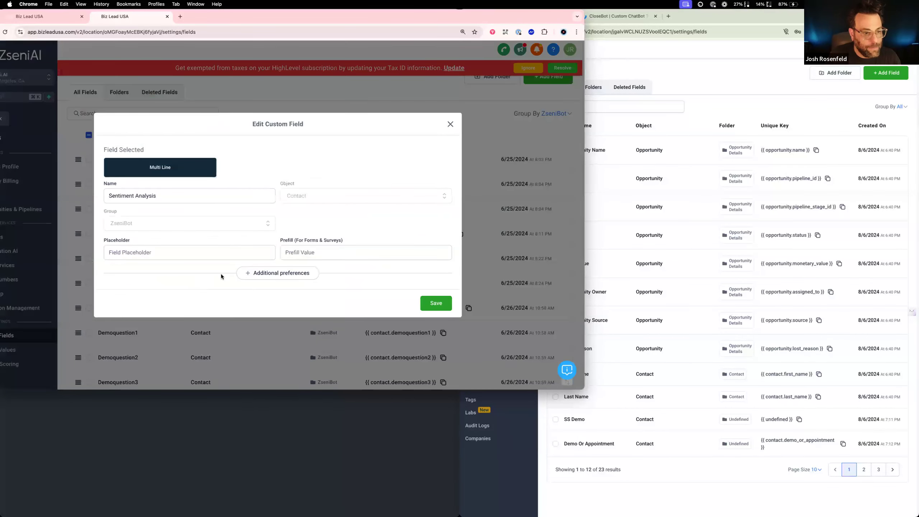
{"action": "left_click_drag", "start_coordinate": [188, 196], "coordinate": [96, 190]}
{"action": "key", "text": "super+c"}
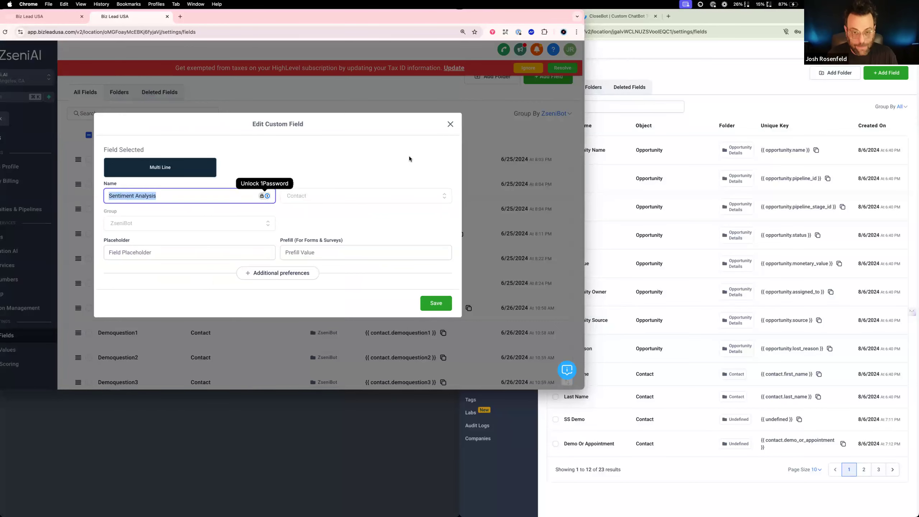
Create a Multi Line custom field named "Sentiment Analysis" in the SS Demo group of SS AutoDemo and save it
{"action": "left_click", "coordinate": [699, 306]}
{"action": "left_click", "coordinate": [886, 73]}
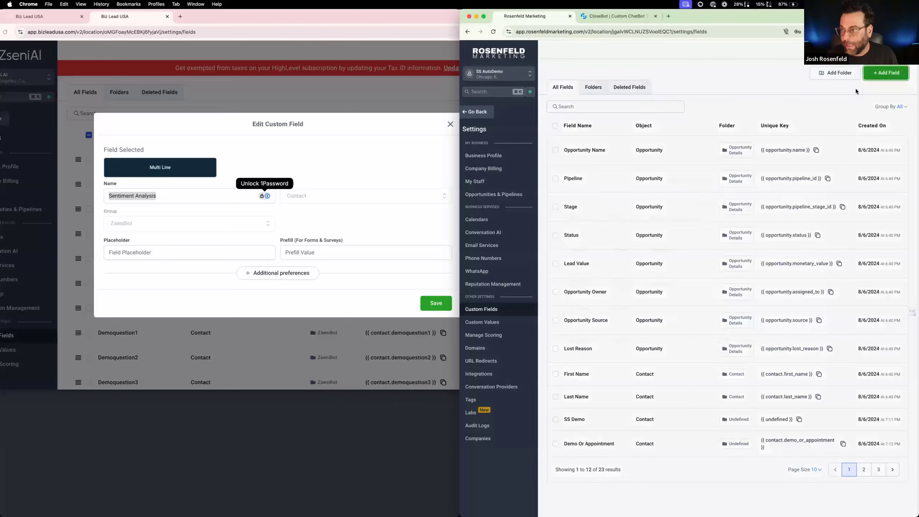
{"action": "left_click", "coordinate": [618, 220]}
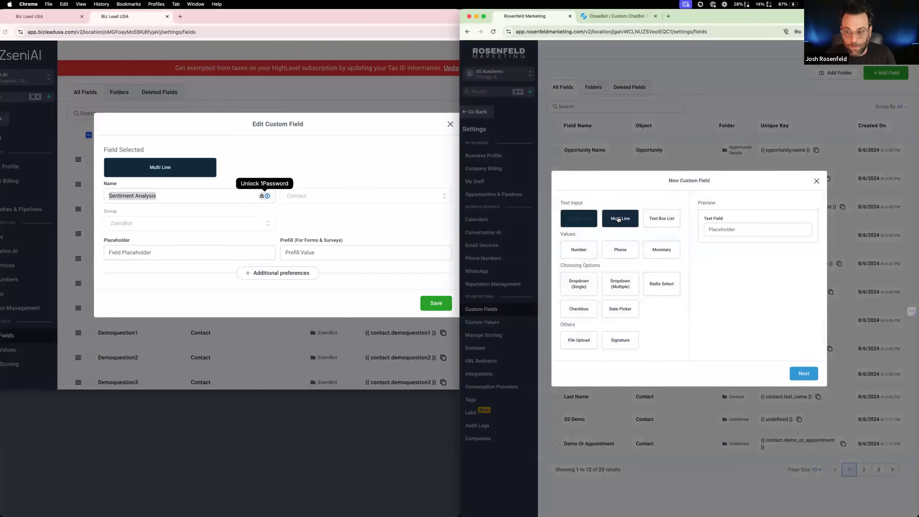
{"action": "left_click", "coordinate": [803, 374]}
{"action": "left_click", "coordinate": [615, 260]}
{"action": "key", "text": "super+v"}
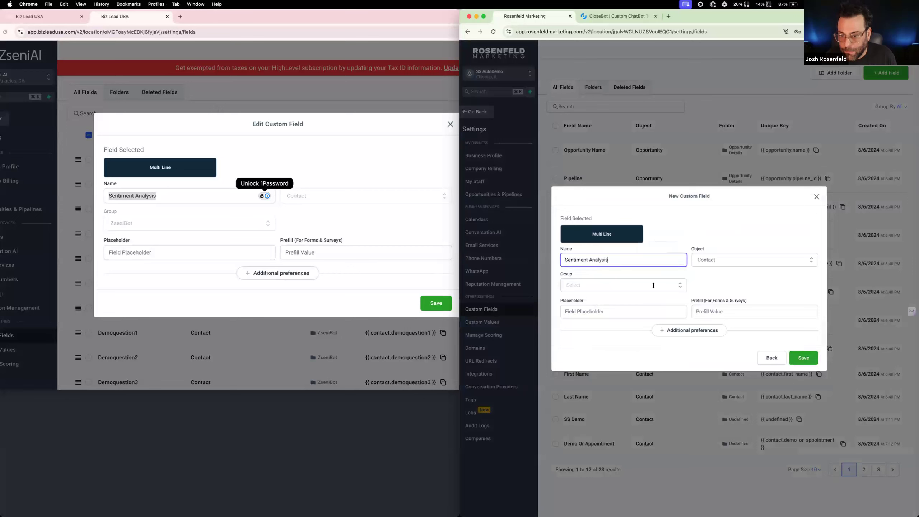
{"action": "left_click", "coordinate": [803, 358]}
{"action": "left_click", "coordinate": [630, 286]}
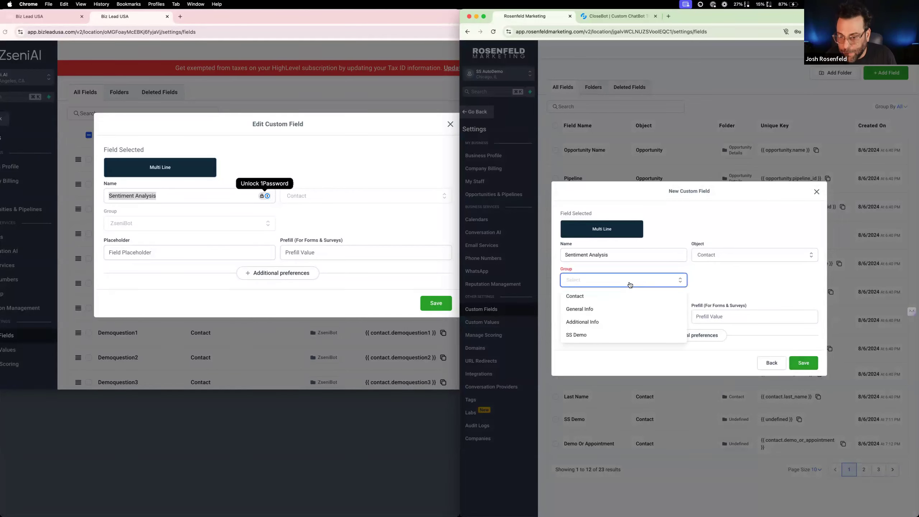
{"action": "left_click", "coordinate": [614, 332]}
{"action": "left_click", "coordinate": [804, 358]}
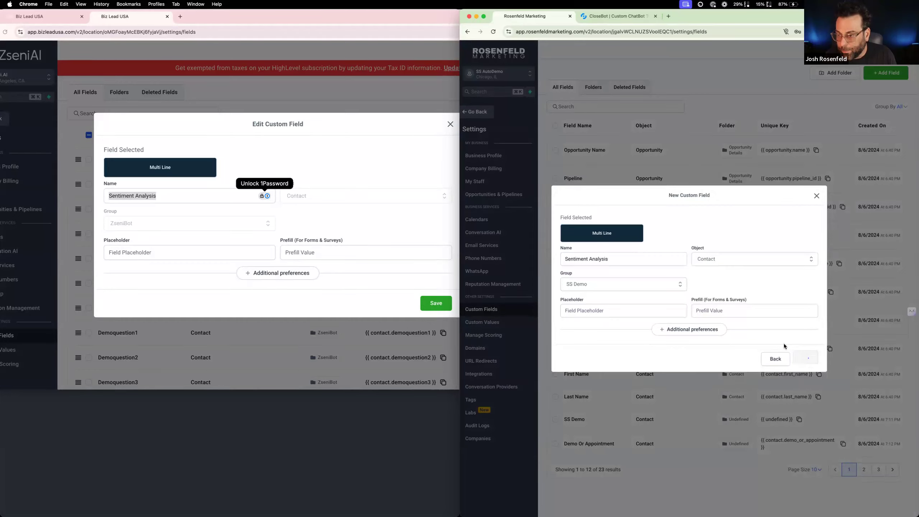
Close the reference Sentiment Analysis field unchanged, deselect it, and copy the name of the Demo Conversation Summary field
{"action": "left_click", "coordinate": [448, 124]}
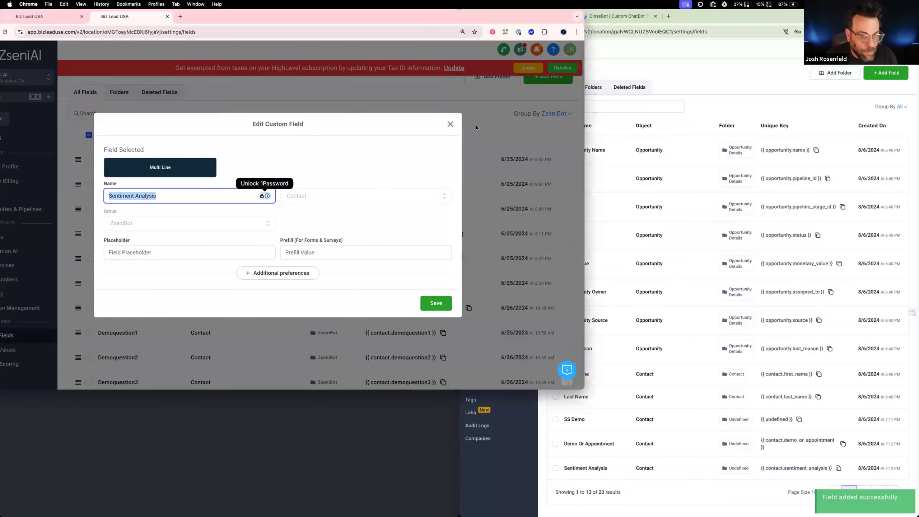
{"action": "left_click", "coordinate": [450, 124]}
{"action": "scroll", "coordinate": [336, 193], "scroll_direction": "down", "scroll_amount": 5}
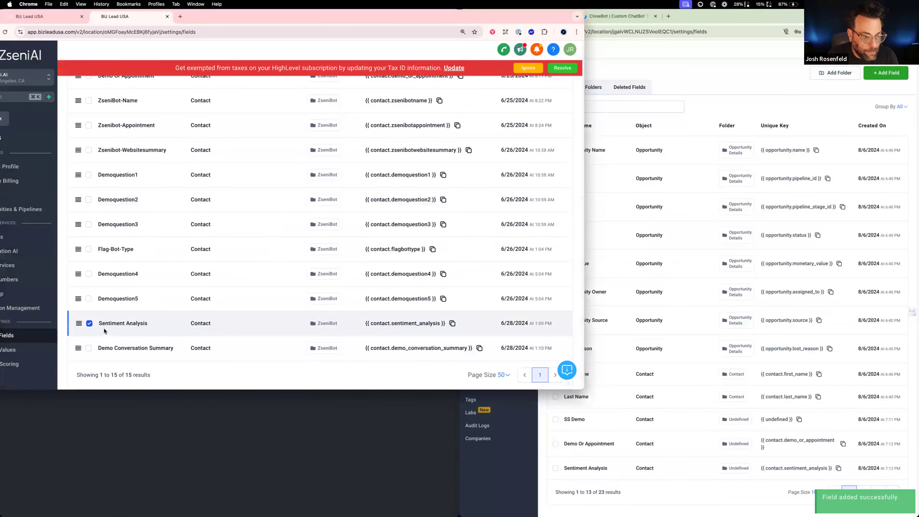
{"action": "left_click", "coordinate": [90, 325]}
{"action": "left_click_drag", "start_coordinate": [473, 349], "coordinate": [377, 350]}
{"action": "key", "text": "super+c"}
{"action": "left_click_drag", "start_coordinate": [175, 350], "coordinate": [100, 352]}
Create a Multi Line custom field named "Demo Conversation Summary" in the SS Demo group of SS AutoDemo and save it
{"action": "left_click", "coordinate": [816, 100]}
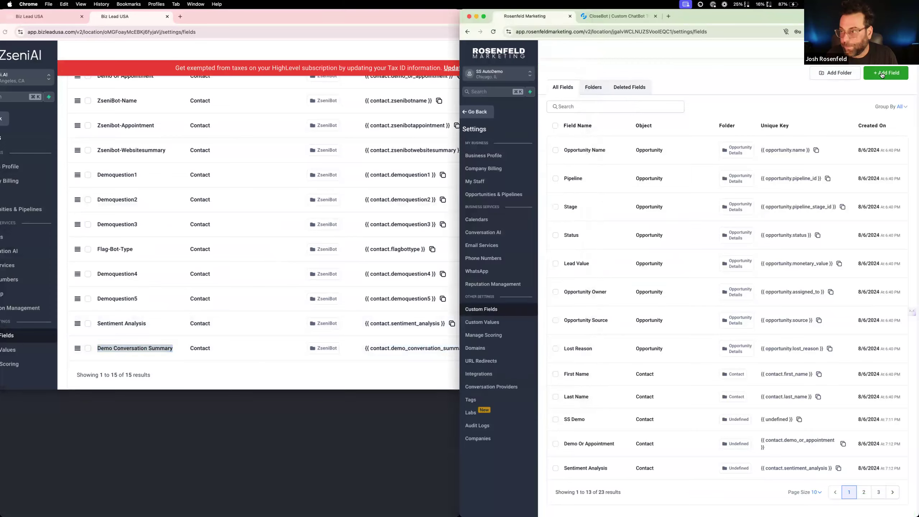
{"action": "left_click", "coordinate": [883, 74]}
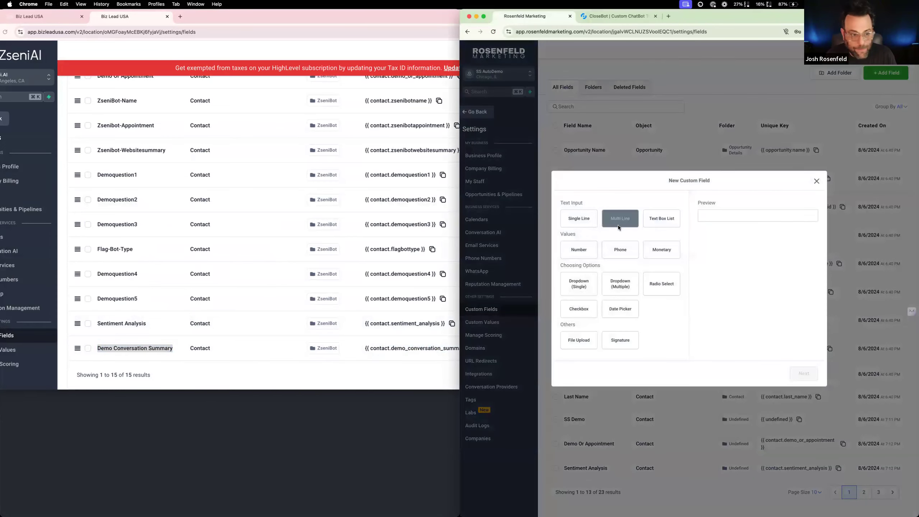
{"action": "left_click", "coordinate": [629, 220]}
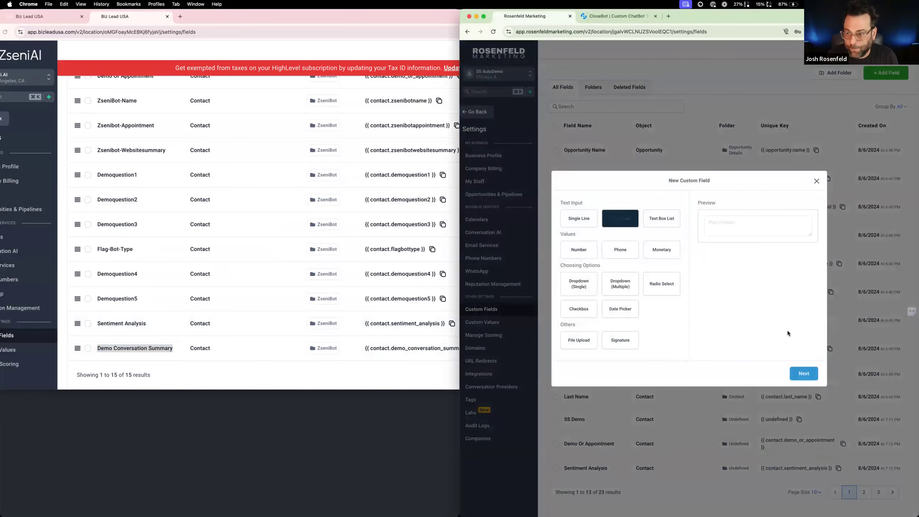
{"action": "left_click", "coordinate": [803, 373]}
{"action": "left_click", "coordinate": [615, 260]}
{"action": "key", "text": "super+v"}
{"action": "left_click", "coordinate": [623, 285]}
{"action": "left_click", "coordinate": [590, 339]}
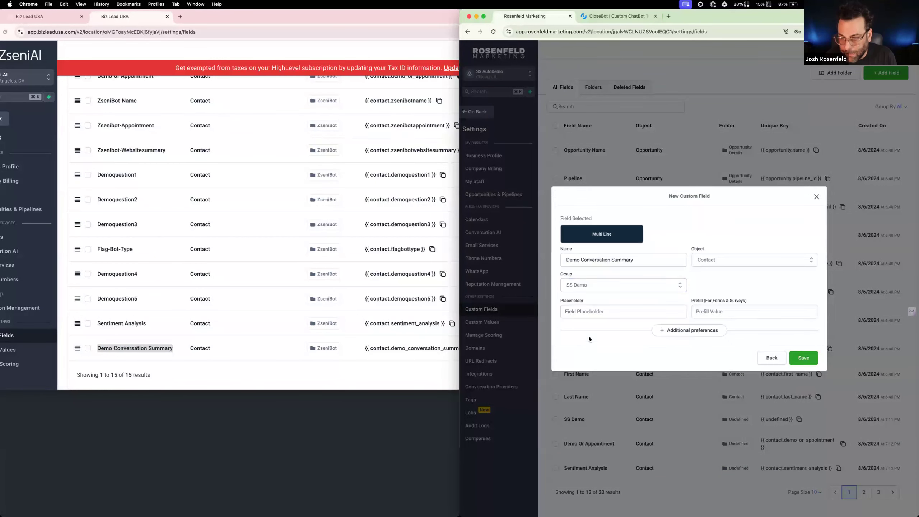
{"action": "left_click", "coordinate": [799, 358]}
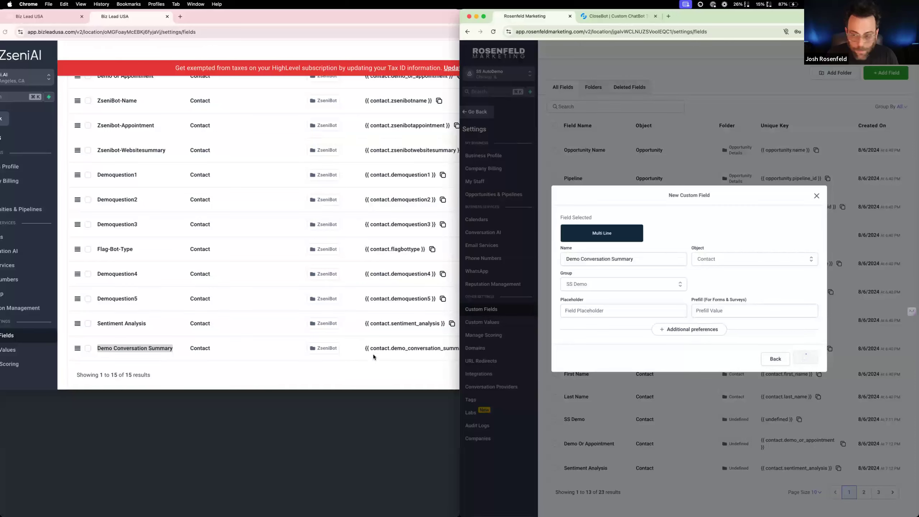
Select the name of the Zsenibot-Websitesummary field in the reference account's custom fields for copying
{"action": "scroll", "coordinate": [232, 289], "scroll_direction": "up", "scroll_amount": 2}
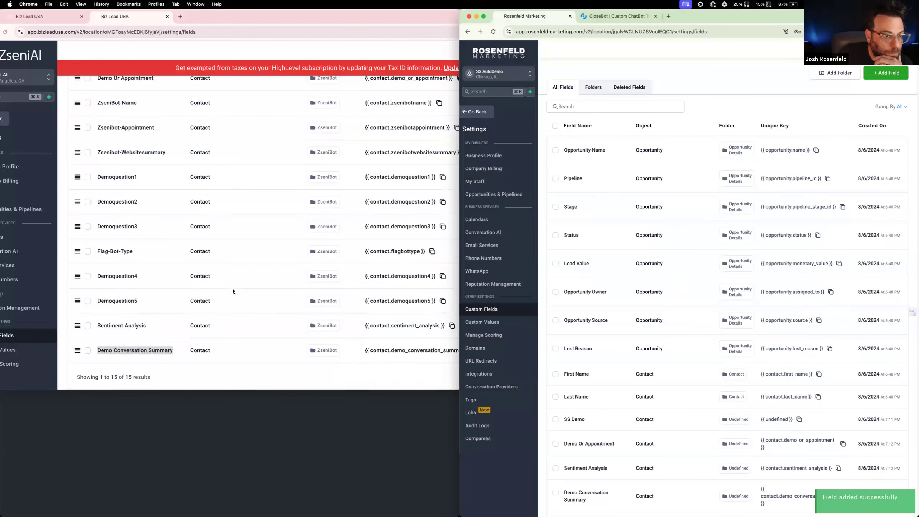
{"action": "scroll", "coordinate": [168, 225], "scroll_direction": "up", "scroll_amount": 4}
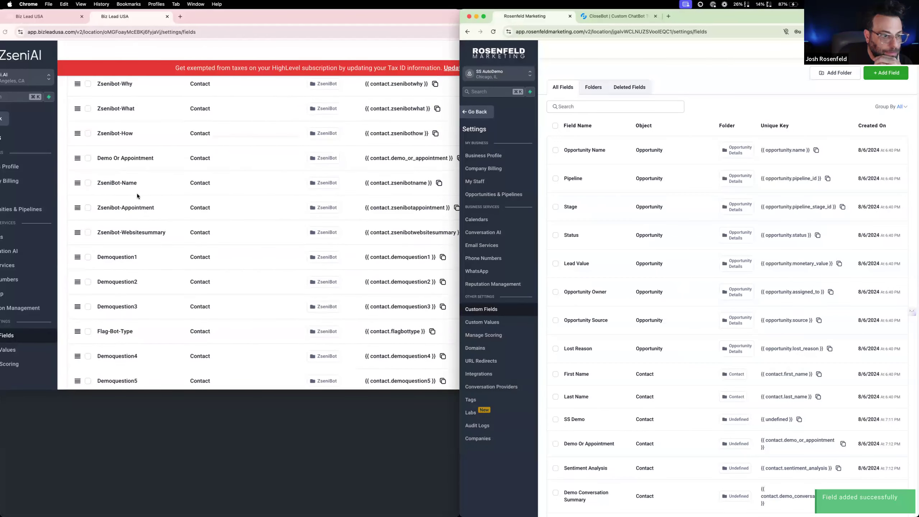
{"action": "left_click", "coordinate": [167, 232]}
{"action": "left_click_drag", "start_coordinate": [167, 232], "coordinate": [97, 233]}
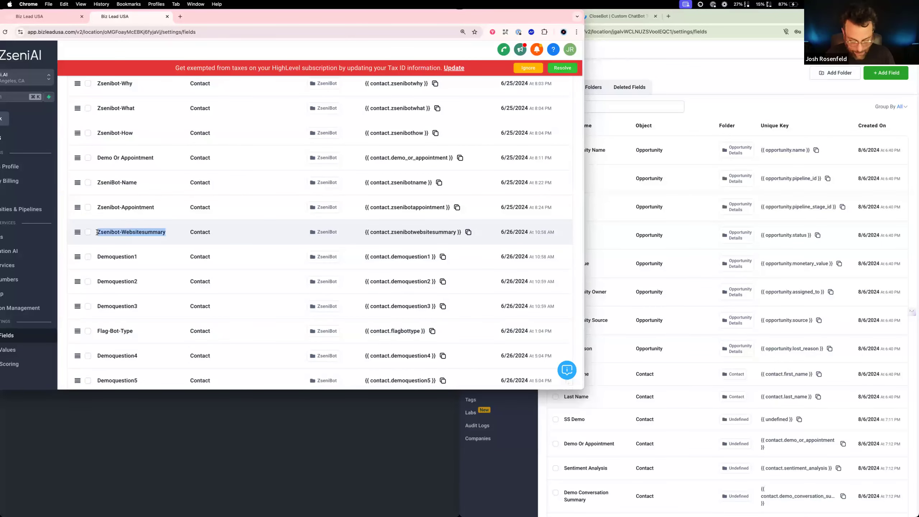
Start a new Multi Line custom field in SS AutoDemo with the copied reference name "zsenibot-websitesummary"
{"action": "left_click", "coordinate": [675, 277]}
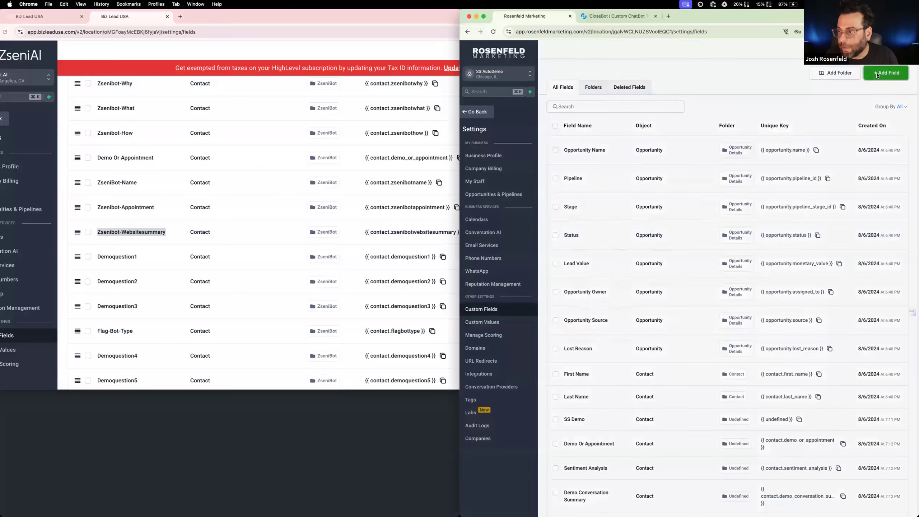
{"action": "left_click", "coordinate": [877, 75]}
{"action": "left_click", "coordinate": [620, 219]}
{"action": "left_click", "coordinate": [803, 373]}
{"action": "left_click", "coordinate": [599, 259]}
{"action": "key", "text": "super+v"}
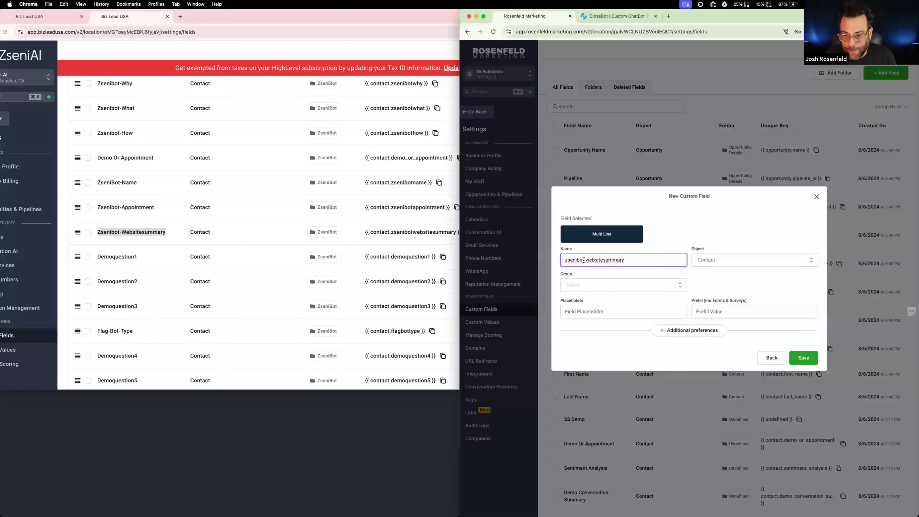
Change the new field's name to "demobot-websitesummary", assign it to the SS Demo group, and save it
{"action": "left_click_drag", "start_coordinate": [579, 260], "coordinate": [566, 260]}
{"action": "type", "text": "de"}
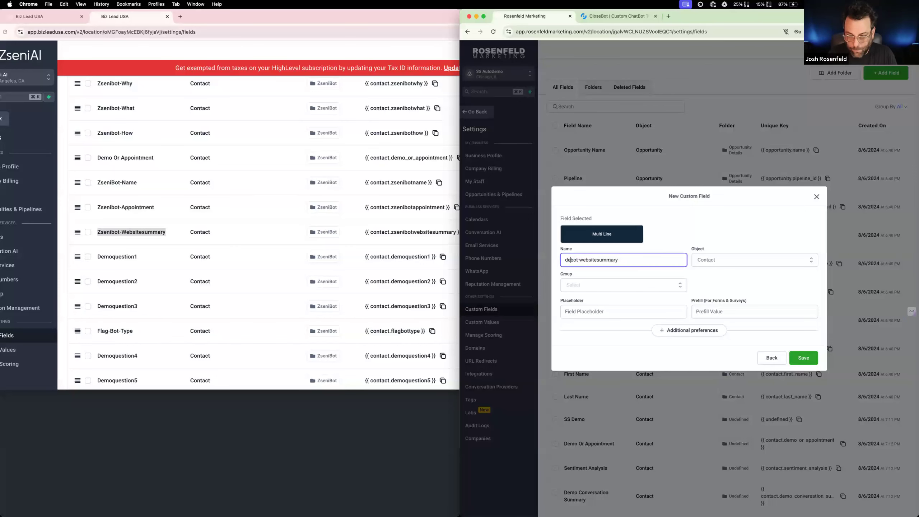
{"action": "type", "text": "mo"}
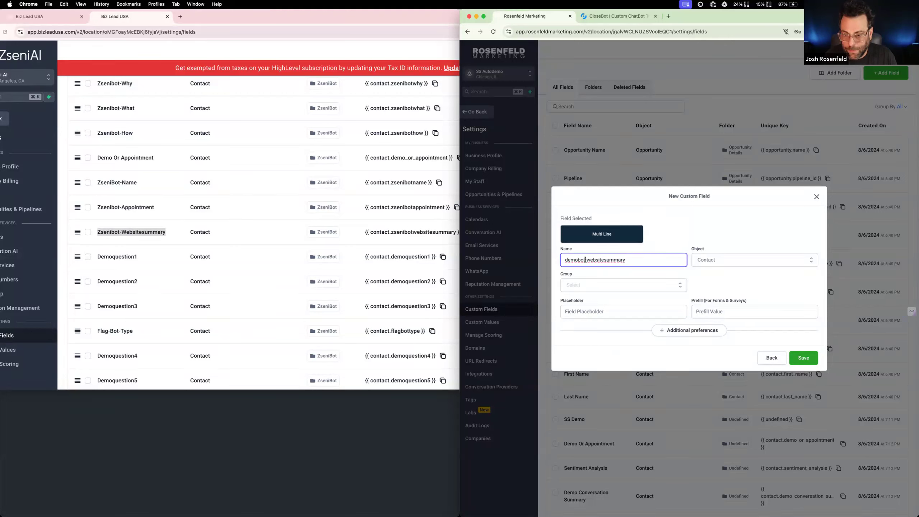
{"action": "left_click_drag", "start_coordinate": [586, 260], "coordinate": [626, 260]}
{"action": "left_click", "coordinate": [608, 285]}
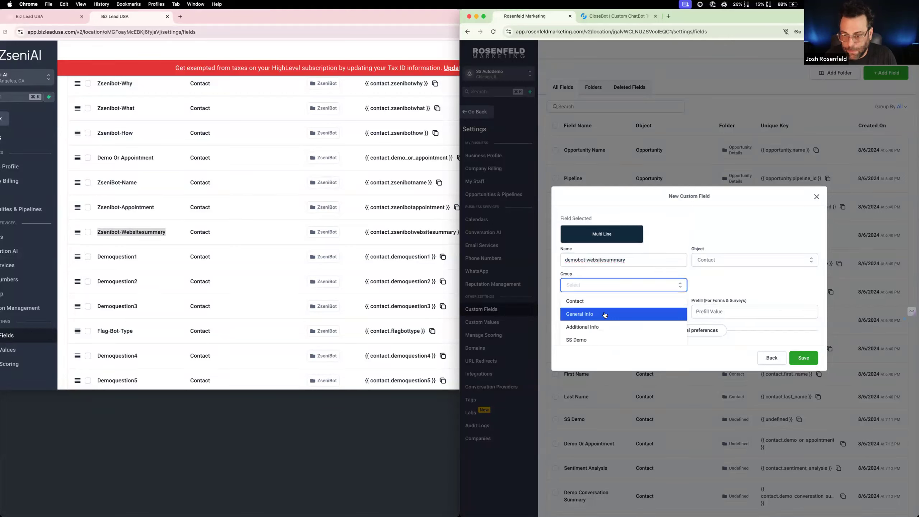
{"action": "left_click", "coordinate": [586, 340]}
{"action": "left_click", "coordinate": [803, 357]}
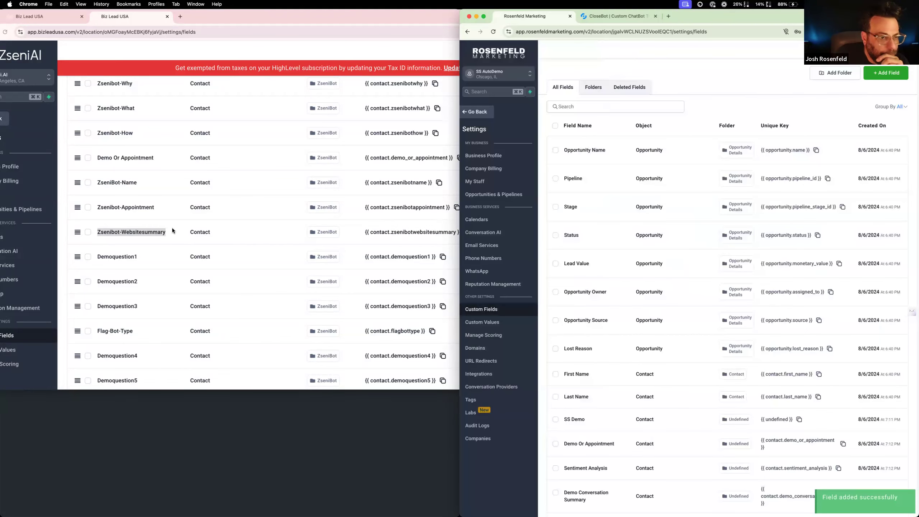
Leave the custom fields, open the "2: Process Message - SS Demo" workflow, and bring up the reference workflow's Router condition
{"action": "scroll", "coordinate": [172, 230], "scroll_direction": "up", "scroll_amount": 1}
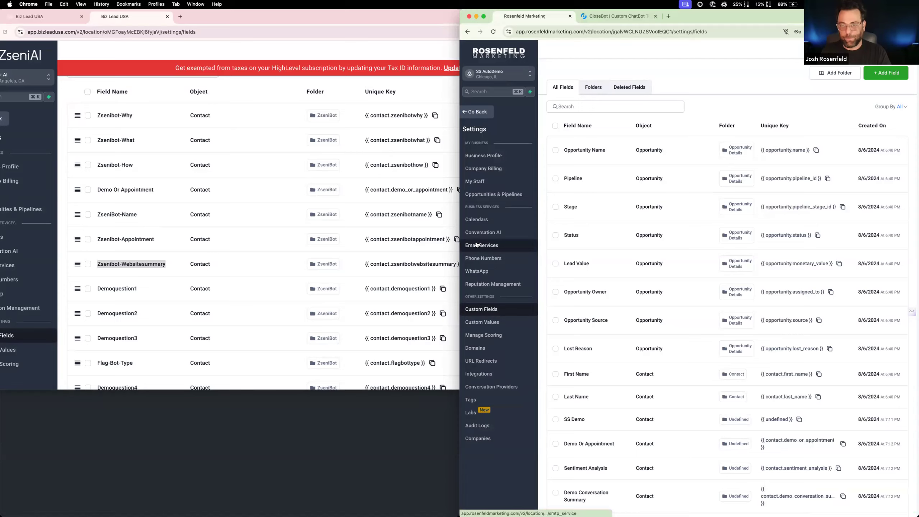
{"action": "key", "text": "ctrl+Right"}
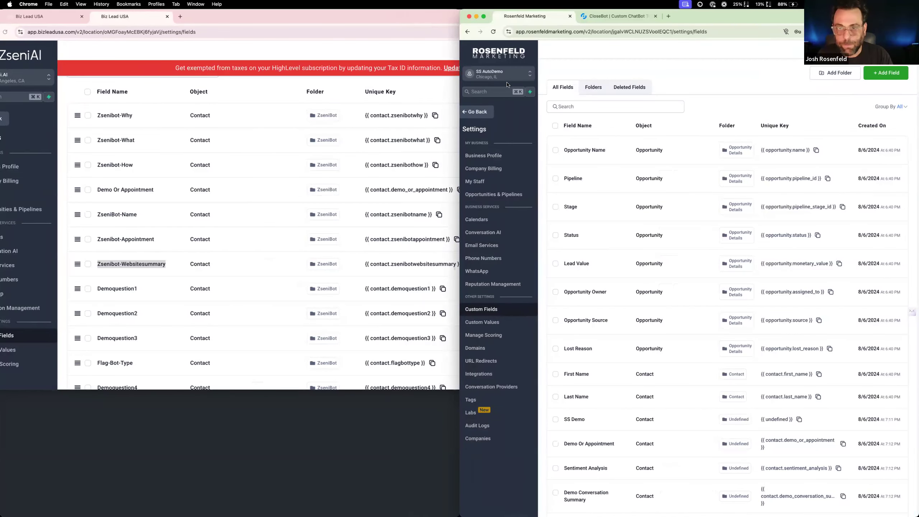
{"action": "left_click", "coordinate": [477, 112]}
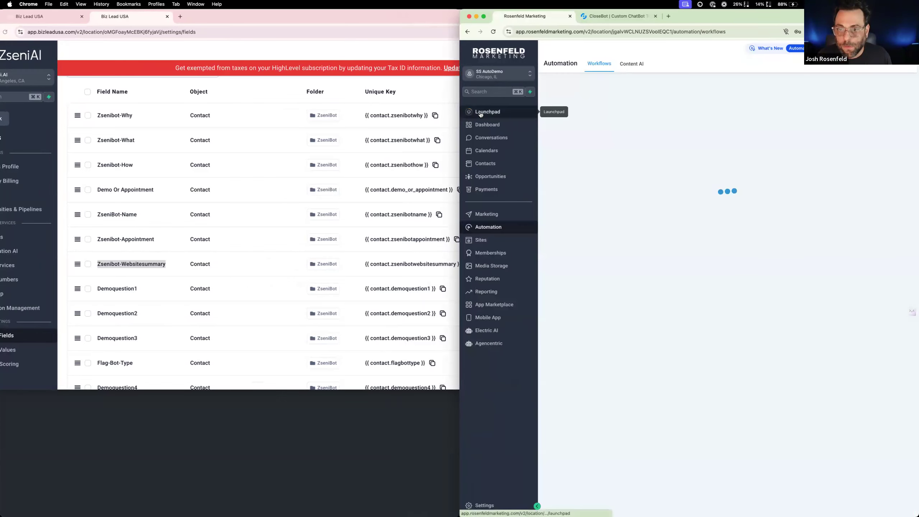
{"action": "left_click", "coordinate": [584, 262]}
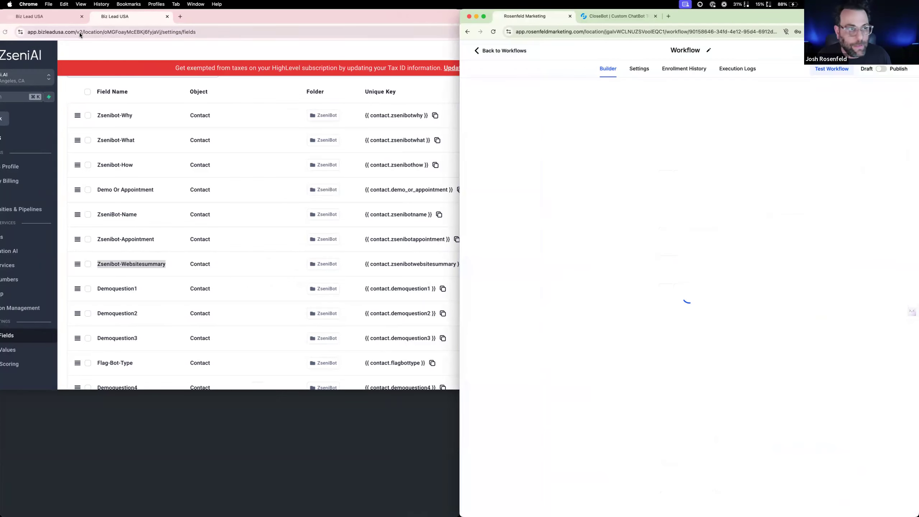
{"action": "left_click", "coordinate": [51, 19]}
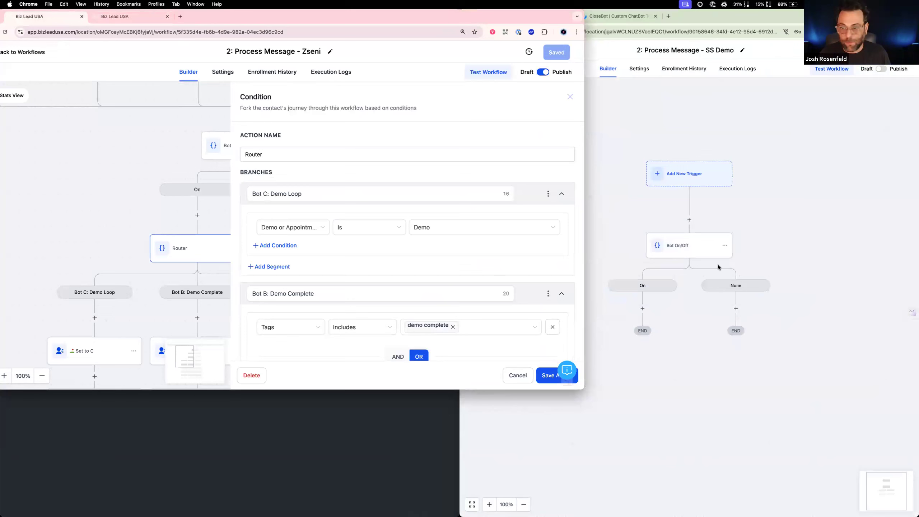
Add an If / Else action under the Bot On/Off condition's On branch and name its None branch "SS Demo: Receptionist/Default"
{"action": "left_click", "coordinate": [642, 308]}
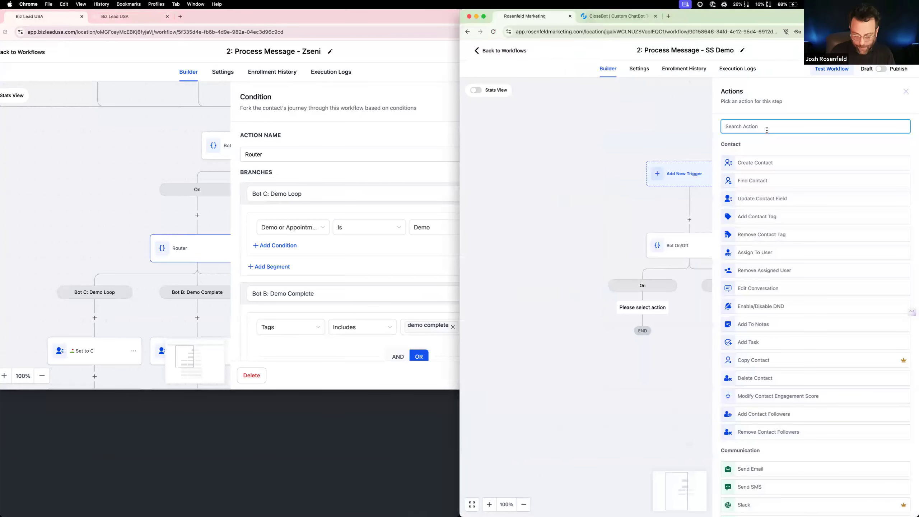
{"action": "type", "text": "if"}
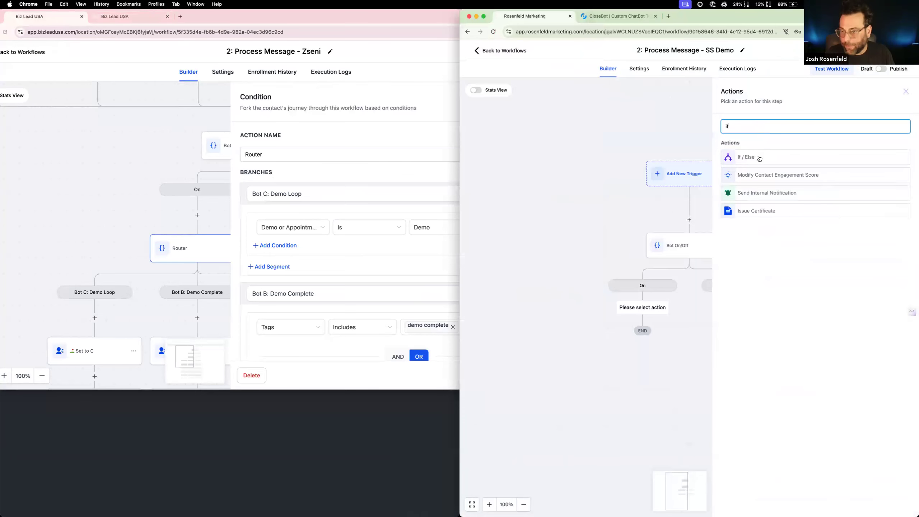
{"action": "left_click", "coordinate": [759, 158]}
{"action": "left_click_drag", "start_coordinate": [639, 301], "coordinate": [587, 297]}
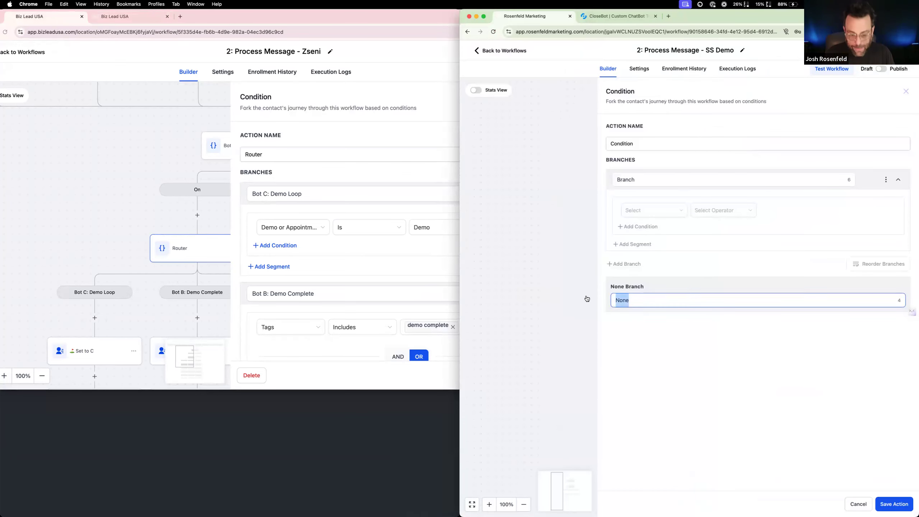
{"action": "type", "text": "SS Demo: Receptionist/Default"}
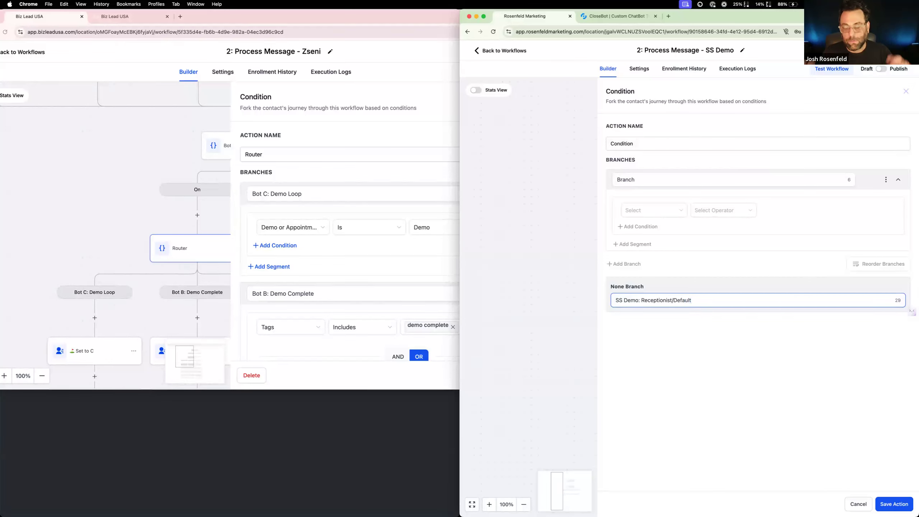
Name the condition's first branch "SS Demo: Loop"
{"action": "double_click", "coordinate": [654, 180]}
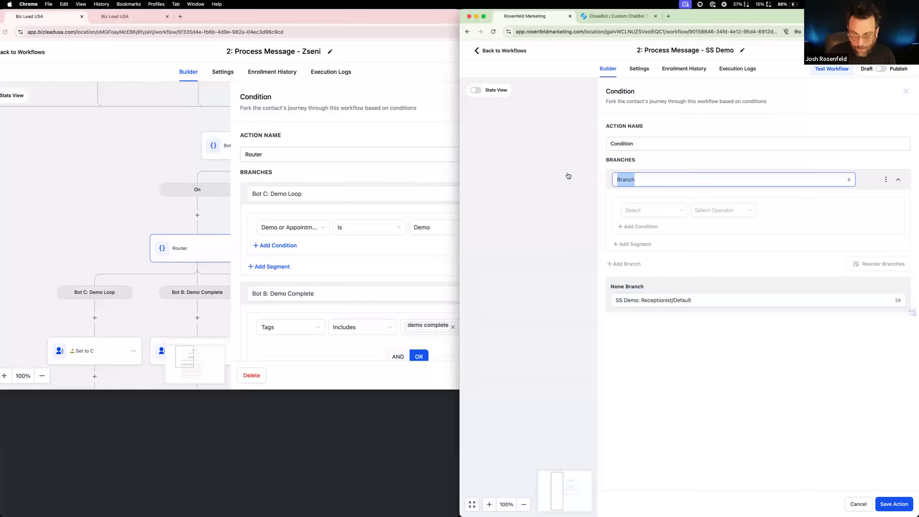
{"action": "type", "text": "S"}
{"action": "key", "text": "BackSpace"}
{"action": "type", "text": "SS Demo: Loop"}
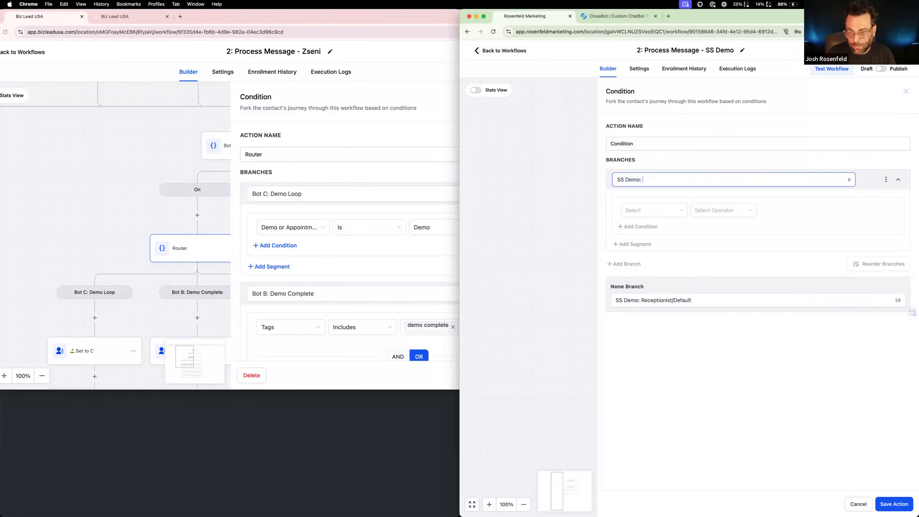
Set the "SS Demo: Loop" branch's condition so that the contact's Demo or Appointment field Is "Demo"
{"action": "left_click", "coordinate": [674, 213]}
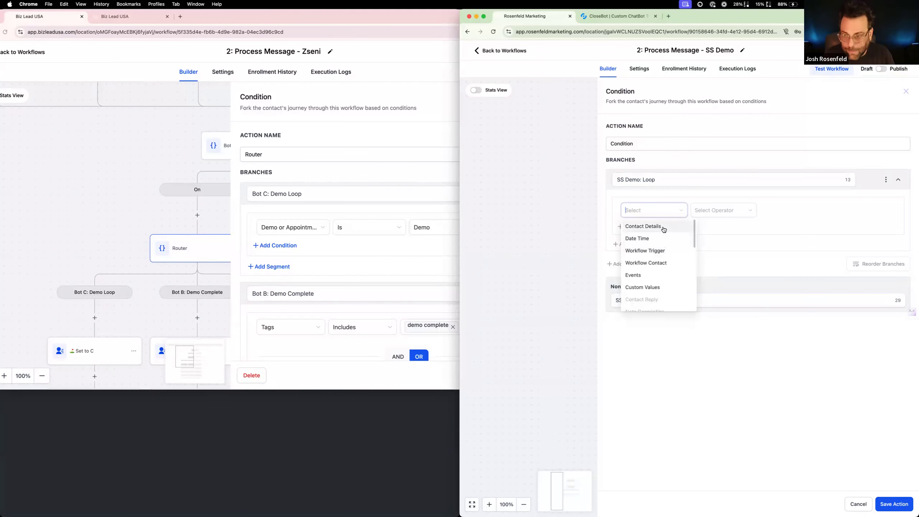
{"action": "left_click", "coordinate": [664, 229]}
{"action": "scroll", "coordinate": [671, 275], "scroll_direction": "down", "scroll_amount": 10}
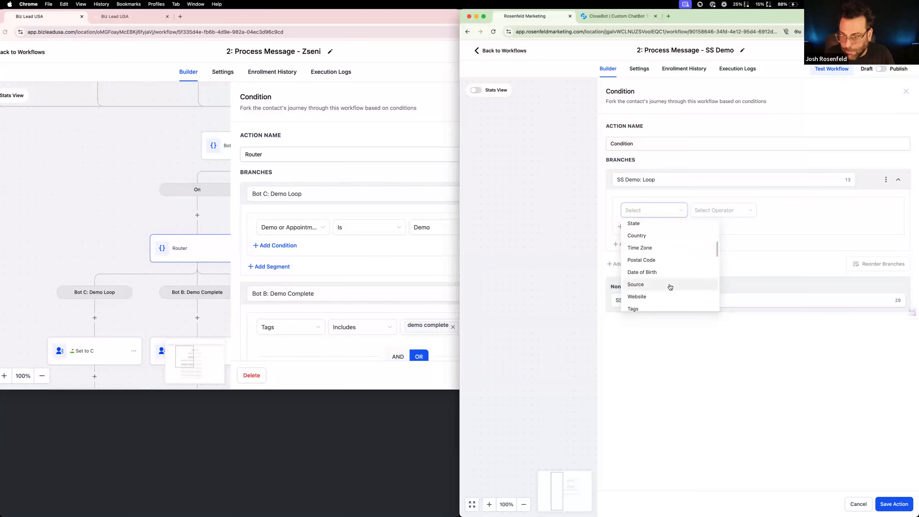
{"action": "scroll", "coordinate": [670, 278], "scroll_direction": "up", "scroll_amount": 2}
{"action": "left_click", "coordinate": [664, 236]}
{"action": "left_click", "coordinate": [709, 210]}
{"action": "left_click", "coordinate": [718, 225]}
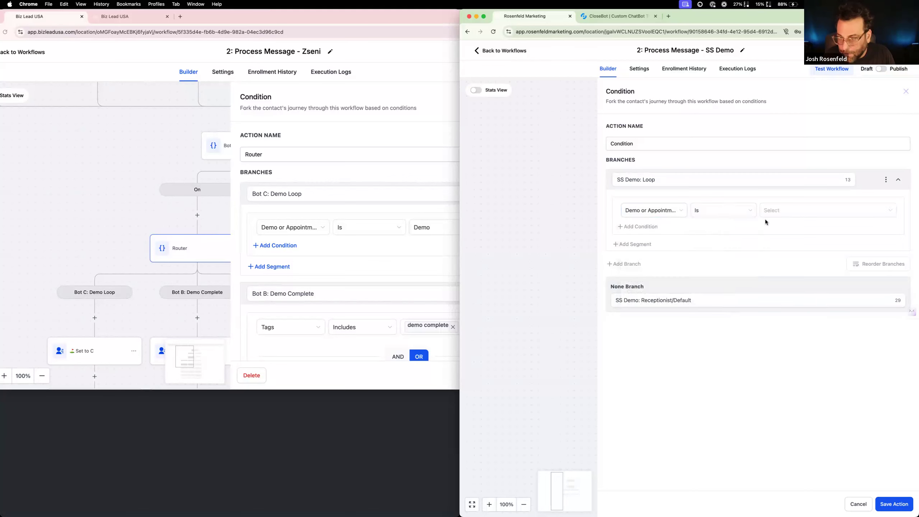
{"action": "left_click", "coordinate": [780, 211]}
{"action": "left_click", "coordinate": [780, 228]}
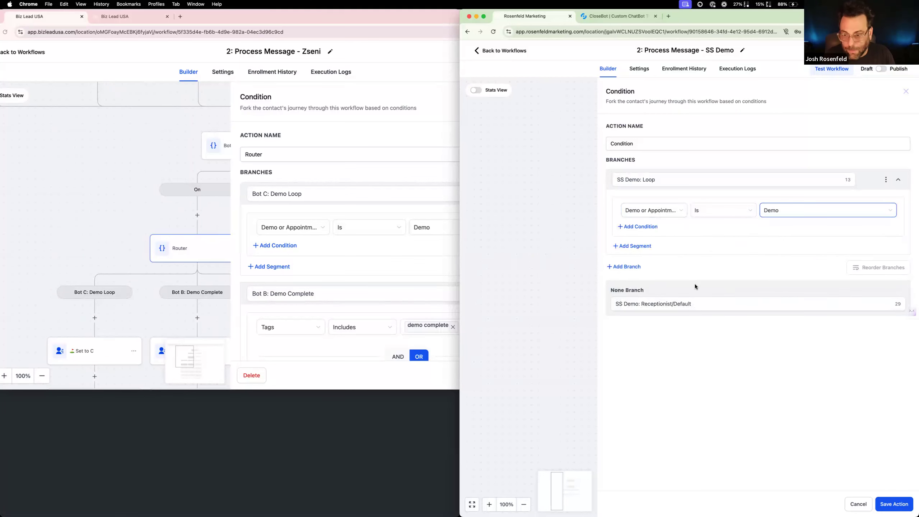
{"action": "left_click", "coordinate": [626, 267]}
{"action": "scroll", "coordinate": [334, 292], "scroll_direction": "down", "scroll_amount": 1}
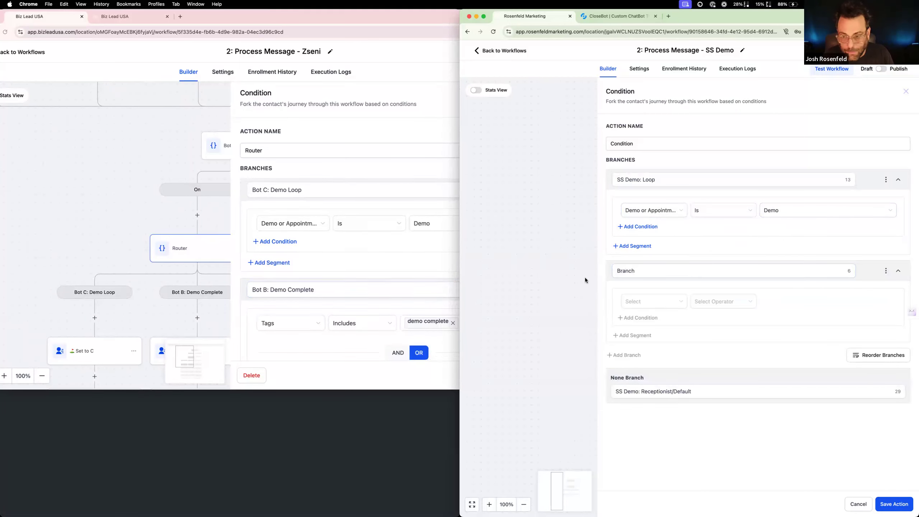
{"action": "type", "text": "SS"}
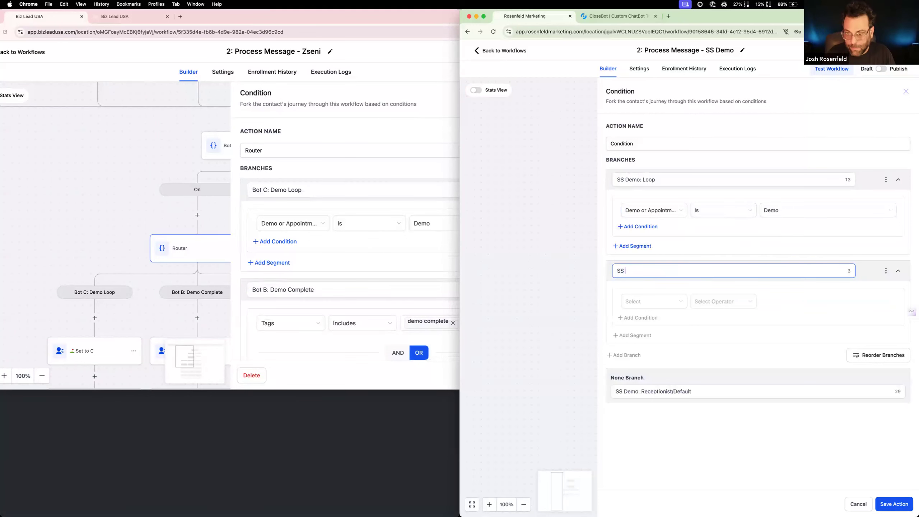
{"action": "type", "text": " Demo: CO"}
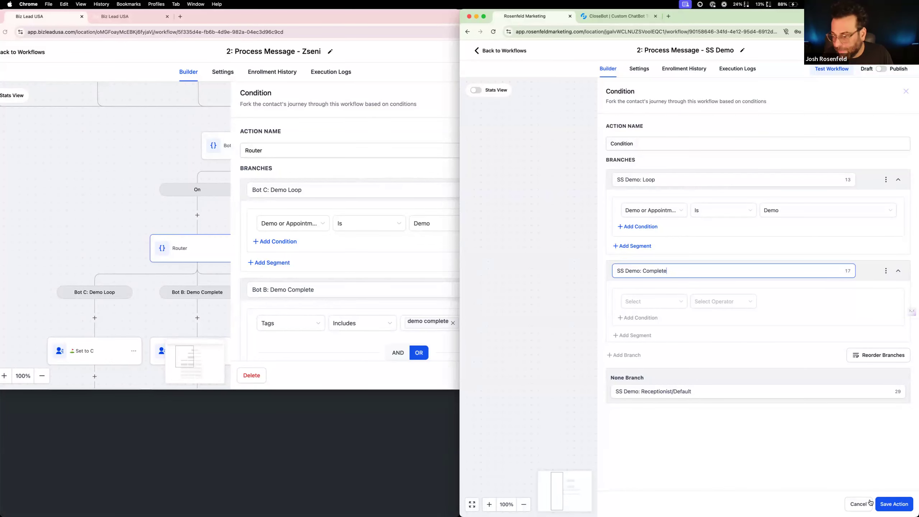
{"action": "left_click", "coordinate": [890, 271]}
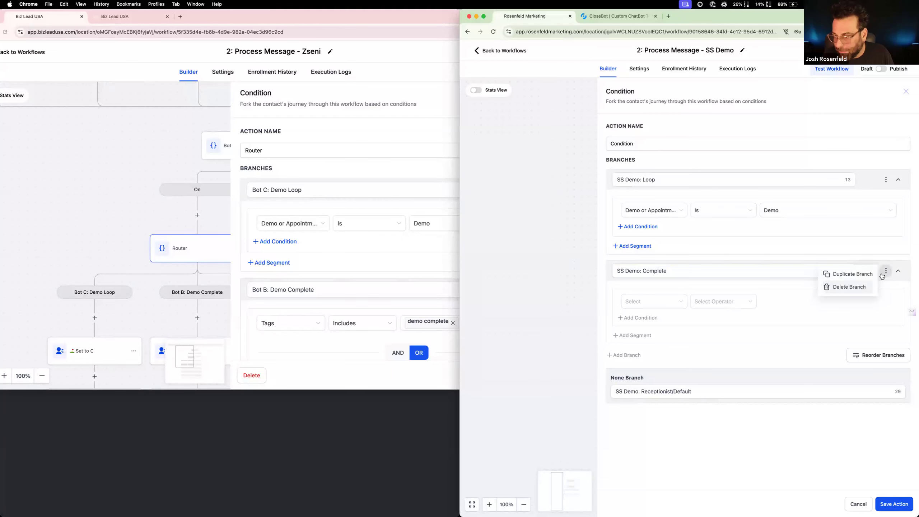
{"action": "left_click", "coordinate": [868, 287]}
{"action": "left_click", "coordinate": [758, 300]}
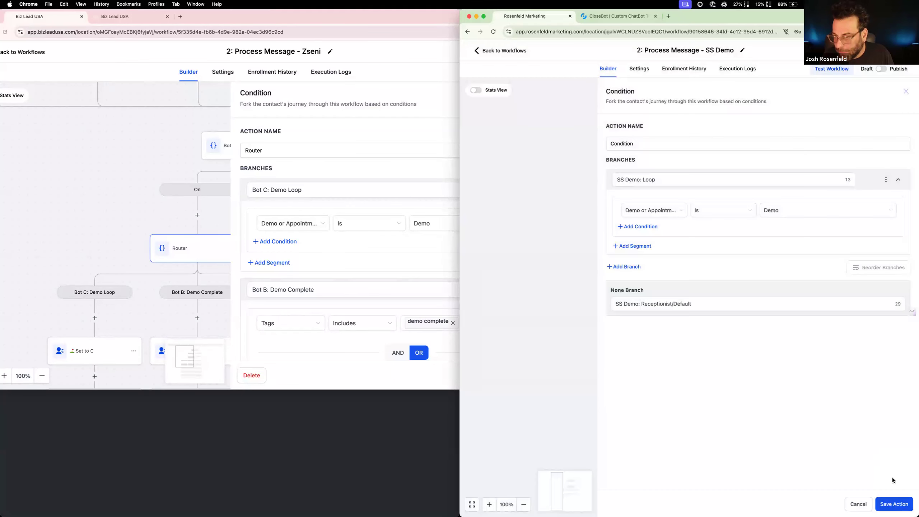
Save the If / Else action and return to the SS AutoDemo workflow list
{"action": "left_click", "coordinate": [894, 504]}
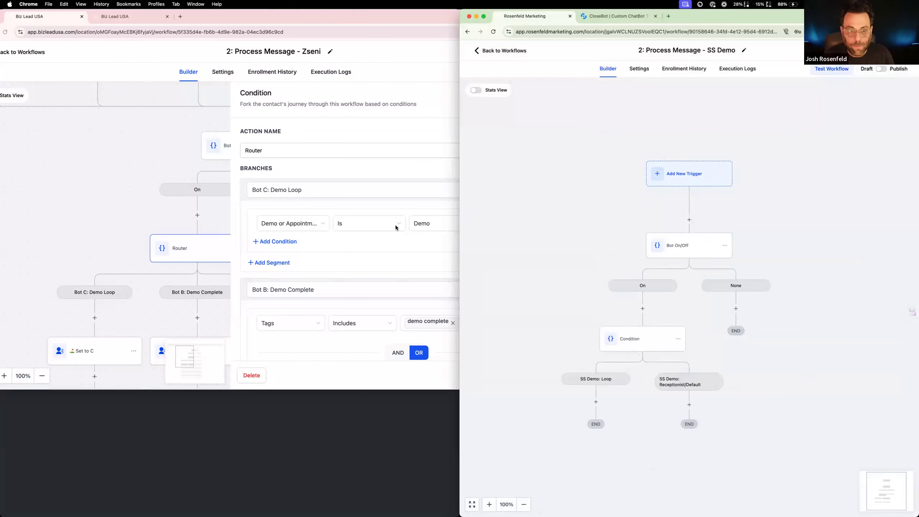
{"action": "left_click", "coordinate": [497, 54]}
{"action": "left_click", "coordinate": [725, 297]}
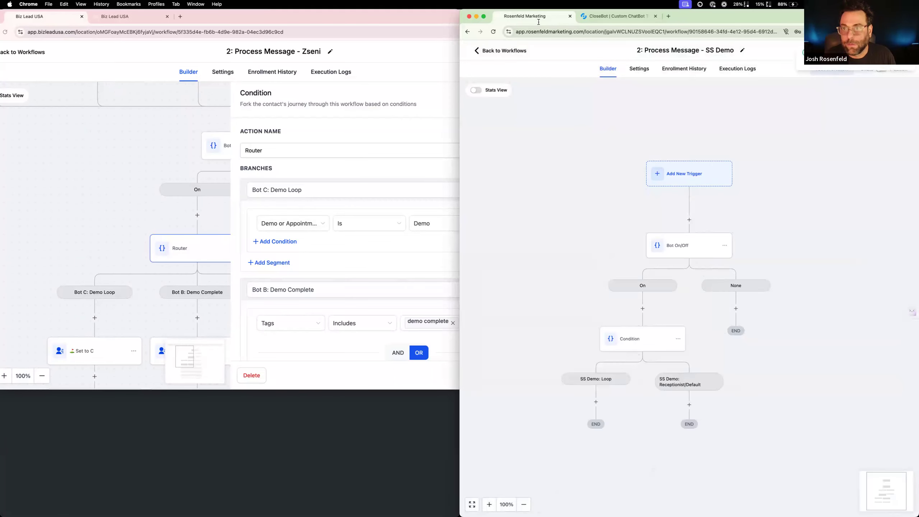
{"action": "left_click", "coordinate": [515, 53]}
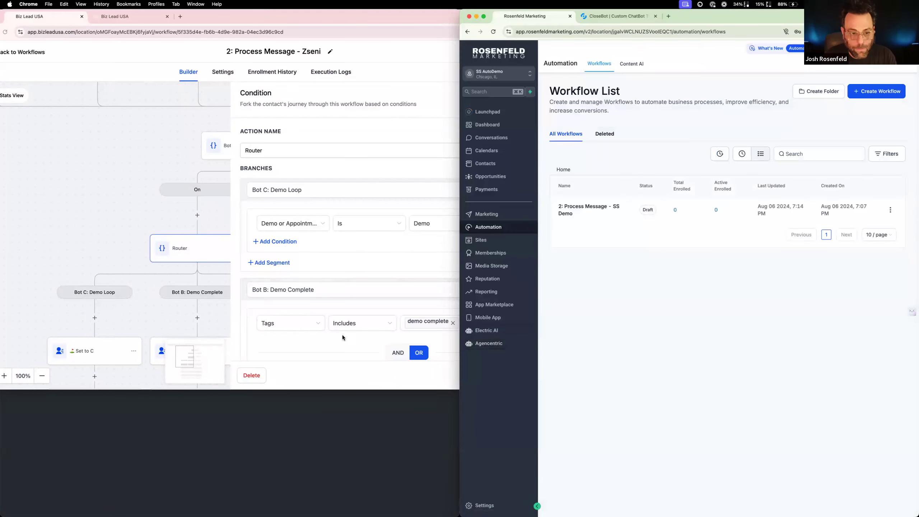
Create a "demo complete" tag in the SS AutoDemo settings and reopen the "2: Process Message - SS Demo" workflow
{"action": "scroll", "coordinate": [341, 335], "scroll_direction": "down", "scroll_amount": 3}
{"action": "scroll", "coordinate": [342, 337], "scroll_direction": "down", "scroll_amount": 2}
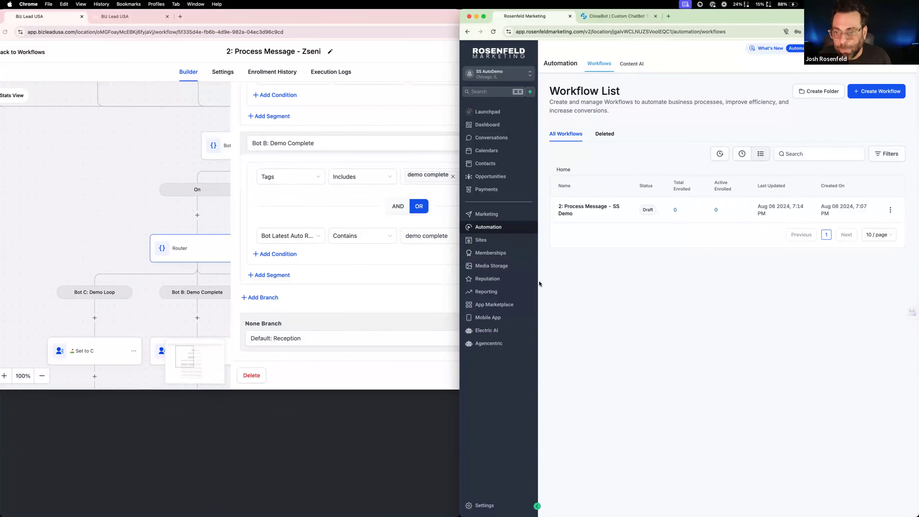
{"action": "left_click", "coordinate": [584, 206]}
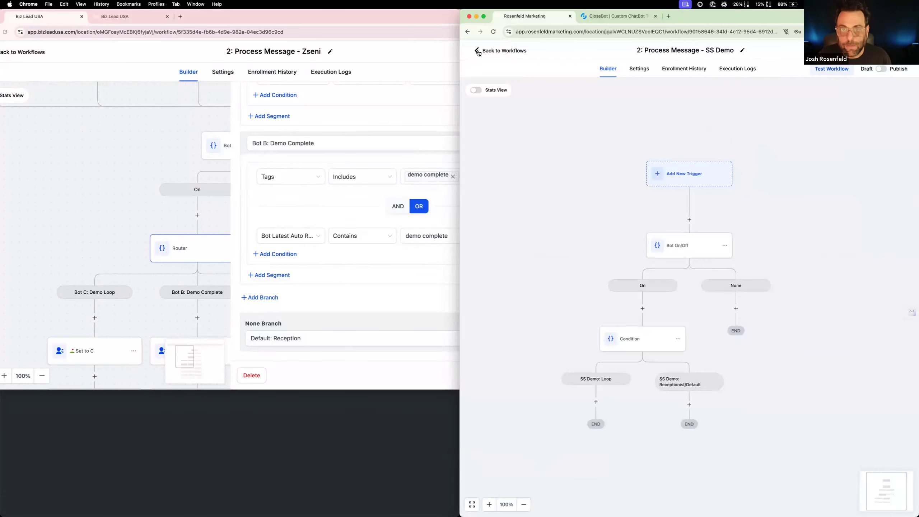
{"action": "left_click", "coordinate": [479, 53]}
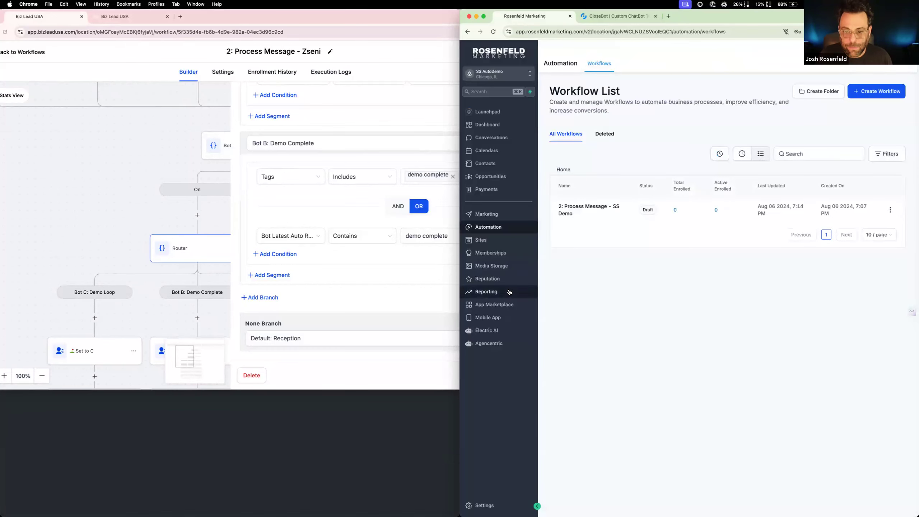
{"action": "left_click", "coordinate": [478, 505]}
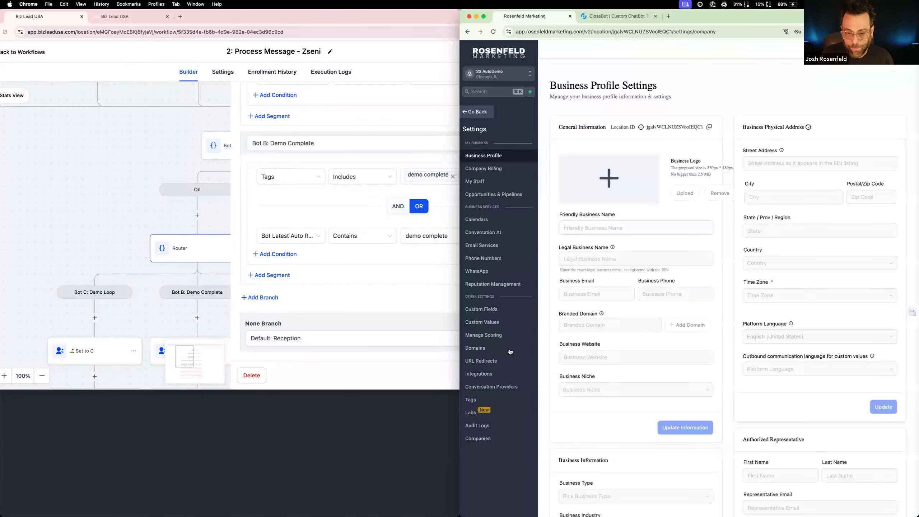
{"action": "left_click", "coordinate": [491, 399]}
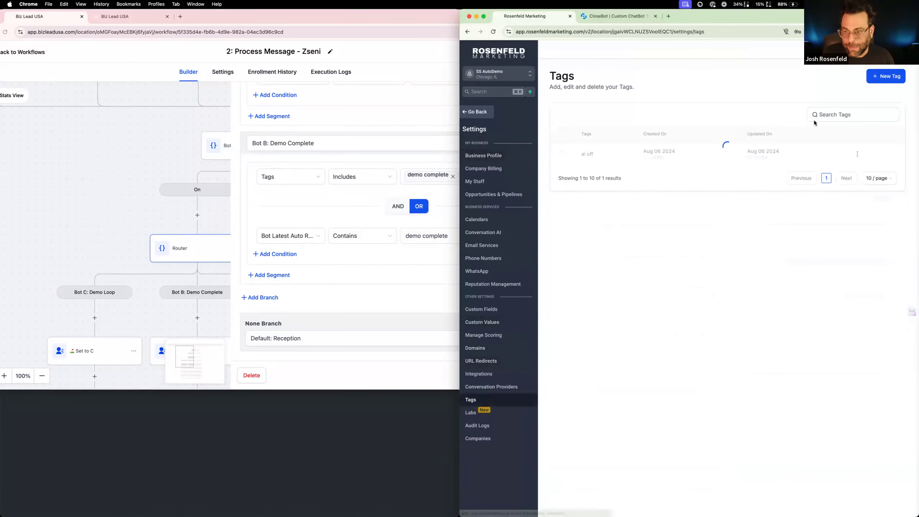
{"action": "left_click", "coordinate": [890, 76]}
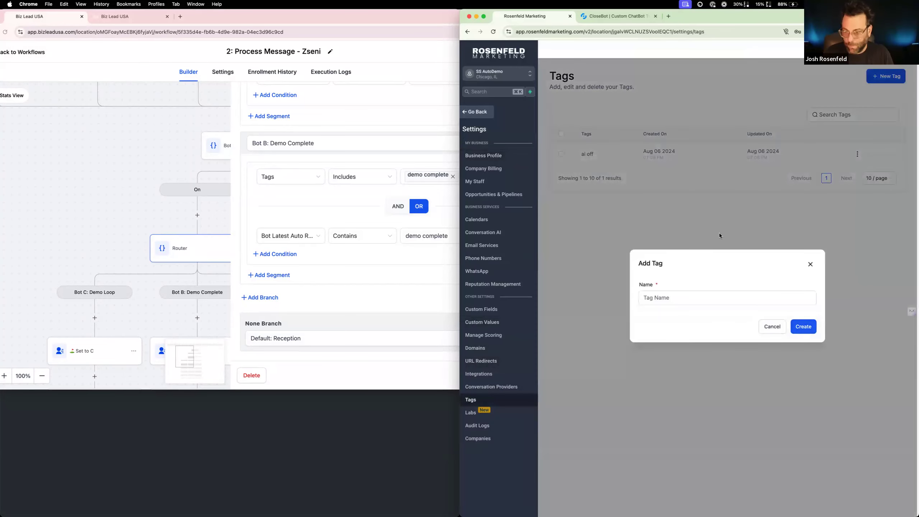
{"action": "left_click", "coordinate": [700, 294]}
{"action": "type", "text": "demo complete"}
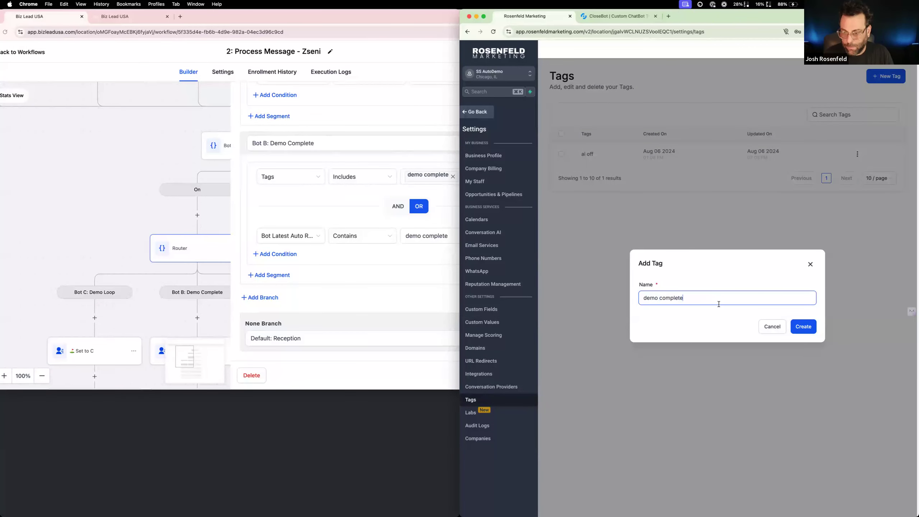
{"action": "left_click", "coordinate": [811, 329]}
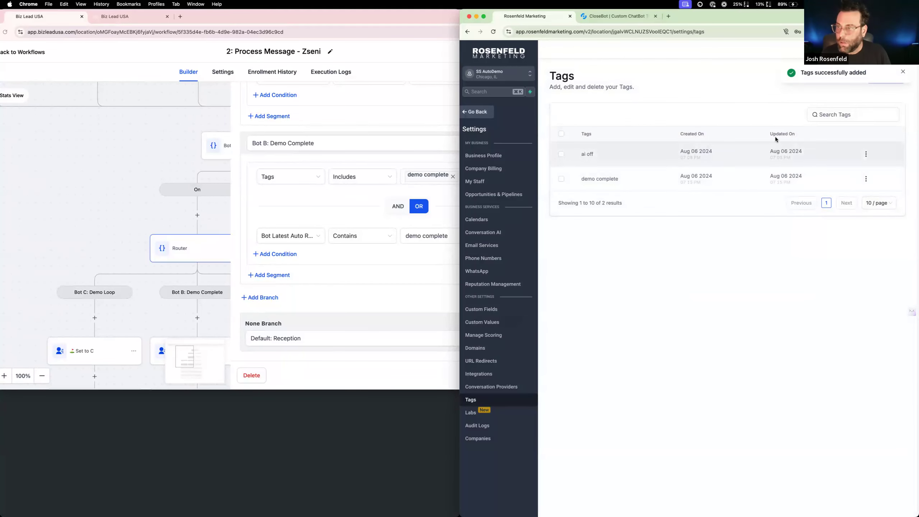
{"action": "left_click", "coordinate": [477, 112]}
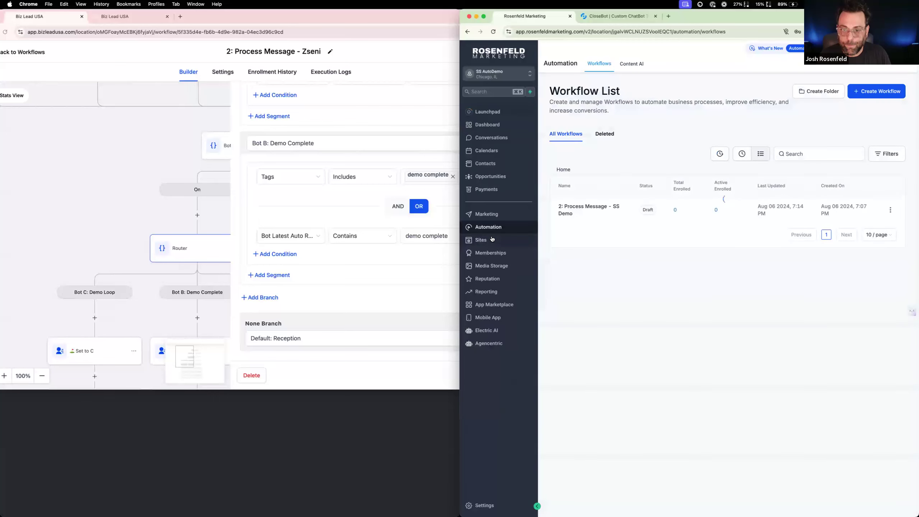
{"action": "left_click", "coordinate": [588, 206]}
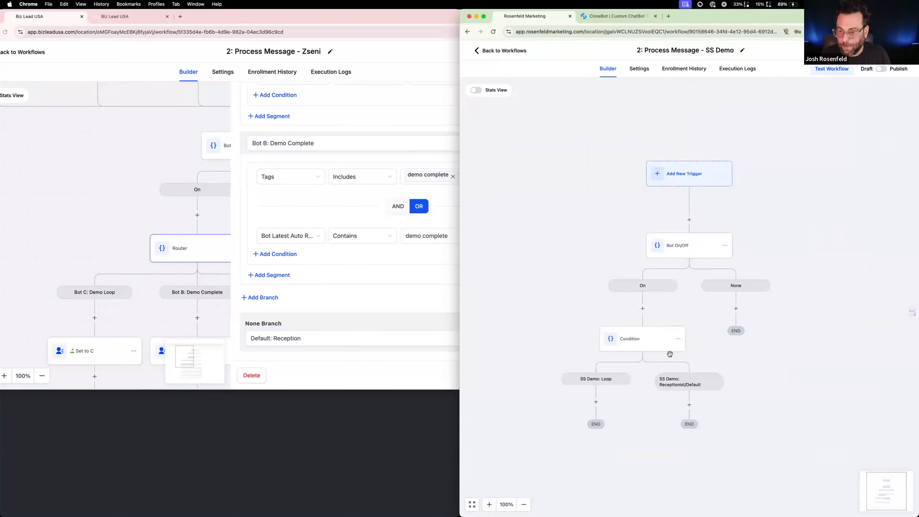
{"action": "left_click", "coordinate": [662, 346]}
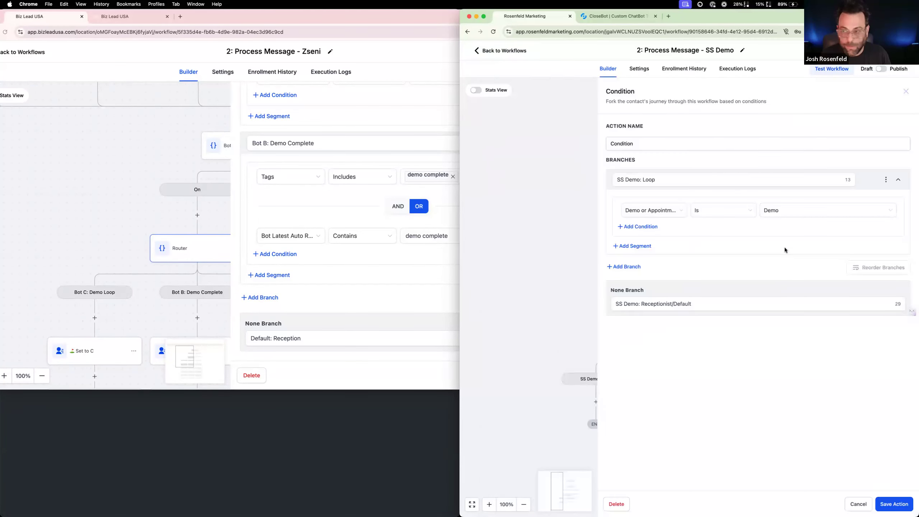
{"action": "triple_click", "coordinate": [664, 148]}
{"action": "type", "text": "RO"}
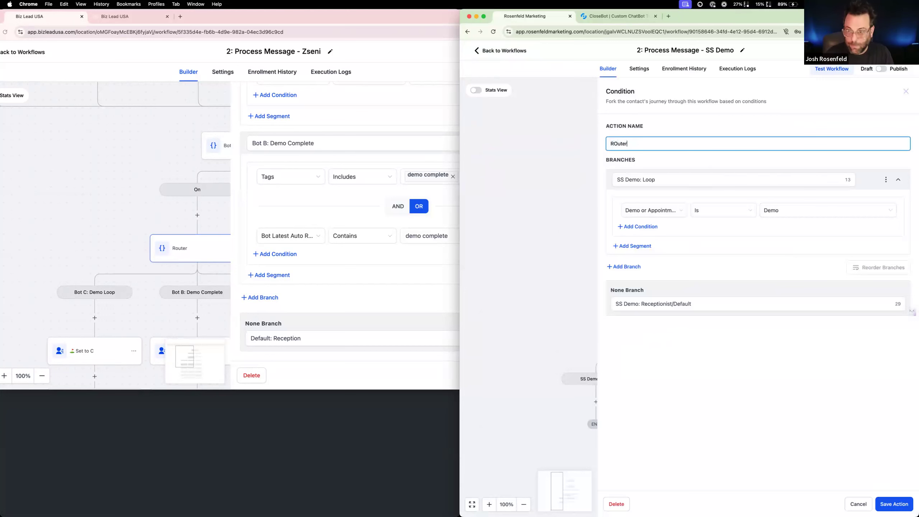
{"action": "type", "text": "uter"}
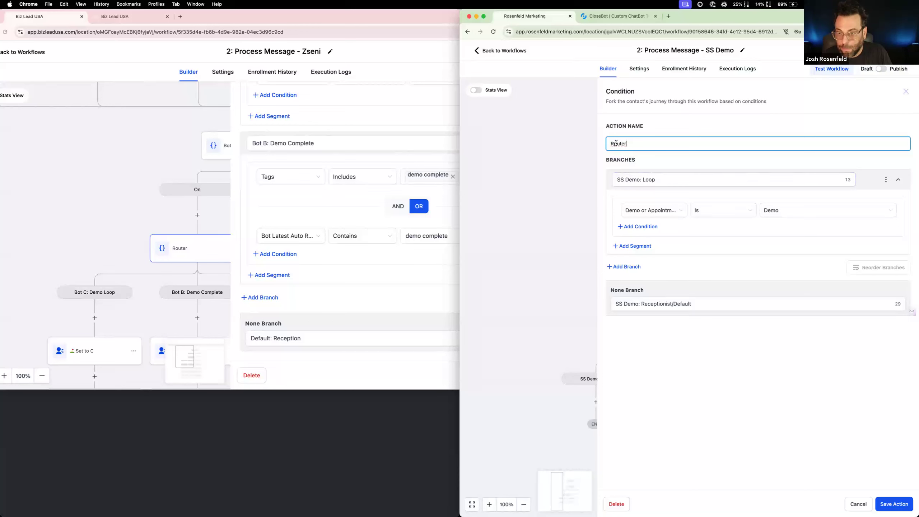
{"action": "type", "text": "o"}
{"action": "left_click_drag", "start_coordinate": [643, 180], "coordinate": [551, 167]}
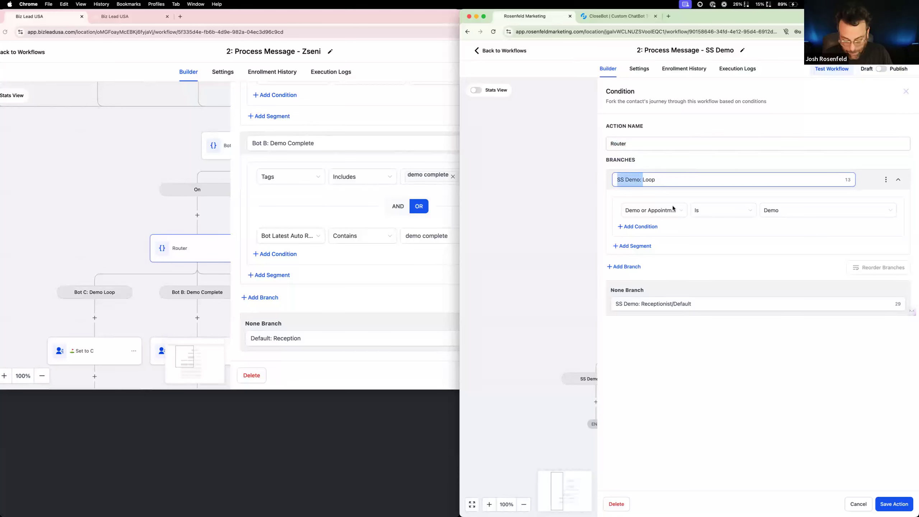
{"action": "left_click", "coordinate": [620, 268]}
{"action": "type", "text": "SS Demo:"}
{"action": "left_click_drag", "start_coordinate": [637, 271], "coordinate": [587, 270]}
{"action": "key", "text": "BackSpace"}
{"action": "type", "text": "Comple"}
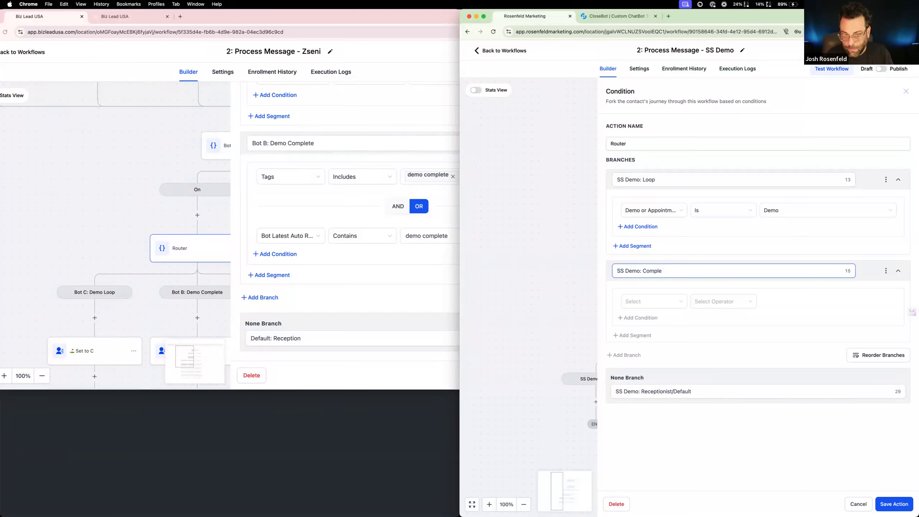
{"action": "type", "text": "rte"}
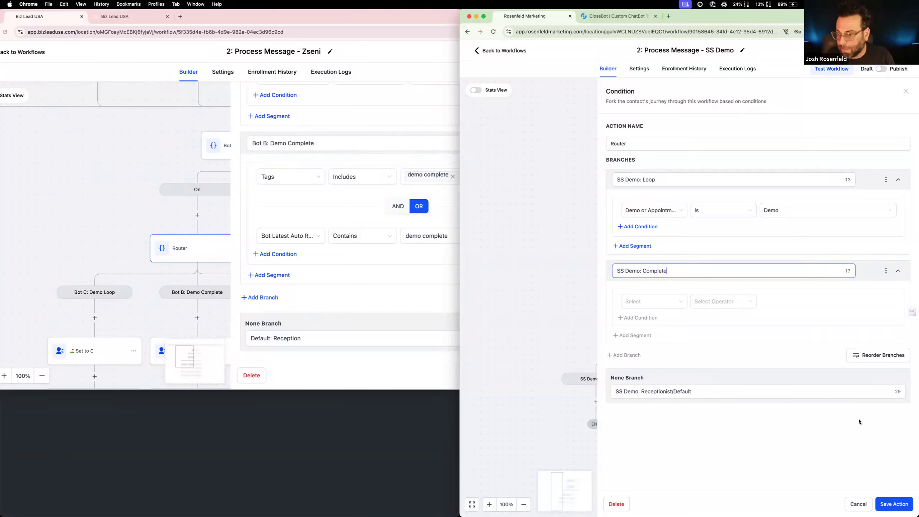
{"action": "left_click", "coordinate": [858, 504]}
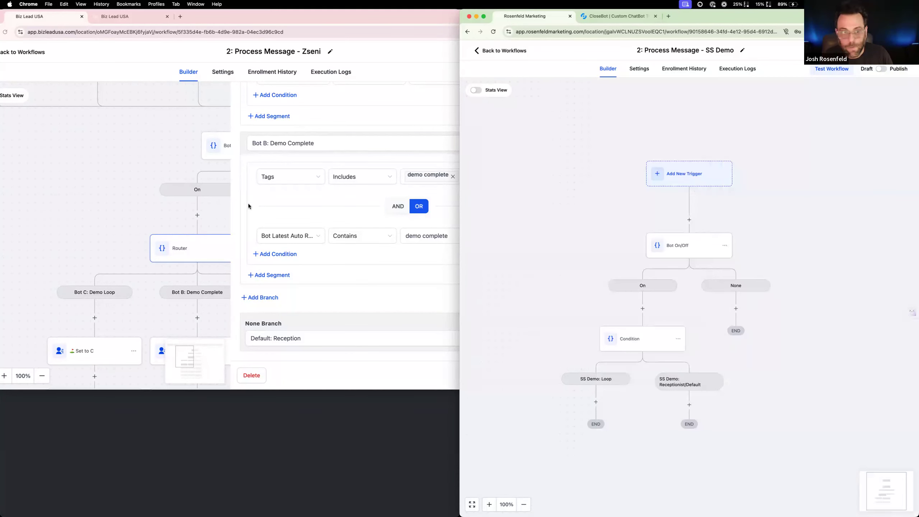
Check the custom field used in the reference Router's "Bot B: Demo Complete" branch and bring up the reference account's custom fields list
{"action": "left_click", "coordinate": [302, 238]}
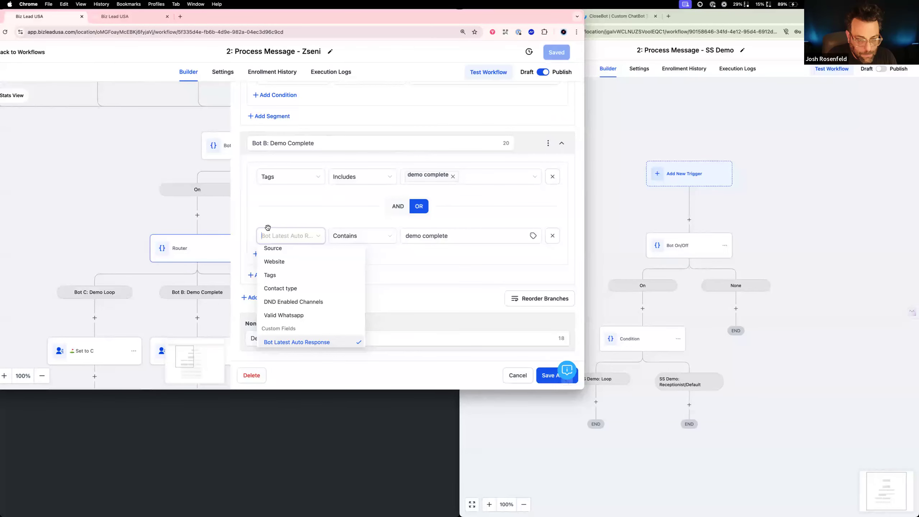
{"action": "left_click", "coordinate": [84, 146]}
{"action": "left_click", "coordinate": [688, 111]}
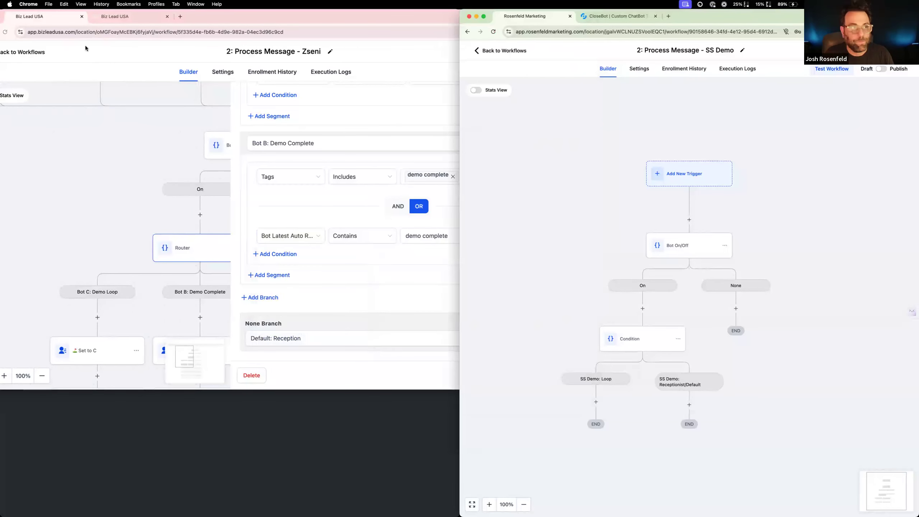
{"action": "left_click", "coordinate": [129, 16]}
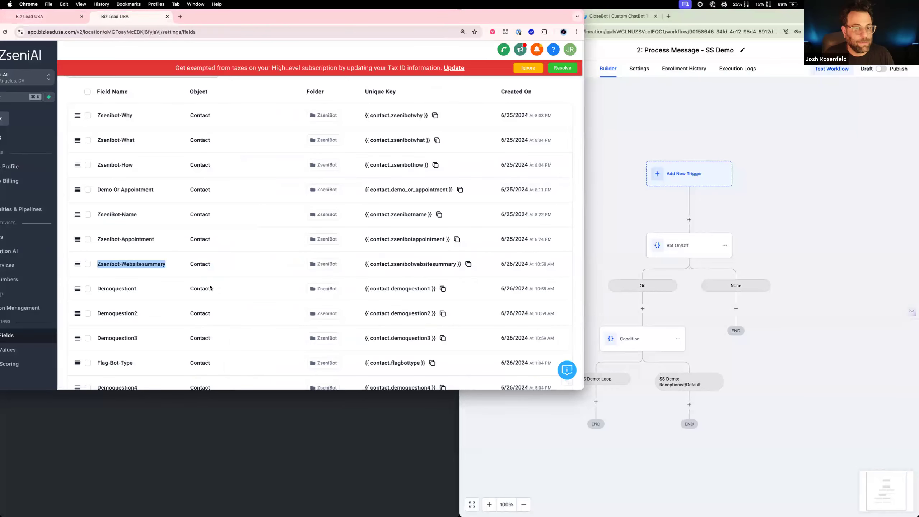
{"action": "scroll", "coordinate": [268, 231], "scroll_direction": "up", "scroll_amount": 2}
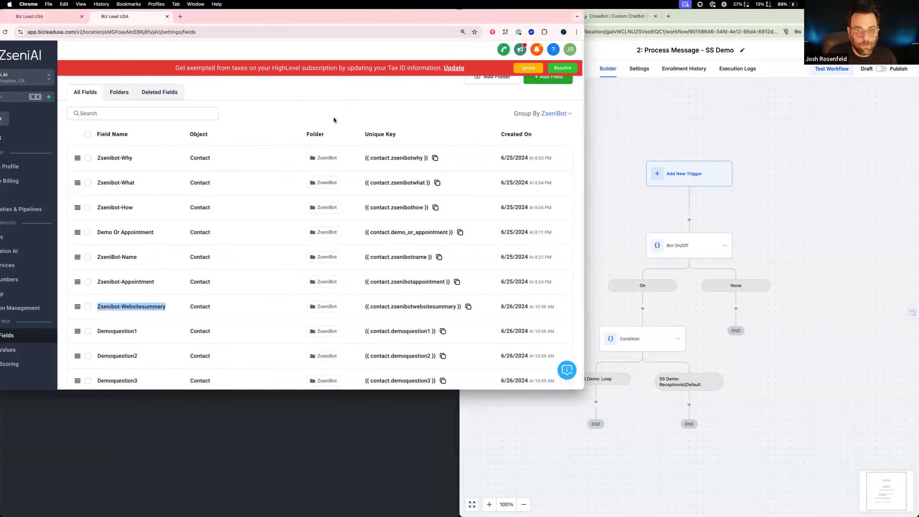
Ungroup the reference account's custom fields, search them for "bot lat", and copy the field name "Bot Latest Auto Response"
{"action": "scroll", "coordinate": [524, 113], "scroll_direction": "down", "scroll_amount": 1}
{"action": "left_click", "coordinate": [559, 109]}
{"action": "left_click", "coordinate": [545, 131]}
{"action": "left_click", "coordinate": [154, 107]}
{"action": "type", "text": "bot la"}
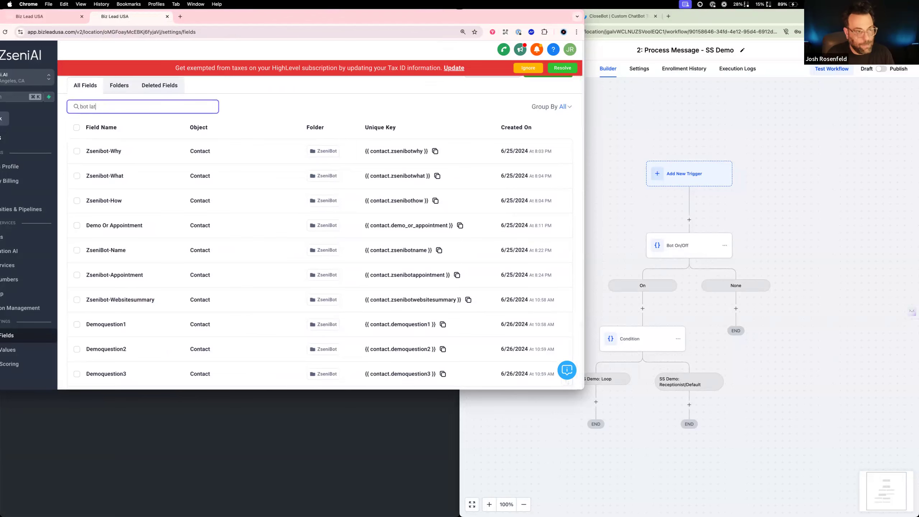
{"action": "type", "text": "t"}
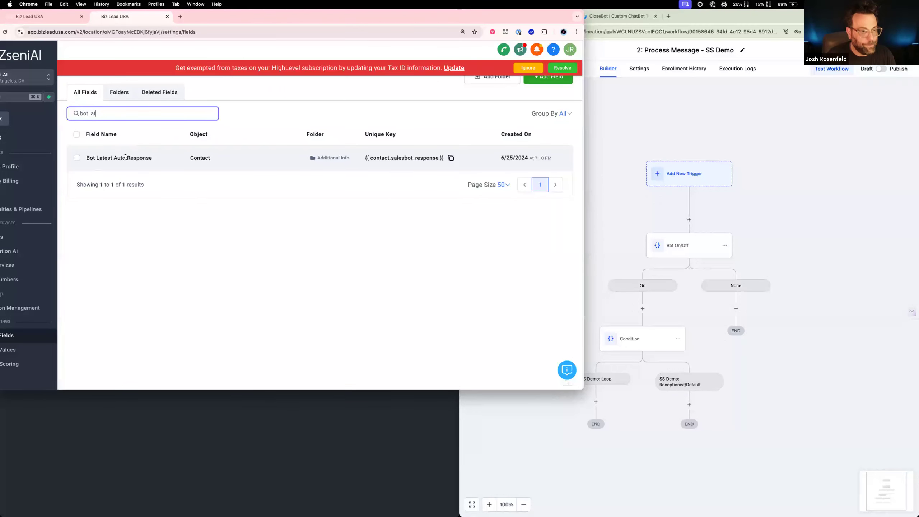
{"action": "mouse_move", "coordinate": [88, 159]}
{"action": "left_mouse_down"}
{"action": "mouse_move", "coordinate": [151, 160]}
{"action": "mouse_move", "coordinate": [86, 157]}
{"action": "left_mouse_up"}
{"action": "key", "text": "super+c"}
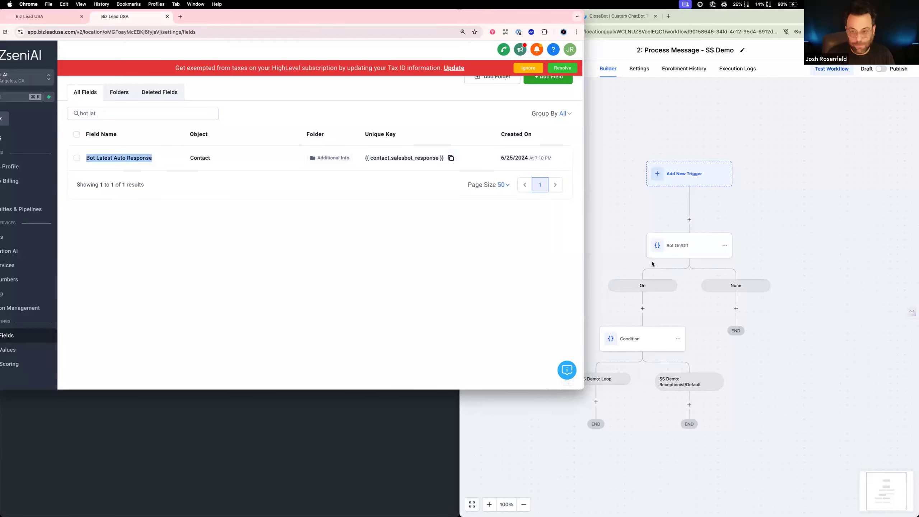
Leave the SS Demo workflow and open the custom fields settings of the SS AutoDemo account
{"action": "left_click", "coordinate": [712, 330]}
{"action": "left_click", "coordinate": [503, 51]}
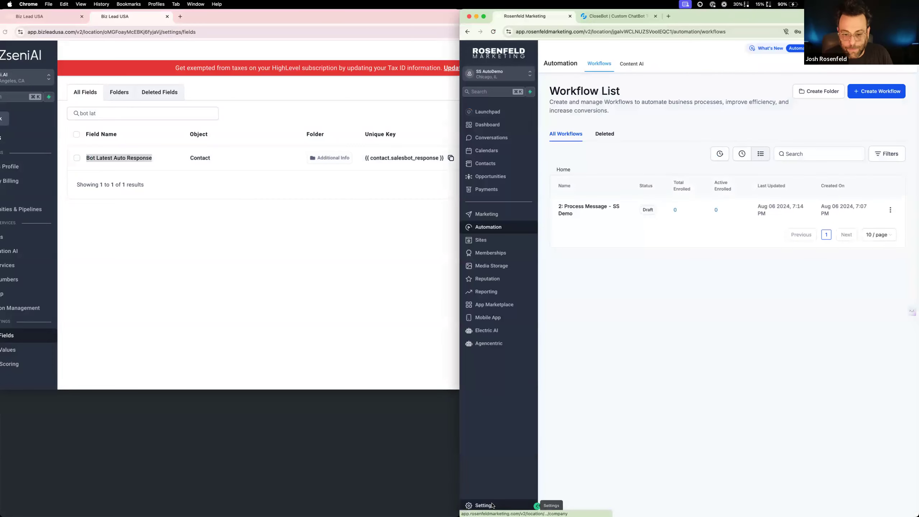
{"action": "left_click", "coordinate": [493, 505]}
{"action": "left_click", "coordinate": [523, 311]}
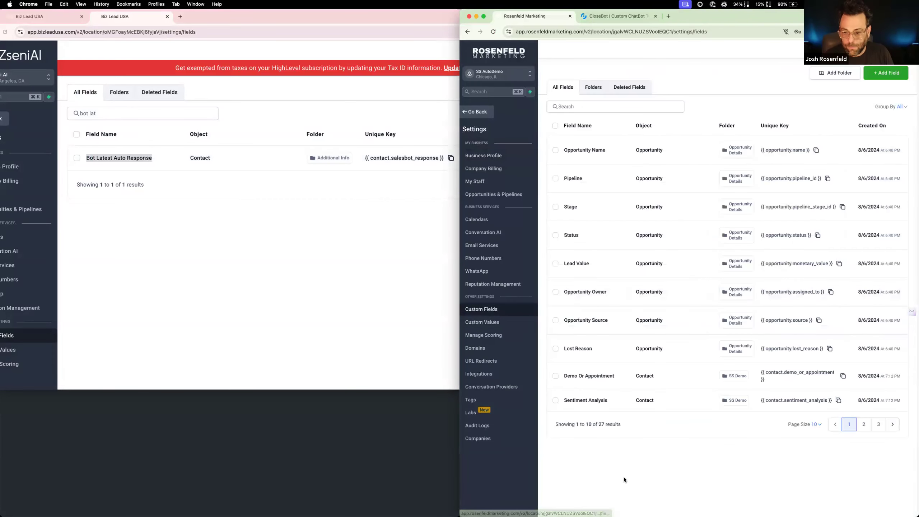
Create a Multi Line contact field named "Bot Latest Auto Response" in the SS Demo group
{"action": "left_click", "coordinate": [882, 75]}
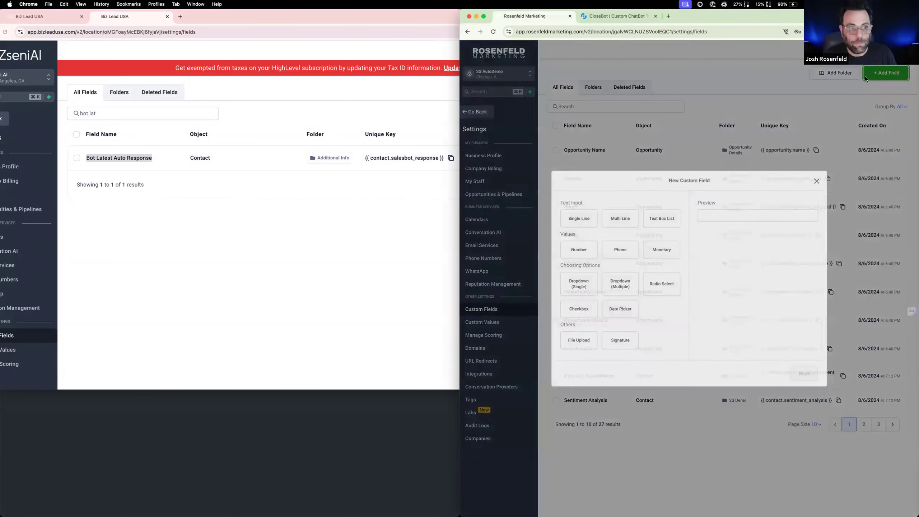
{"action": "left_click", "coordinate": [621, 221]}
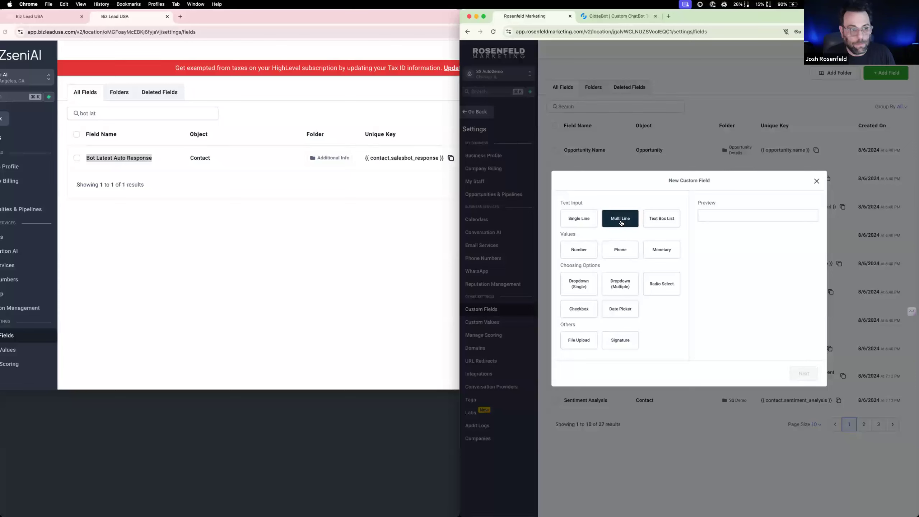
{"action": "left_click", "coordinate": [804, 374]}
{"action": "left_click", "coordinate": [590, 260]}
{"action": "key", "text": "super+v"}
{"action": "left_click", "coordinate": [620, 290]}
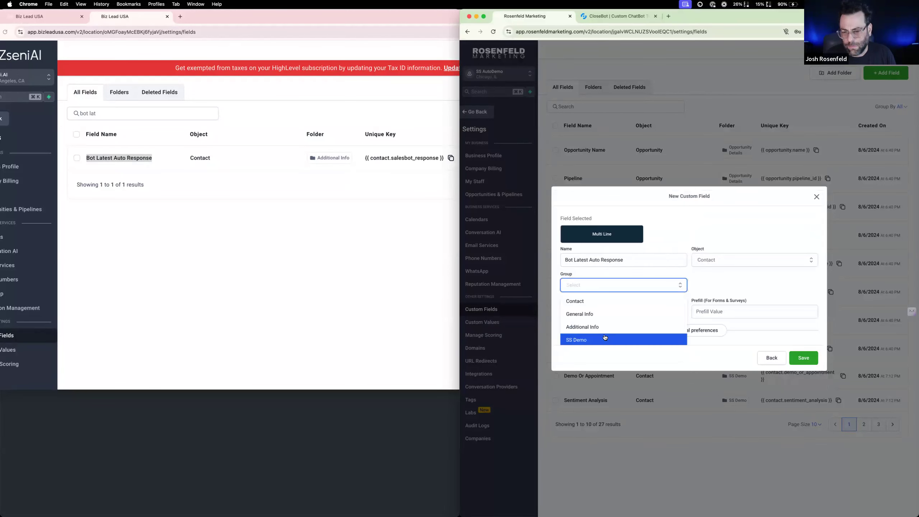
{"action": "left_click", "coordinate": [606, 340]}
{"action": "left_click", "coordinate": [802, 358]}
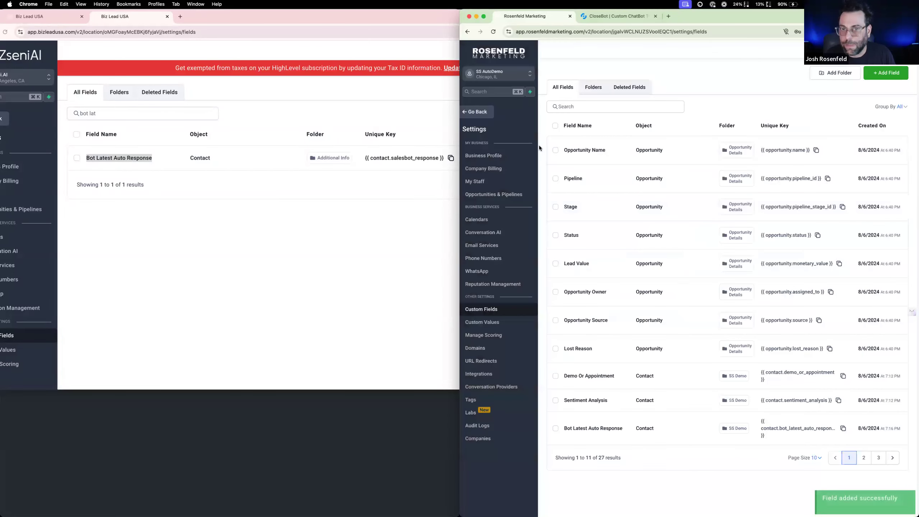
Reopen the "2: Process Message - SS Demo" workflow and bring up the reference workflow's Router settings beside it
{"action": "left_click", "coordinate": [475, 113]}
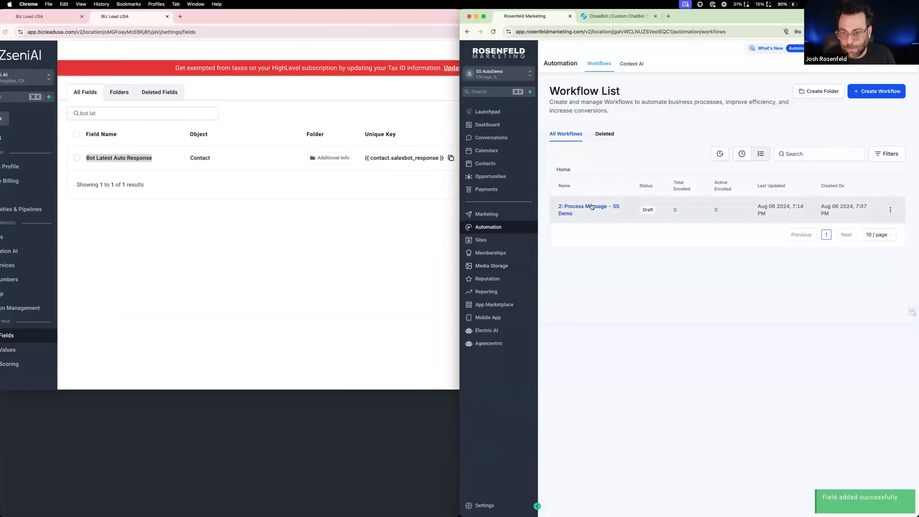
{"action": "left_click", "coordinate": [595, 263]}
{"action": "left_click", "coordinate": [334, 241]}
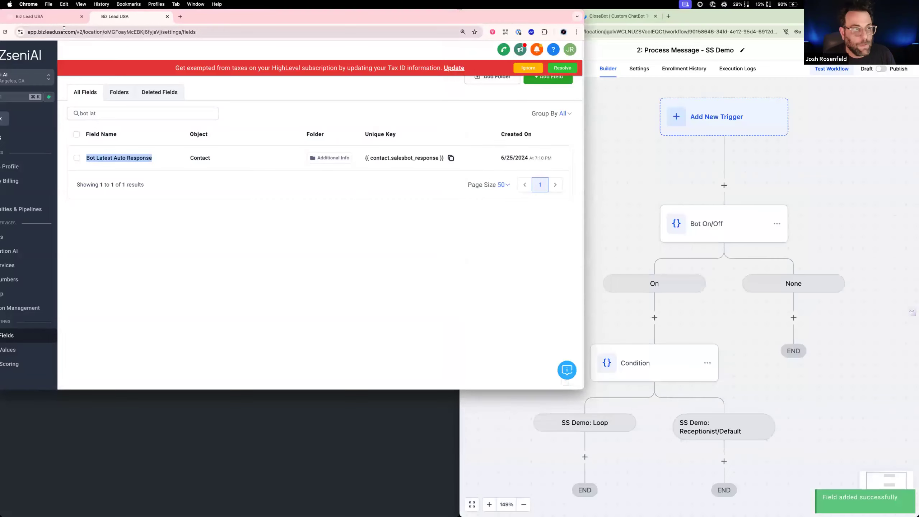
{"action": "left_click", "coordinate": [56, 22]}
{"action": "left_click", "coordinate": [715, 332]}
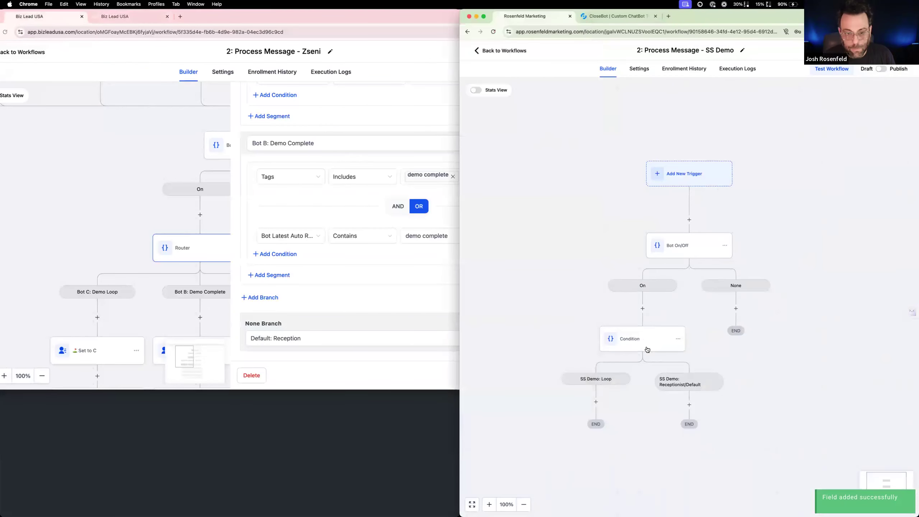
Rename the SS Demo workflow's "Condition" action as "Router"
{"action": "left_click", "coordinate": [645, 346]}
{"action": "left_click", "coordinate": [653, 139]}
{"action": "key", "text": "super+a"}
{"action": "type", "text": "Router"}
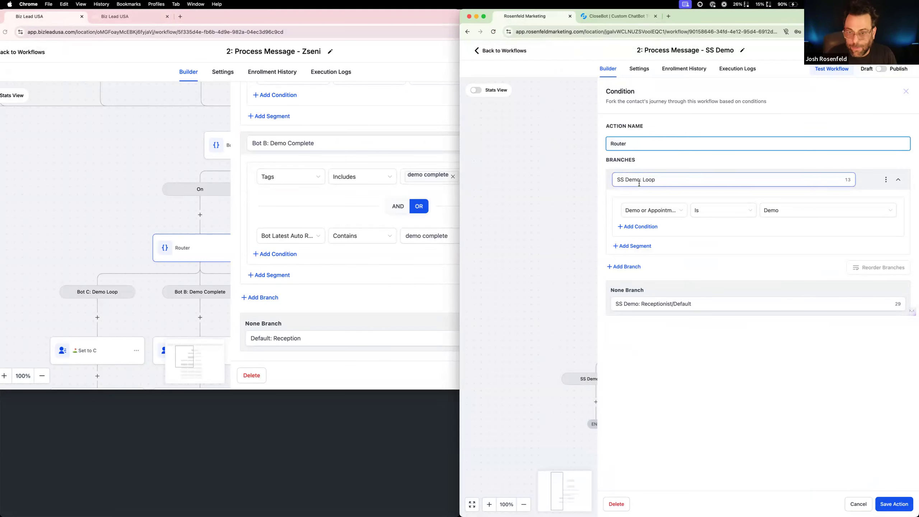
Add a second branch to the Router action and name it "SS Demo: Complete"
{"action": "scroll", "coordinate": [326, 207], "scroll_direction": "up", "scroll_amount": 5}
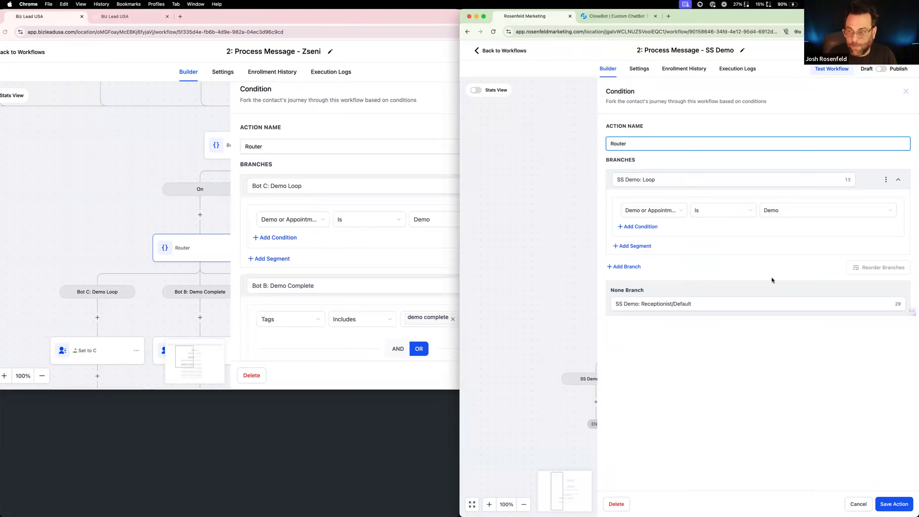
{"action": "left_click", "coordinate": [628, 267]}
{"action": "double_click", "coordinate": [632, 270]}
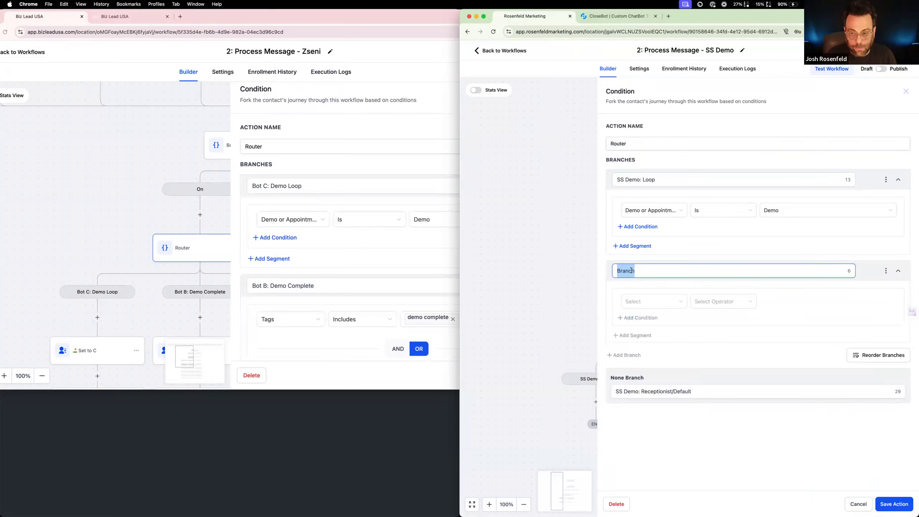
{"action": "type", "text": "SSS"}
{"action": "key", "text": "BackSpace"}
{"action": "key", "text": "BackSpace"}
{"action": "key", "text": "BackSpace"}
{"action": "type", "text": "SS Demo"}
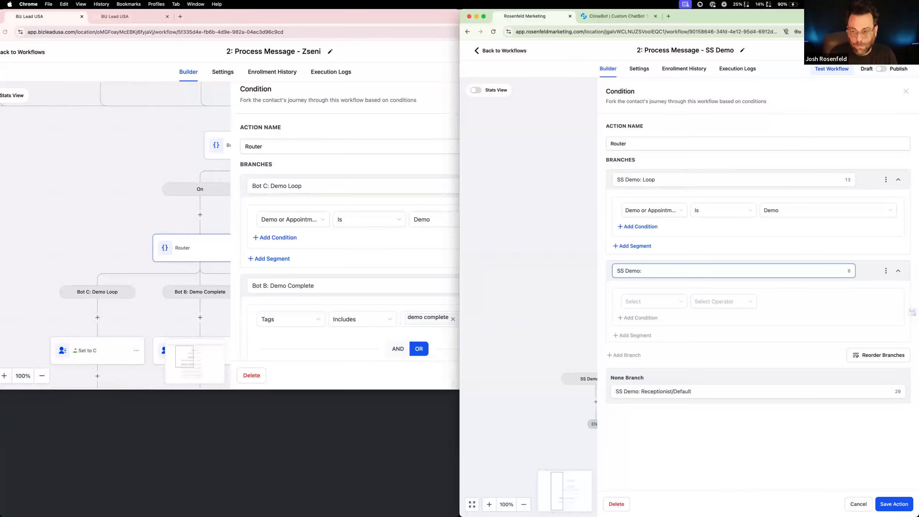
{"action": "type", "text": ": Complete"}
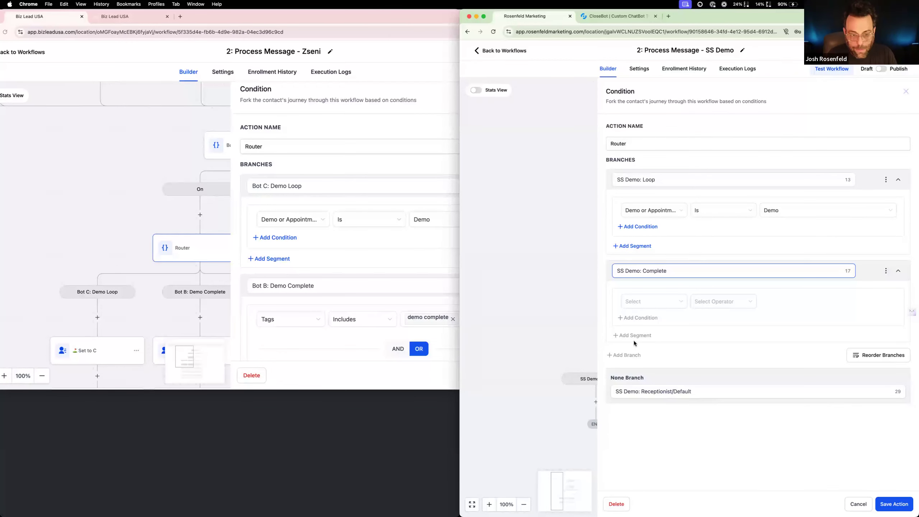
Set the "SS Demo: Complete" branch's condition so that the contact's Tags Includes "demo complete", checking it against the reference Router
{"action": "left_click", "coordinate": [648, 301]}
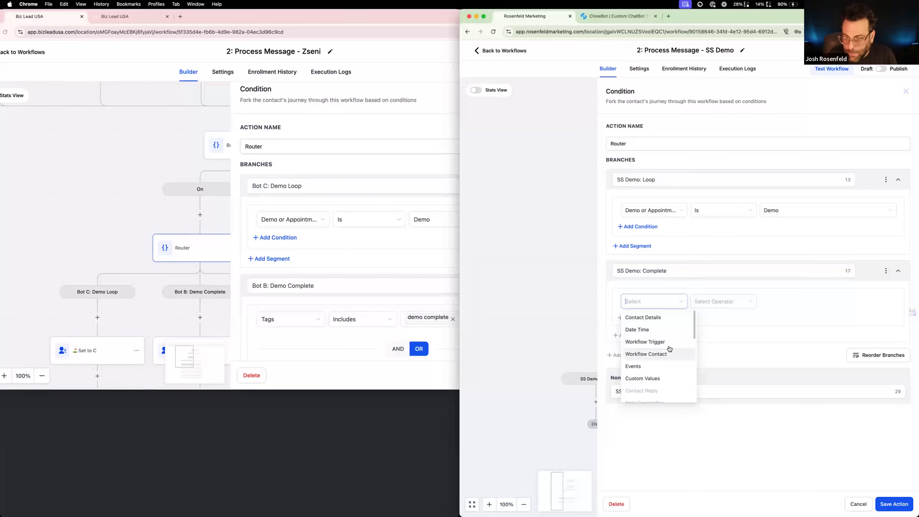
{"action": "left_click", "coordinate": [674, 317]}
{"action": "scroll", "coordinate": [692, 370], "scroll_direction": "down", "scroll_amount": 3}
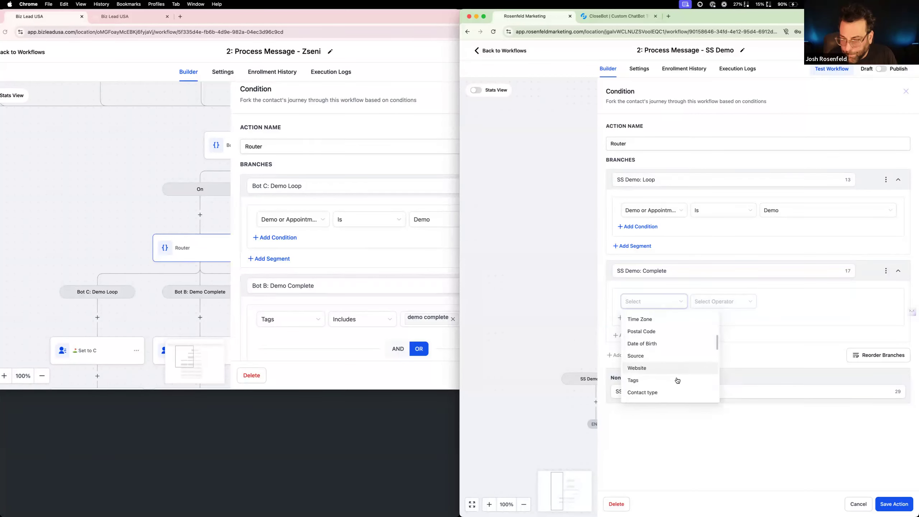
{"action": "left_click", "coordinate": [677, 380]}
{"action": "left_click", "coordinate": [718, 309]}
{"action": "left_click", "coordinate": [718, 319]}
{"action": "left_click", "coordinate": [773, 303]}
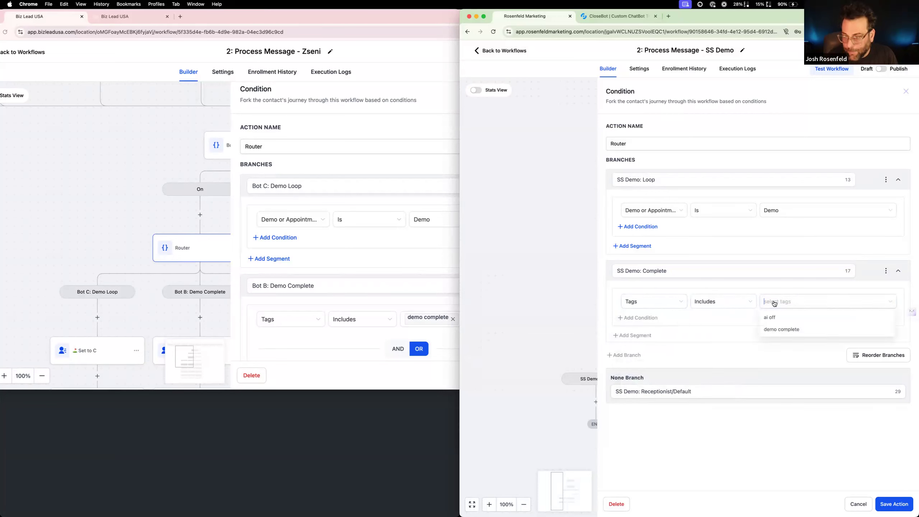
{"action": "left_click", "coordinate": [783, 330]}
{"action": "scroll", "coordinate": [410, 288], "scroll_direction": "down", "scroll_amount": 4}
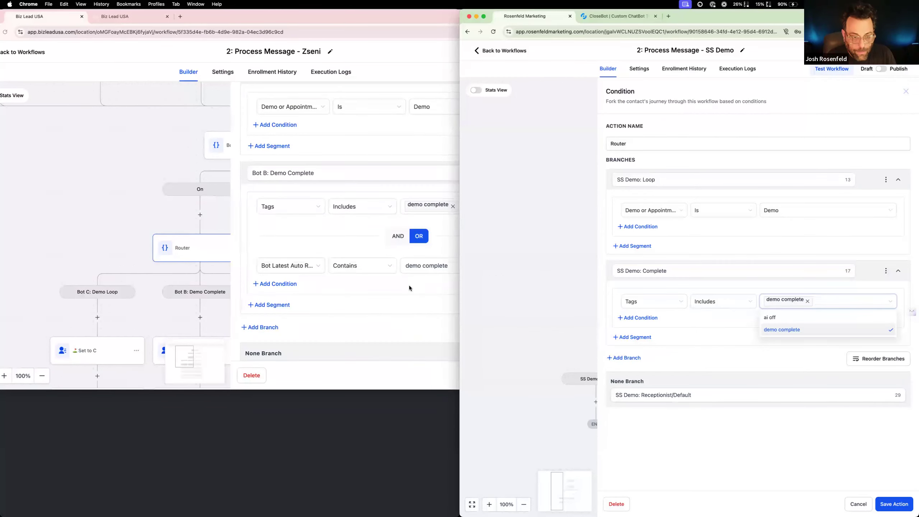
{"action": "scroll", "coordinate": [409, 288], "scroll_direction": "up", "scroll_amount": 2}
{"action": "scroll", "coordinate": [409, 288], "scroll_direction": "down", "scroll_amount": 1}
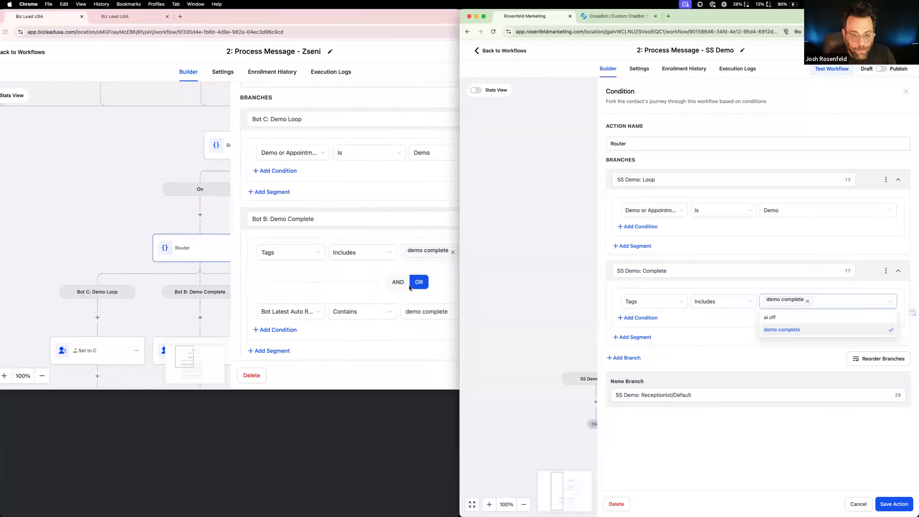
{"action": "left_click", "coordinate": [733, 336]}
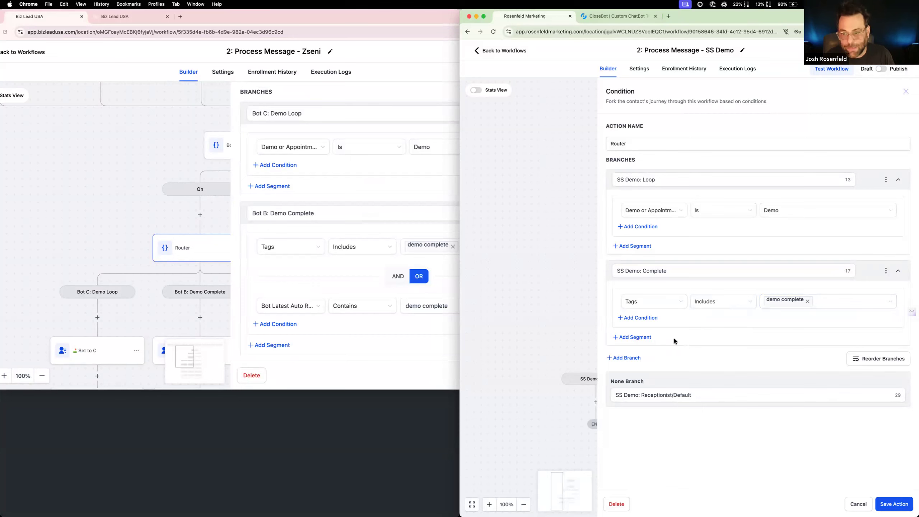
Add an OR condition to "SS Demo: Complete" that Bot Latest Auto Response Contains "demo complete", and save the Router action and the workflow
{"action": "left_click", "coordinate": [652, 318]}
{"action": "left_click", "coordinate": [653, 356]}
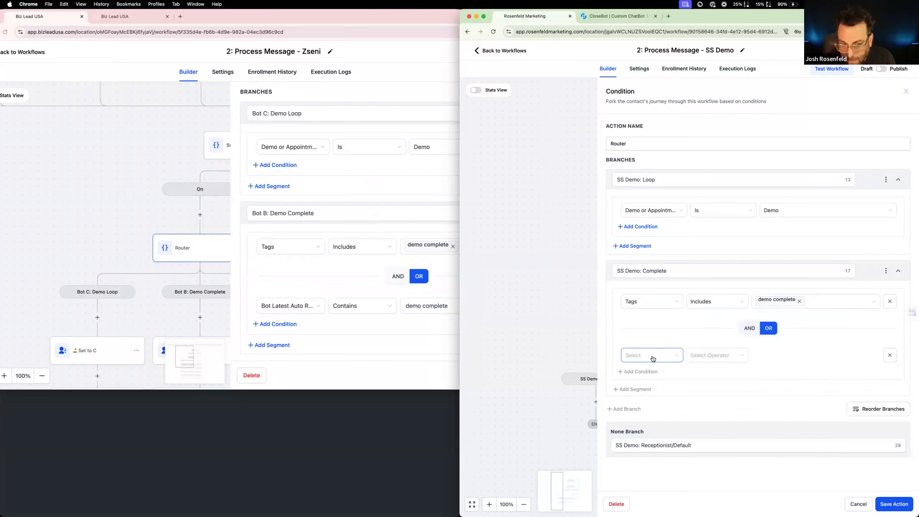
{"action": "left_click", "coordinate": [656, 373]}
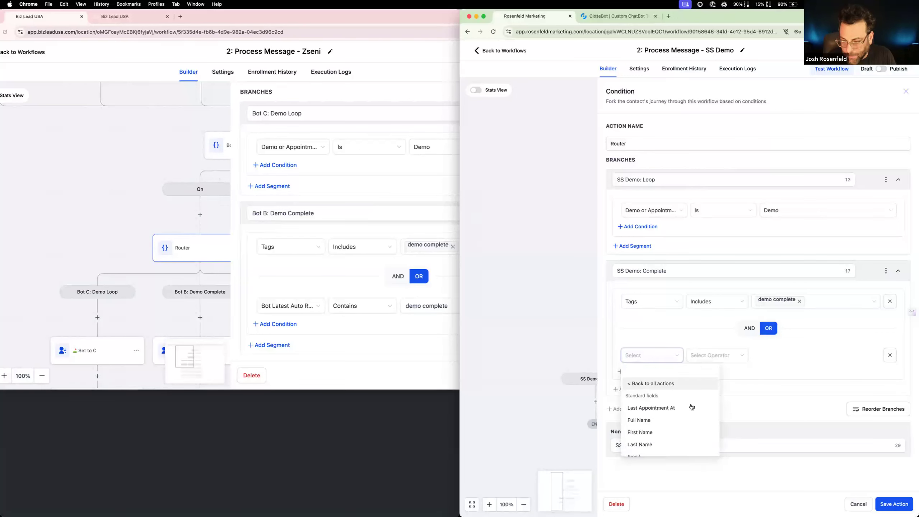
{"action": "scroll", "coordinate": [688, 407], "scroll_direction": "down", "scroll_amount": 10}
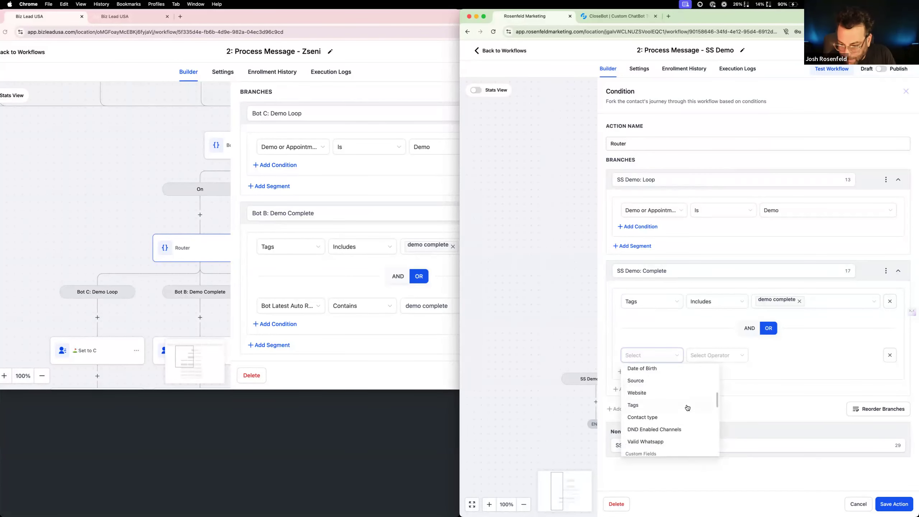
{"action": "left_click", "coordinate": [677, 394]}
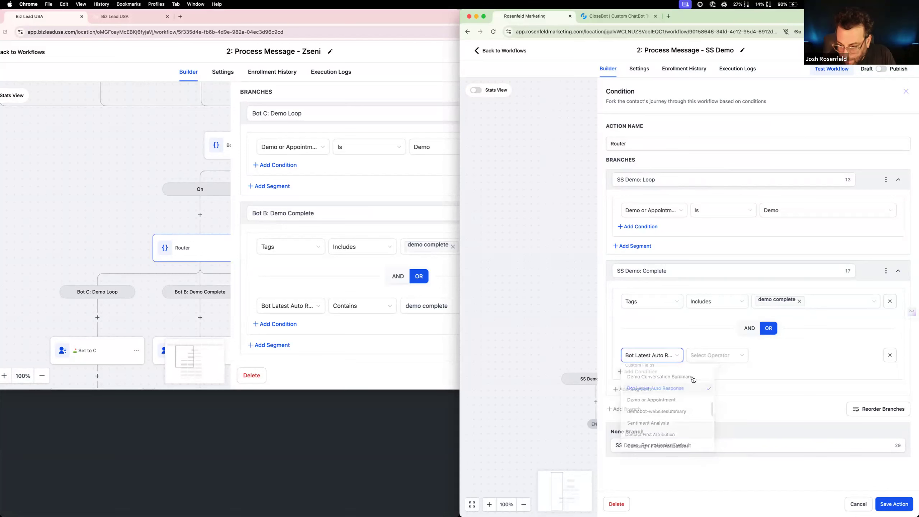
{"action": "left_click", "coordinate": [715, 356]}
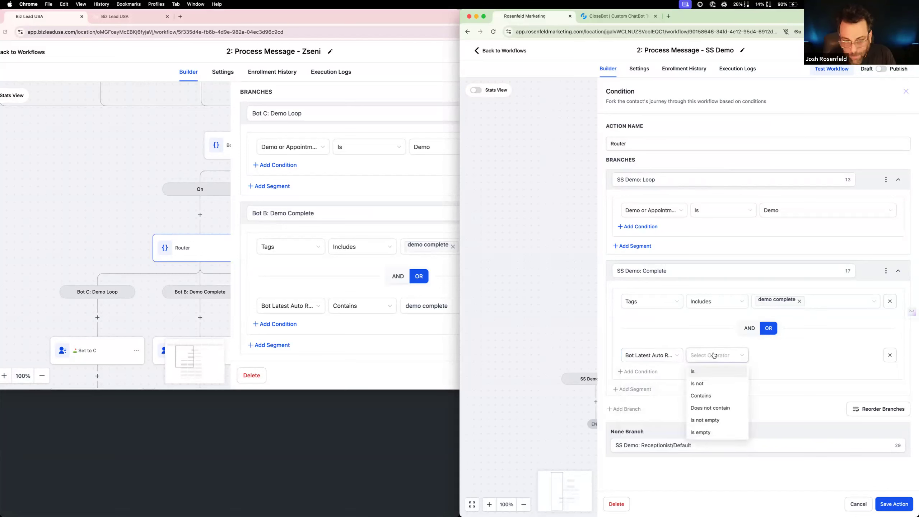
{"action": "left_click", "coordinate": [712, 396]}
{"action": "left_click", "coordinate": [773, 354]}
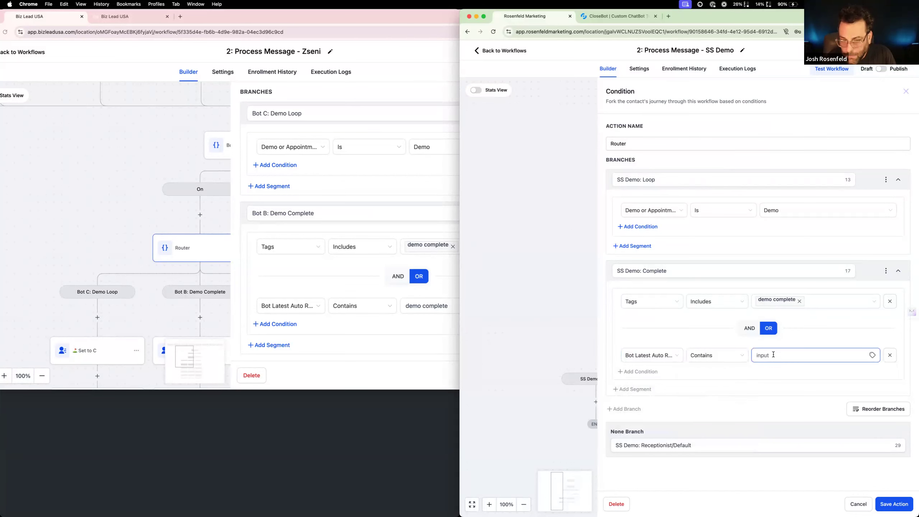
{"action": "type", "text": "demo complete"}
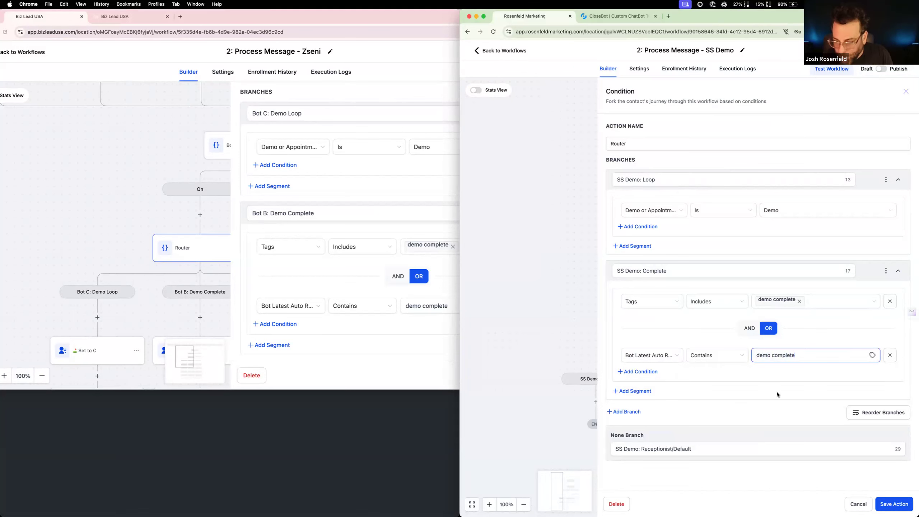
{"action": "left_click", "coordinate": [893, 506]}
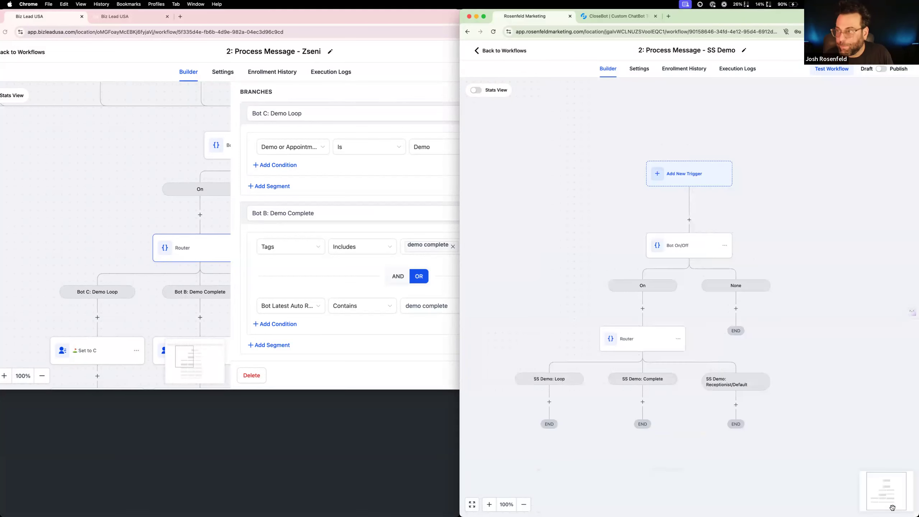
{"action": "left_click", "coordinate": [899, 50]}
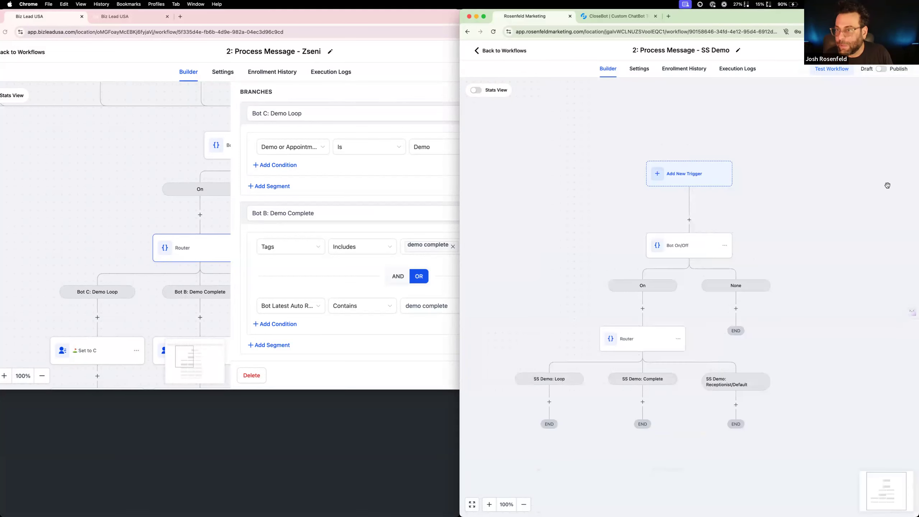
Close the reference Router's settings, review the actions under its branches, and open the "Set to C" action in the Demo Loop branch
{"action": "left_click", "coordinate": [144, 263]}
{"action": "left_click", "coordinate": [510, 379]}
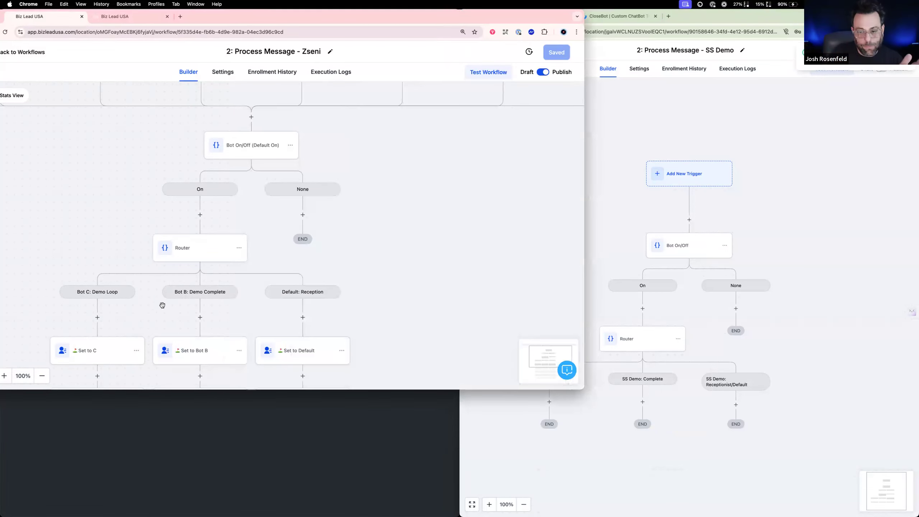
{"action": "scroll", "coordinate": [130, 274], "scroll_direction": "down", "scroll_amount": 3}
{"action": "scroll", "coordinate": [131, 274], "scroll_direction": "down", "scroll_amount": 4}
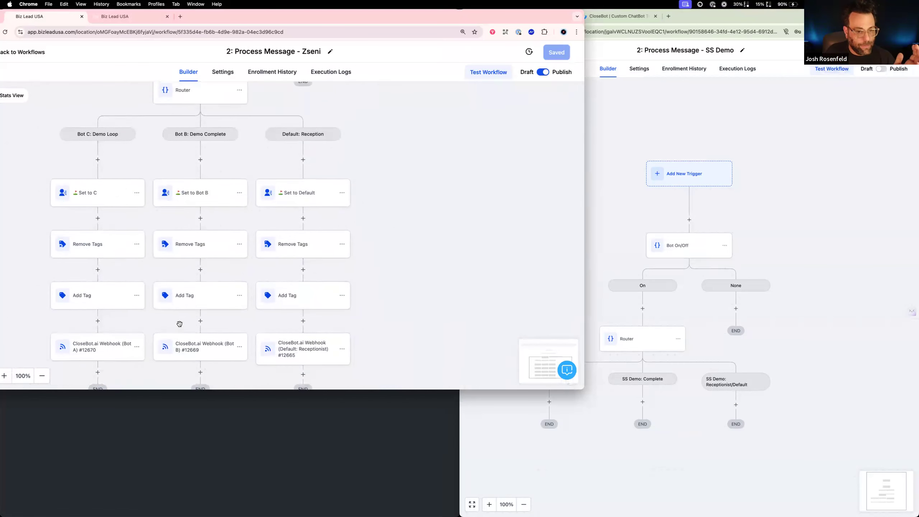
{"action": "left_click", "coordinate": [97, 186]}
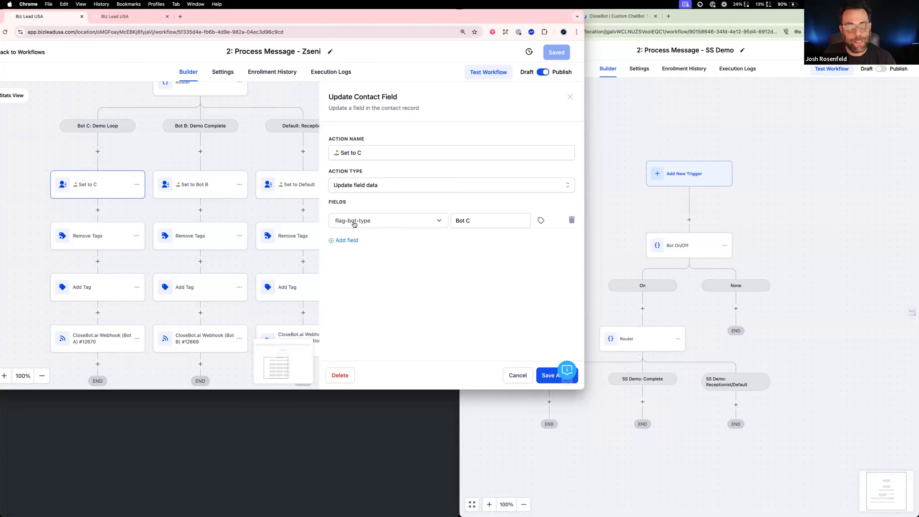
Examine the tags in the reference workflow's Remove Tags and Add Tag actions across the Demo Loop, Demo Complete and Default branches
{"action": "left_click", "coordinate": [276, 246]}
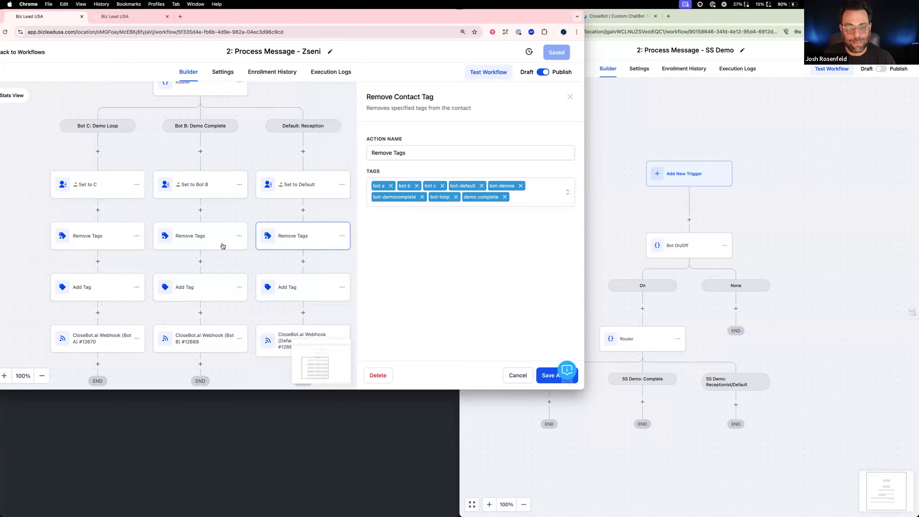
{"action": "left_click", "coordinate": [229, 213]}
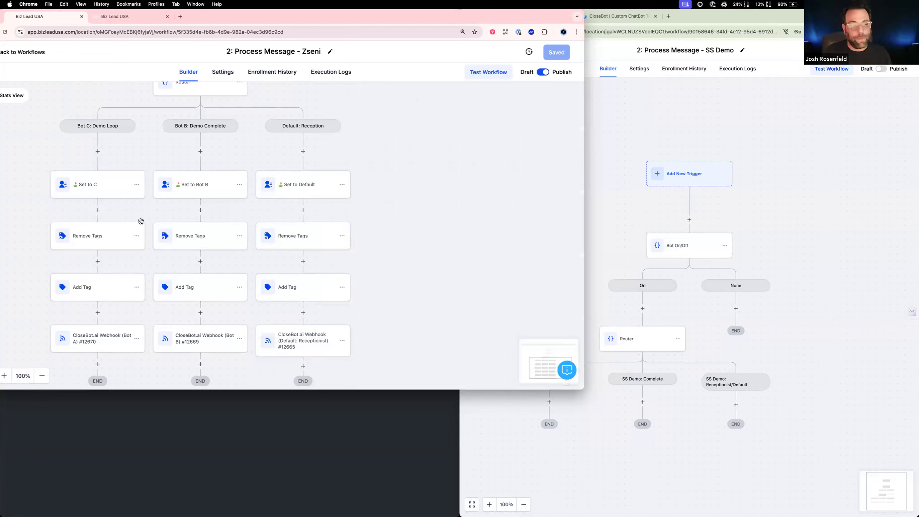
{"action": "left_click", "coordinate": [105, 245]}
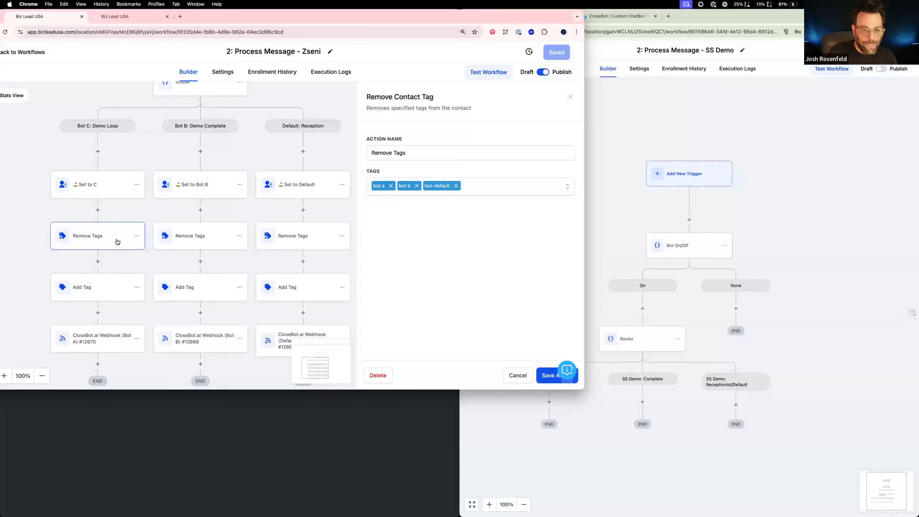
{"action": "left_click", "coordinate": [112, 287]}
{"action": "left_click", "coordinate": [173, 292]}
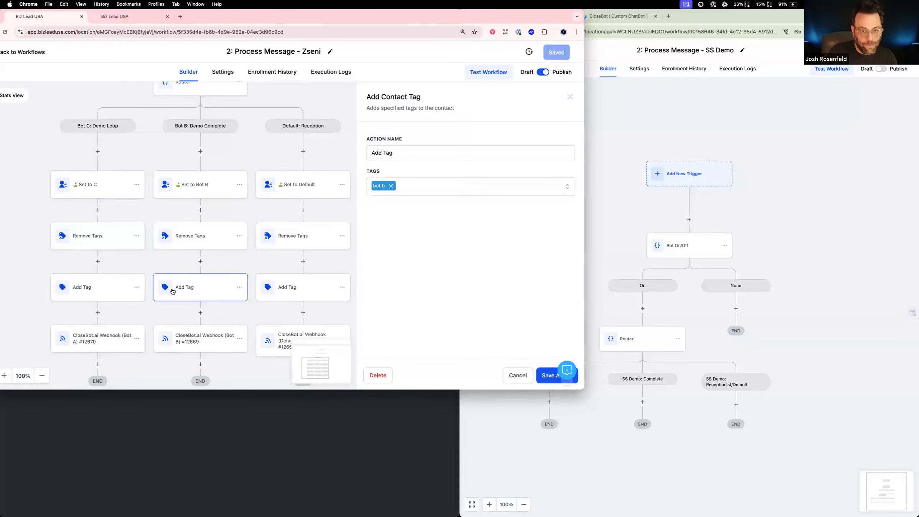
{"action": "left_click", "coordinate": [206, 240]}
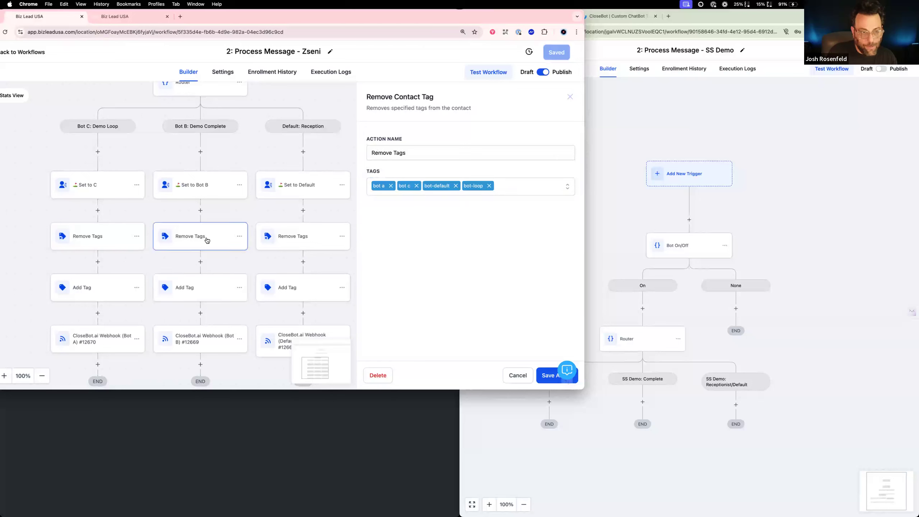
{"action": "left_click", "coordinate": [306, 239]}
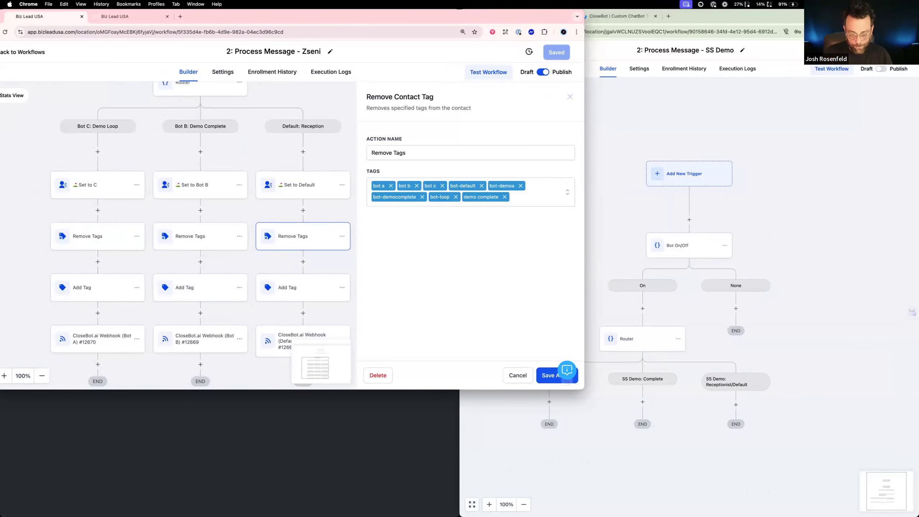
Compare the SS Demo branches with the reference workflow and open the CloseBot.ai Webhook action in the reference Demo Loop branch
{"action": "left_click", "coordinate": [628, 223]}
{"action": "scroll", "coordinate": [571, 279], "scroll_direction": "down", "scroll_amount": 3}
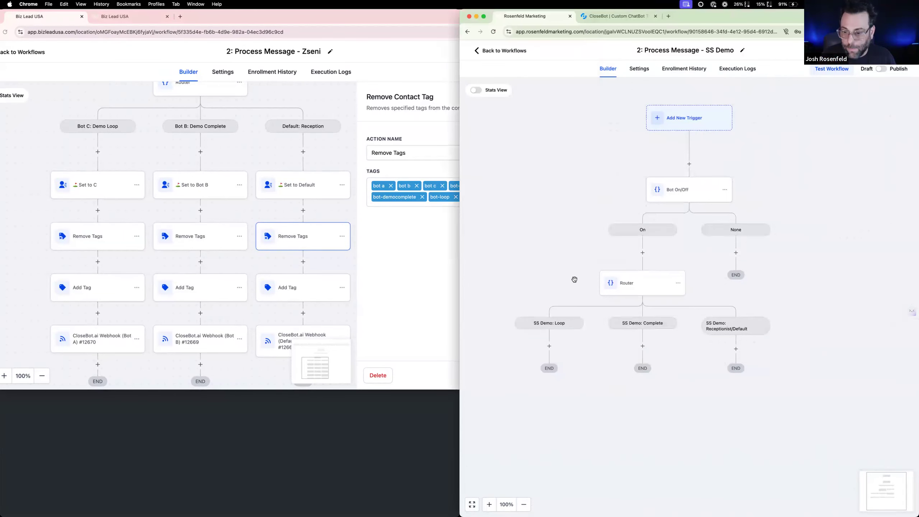
{"action": "scroll", "coordinate": [709, 331], "scroll_direction": "down", "scroll_amount": 4}
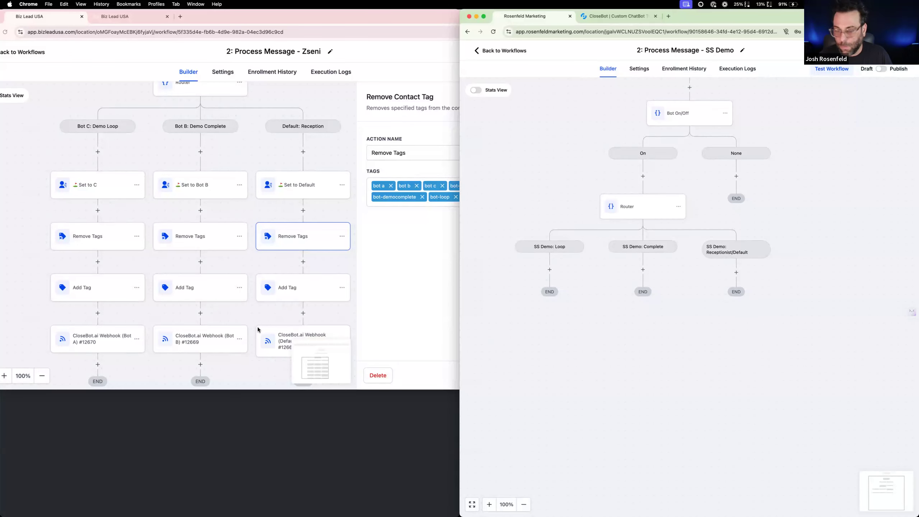
{"action": "scroll", "coordinate": [253, 326], "scroll_direction": "down", "scroll_amount": 2}
{"action": "scroll", "coordinate": [251, 325], "scroll_direction": "down", "scroll_amount": 2}
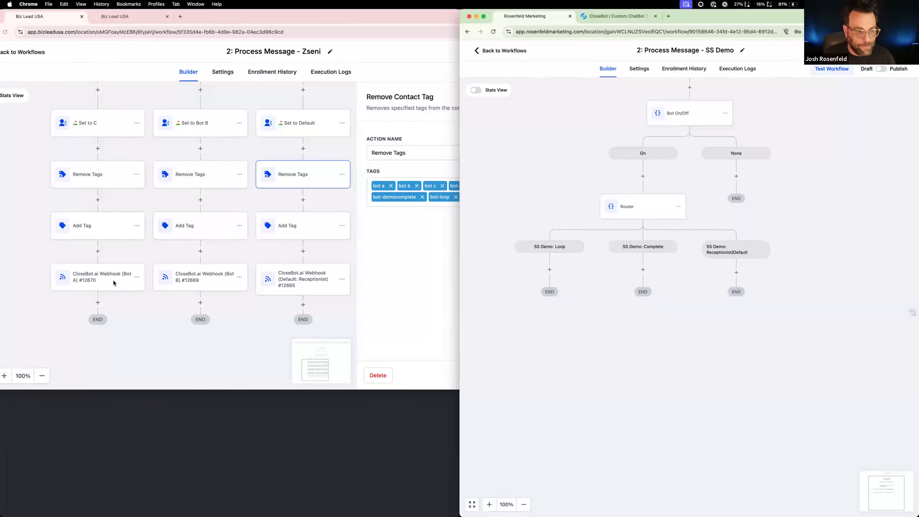
{"action": "scroll", "coordinate": [109, 266], "scroll_direction": "up", "scroll_amount": 2}
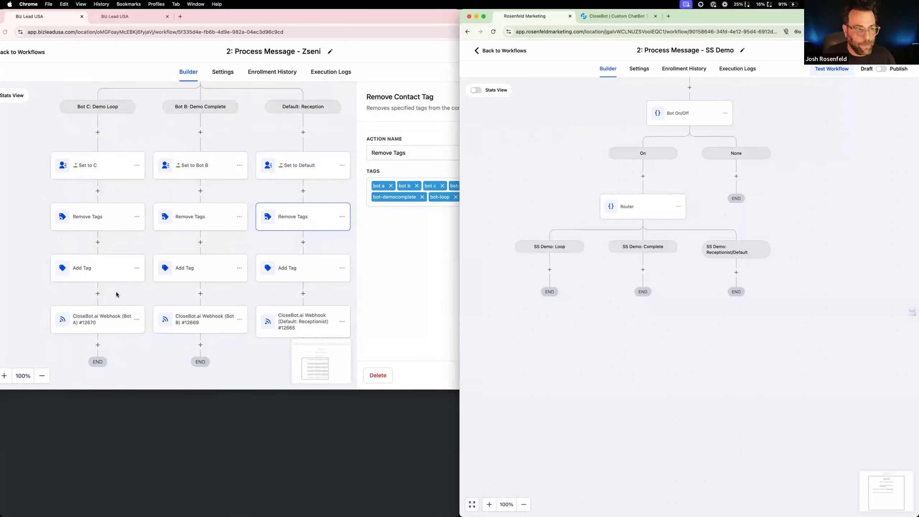
{"action": "left_click", "coordinate": [116, 321]}
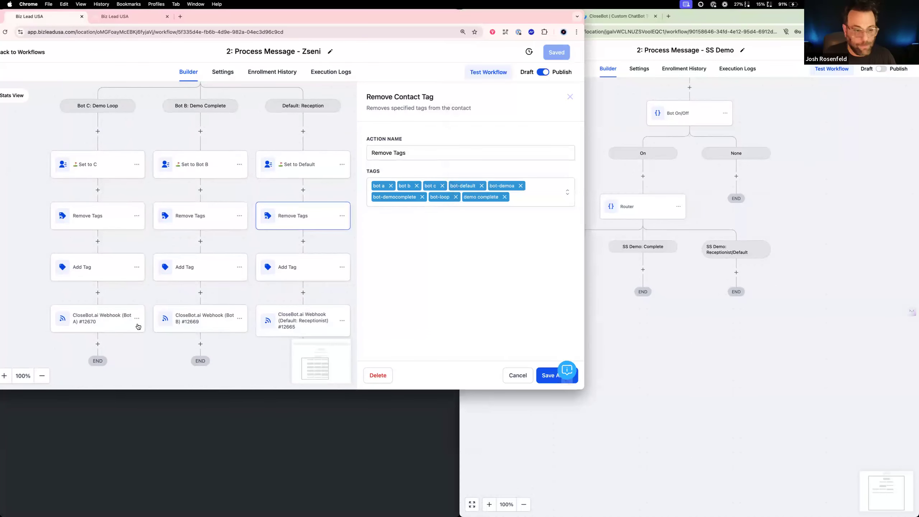
{"action": "left_click", "coordinate": [124, 320]}
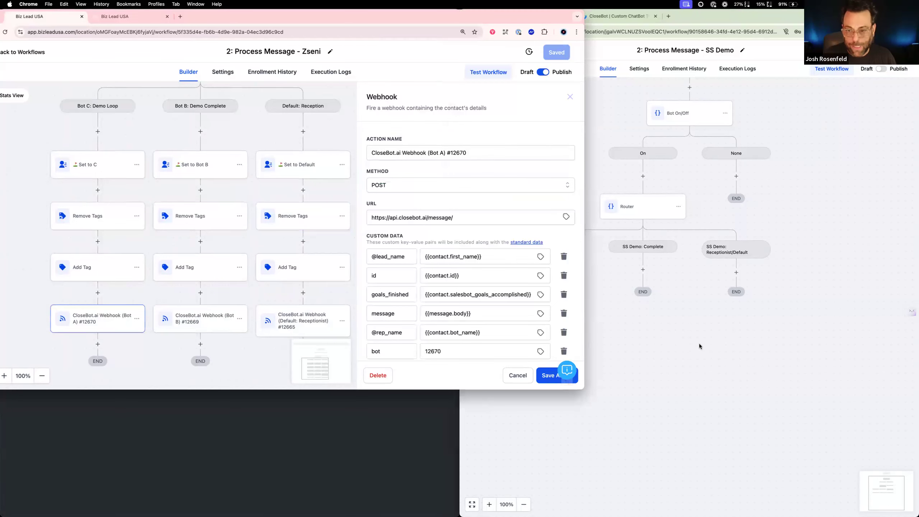
Add a Webhook action under the "SS Demo: Loop" branch of the SS Demo workflow
{"action": "scroll", "coordinate": [671, 347], "scroll_direction": "down", "scroll_amount": 1}
{"action": "left_click", "coordinate": [670, 346]}
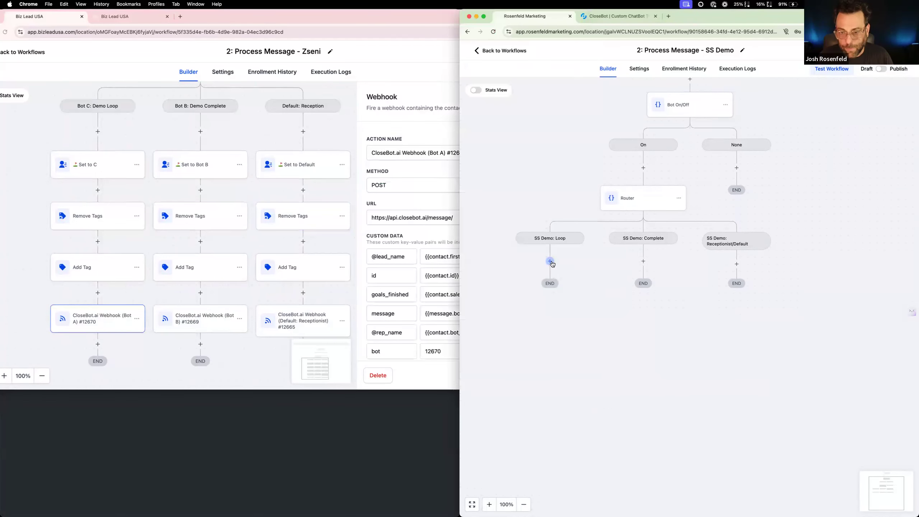
{"action": "left_click", "coordinate": [550, 261]}
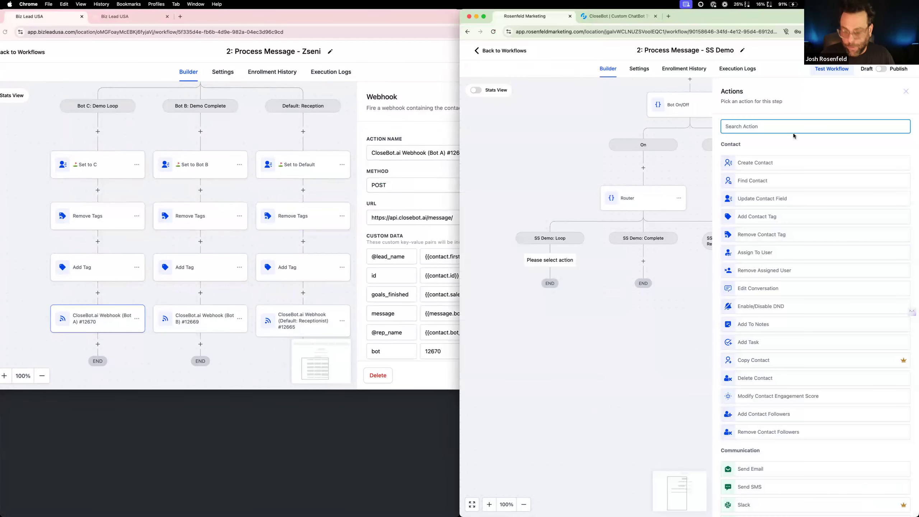
{"action": "type", "text": "wbho"}
{"action": "key", "text": "BackSpace"}
{"action": "key", "text": "BackSpace"}
{"action": "key", "text": "BackSpace"}
{"action": "type", "text": "eb"}
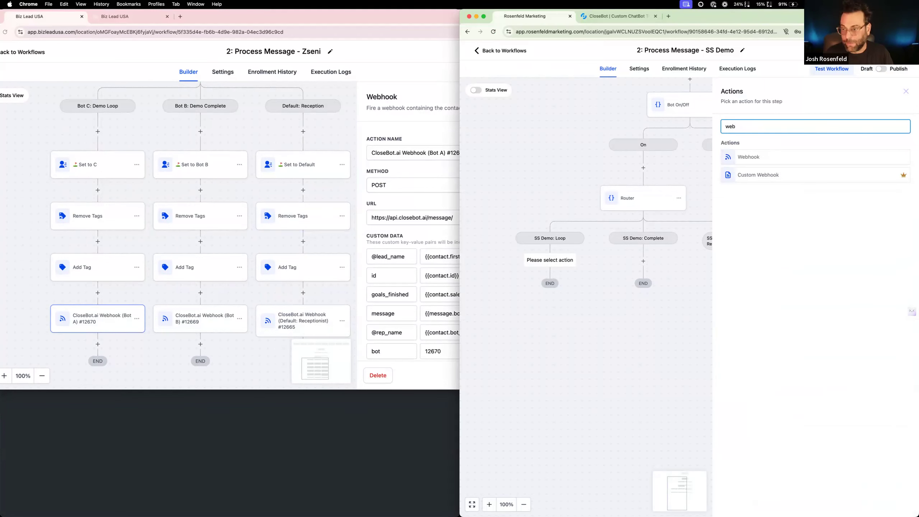
{"action": "left_click", "coordinate": [782, 158]}
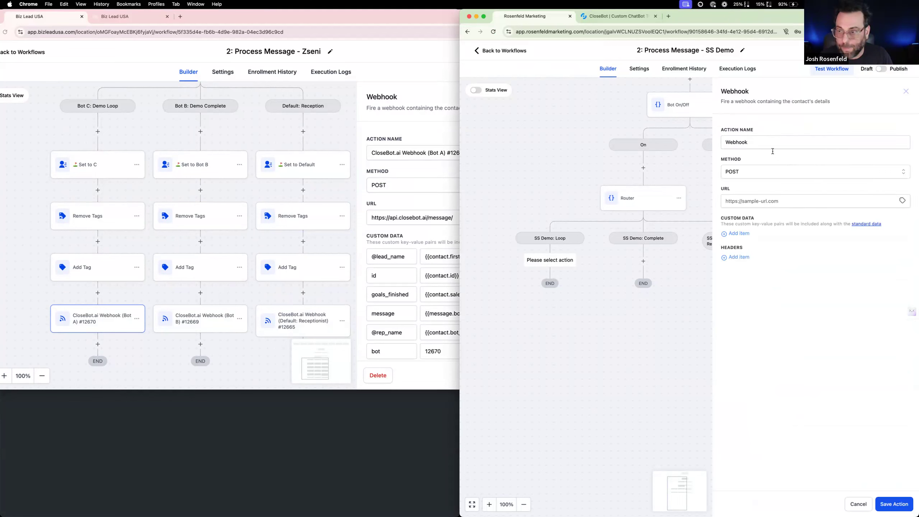
Name the new webhook action "SS Demo: Loop", checking the naming of the reference webhook
{"action": "triple_click", "coordinate": [423, 149]}
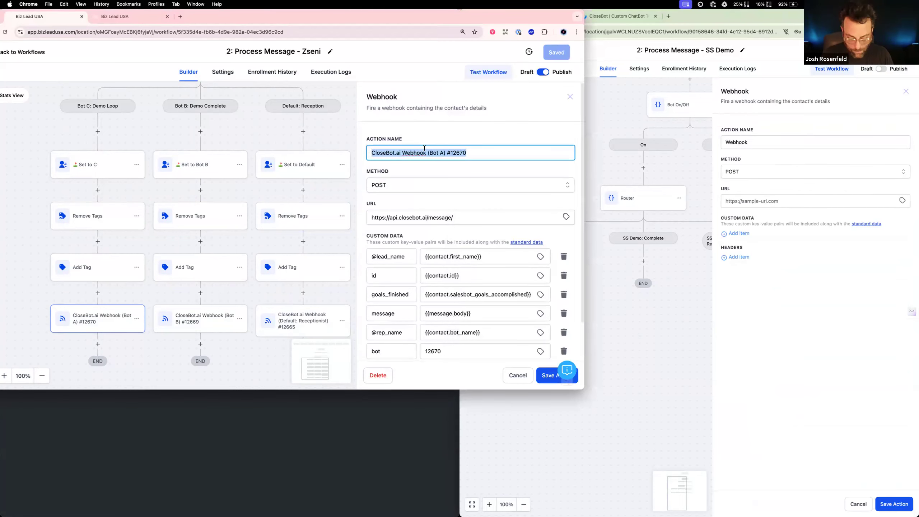
{"action": "left_click", "coordinate": [766, 141]}
{"action": "triple_click", "coordinate": [766, 141]}
{"action": "type", "text": "SS"}
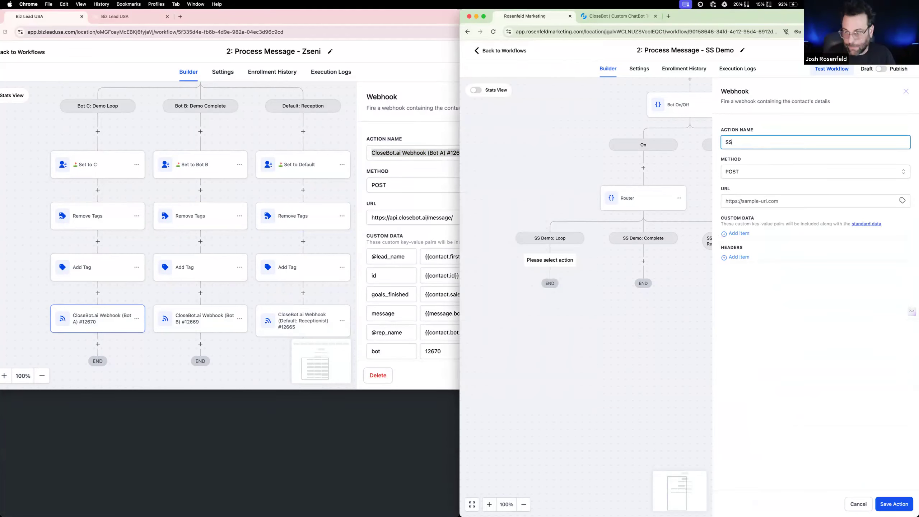
{"action": "type", "text": " Denoo;"}
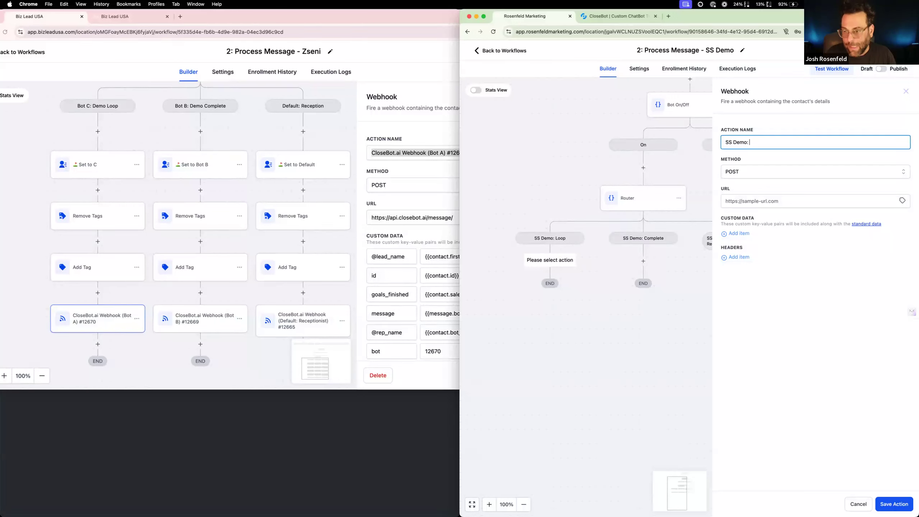
{"action": "type", "text": "Loop"}
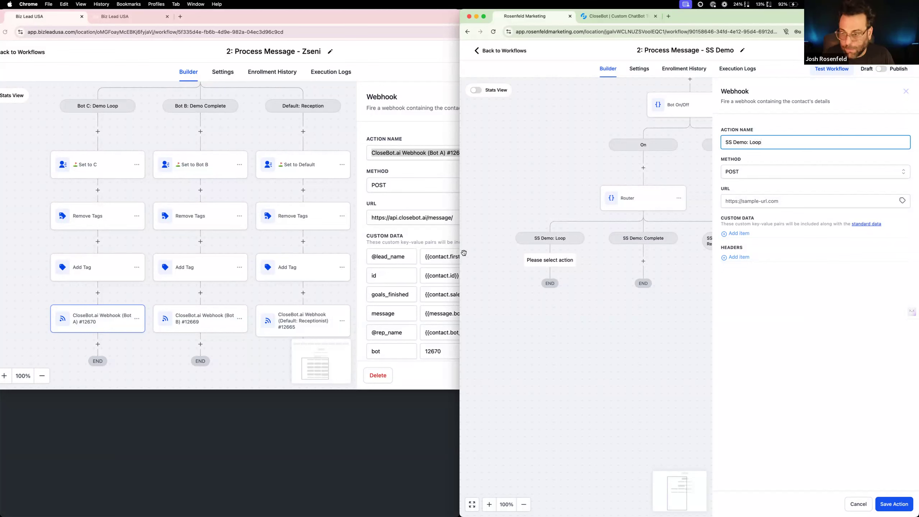
{"action": "triple_click", "coordinate": [432, 220]}
{"action": "key", "text": "super+c"}
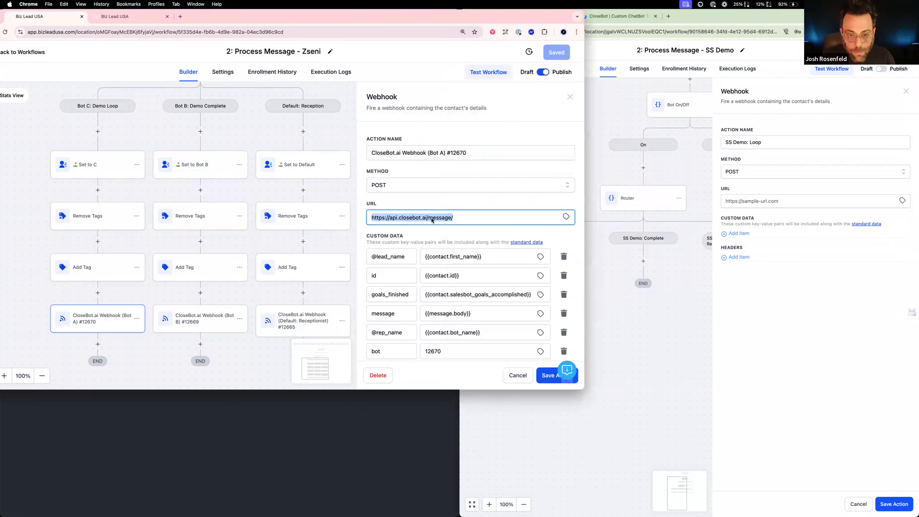
{"action": "left_click", "coordinate": [772, 202]}
{"action": "key", "text": "super+v"}
{"action": "left_click", "coordinate": [745, 234]}
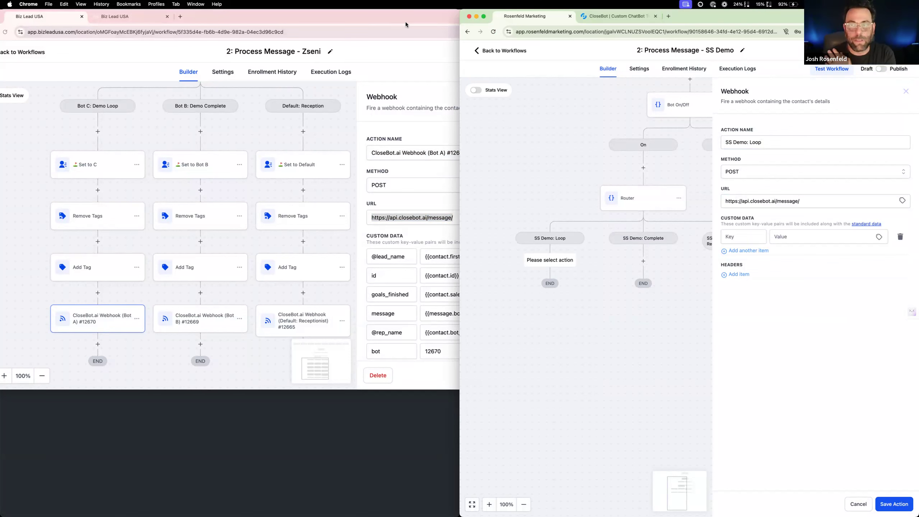
Open CloseBot's "Initial Setup (2 minutes)" quick start article and examine its instructions for making the CloseBot workflow
{"action": "left_click", "coordinate": [599, 20]}
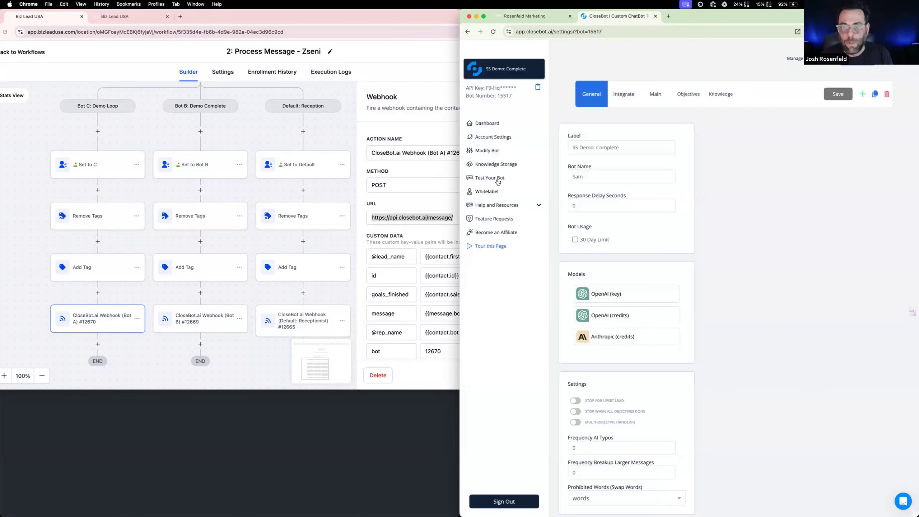
{"action": "left_click", "coordinate": [506, 208]}
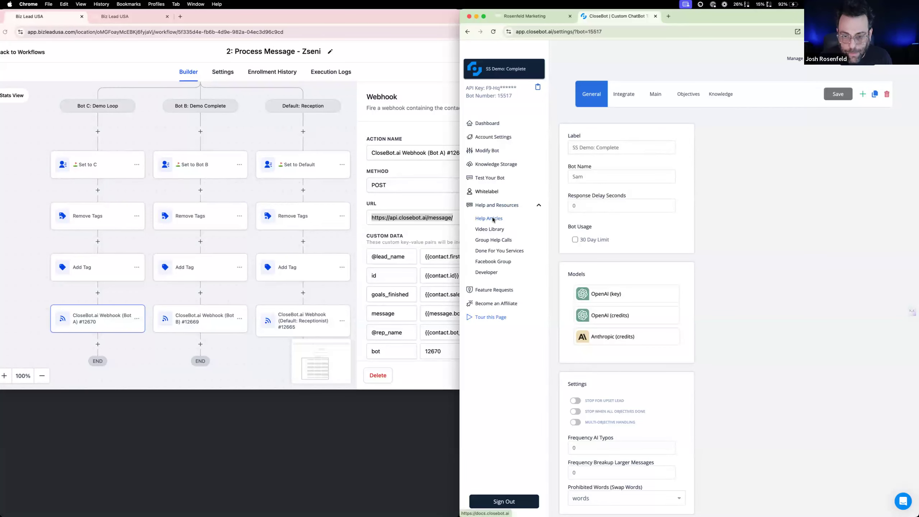
{"action": "left_click", "coordinate": [493, 219]}
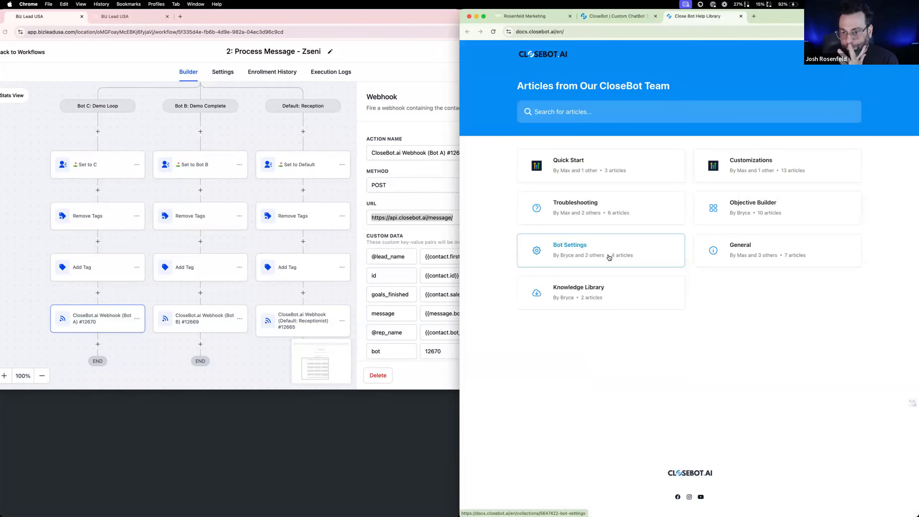
{"action": "left_click", "coordinate": [610, 160]}
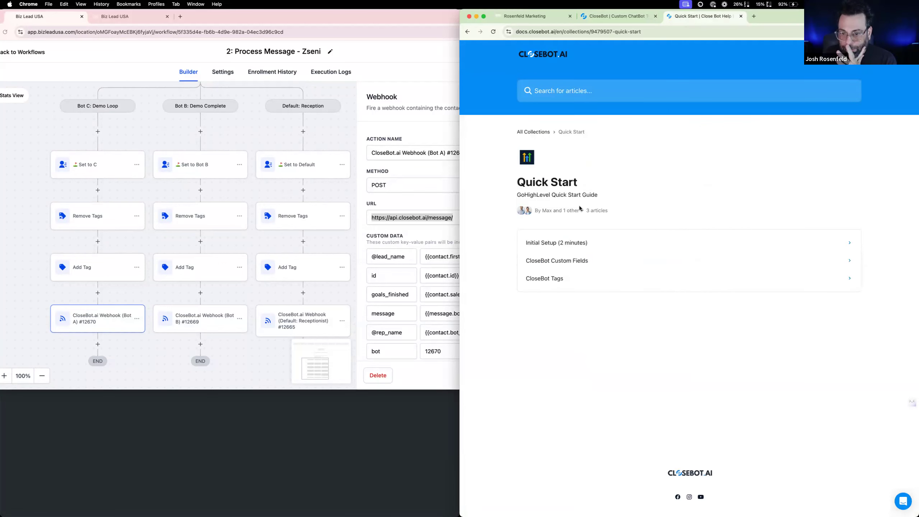
{"action": "left_click", "coordinate": [569, 242]}
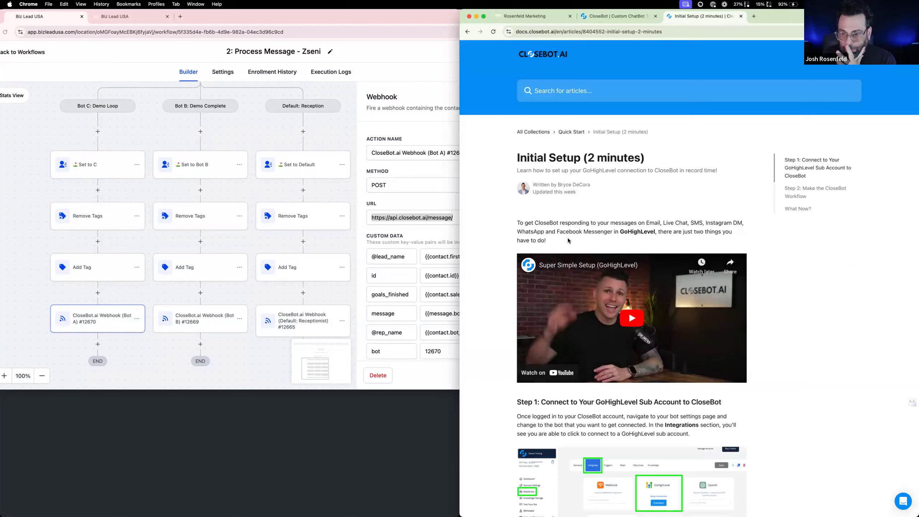
{"action": "scroll", "coordinate": [569, 240], "scroll_direction": "down", "scroll_amount": 5}
{"action": "scroll", "coordinate": [569, 241], "scroll_direction": "down", "scroll_amount": 10}
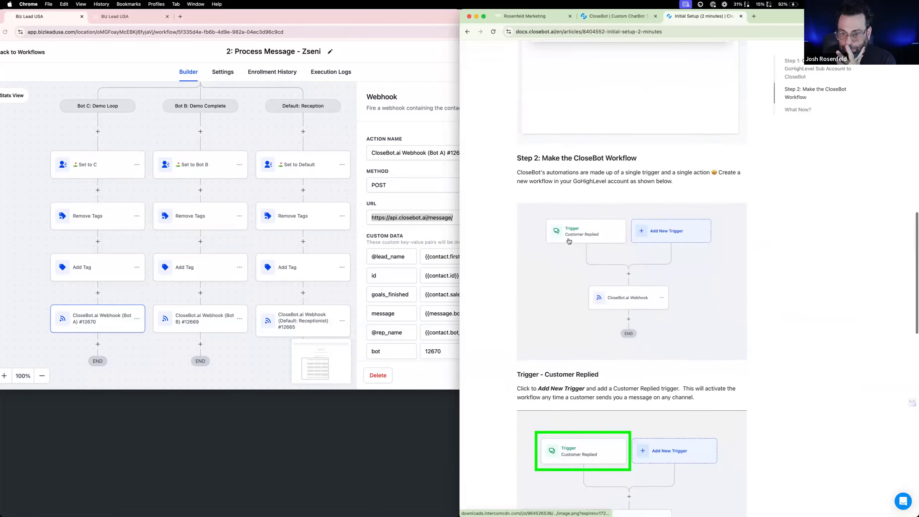
{"action": "scroll", "coordinate": [568, 241], "scroll_direction": "down", "scroll_amount": 4}
{"action": "scroll", "coordinate": [569, 241], "scroll_direction": "up", "scroll_amount": 2}
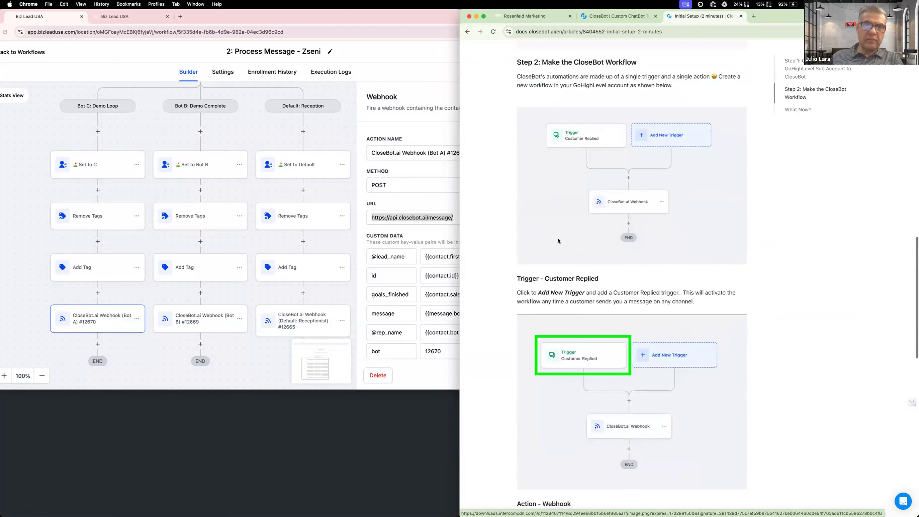
Check the reference webhook's custom data and enter "bot" as the first custom data key of the "SS Demo: Loop" webhook
{"action": "left_click", "coordinate": [413, 244]}
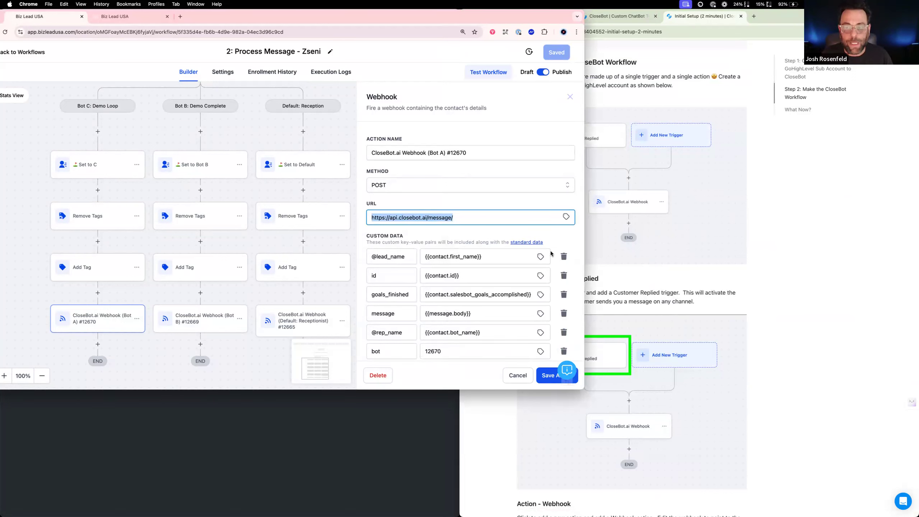
{"action": "left_click", "coordinate": [733, 229]}
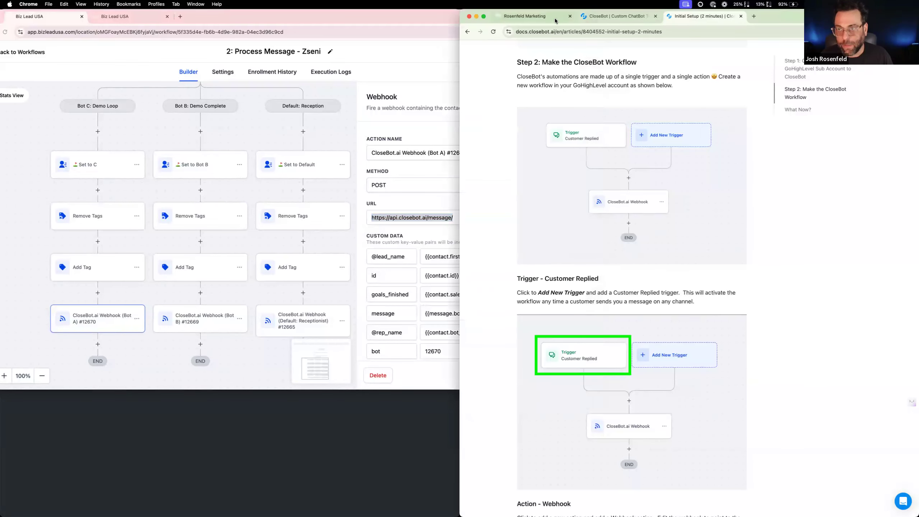
{"action": "key", "text": "super+1"}
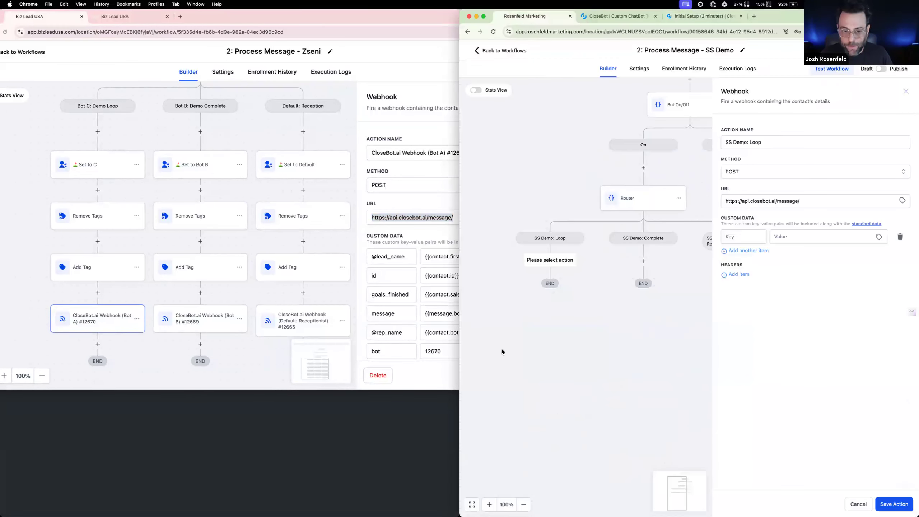
{"action": "left_click", "coordinate": [749, 233]}
{"action": "type", "text": "bot"}
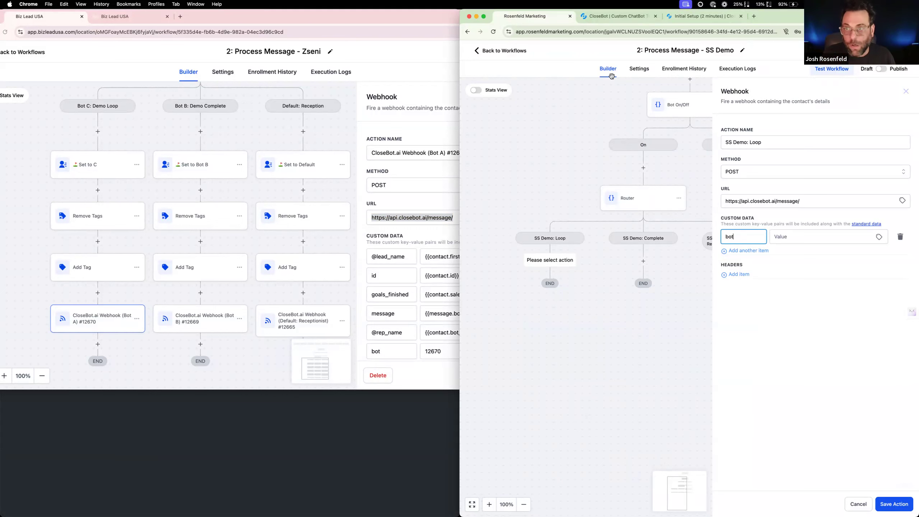
Look up the SS Demo: Loop bot's number in CloseBot in a separate window and enter 15516 as the webhook's bot value
{"action": "left_click", "coordinate": [619, 16]}
{"action": "left_click", "coordinate": [655, 16]}
{"action": "left_click", "coordinate": [88, 33]}
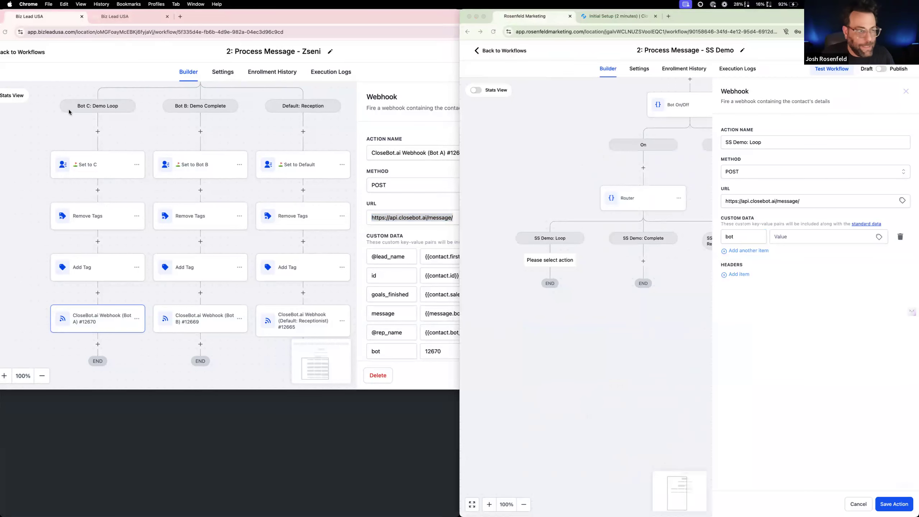
{"action": "left_click", "coordinate": [82, 82]}
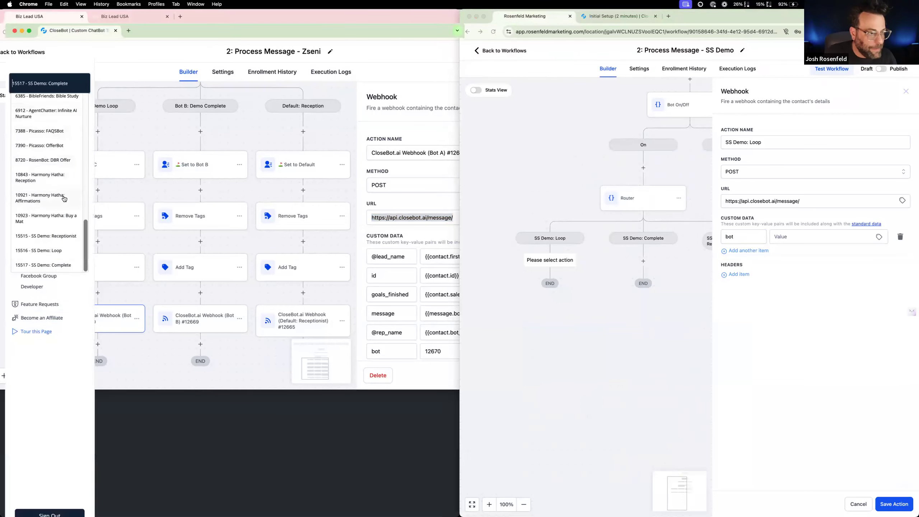
{"action": "left_click", "coordinate": [64, 210]}
{"action": "scroll", "coordinate": [64, 211], "scroll_direction": "up", "scroll_amount": 1}
{"action": "left_click", "coordinate": [64, 84]}
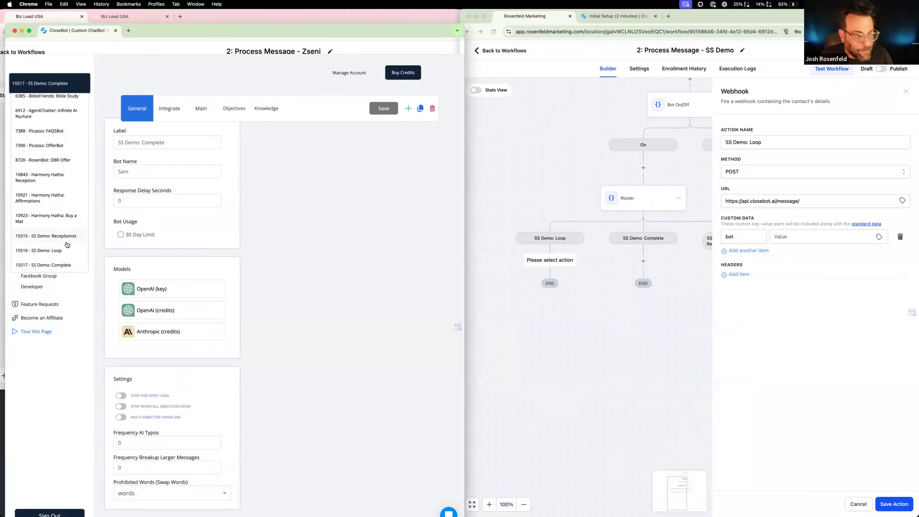
{"action": "left_click", "coordinate": [817, 237]}
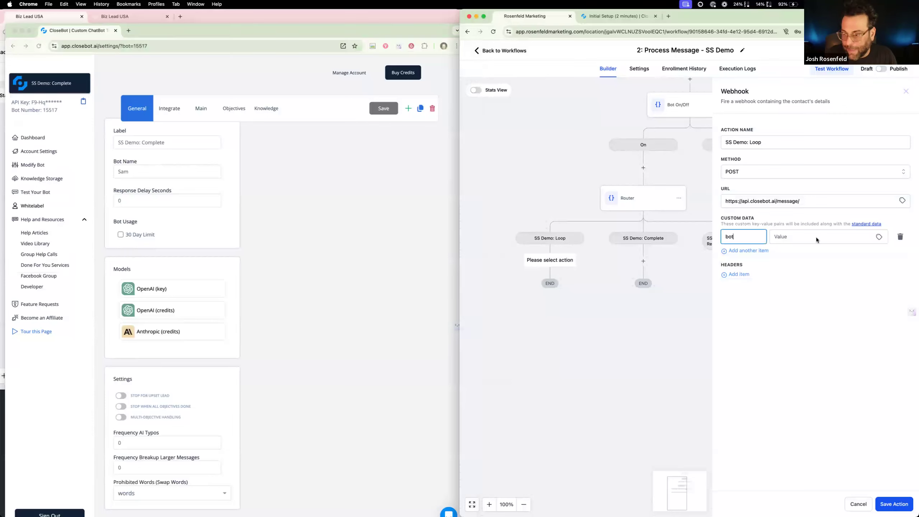
{"action": "type", "text": "151"}
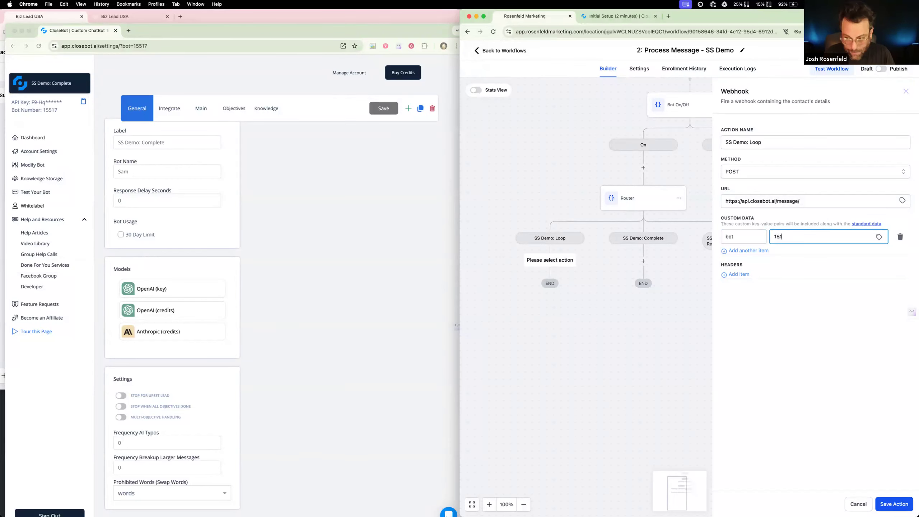
{"action": "type", "text": "516"}
Rename the webhook action "SS Demo: Loop (15516)" and save it
{"action": "left_click_drag", "start_coordinate": [823, 232], "coordinate": [733, 233]}
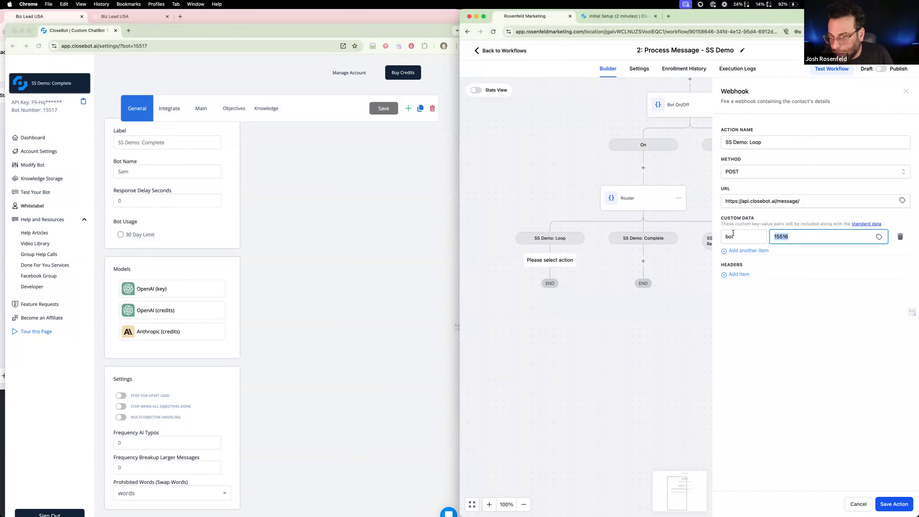
{"action": "left_click", "coordinate": [748, 142]}
{"action": "type", "text": ": Loop"}
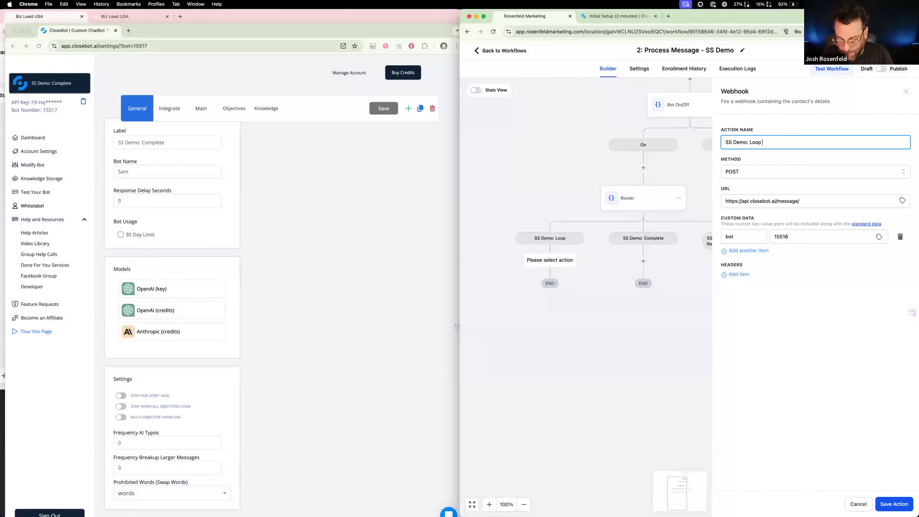
{"action": "type", "text": " (15516"}
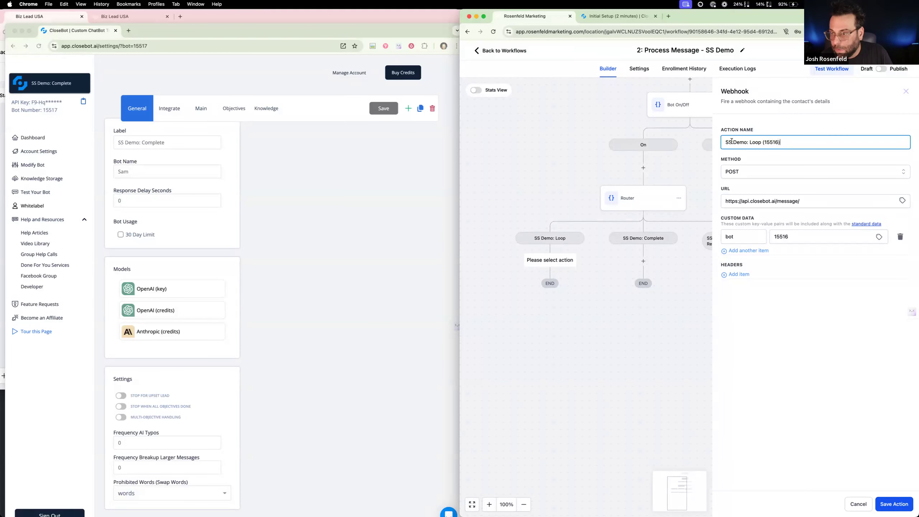
{"action": "key", "text": "super+a"}
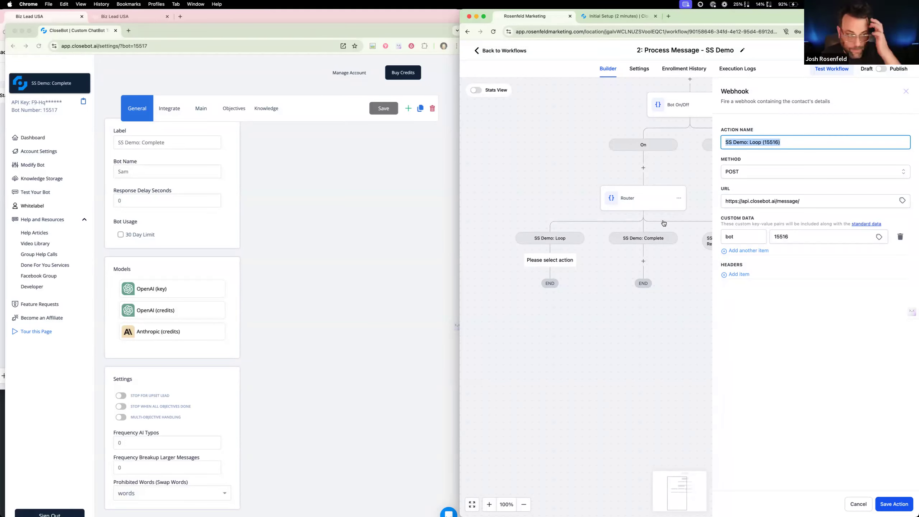
{"action": "left_click", "coordinate": [894, 504]}
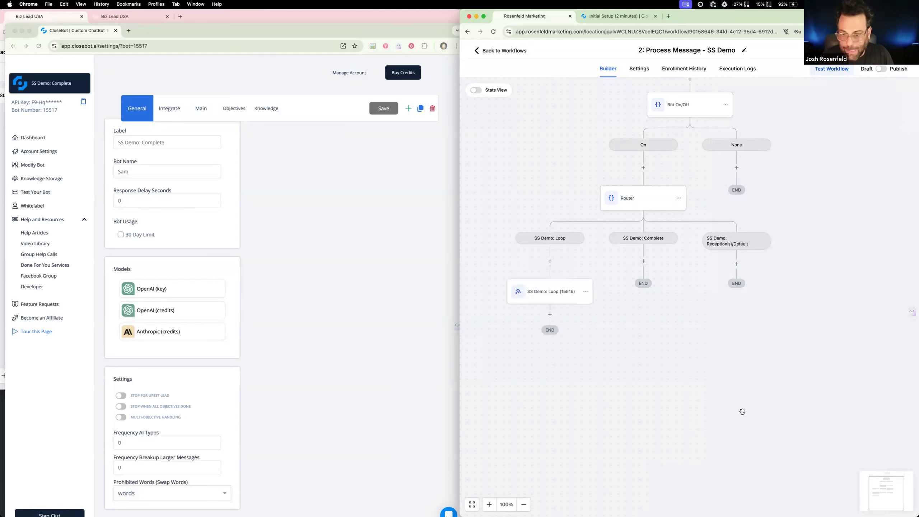
Copy the SS Demo: Loop webhook action into the SS Demo: Complete and SS Demo: Receptionist/Default branches
{"action": "left_click", "coordinate": [585, 293]}
{"action": "mouse_move", "coordinate": [619, 327]}
{"action": "left_click", "coordinate": [661, 310]}
{"action": "left_click", "coordinate": [645, 258]}
{"action": "left_click", "coordinate": [679, 287]}
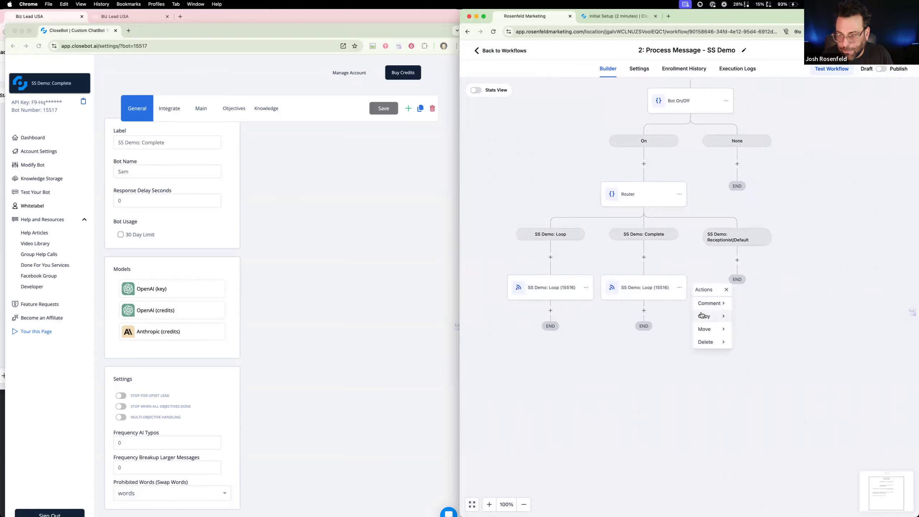
{"action": "mouse_move", "coordinate": [702, 315]}
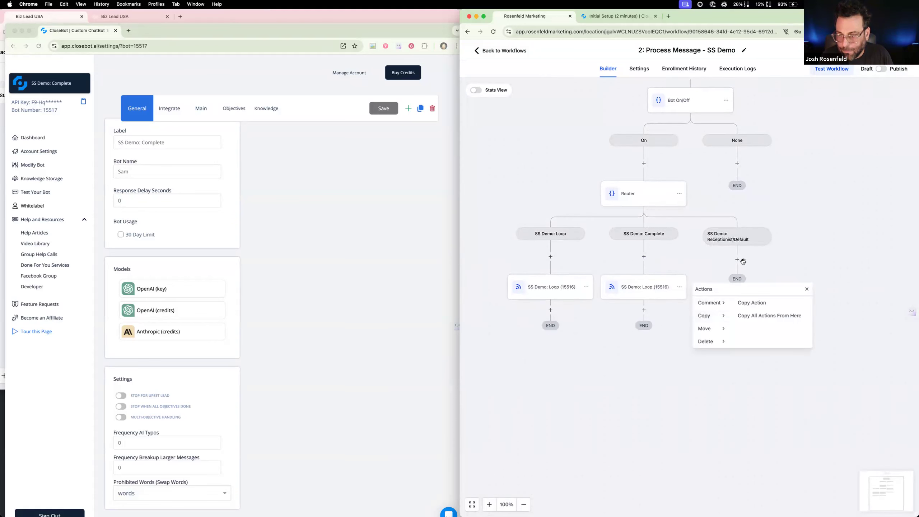
{"action": "left_click", "coordinate": [743, 302]}
{"action": "left_click", "coordinate": [737, 255]}
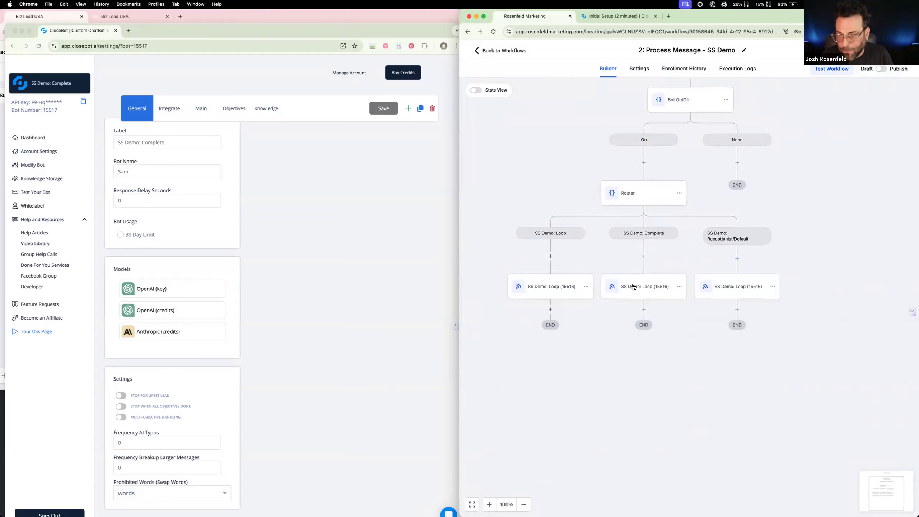
Rename the Complete branch's webhook "SS Demo: Complete (15517)", set its bot value to 15517 from CloseBot, and save it
{"action": "left_click", "coordinate": [636, 288]}
{"action": "double_click", "coordinate": [752, 142]}
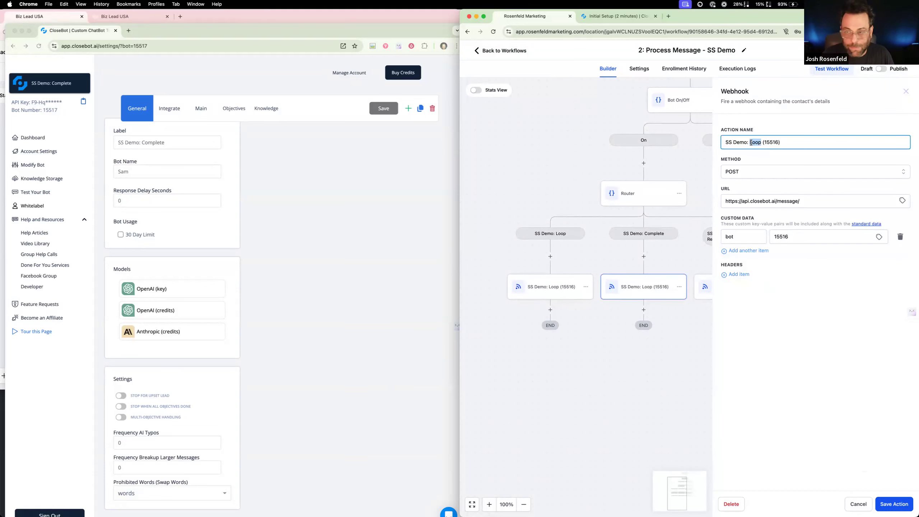
{"action": "type", "text": "Complete"}
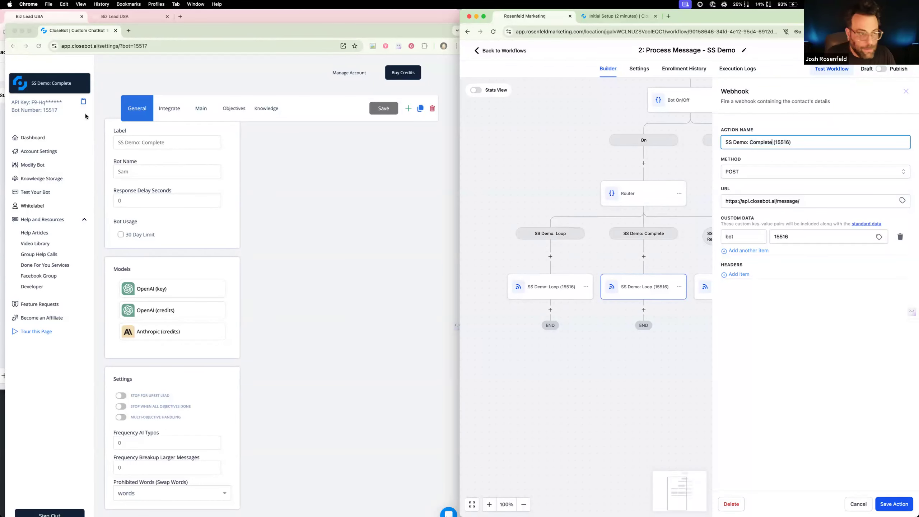
{"action": "left_click", "coordinate": [85, 114]}
{"action": "double_click", "coordinate": [52, 111]}
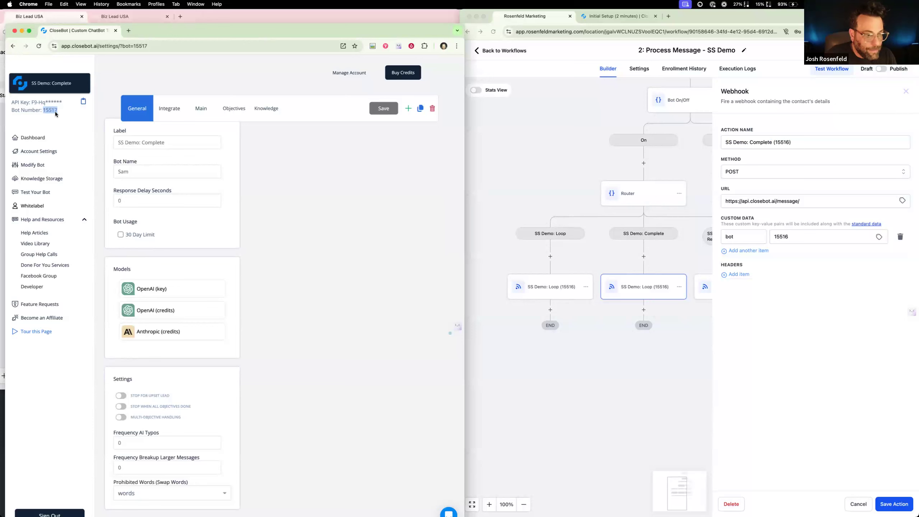
{"action": "double_click", "coordinate": [777, 141]}
{"action": "key", "text": "super+v"}
{"action": "double_click", "coordinate": [781, 236]}
{"action": "key", "text": "super+v"}
{"action": "left_click", "coordinate": [891, 504]}
Rename the Receptionist/Default branch's webhook "SS Demo: Receptionist (15515)", set its bot value to 15515, and save it
{"action": "left_click", "coordinate": [738, 286]}
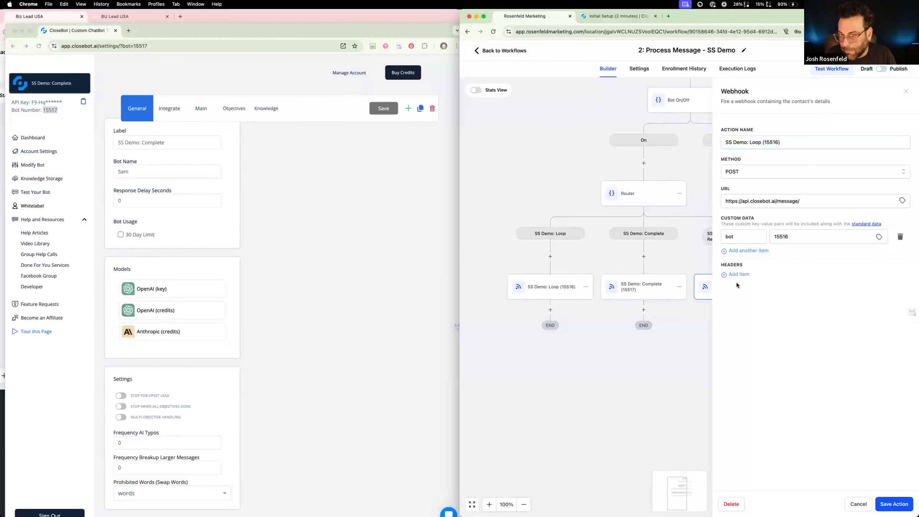
{"action": "left_click_drag", "start_coordinate": [749, 142], "coordinate": [762, 142]}
{"action": "type", "text": "Receptionist"}
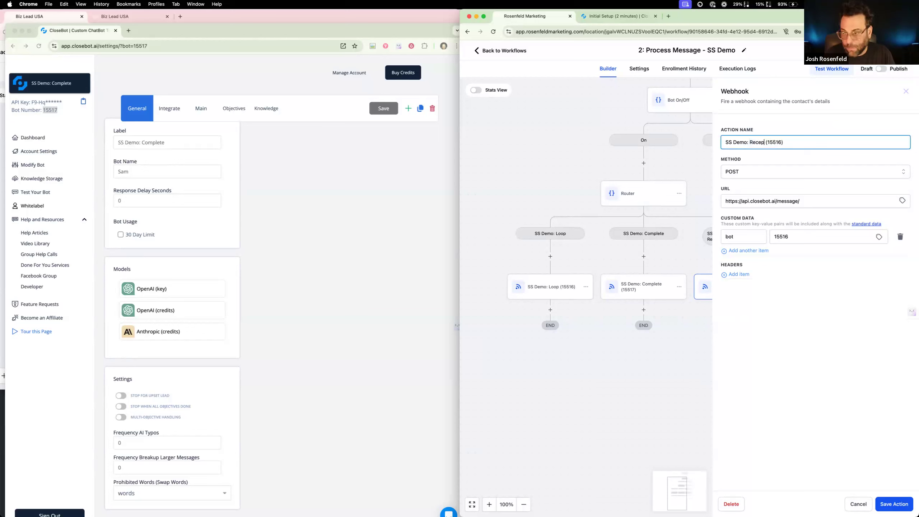
{"action": "left_click", "coordinate": [84, 83]}
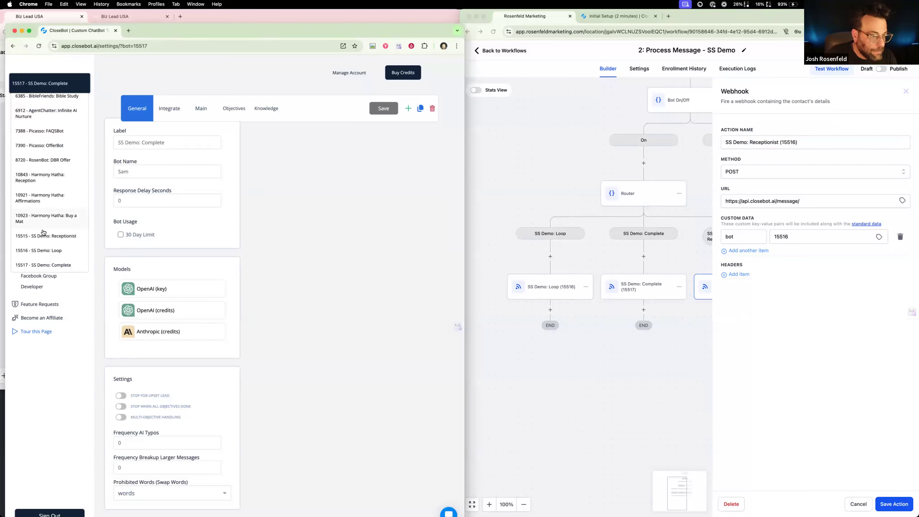
{"action": "left_click", "coordinate": [795, 141]}
{"action": "key", "text": "BackSpace"}
{"action": "type", "text": "5"}
{"action": "double_click", "coordinate": [790, 143]}
{"action": "double_click", "coordinate": [782, 237]}
{"action": "key", "text": "super+v"}
{"action": "left_click", "coordinate": [889, 506]}
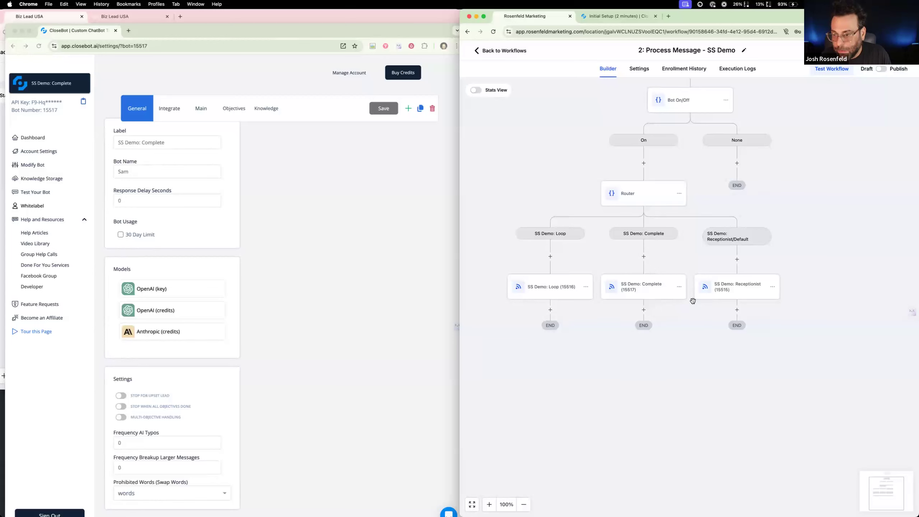
Add a Remove Contact Tag action for the "demo complete" tag above the SS Demo: Receptionist webhook and save it
{"action": "left_click", "coordinate": [738, 260]}
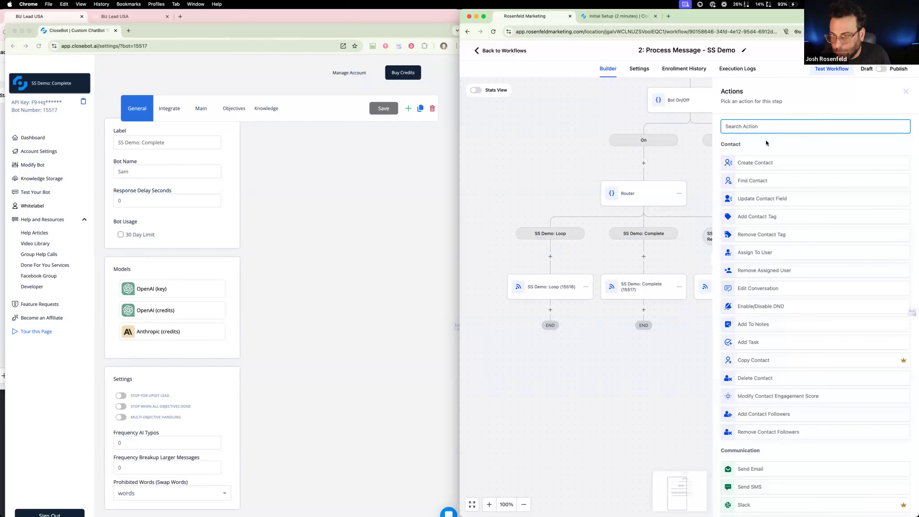
{"action": "type", "text": "remo"}
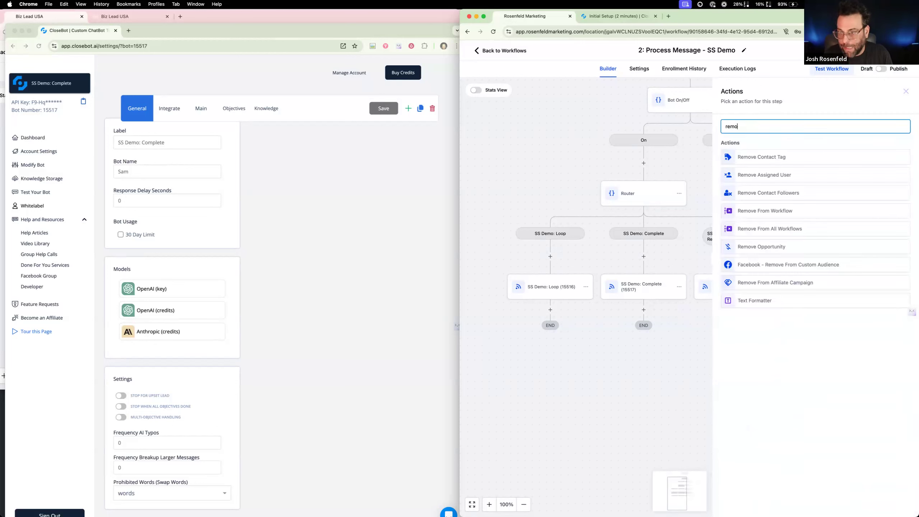
{"action": "left_click", "coordinate": [771, 161]}
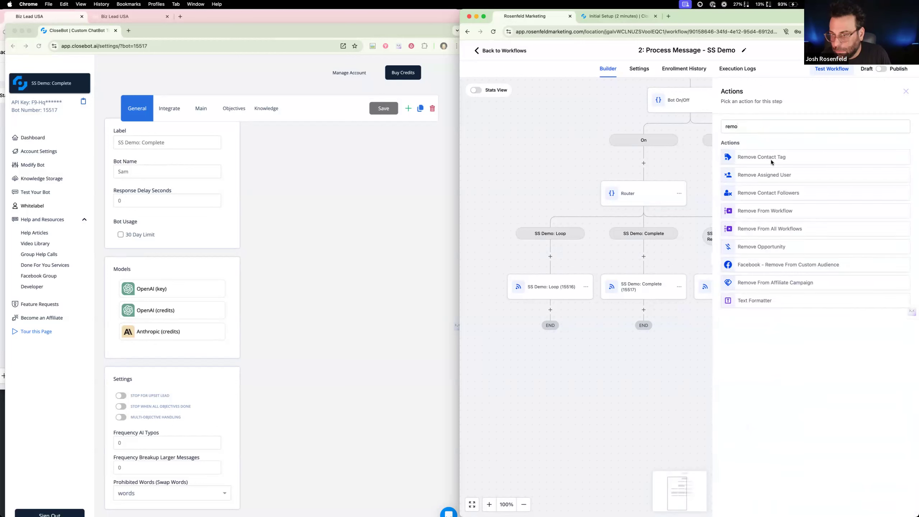
{"action": "left_click", "coordinate": [771, 171]}
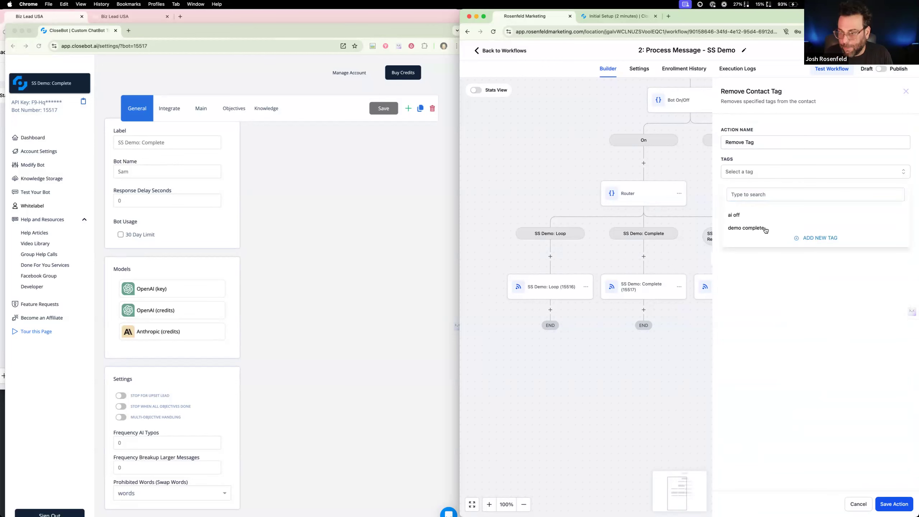
{"action": "left_click", "coordinate": [766, 229]}
{"action": "left_click", "coordinate": [899, 507]}
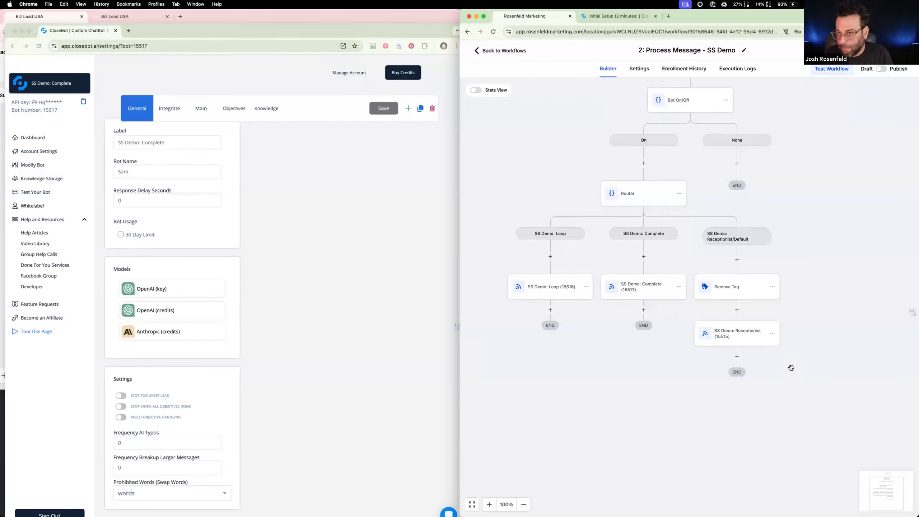
Rename the remove-tag action "Remove Demo Complete Tag" and save it
{"action": "left_click", "coordinate": [748, 288]}
{"action": "left_click", "coordinate": [746, 141]}
{"action": "type", "text": "DEmo Co"}
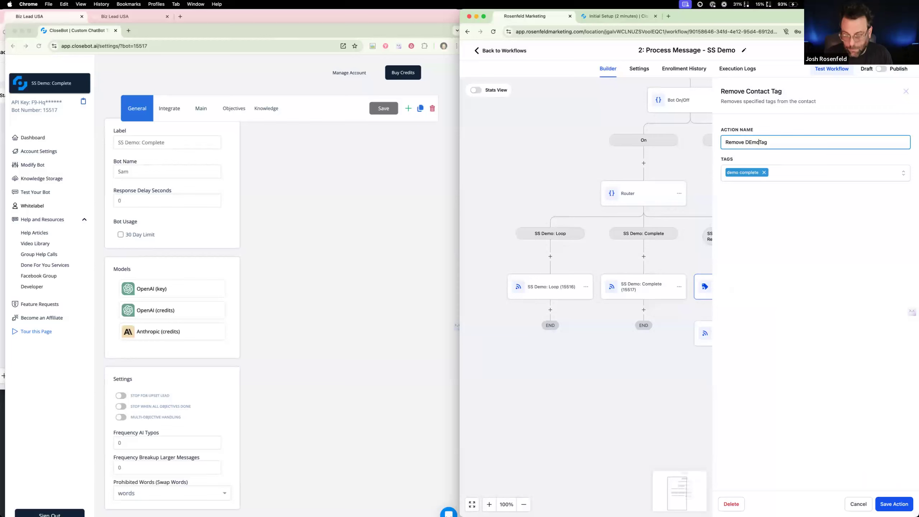
{"action": "key", "text": "BackSpace"}
{"action": "key", "text": "BackSpace"}
{"action": "key", "text": "BackSpace"}
{"action": "key", "text": "BackSpace"}
{"action": "key", "text": "BackSpace"}
{"action": "key", "text": "BackSpace"}
{"action": "type", "text": "emo Complete"}
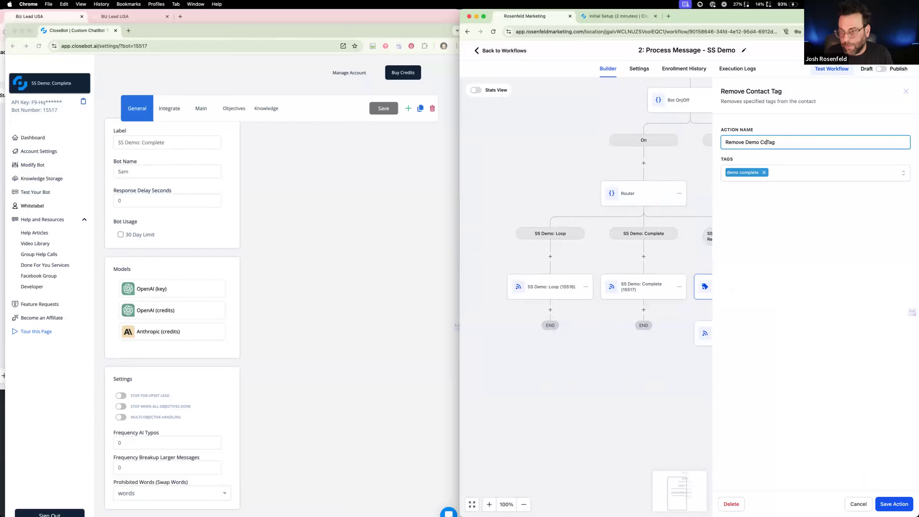
{"action": "left_click", "coordinate": [907, 510]}
Copy the Remove Demo Complete Tag action above the webhook in the SS Demo: Loop branch and switch the workflow to Publish
{"action": "left_click", "coordinate": [773, 287]}
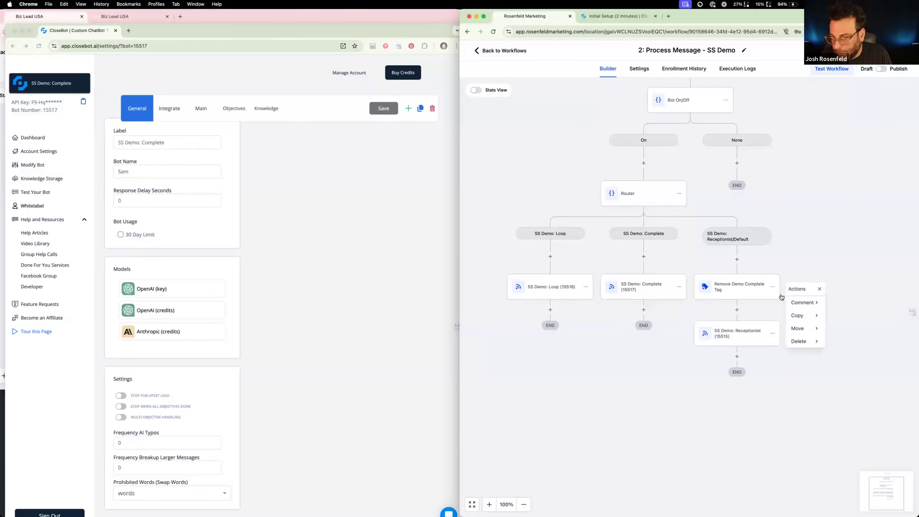
{"action": "mouse_move", "coordinate": [795, 316]}
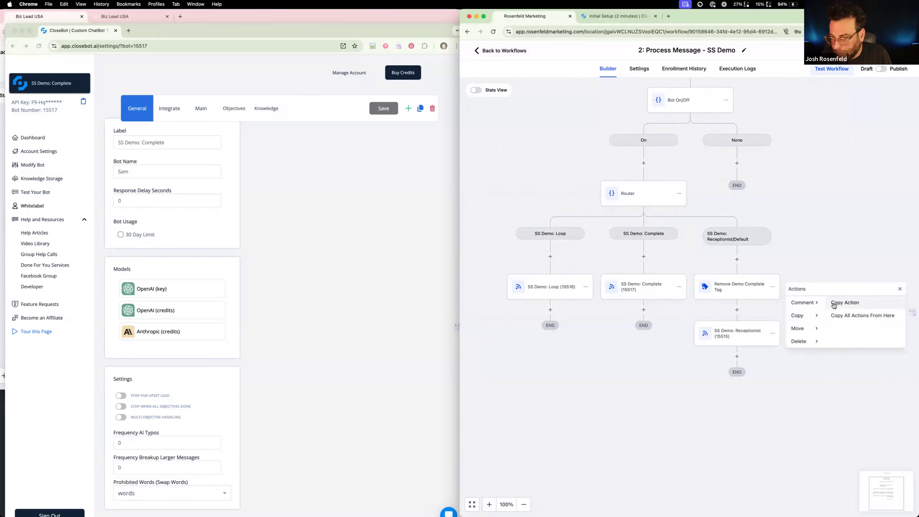
{"action": "left_click", "coordinate": [548, 258]}
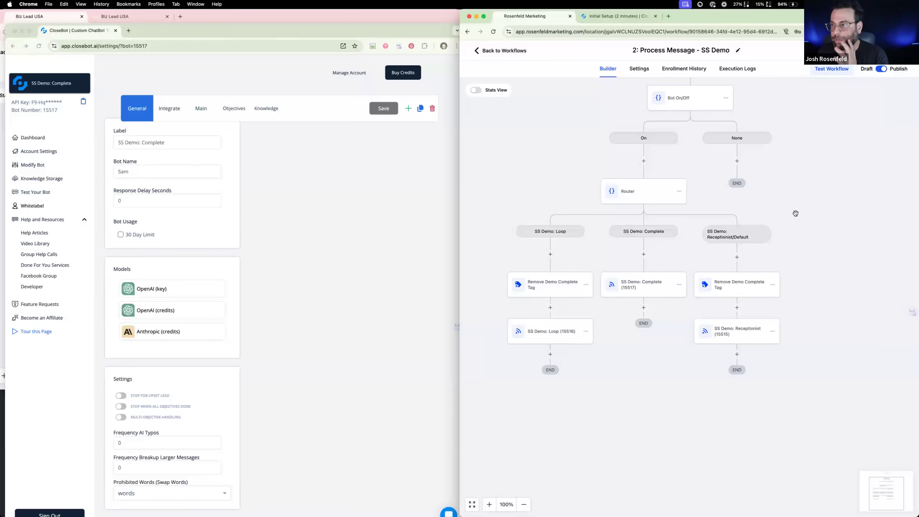
Place the Initial Setup article beside the workflow and review its Customer Replied trigger and webhook instructions
{"action": "scroll", "coordinate": [794, 211], "scroll_direction": "up", "scroll_amount": 5}
{"action": "left_click_drag", "start_coordinate": [620, 16], "coordinate": [214, 33]}
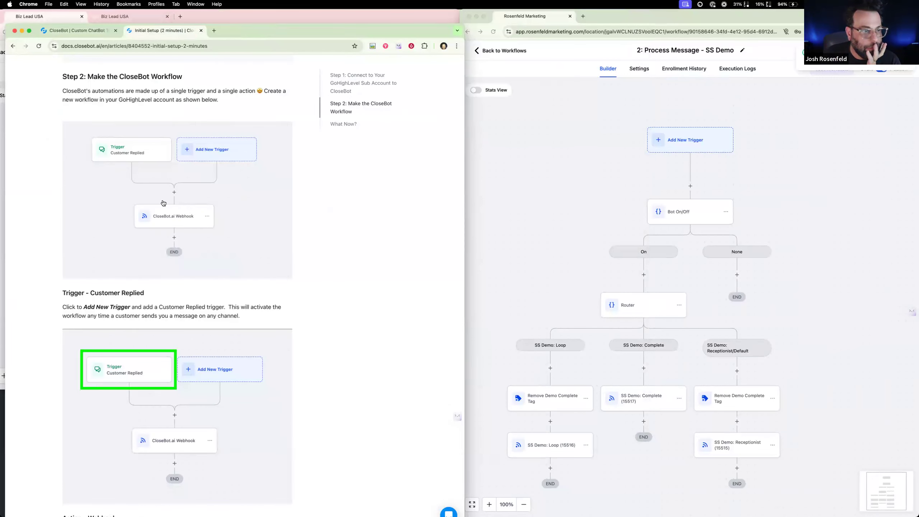
{"action": "scroll", "coordinate": [147, 148], "scroll_direction": "up", "scroll_amount": 2}
{"action": "scroll", "coordinate": [147, 148], "scroll_direction": "down", "scroll_amount": 3}
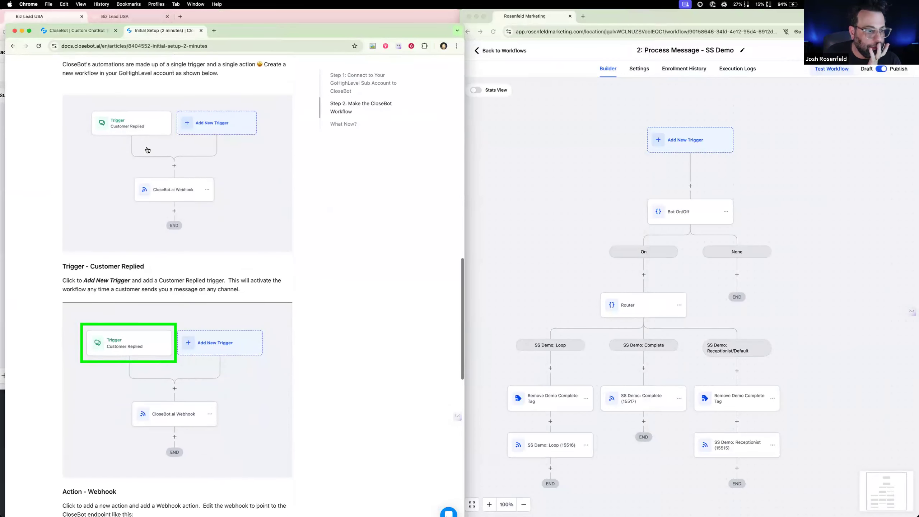
{"action": "scroll", "coordinate": [207, 212], "scroll_direction": "down", "scroll_amount": 10}
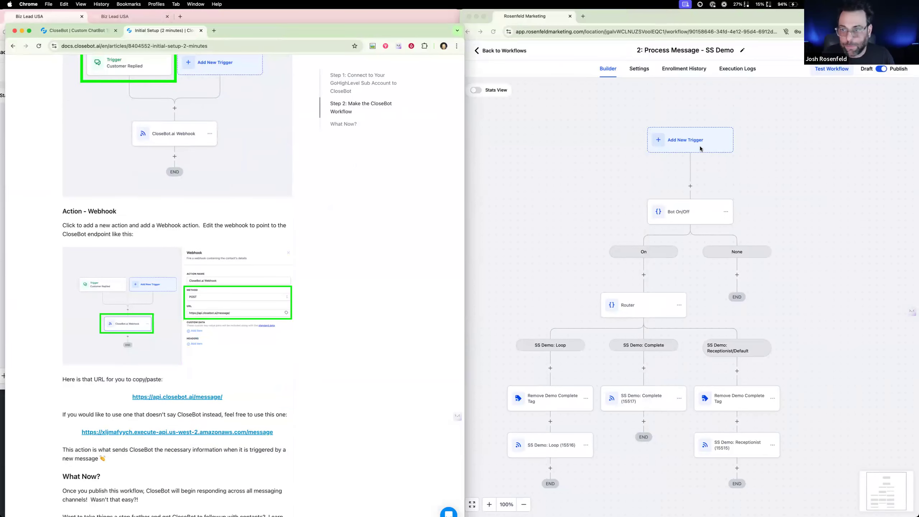
Add a Customer Replied trigger without filters to the SS Demo workflow, then save the trigger and the workflow
{"action": "left_click", "coordinate": [683, 147]}
{"action": "left_click", "coordinate": [684, 147]}
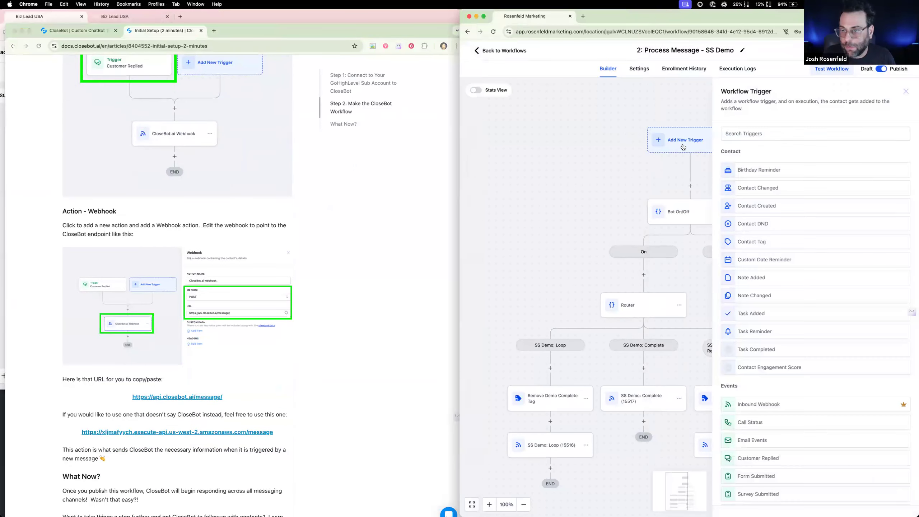
{"action": "left_click", "coordinate": [786, 136]}
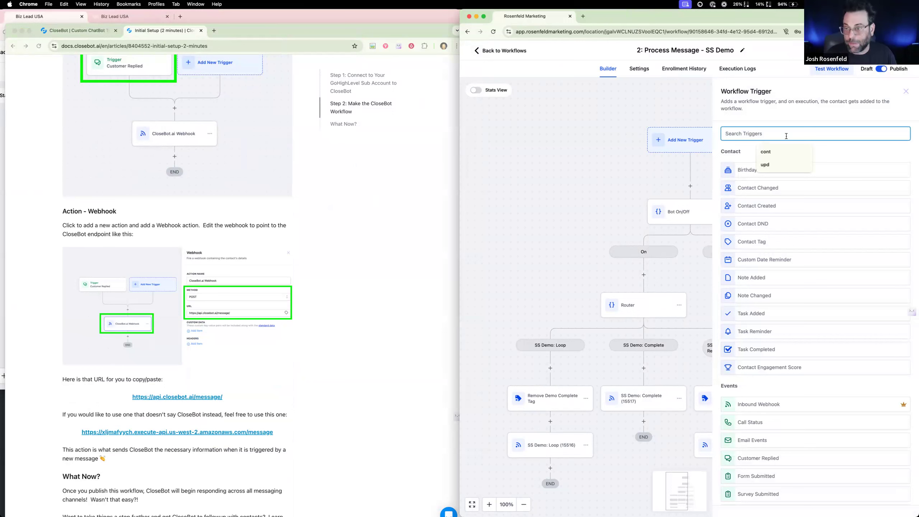
{"action": "type", "text": "cus"}
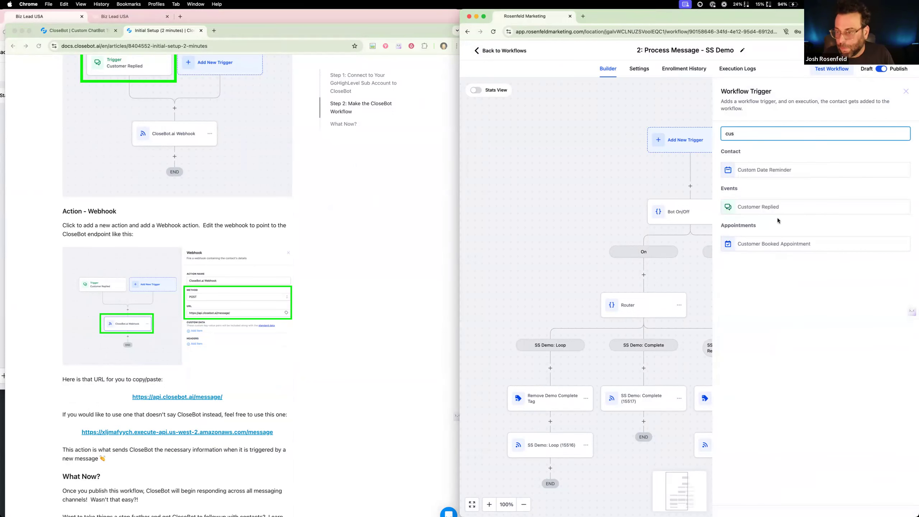
{"action": "left_click", "coordinate": [780, 212]}
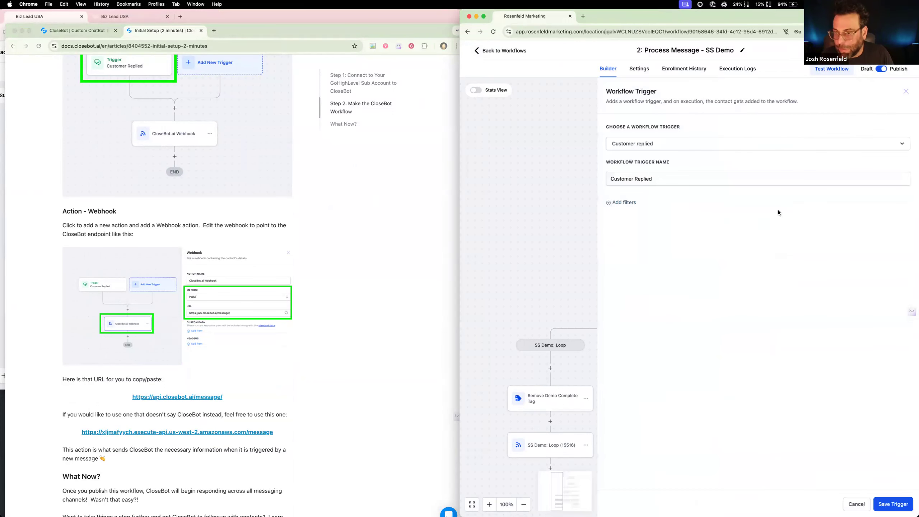
{"action": "left_click", "coordinate": [895, 502]}
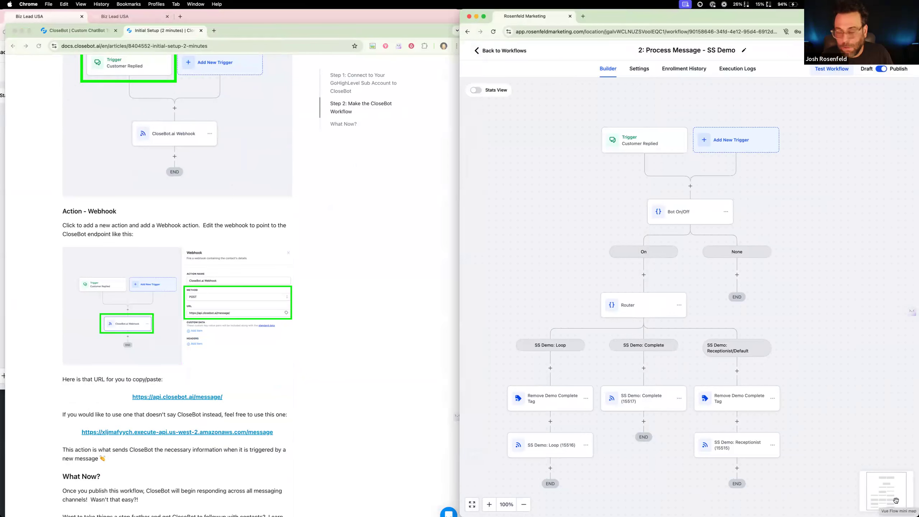
{"action": "left_click", "coordinate": [898, 51]}
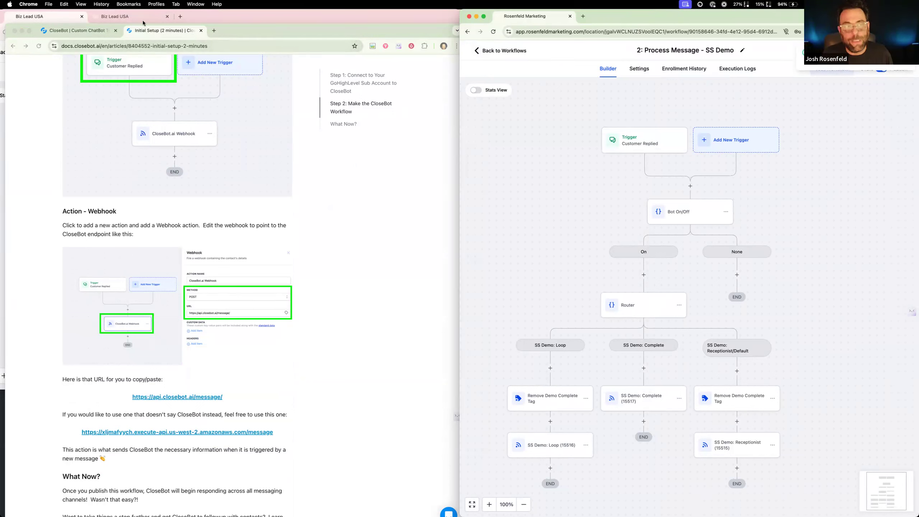
Switch to the reference Process Message workflow and examine the triggers above its Bot On/Off condition
{"action": "left_click", "coordinate": [118, 17]}
{"action": "left_click", "coordinate": [56, 17]}
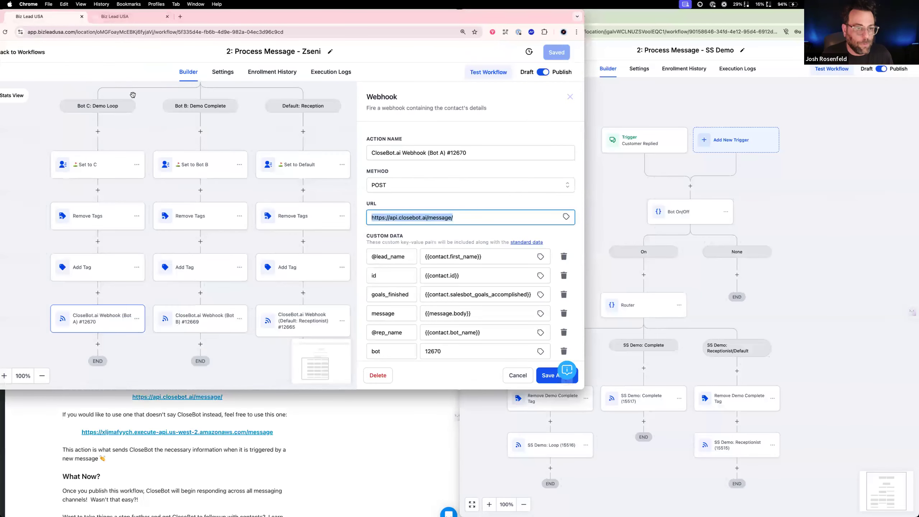
{"action": "left_click", "coordinate": [675, 260]}
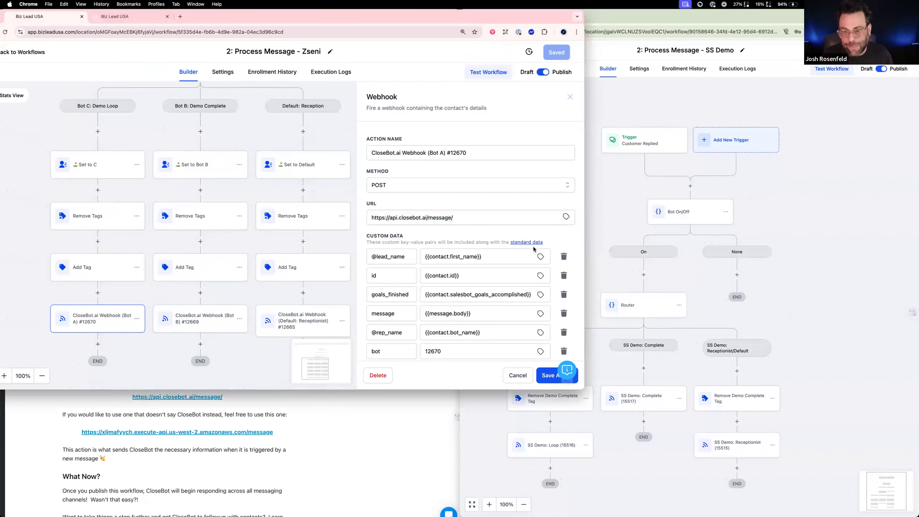
{"action": "scroll", "coordinate": [258, 130], "scroll_direction": "up", "scroll_amount": 10}
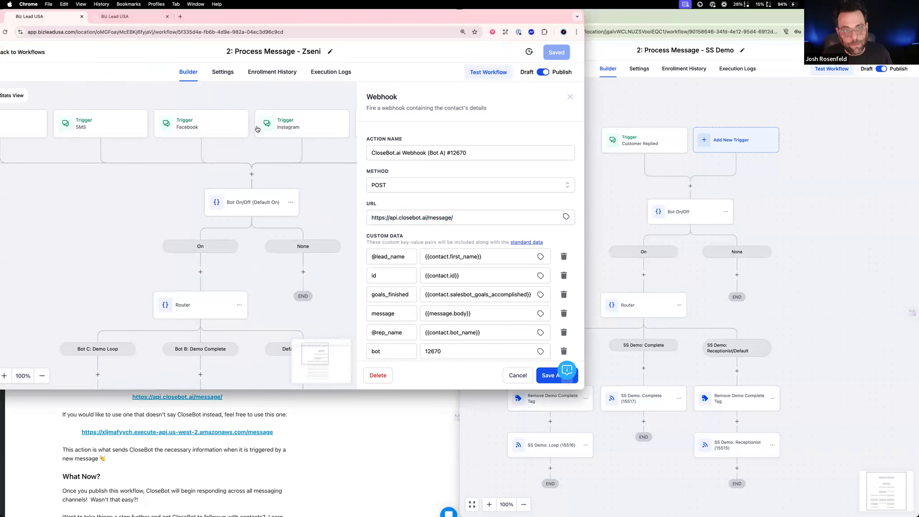
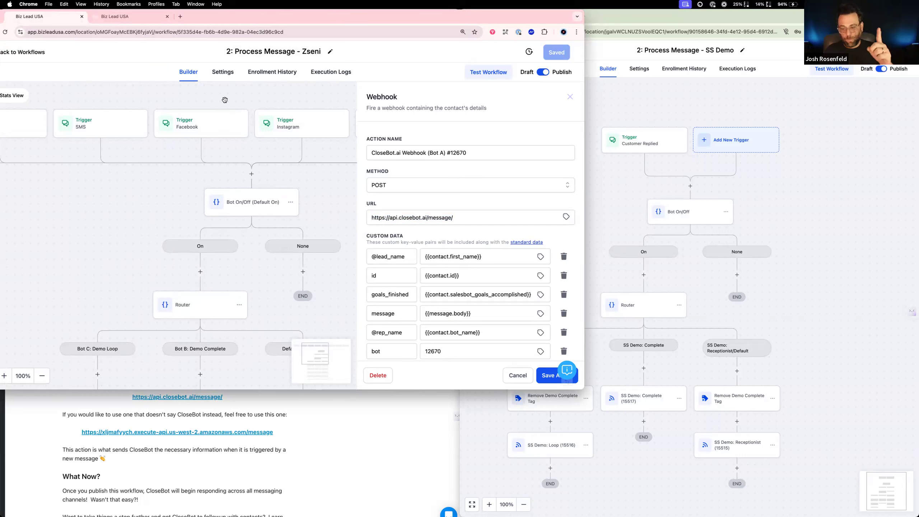
Move the CloseBot bot settings page from the help-article window into the browser window with the SS Demo workflow
{"action": "left_click", "coordinate": [800, 203]}
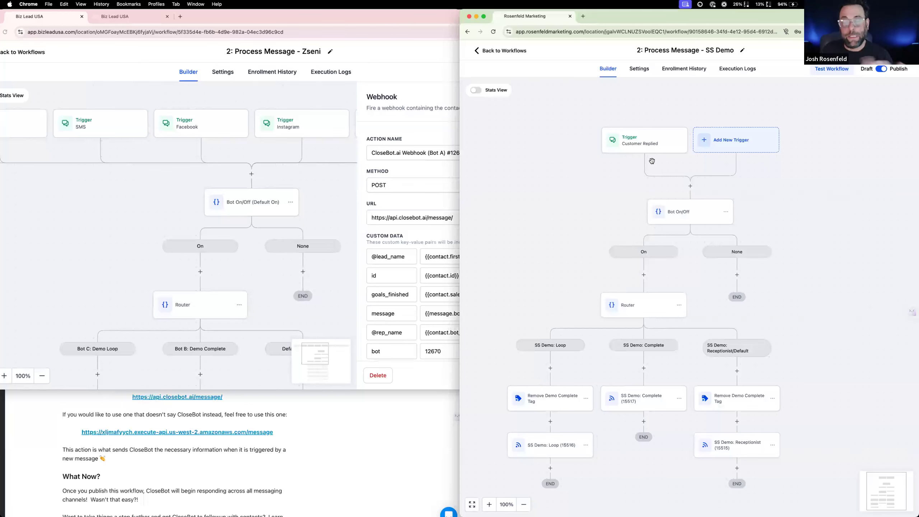
{"action": "scroll", "coordinate": [652, 161], "scroll_direction": "down", "scroll_amount": 1}
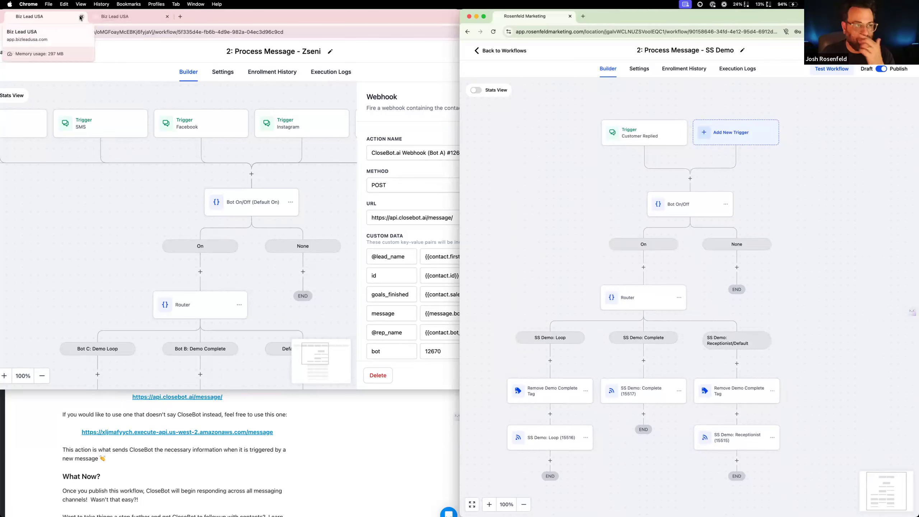
{"action": "left_click_drag", "start_coordinate": [221, 15], "coordinate": [380, 124]}
{"action": "left_click_drag", "start_coordinate": [187, 512], "coordinate": [288, 125]}
{"action": "left_click_drag", "start_coordinate": [465, 126], "coordinate": [339, 53]}
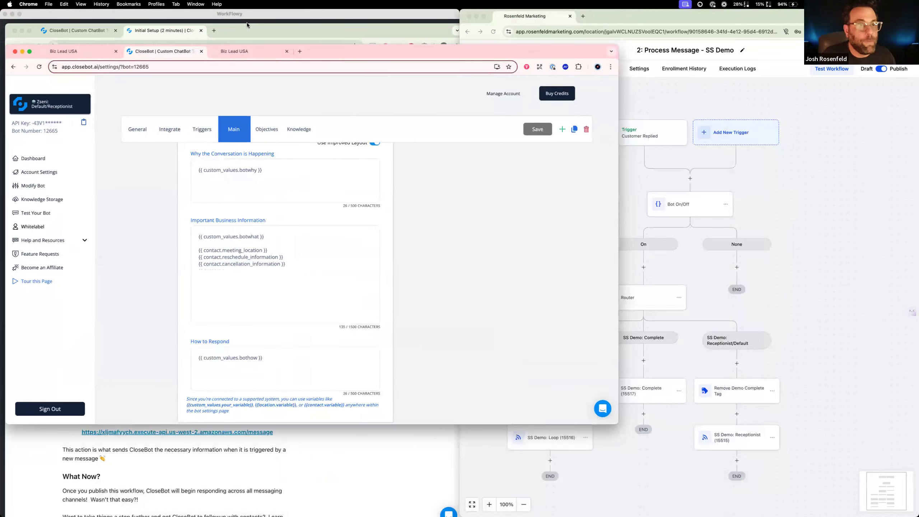
{"action": "left_click", "coordinate": [247, 26]}
{"action": "left_click_drag", "start_coordinate": [74, 31], "coordinate": [646, 25]}
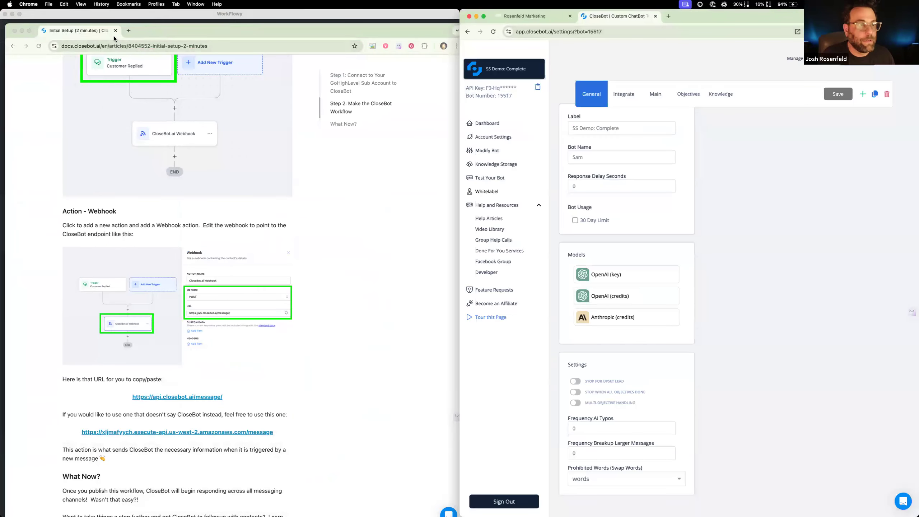
Find the alternative webhook URL without the CloseBot name in the Initial Setup article and copy it
{"action": "scroll", "coordinate": [133, 202], "scroll_direction": "down", "scroll_amount": 10}
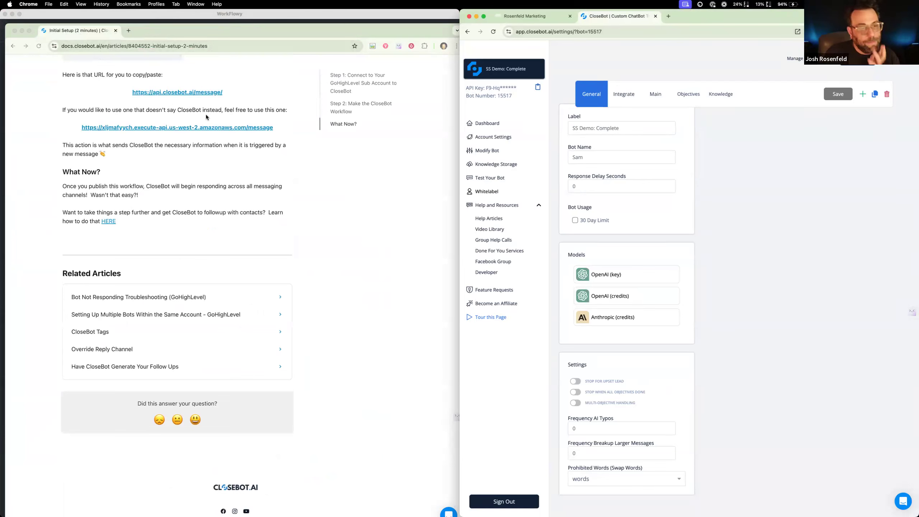
{"action": "left_click", "coordinate": [221, 111]}
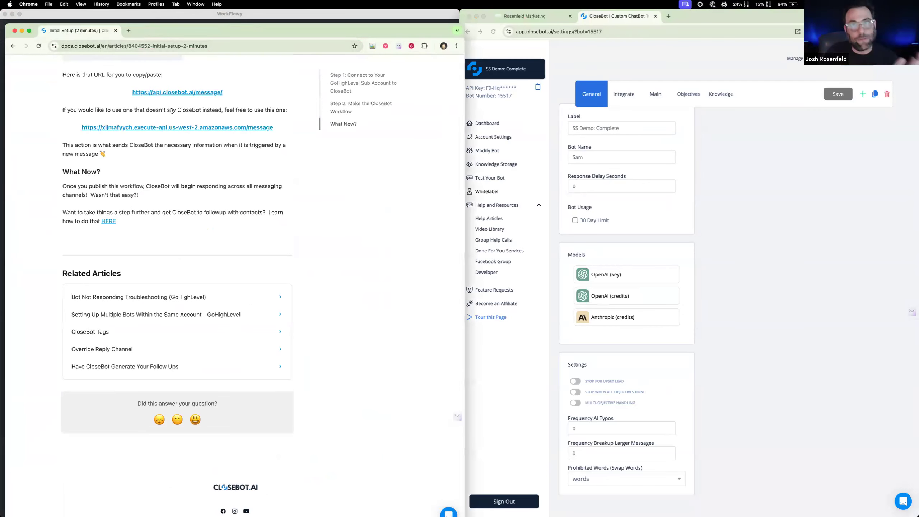
{"action": "left_click_drag", "start_coordinate": [177, 110], "coordinate": [201, 109]}
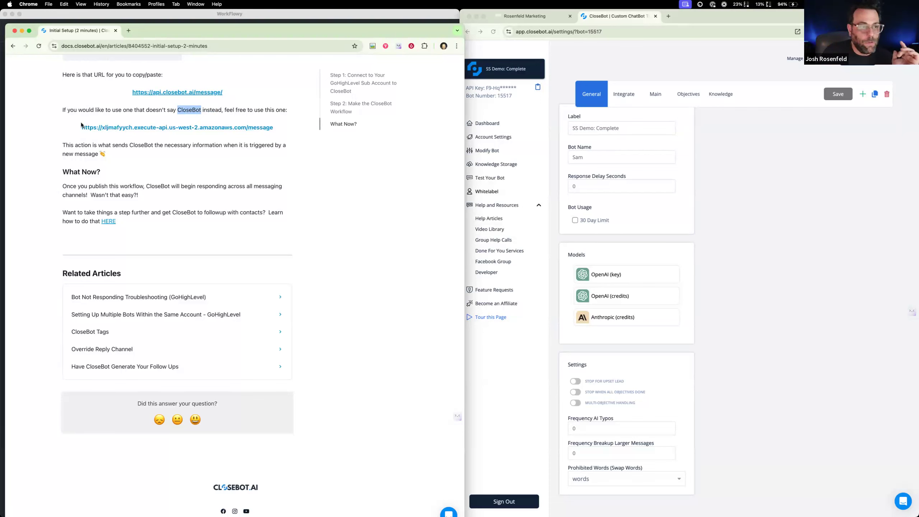
{"action": "left_click_drag", "start_coordinate": [80, 127], "coordinate": [274, 129]}
{"action": "key", "text": "super+c"}
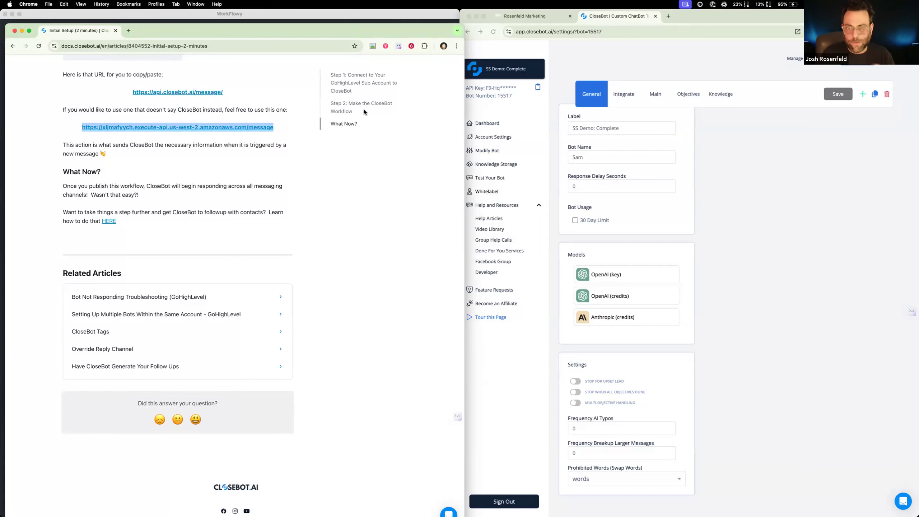
{"action": "left_click", "coordinate": [740, 145]}
{"action": "left_click", "coordinate": [543, 21]}
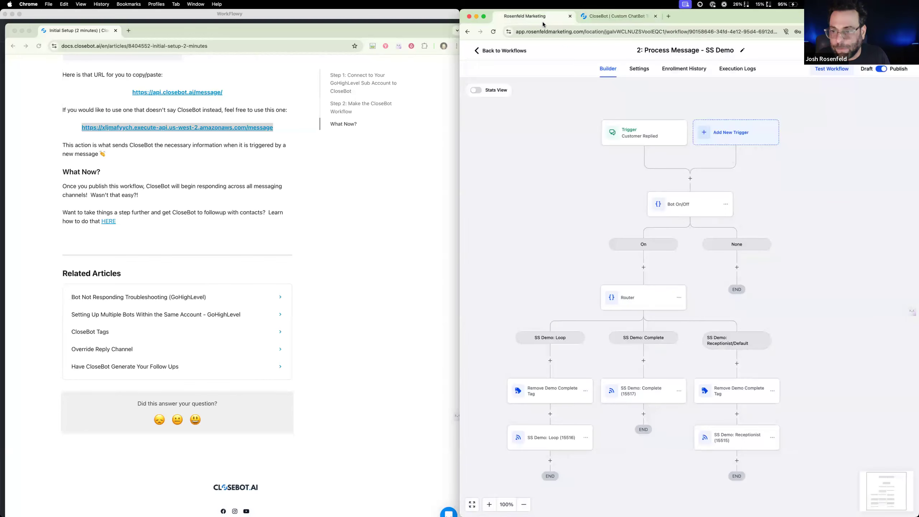
{"action": "scroll", "coordinate": [742, 361], "scroll_direction": "down", "scroll_amount": 2}
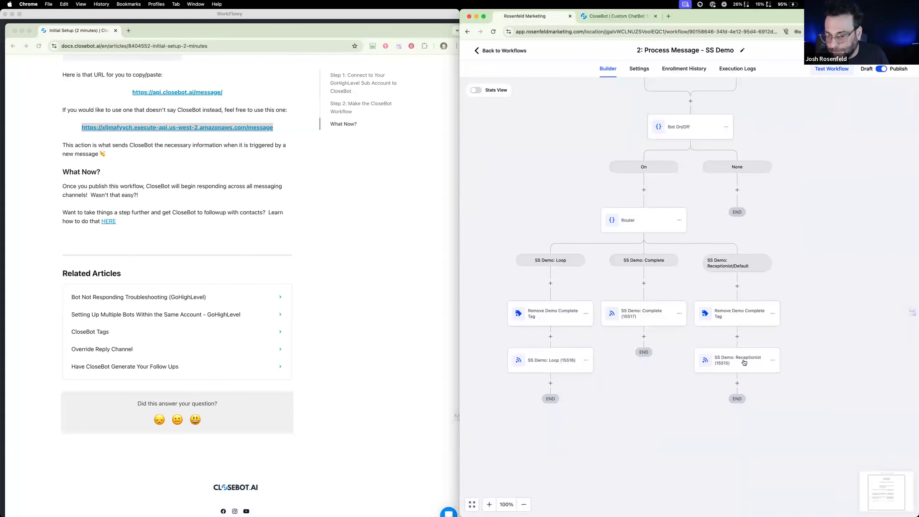
{"action": "left_click", "coordinate": [744, 362]}
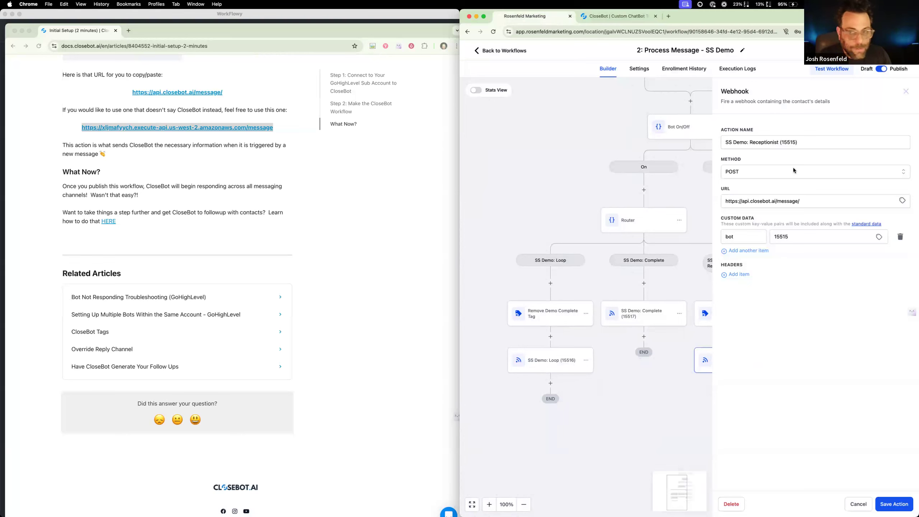
{"action": "triple_click", "coordinate": [797, 201]}
{"action": "key", "text": "super+v"}
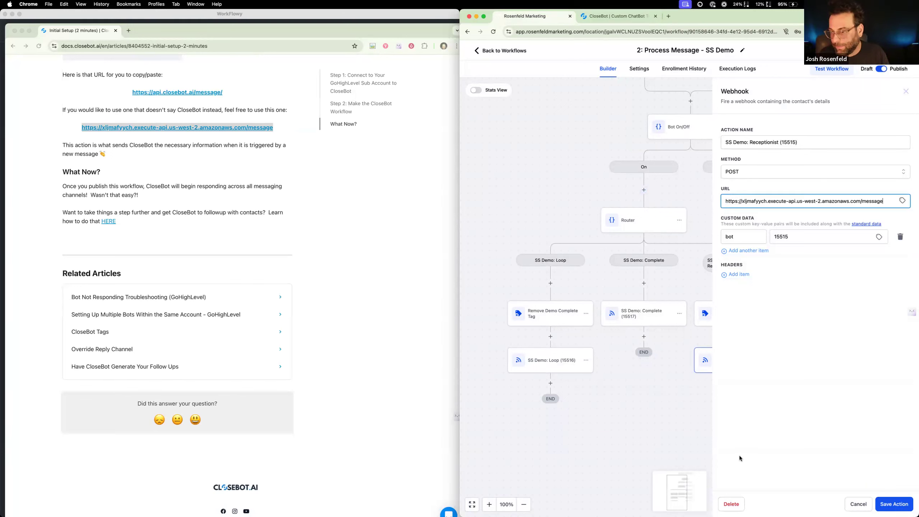
{"action": "left_click", "coordinate": [899, 507]}
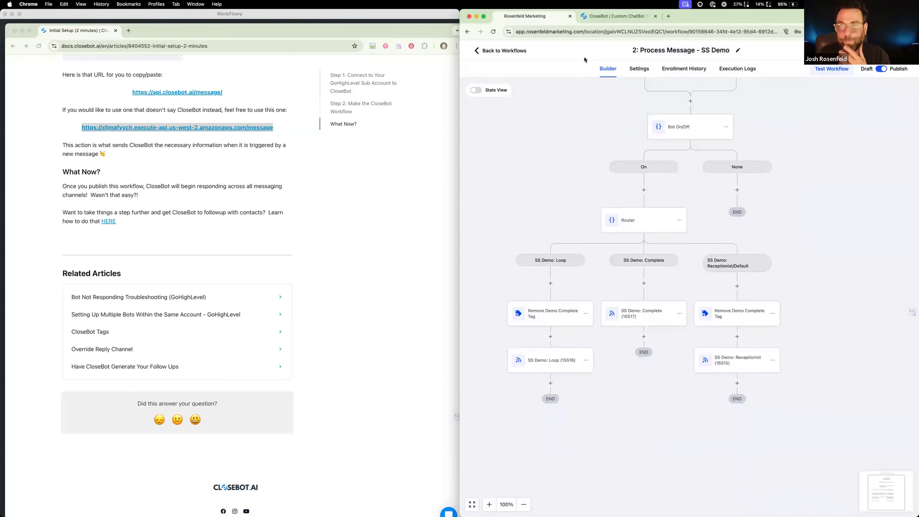
Close the Initial Setup article and switch the CloseBot settings to the bot 15515 - SS Demo: Receptionist
{"action": "left_click", "coordinate": [14, 30]}
{"action": "left_click", "coordinate": [629, 18]}
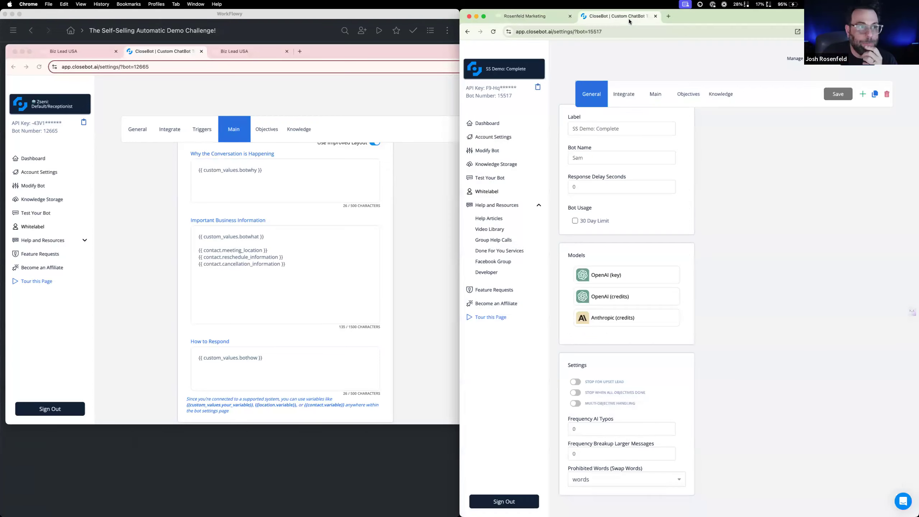
{"action": "left_click", "coordinate": [536, 69]}
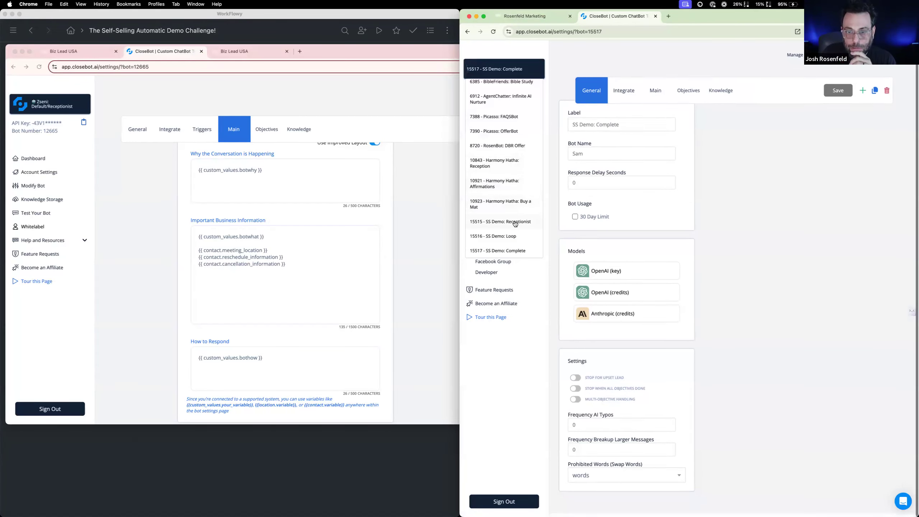
{"action": "left_click", "coordinate": [514, 222]}
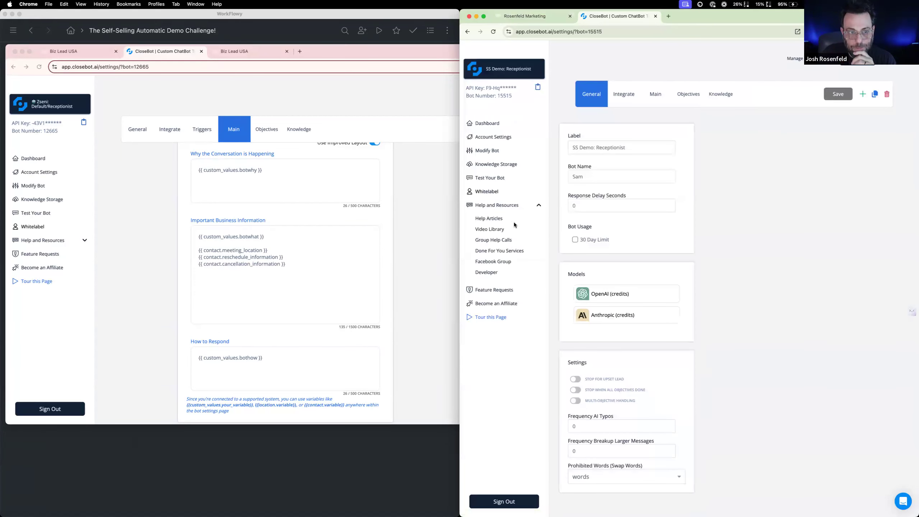
Connect the SS Demo: Receptionist bot to GoHighLevel, choosing the SS AutoDemo sub-account
{"action": "left_click", "coordinate": [624, 95]}
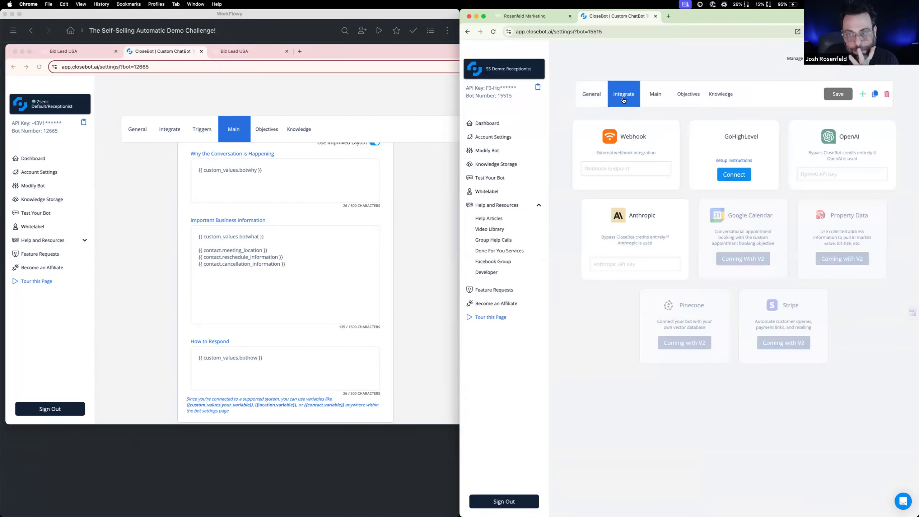
{"action": "left_click", "coordinate": [734, 174]}
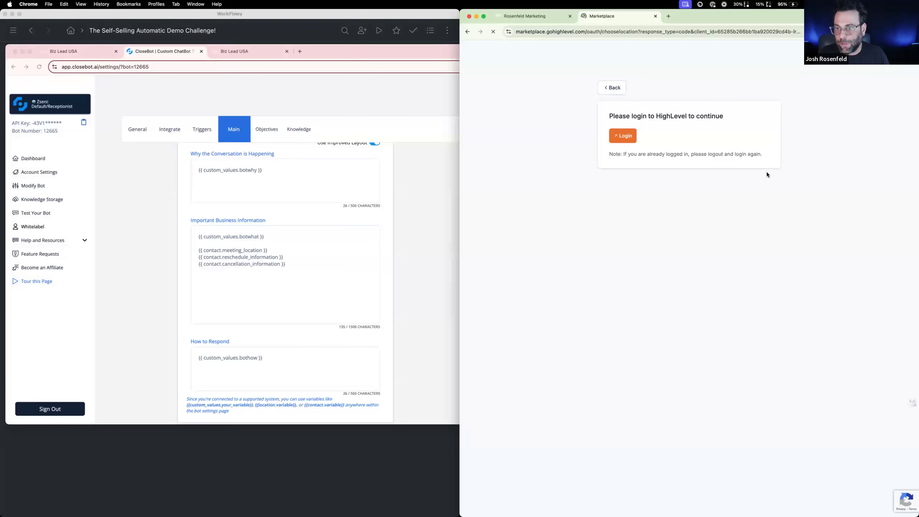
{"action": "left_click", "coordinate": [623, 138]}
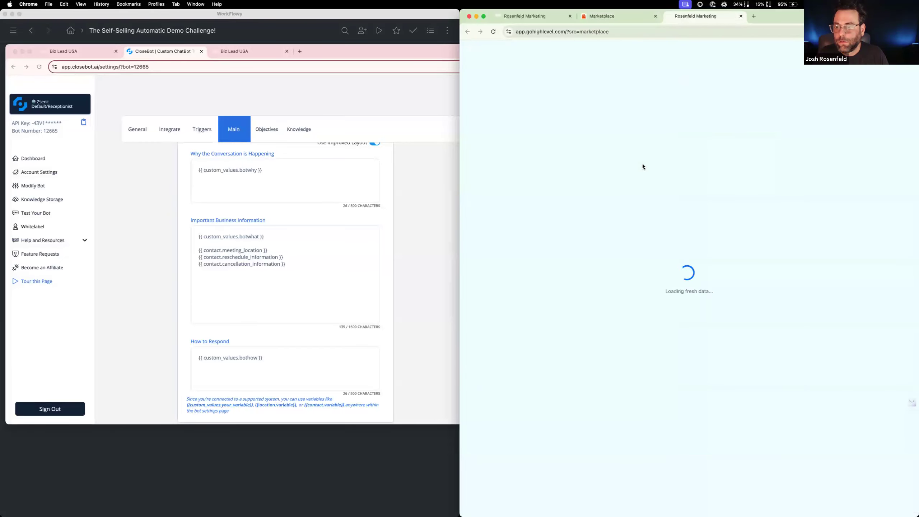
{"action": "left_click", "coordinate": [740, 16]}
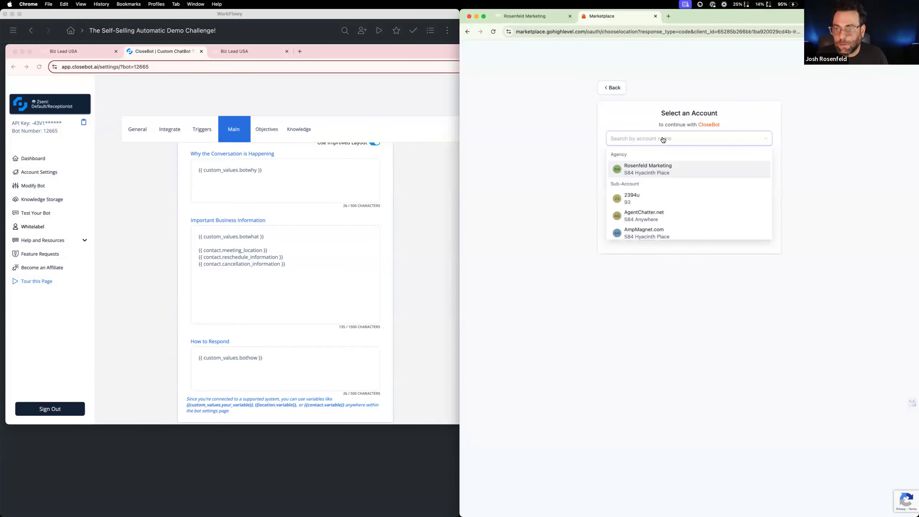
{"action": "type", "text": "ss"}
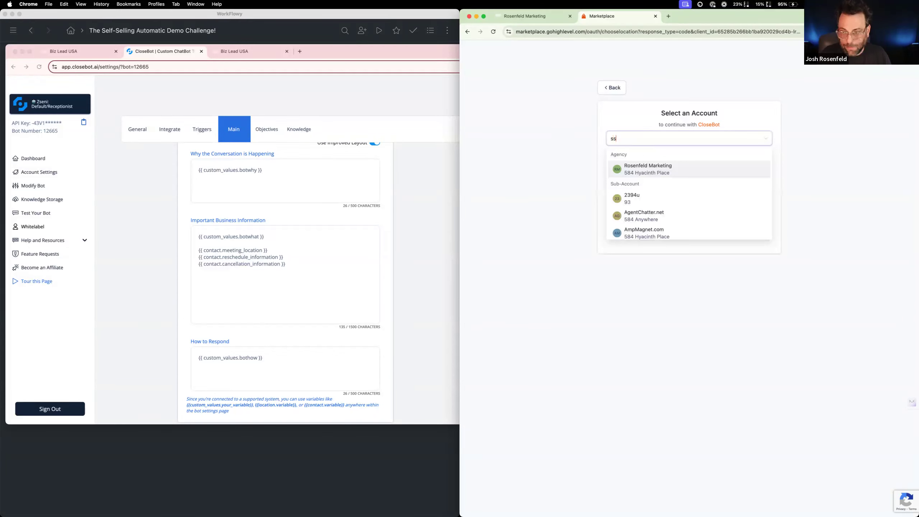
{"action": "type", "text": " d"}
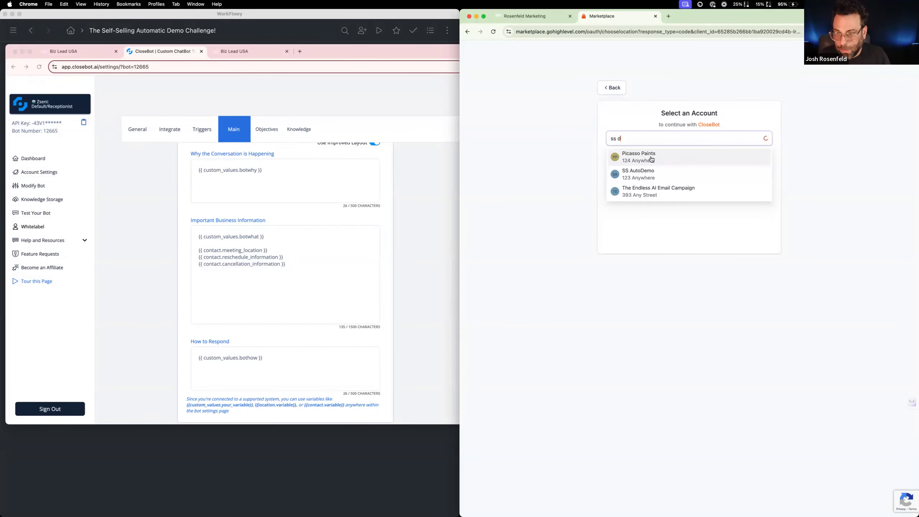
{"action": "left_click", "coordinate": [644, 173]}
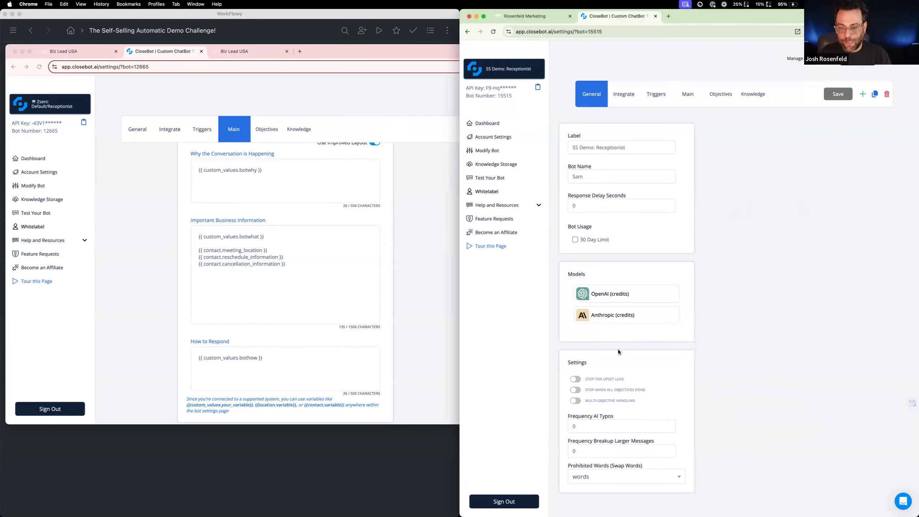
Make the reference bot's window taller and review the SS Demo: Receptionist bot's integration, auto-tagging and conversation settings
{"action": "left_click", "coordinate": [426, 413]}
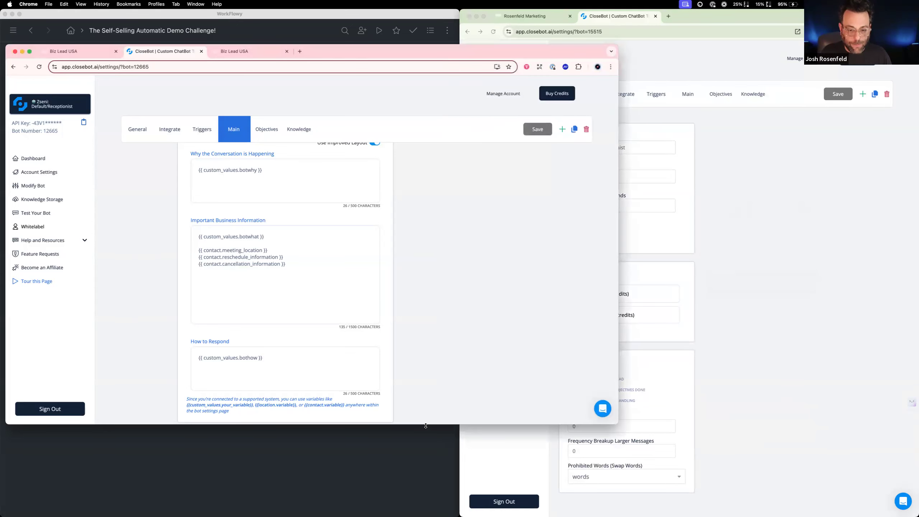
{"action": "left_click_drag", "start_coordinate": [426, 424], "coordinate": [426, 475]}
{"action": "left_click", "coordinate": [722, 396]}
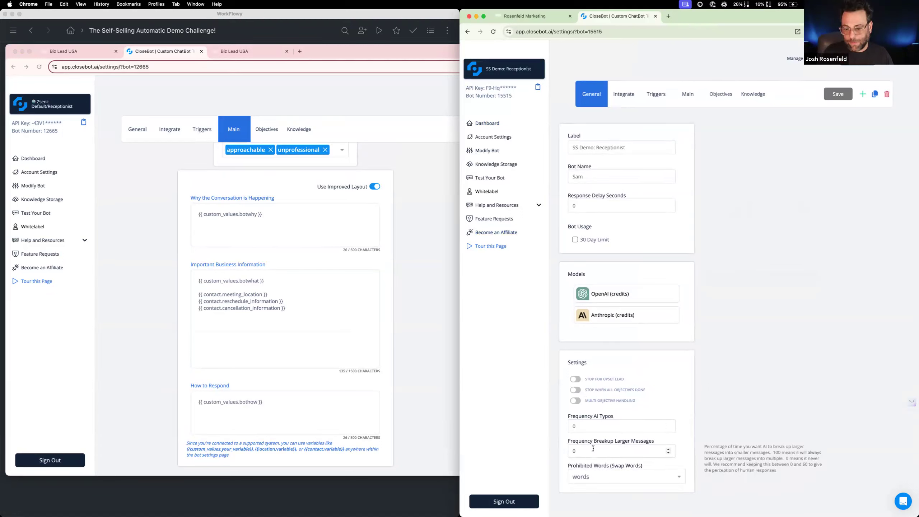
{"action": "left_click", "coordinate": [624, 94]}
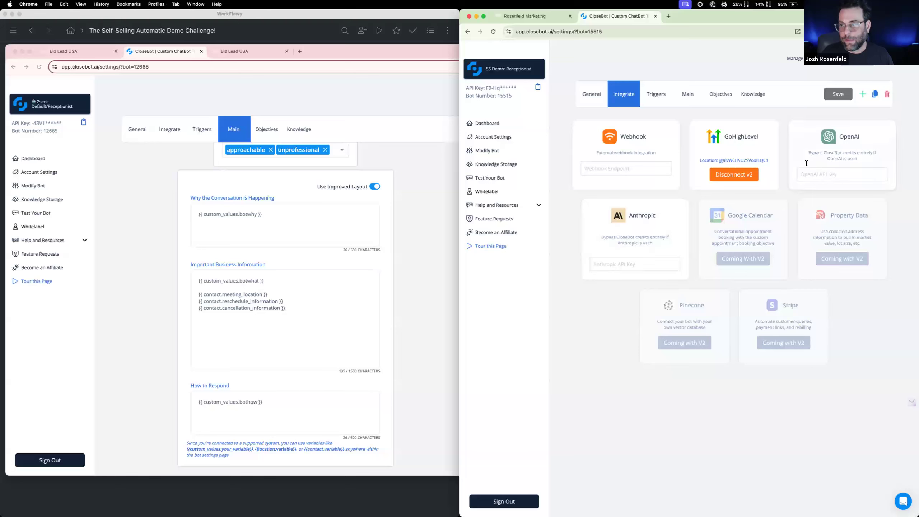
{"action": "left_click", "coordinate": [658, 96]}
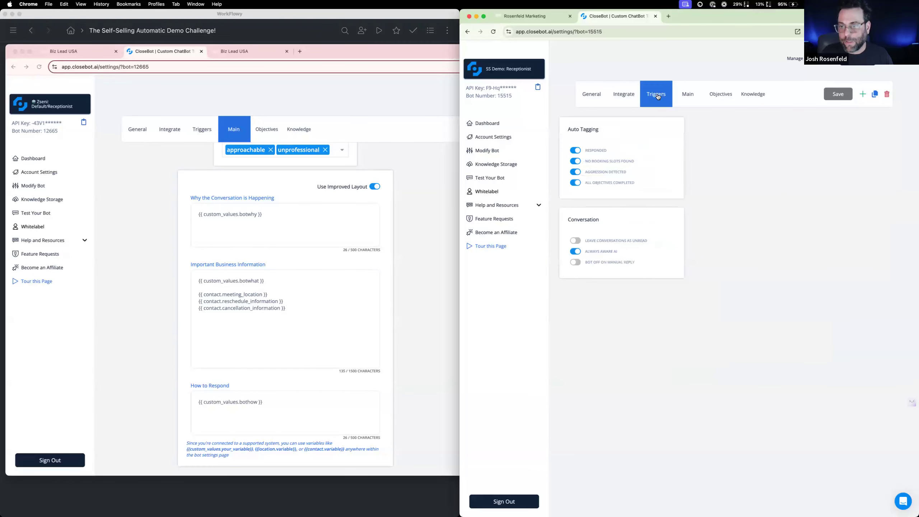
{"action": "mouse_move", "coordinate": [592, 251]}
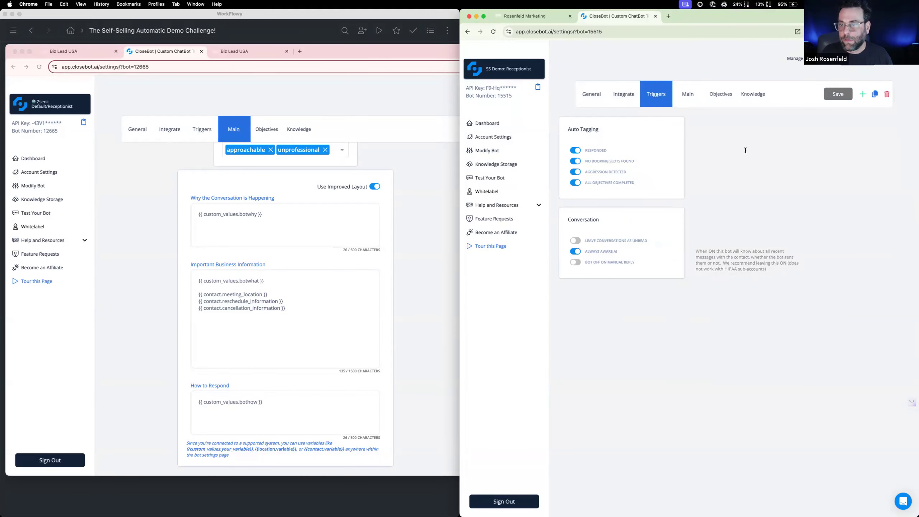
Replace the educated voice with unprofessional in the SS Demo: Receptionist bot's Bot Voice, keeping approachable as in the reference bot
{"action": "left_click", "coordinate": [690, 96]}
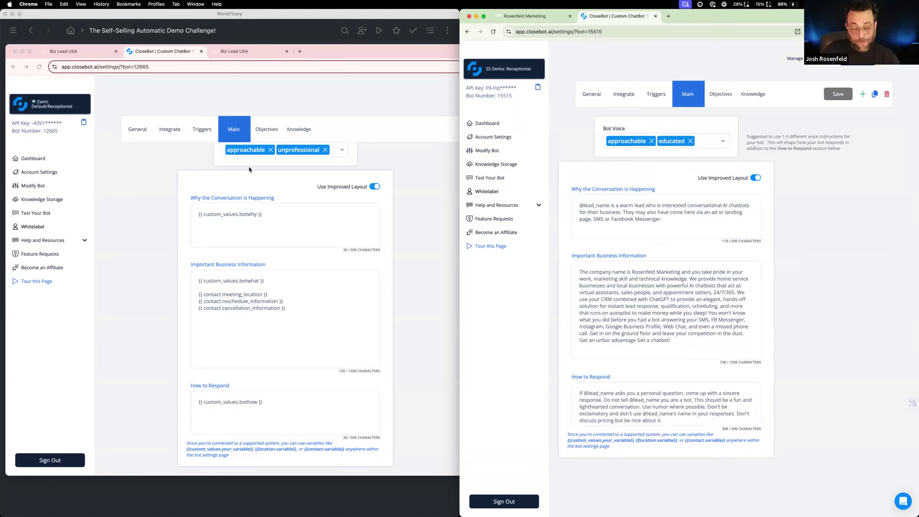
{"action": "scroll", "coordinate": [270, 165], "scroll_direction": "up", "scroll_amount": 2}
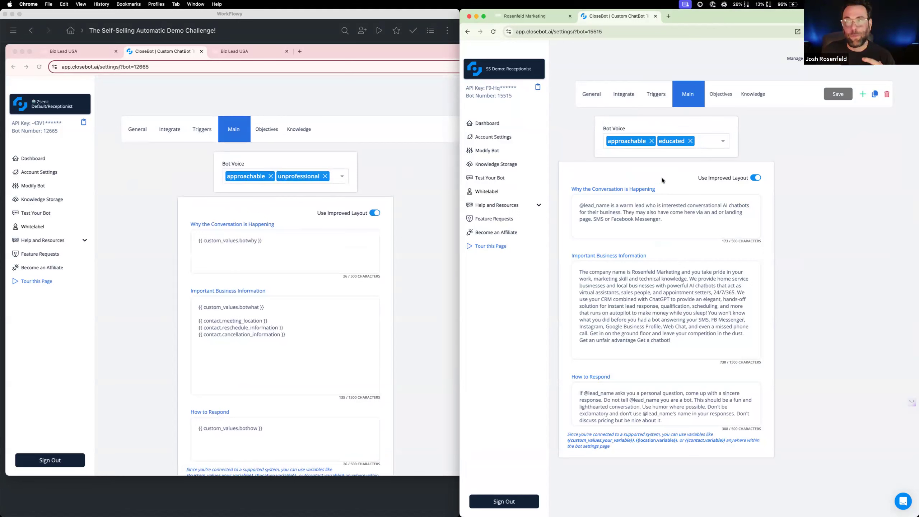
{"action": "left_click", "coordinate": [692, 141]}
{"action": "type", "text": "un"}
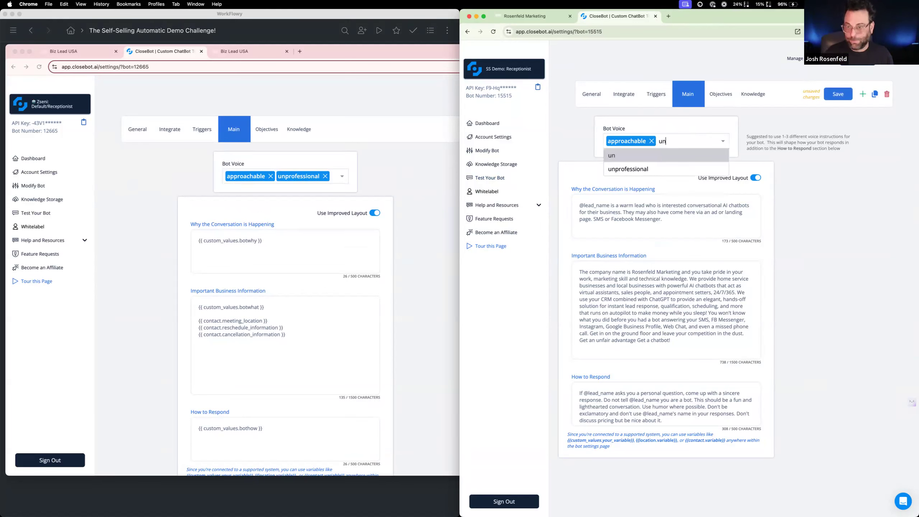
{"action": "left_click", "coordinate": [682, 167]}
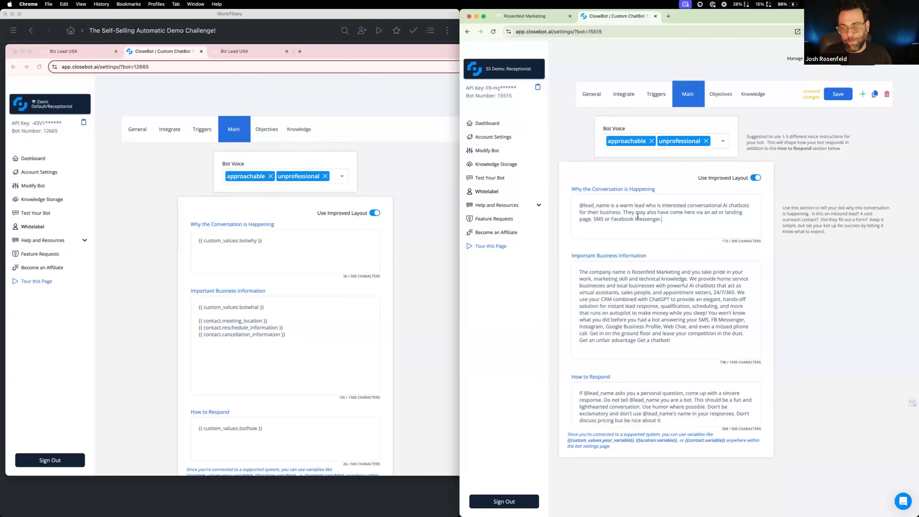
Open the Custom Values settings of the reference Zseni.AI account and reload the page so the list loads
{"action": "left_click_drag", "start_coordinate": [662, 220], "coordinate": [567, 201]}
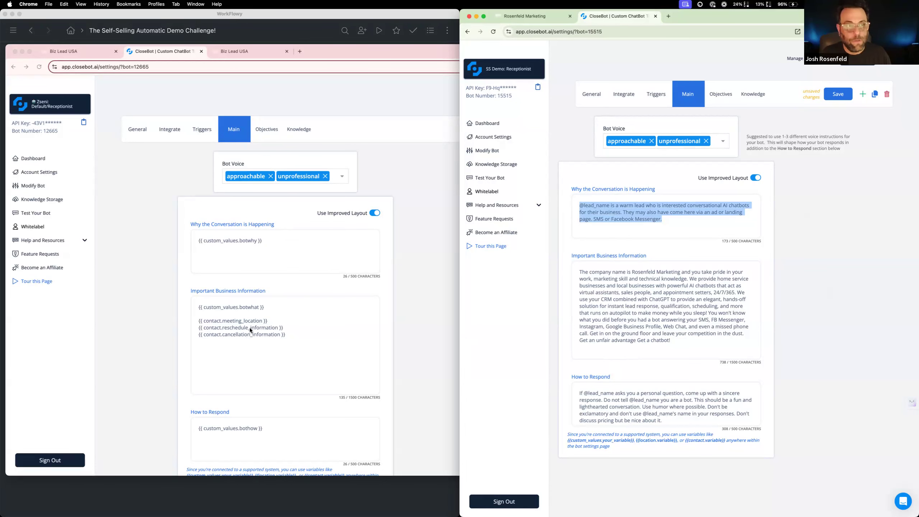
{"action": "left_click", "coordinate": [242, 51]}
{"action": "left_click", "coordinate": [77, 54]}
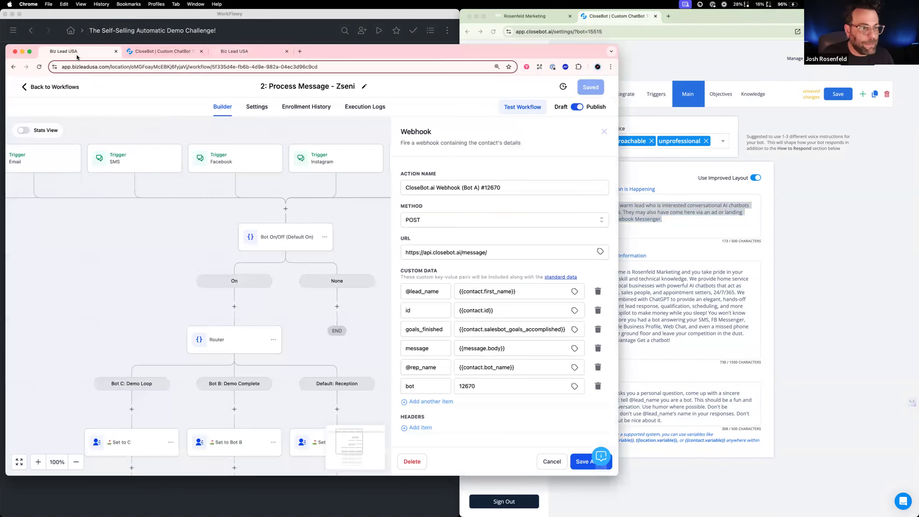
{"action": "left_click", "coordinate": [220, 50]}
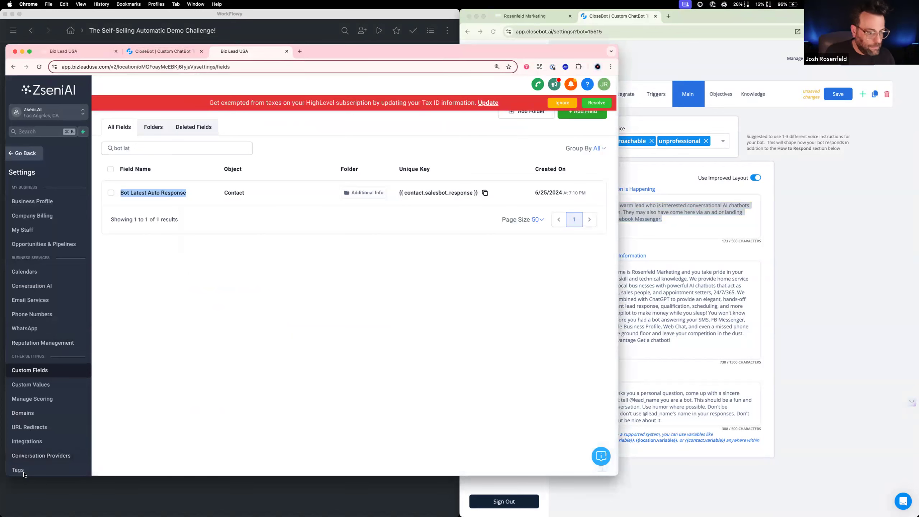
{"action": "left_click", "coordinate": [48, 385]}
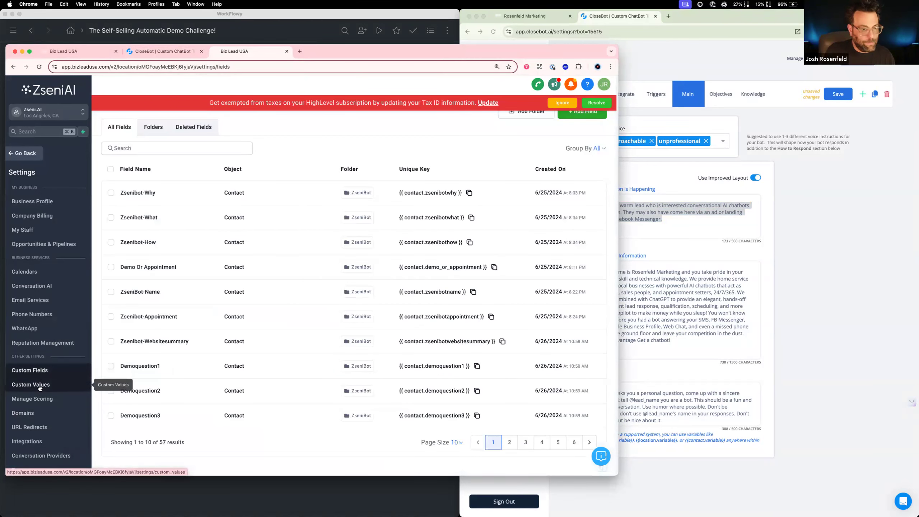
{"action": "left_click", "coordinate": [40, 388]}
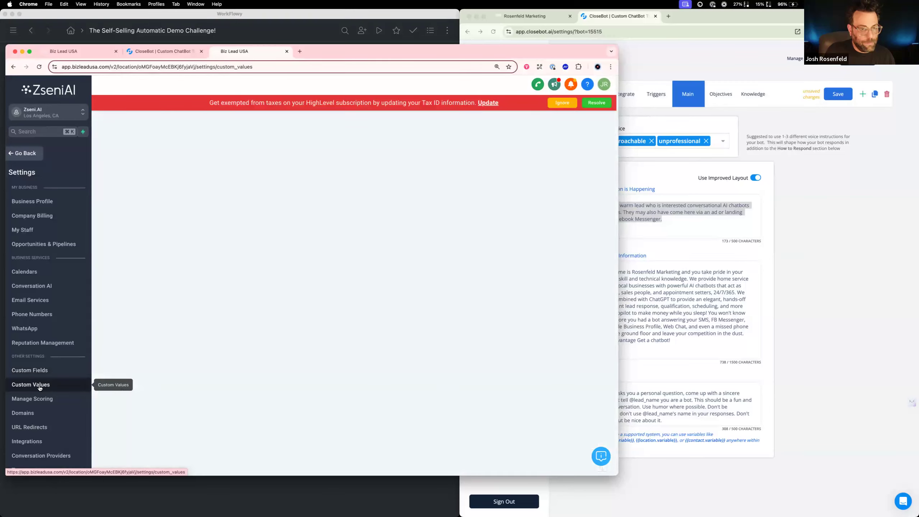
{"action": "left_click", "coordinate": [563, 103]}
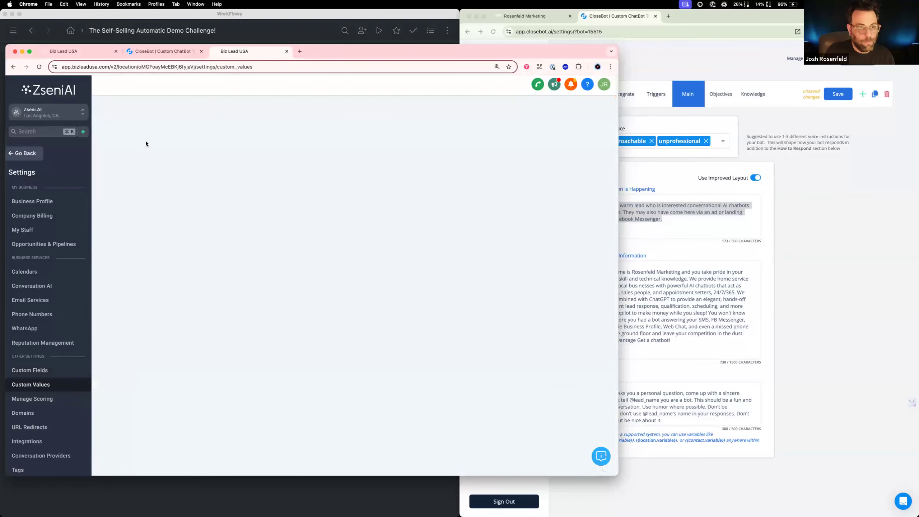
{"action": "left_click", "coordinate": [39, 67]}
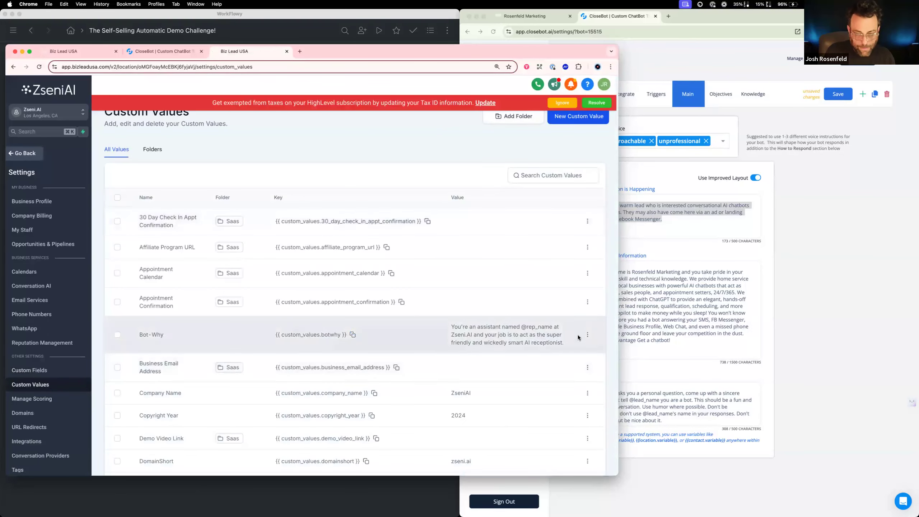
Replace the SS Demo: Receptionist bot's Why the Conversation is Happening text with the reference account's Bot-Why custom value
{"action": "left_click_drag", "start_coordinate": [566, 343], "coordinate": [452, 331]}
{"action": "key", "text": "cmd+c"}
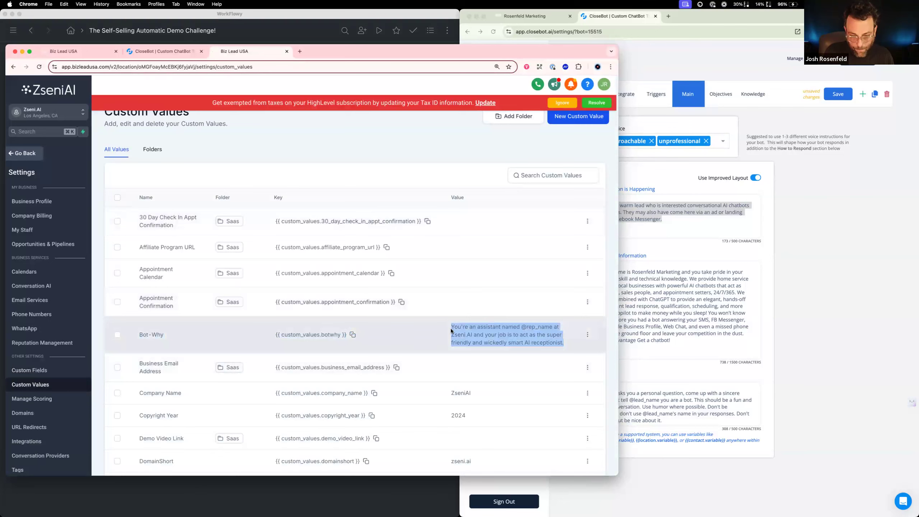
{"action": "left_click", "coordinate": [622, 232]}
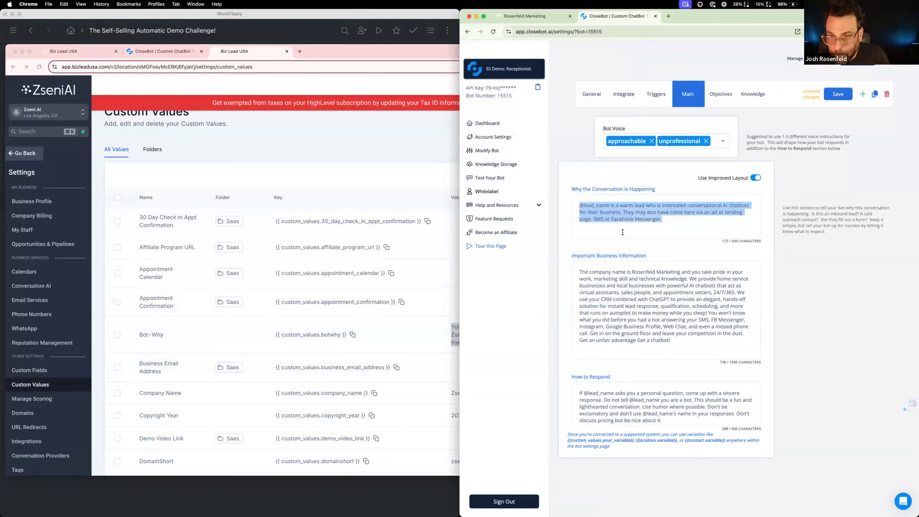
{"action": "key", "text": "cmd+v"}
{"action": "left_click_drag", "start_coordinate": [643, 206], "coordinate": [671, 206]}
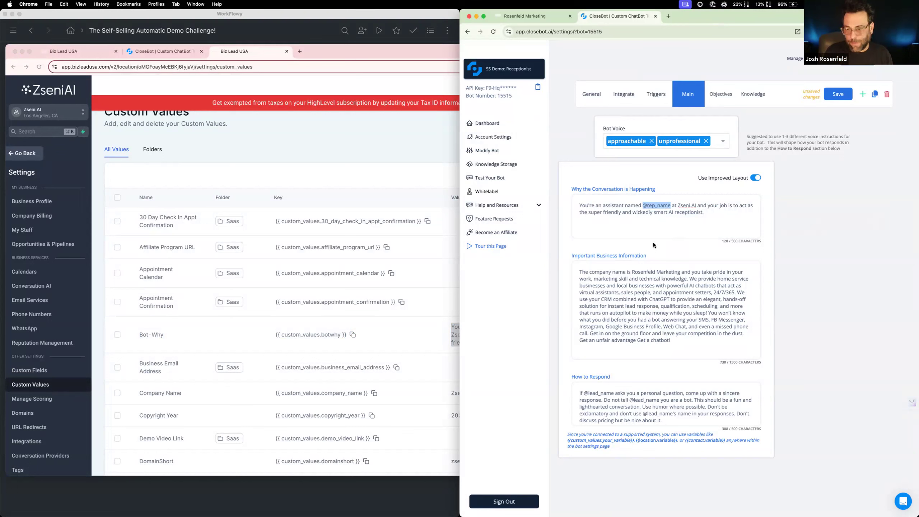
{"action": "type", "text": "SAm"}
{"action": "key", "text": "BackSpace"}
{"action": "key", "text": "BackSpace"}
{"action": "type", "text": "am"}
Replace Zseni.AI in Why the Conversation is Happening with Acme AI, trying Acme Rent-a-Center first
{"action": "left_click_drag", "start_coordinate": [659, 206], "coordinate": [679, 205]}
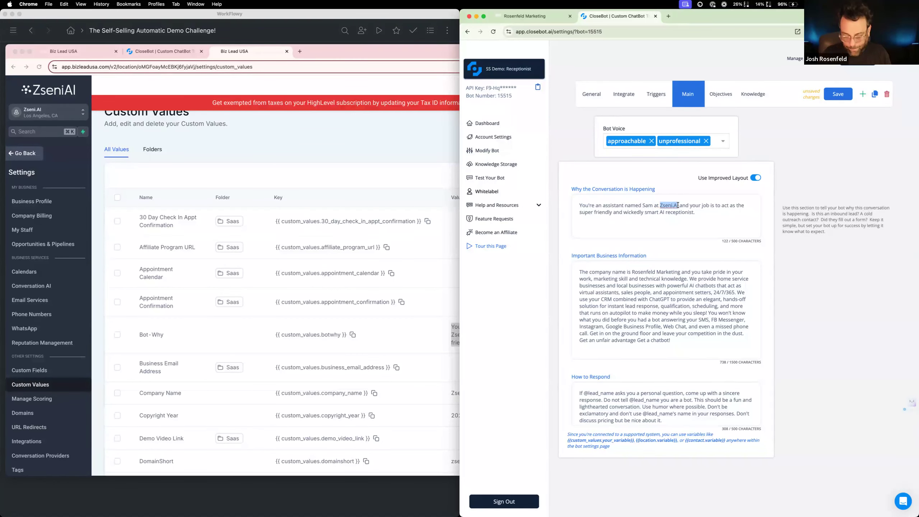
{"action": "type", "text": "Acme R"}
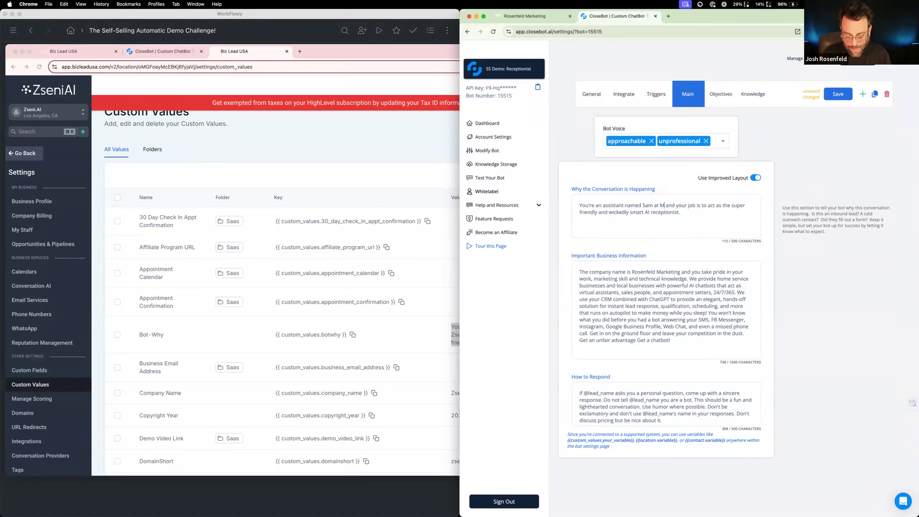
{"action": "type", "text": "ent-a-"}
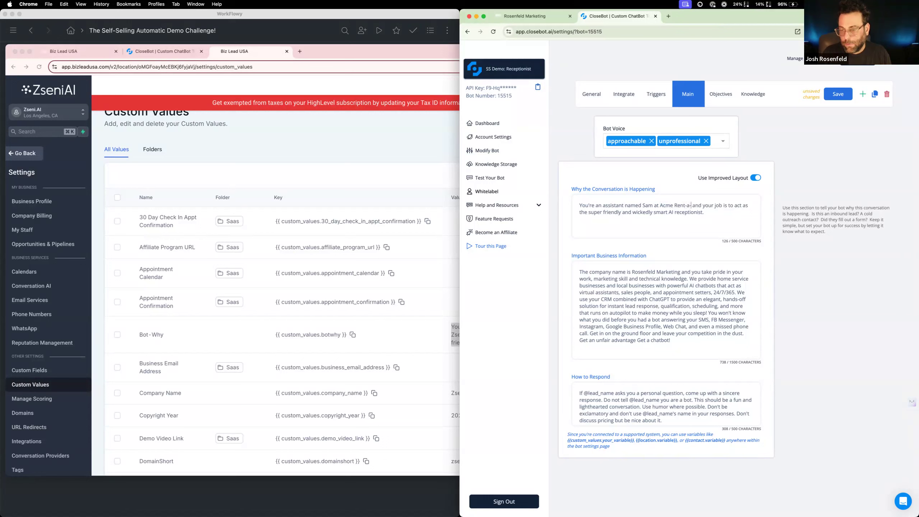
{"action": "type", "text": "Center"}
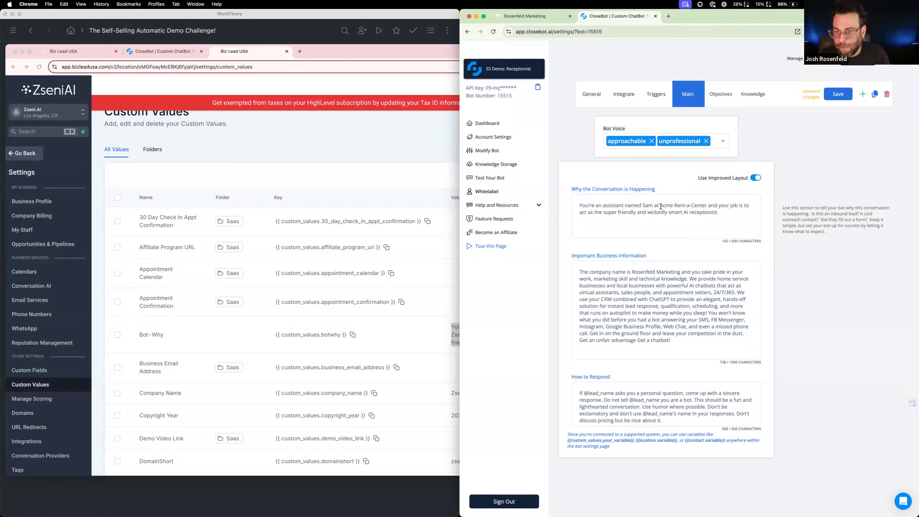
{"action": "left_click_drag", "start_coordinate": [675, 205], "coordinate": [707, 208]}
{"action": "type", "text": "AI"}
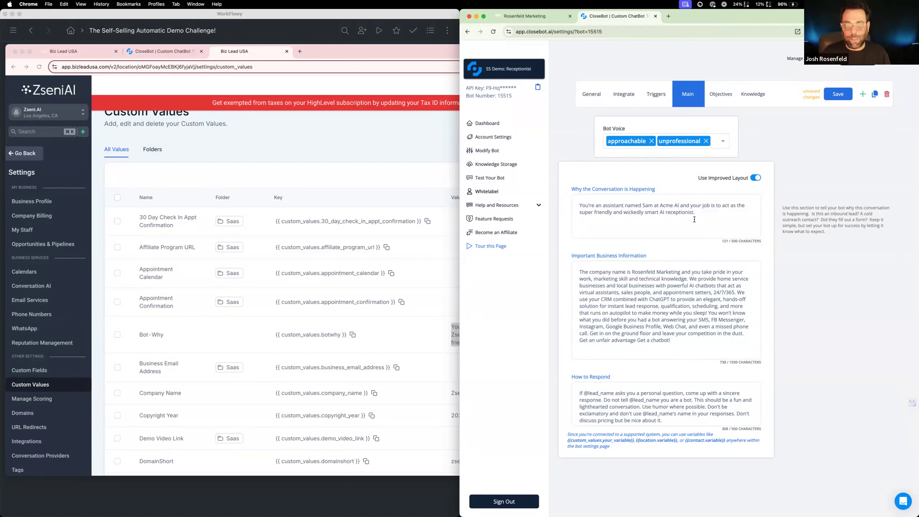
Clear the existing Rosenfeld Marketing text from the bot's Important Business Information
{"action": "left_click", "coordinate": [666, 322]}
{"action": "left_click_drag", "start_coordinate": [677, 337], "coordinate": [576, 271]}
{"action": "key", "text": "BackSpace"}
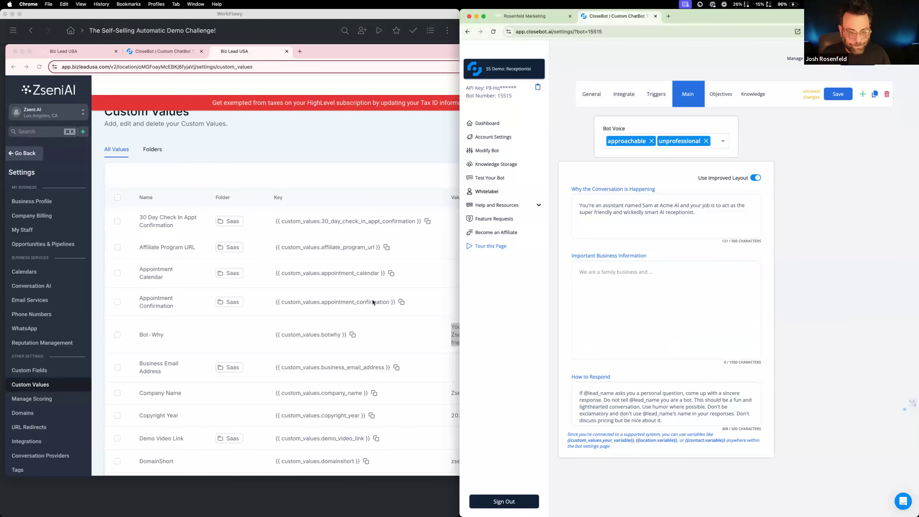
List 50 custom values per page in the reference account and copy the bot-what value into the bot's Important Business Information
{"action": "left_click", "coordinate": [372, 300]}
{"action": "scroll", "coordinate": [400, 314], "scroll_direction": "down", "scroll_amount": 2}
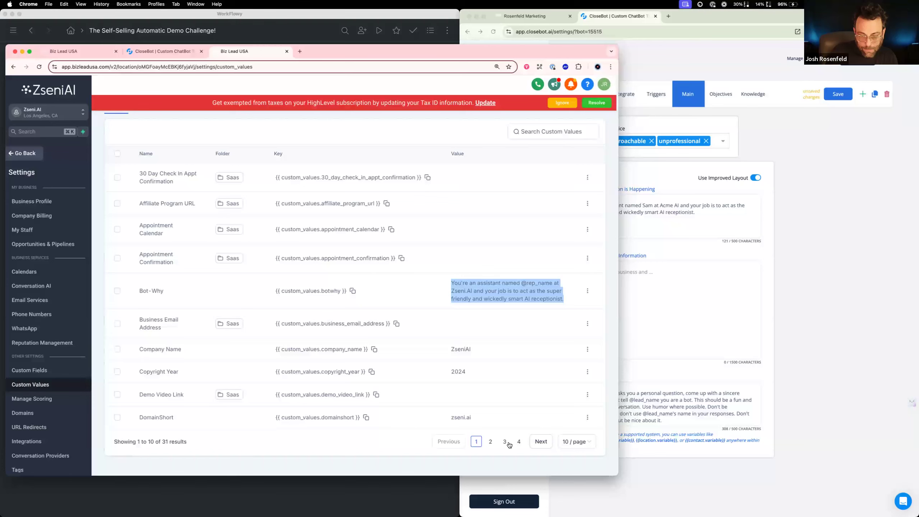
{"action": "left_click", "coordinate": [577, 441]}
{"action": "left_click", "coordinate": [573, 411]}
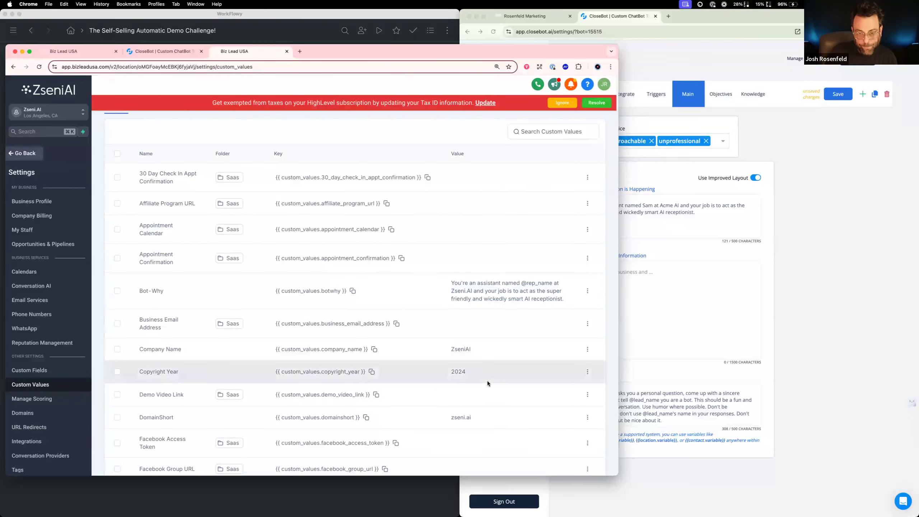
{"action": "scroll", "coordinate": [487, 381], "scroll_direction": "down", "scroll_amount": 14}
{"action": "scroll", "coordinate": [487, 381], "scroll_direction": "down", "scroll_amount": 4}
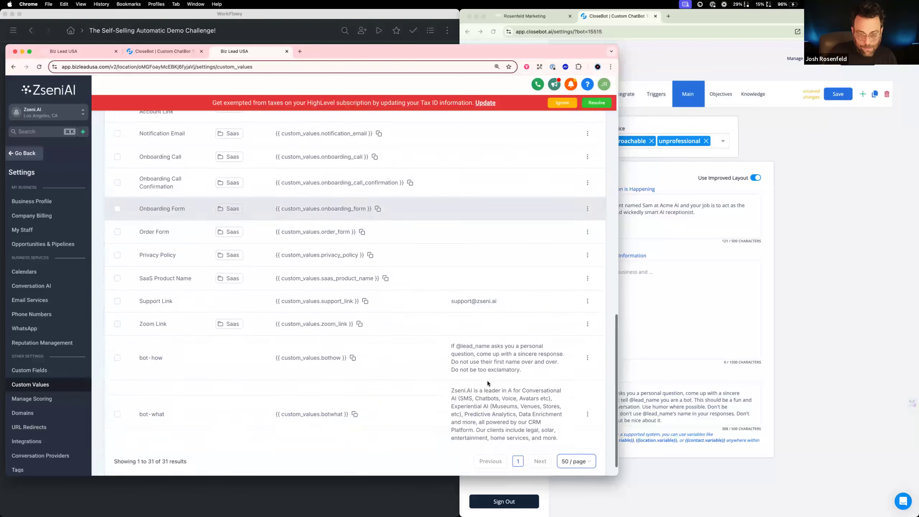
{"action": "mouse_move", "coordinate": [561, 419]}
{"action": "left_mouse_down"}
{"action": "mouse_move", "coordinate": [459, 371]}
{"action": "mouse_move", "coordinate": [561, 418]}
{"action": "left_mouse_up"}
{"action": "key", "text": "super+c"}
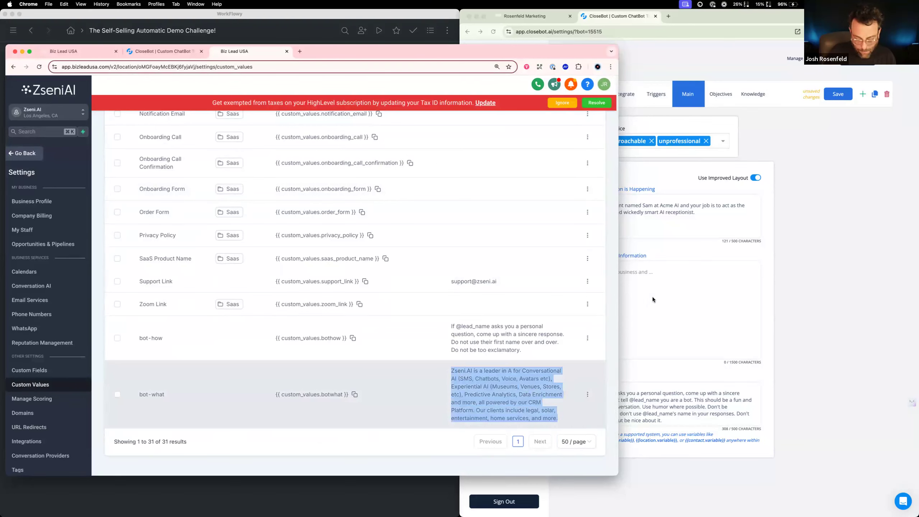
{"action": "left_click", "coordinate": [655, 272]}
{"action": "key", "text": "super+v"}
Write the company name as AcmeAI in both bot texts and correct "leader in A" to "leader in AI" in Important Business Information
{"action": "left_click_drag", "start_coordinate": [601, 272], "coordinate": [545, 269]}
{"action": "type", "text": "Acme"}
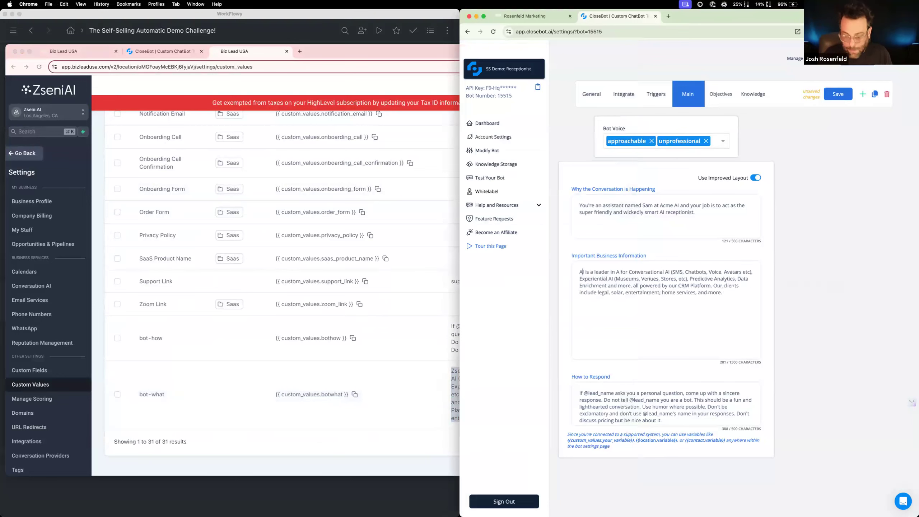
{"action": "type", "text": " A"}
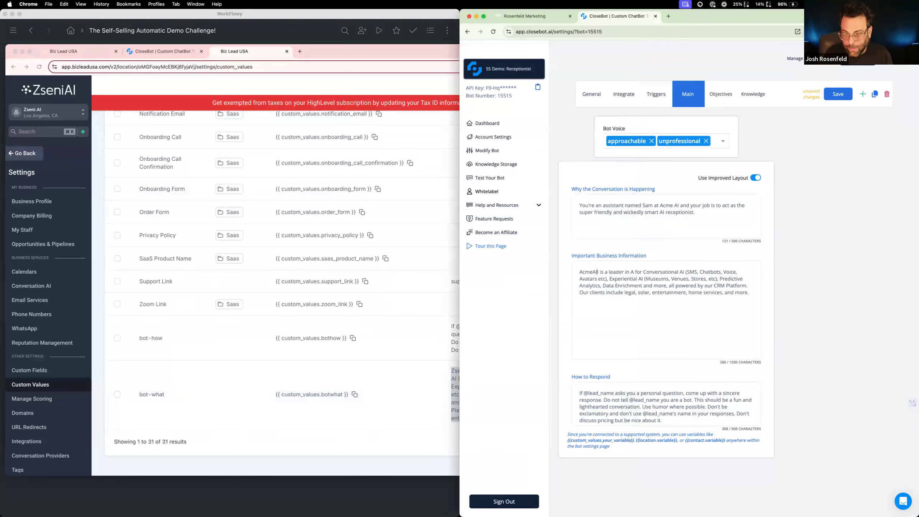
{"action": "left_click", "coordinate": [599, 268]}
{"action": "key", "text": "BackSpace"}
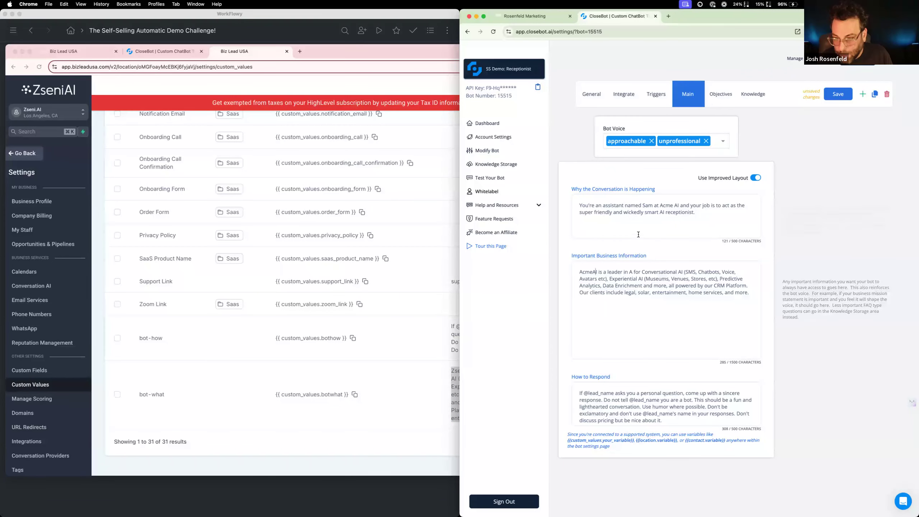
{"action": "left_click", "coordinate": [673, 205]}
{"action": "key", "text": "BackSpace"}
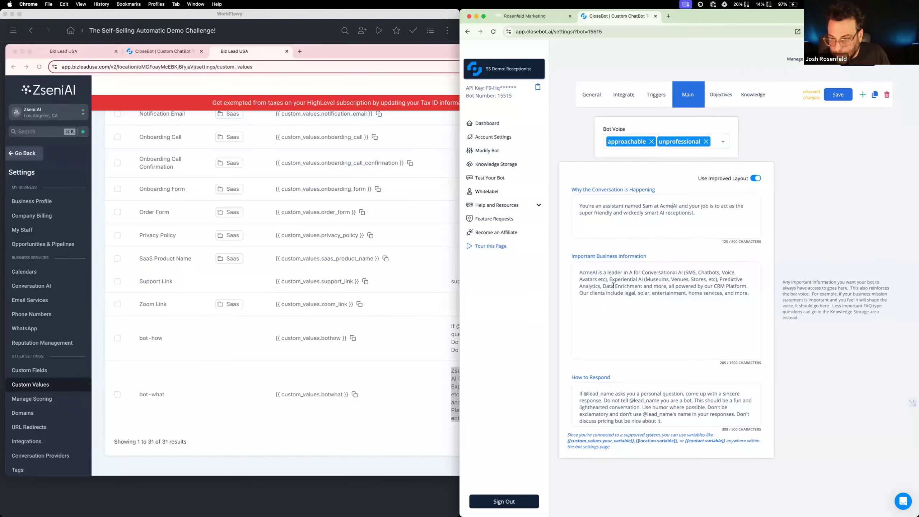
{"action": "left_click", "coordinate": [633, 272]}
{"action": "type", "text": "I"}
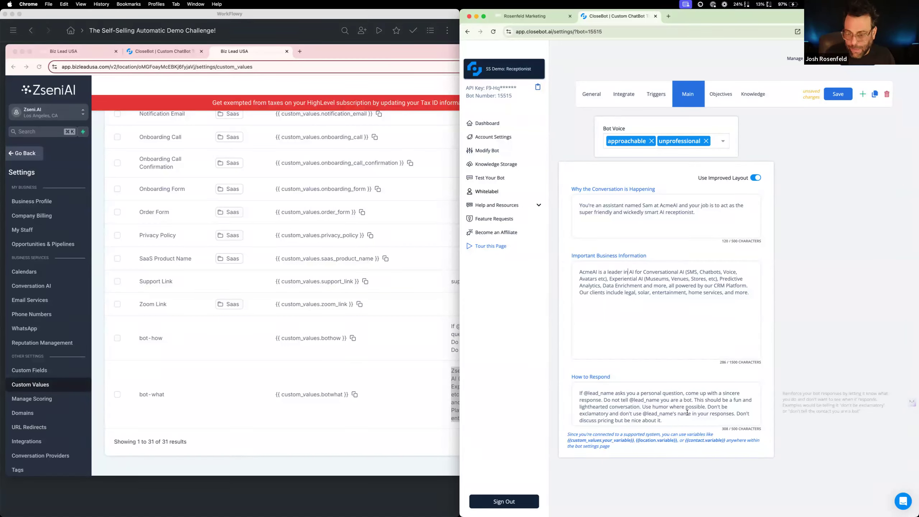
Replace the bot's How to Respond text with the reference account's bot-how custom value
{"action": "left_click", "coordinate": [356, 381]}
{"action": "left_click_drag", "start_coordinate": [524, 349], "coordinate": [445, 325]}
{"action": "key", "text": "super+c"}
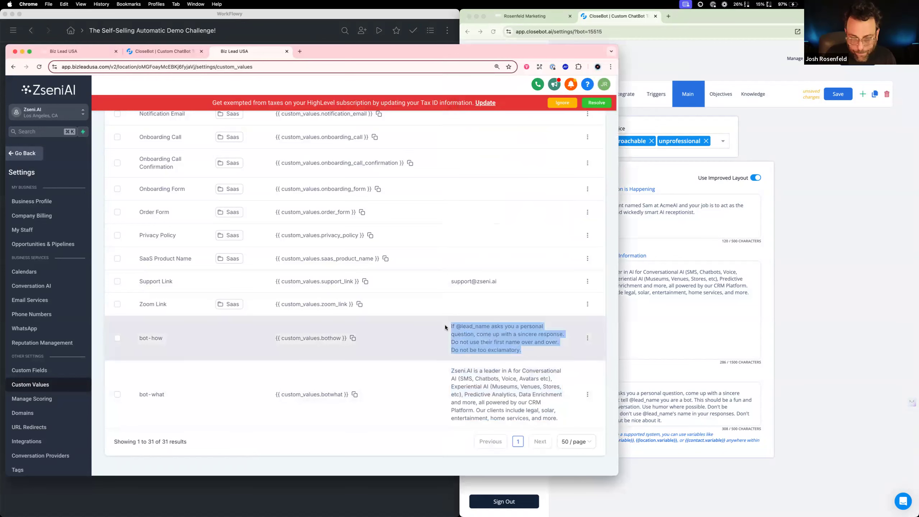
{"action": "left_click", "coordinate": [669, 425]}
{"action": "key", "text": "super+a"}
{"action": "key", "text": "super+v"}
{"action": "left_click_drag", "start_coordinate": [584, 392], "coordinate": [614, 393]}
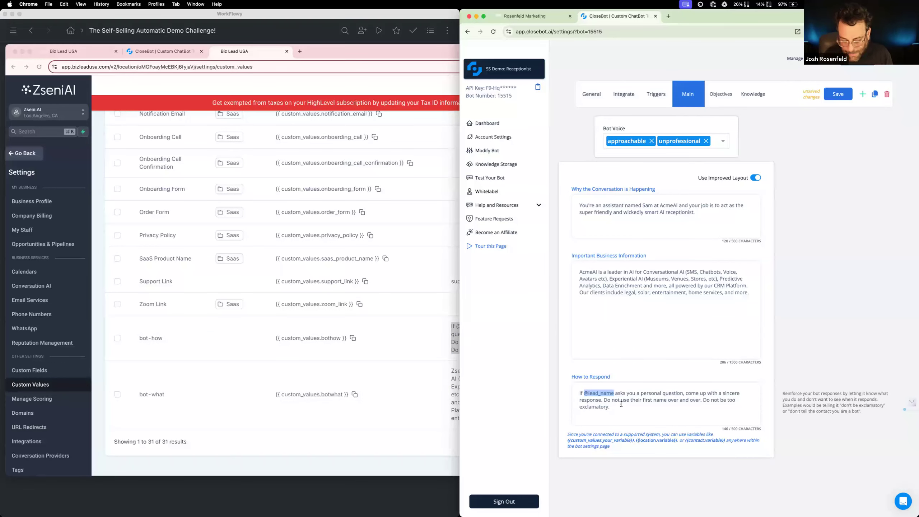
{"action": "type", "text": "the lead"}
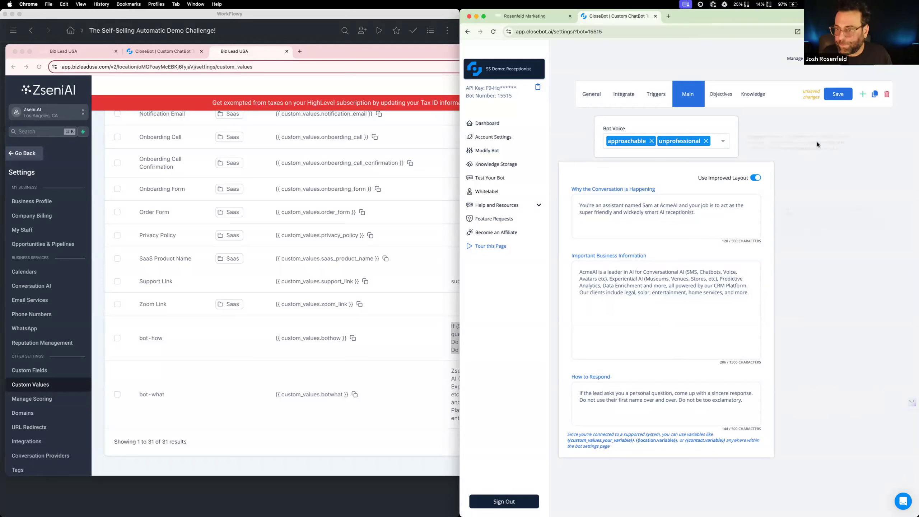
{"action": "left_click", "coordinate": [837, 95]}
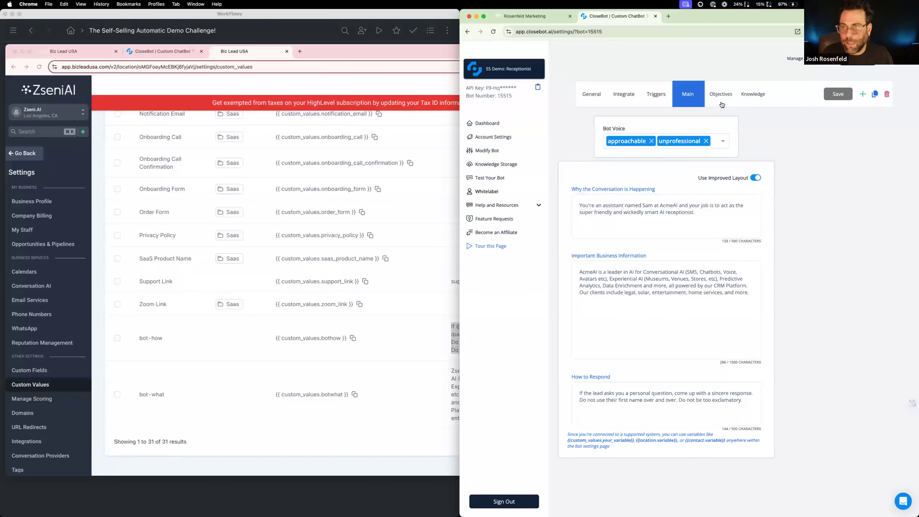
Open two more copies of the SS Demo: Receptionist settings page in a separate browser window
{"action": "right_click", "coordinate": [635, 15]}
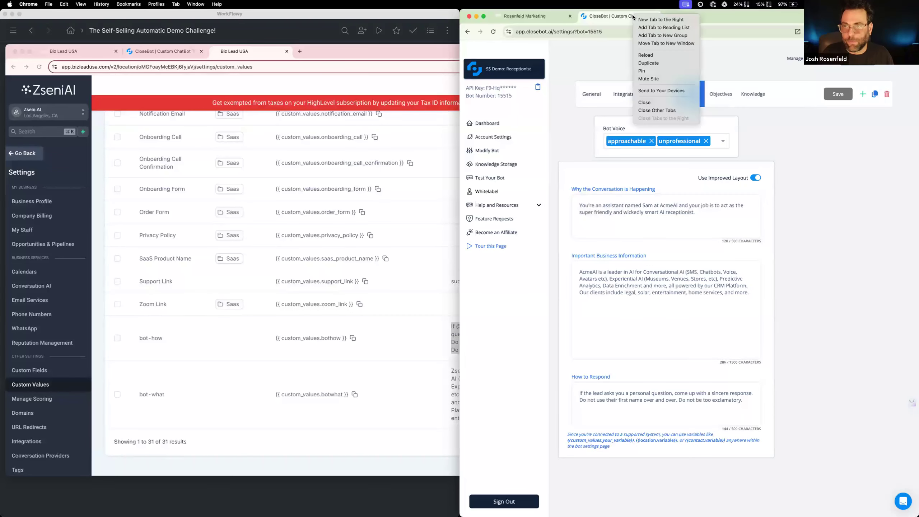
{"action": "left_click", "coordinate": [645, 54]}
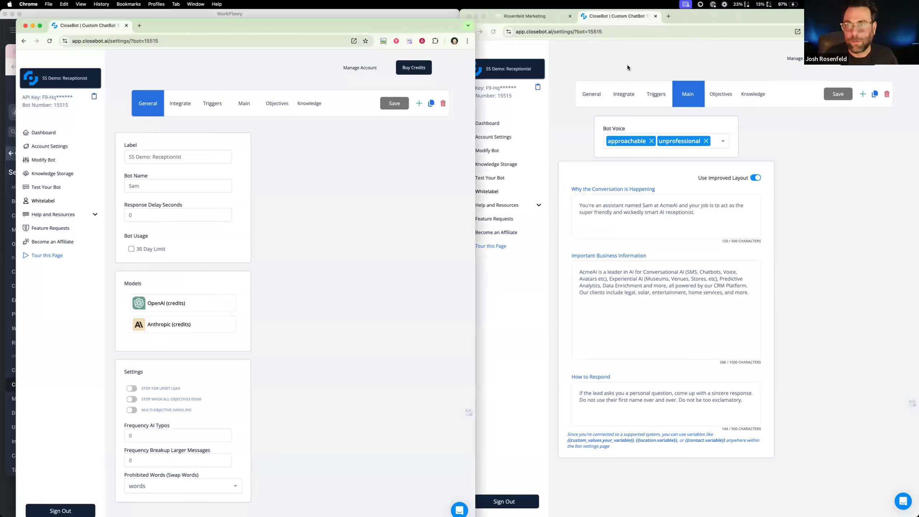
{"action": "right_click", "coordinate": [100, 22]}
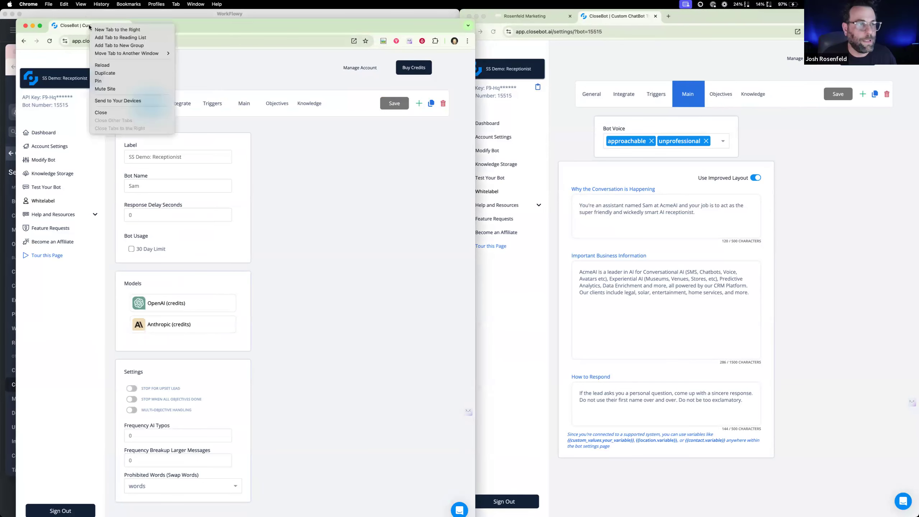
{"action": "left_click", "coordinate": [128, 70]}
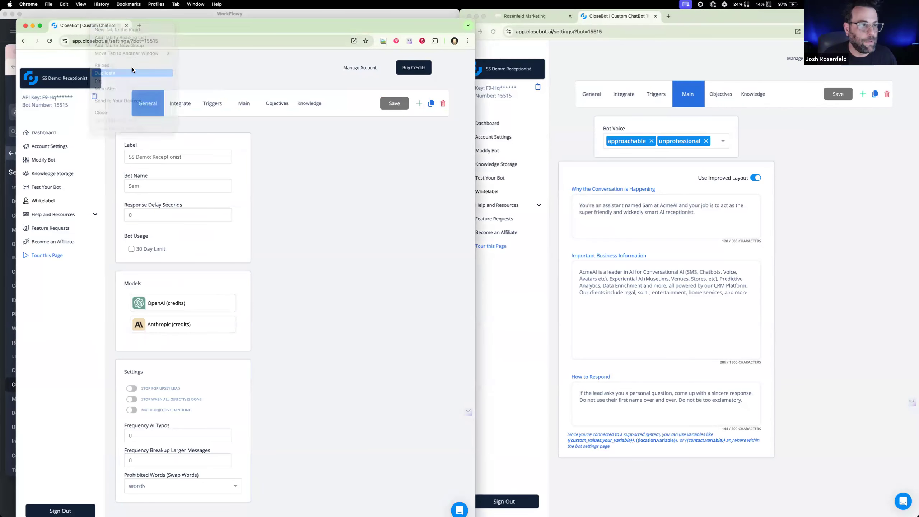
Load the SS Demo: Loop bot in the first duplicate settings page and the SS Demo: Complete bot in the second
{"action": "left_click", "coordinate": [92, 26]}
{"action": "left_click", "coordinate": [93, 79]}
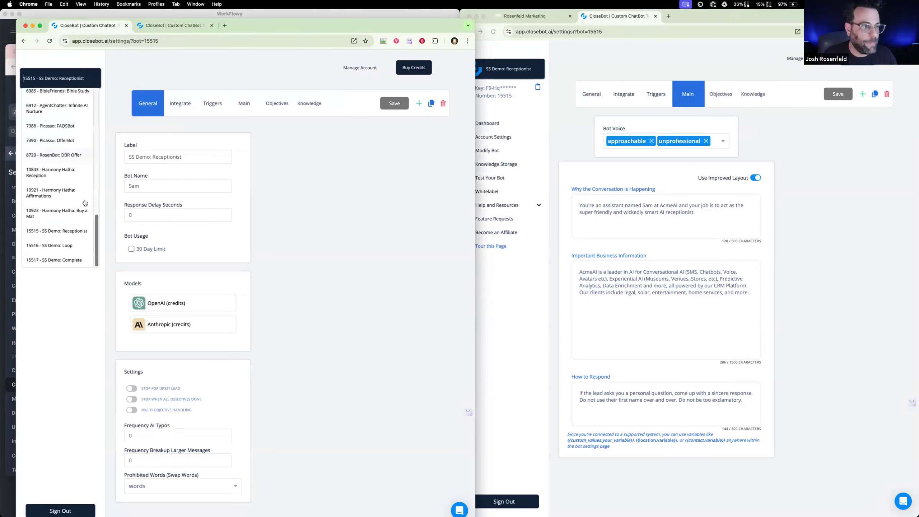
{"action": "left_click", "coordinate": [76, 254]}
{"action": "left_click", "coordinate": [182, 29]}
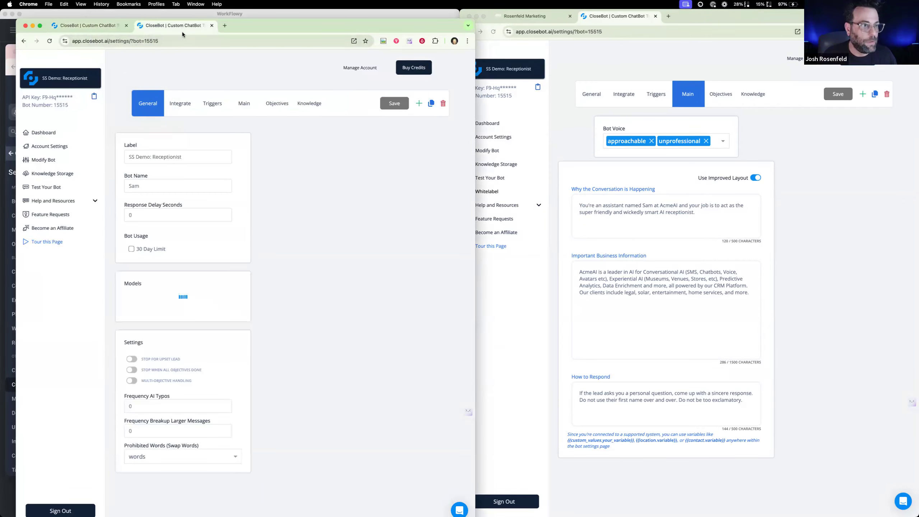
{"action": "left_click", "coordinate": [90, 78]}
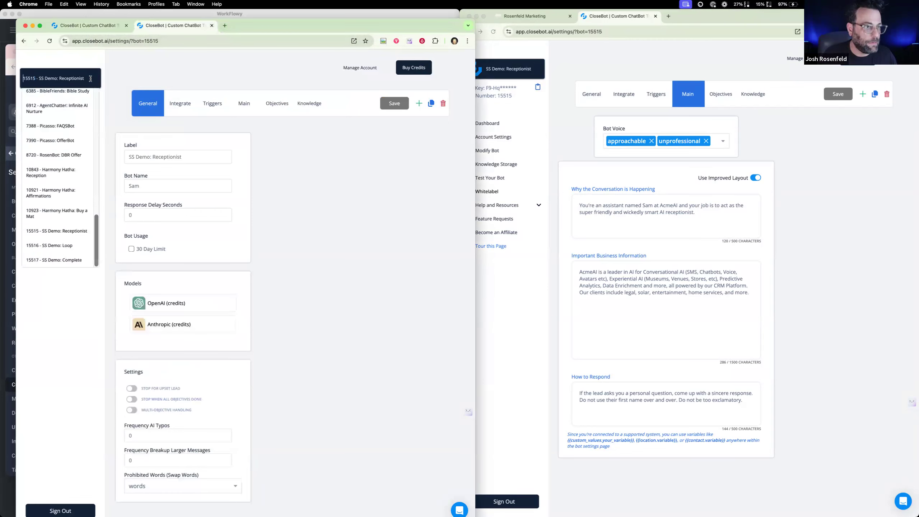
{"action": "left_click", "coordinate": [69, 260]}
{"action": "left_click_drag", "start_coordinate": [307, 27], "coordinate": [457, 31]}
Open the main settings of the reference bot Zseni: Bot C - Demo Loop and copy its Why the Conversation is Happening text
{"action": "left_click", "coordinate": [105, 152]}
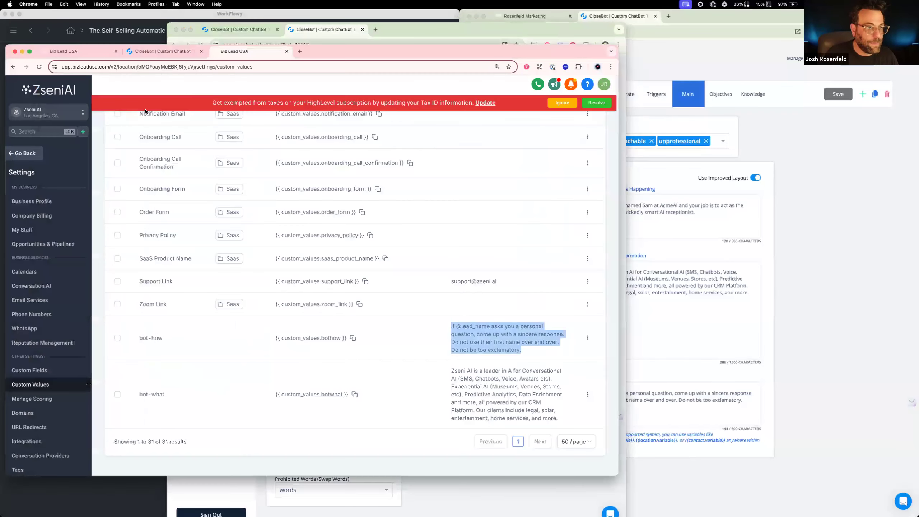
{"action": "left_click", "coordinate": [171, 54]}
{"action": "left_click", "coordinate": [82, 105]}
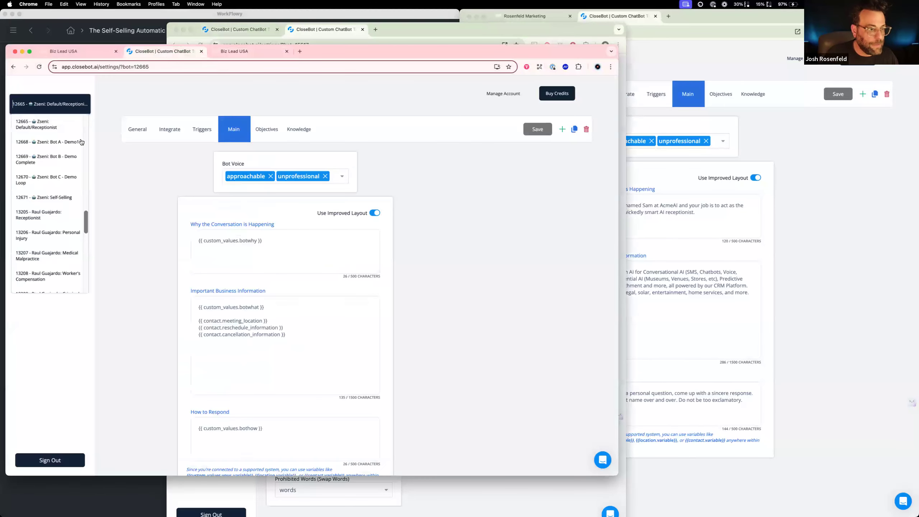
{"action": "scroll", "coordinate": [71, 258], "scroll_direction": "up", "scroll_amount": 5}
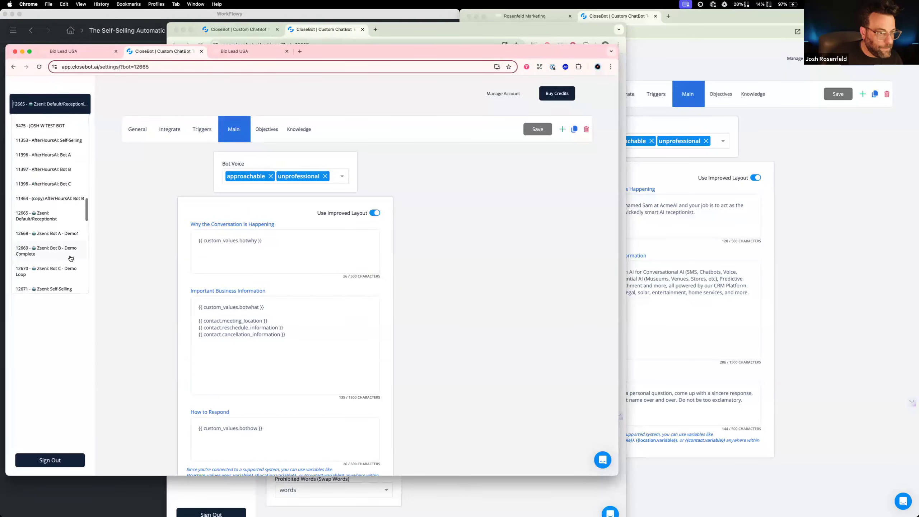
{"action": "scroll", "coordinate": [70, 258], "scroll_direction": "down", "scroll_amount": 2}
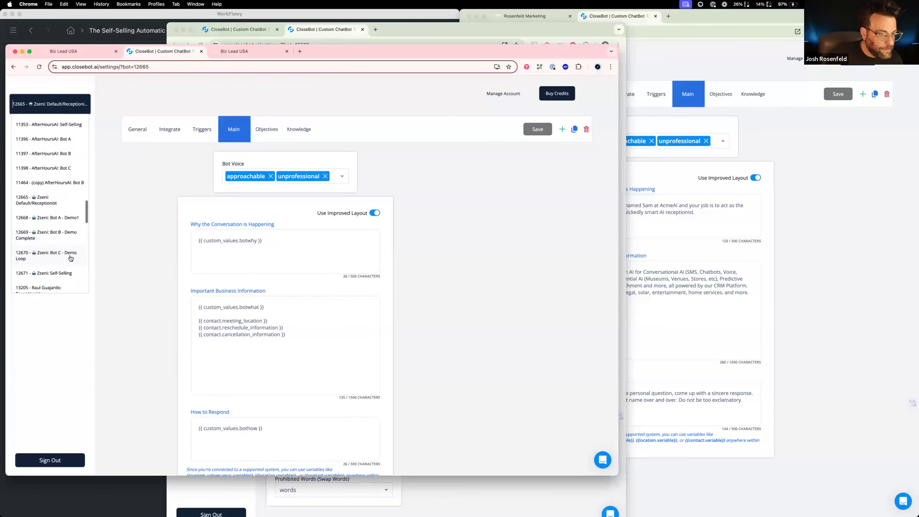
{"action": "left_click", "coordinate": [70, 258]}
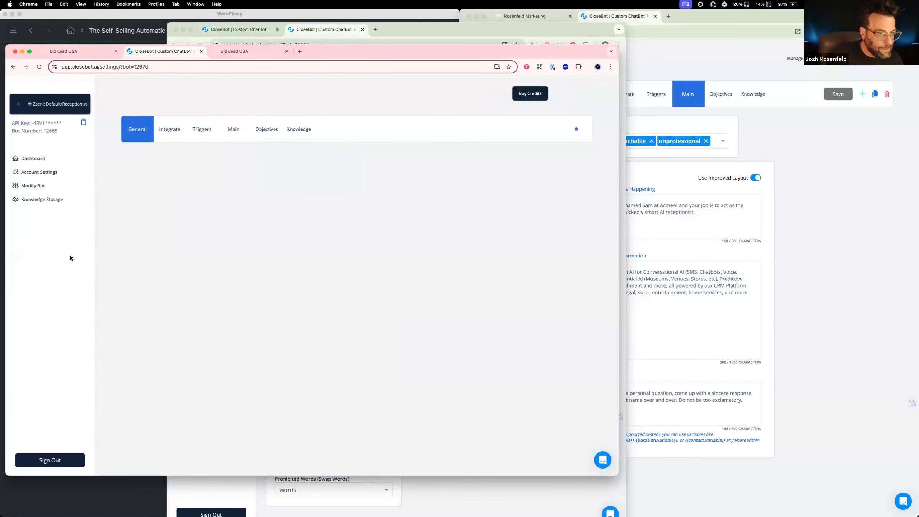
{"action": "left_click", "coordinate": [235, 131]}
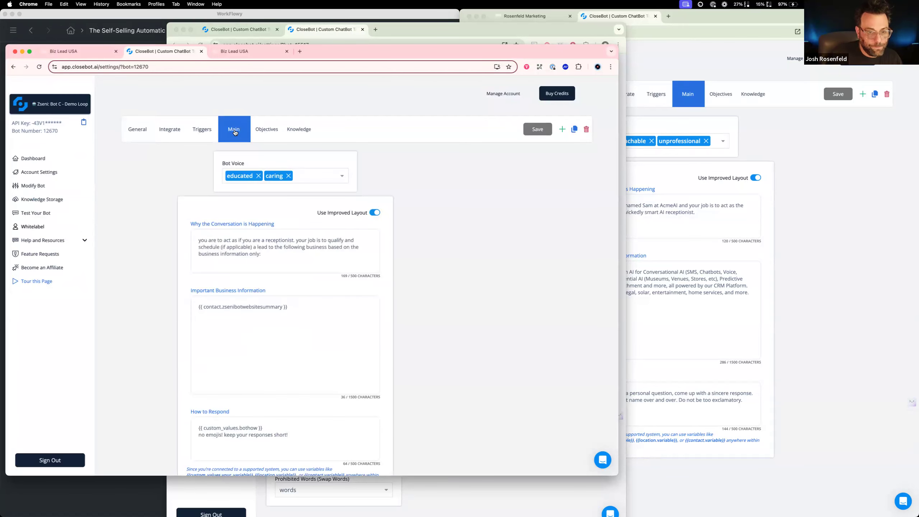
{"action": "left_click_drag", "start_coordinate": [262, 255], "coordinate": [169, 234]}
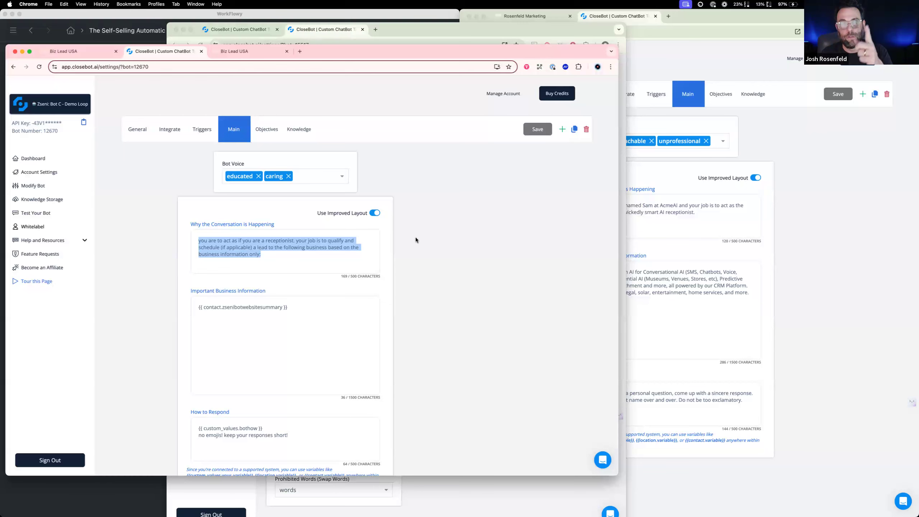
In the SS Demo: Loop bot's main settings, replace the educated voice with unprofessional, keeping approachable
{"action": "left_click", "coordinate": [692, 223]}
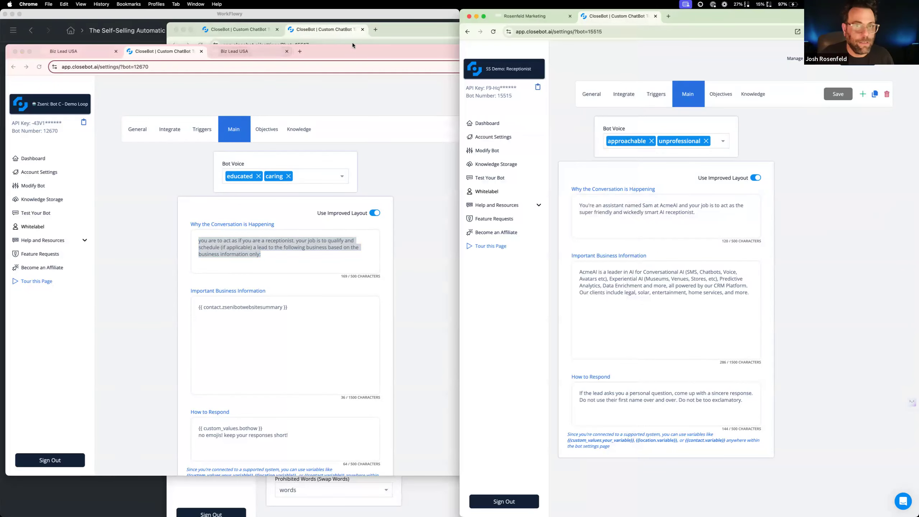
{"action": "left_click", "coordinate": [343, 30]}
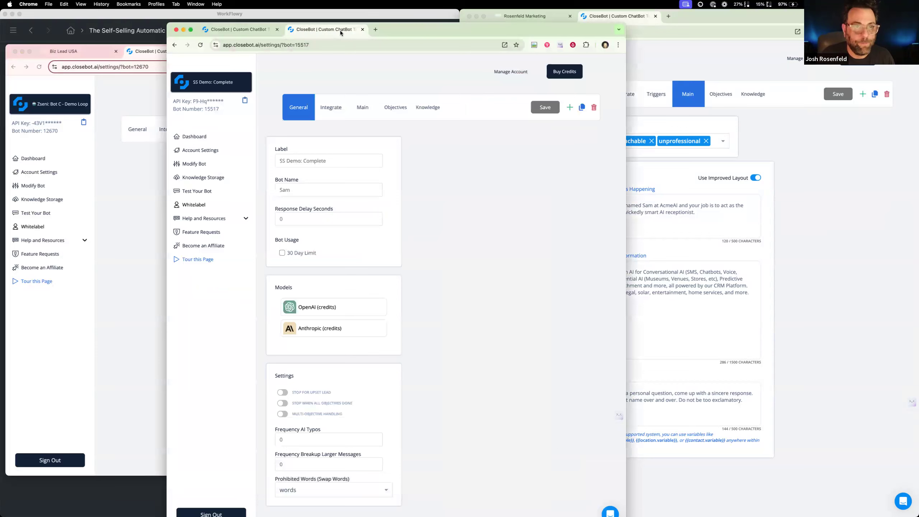
{"action": "left_click", "coordinate": [245, 30]}
{"action": "left_click", "coordinate": [362, 107]}
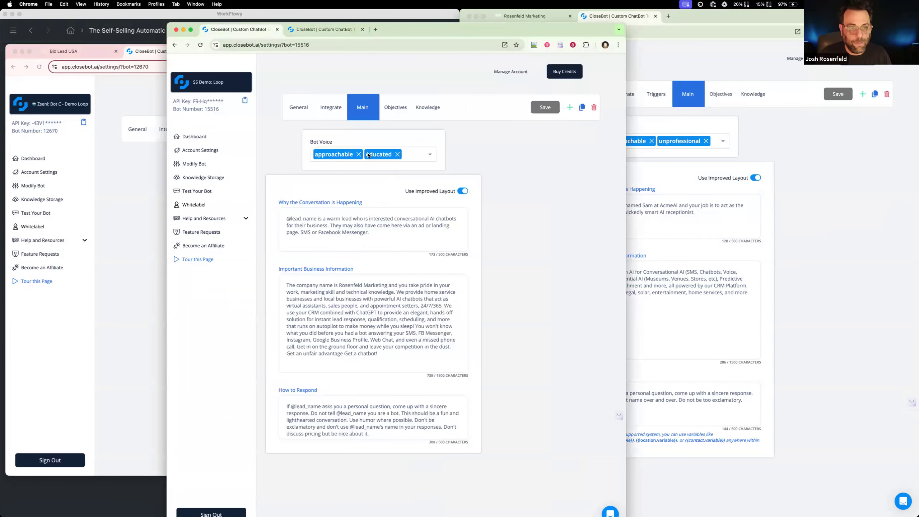
{"action": "left_click", "coordinate": [397, 154]}
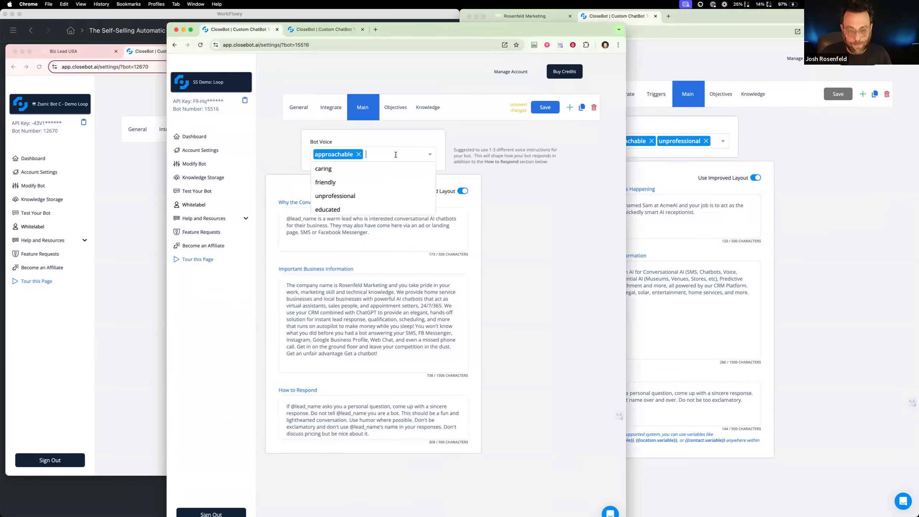
{"action": "type", "text": "un"}
{"action": "left_click", "coordinate": [387, 183]}
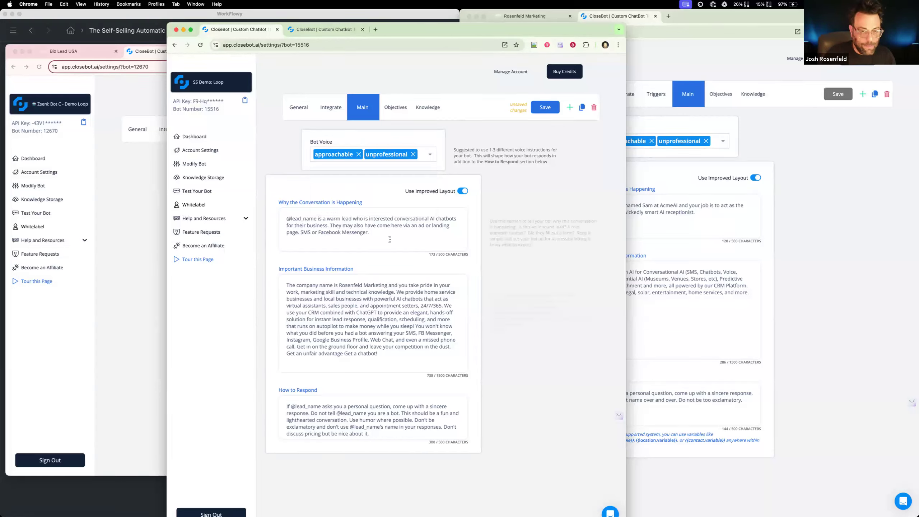
Replace the SS Demo: Loop bot's Why the Conversation is Happening text with the copied receptionist instructions
{"action": "left_click_drag", "start_coordinate": [370, 232], "coordinate": [279, 212]}
{"action": "type", "text": "you are to act as if you are a receptionist. your job is to qualify and schedule (if applicable) a lead to the following business based on the business information only."}
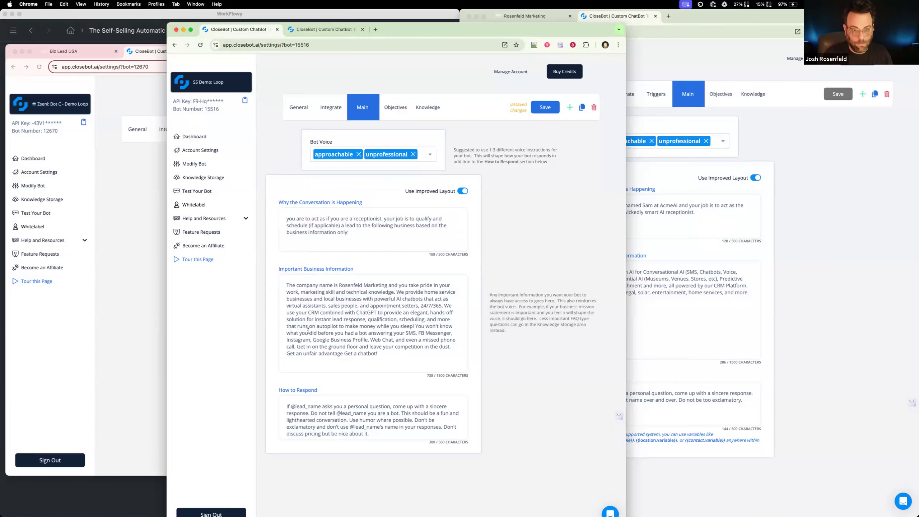
{"action": "left_click_drag", "start_coordinate": [416, 27], "coordinate": [484, 26]}
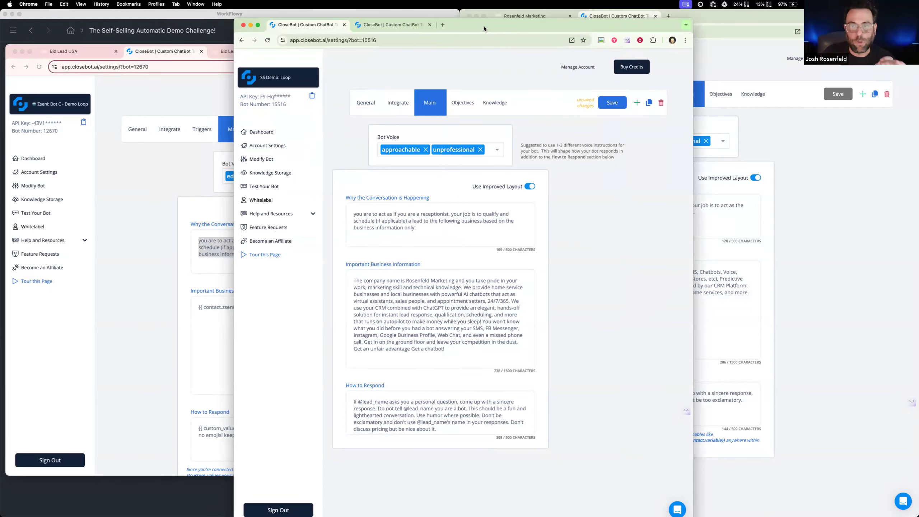
{"action": "left_click_drag", "start_coordinate": [484, 26], "coordinate": [483, 29]}
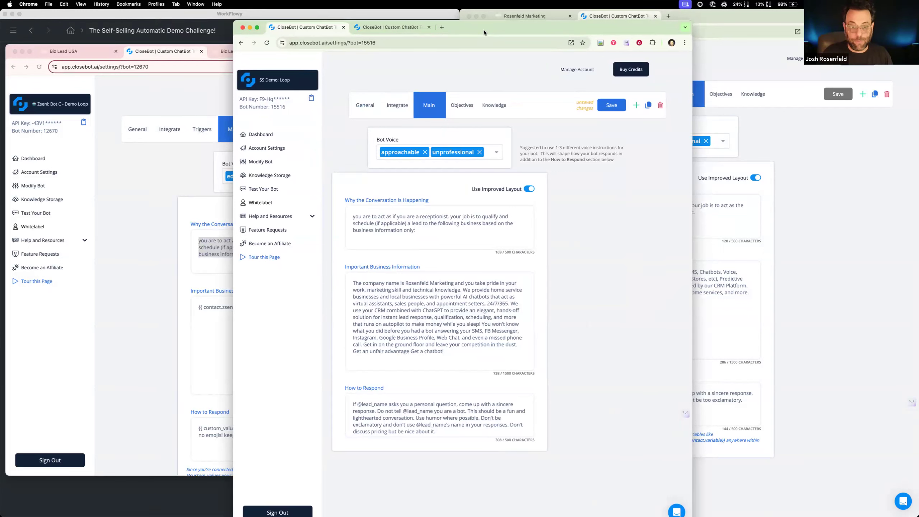
Check the reference bot's Important Business Information variable and open the custom fields settings of the SS AutoDemo account
{"action": "left_click", "coordinate": [184, 326]}
{"action": "left_click_drag", "start_coordinate": [306, 309], "coordinate": [192, 310]}
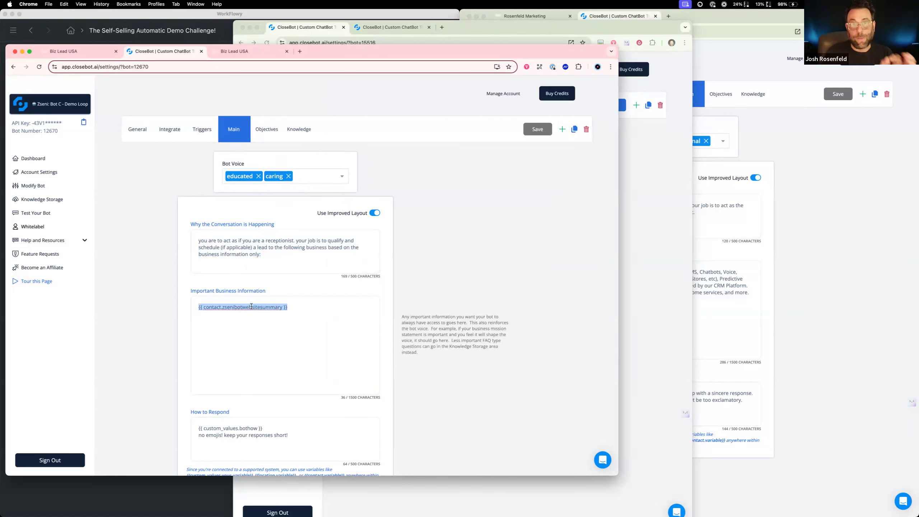
{"action": "left_click", "coordinate": [734, 311]}
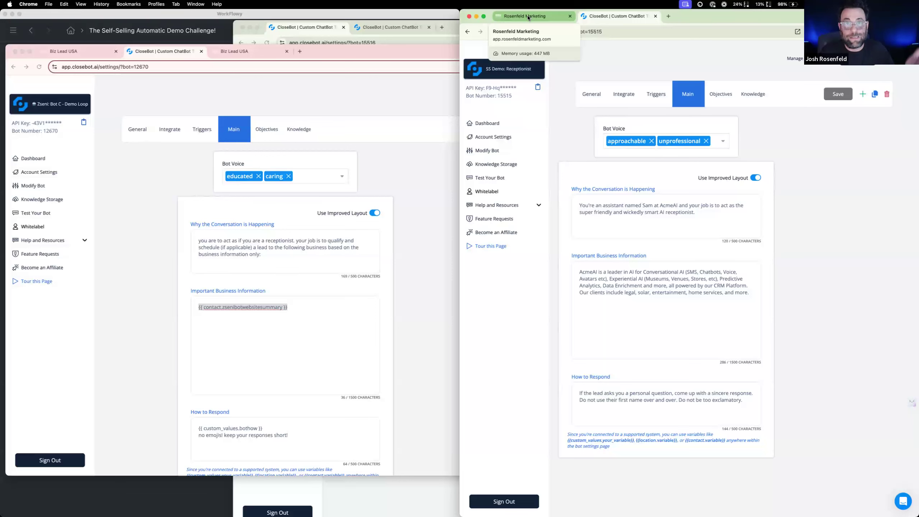
{"action": "left_click", "coordinate": [529, 17]}
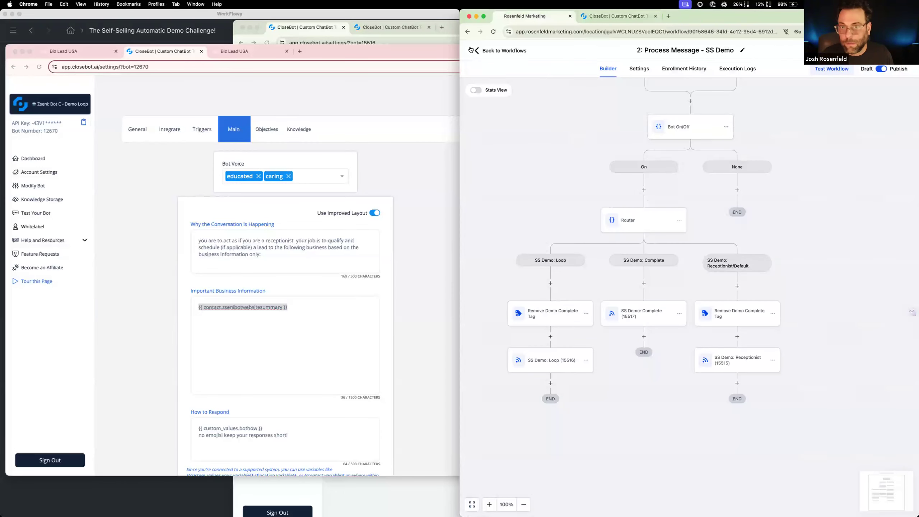
{"action": "left_click", "coordinate": [487, 50]}
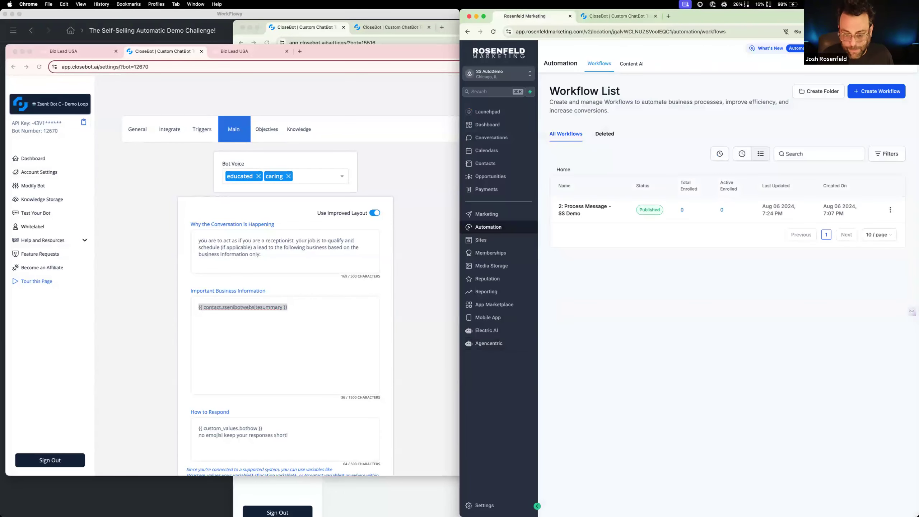
{"action": "left_click", "coordinate": [485, 507]}
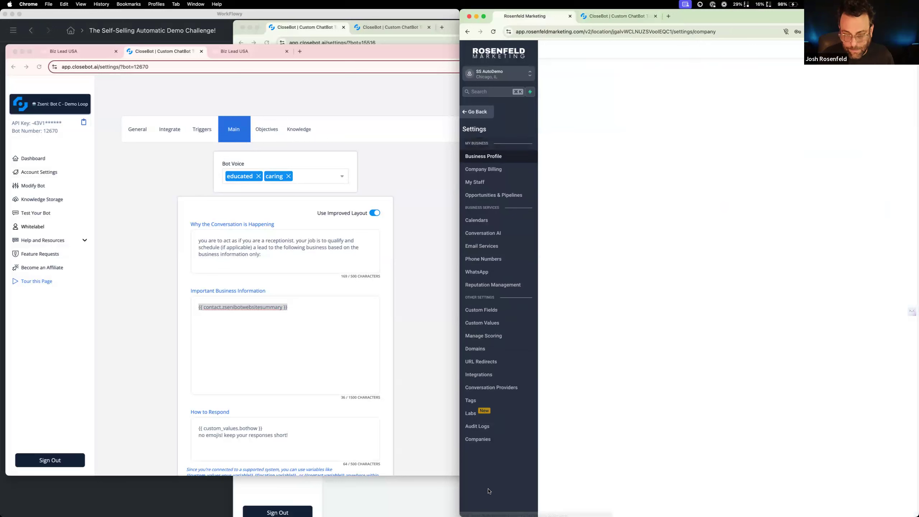
{"action": "left_click", "coordinate": [517, 312]}
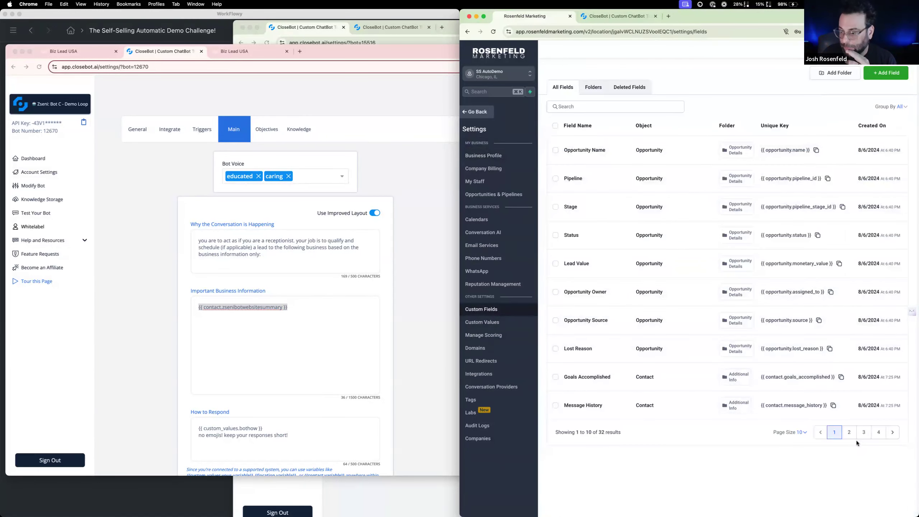
Show 50 custom fields per page and copy the unique key of the Demobot-Websitesummary field
{"action": "left_click", "coordinate": [807, 432]}
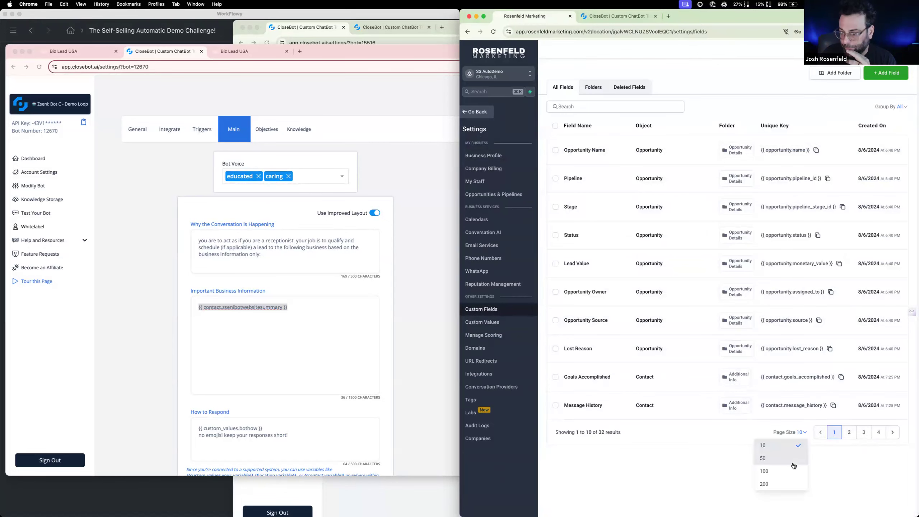
{"action": "left_click", "coordinate": [779, 461]}
{"action": "scroll", "coordinate": [694, 343], "scroll_direction": "down", "scroll_amount": 15}
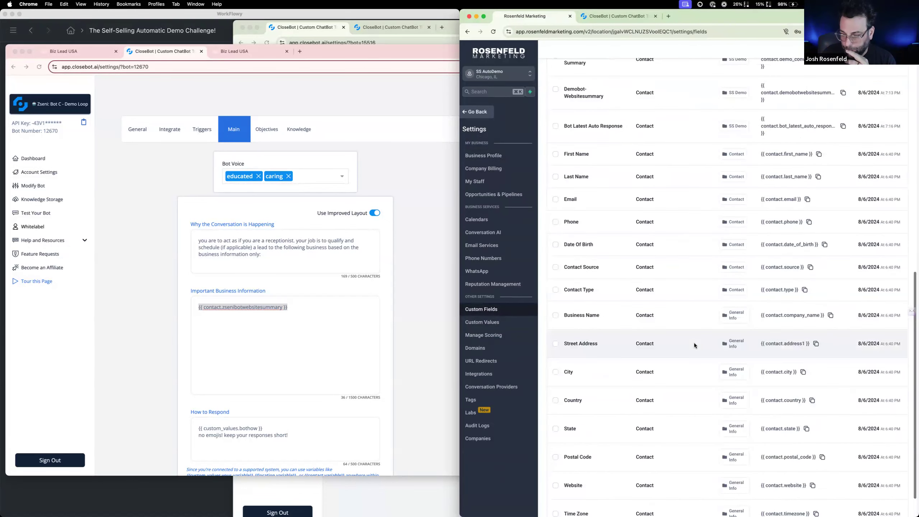
{"action": "scroll", "coordinate": [694, 343], "scroll_direction": "up", "scroll_amount": 7}
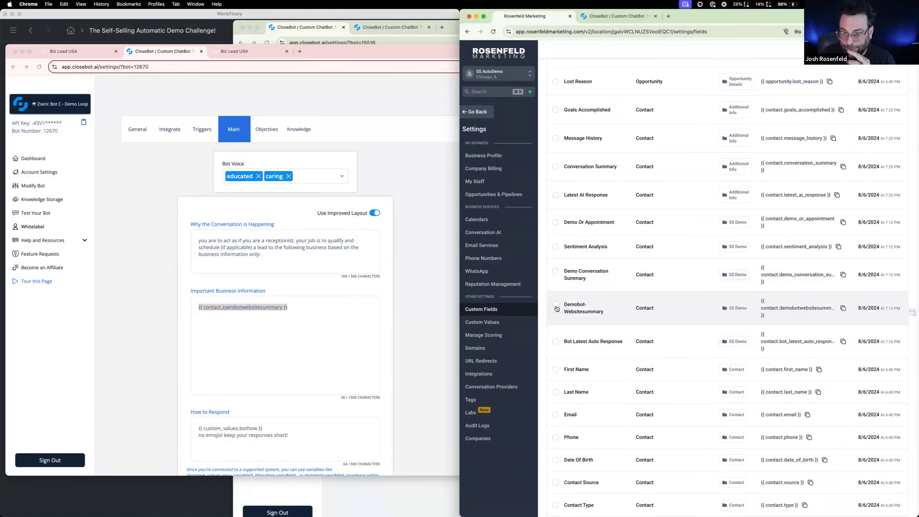
{"action": "left_click", "coordinate": [842, 309]}
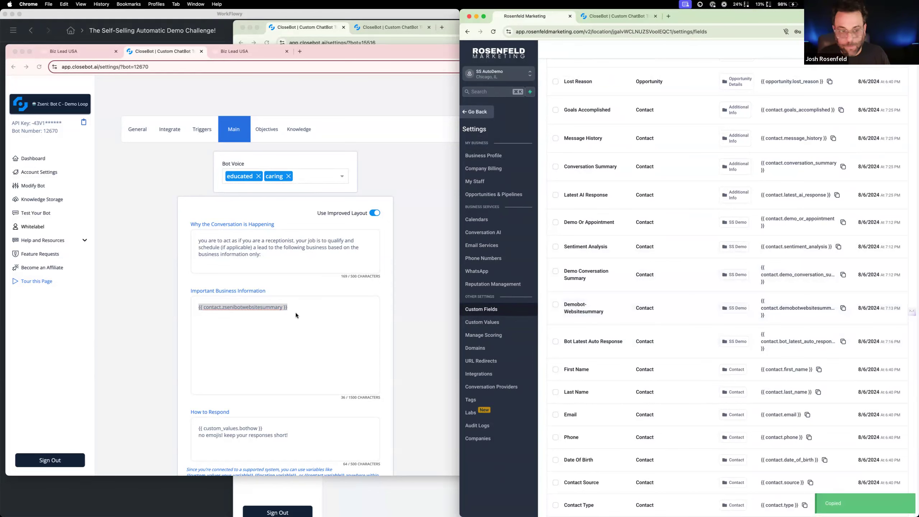
{"action": "left_click", "coordinate": [631, 16]}
{"action": "triple_click", "coordinate": [658, 285]}
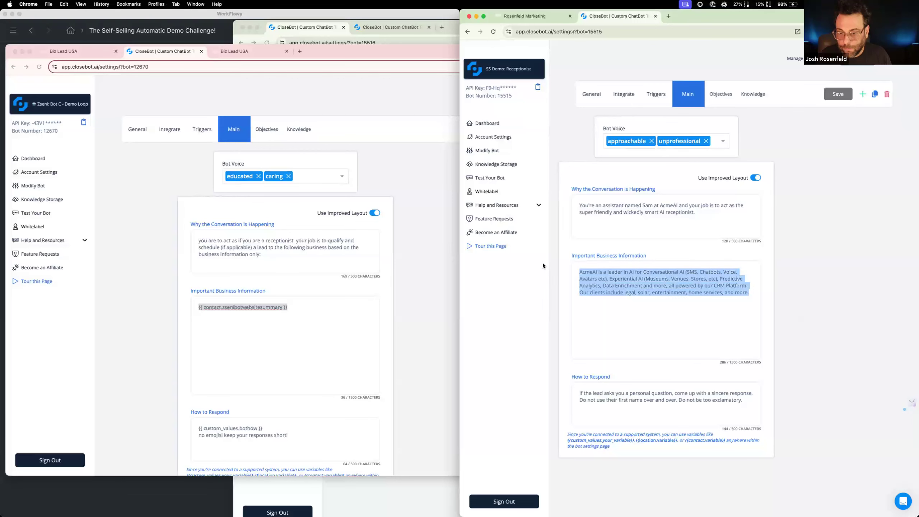
{"action": "key", "text": "super+v"}
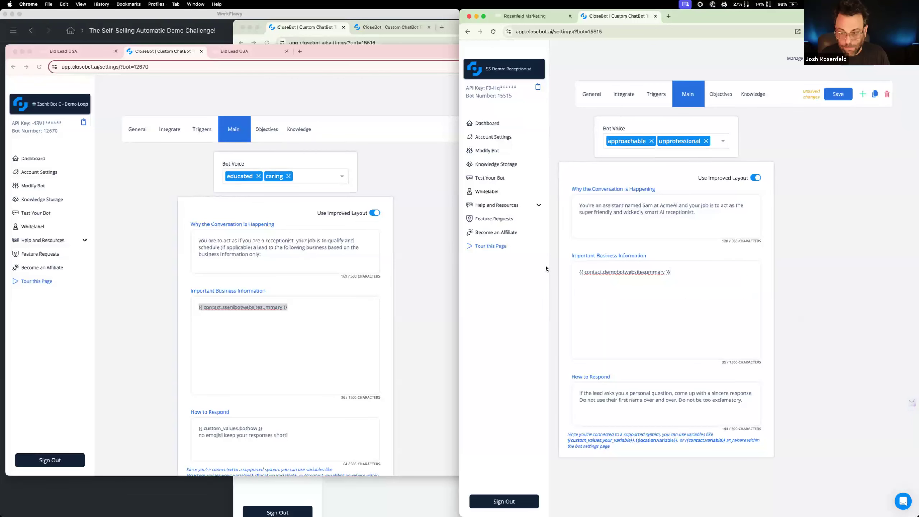
{"action": "scroll", "coordinate": [377, 334], "scroll_direction": "down", "scroll_amount": 2}
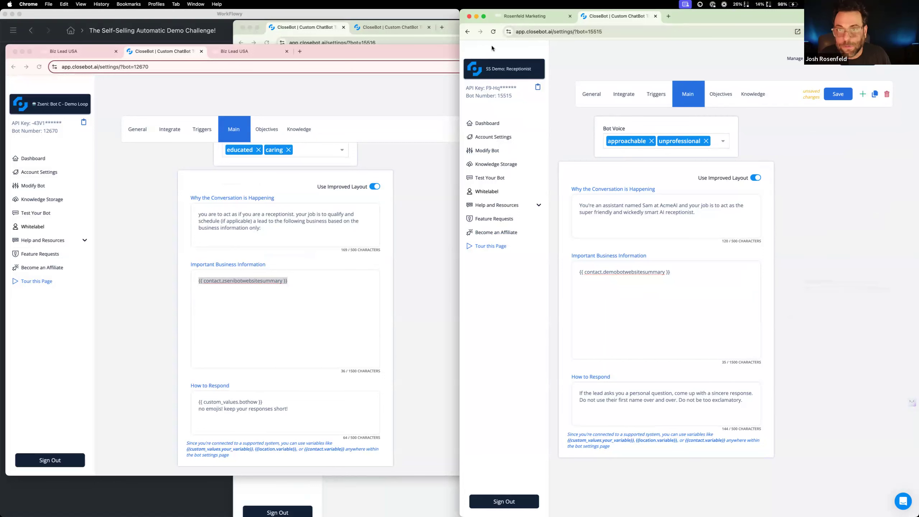
{"action": "left_click", "coordinate": [492, 32]}
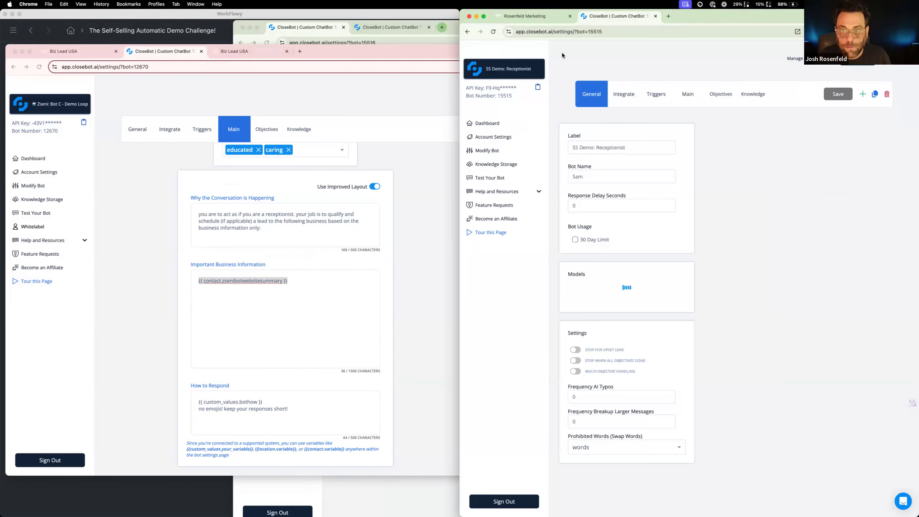
{"action": "left_click", "coordinate": [687, 94]}
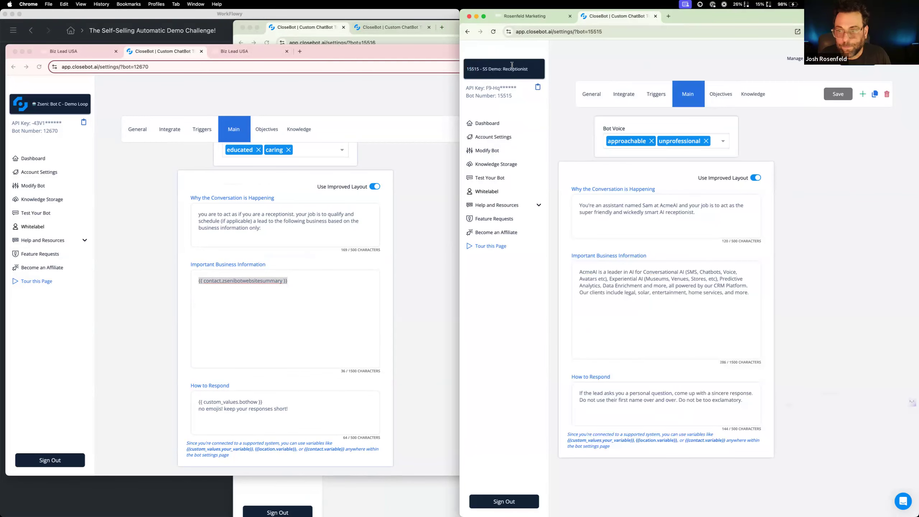
Replace the SS Demo: Loop bot's Important Business Information with the variable {{ contact.demobotwebsitesummary }}
{"action": "left_click_drag", "start_coordinate": [449, 29], "coordinate": [647, 31]}
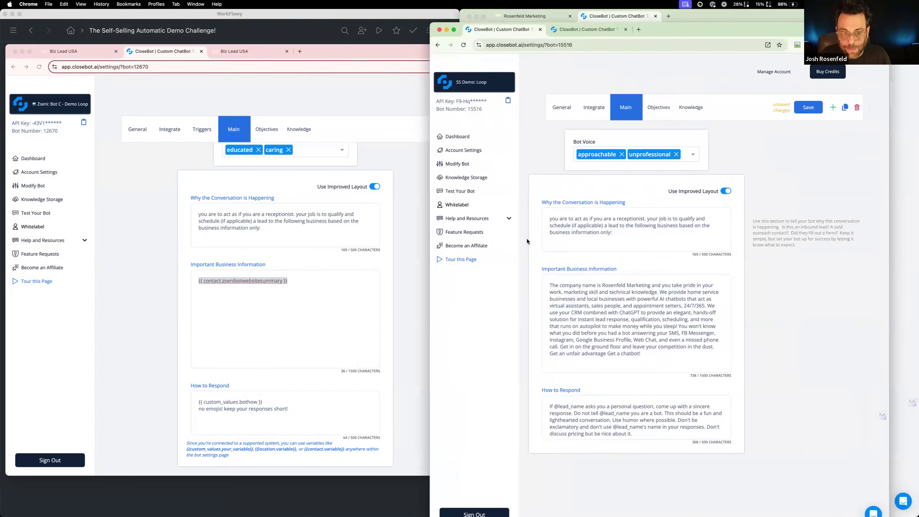
{"action": "left_click_drag", "start_coordinate": [623, 326], "coordinate": [628, 328]}
{"action": "key", "text": "super+a"}
{"action": "key", "text": "super+v"}
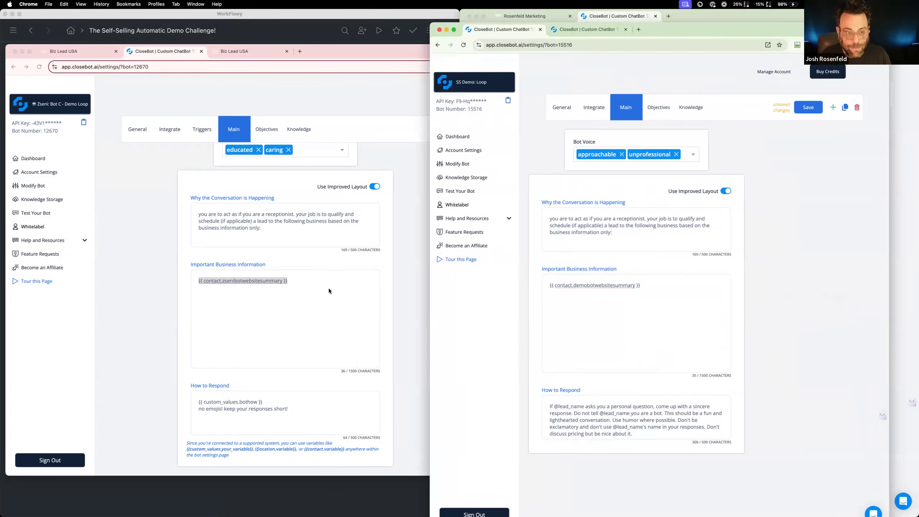
Replace the SS Demo: Loop bot's How to Respond text with the SS Demo: Receptionist bot's, and check the reference bot's response instructions
{"action": "scroll", "coordinate": [328, 287], "scroll_direction": "up", "scroll_amount": 1}
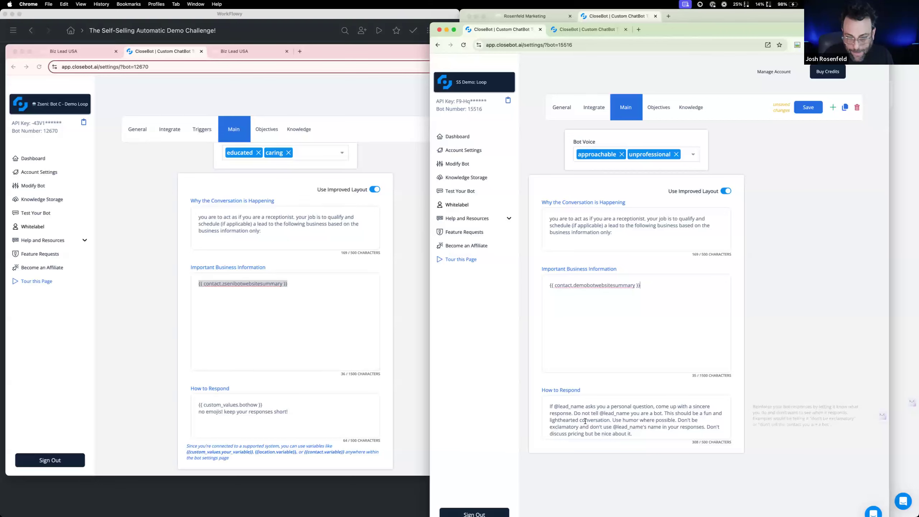
{"action": "left_click", "coordinate": [582, 31]}
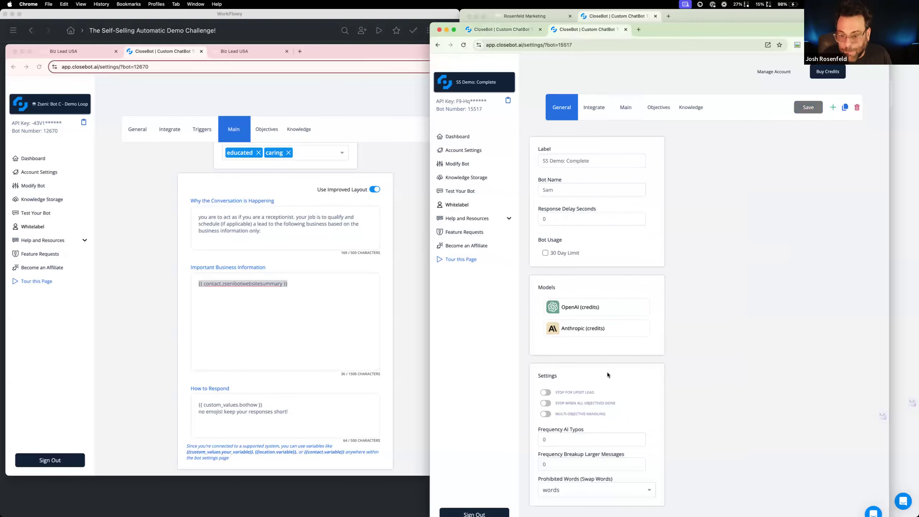
{"action": "left_click", "coordinate": [623, 106]}
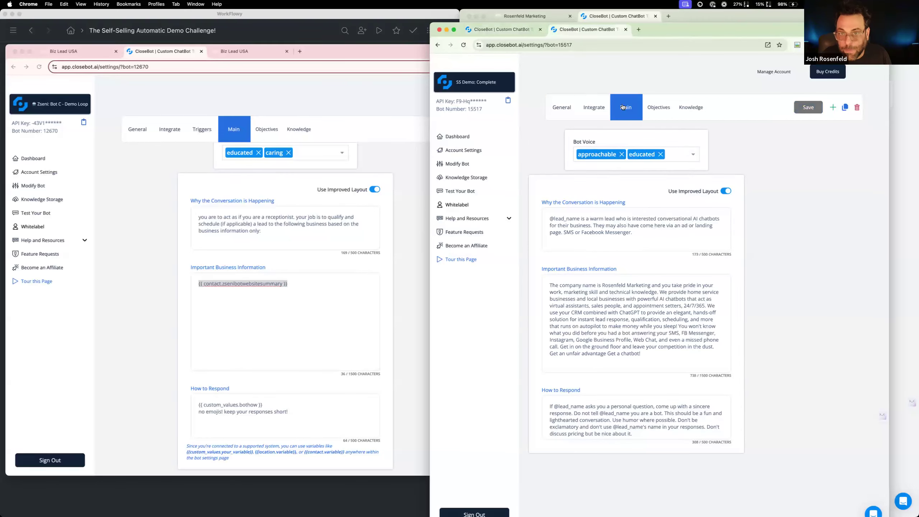
{"action": "left_click", "coordinate": [611, 17]}
{"action": "left_click_drag", "start_coordinate": [732, 428], "coordinate": [608, 383]}
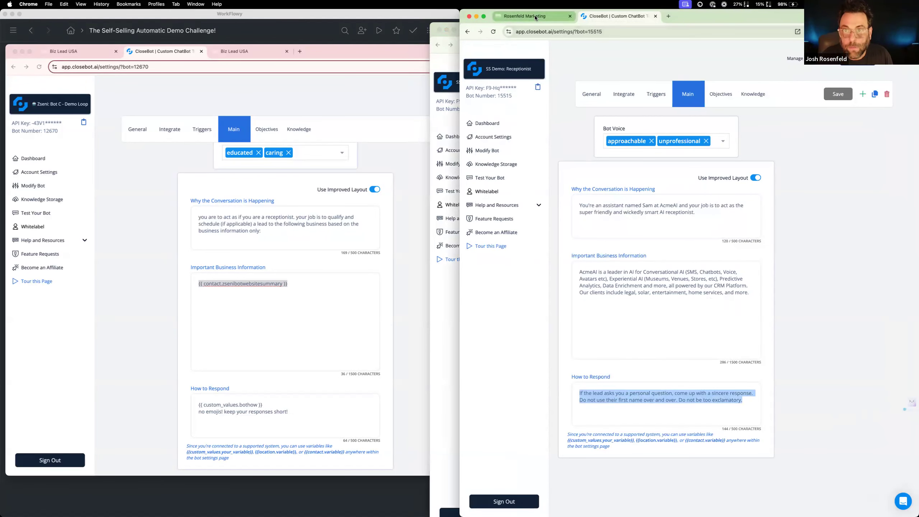
{"action": "left_click", "coordinate": [450, 57]}
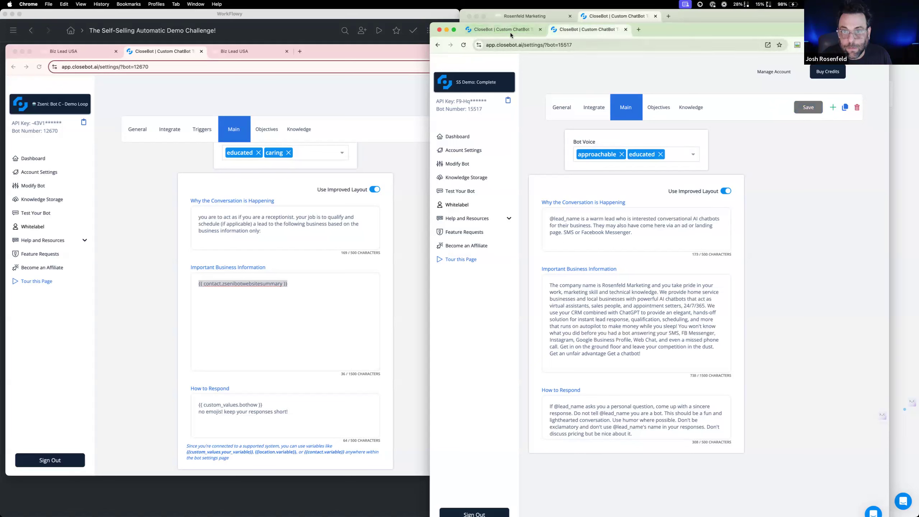
{"action": "left_click", "coordinate": [510, 32]}
{"action": "left_click_drag", "start_coordinate": [670, 434], "coordinate": [518, 384]}
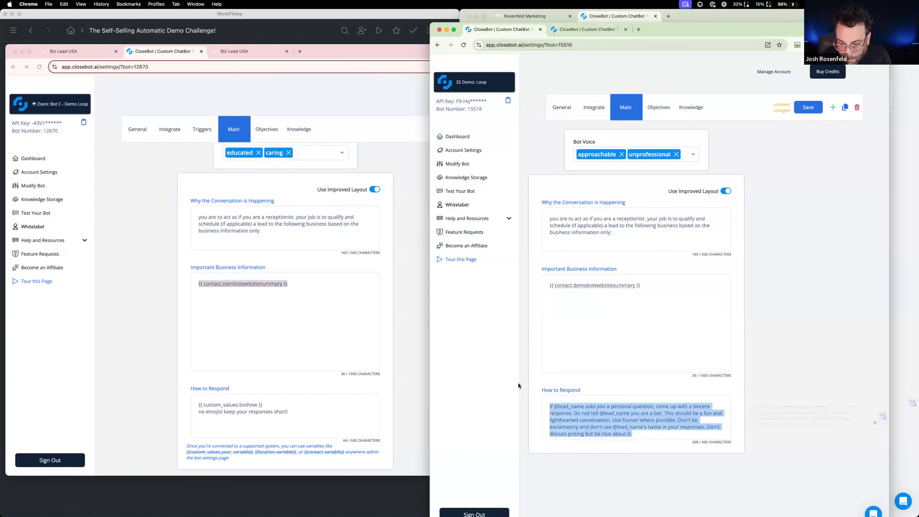
{"action": "key", "text": "super+v"}
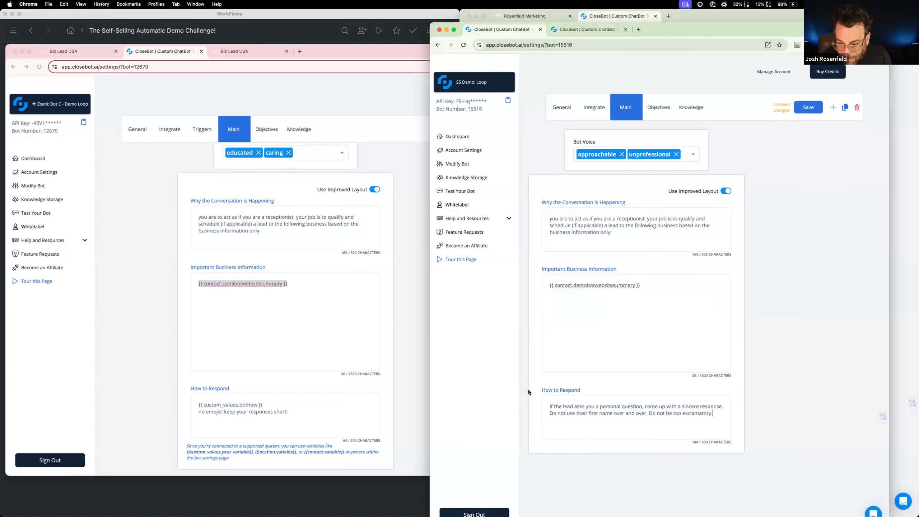
{"action": "left_click", "coordinate": [261, 414]}
{"action": "left_click_drag", "start_coordinate": [298, 413], "coordinate": [182, 409]}
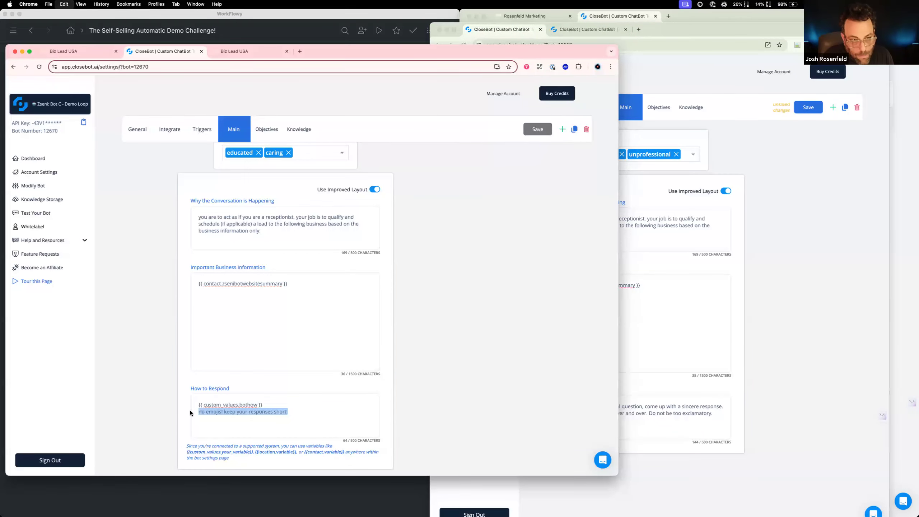
{"action": "left_click", "coordinate": [715, 418]}
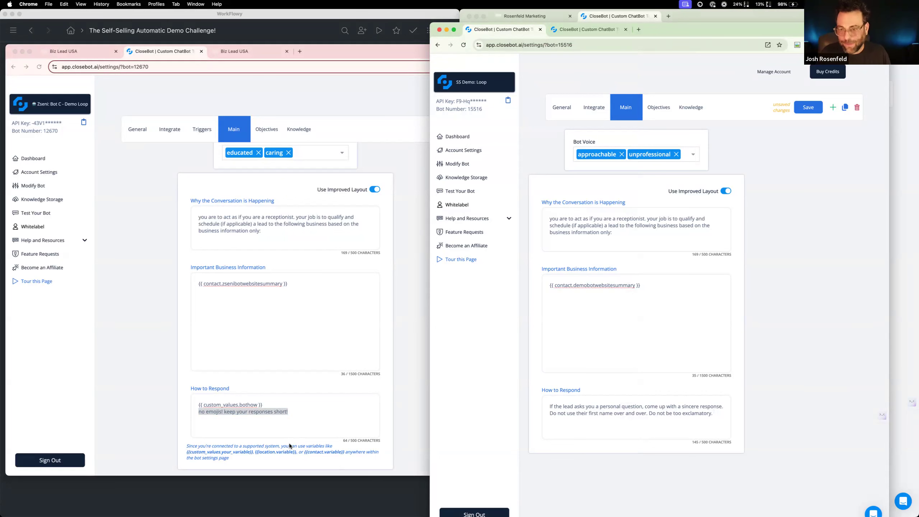
Replace the unprofessional voice of the SS Demo: Loop bot with educated and save the bot
{"action": "left_click", "coordinate": [676, 155]}
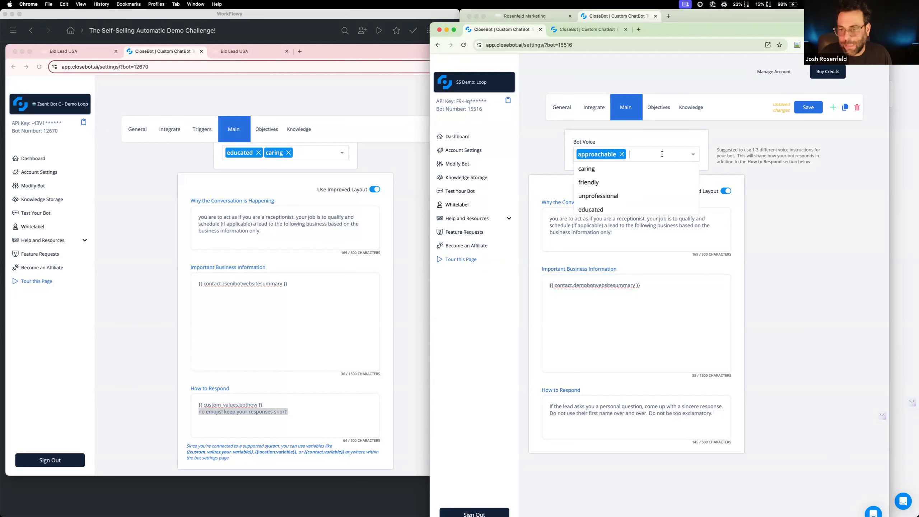
{"action": "type", "text": "educ"}
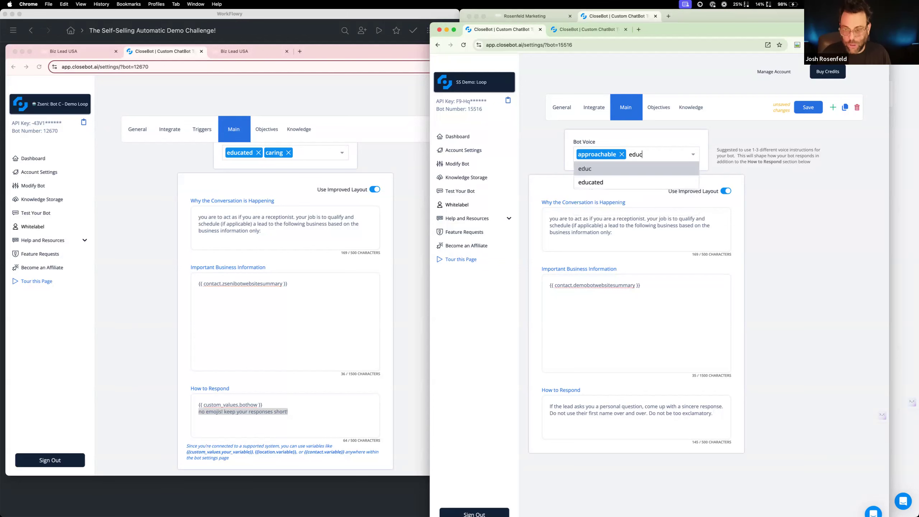
{"action": "left_click", "coordinate": [659, 182]}
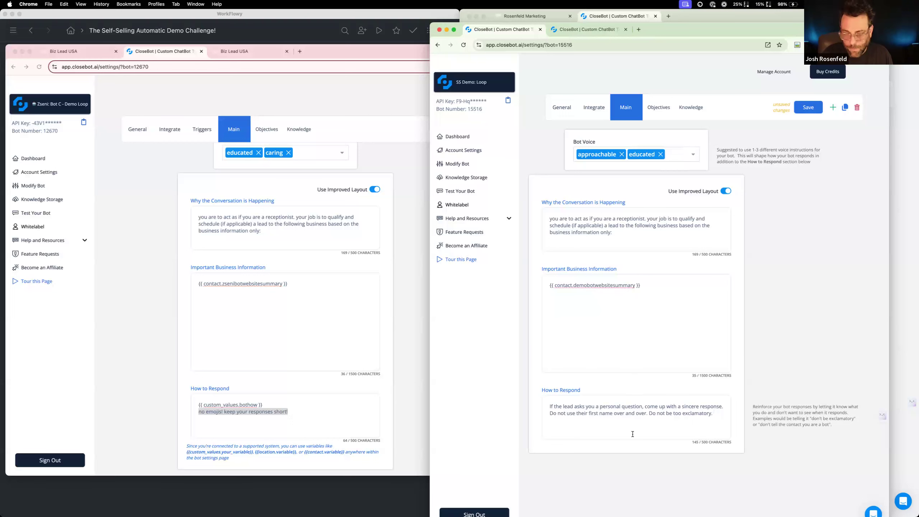
{"action": "left_click", "coordinate": [302, 416]}
{"action": "left_click", "coordinate": [813, 297]}
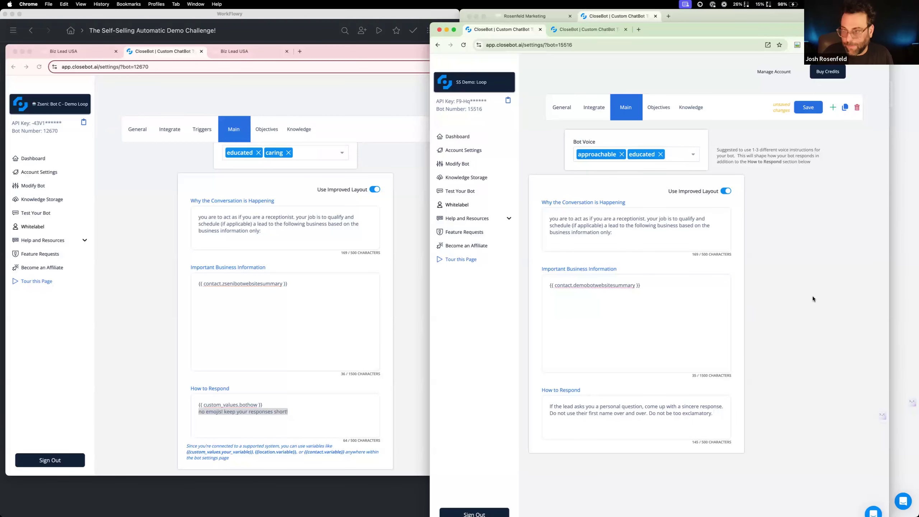
{"action": "left_click", "coordinate": [809, 107]}
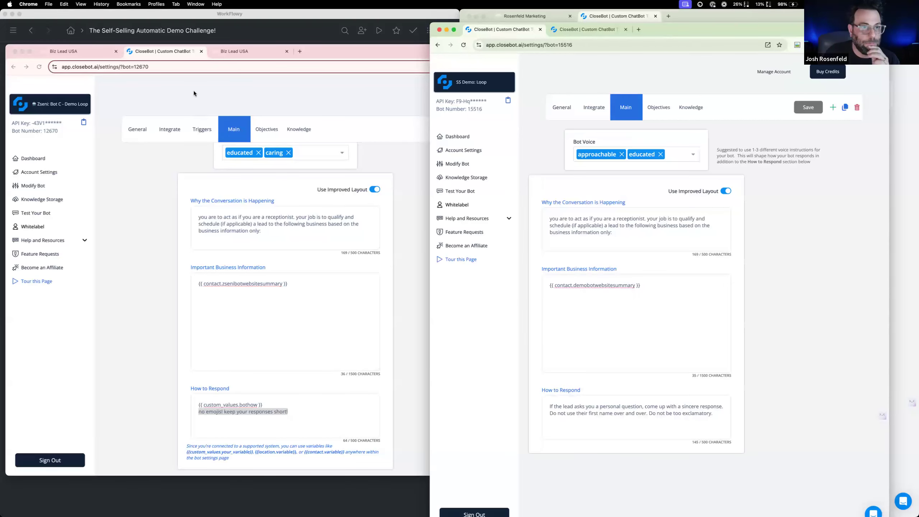
Open the reference bot Zseni: Bot B - Demo Complete and copy its Why the Conversation is Happening text
{"action": "left_click", "coordinate": [84, 105]}
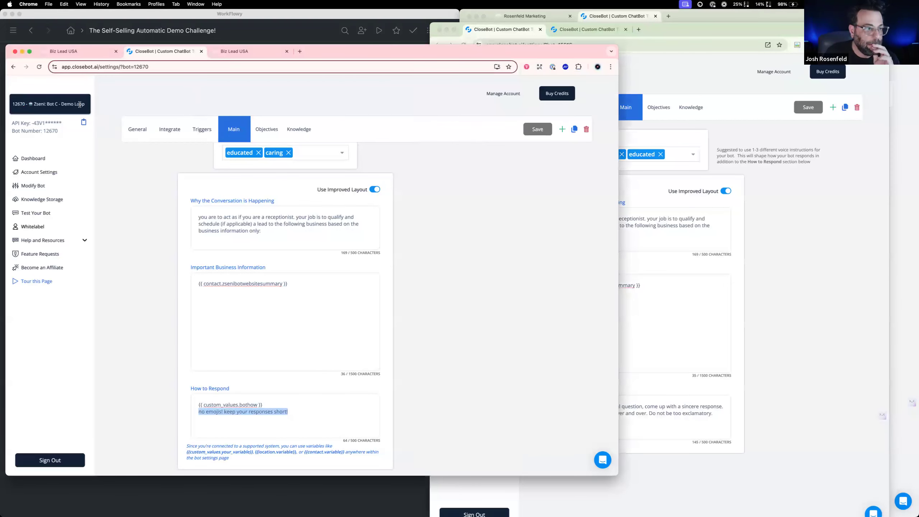
{"action": "left_click", "coordinate": [79, 103]}
{"action": "scroll", "coordinate": [65, 269], "scroll_direction": "down", "scroll_amount": 2}
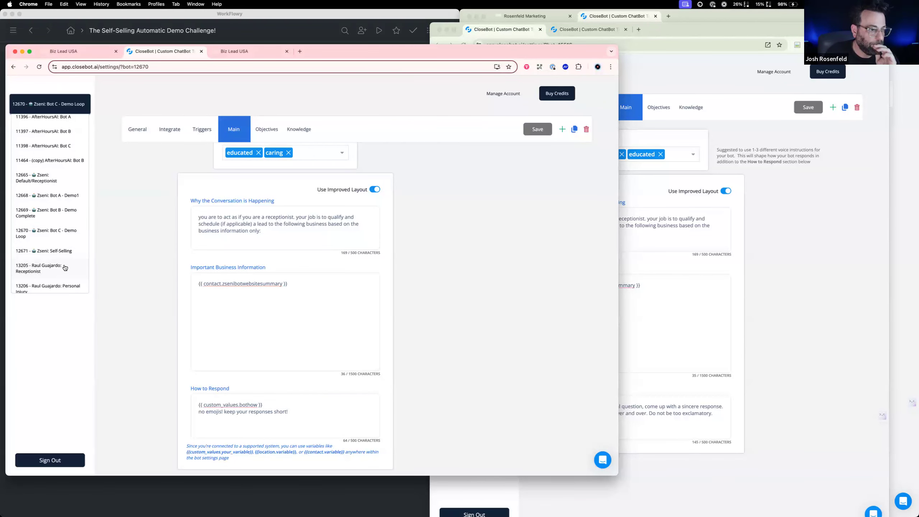
{"action": "left_click", "coordinate": [71, 214]}
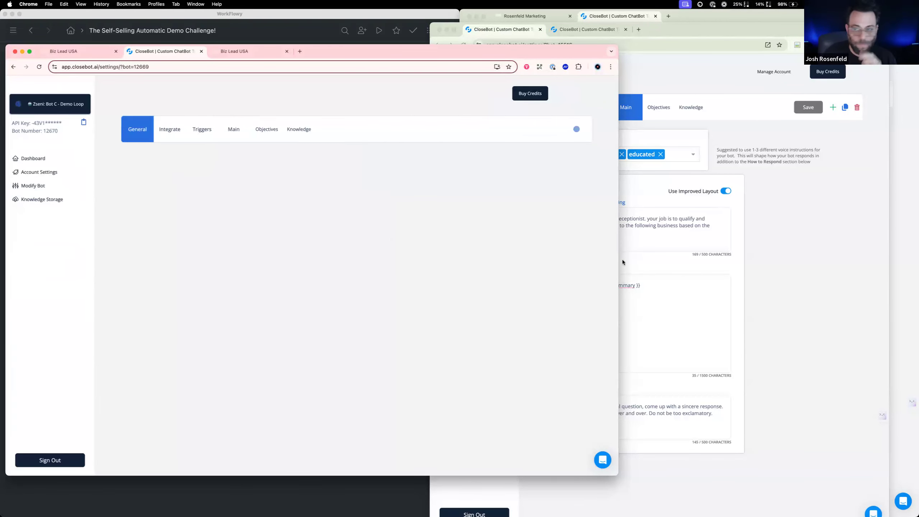
{"action": "left_click", "coordinate": [622, 261]}
{"action": "left_click", "coordinate": [586, 30]}
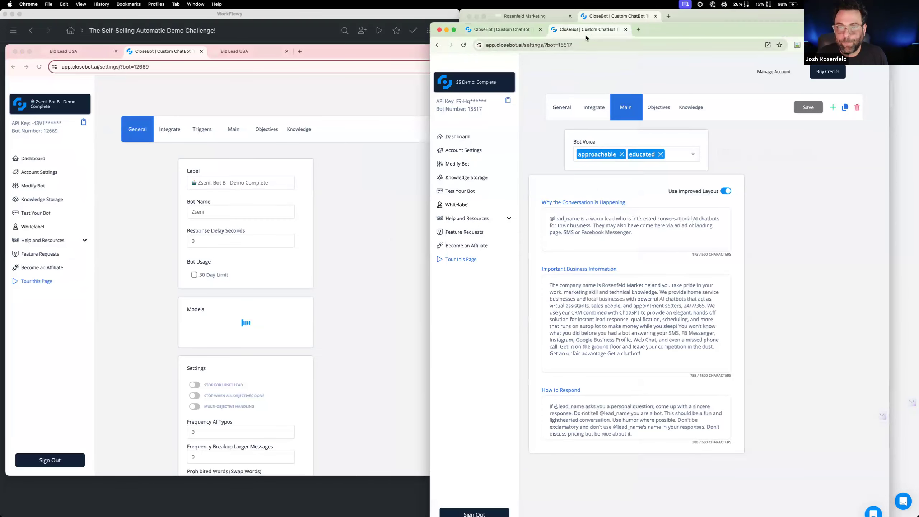
{"action": "left_click", "coordinate": [516, 31]}
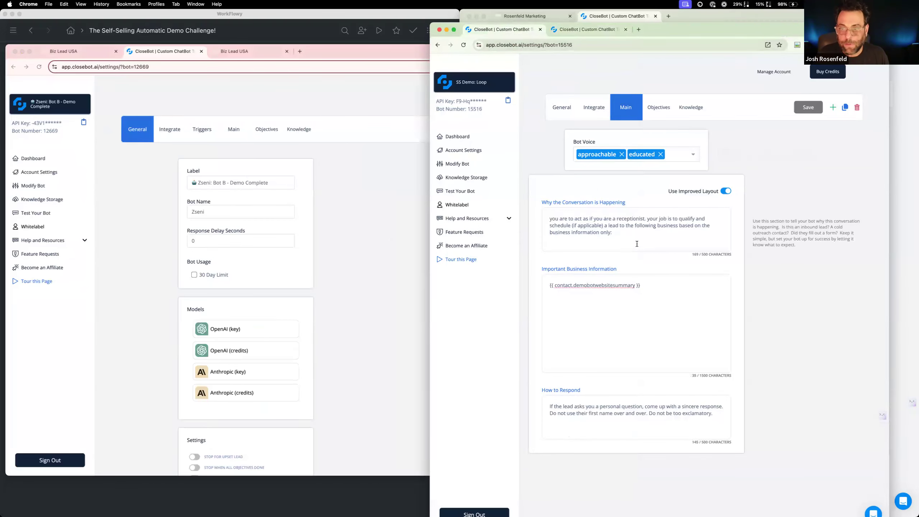
{"action": "left_click", "coordinate": [232, 129]}
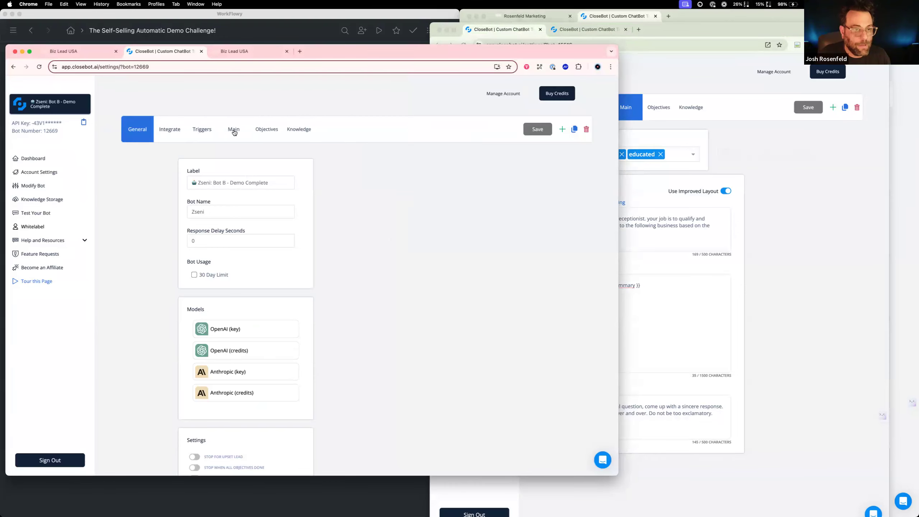
{"action": "key", "text": "super+a"}
{"action": "key", "text": "super+c"}
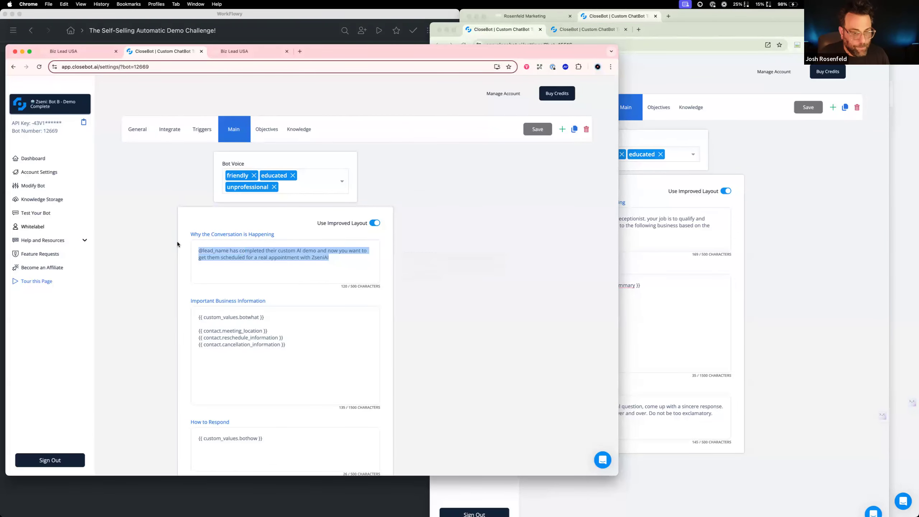
Replace the SS Demo: Complete bot's Why the Conversation is Happening with the copied text, using "the lead" and "Acme AI" as the names
{"action": "left_click", "coordinate": [717, 235]}
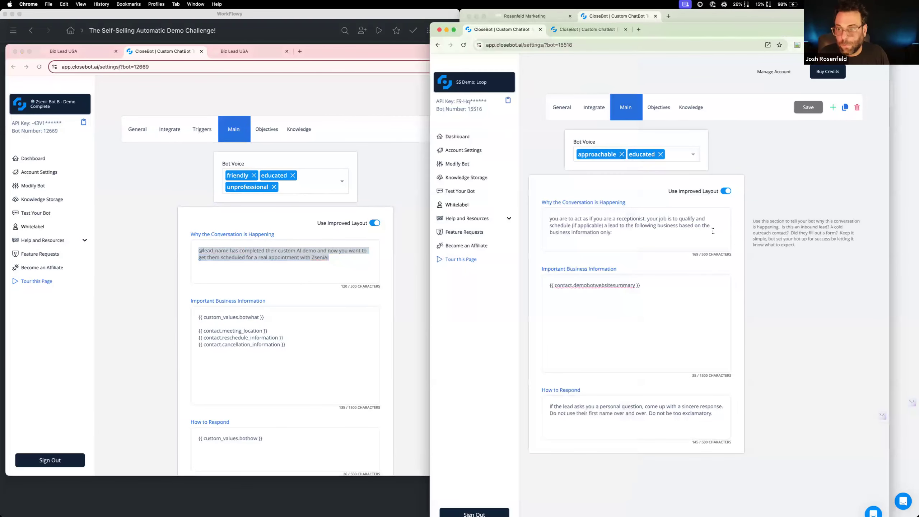
{"action": "left_click", "coordinate": [587, 29]}
{"action": "left_click", "coordinate": [655, 243]}
{"action": "key", "text": "super+a"}
{"action": "key", "text": "super+v"}
{"action": "type", "text": "the lead"}
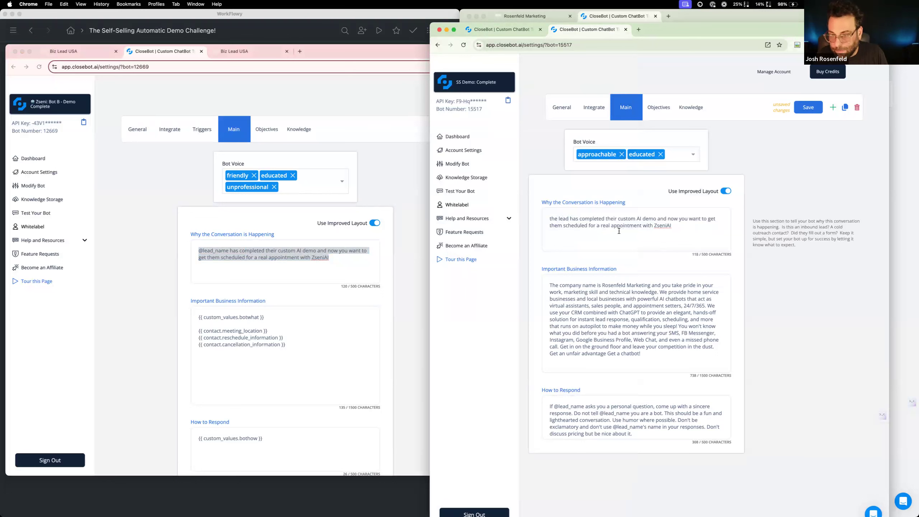
{"action": "double_click", "coordinate": [655, 225]}
{"action": "type", "text": "Acme"}
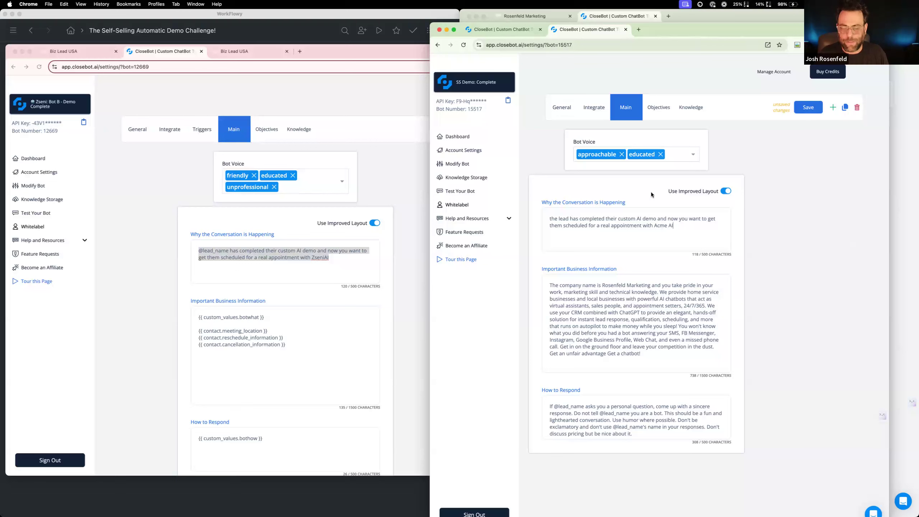
{"action": "mouse_move", "coordinate": [659, 226]}
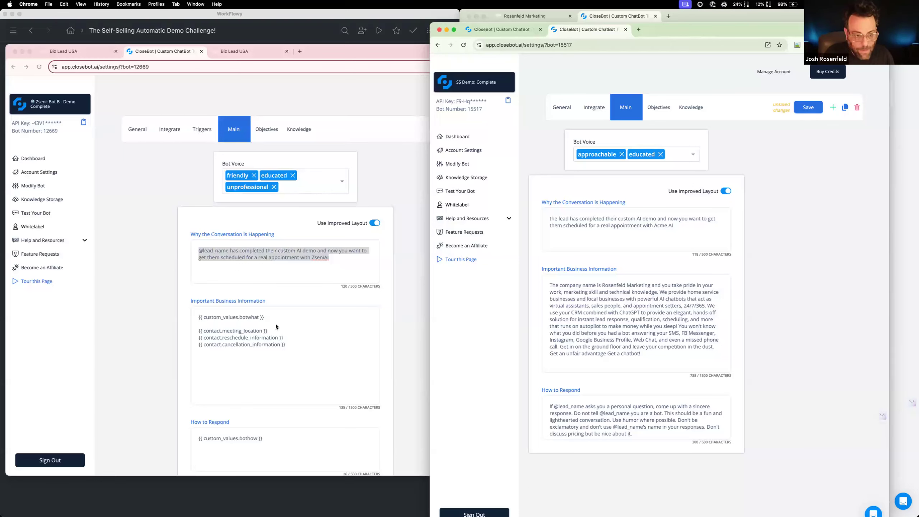
Replace the SS Demo: Complete bot's Important Business Information with the AcmeAI description from the SS Demo: Receptionist bot
{"action": "left_click", "coordinate": [614, 16]}
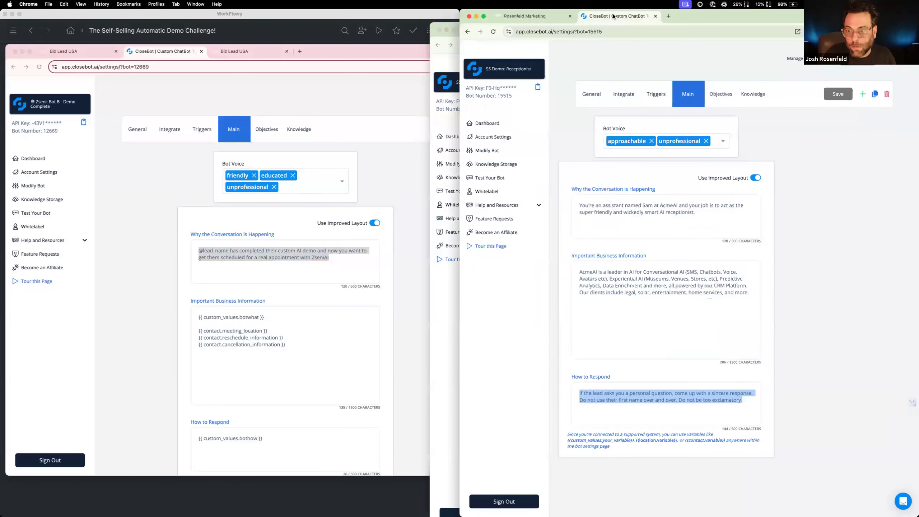
{"action": "left_click_drag", "start_coordinate": [743, 293], "coordinate": [535, 258]}
{"action": "key", "text": "super+c"}
{"action": "left_click", "coordinate": [547, 17]}
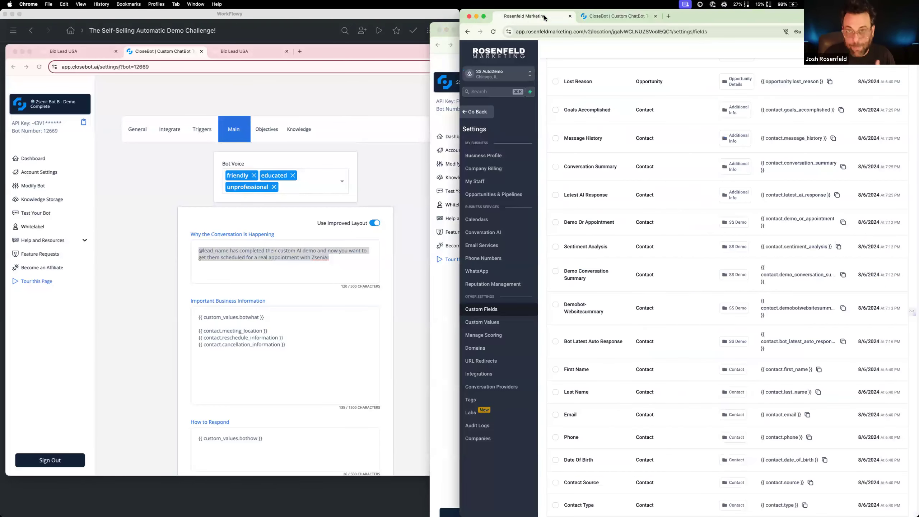
{"action": "left_click", "coordinate": [600, 17]}
{"action": "left_click", "coordinate": [448, 350]}
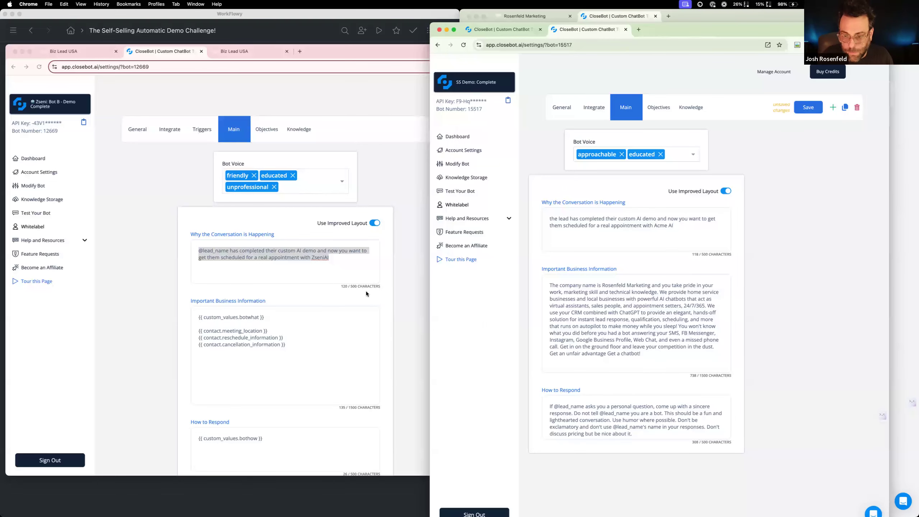
{"action": "key", "text": "super+a"}
{"action": "key", "text": "super+v"}
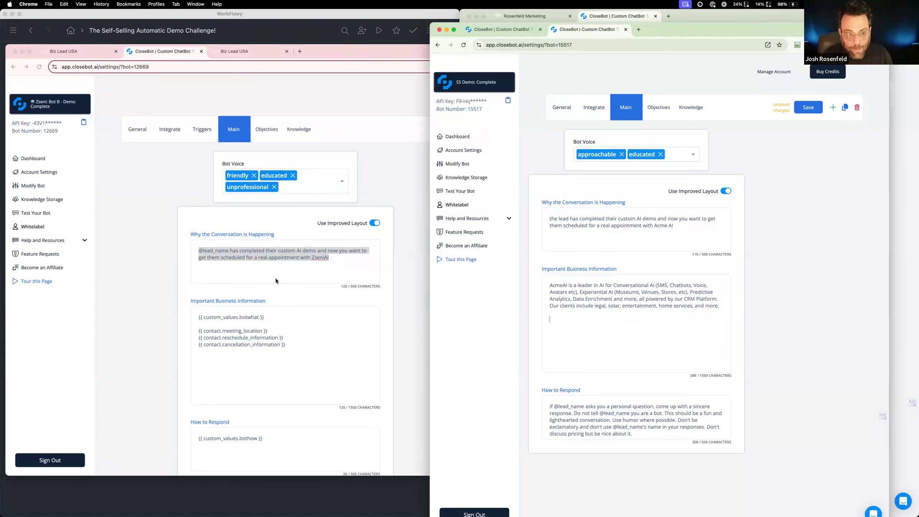
Add the reference bot's meeting_location, reschedule_information and cancellation_information contact variables below the AcmeAI description and save the SS Demo: Complete bot
{"action": "left_click", "coordinate": [281, 329]}
{"action": "left_click_drag", "start_coordinate": [286, 345], "coordinate": [187, 330]}
{"action": "key", "text": "super+c"}
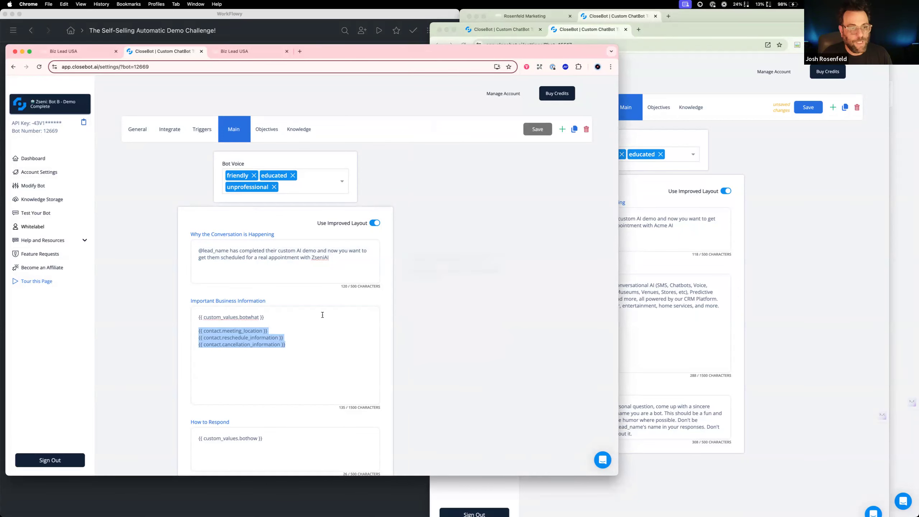
{"action": "left_click", "coordinate": [715, 332]}
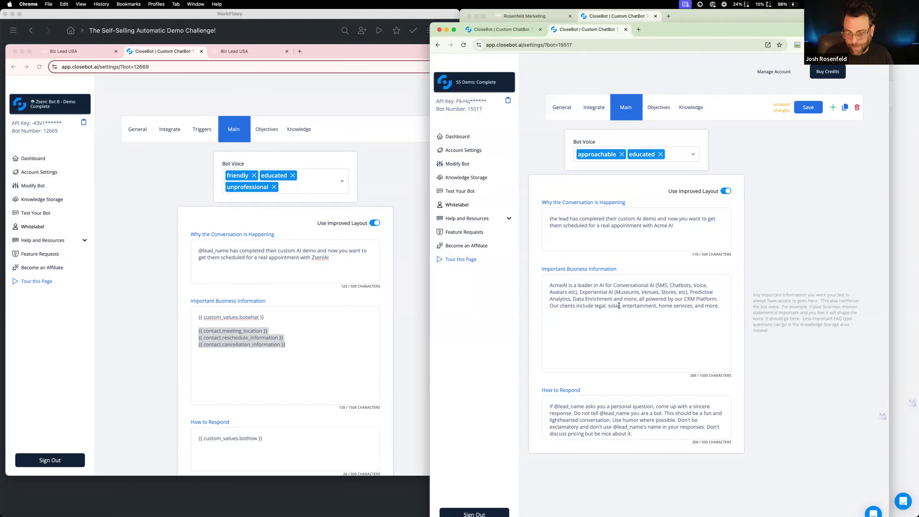
{"action": "key", "text": "super+v"}
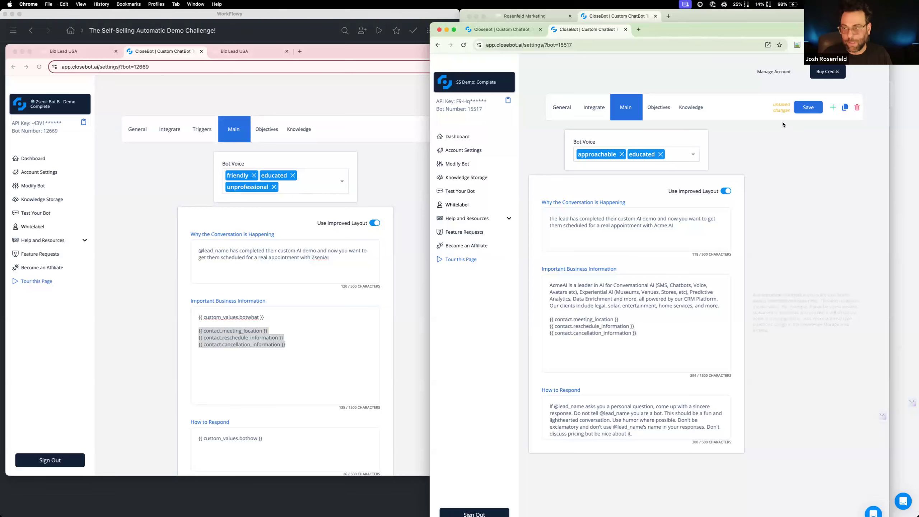
{"action": "left_click", "coordinate": [800, 111]}
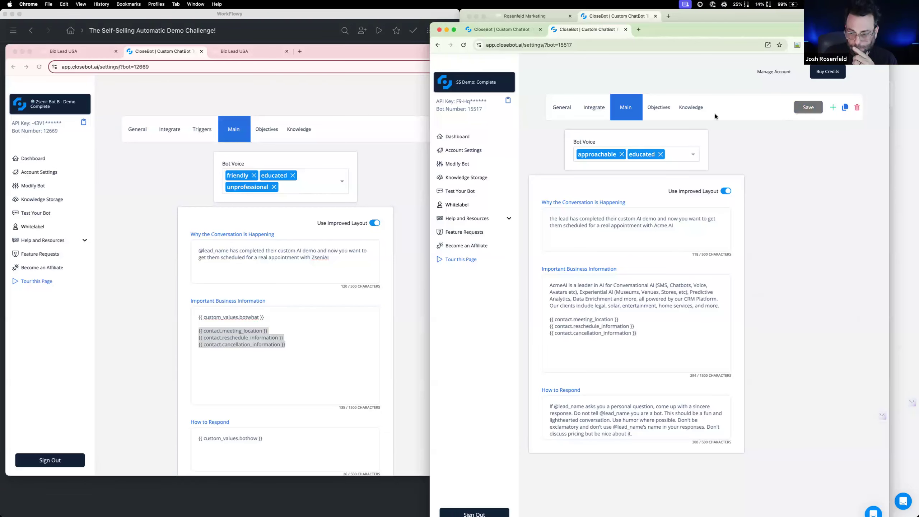
Replace the SS Demo: Complete bot's How to Respond text with the one from the SS Demo: Loop bot
{"action": "left_click", "coordinate": [525, 29]}
{"action": "left_click_drag", "start_coordinate": [708, 413], "coordinate": [517, 394]}
{"action": "key", "text": "super+c"}
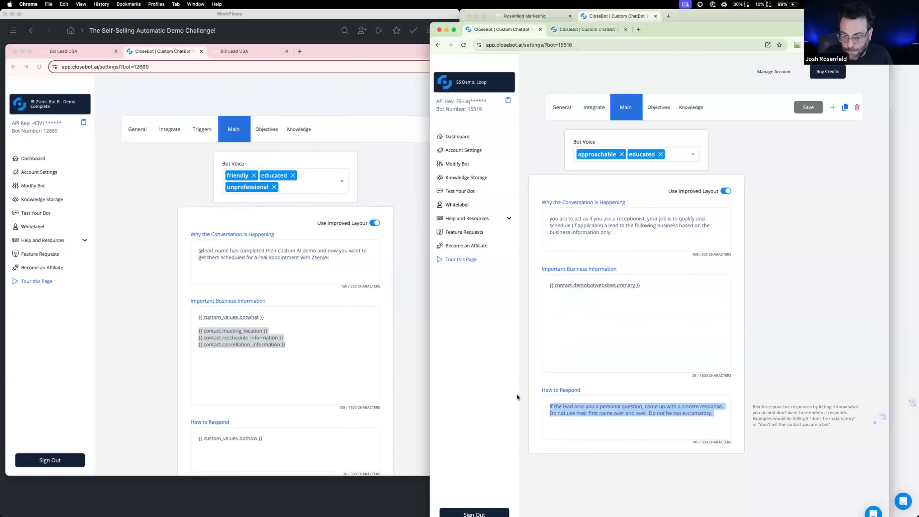
{"action": "left_click", "coordinate": [590, 29]}
{"action": "left_click_drag", "start_coordinate": [723, 434], "coordinate": [549, 404]}
{"action": "key", "text": "super+v"}
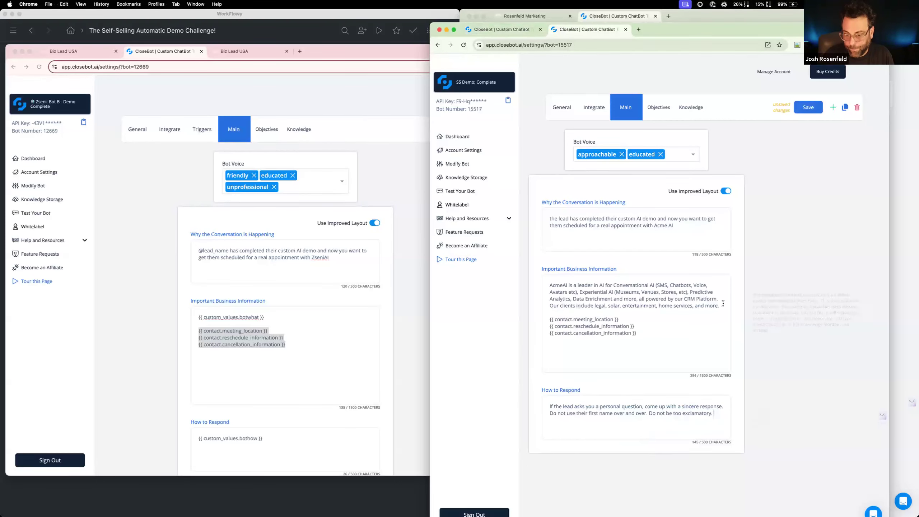
Save the SS Demo: Complete bot and connect its GoHighLevel integration to the SS AutoDemo sub-account
{"action": "left_click", "coordinate": [802, 108]}
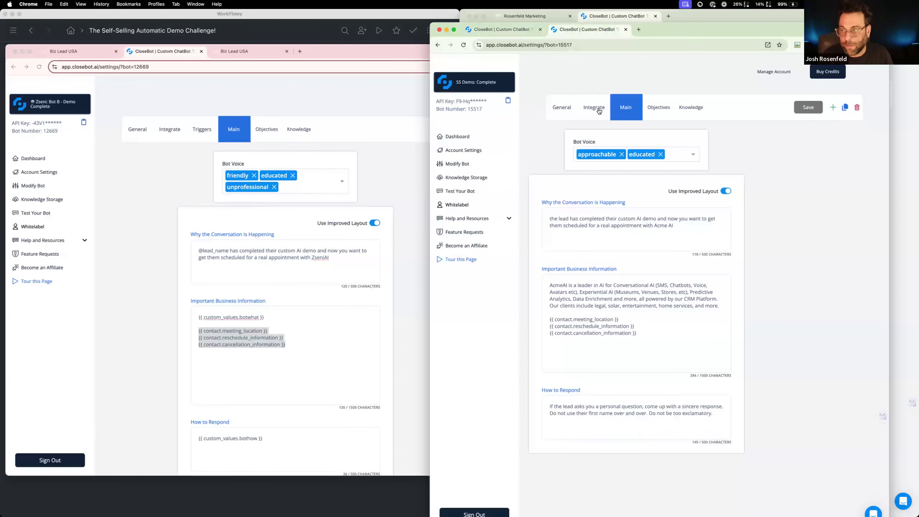
{"action": "left_click", "coordinate": [599, 110]}
{"action": "left_click", "coordinate": [707, 187]}
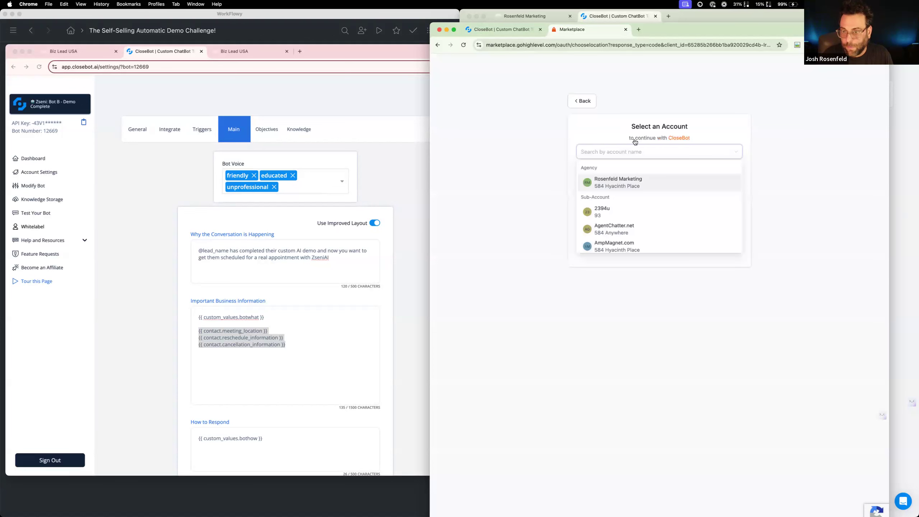
{"action": "type", "text": "ss de"}
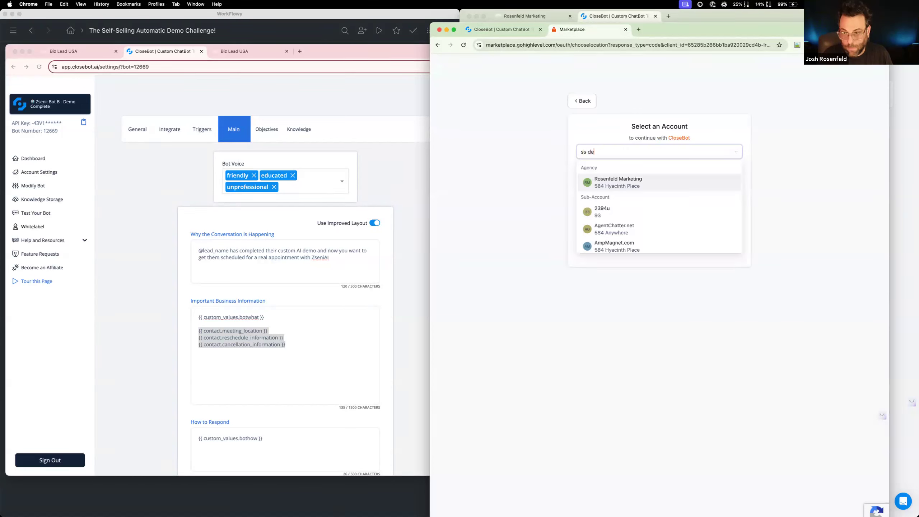
{"action": "key", "text": "BackSpace"}
{"action": "key", "text": "BackSpace"}
{"action": "type", "text": "au"}
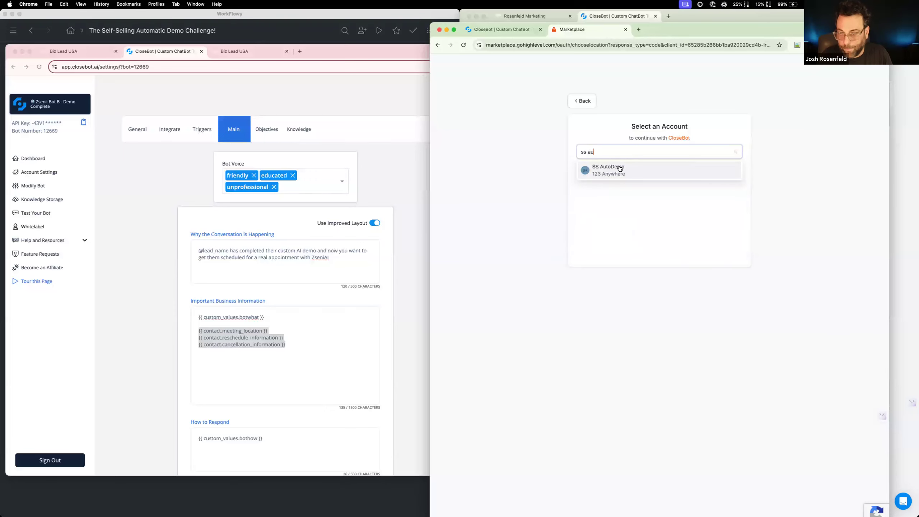
{"action": "left_click", "coordinate": [617, 169]}
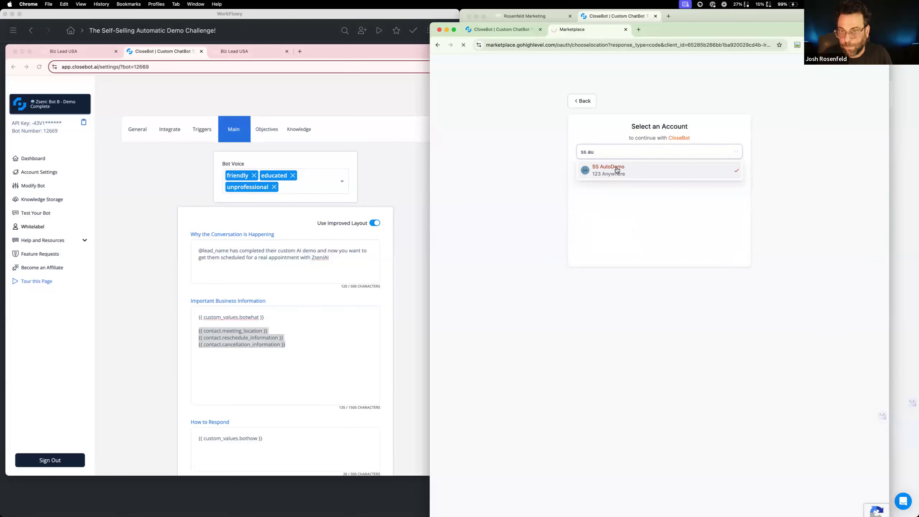
Connect the SS Demo: Loop bot's GoHighLevel integration to the SS AutoDemo sub-account
{"action": "left_click", "coordinate": [508, 29]}
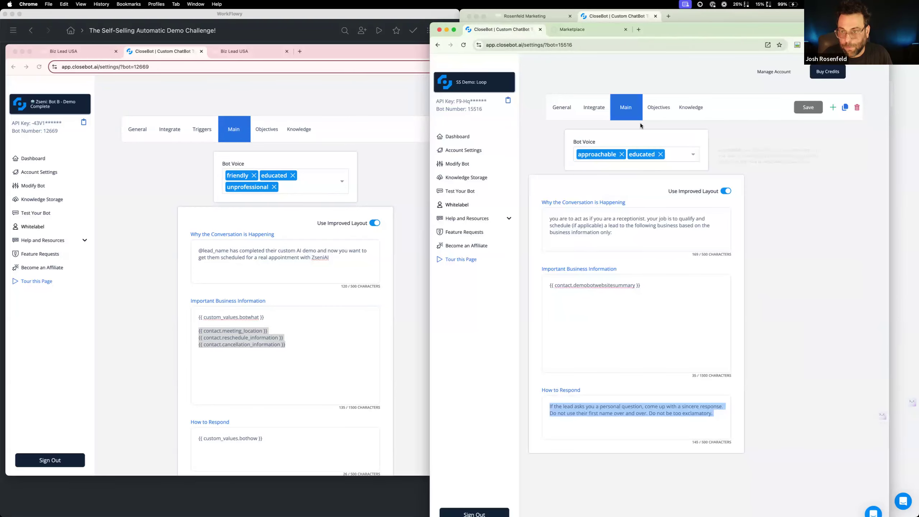
{"action": "left_click", "coordinate": [594, 108]}
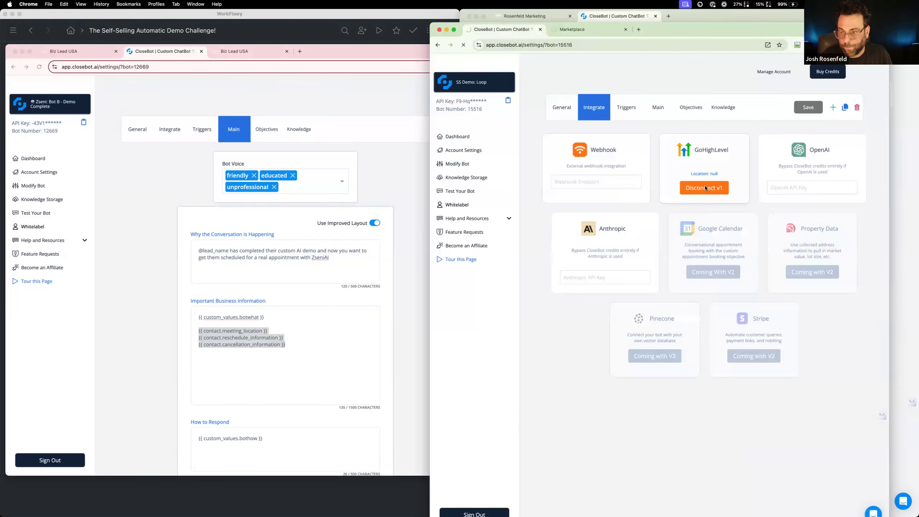
{"action": "left_click", "coordinate": [705, 188]}
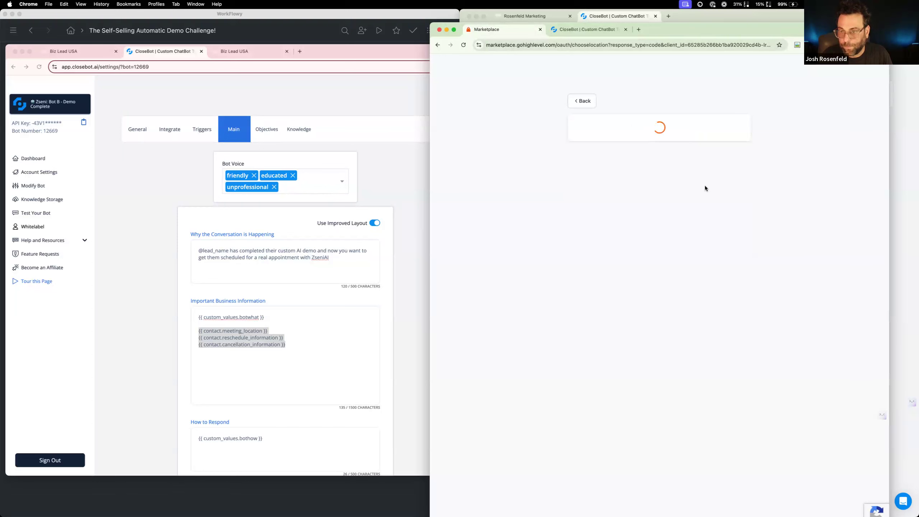
{"action": "type", "text": "ss a"}
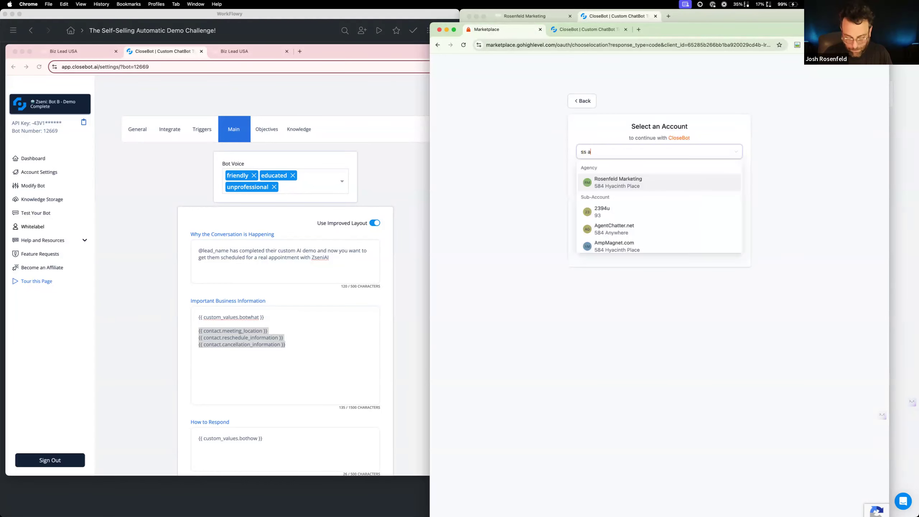
{"action": "type", "text": "u"}
{"action": "left_click", "coordinate": [633, 174]}
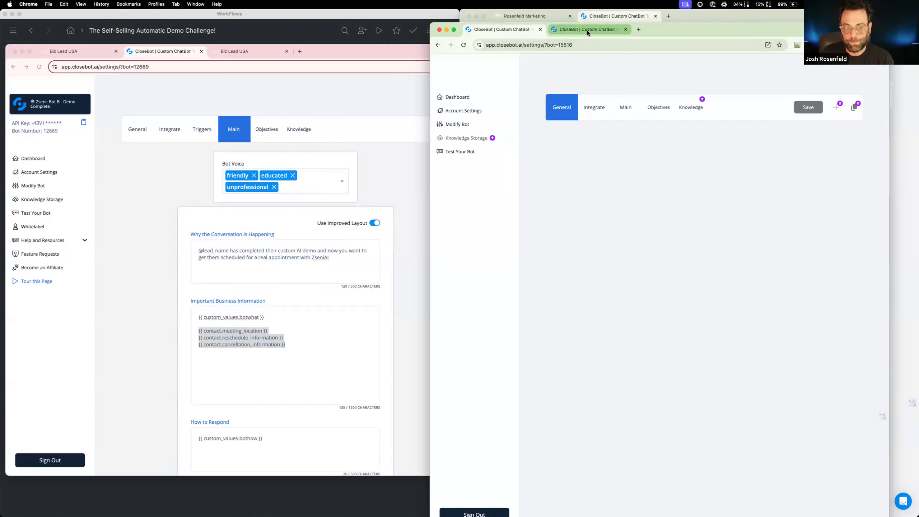
Examine the custom data of the three CloseBot.ai webhooks at the end of the reference Process Message workflow
{"action": "left_click", "coordinate": [138, 99]}
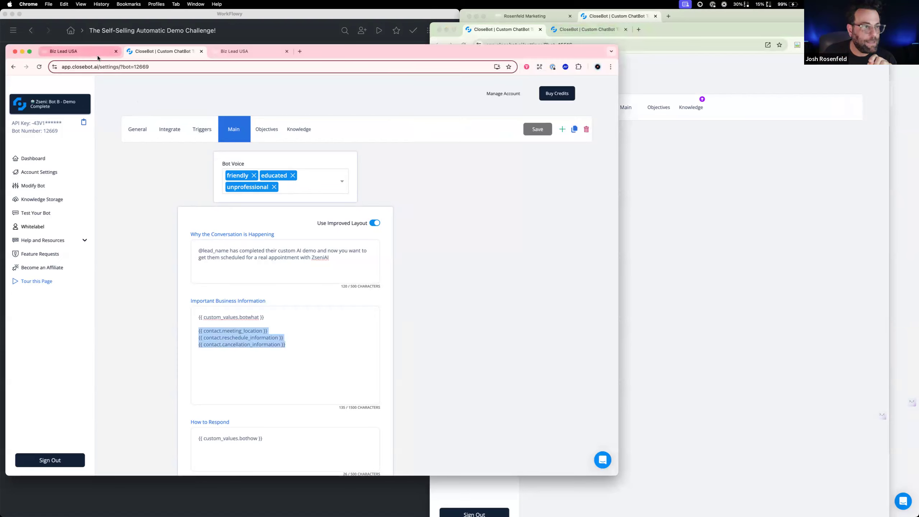
{"action": "left_click", "coordinate": [97, 55]}
{"action": "scroll", "coordinate": [183, 318], "scroll_direction": "down", "scroll_amount": 10}
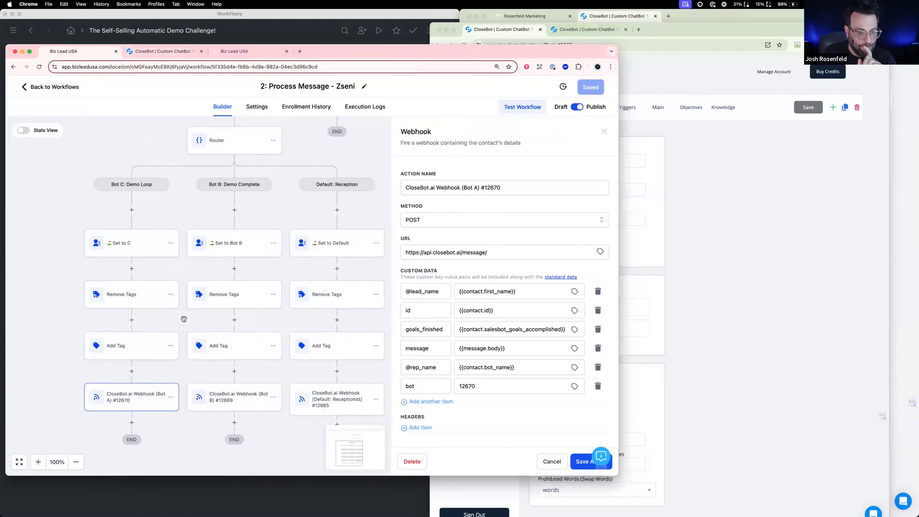
{"action": "scroll", "coordinate": [217, 320], "scroll_direction": "down", "scroll_amount": 4}
{"action": "left_click", "coordinate": [255, 321]}
{"action": "left_click", "coordinate": [343, 323]}
{"action": "left_click", "coordinate": [143, 313]}
{"action": "left_click", "coordinate": [232, 320]}
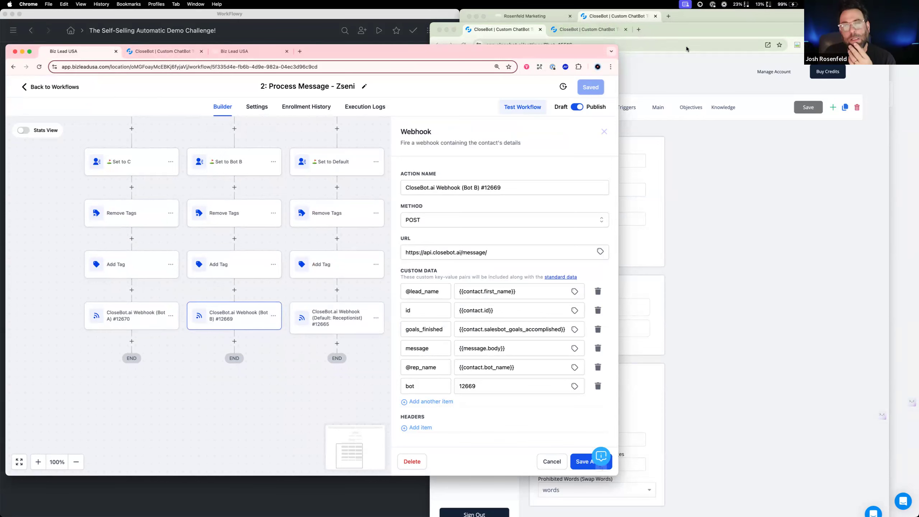
Check the SS Demo: Complete bot's contact variables against the SS AutoDemo account's custom fields by searching them for "meeting"
{"action": "left_click", "coordinate": [683, 34]}
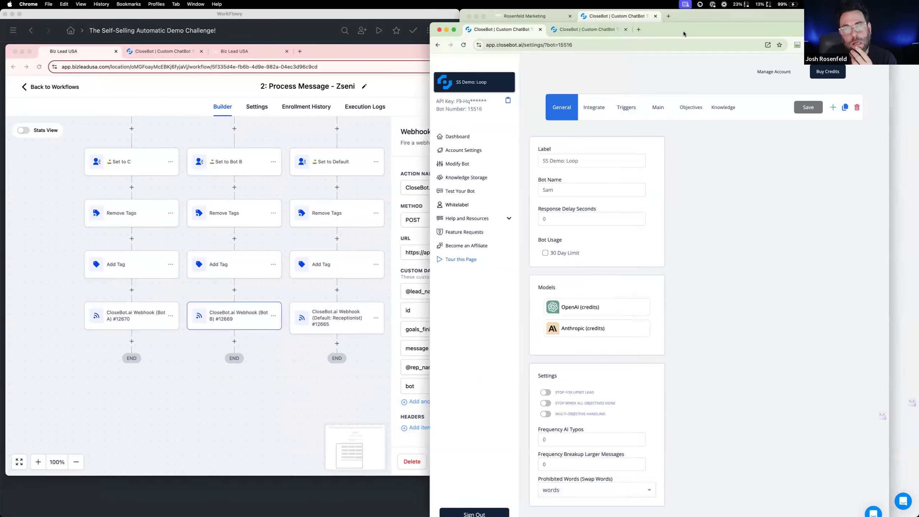
{"action": "left_click", "coordinate": [573, 32]}
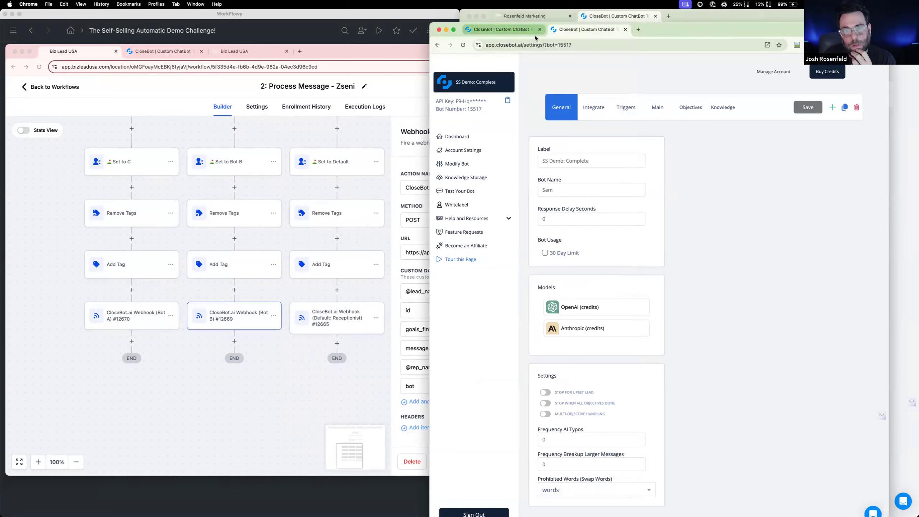
{"action": "left_click", "coordinate": [658, 108]}
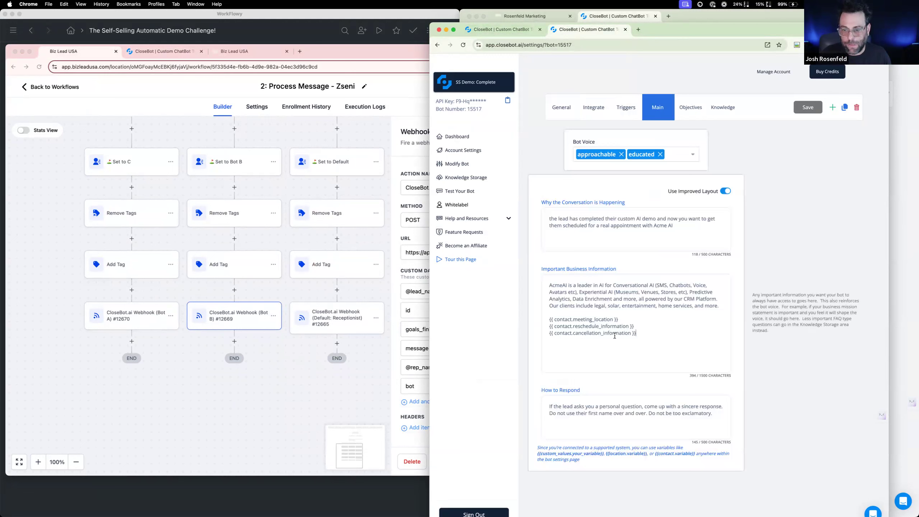
{"action": "left_click_drag", "start_coordinate": [636, 333], "coordinate": [514, 319]}
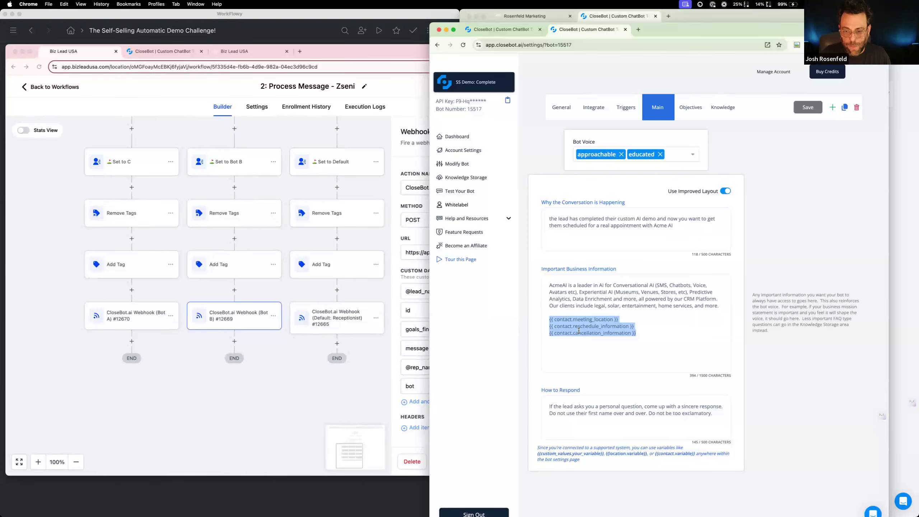
{"action": "left_click", "coordinate": [525, 16]}
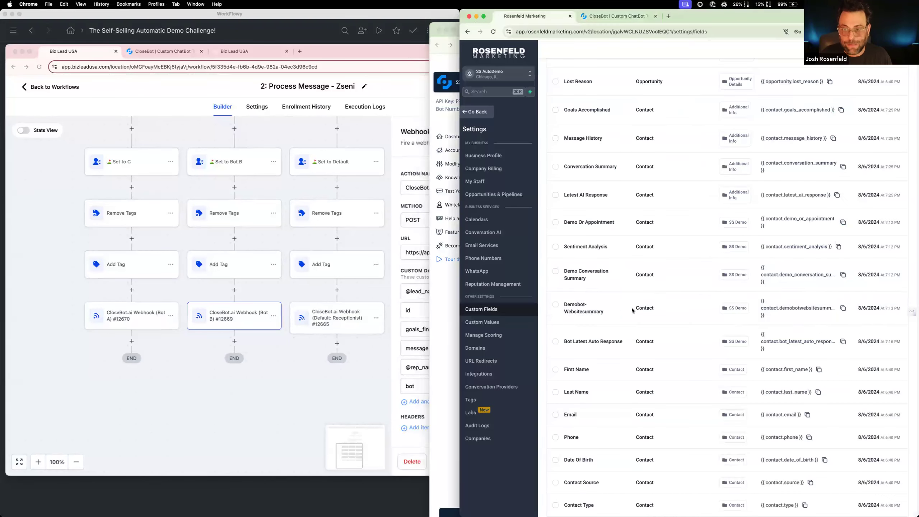
{"action": "left_click_drag", "start_coordinate": [860, 16], "coordinate": [661, 101]}
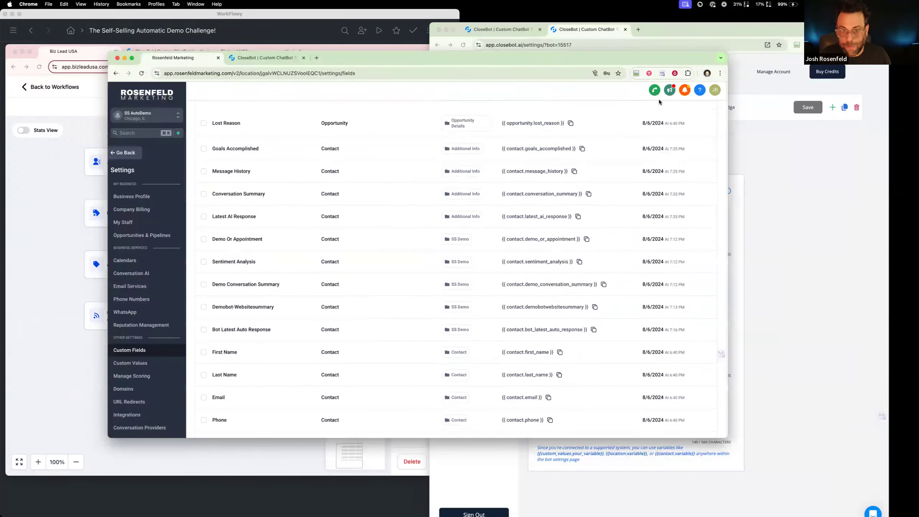
{"action": "scroll", "coordinate": [262, 98], "scroll_direction": "up", "scroll_amount": 10}
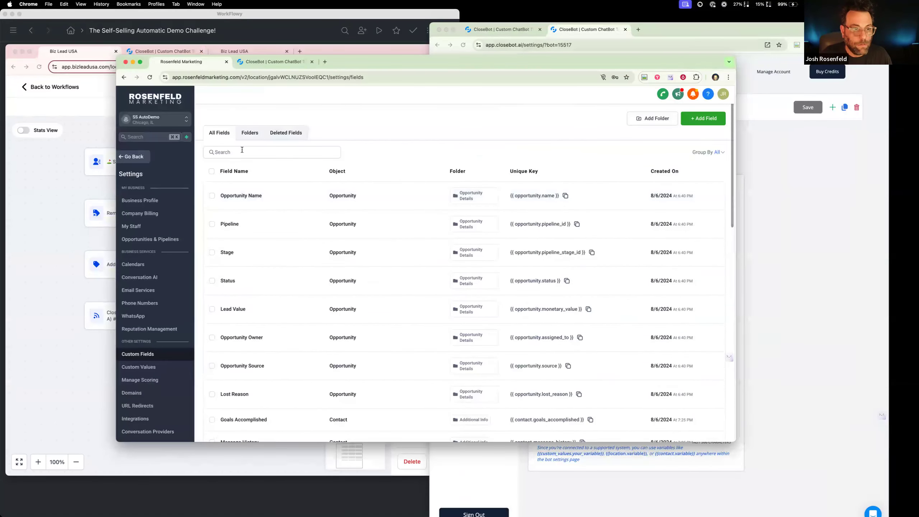
{"action": "type", "text": "meeting"}
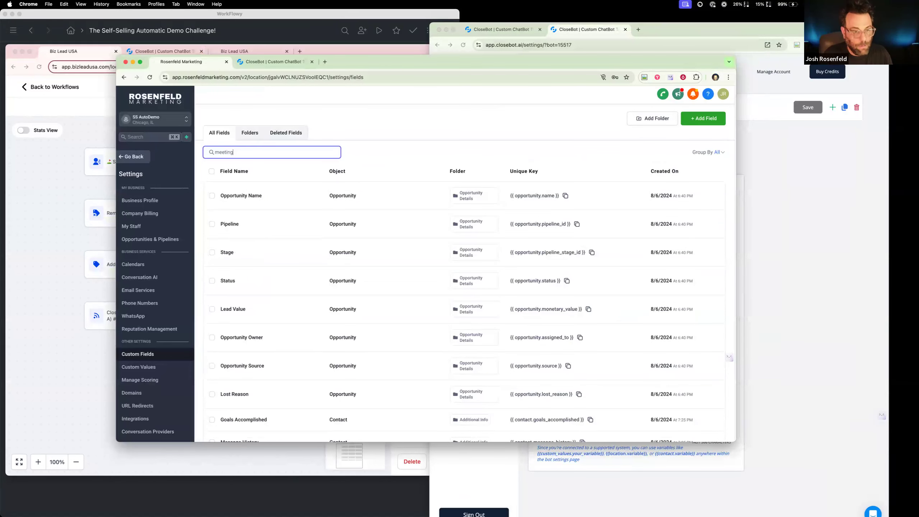
Delete the meeting_location, reschedule_information and cancellation_information variables from the SS Demo: Complete bot's Important Business Information and save it
{"action": "left_click", "coordinate": [795, 241]}
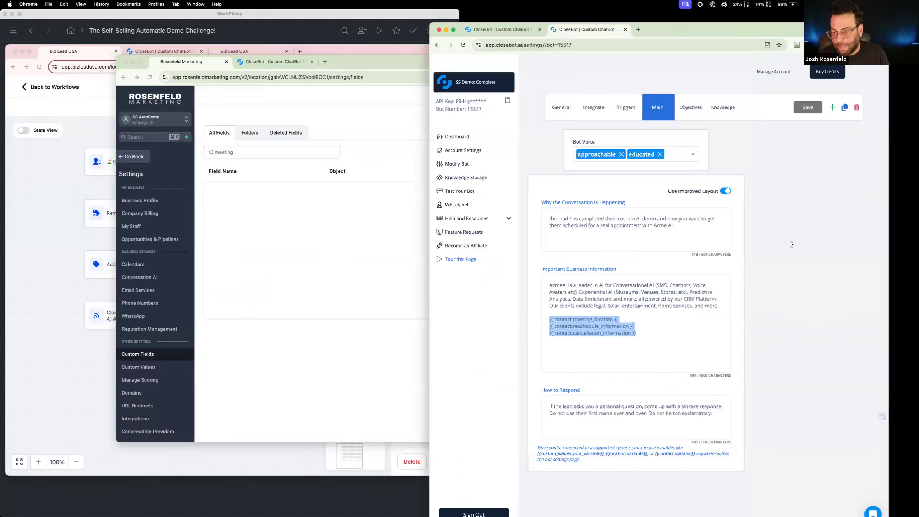
{"action": "left_click_drag", "start_coordinate": [638, 334], "coordinate": [542, 323]}
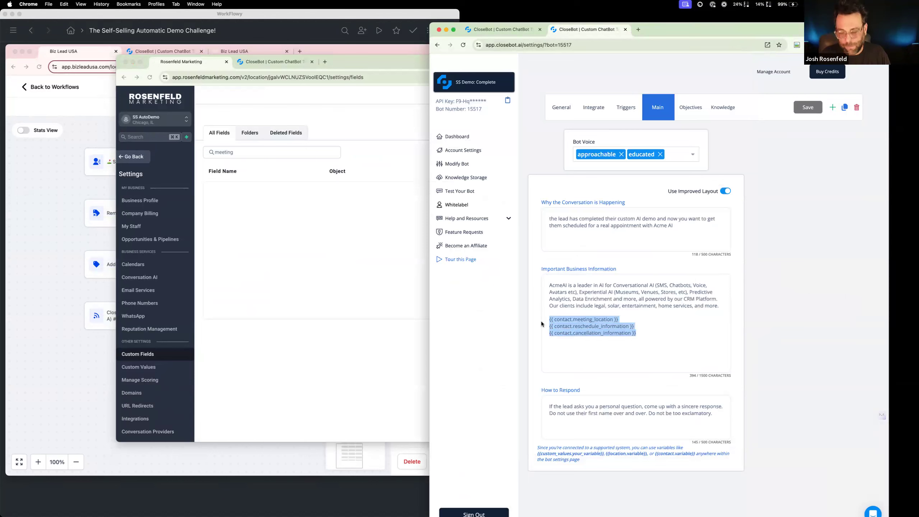
{"action": "key", "text": "BackSpace"}
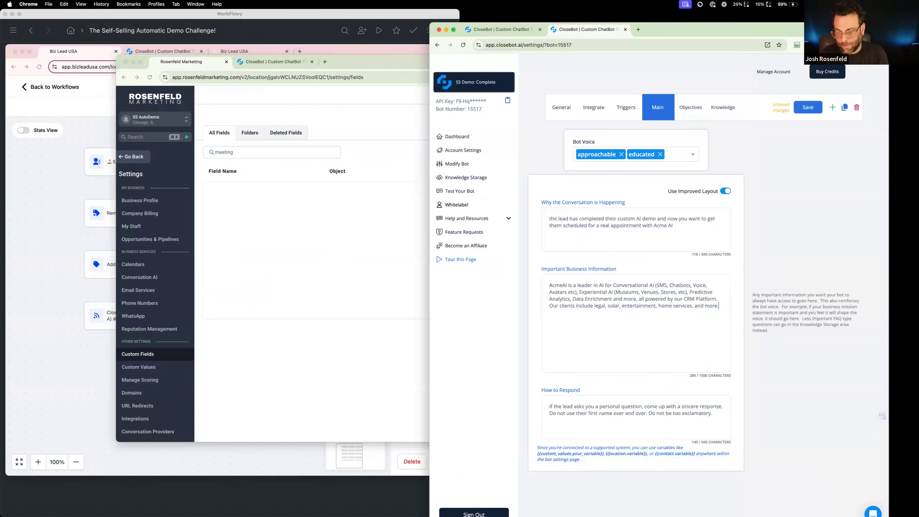
{"action": "left_click", "coordinate": [812, 109]}
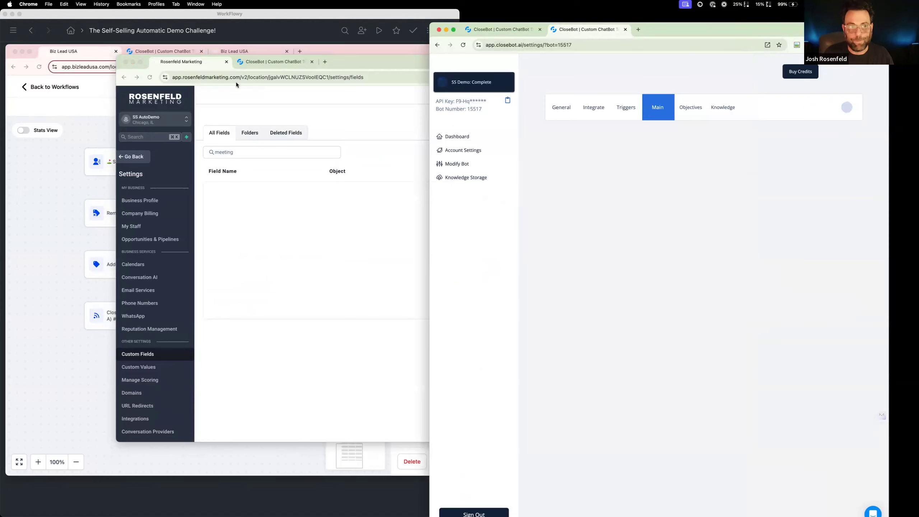
{"action": "left_click_drag", "start_coordinate": [358, 66], "coordinate": [554, 120]}
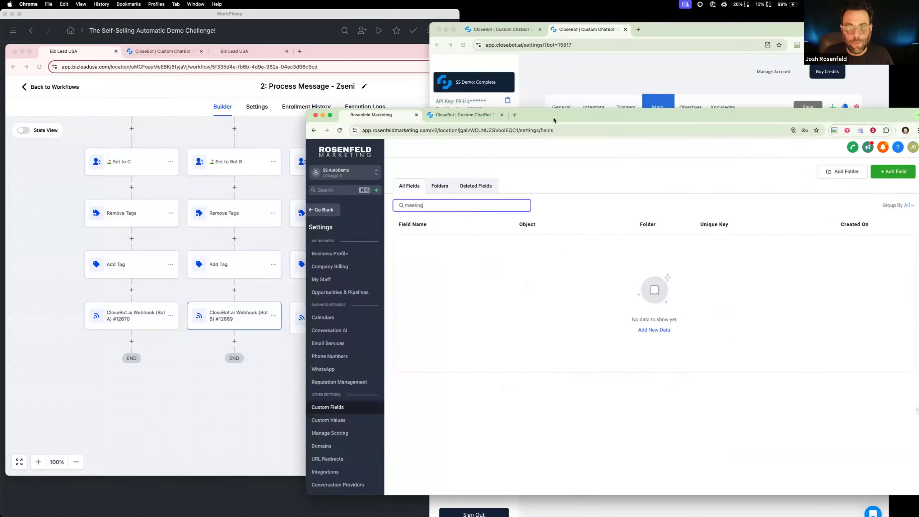
{"action": "left_click", "coordinate": [564, 84]}
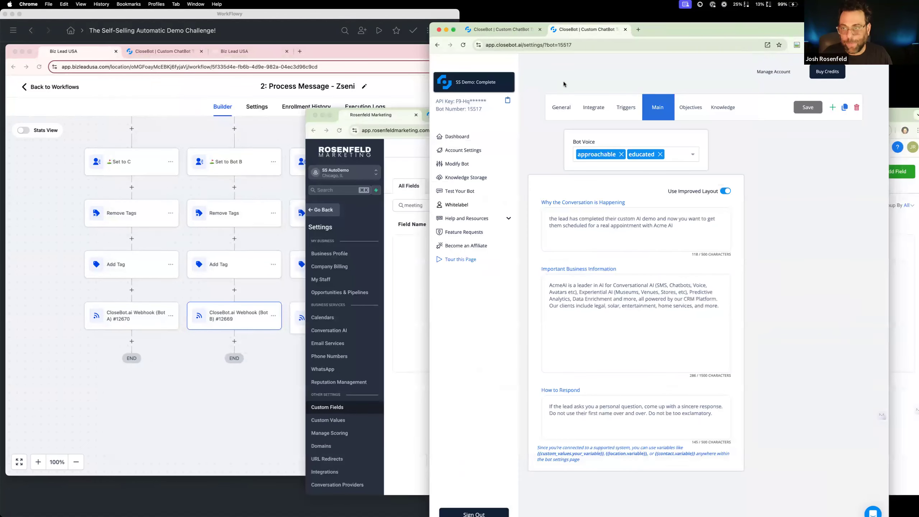
{"action": "left_click", "coordinate": [503, 29]}
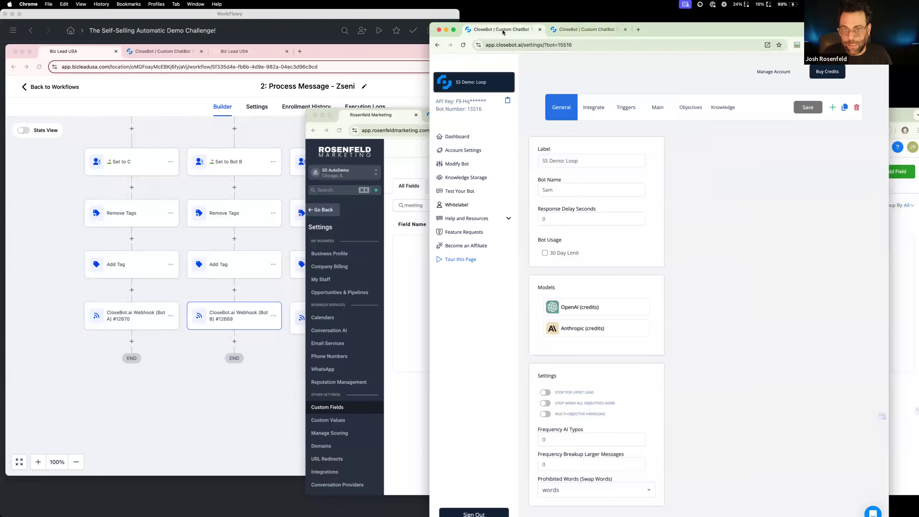
{"action": "left_click", "coordinate": [584, 31]}
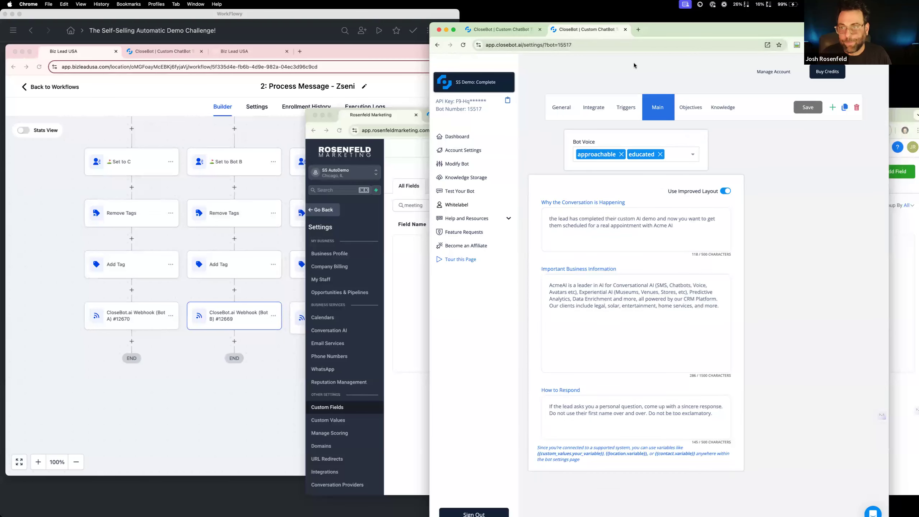
Open the SS Demo: Complete bot's objectives and compare them with those of the reference Default/Receptionist bot
{"action": "left_click", "coordinate": [692, 115]}
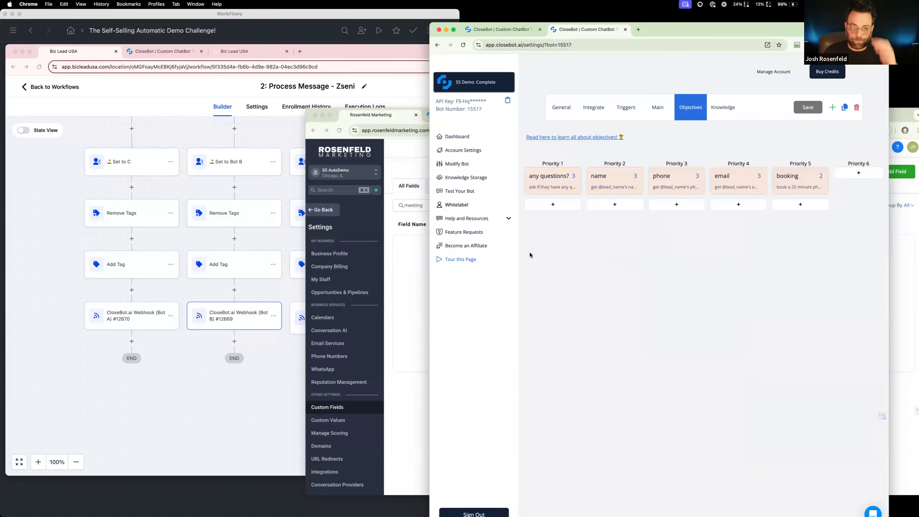
{"action": "left_click", "coordinate": [138, 52]}
{"action": "left_click", "coordinate": [79, 104]}
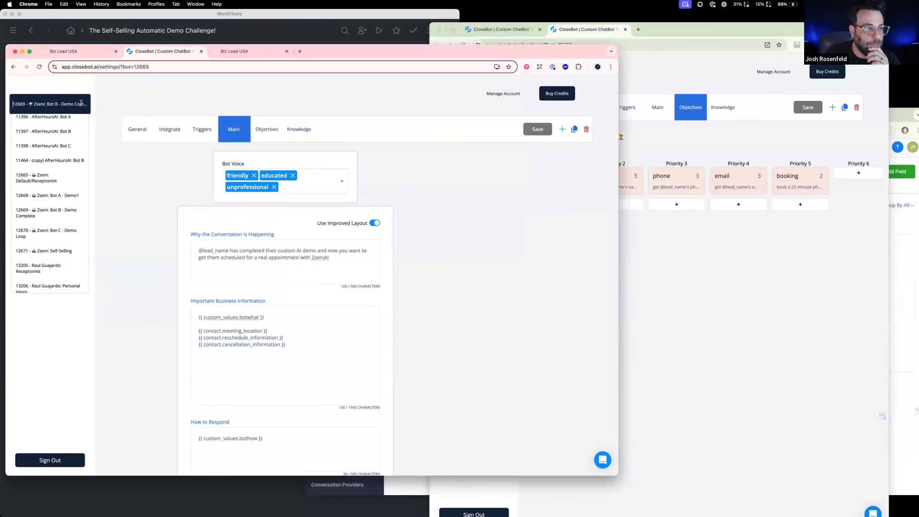
{"action": "left_click", "coordinate": [67, 182]}
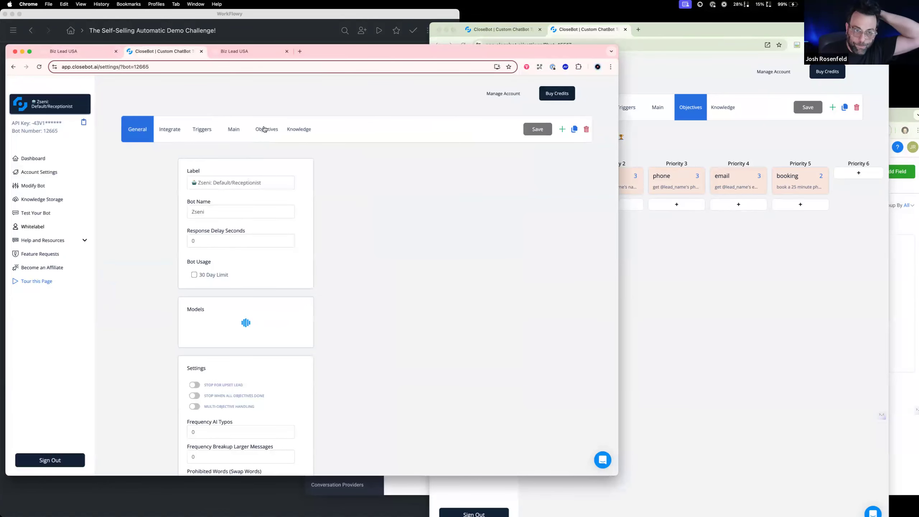
{"action": "left_click", "coordinate": [264, 130]}
{"action": "left_click", "coordinate": [751, 276]}
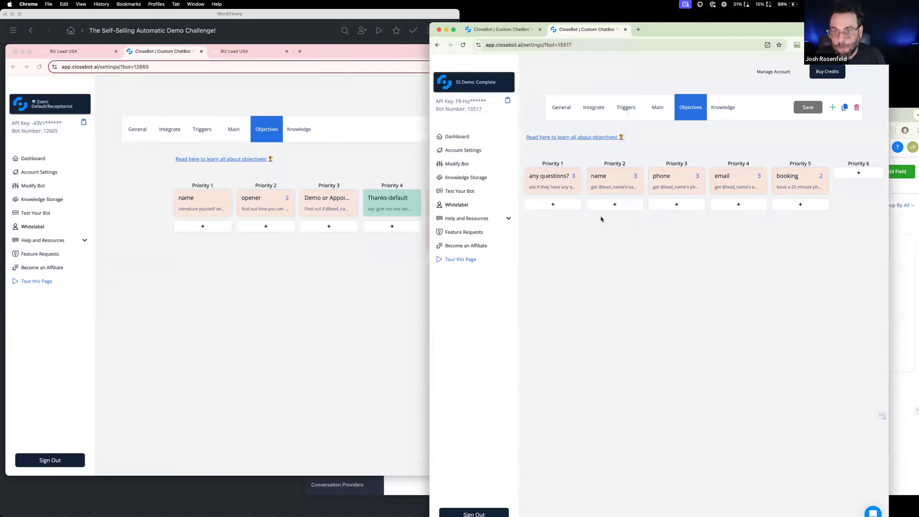
Change the SS Demo: Complete bot's Priority 1 "any questions?" objective to a name objective by setting Auto Update to Name
{"action": "left_click", "coordinate": [563, 182]}
{"action": "left_click", "coordinate": [602, 330]}
{"action": "type", "text": "name"}
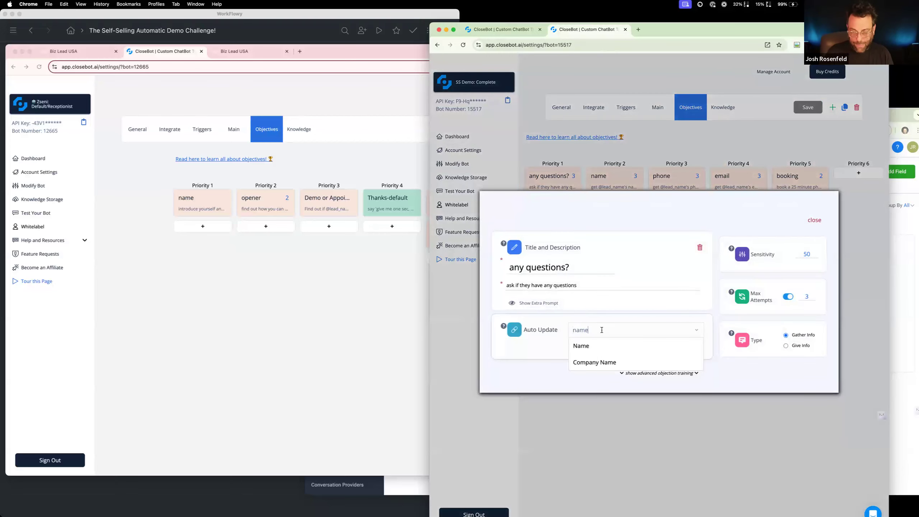
{"action": "left_click", "coordinate": [604, 347]}
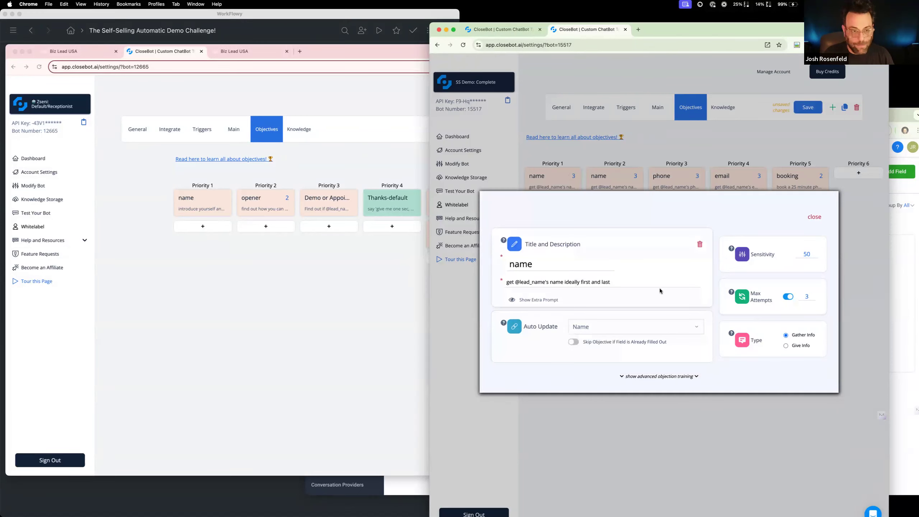
Turn off Max Attempts for the SS Demo: Complete bot's Priority 1 name objective and retitle the Priority 2 objective "opener"
{"action": "left_click", "coordinate": [785, 298]}
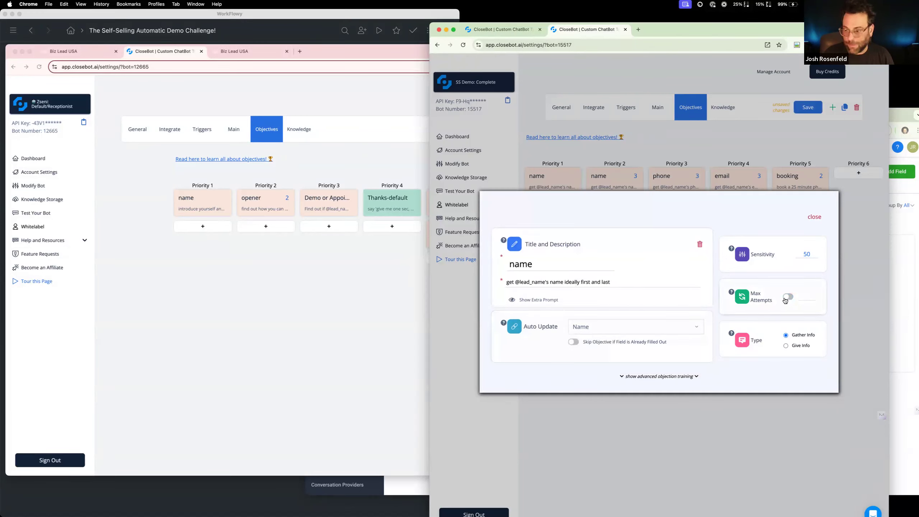
{"action": "left_click", "coordinate": [815, 218]}
{"action": "left_click", "coordinate": [591, 181]}
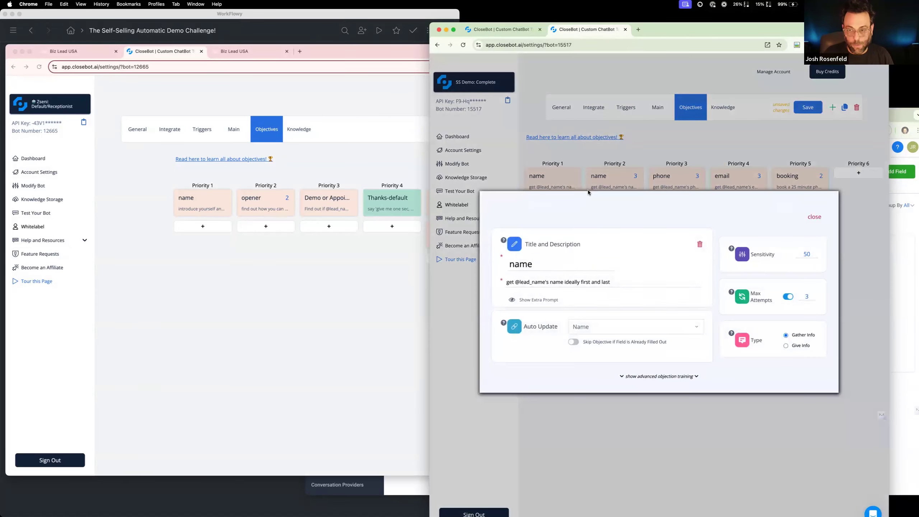
{"action": "double_click", "coordinate": [573, 266]}
{"action": "type", "text": "opener"}
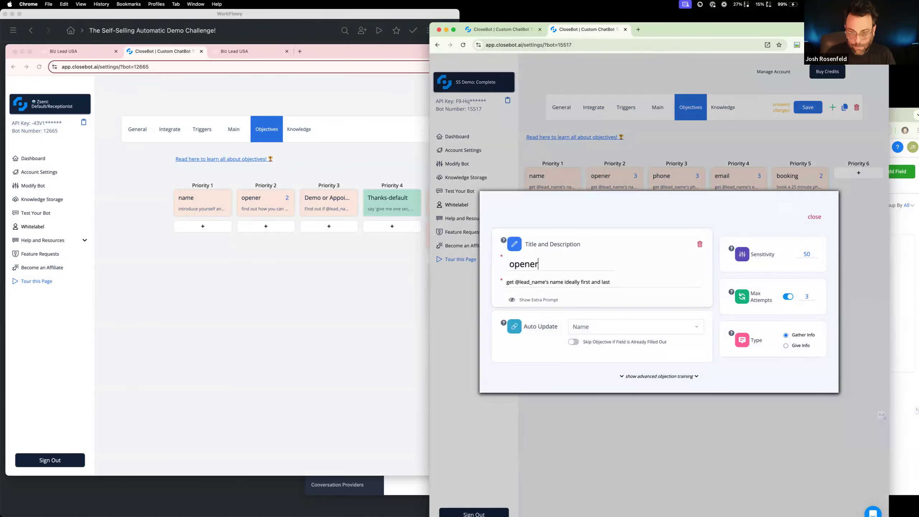
Open the reference Default/Receptionist bot's opener objective, show its extra prompt and copy its description
{"action": "left_click", "coordinate": [256, 201]}
{"action": "left_click", "coordinate": [256, 202]}
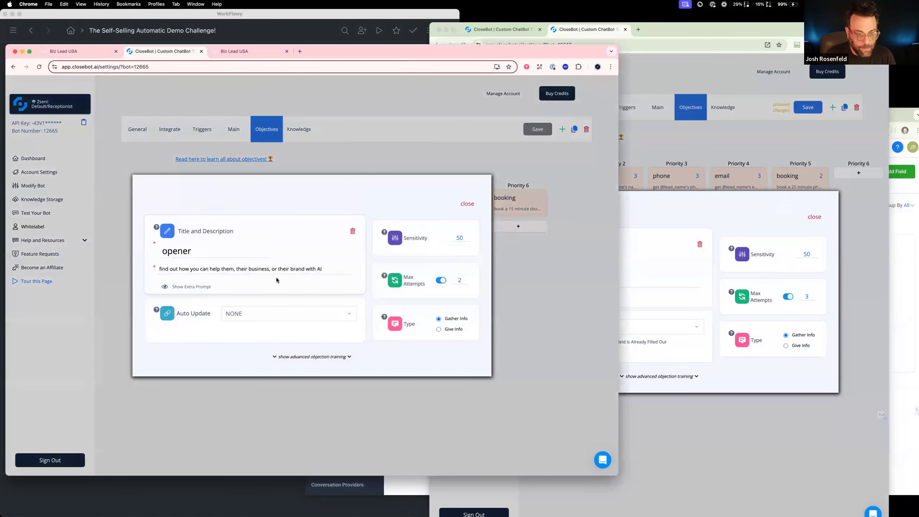
{"action": "left_click", "coordinate": [189, 286]}
{"action": "left_click_drag", "start_coordinate": [335, 256], "coordinate": [273, 255]}
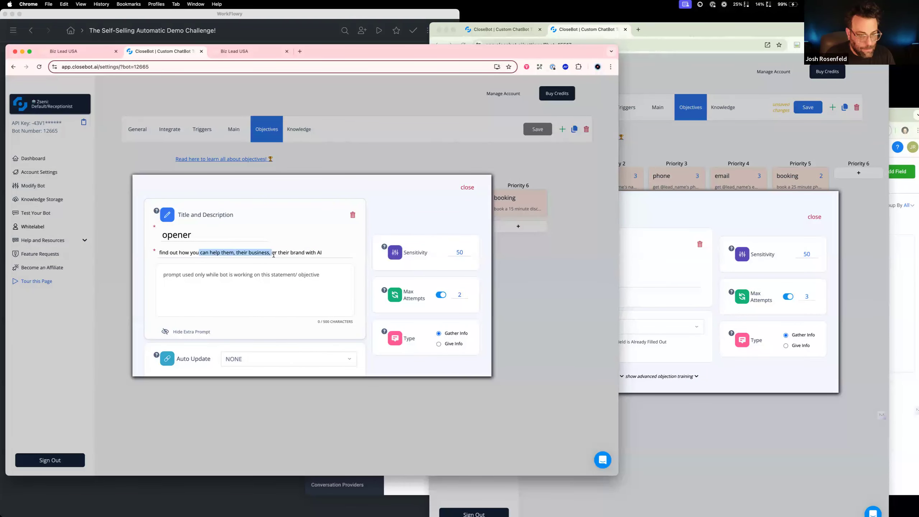
{"action": "left_click", "coordinate": [352, 257]}
{"action": "triple_click", "coordinate": [160, 256]}
{"action": "key", "text": "cmd+c"}
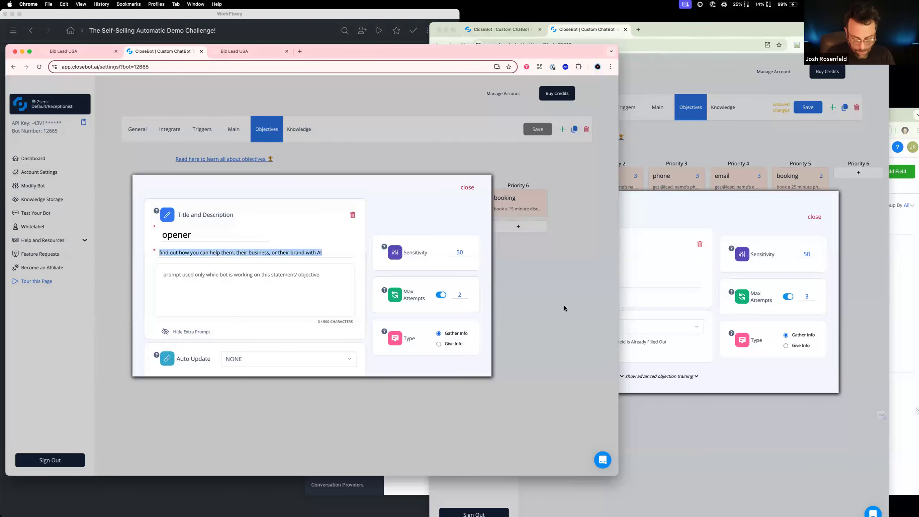
Set the SS Demo: Complete bot's Priority 2 Auto Update to NONE and its description to "find out how you can help them, their business, or their brand with AI"
{"action": "left_click", "coordinate": [679, 284]}
{"action": "triple_click", "coordinate": [628, 285]}
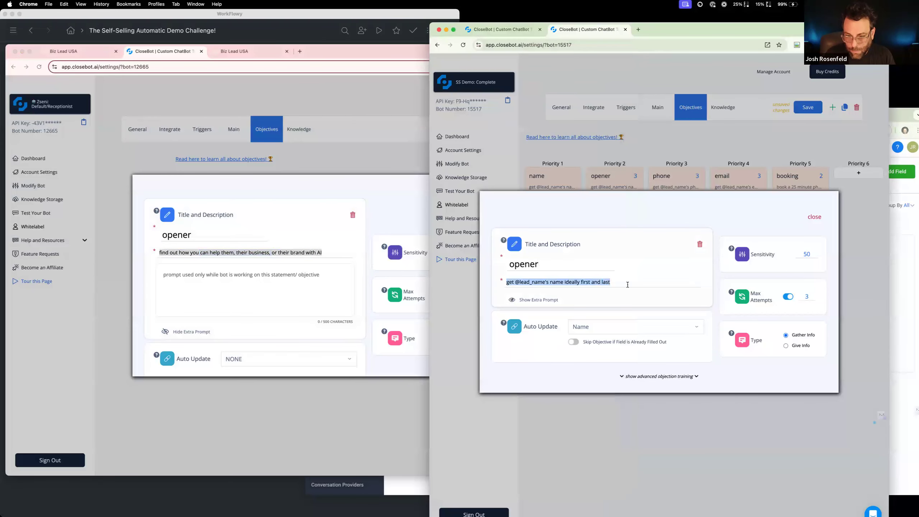
{"action": "key", "text": "cmd+v"}
{"action": "key", "text": "super+z"}
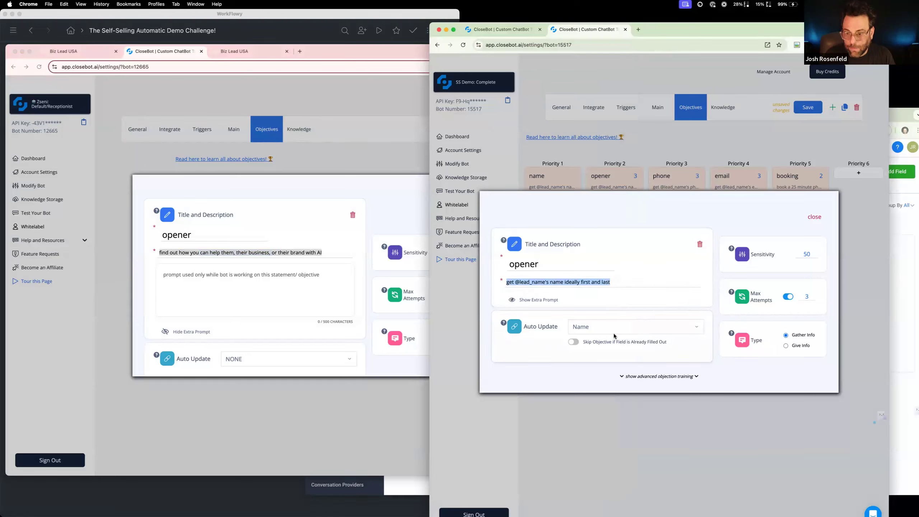
{"action": "left_click", "coordinate": [614, 332]}
{"action": "scroll", "coordinate": [603, 351], "scroll_direction": "up", "scroll_amount": 2}
{"action": "left_click", "coordinate": [600, 348]}
{"action": "left_click_drag", "start_coordinate": [614, 285], "coordinate": [495, 287]}
{"action": "key", "text": "super+v"}
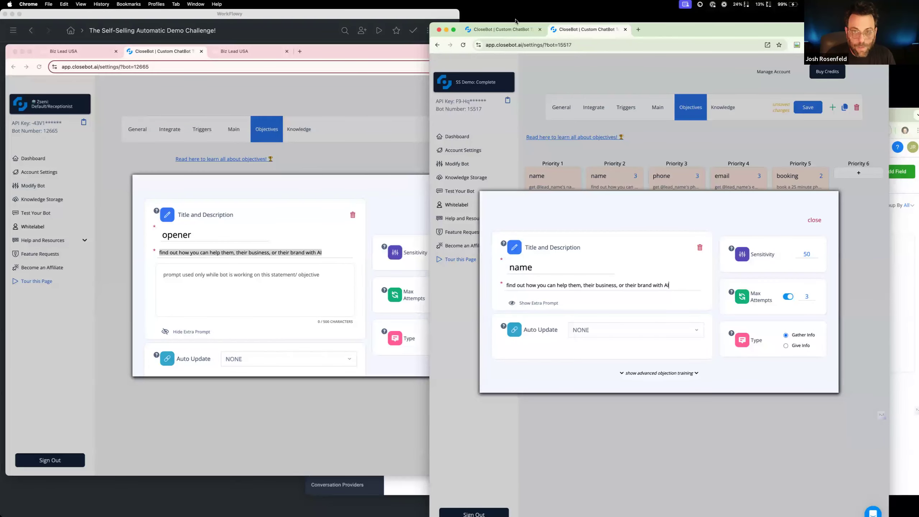
Set the Priority 2 objective's Max Attempts to 2 in the SS Demo: Complete bot and close the objective
{"action": "left_click_drag", "start_coordinate": [516, 25], "coordinate": [564, 25]}
{"action": "left_click", "coordinate": [836, 298]}
{"action": "left_click", "coordinate": [837, 298]}
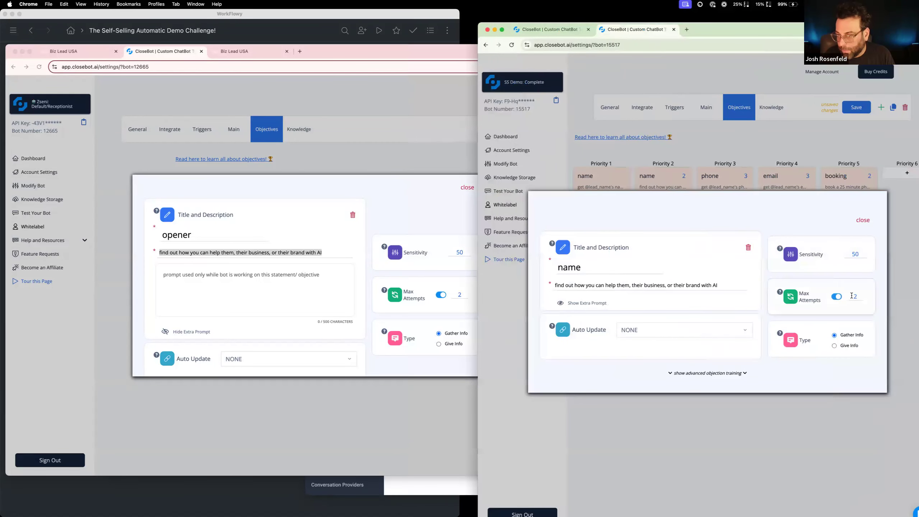
{"action": "left_click", "coordinate": [864, 220]}
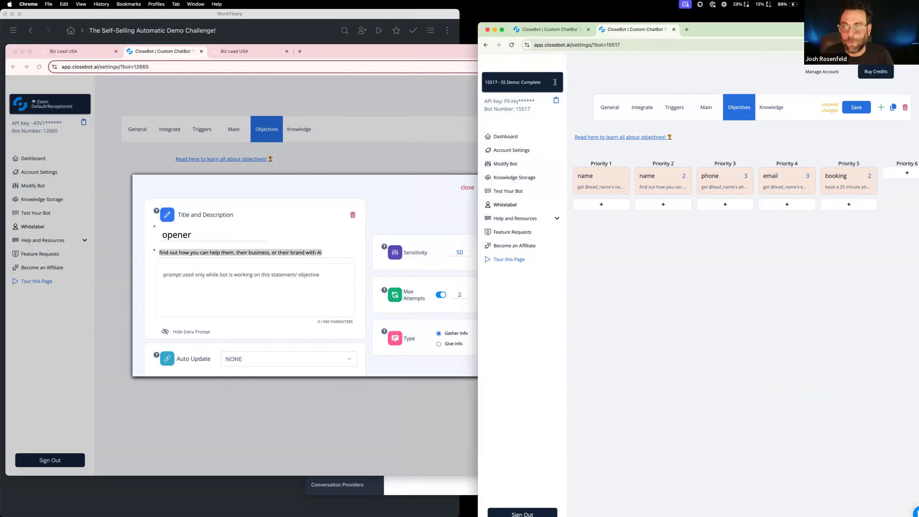
Gather the CloseBot tabs and the Rosenfeld Marketing tab into one browser window and place it beside the reference bot's window
{"action": "left_click", "coordinate": [555, 82]}
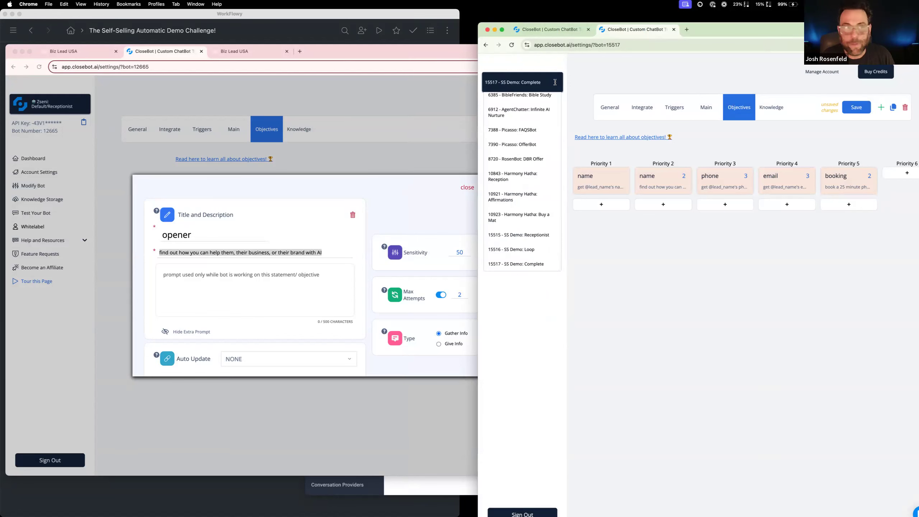
{"action": "left_click_drag", "start_coordinate": [704, 32], "coordinate": [684, 150]}
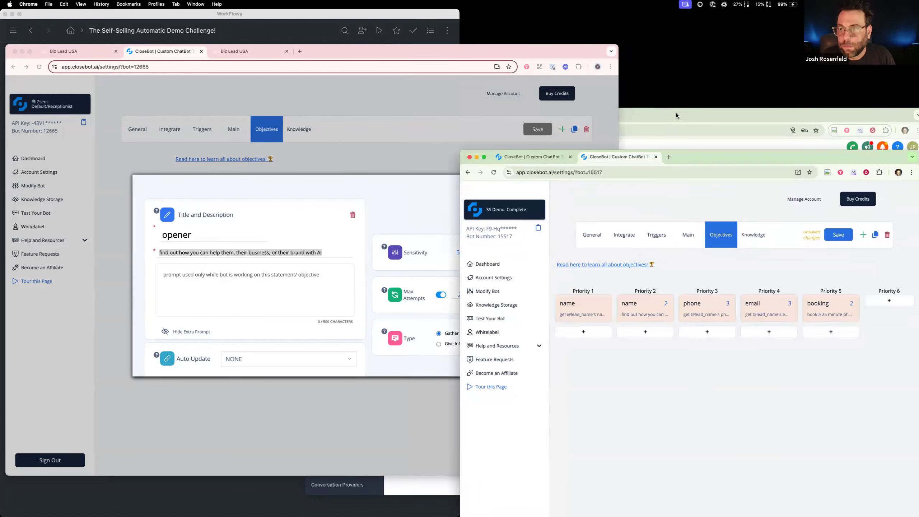
{"action": "left_click", "coordinate": [677, 114]}
{"action": "left_click", "coordinate": [458, 114]}
{"action": "left_click_drag", "start_coordinate": [458, 115], "coordinate": [649, 105]}
{"action": "left_click_drag", "start_coordinate": [718, 106], "coordinate": [851, 137]}
{"action": "left_click_drag", "start_coordinate": [734, 146], "coordinate": [751, 164]}
{"action": "left_click_drag", "start_coordinate": [656, 158], "coordinate": [665, 159]}
{"action": "left_click_drag", "start_coordinate": [780, 158], "coordinate": [778, 196]}
{"action": "left_click_drag", "start_coordinate": [595, 159], "coordinate": [539, 197]}
{"action": "left_click_drag", "start_coordinate": [859, 200], "coordinate": [872, 47]}
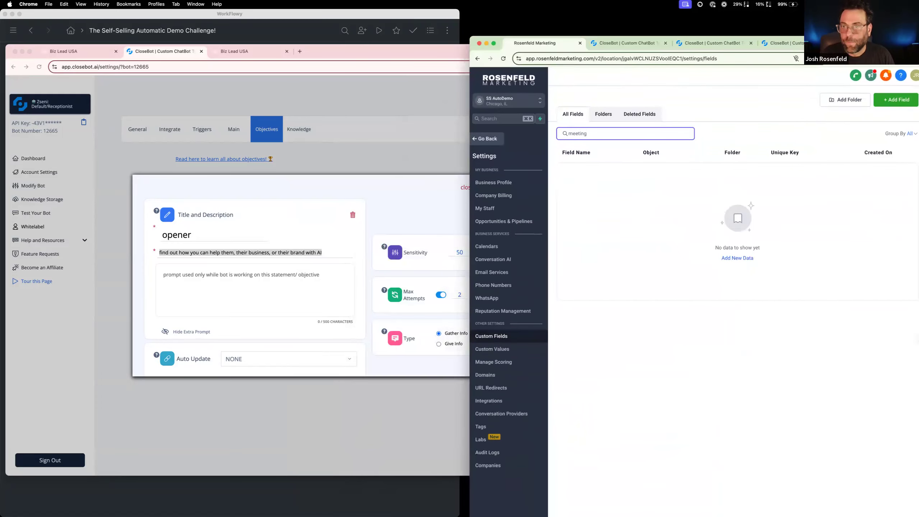
Find the SS Demo: Receptionist bot among the CloseBot tabs and open its objectives
{"action": "left_click", "coordinate": [622, 44]}
{"action": "left_click", "coordinate": [708, 40]}
{"action": "left_click_drag", "start_coordinate": [786, 43], "coordinate": [616, 37]}
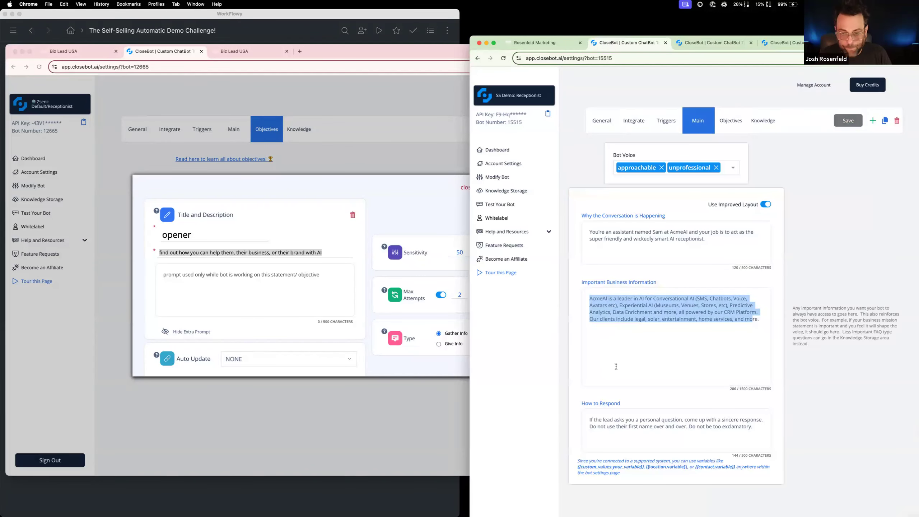
{"action": "left_click", "coordinate": [732, 122]}
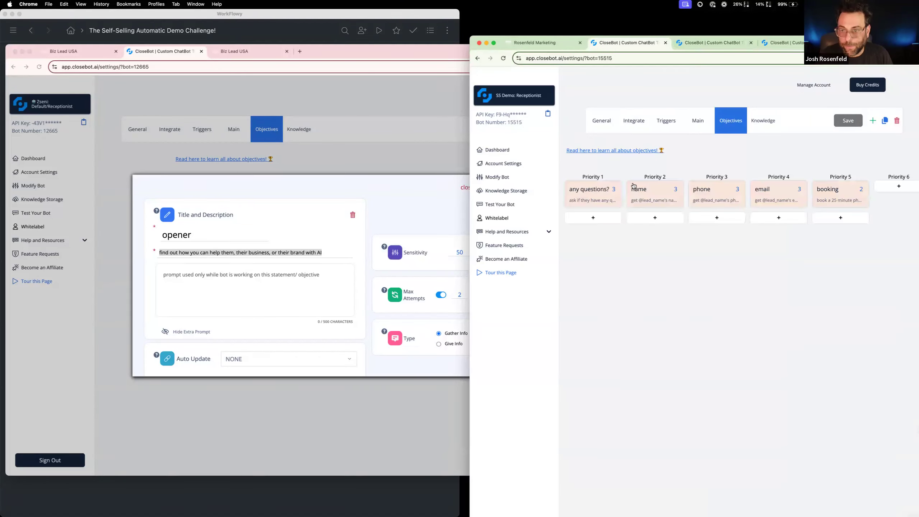
Change the SS Demo: Receptionist bot's Priority 1 "any questions?" objective to a name objective with Auto Update set to Name and Max Attempts off
{"action": "left_click", "coordinate": [590, 200]}
{"action": "left_click", "coordinate": [633, 349]}
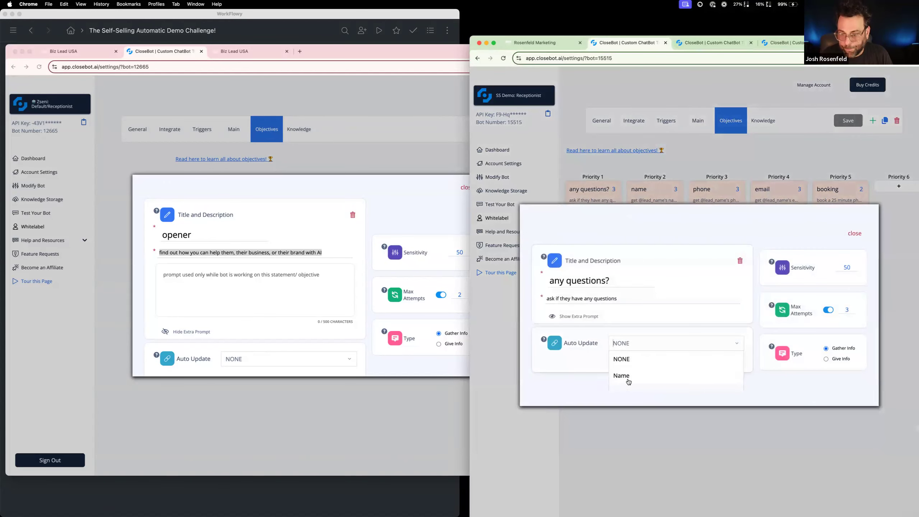
{"action": "left_click", "coordinate": [629, 376]}
{"action": "left_click", "coordinate": [827, 311]}
{"action": "left_click", "coordinate": [854, 231]}
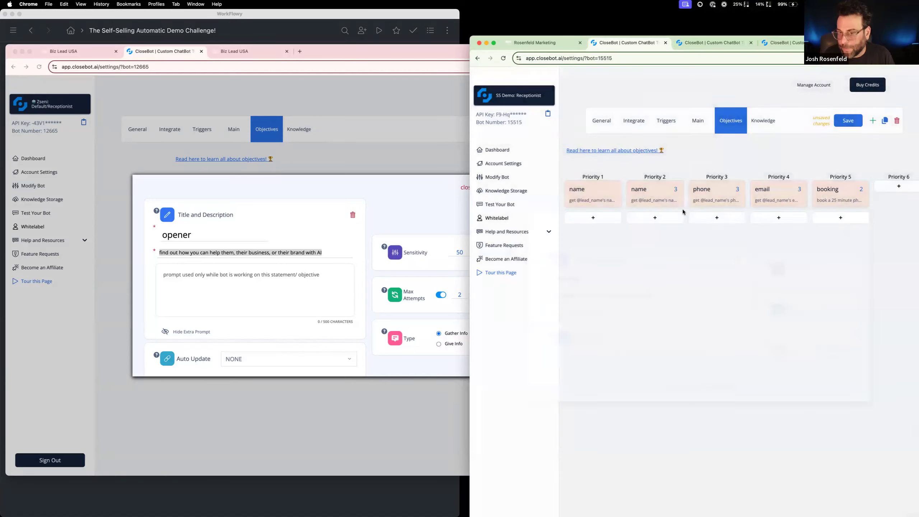
Set the SS Demo: Receptionist bot's Priority 2 objective to Auto Update NONE and replace its description with the copied opener description
{"action": "left_click", "coordinate": [639, 197]}
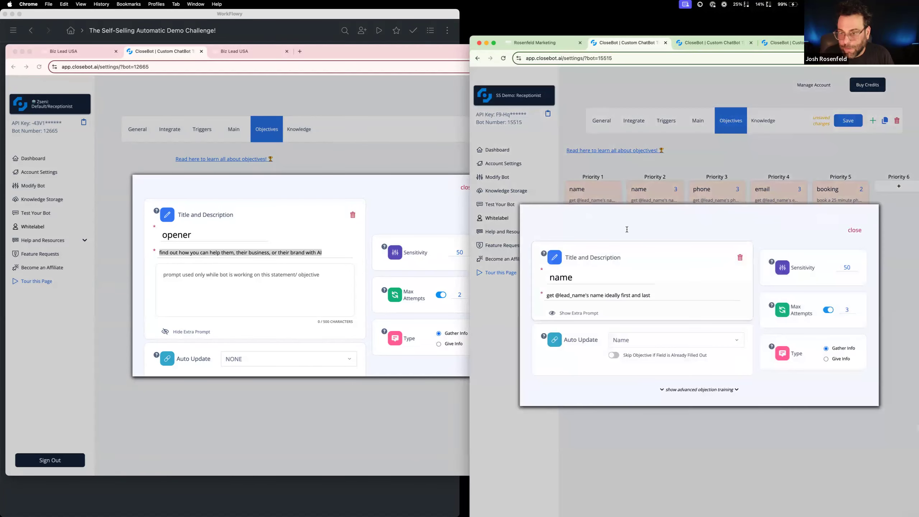
{"action": "left_click", "coordinate": [657, 339]}
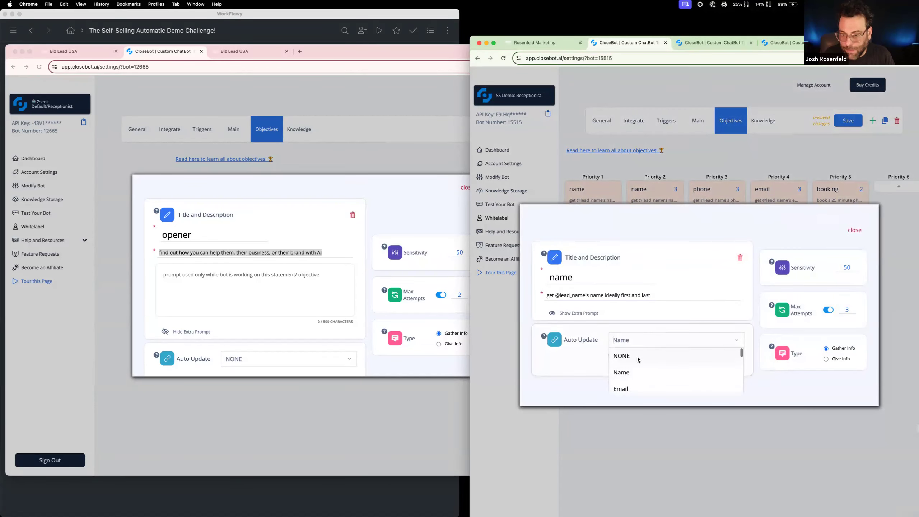
{"action": "left_click", "coordinate": [639, 358]}
{"action": "triple_click", "coordinate": [560, 299]}
{"action": "key", "text": "super+v"}
Title the SS Demo: Receptionist bot's Priority 2 objective "opener", set its Max Attempts to 2 and close it
{"action": "double_click", "coordinate": [561, 281]}
{"action": "type", "text": "opn"}
{"action": "key", "text": "BackSpace"}
{"action": "key", "text": "BackSpace"}
{"action": "type", "text": "pener"}
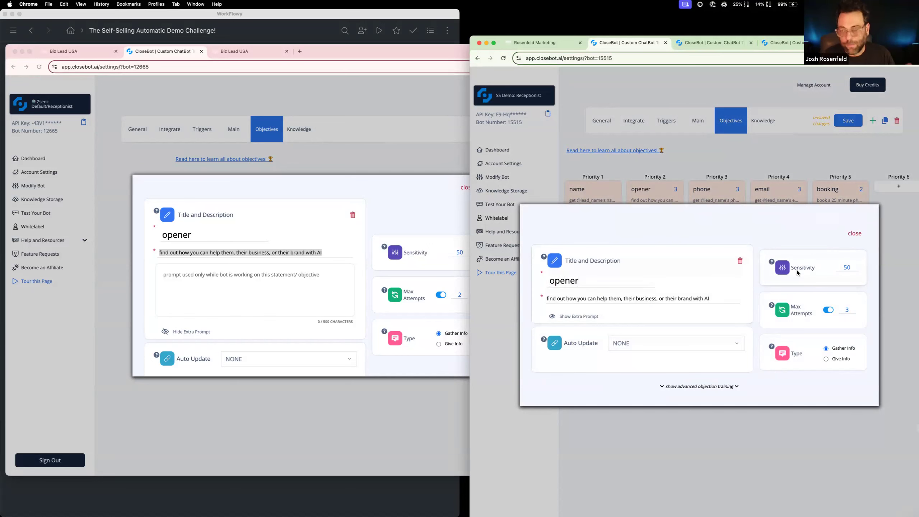
{"action": "left_click_drag", "start_coordinate": [846, 308], "coordinate": [872, 310]}
{"action": "type", "text": "2"}
{"action": "left_click", "coordinate": [861, 234]}
Copy the description of the reference bot's Demo or Appointment objective and open the SS Demo: Receptionist bot's Priority 3 phone objective
{"action": "left_click", "coordinate": [415, 156]}
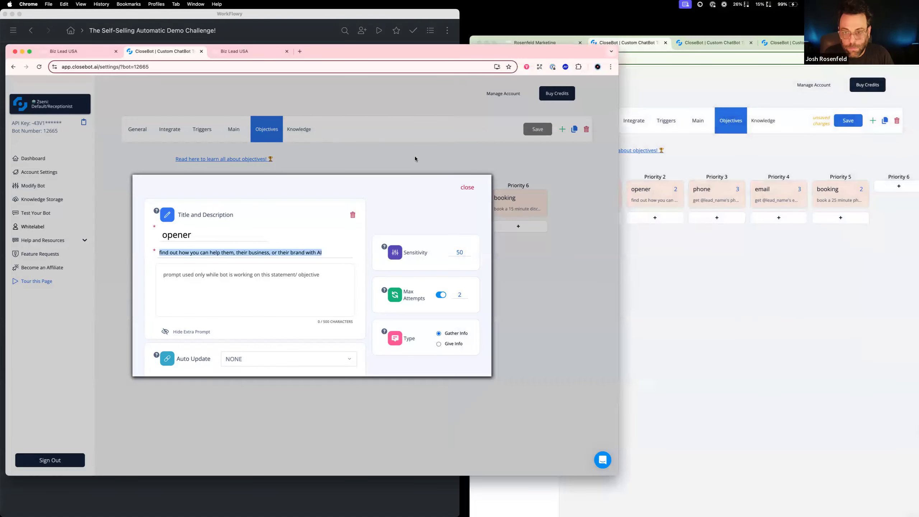
{"action": "left_click", "coordinate": [415, 156]}
{"action": "left_click", "coordinate": [333, 205]}
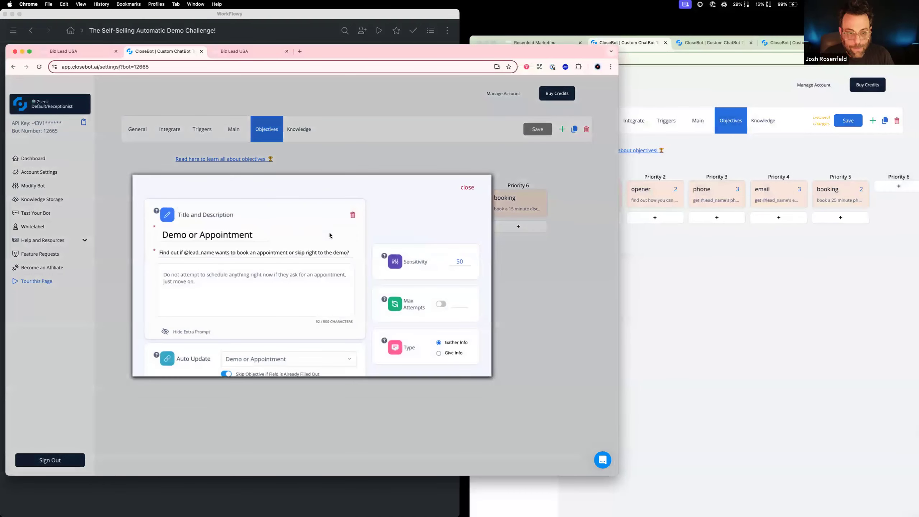
{"action": "triple_click", "coordinate": [261, 252]}
{"action": "key", "text": "super+c"}
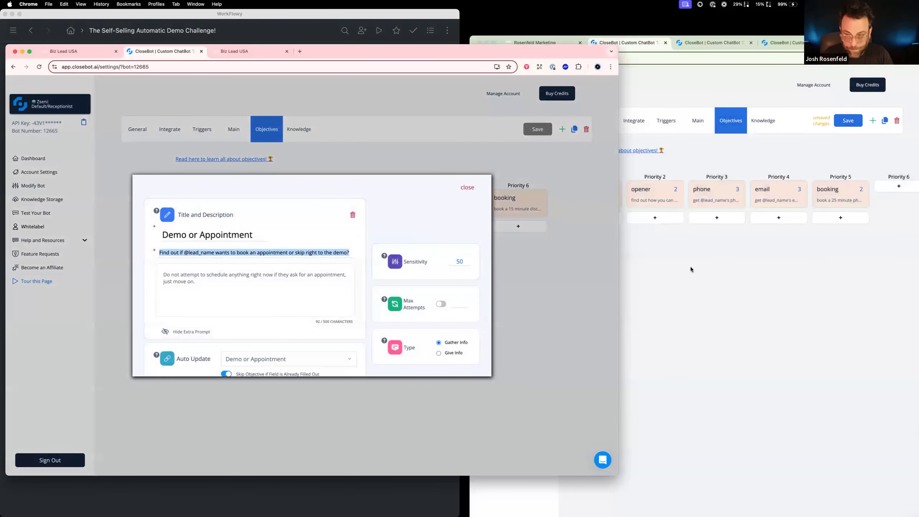
{"action": "left_click", "coordinate": [700, 241]}
{"action": "left_click", "coordinate": [707, 203]}
Retitle the Priority 3 phone objective "demo or appointment" while its Auto Update is still Phone
{"action": "double_click", "coordinate": [595, 268]}
{"action": "type", "text": "demio"}
{"action": "key", "text": "BackSpace"}
{"action": "key", "text": "BackSpace"}
{"action": "key", "text": "BackSpace"}
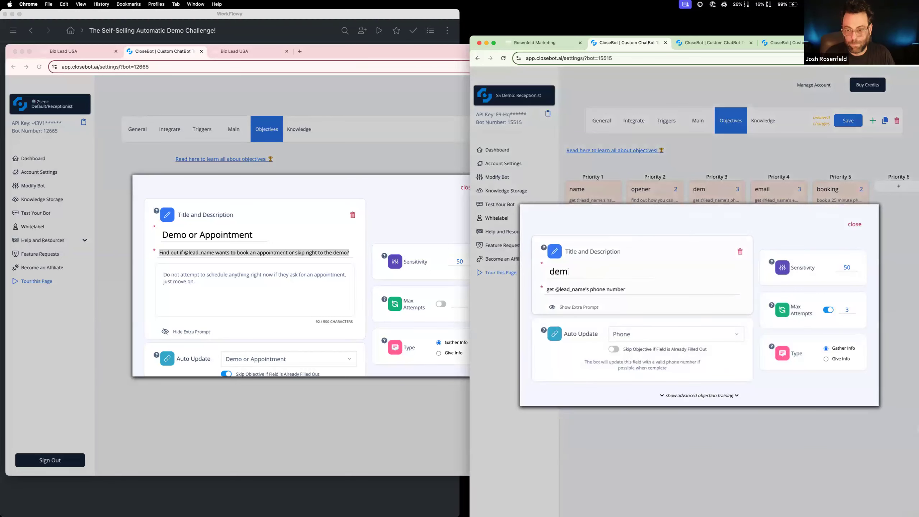
{"action": "type", "text": "o ir"}
{"action": "key", "text": "BackSpace"}
{"action": "key", "text": "BackSpace"}
{"action": "key", "text": "BackSpace"}
{"action": "type", "text": "or appoin"}
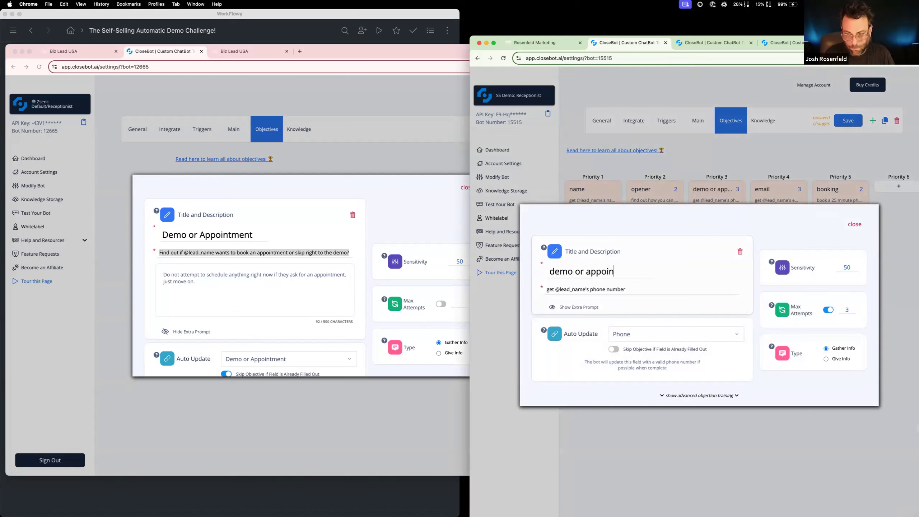
{"action": "type", "text": "tment"}
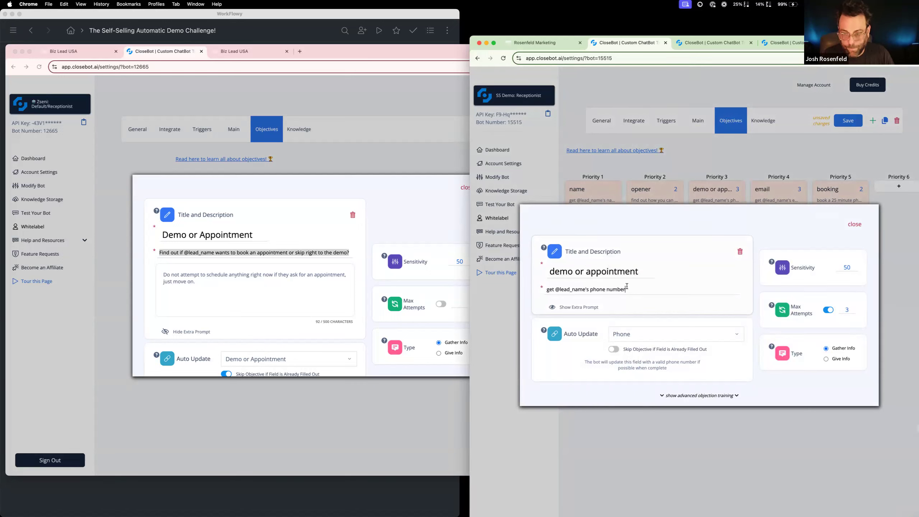
Set the SS Demo: Receptionist bot's Priority 3 objective to auto-update the Demo or Appointment field
{"action": "left_click_drag", "start_coordinate": [627, 286], "coordinate": [547, 289]}
{"action": "left_click", "coordinate": [642, 333]}
{"action": "scroll", "coordinate": [650, 367], "scroll_direction": "down", "scroll_amount": 2}
{"action": "scroll", "coordinate": [649, 367], "scroll_direction": "down", "scroll_amount": 3}
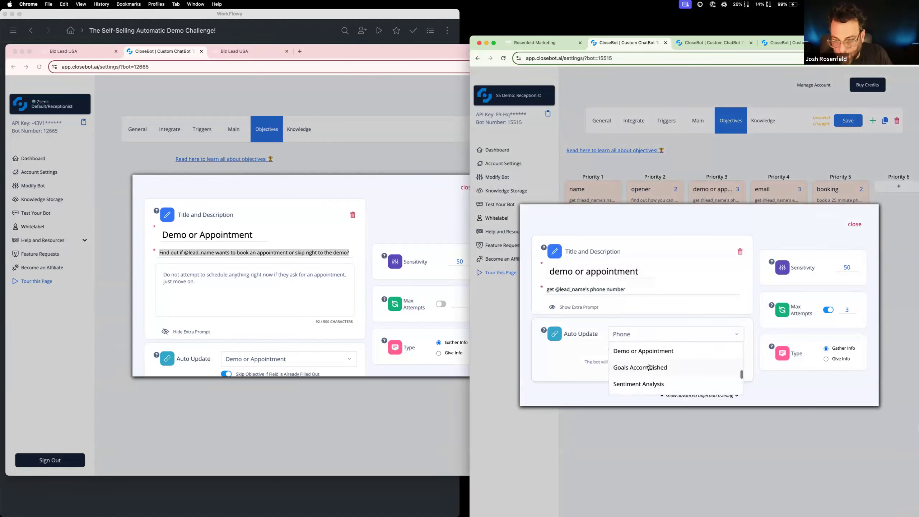
{"action": "left_click", "coordinate": [649, 351]}
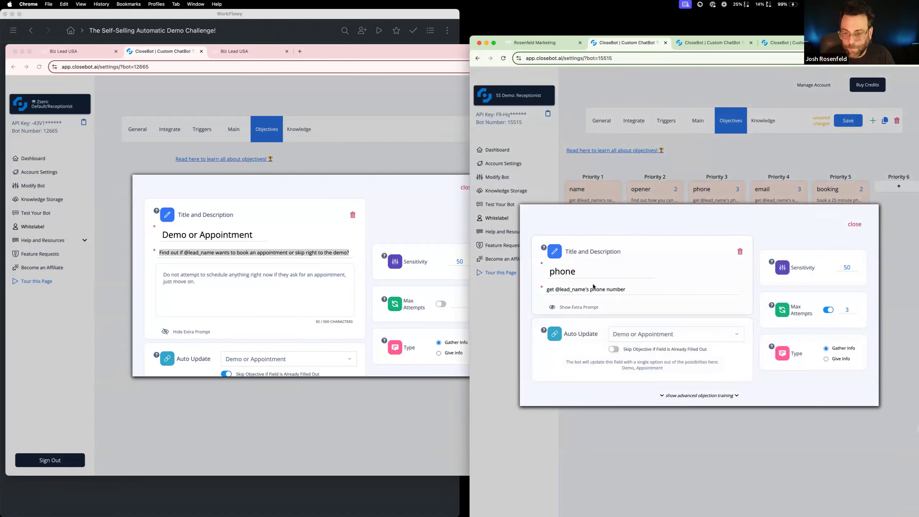
{"action": "double_click", "coordinate": [582, 271]}
{"action": "type", "text": "demi"}
{"action": "key", "text": "BackSpace"}
{"action": "type", "text": "o or appoinem"}
{"action": "key", "text": "BackSpace"}
{"action": "type", "text": "me "}
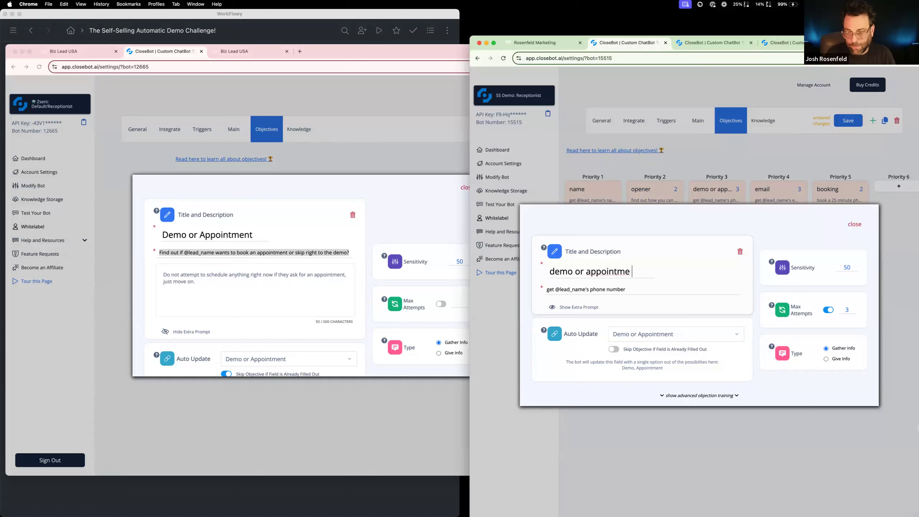
{"action": "type", "text": "nt"}
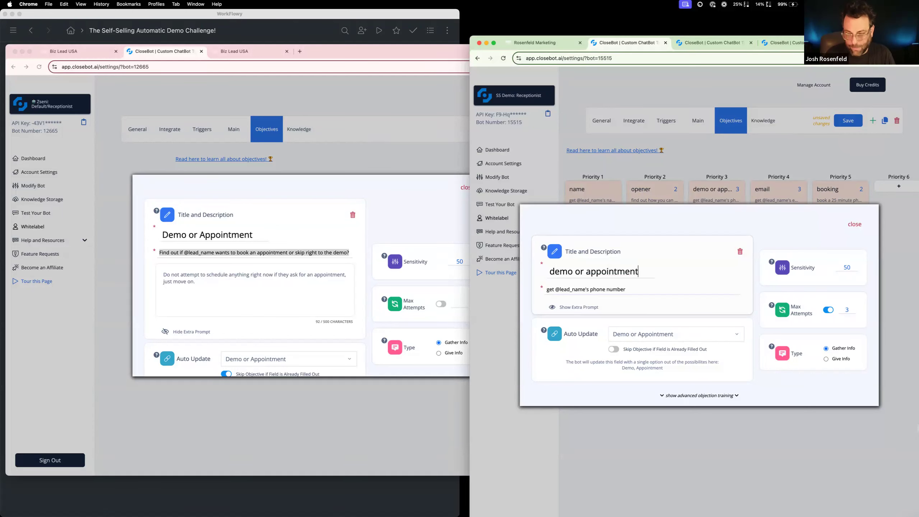
{"action": "triple_click", "coordinate": [603, 288]}
{"action": "key", "text": "super+v"}
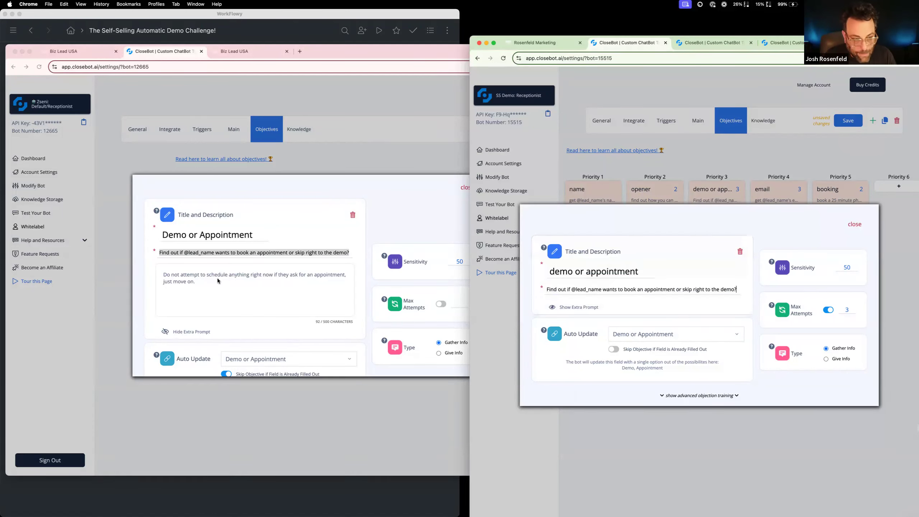
Copy the reference objective's extra prompt, "Do not attempt to schedule anything right now if they ask for an appointment, just move on.", into the Priority 3 objective
{"action": "triple_click", "coordinate": [262, 278]}
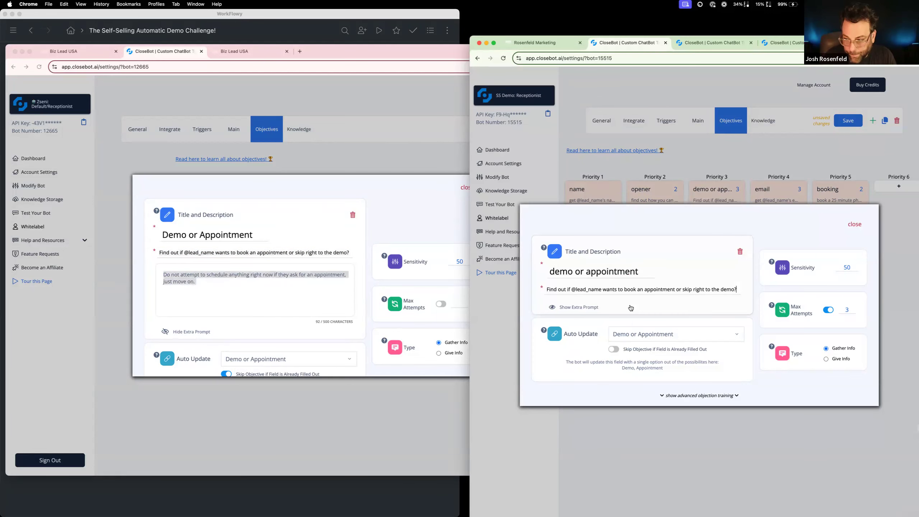
{"action": "left_click", "coordinate": [632, 308]}
{"action": "type", "text": "Do not attempt to schedule anything right now if they ask for an appointment, just move on."}
{"action": "triple_click", "coordinate": [598, 306]}
{"action": "type", "text": "Do not attempt to schedule anything right now if they ask for an appointment, just move on."}
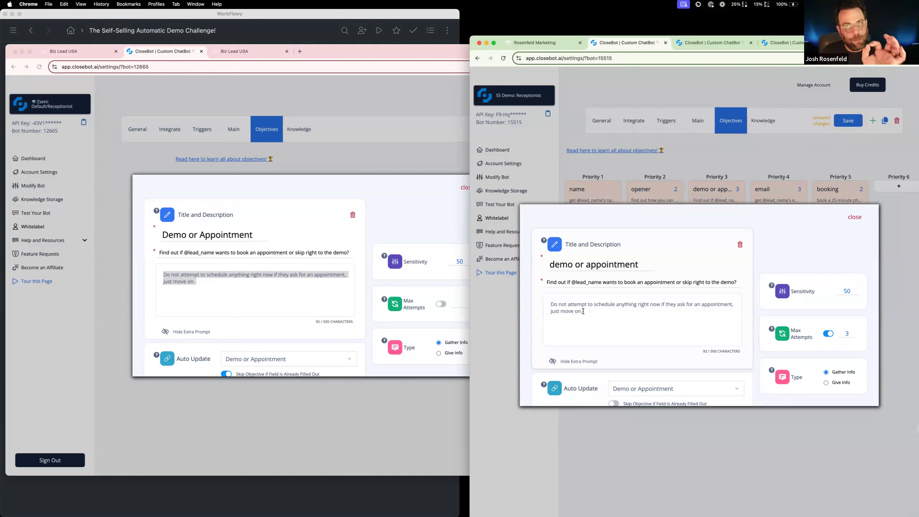
{"action": "scroll", "coordinate": [642, 329], "scroll_direction": "down", "scroll_amount": 3}
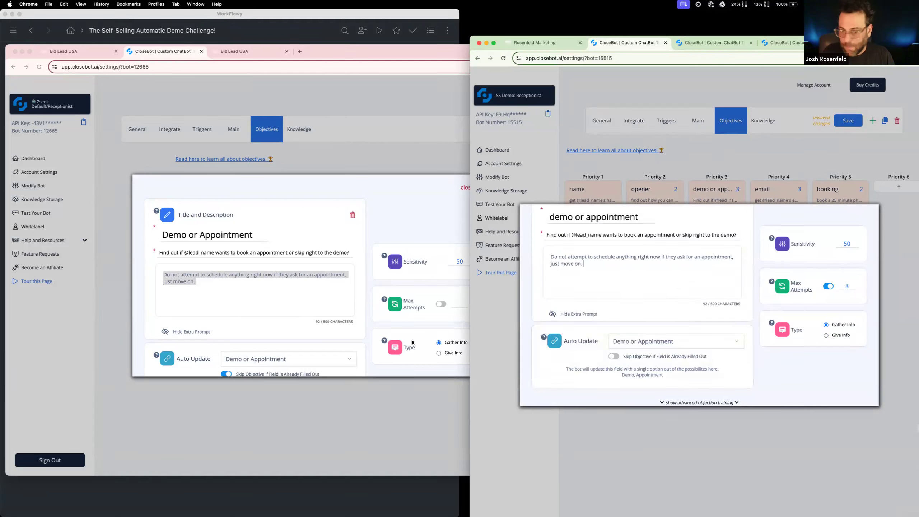
Turn off Max Attempts for the Priority 3 "demo or appointment" objective and close its settings
{"action": "left_click", "coordinate": [827, 287]}
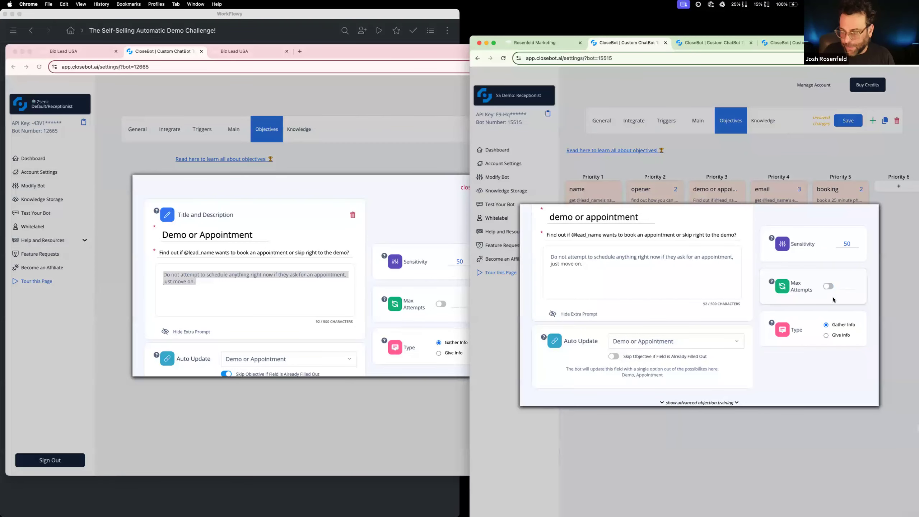
{"action": "scroll", "coordinate": [804, 301], "scroll_direction": "up", "scroll_amount": 3}
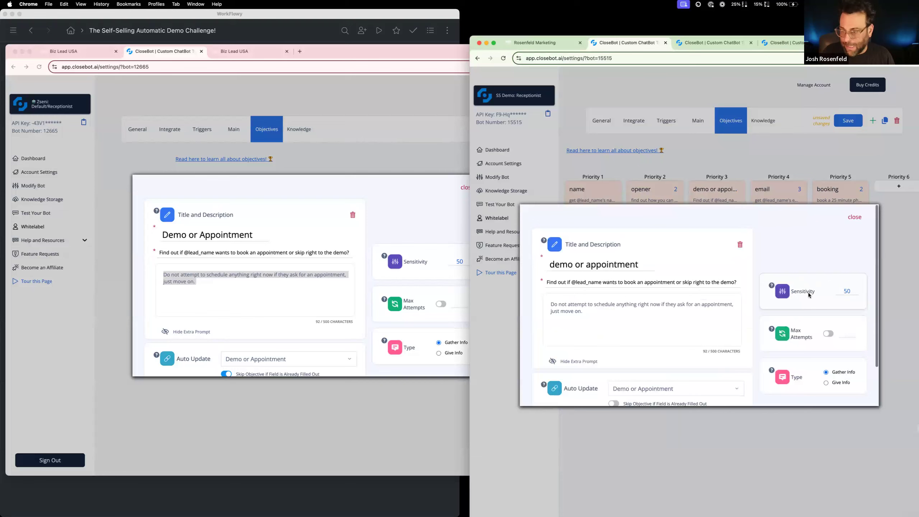
{"action": "left_click", "coordinate": [855, 217]}
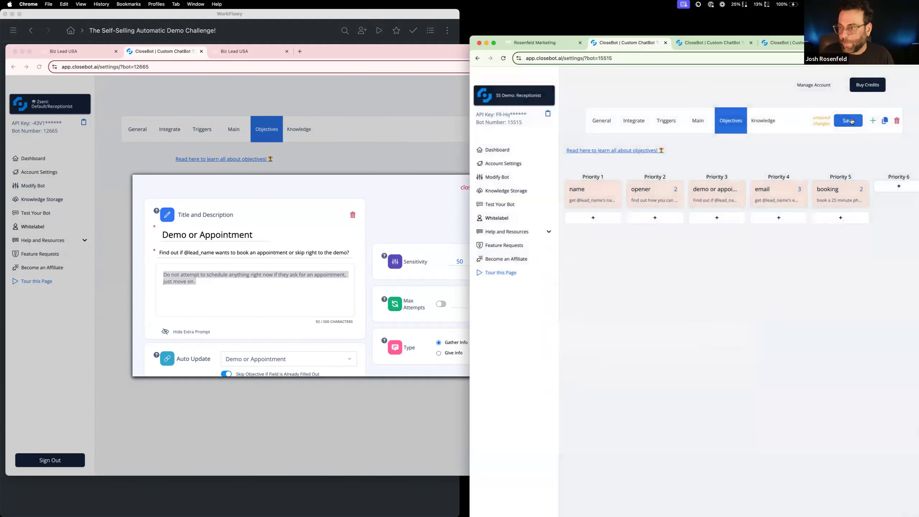
Open the reference Thanks-default objective, and shift the SS Demo: Receptionist bot's booking objective to Priority 6 and its email objective to Priority 5
{"action": "left_click", "coordinate": [333, 174]}
{"action": "left_click", "coordinate": [333, 174]}
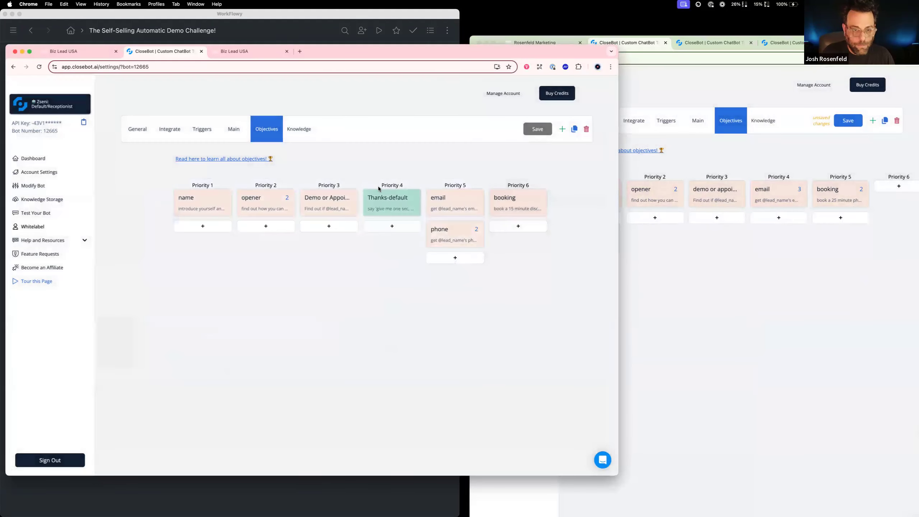
{"action": "left_click", "coordinate": [395, 201]}
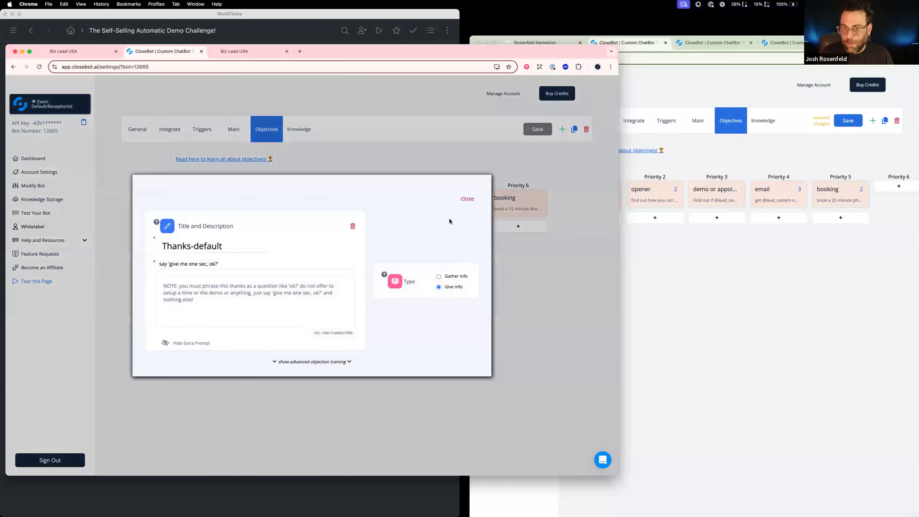
{"action": "left_click", "coordinate": [824, 194]}
{"action": "left_click_drag", "start_coordinate": [833, 195], "coordinate": [894, 188]}
{"action": "left_click_drag", "start_coordinate": [781, 195], "coordinate": [835, 197]}
{"action": "left_click", "coordinate": [777, 191]}
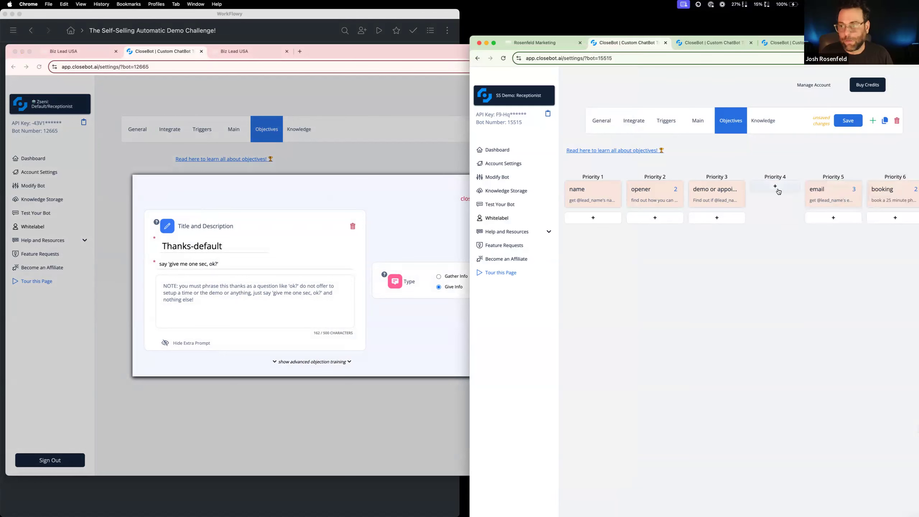
Add a Give Info objective in the empty Priority 4 slot and title it "Thanks-default" from the reference bot
{"action": "left_click", "coordinate": [779, 191]}
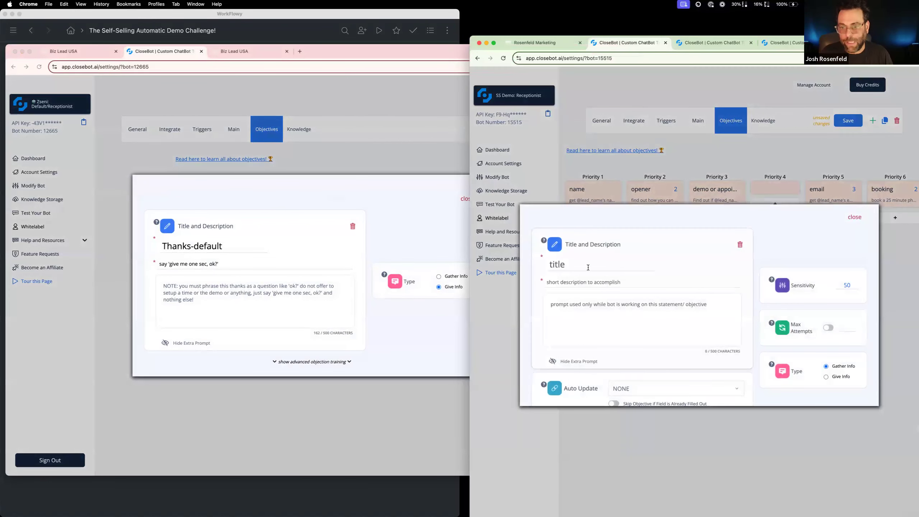
{"action": "left_click", "coordinate": [826, 377]}
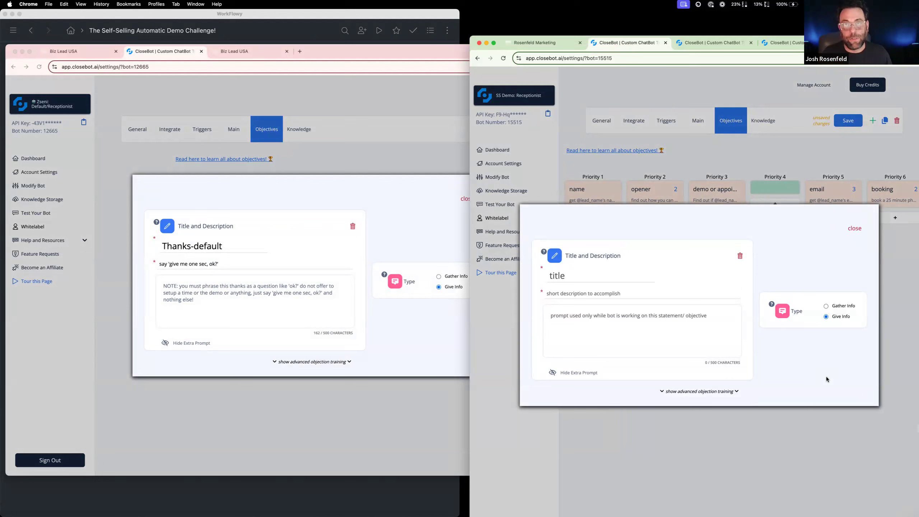
{"action": "triple_click", "coordinate": [243, 250]}
{"action": "key", "text": "super+c"}
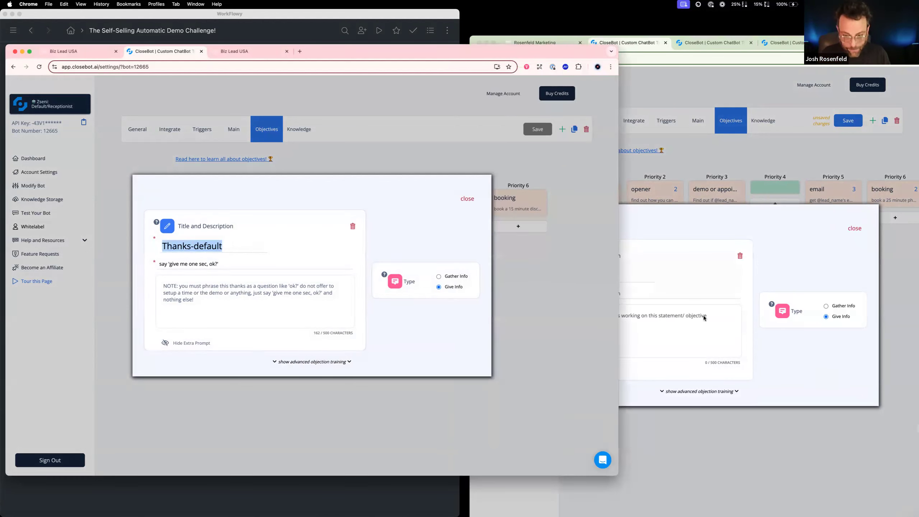
{"action": "left_click", "coordinate": [699, 292]}
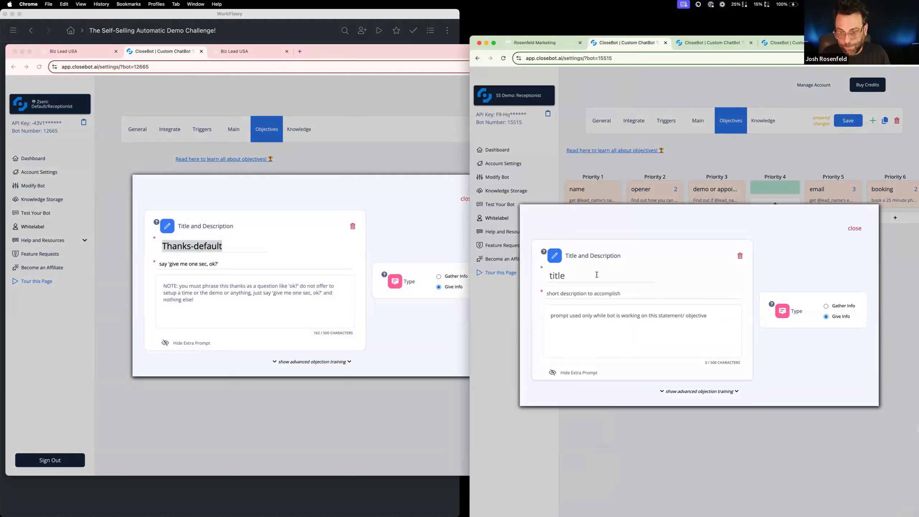
{"action": "key", "text": "super+v"}
Copy the reference description "say 'give me one sec, ok?'" into the Thanks-default objective
{"action": "left_click", "coordinate": [214, 263]}
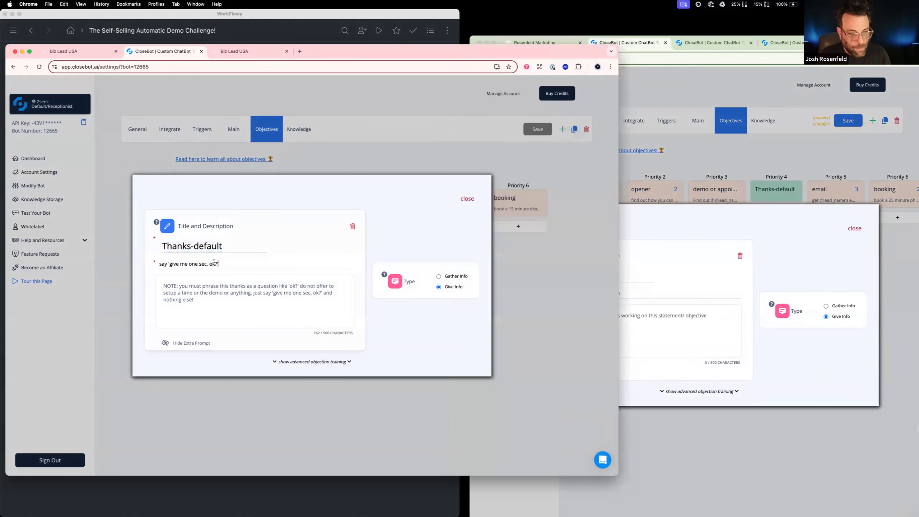
{"action": "left_click_drag", "start_coordinate": [214, 263], "coordinate": [155, 261]}
{"action": "key", "text": "super+c"}
{"action": "left_click", "coordinate": [636, 283]}
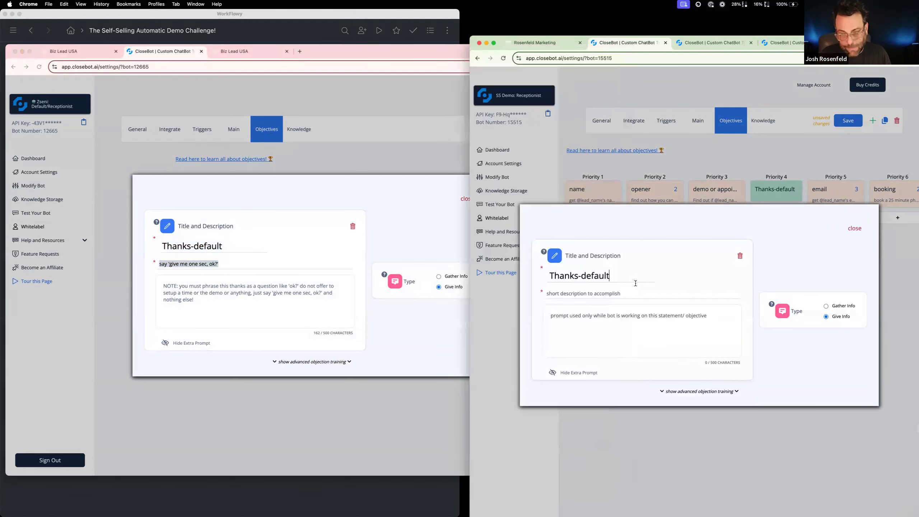
{"action": "key", "text": "super+v"}
Copy the reference extra prompt beginning "NOTE: you must phrase this thanks as a question like 'ok?'" into the Thanks-default objective and close it
{"action": "left_click", "coordinate": [234, 299]}
{"action": "left_click_drag", "start_coordinate": [234, 299], "coordinate": [158, 281]}
{"action": "key", "text": "super+c"}
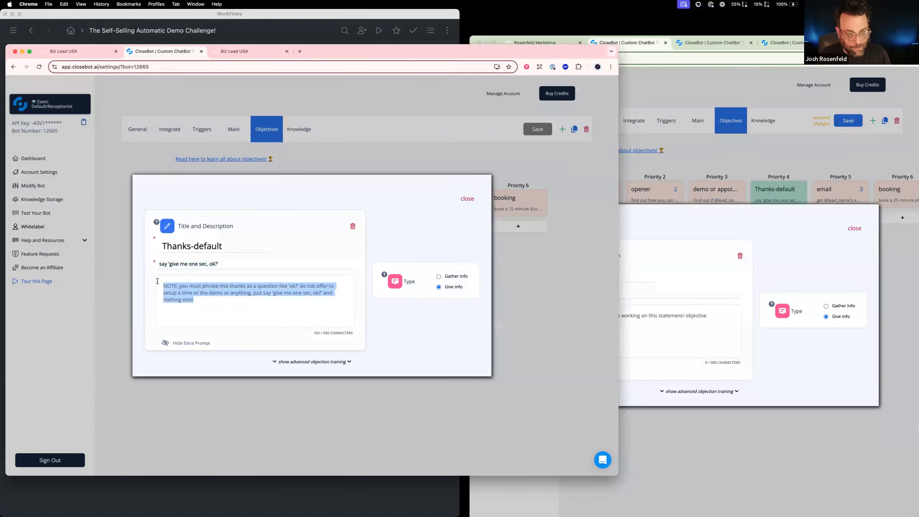
{"action": "left_click", "coordinate": [679, 341]}
{"action": "key", "text": "super+v"}
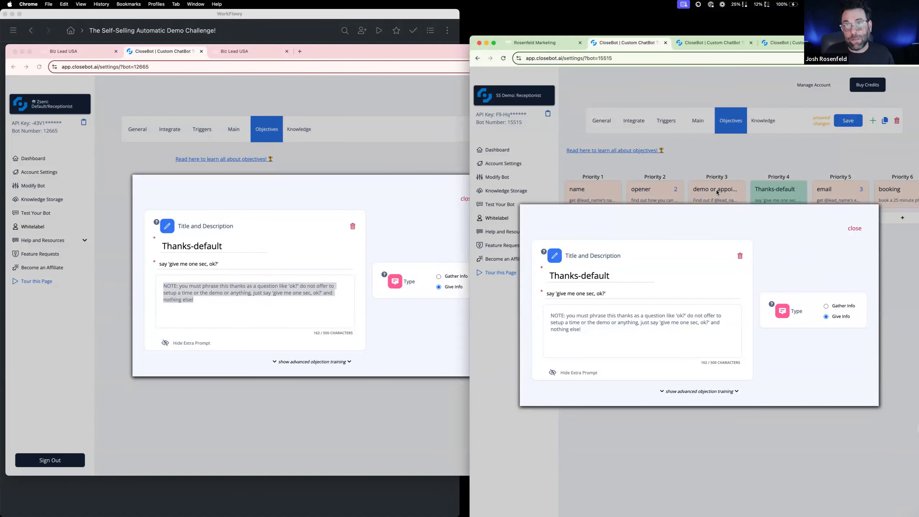
{"action": "left_click", "coordinate": [855, 228]}
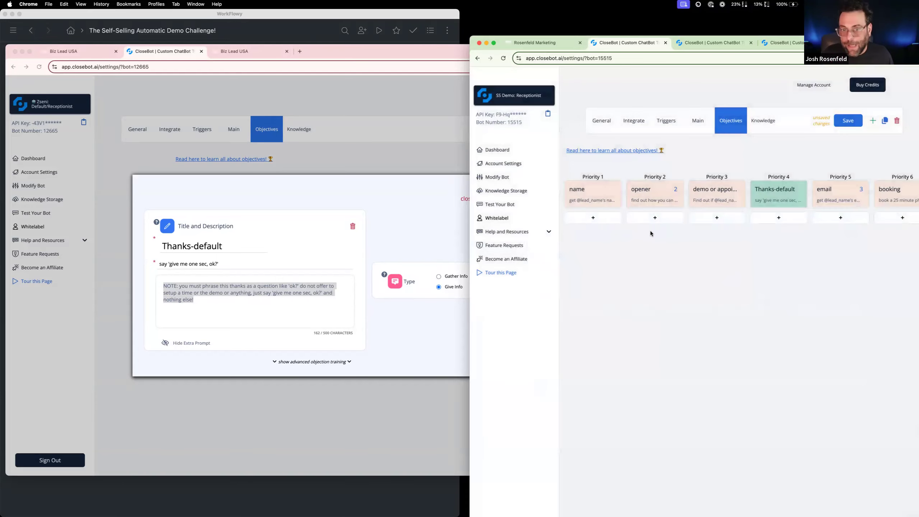
Add a phone objective below email in Priority 5, with Auto Update set to Phone, matching the reference bot's layout
{"action": "left_click", "coordinate": [463, 195]}
{"action": "left_click", "coordinate": [462, 196]}
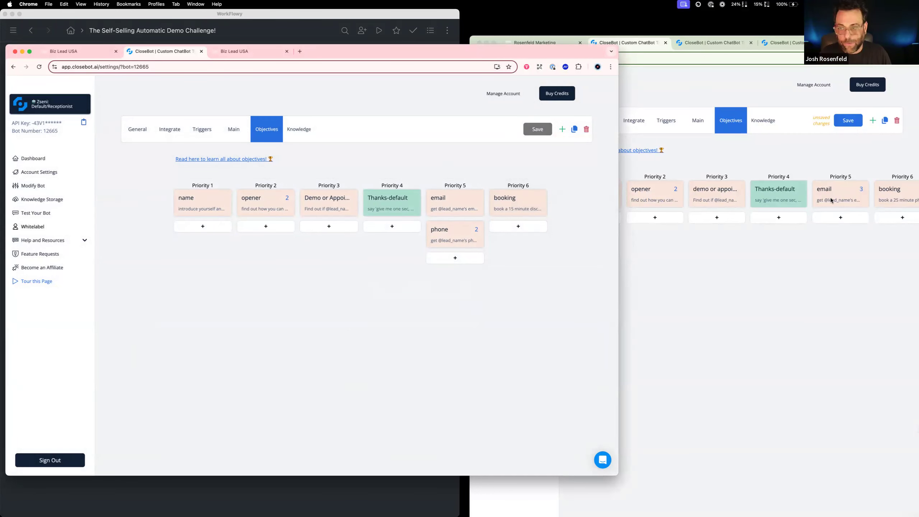
{"action": "left_click", "coordinate": [836, 219]}
{"action": "left_click", "coordinate": [837, 219]}
{"action": "left_click", "coordinate": [838, 190]}
{"action": "left_click", "coordinate": [662, 390]}
{"action": "scroll", "coordinate": [662, 391], "scroll_direction": "down", "scroll_amount": 2}
{"action": "scroll", "coordinate": [661, 392], "scroll_direction": "down", "scroll_amount": 2}
{"action": "left_click", "coordinate": [653, 379]}
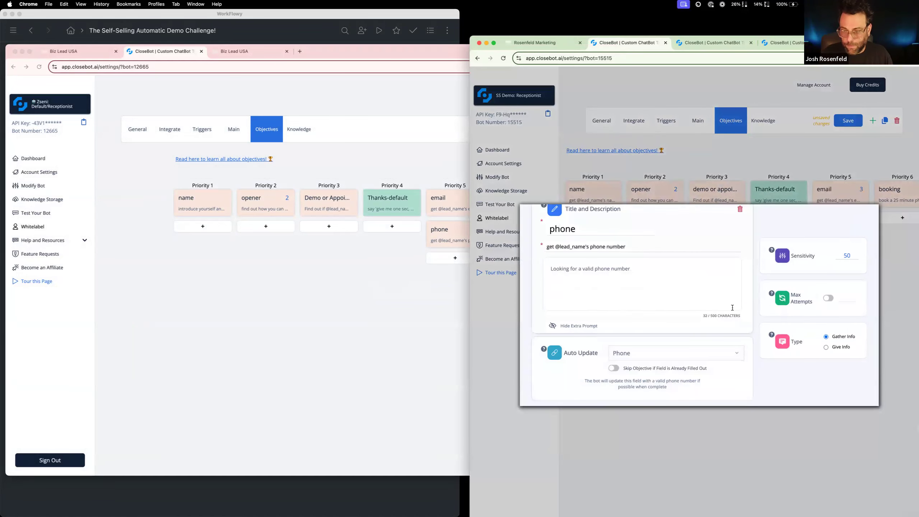
{"action": "scroll", "coordinate": [861, 255], "scroll_direction": "up", "scroll_amount": 2}
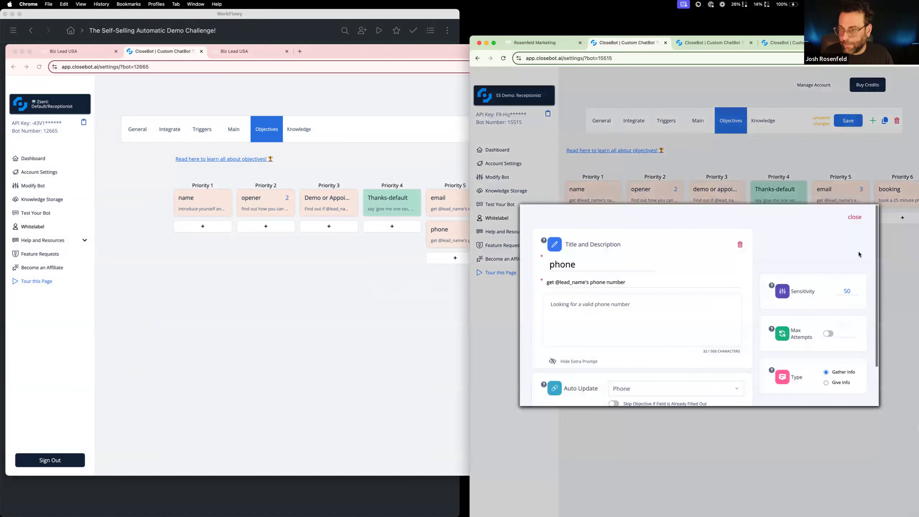
{"action": "left_click", "coordinate": [859, 220]}
Turn on Max Attempts for the Priority 5 phone objective with a limit of 2
{"action": "left_click", "coordinate": [382, 292]}
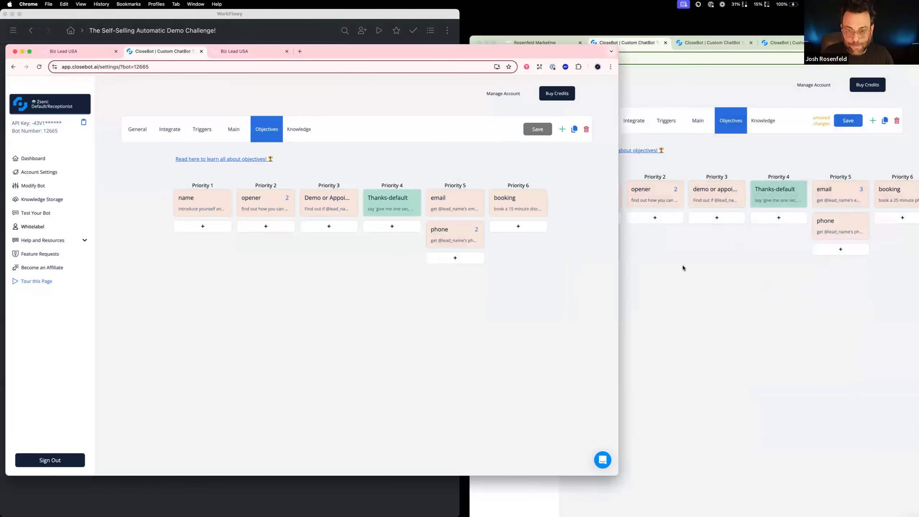
{"action": "left_click", "coordinate": [825, 240]}
{"action": "left_click", "coordinate": [830, 233]}
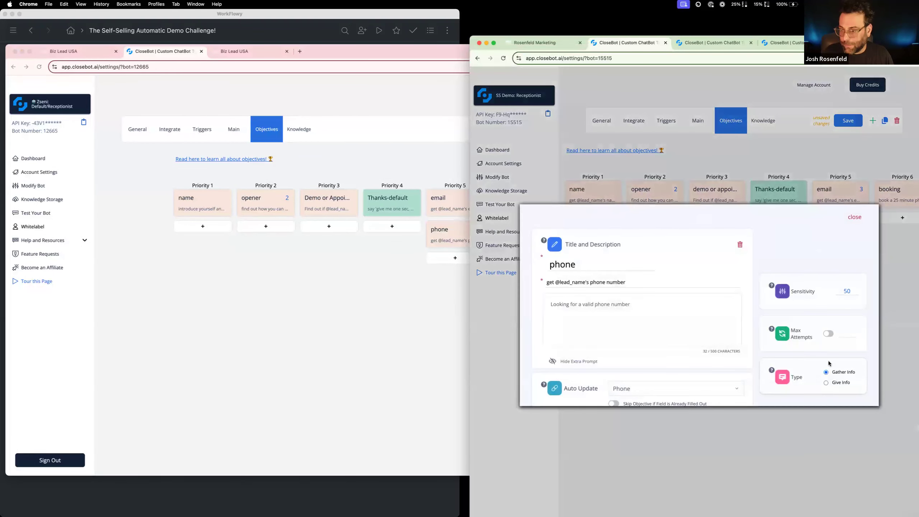
{"action": "left_click", "coordinate": [829, 334]}
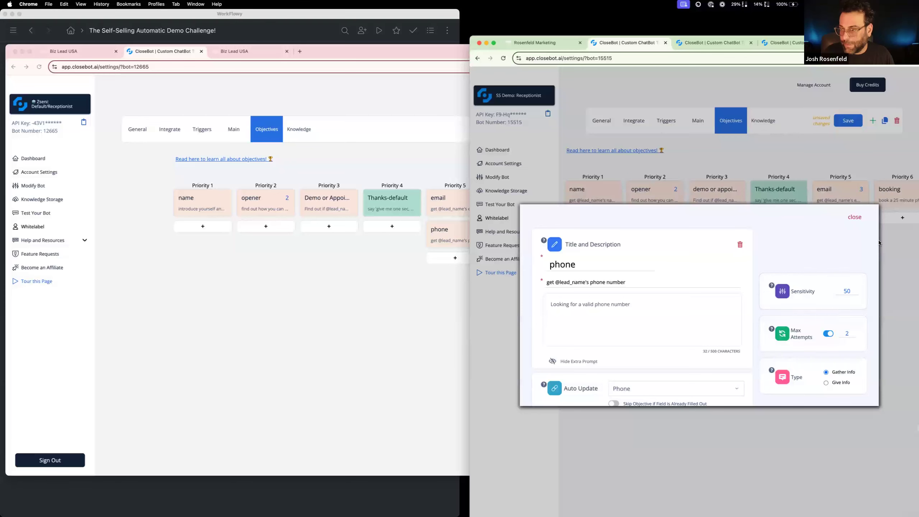
{"action": "left_click", "coordinate": [859, 220]}
Turn off Max Attempts for the Priority 5 email objective and close its settings
{"action": "left_click", "coordinate": [842, 193]}
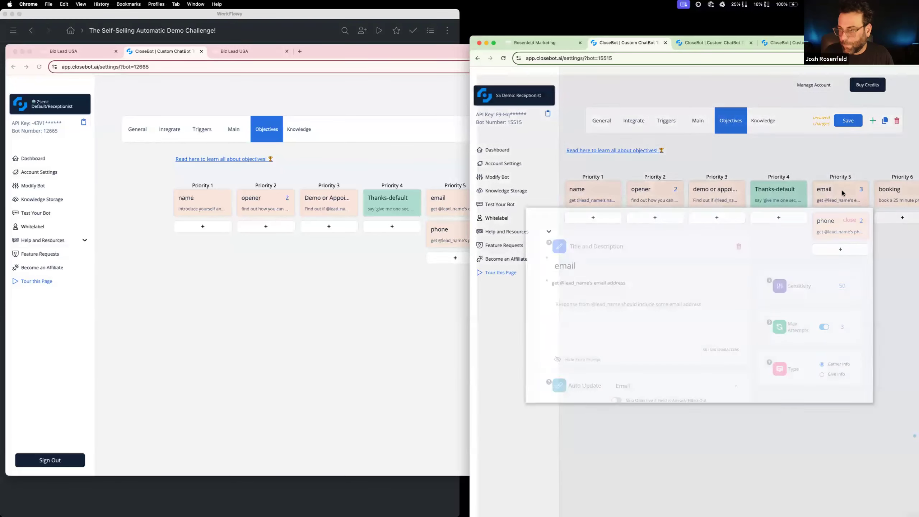
{"action": "left_click", "coordinate": [838, 197]}
{"action": "left_click", "coordinate": [829, 331]}
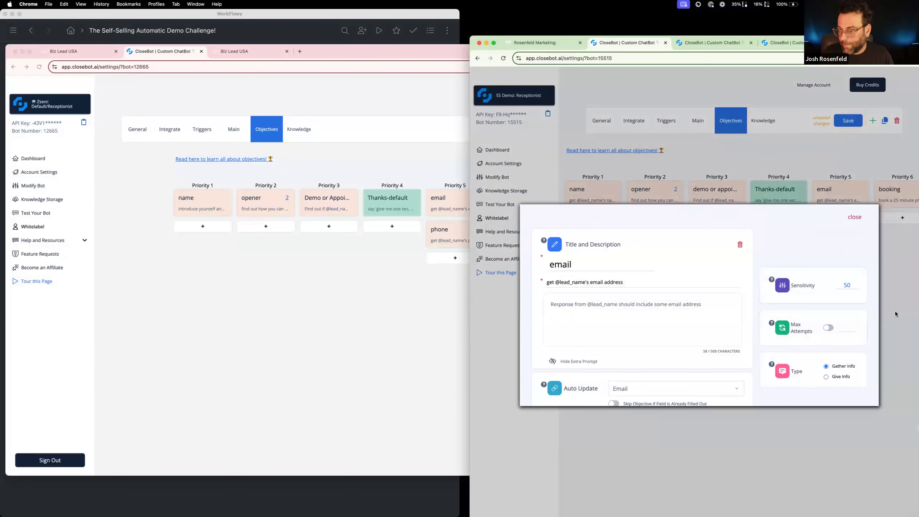
{"action": "left_click", "coordinate": [854, 217]}
Check the Priority 6 booking objective's calendar settings, and save the SS Demo: Receptionist bot's objectives
{"action": "left_click", "coordinate": [427, 285]}
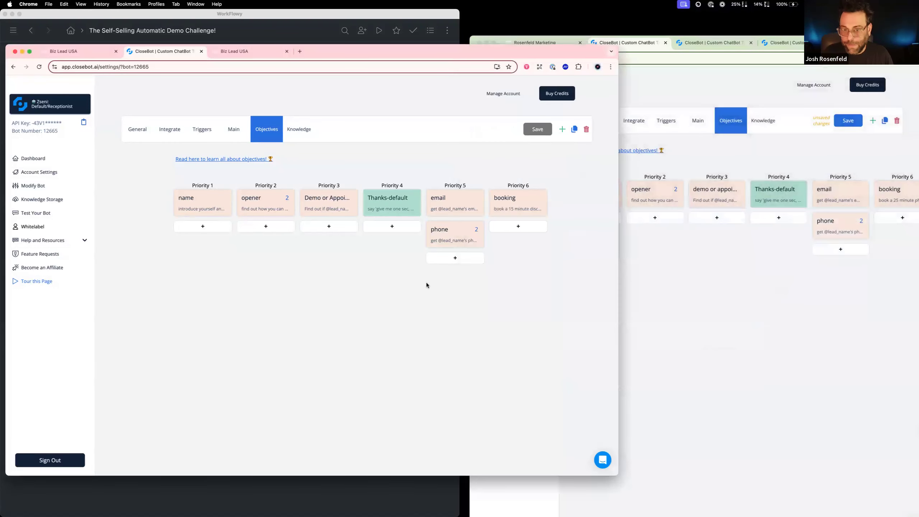
{"action": "left_click", "coordinate": [895, 199]}
{"action": "left_click", "coordinate": [897, 200]}
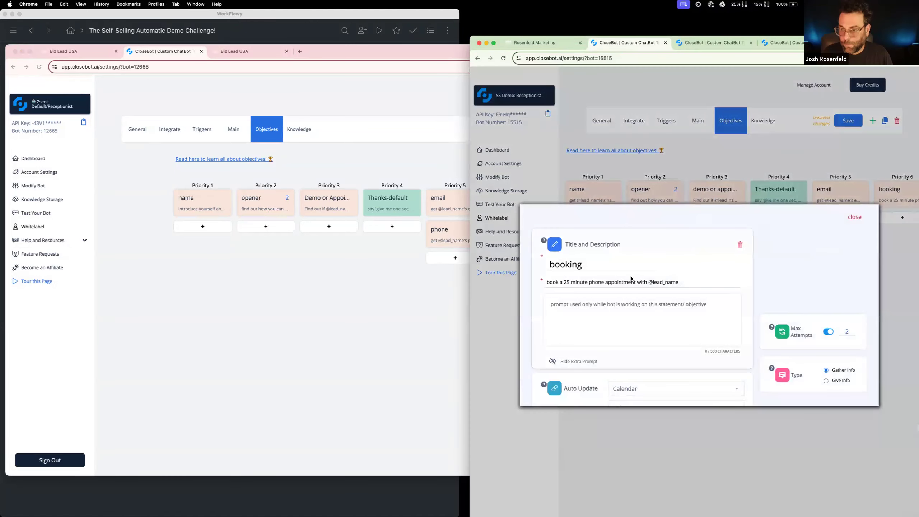
{"action": "scroll", "coordinate": [613, 366], "scroll_direction": "down", "scroll_amount": 3}
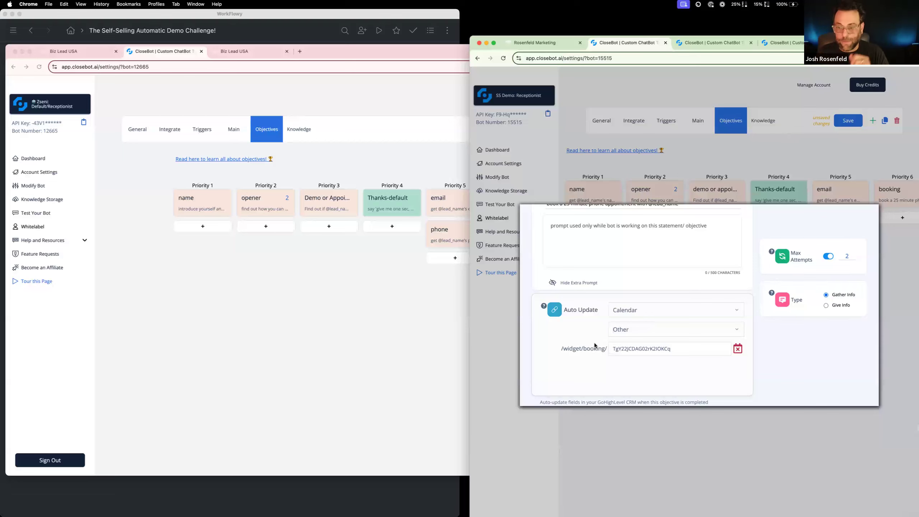
{"action": "scroll", "coordinate": [821, 303], "scroll_direction": "up", "scroll_amount": 3}
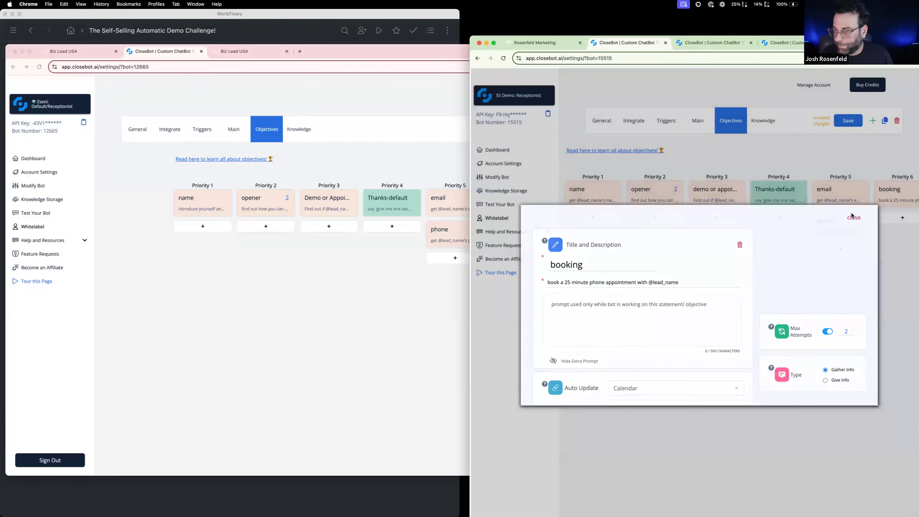
{"action": "left_click", "coordinate": [854, 217]}
{"action": "left_click", "coordinate": [851, 122]}
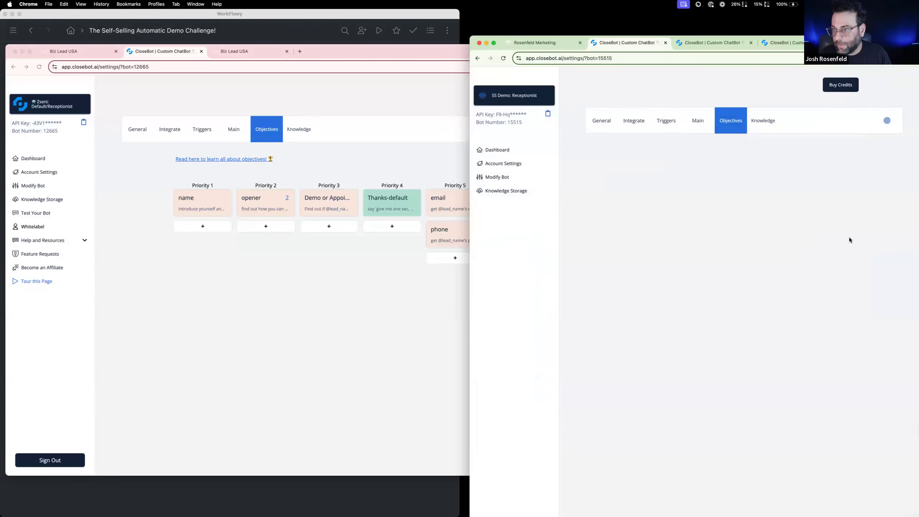
Examine the description and calendar auto-update of the reference bot's booking objective
{"action": "left_click", "coordinate": [398, 340]}
{"action": "left_click", "coordinate": [535, 196]}
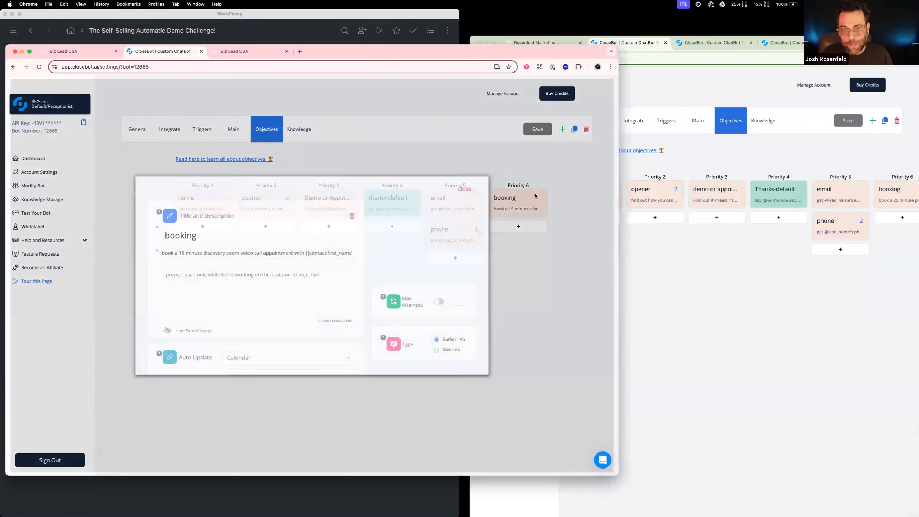
{"action": "scroll", "coordinate": [317, 317], "scroll_direction": "down", "scroll_amount": 2}
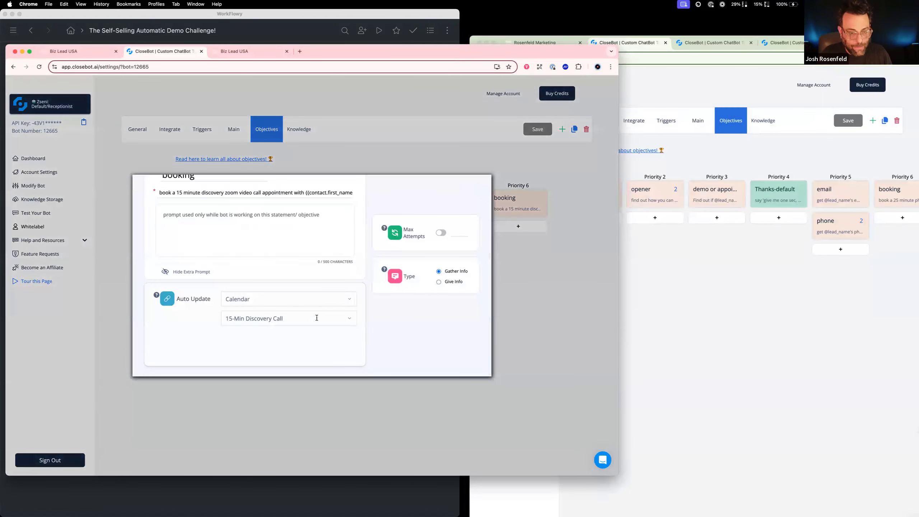
{"action": "left_click", "coordinate": [682, 303]}
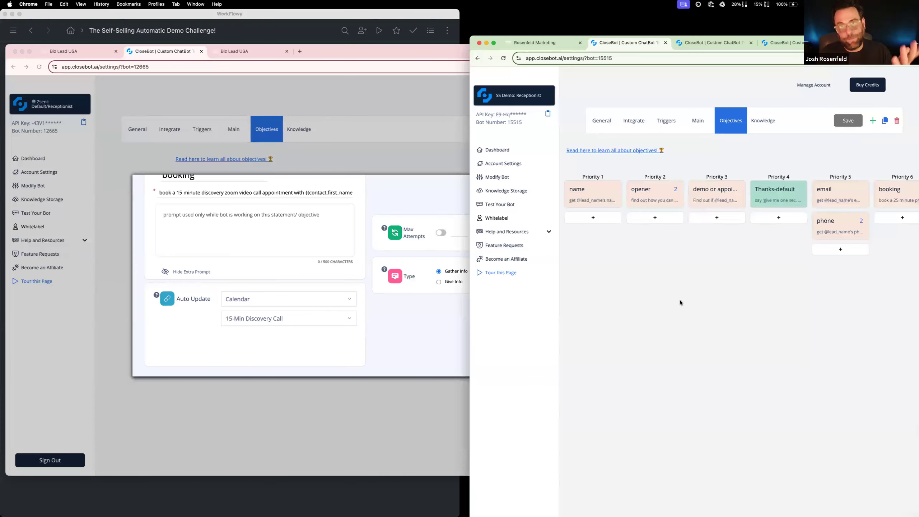
Switch to the Rosenfeld Marketing account's calendar settings and start a new calendar of the Simple Calendar type
{"action": "left_click", "coordinate": [535, 43]}
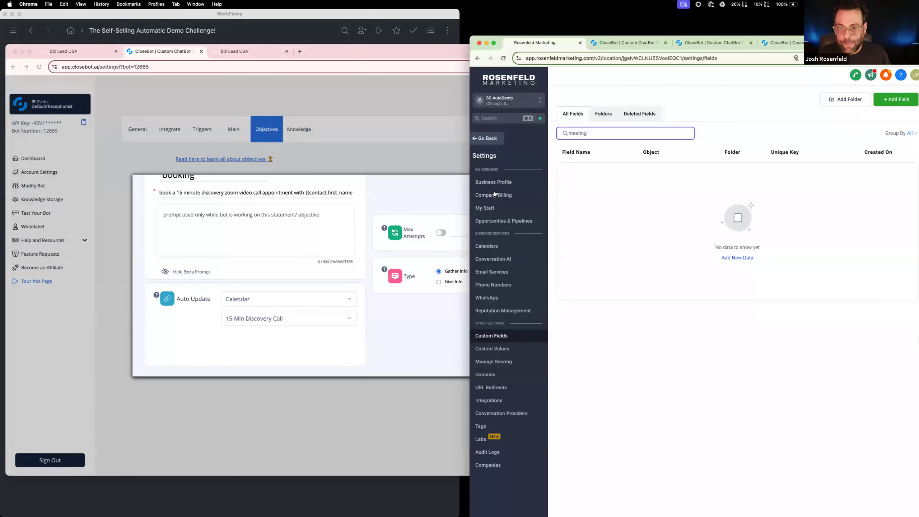
{"action": "left_click", "coordinate": [497, 249]}
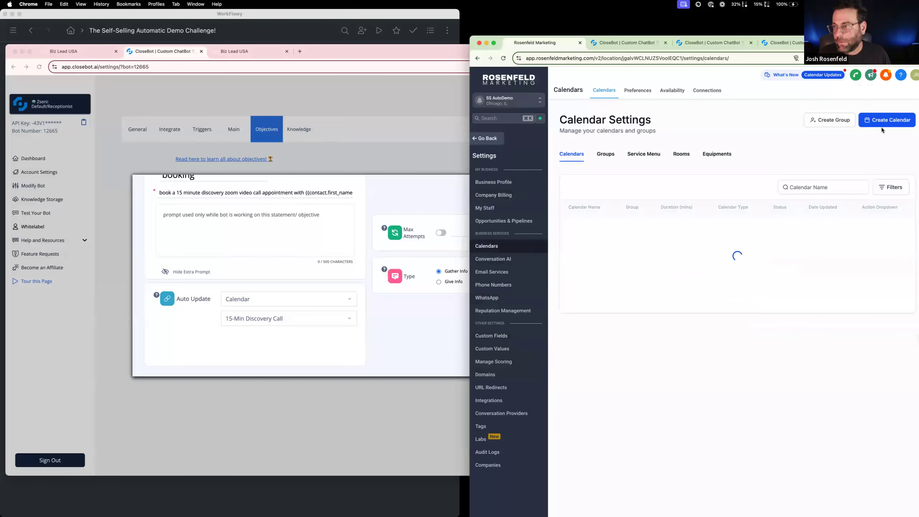
{"action": "left_click", "coordinate": [882, 124]}
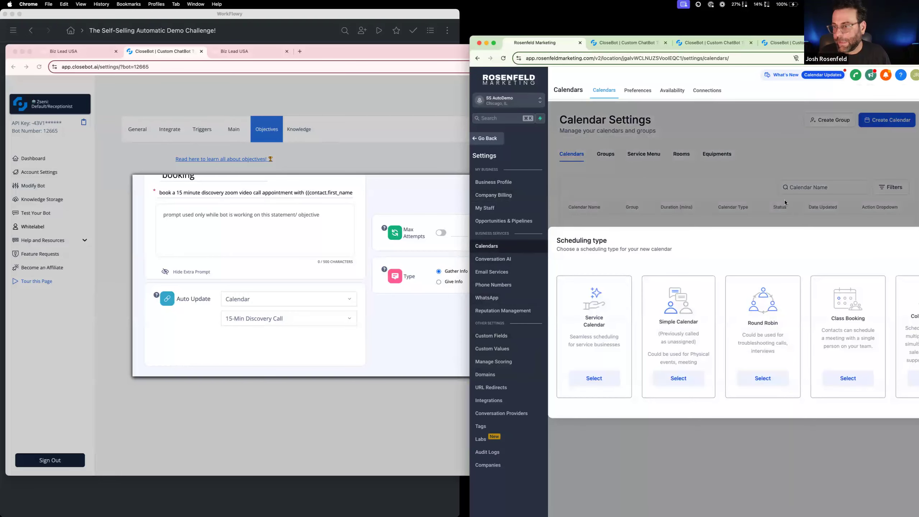
{"action": "left_click", "coordinate": [682, 378]}
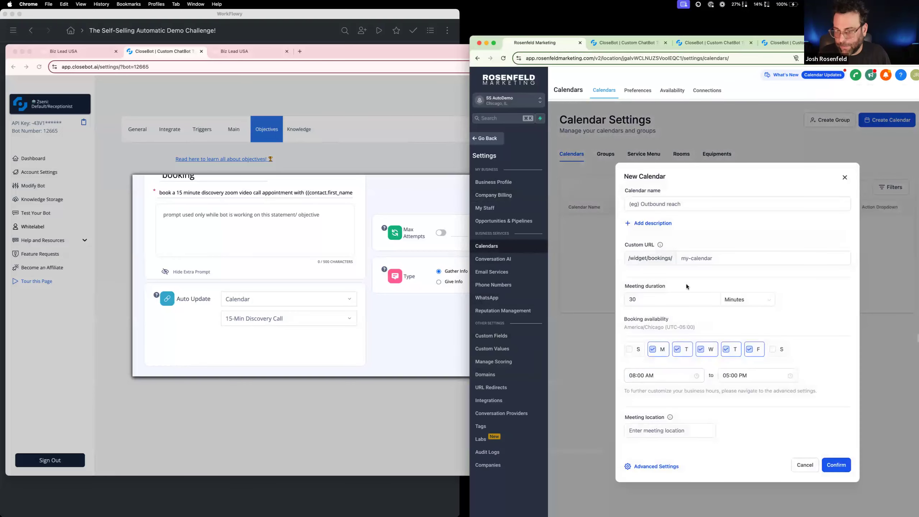
Name the new calendar "FAKE! Demo Calendar"
{"action": "left_click", "coordinate": [682, 206]}
{"action": "type", "text": "Dummy. AI"}
{"action": "key", "text": "BackSpace"}
{"action": "key", "text": "BackSpace"}
{"action": "key", "text": "BackSpace"}
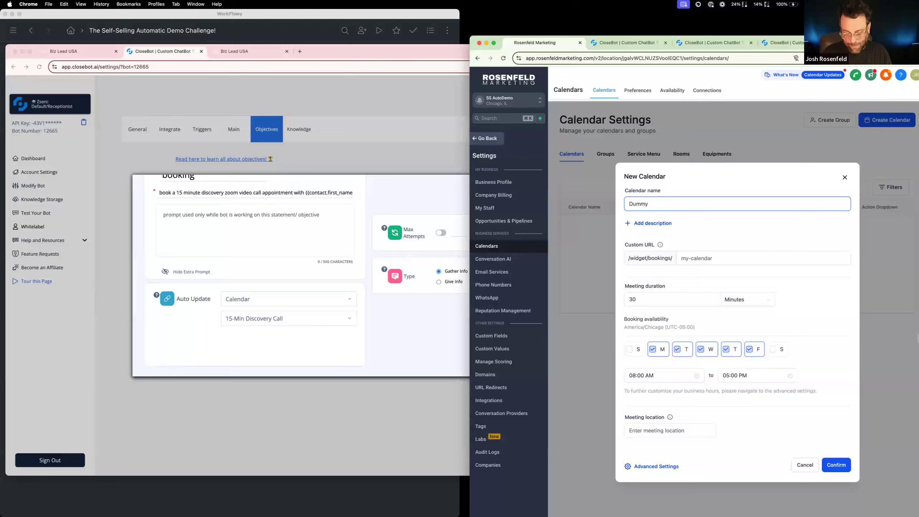
{"action": "key", "text": "BackSpace"}
{"action": "key", "text": "BackSpace"}
{"action": "key", "text": "BackSpace"}
{"action": "key", "text": "BackSpace"}
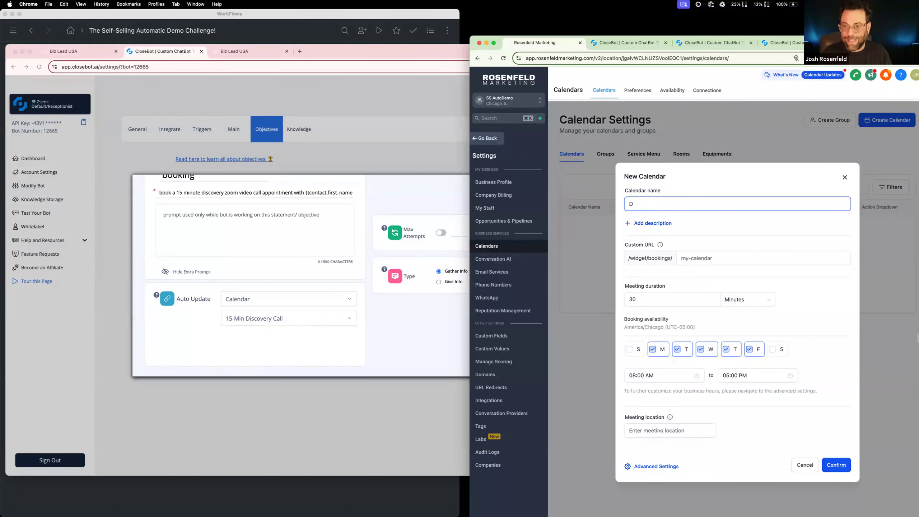
{"action": "type", "text": "FA"}
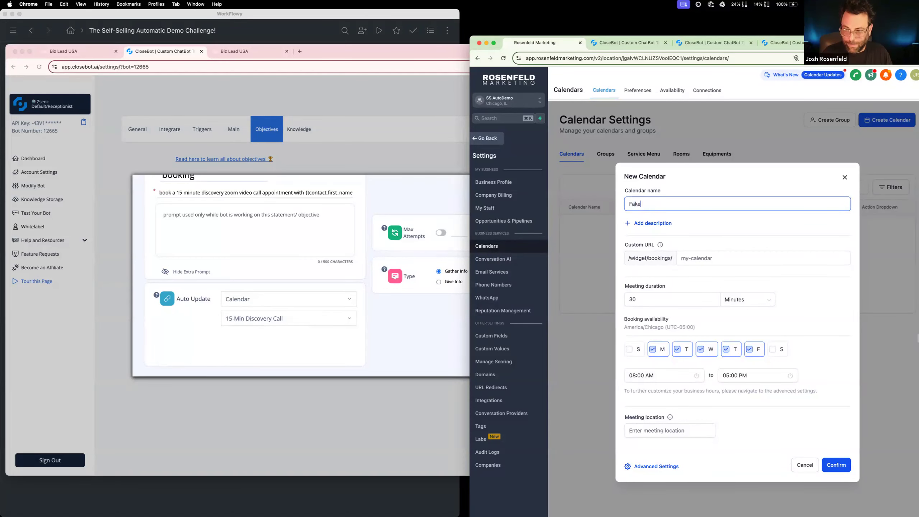
{"action": "type", "text": "KE! Demo Cale d"}
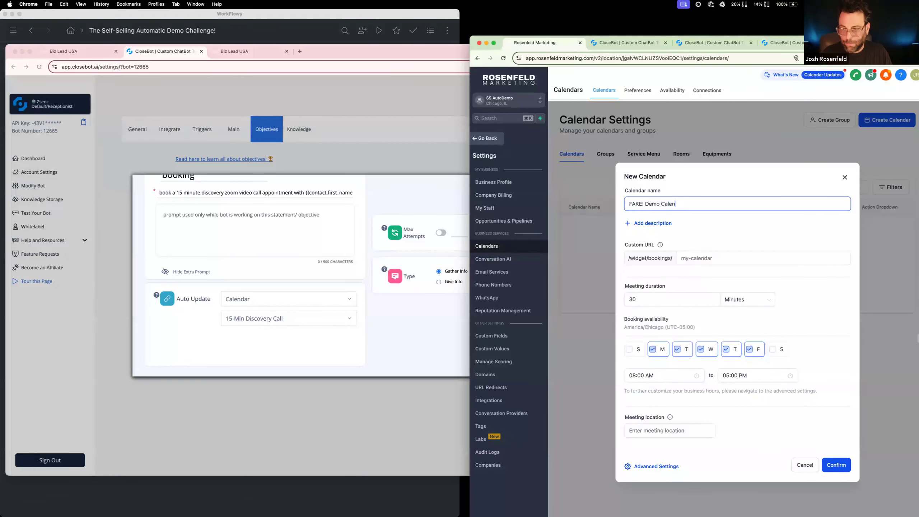
Create the demo calendar with the custom URL dmoe49482 and a meeting duration of 15 minutes
{"action": "left_click", "coordinate": [706, 258]}
{"action": "type", "text": "dmoe4948"}
{"action": "left_click", "coordinate": [679, 296]}
{"action": "type", "text": "2"}
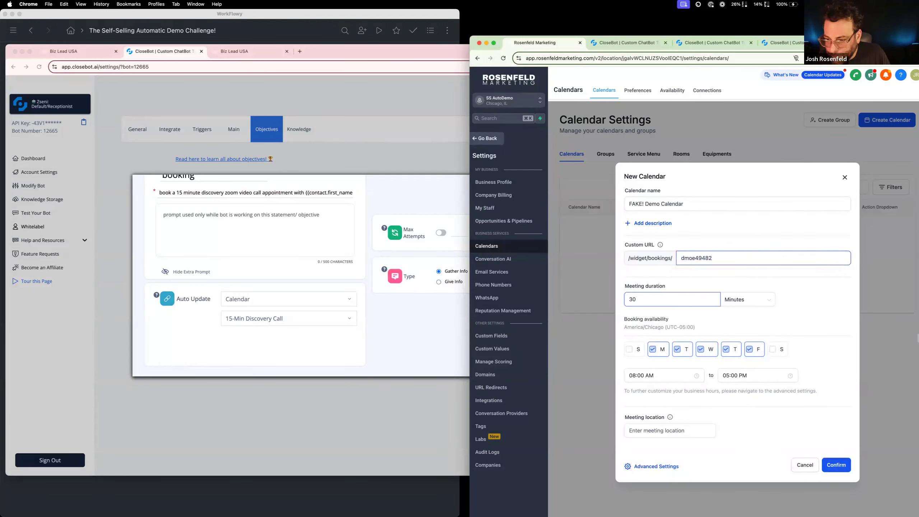
{"action": "left_click_drag", "start_coordinate": [644, 302], "coordinate": [596, 292]}
{"action": "type", "text": "15"}
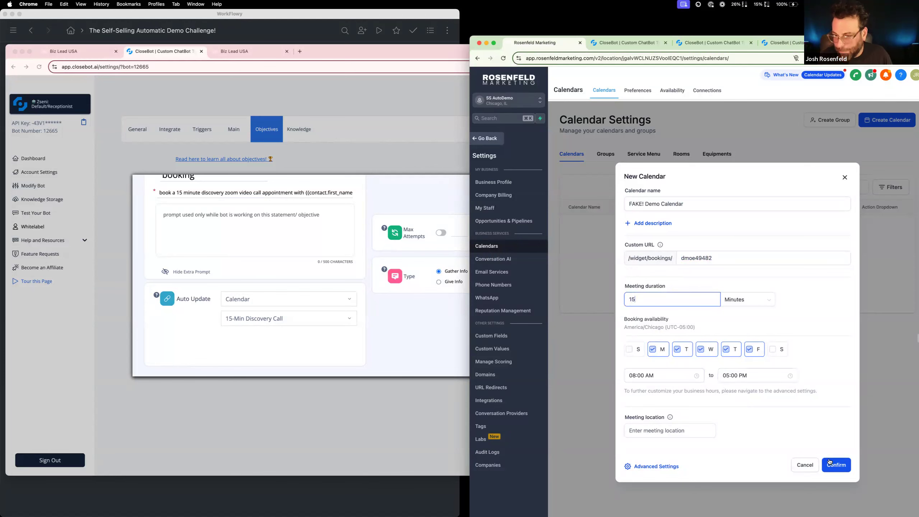
{"action": "left_click", "coordinate": [830, 463]}
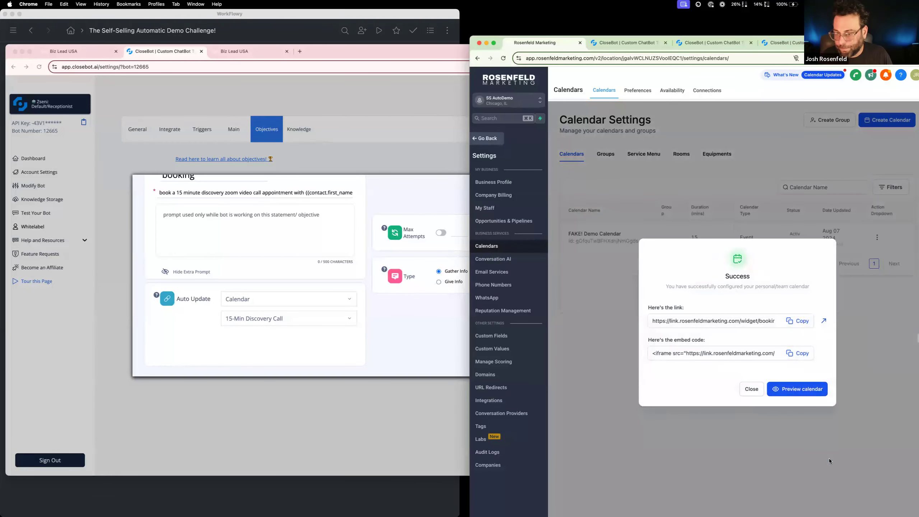
{"action": "left_click", "coordinate": [752, 391]}
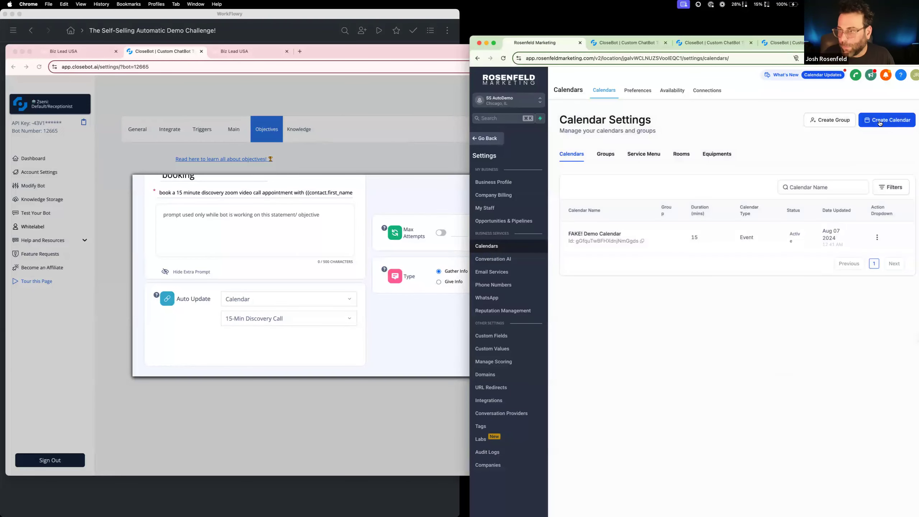
Start a second calendar of the Simple Calendar type and name it "15-Minute Discovery Call"
{"action": "left_click", "coordinate": [880, 123]}
{"action": "left_click", "coordinate": [674, 376]}
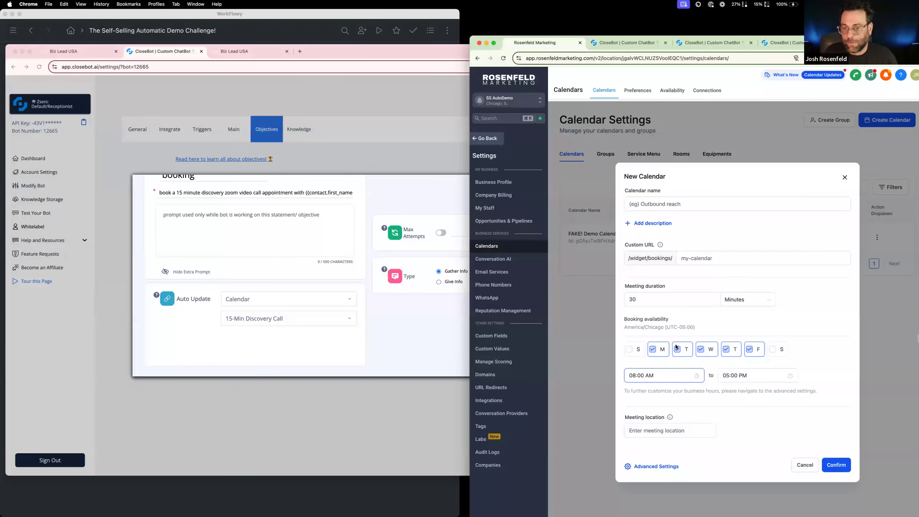
{"action": "left_click", "coordinate": [672, 203]}
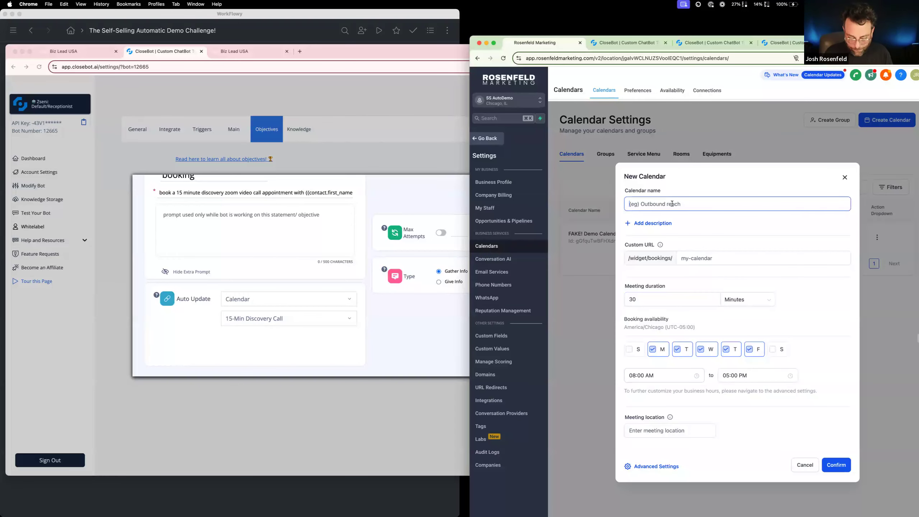
{"action": "type", "text": "15-Minute Discovery Call"}
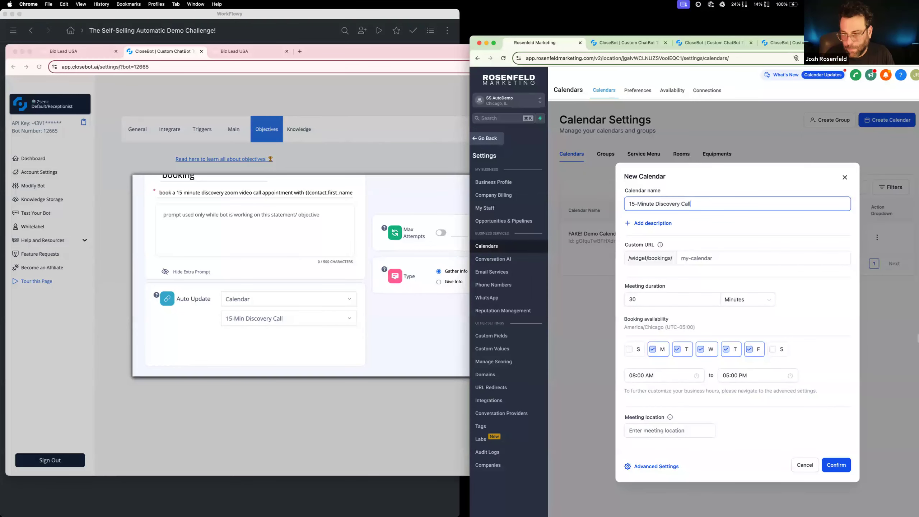
Create the discovery call calendar with the custom URL 15min39fk and a meeting duration of 15 minutes
{"action": "left_click", "coordinate": [713, 256]}
{"action": "type", "text": "15min39fk"}
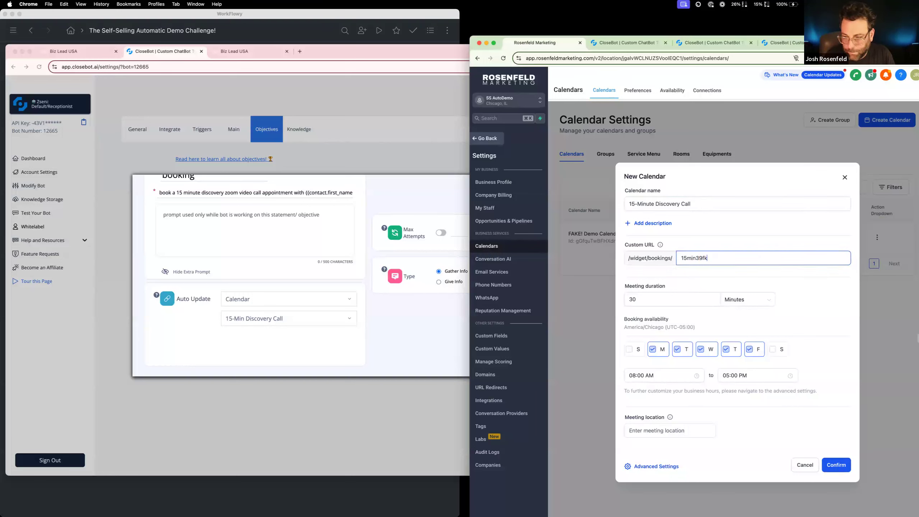
{"action": "double_click", "coordinate": [691, 296]}
{"action": "type", "text": "15"}
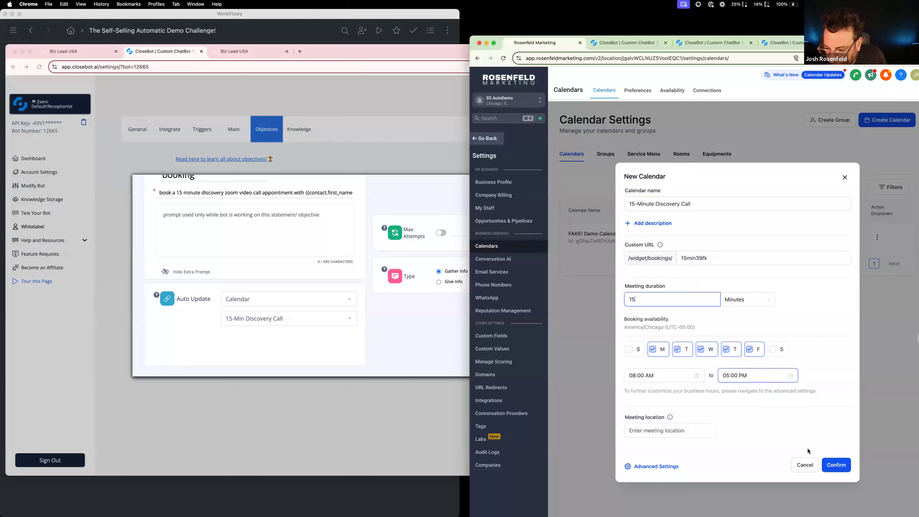
{"action": "left_click", "coordinate": [832, 465]}
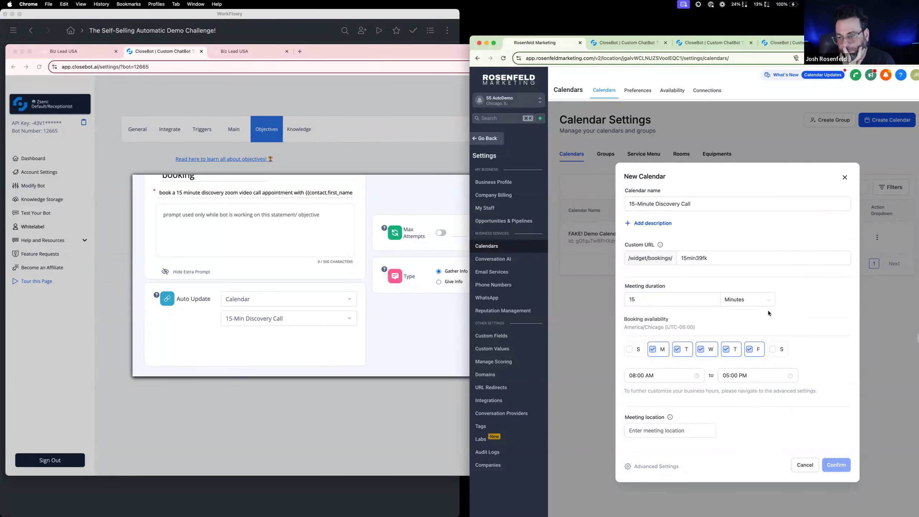
{"action": "left_click", "coordinate": [844, 177]}
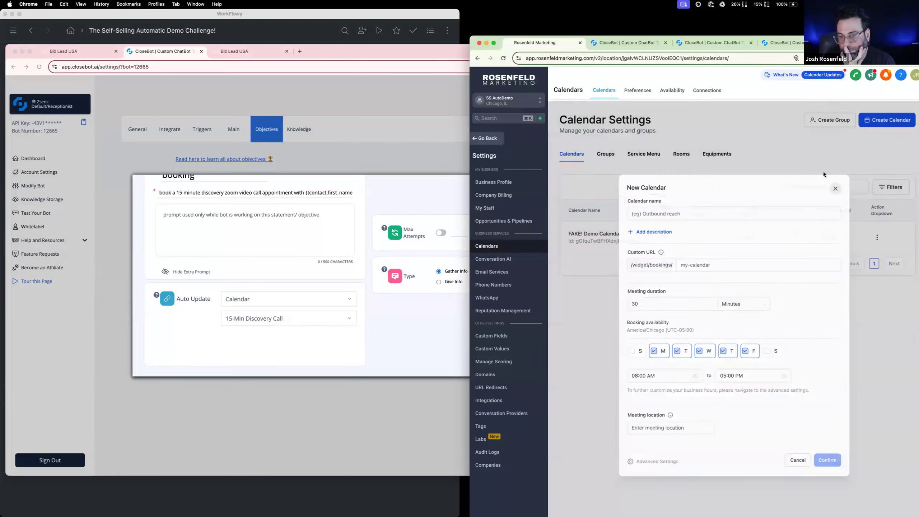
{"action": "left_click", "coordinate": [879, 120]}
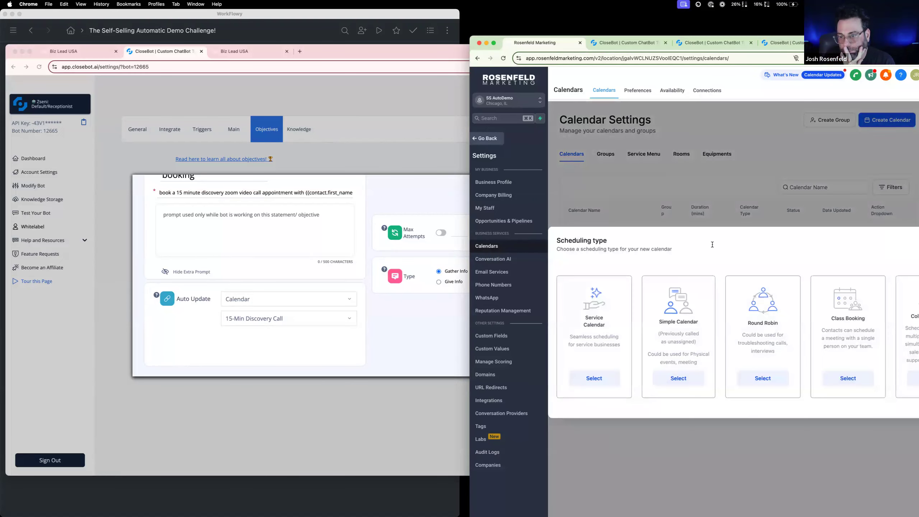
{"action": "left_click", "coordinate": [688, 382]}
{"action": "left_click", "coordinate": [675, 205]}
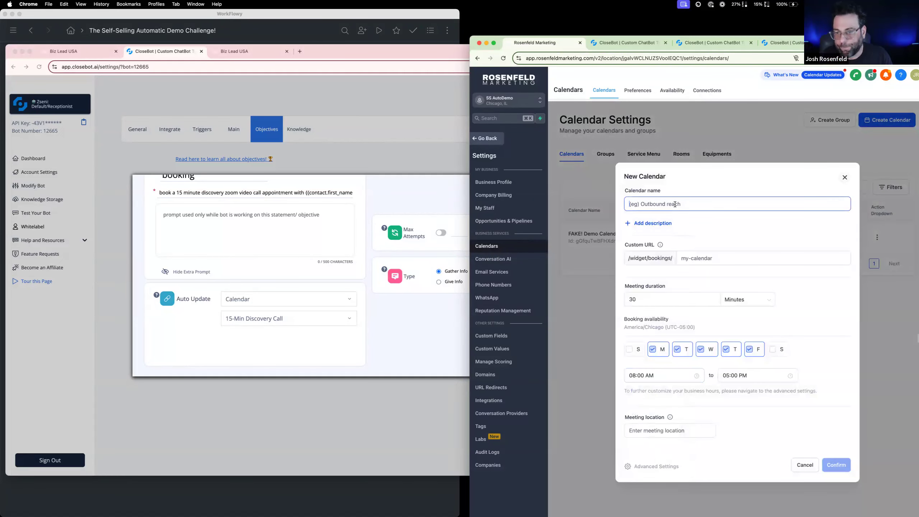
{"action": "type", "text": "15"}
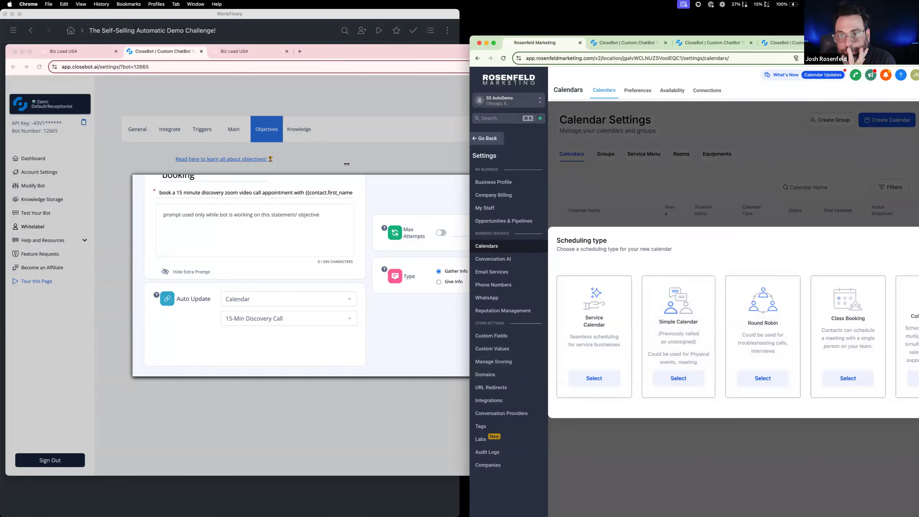
Widen the calendar settings browser window to show the calendar list at full width
{"action": "left_click_drag", "start_coordinate": [346, 164], "coordinate": [296, 164]}
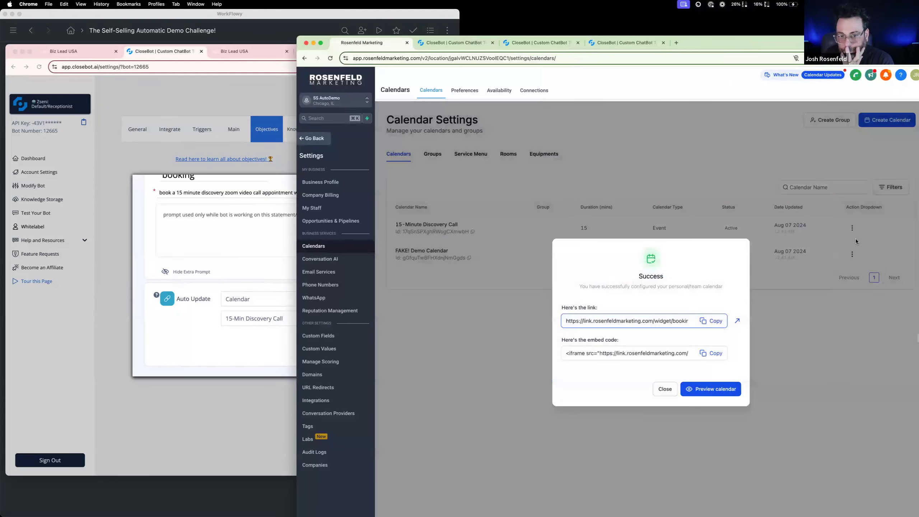
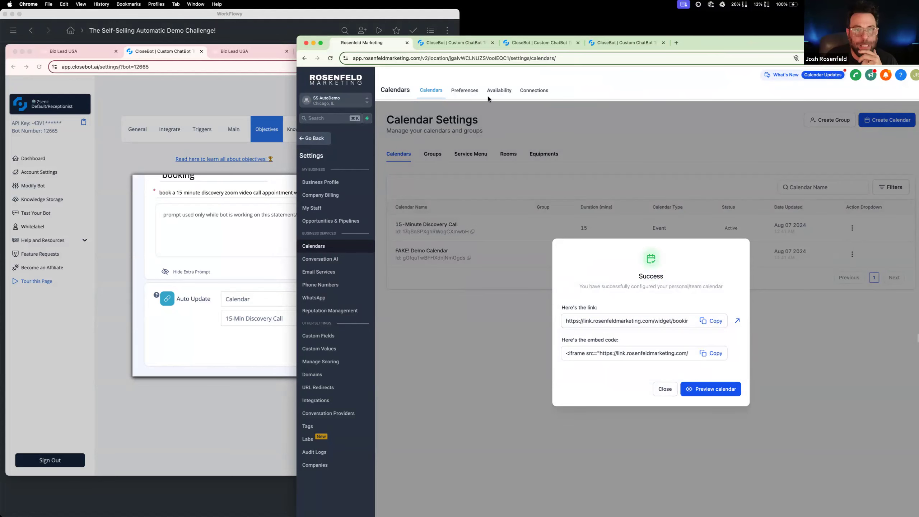
Switch to CloseBot, reload the SS Demo: Receptionist bot, and open its booking objective for editing
{"action": "left_click", "coordinate": [457, 43]}
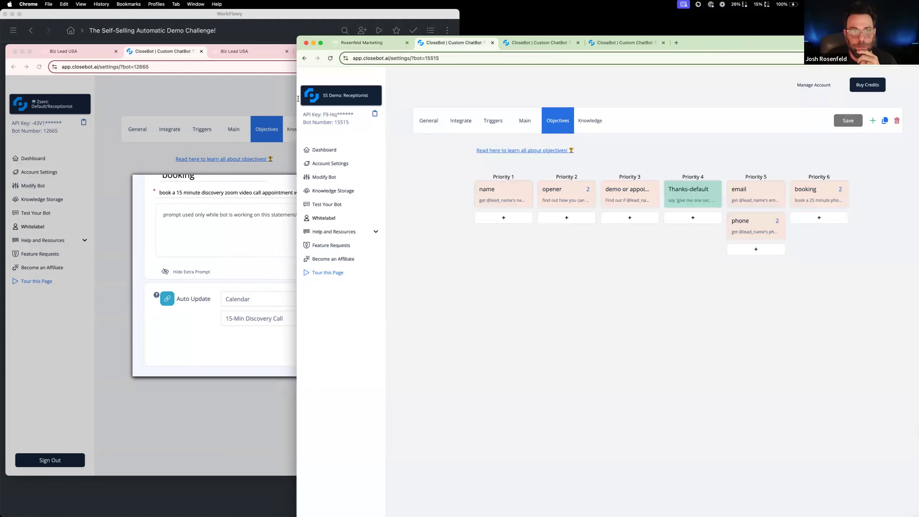
{"action": "key", "text": "super+r"}
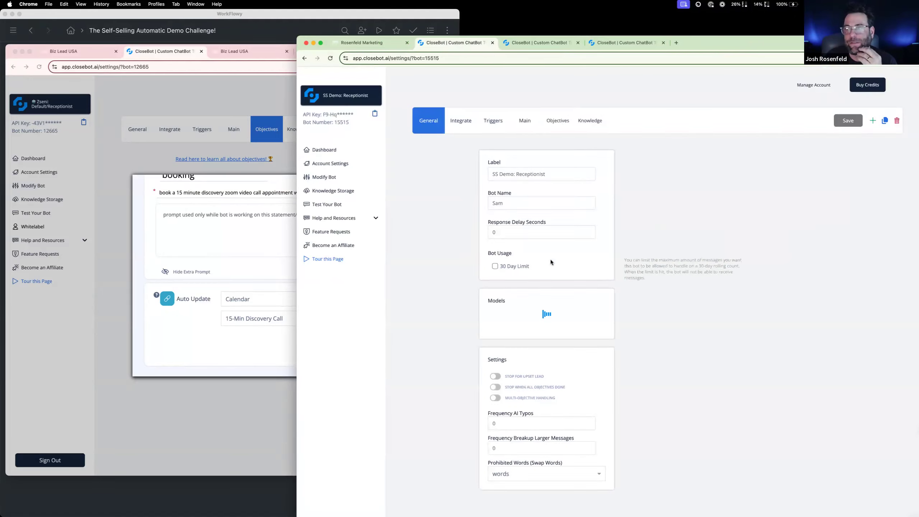
{"action": "left_click", "coordinate": [558, 121]}
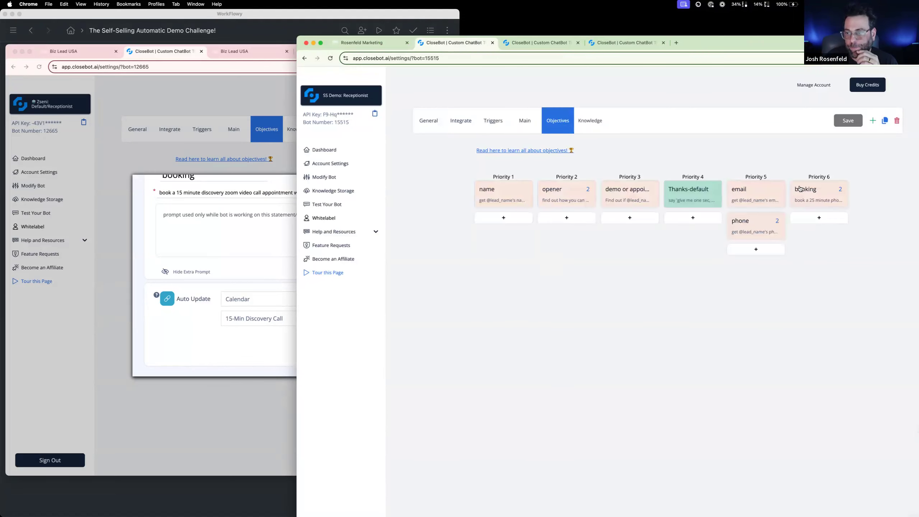
{"action": "left_click", "coordinate": [800, 188]}
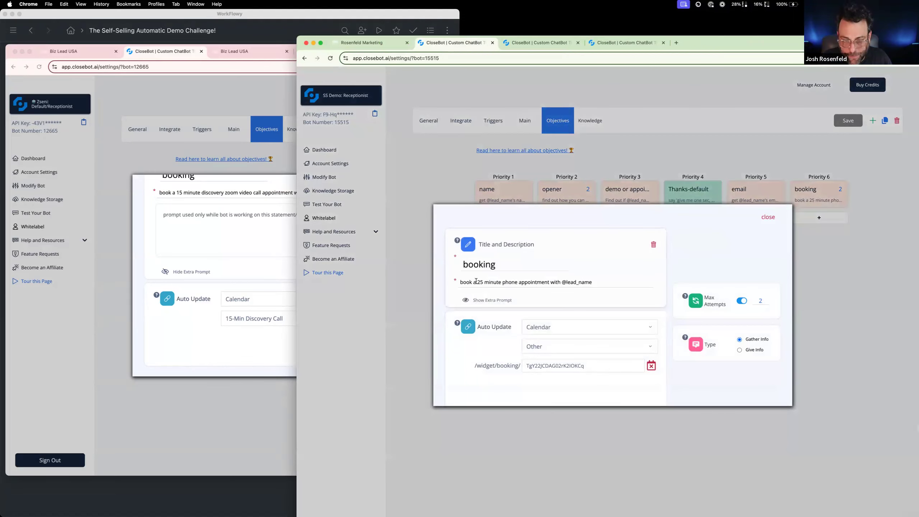
Change the booking objective's description to "book a 15 minute discovery call with the lead"
{"action": "key", "text": "BackSpace"}
{"action": "type", "text": "1"}
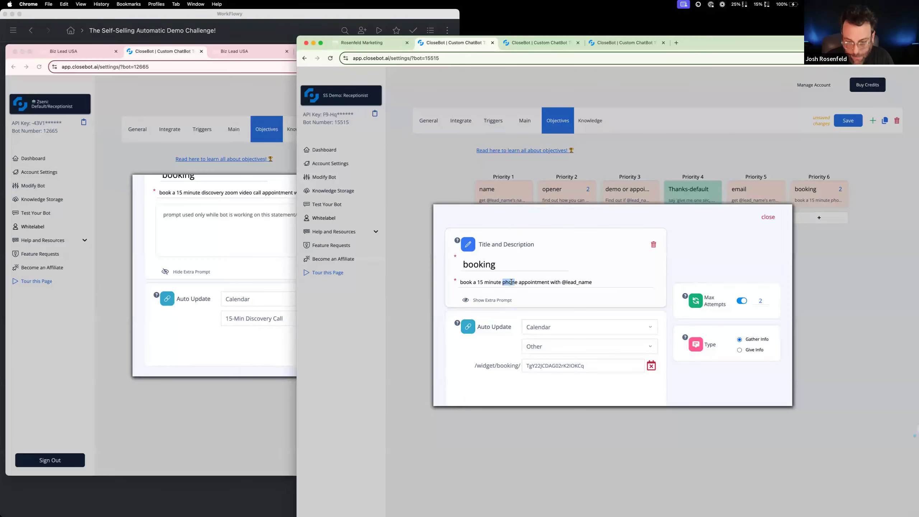
{"action": "left_click_drag", "start_coordinate": [547, 282], "coordinate": [505, 283]}
{"action": "type", "text": "disovery call"}
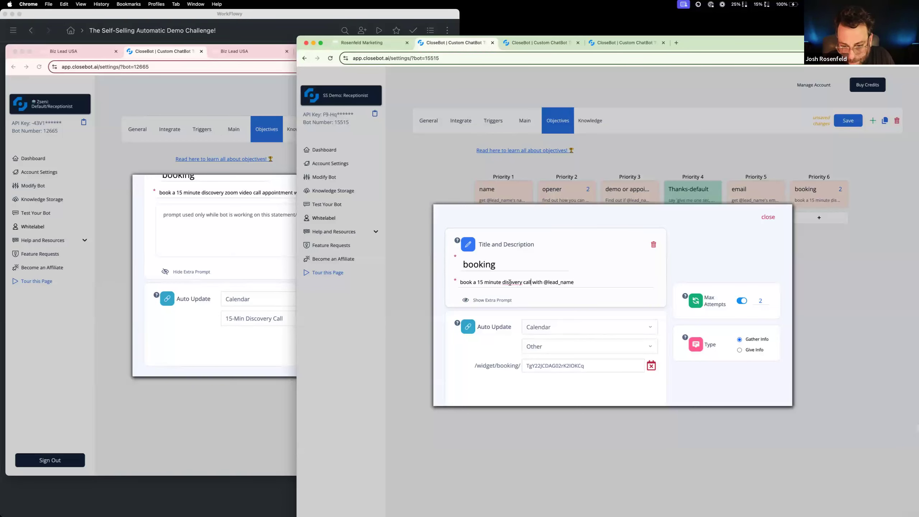
{"action": "type", "text": "c"}
{"action": "left_click_drag", "start_coordinate": [545, 282], "coordinate": [576, 282]}
{"action": "type", "text": "t"}
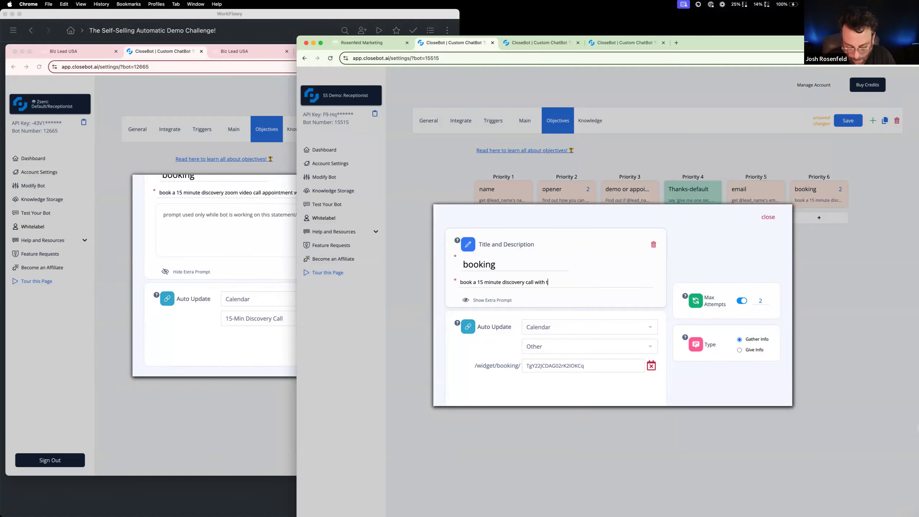
{"action": "type", "text": "he lead"}
Set the booking objective's auto-update calendar to 15-Minute Discovery Call and save the bot
{"action": "left_click", "coordinate": [587, 346]}
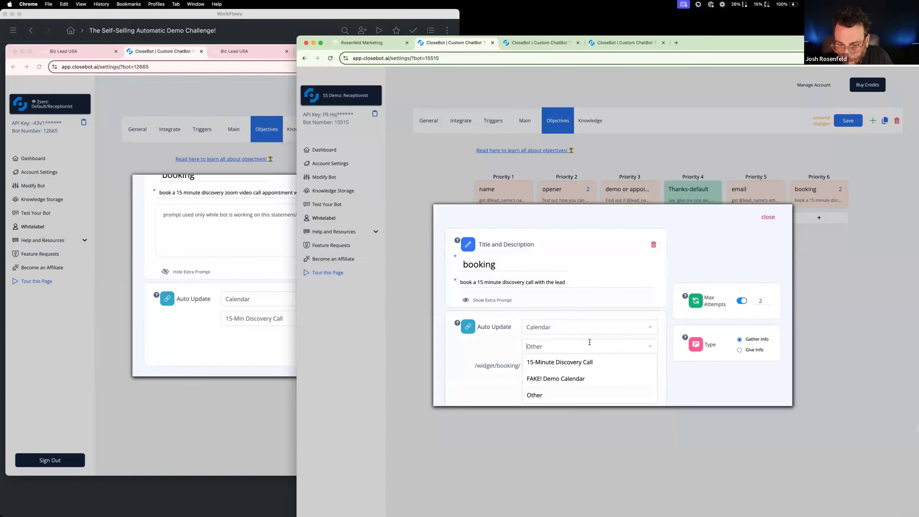
{"action": "left_click", "coordinate": [583, 363]}
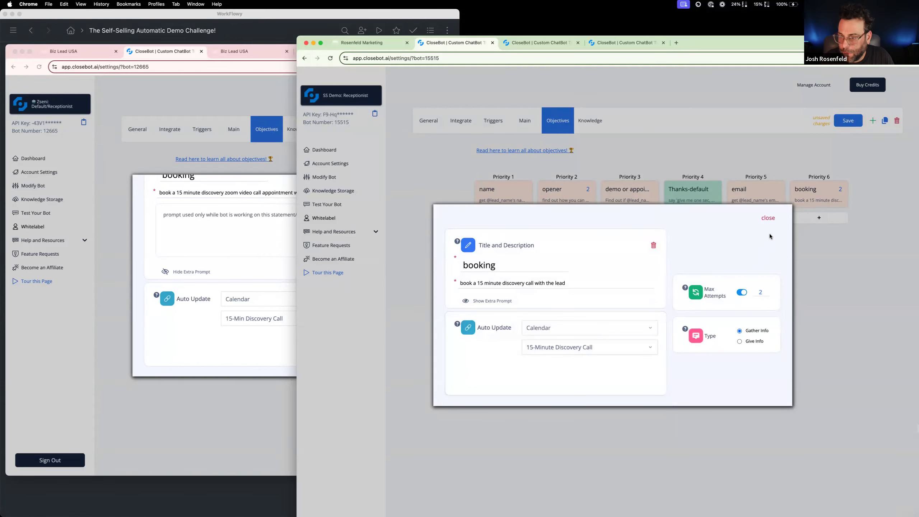
{"action": "left_click", "coordinate": [769, 218]}
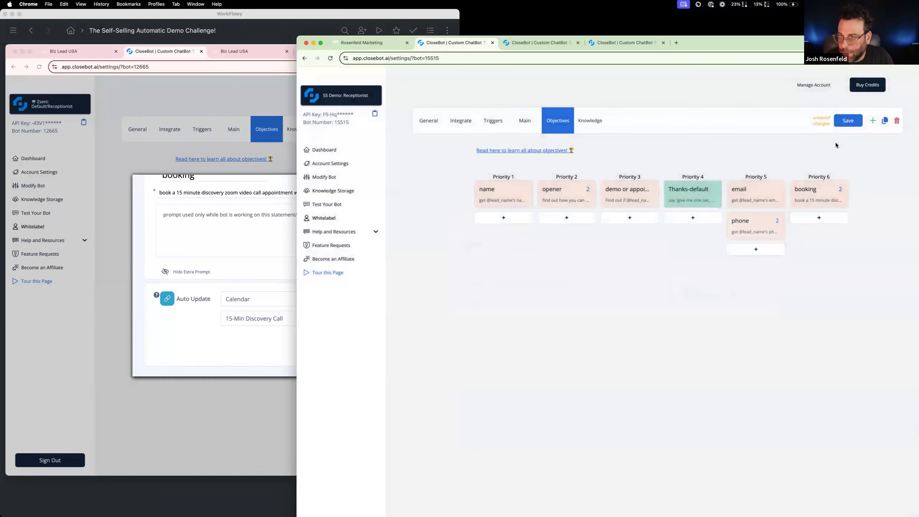
{"action": "left_click", "coordinate": [844, 122]}
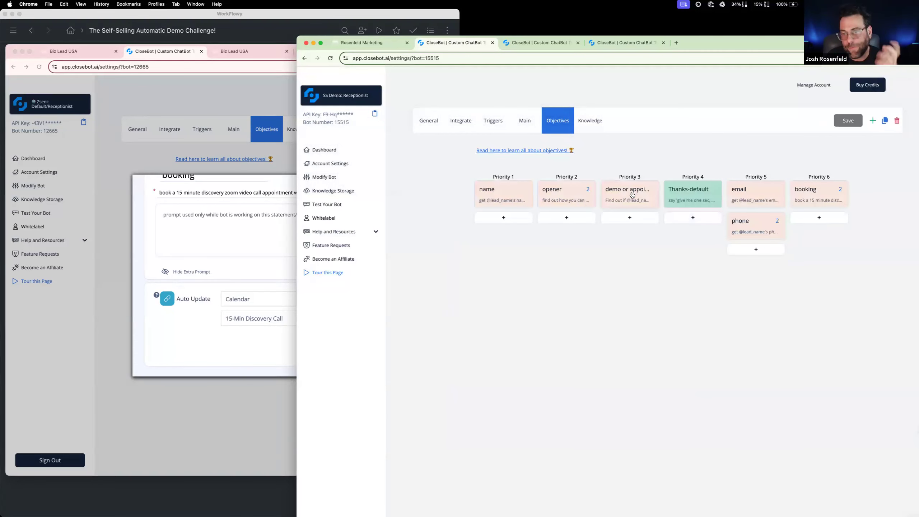
Switch to the SS Demo: Loop bot and display its objectives
{"action": "left_click", "coordinate": [372, 96]}
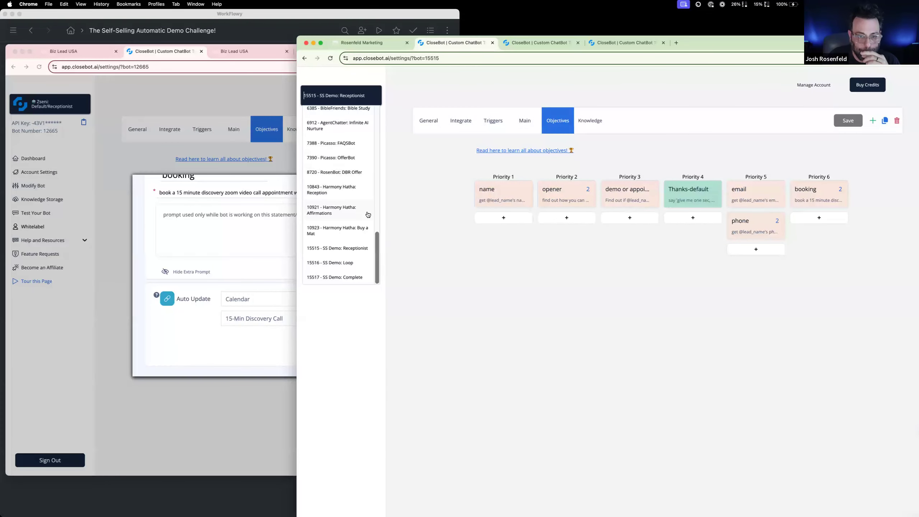
{"action": "left_click", "coordinate": [360, 262]}
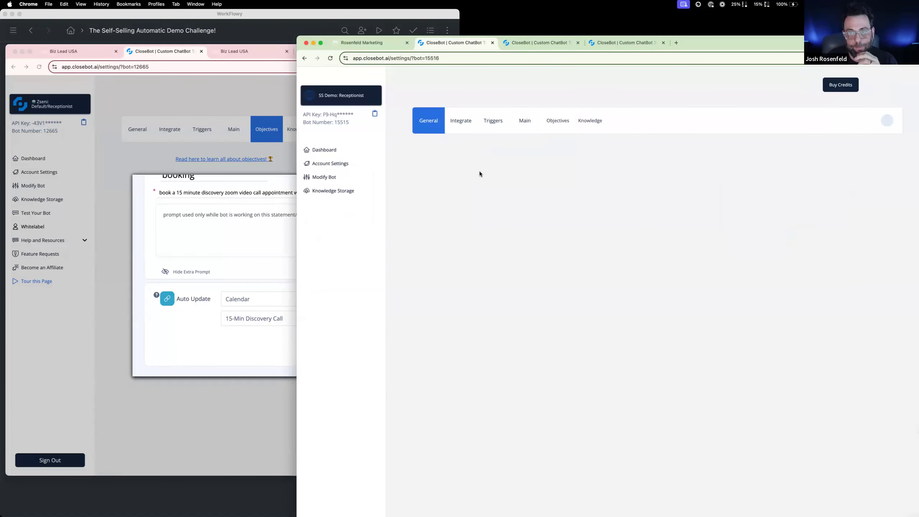
{"action": "left_click", "coordinate": [559, 120]}
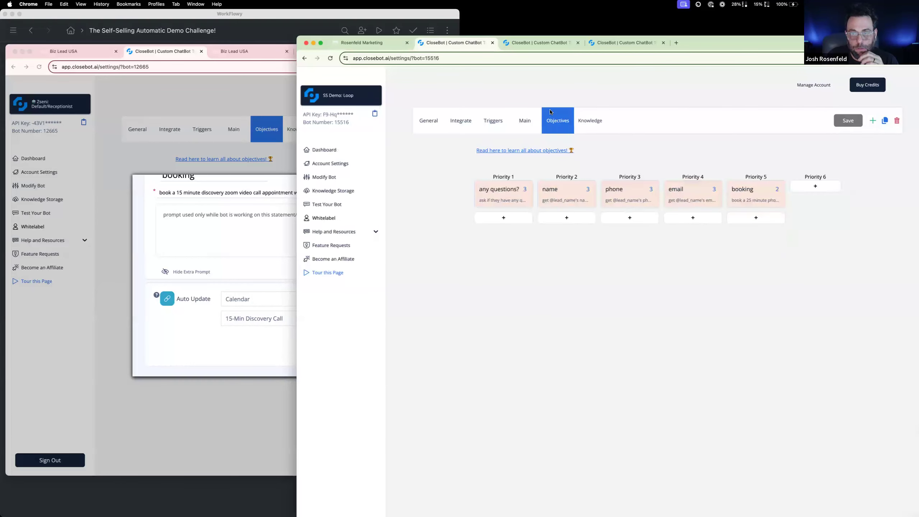
In the reference CloseBot account, switch to Zseni: Bot C - Demo Loop and display its objectives
{"action": "left_click", "coordinate": [208, 83]}
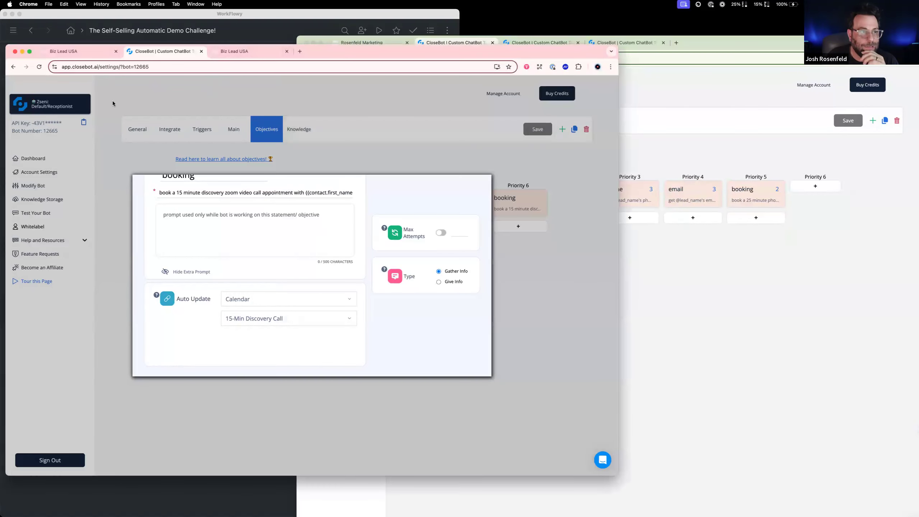
{"action": "left_click", "coordinate": [84, 104]}
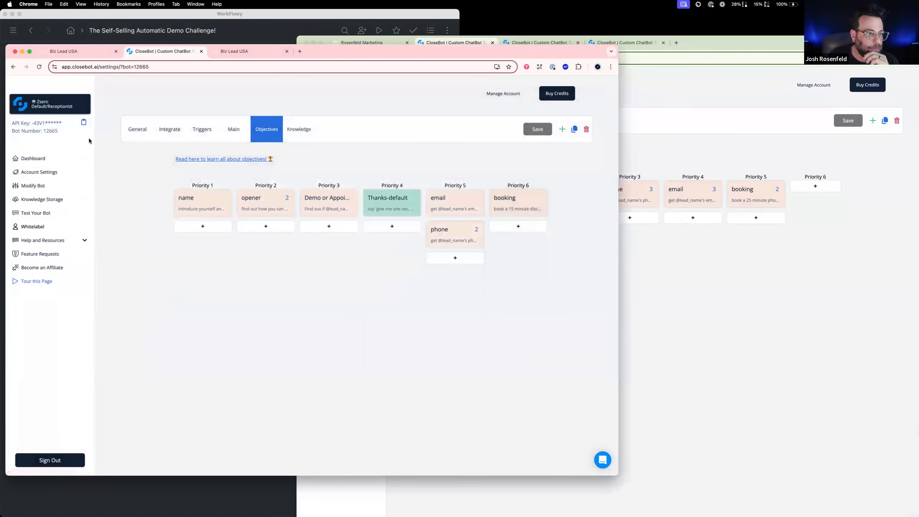
{"action": "left_click", "coordinate": [82, 103]}
{"action": "scroll", "coordinate": [72, 196], "scroll_direction": "down", "scroll_amount": 3}
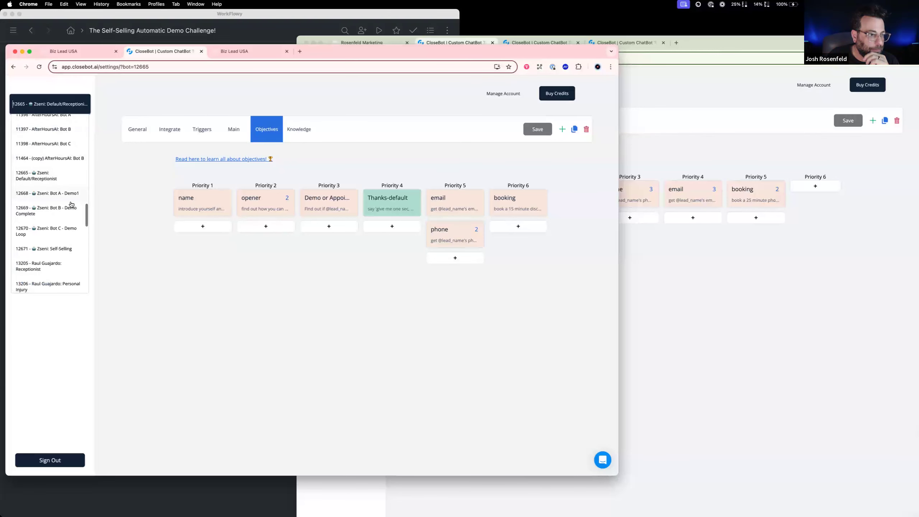
{"action": "left_click", "coordinate": [72, 235]}
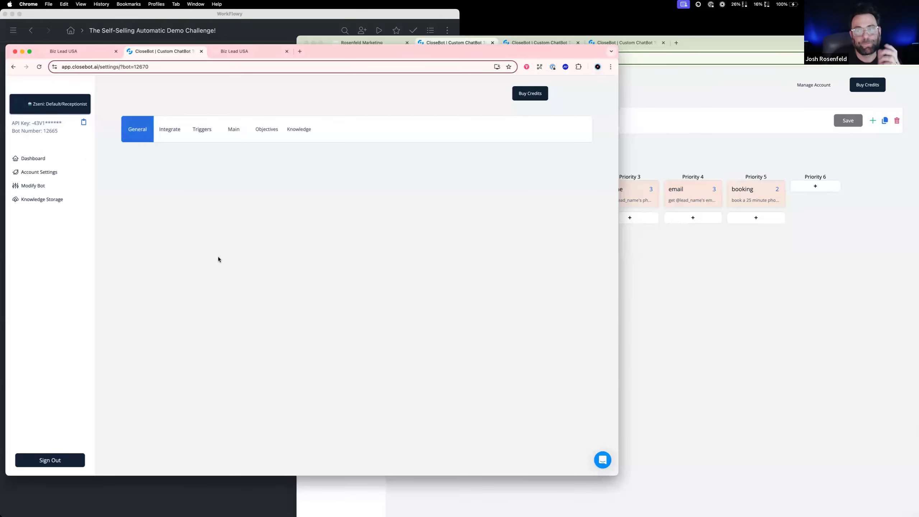
{"action": "left_click", "coordinate": [732, 290]}
{"action": "left_click", "coordinate": [251, 129]}
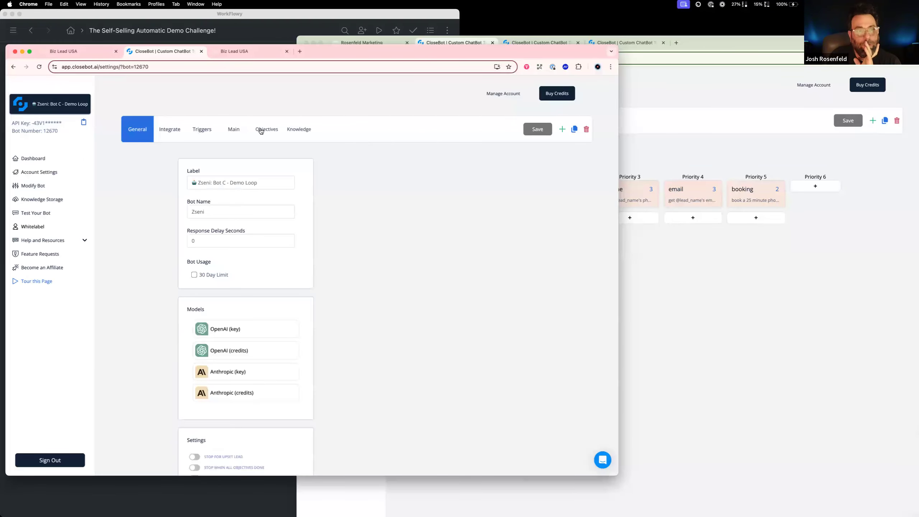
{"action": "left_click", "coordinate": [261, 131]}
Examine the reference loop bot's bot name objective, including its description and auto-update field
{"action": "left_click", "coordinate": [738, 316]}
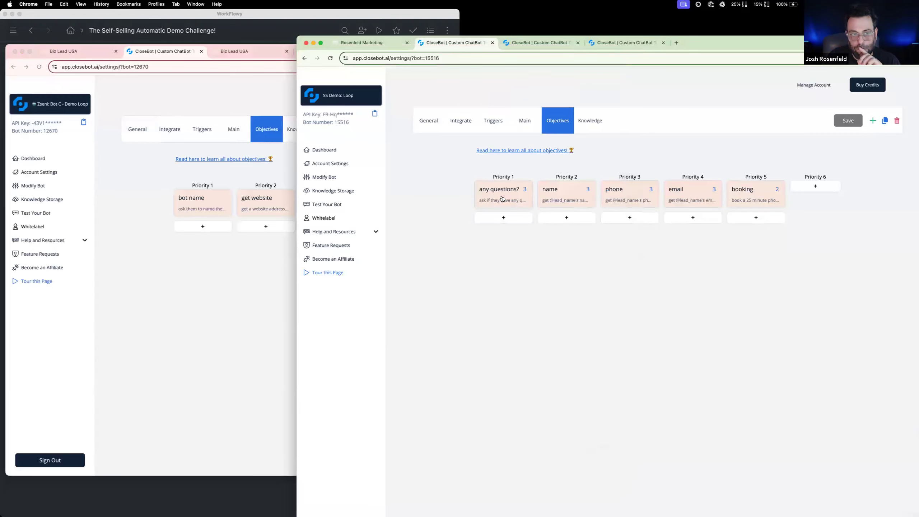
{"action": "left_click", "coordinate": [209, 204]}
{"action": "left_click", "coordinate": [205, 206]}
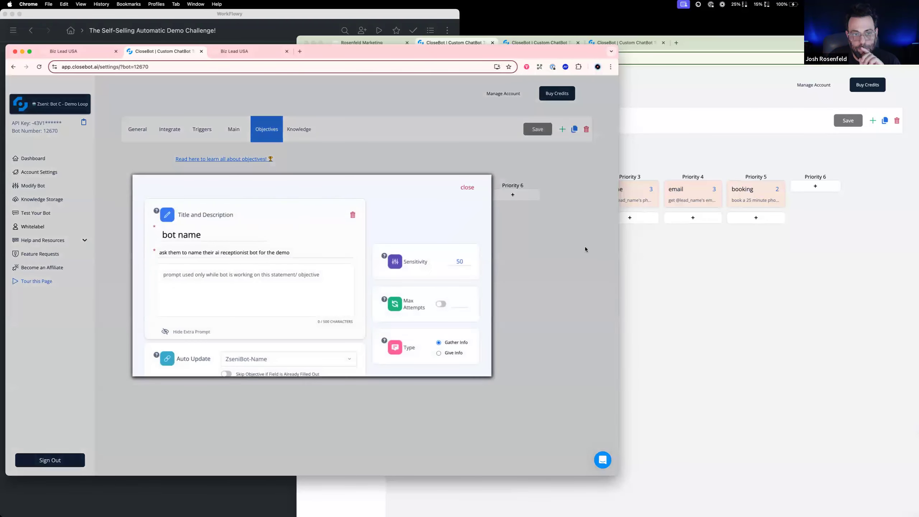
{"action": "left_click", "coordinate": [737, 279]}
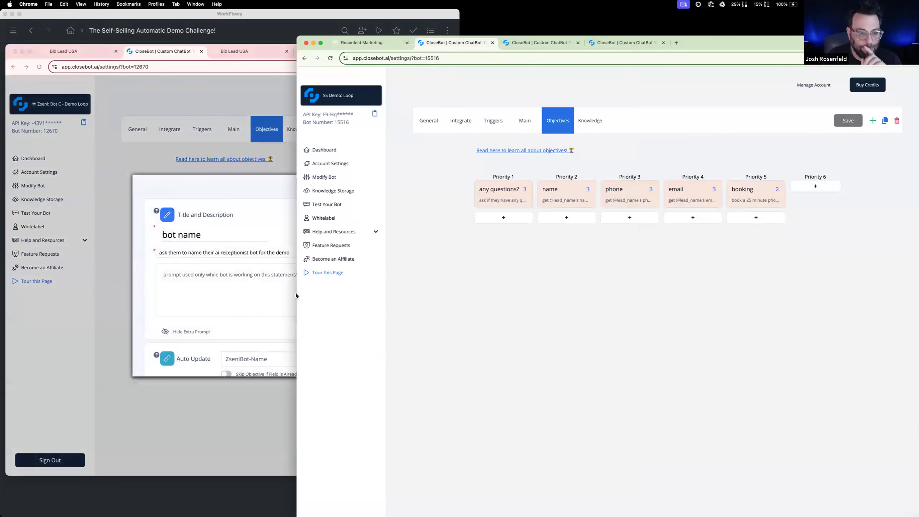
Switch to the Rosenfeld Marketing CRM and open the custom fields settings of the SS AutoDemo account
{"action": "left_click", "coordinate": [387, 43]}
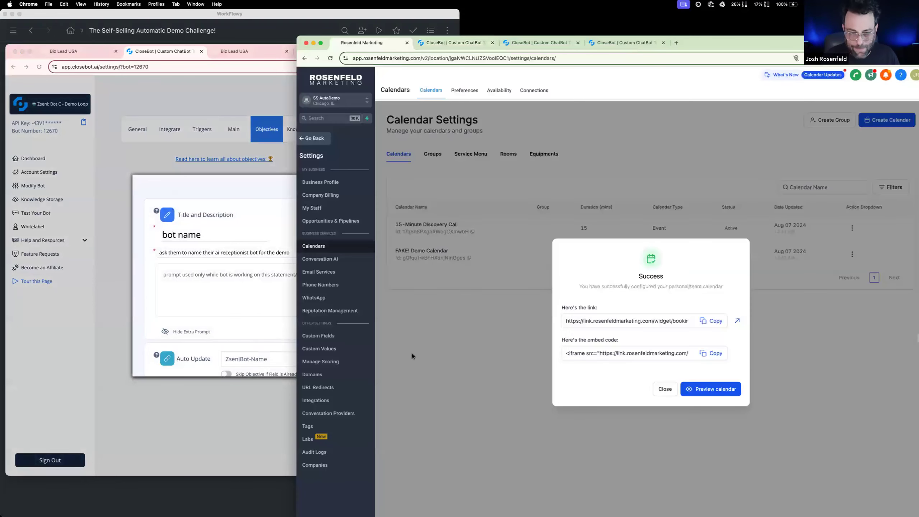
{"action": "left_click", "coordinate": [314, 138]}
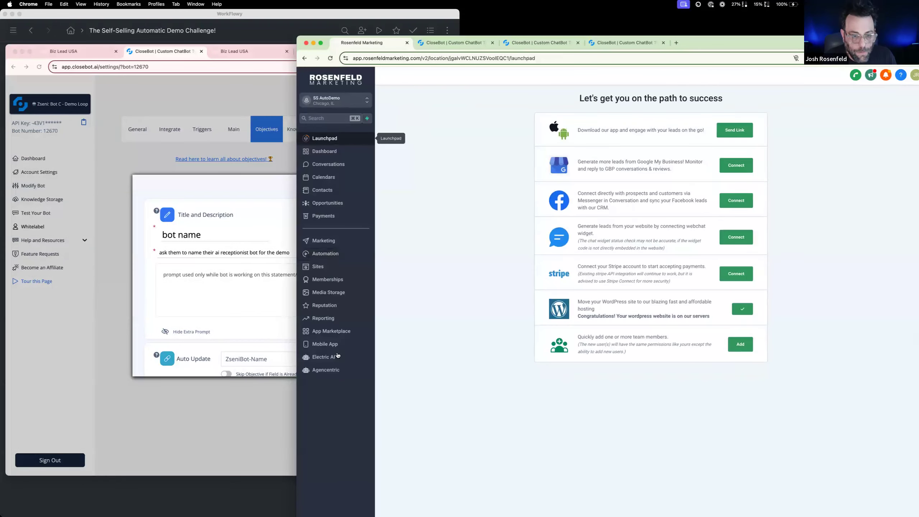
{"action": "left_click_drag", "start_coordinate": [755, 46], "coordinate": [735, 16]}
{"action": "left_click", "coordinate": [312, 481]}
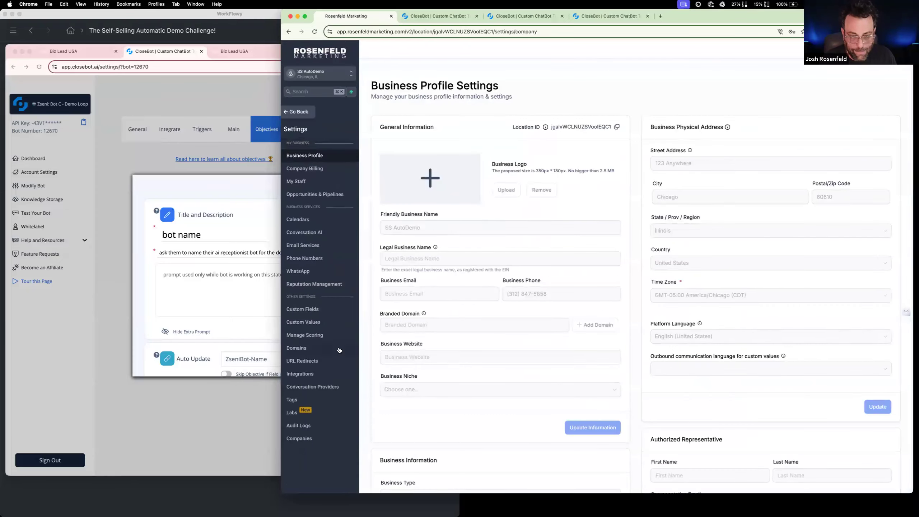
{"action": "left_click", "coordinate": [320, 311]}
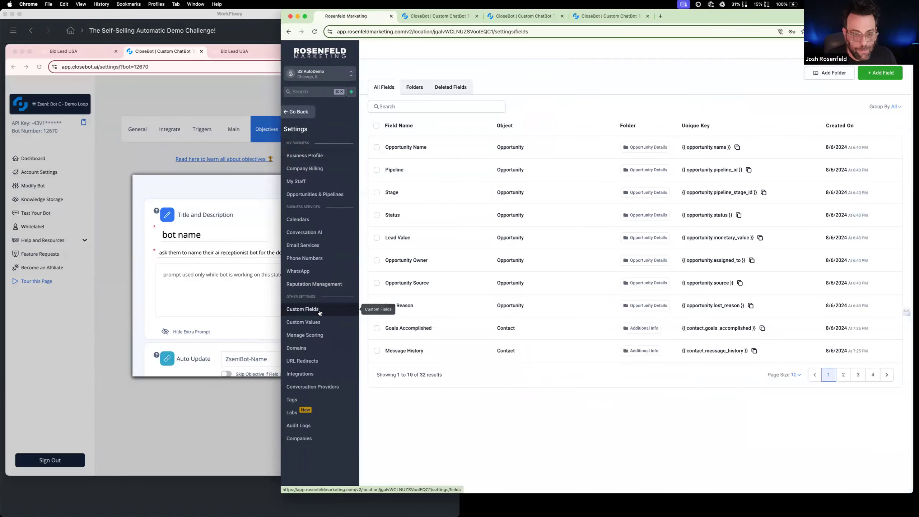
Start a new single-line custom field for contacts and name it "demobot-bot name"
{"action": "left_click", "coordinate": [879, 75]}
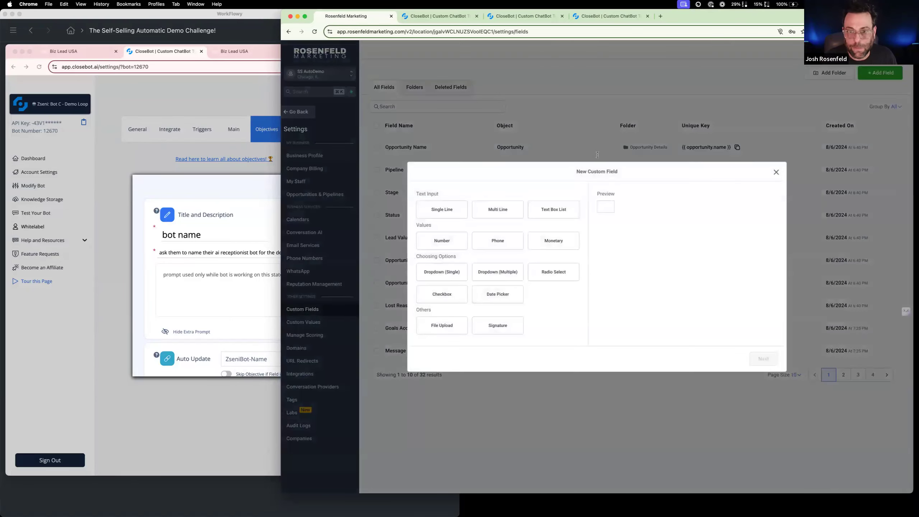
{"action": "left_click", "coordinate": [439, 212]}
{"action": "left_click", "coordinate": [755, 358]}
{"action": "left_click", "coordinate": [500, 250]}
{"action": "type", "text": "dmoeno"}
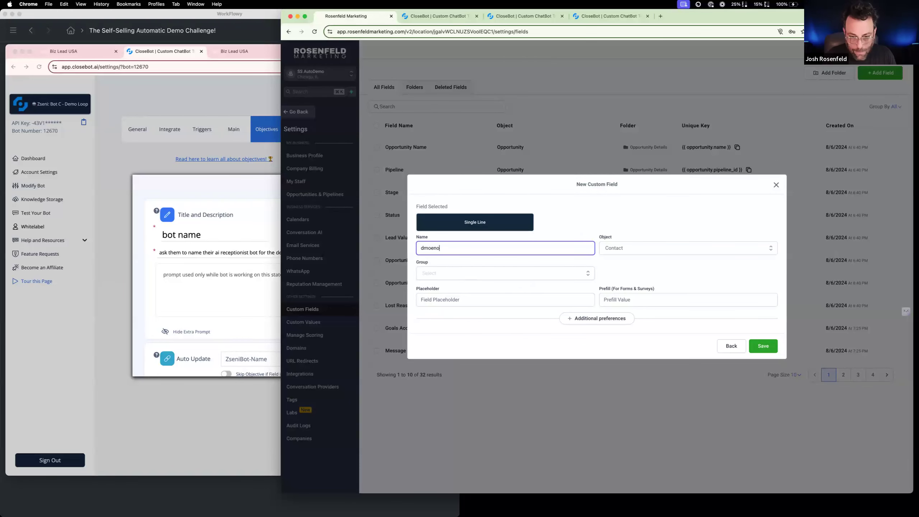
{"action": "key", "text": "BackSpace"}
{"action": "key", "text": "BackSpace"}
{"action": "type", "text": "emo"}
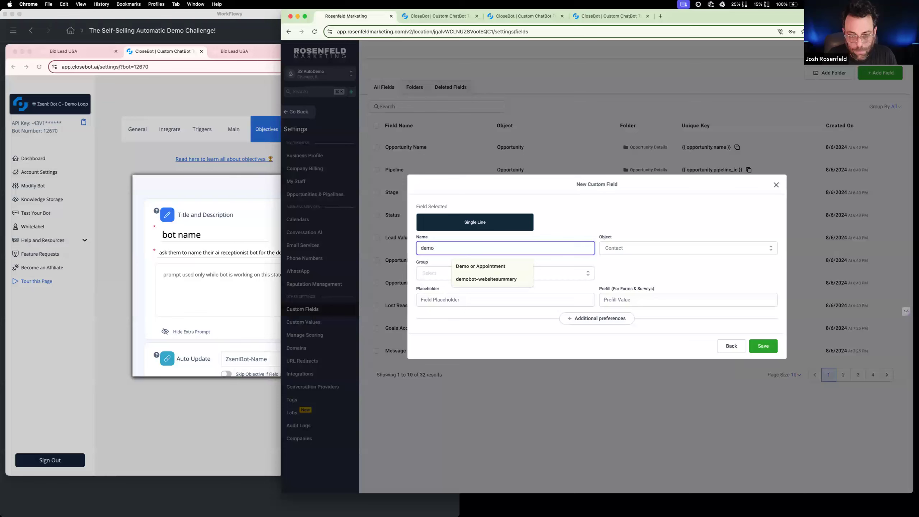
{"action": "type", "text": "bot-bot name"}
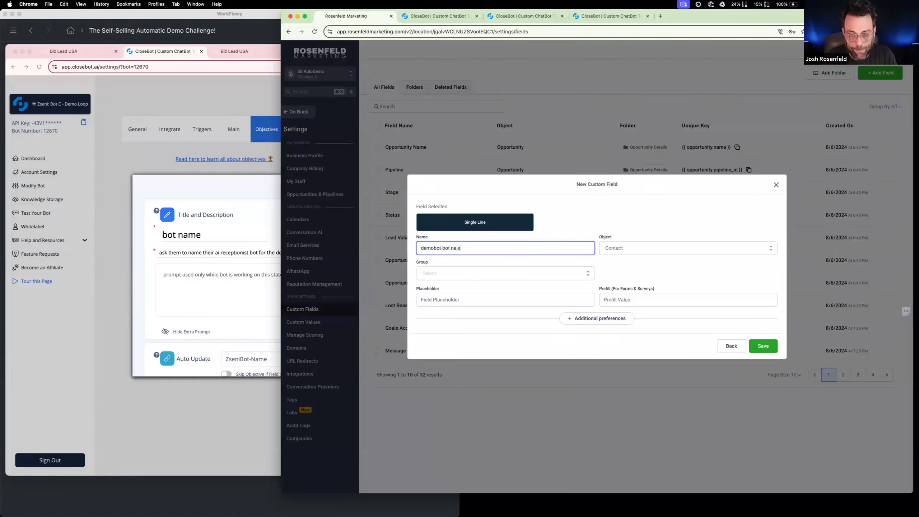
Assign the new custom field to the SS Demo group and save it
{"action": "left_click", "coordinate": [500, 276]}
{"action": "left_click", "coordinate": [482, 328]}
{"action": "left_click", "coordinate": [761, 346]}
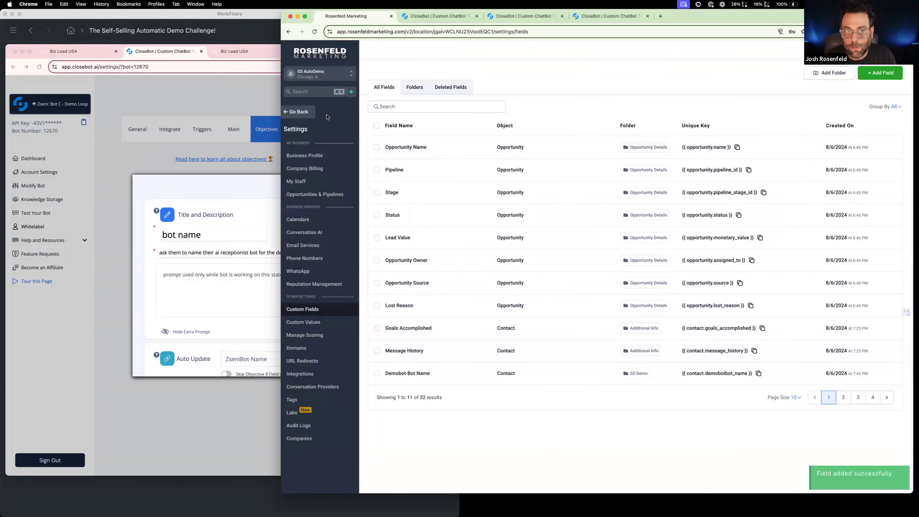
Return to CloseBot and review the get website objective of the reference loop bot
{"action": "left_click", "coordinate": [442, 16]}
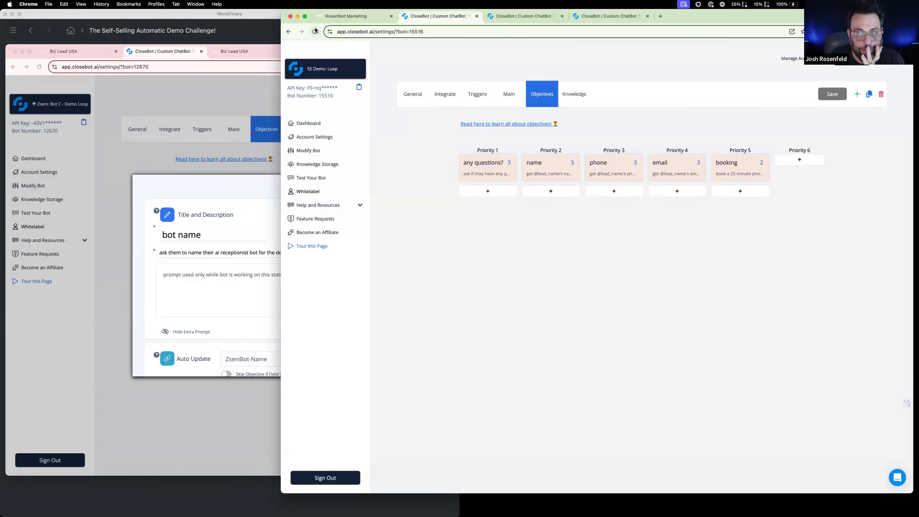
{"action": "left_click", "coordinate": [123, 172]}
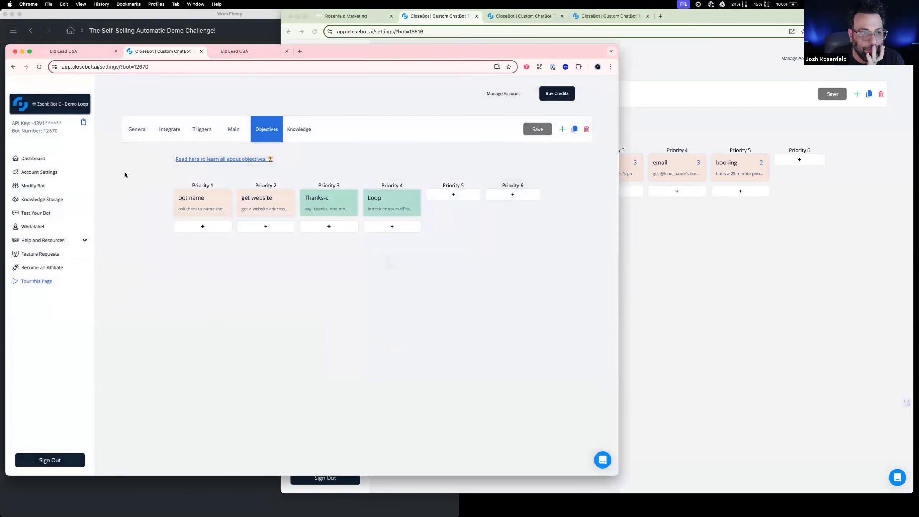
{"action": "left_click", "coordinate": [258, 199]}
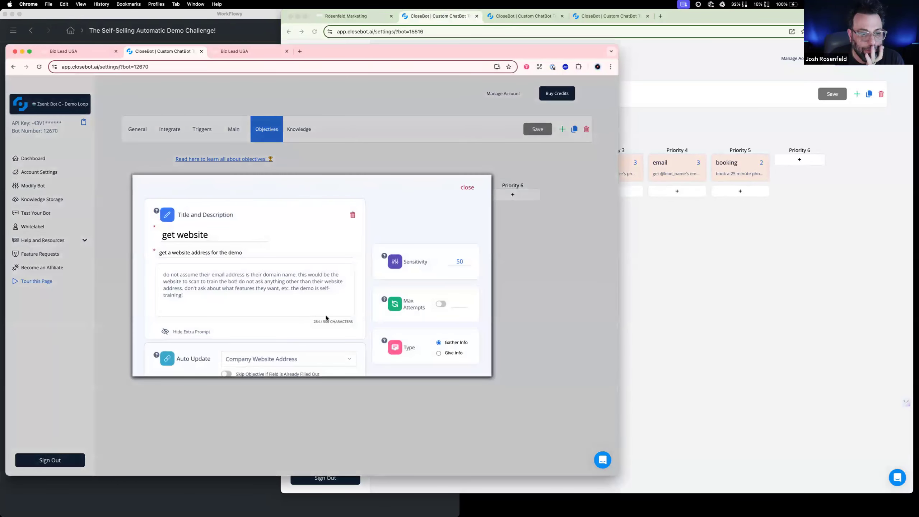
{"action": "left_click", "coordinate": [362, 151]}
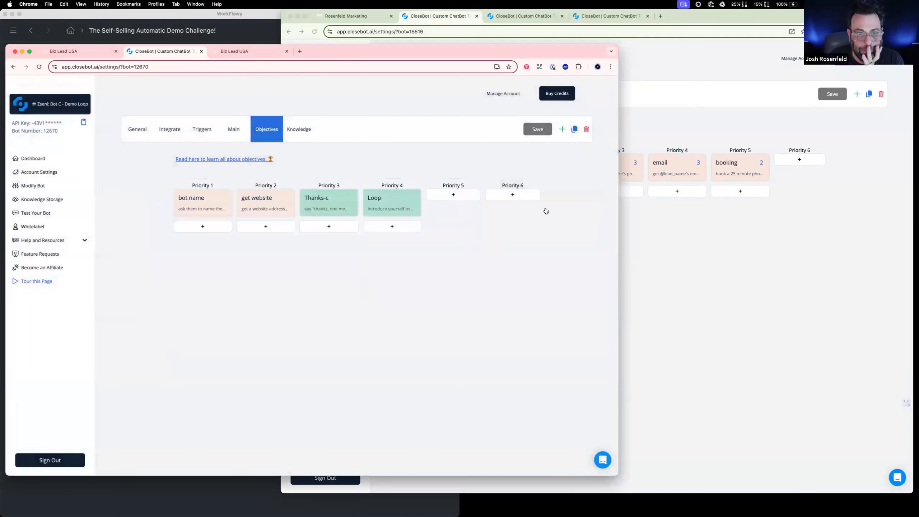
Review the Thanks-c objective of the reference loop bot and close it
{"action": "left_click", "coordinate": [337, 203]}
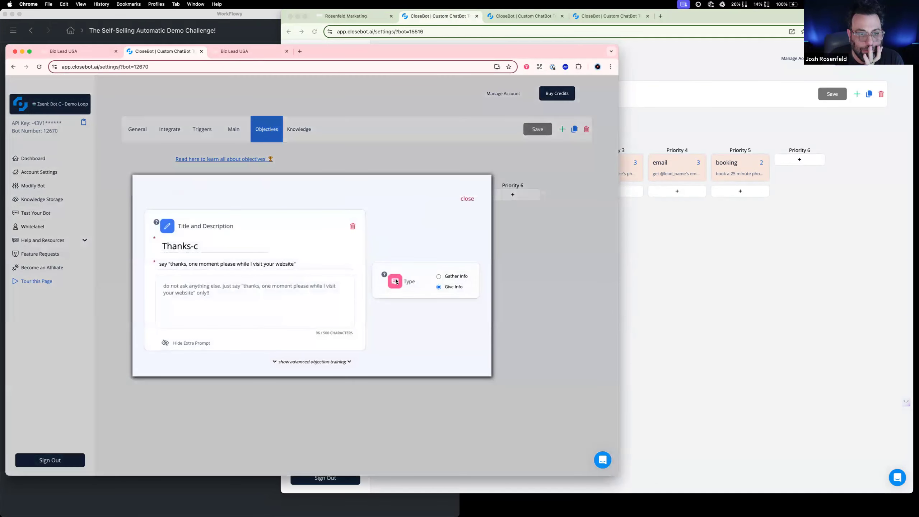
{"action": "left_click", "coordinate": [439, 147]}
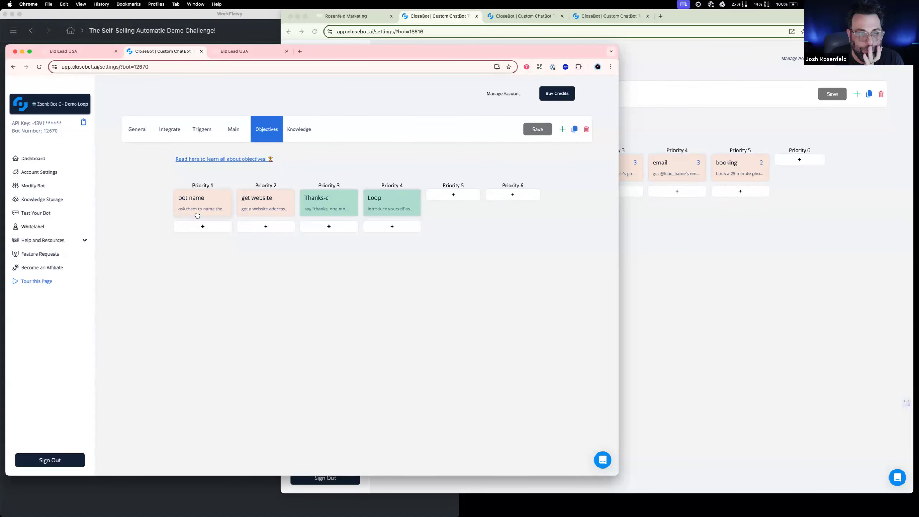
Show 100 custom fields per page in the SS AutoDemo account and check the list for a company website field
{"action": "left_click", "coordinate": [344, 16]}
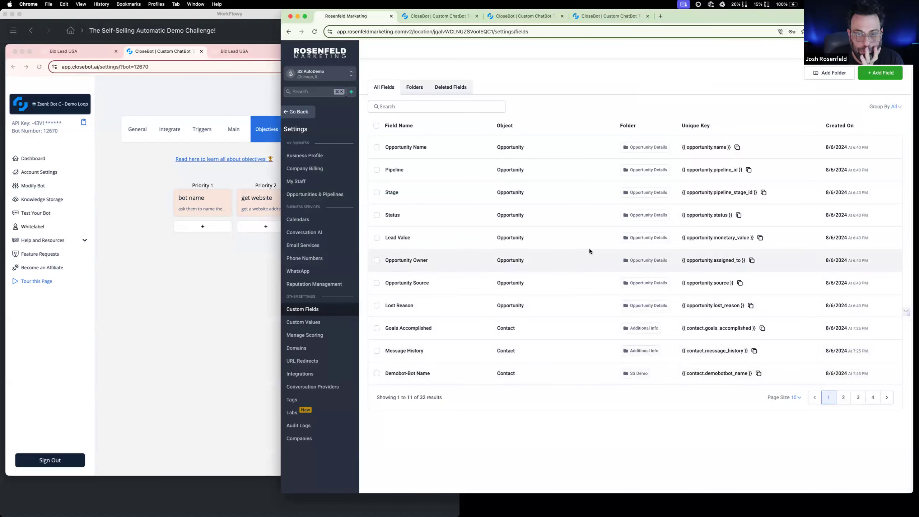
{"action": "left_click", "coordinate": [796, 398]}
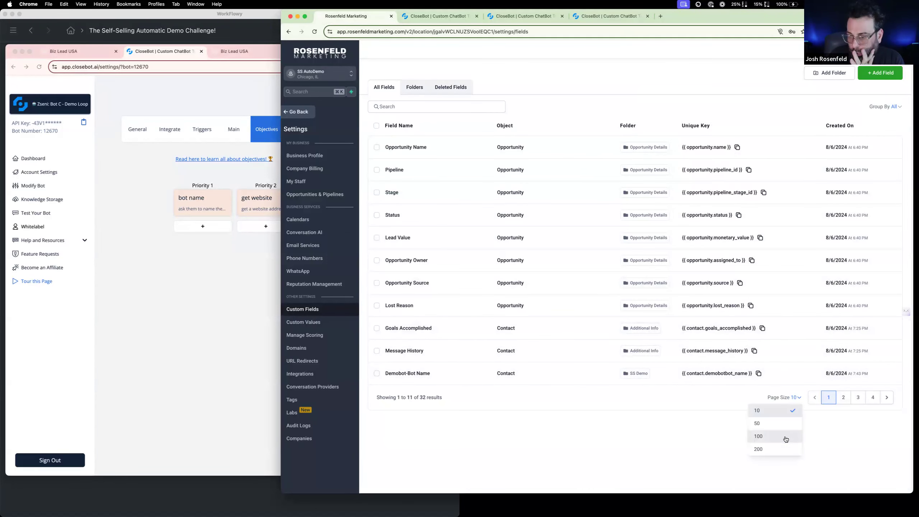
{"action": "left_click", "coordinate": [784, 439]}
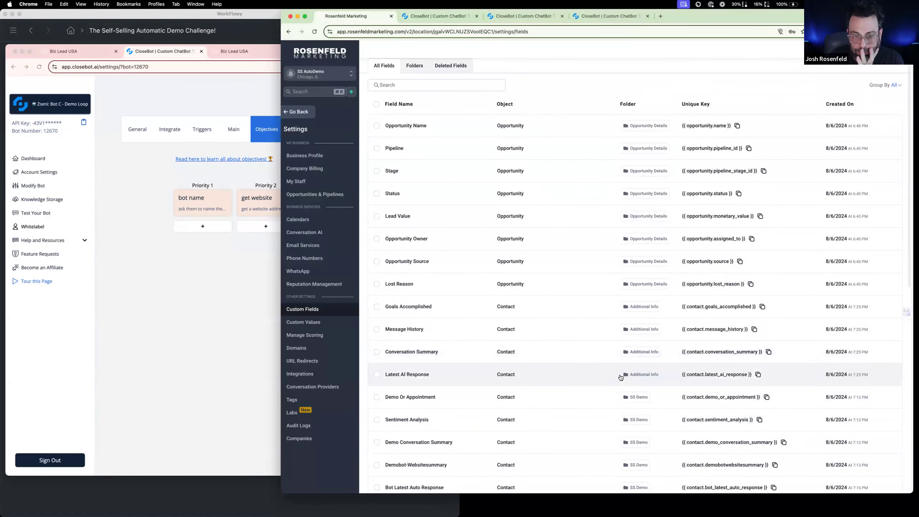
{"action": "scroll", "coordinate": [620, 377], "scroll_direction": "down", "scroll_amount": 3}
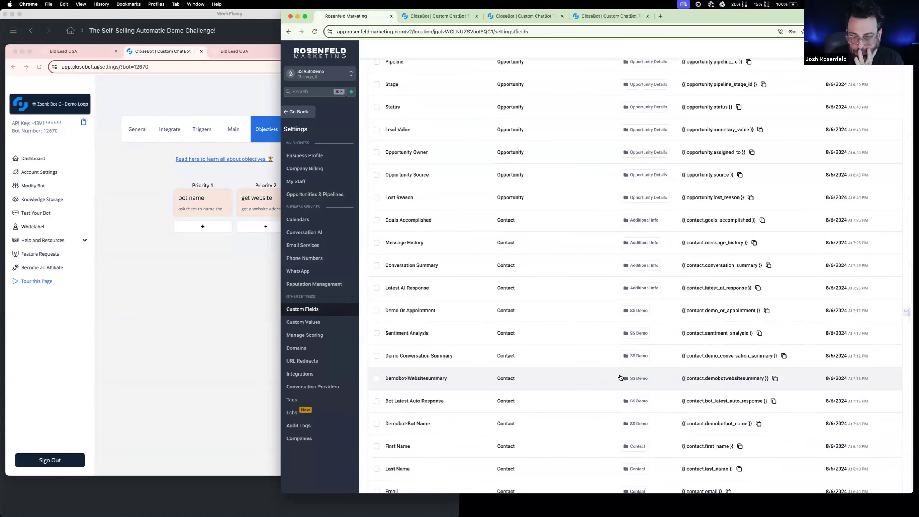
{"action": "scroll", "coordinate": [620, 377], "scroll_direction": "down", "scroll_amount": 3}
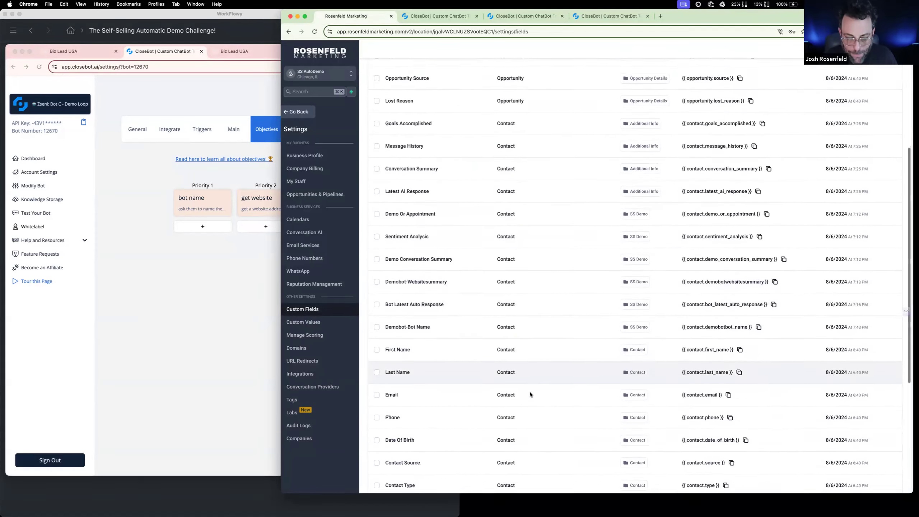
Open the custom fields settings of the reference Zseni.AI account
{"action": "left_click", "coordinate": [218, 306]}
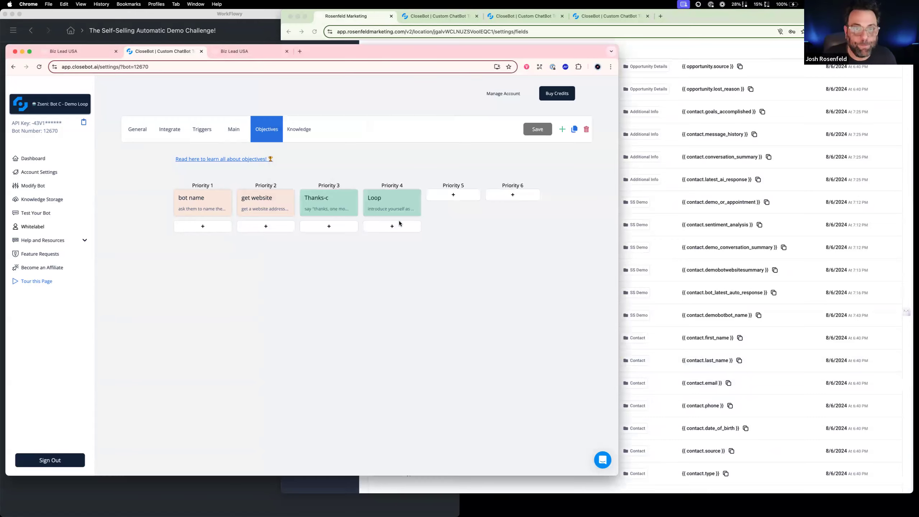
{"action": "left_click", "coordinate": [556, 33]}
{"action": "left_click", "coordinate": [228, 246]}
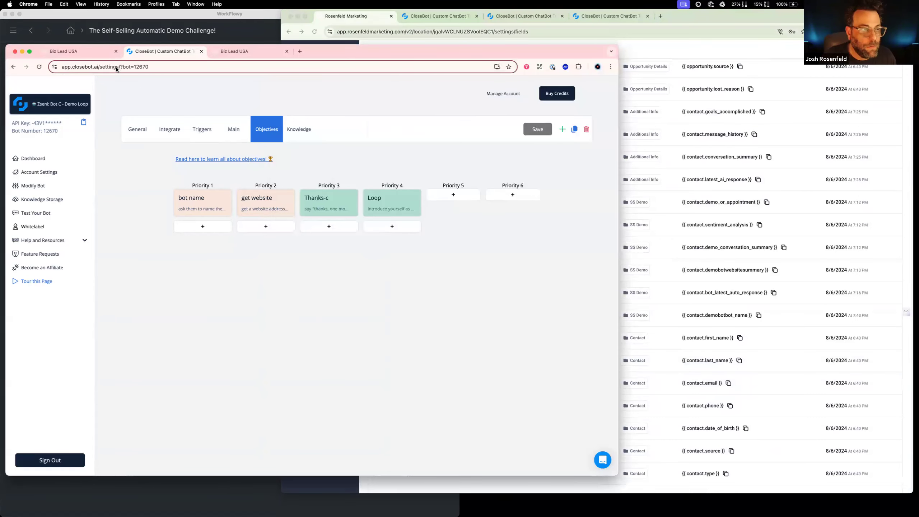
{"action": "left_click", "coordinate": [63, 51]}
{"action": "left_click", "coordinate": [53, 88]}
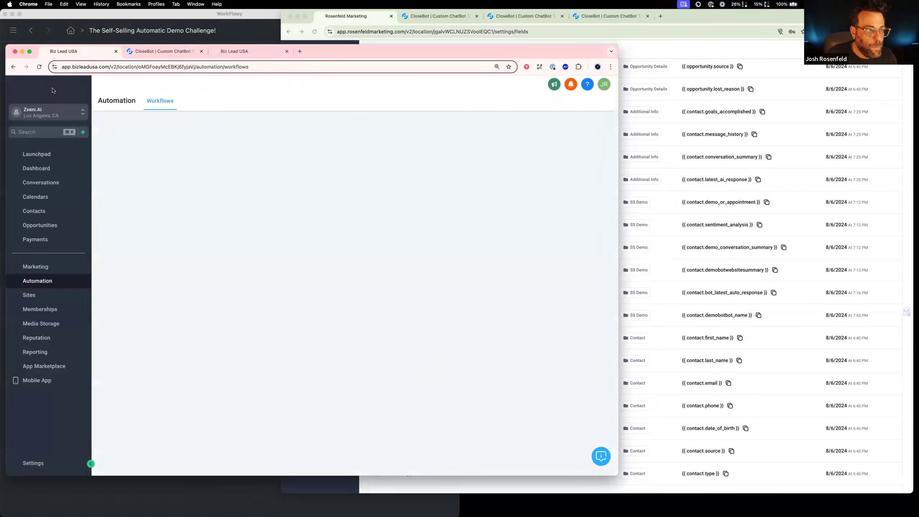
{"action": "left_click", "coordinate": [39, 464]}
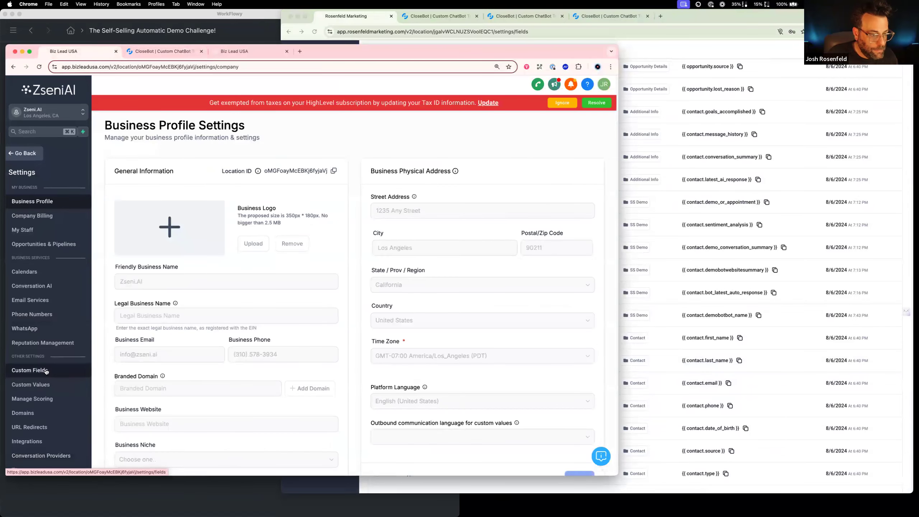
{"action": "left_click", "coordinate": [29, 370]}
Search the reference custom fields for "webs" and copy the field name "Company Website Address"
{"action": "left_click", "coordinate": [154, 148]}
{"action": "type", "text": "webs"}
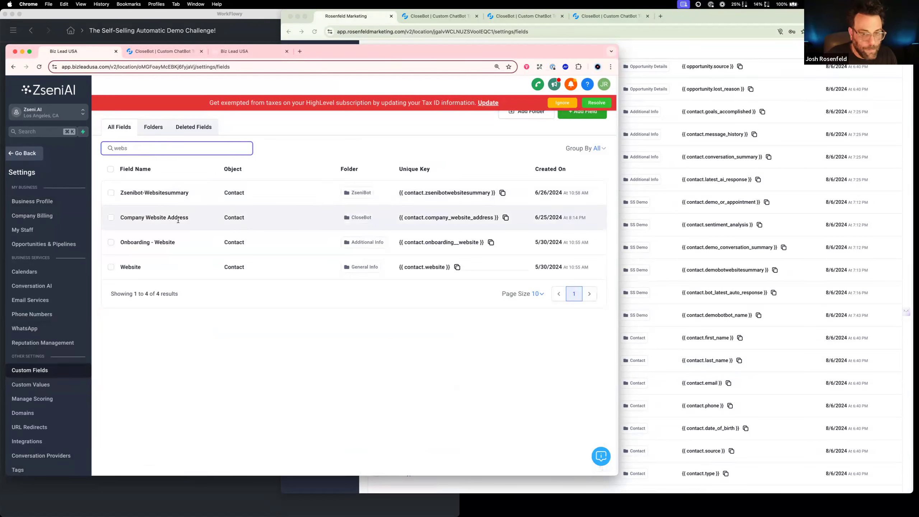
{"action": "left_click_drag", "start_coordinate": [189, 218], "coordinate": [120, 219]}
{"action": "key", "text": "super+c"}
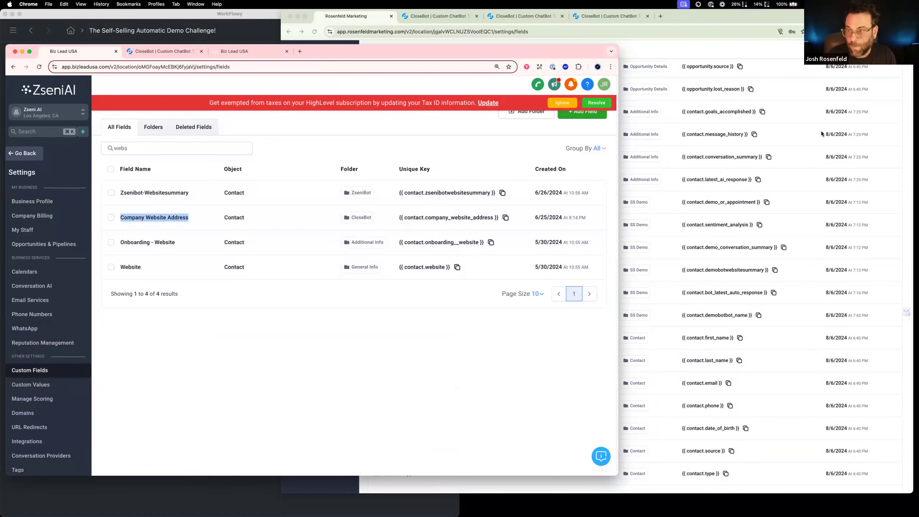
Create a single-line contact field named "Company Website Address" in the SS AutoDemo account, assign it to a group and save it
{"action": "left_click", "coordinate": [798, 135]}
{"action": "scroll", "coordinate": [798, 135], "scroll_direction": "up", "scroll_amount": 6}
{"action": "left_click", "coordinate": [879, 73]}
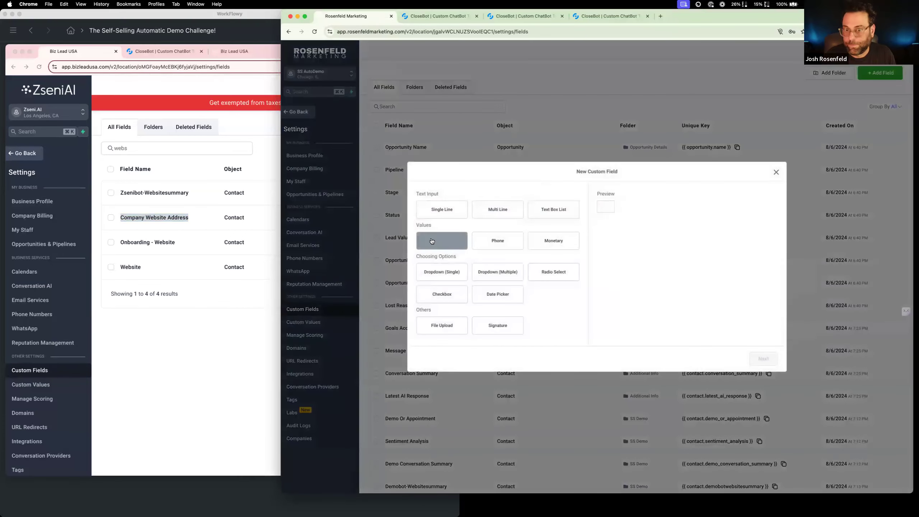
{"action": "left_click", "coordinate": [442, 209]}
{"action": "left_click", "coordinate": [762, 358]}
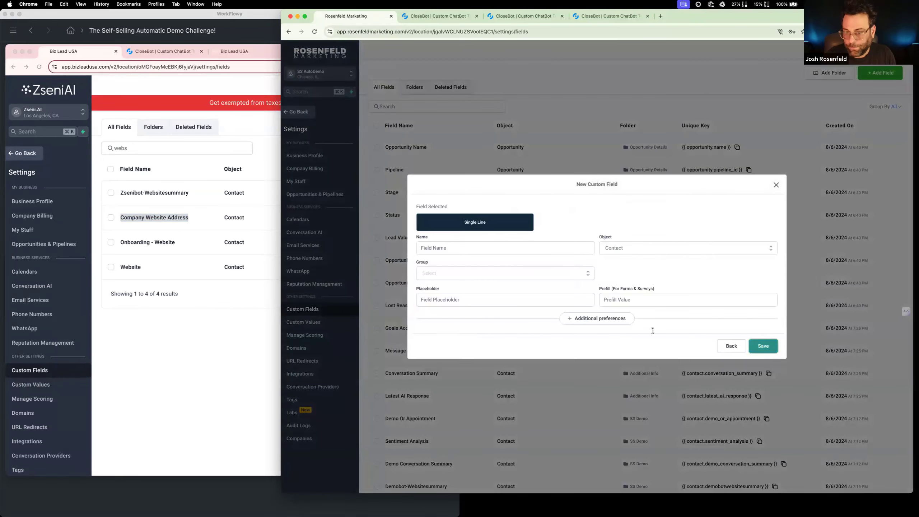
{"action": "key", "text": "super+v"}
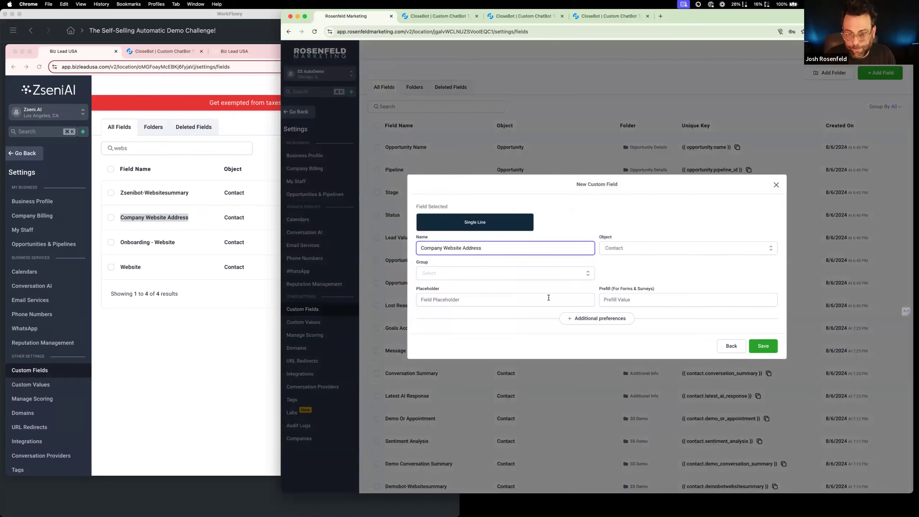
{"action": "left_click", "coordinate": [582, 273]}
{"action": "left_click", "coordinate": [514, 328]}
{"action": "left_click", "coordinate": [765, 346]}
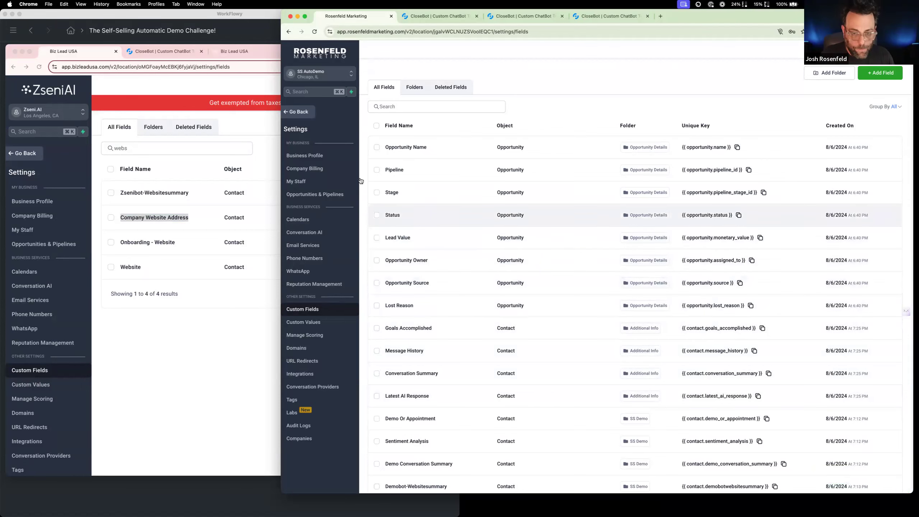
Return to the SS Demo: Loop bot in CloseBot and retitle its Priority 1 objective "bot name"
{"action": "left_click", "coordinate": [297, 112]}
{"action": "left_click", "coordinate": [444, 16]}
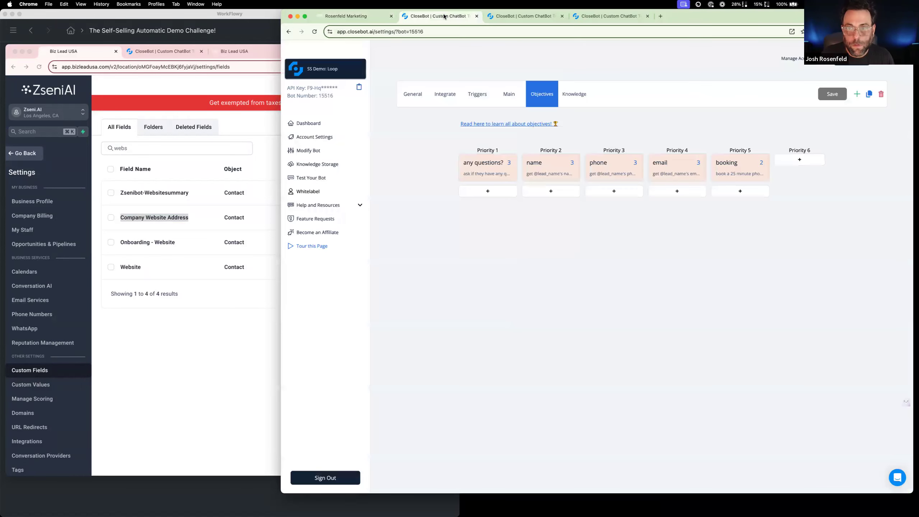
{"action": "left_click", "coordinate": [161, 326]}
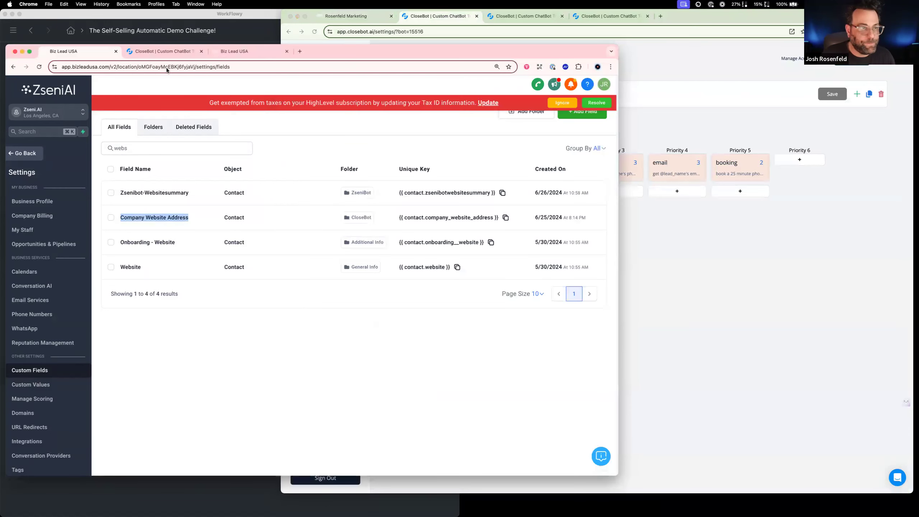
{"action": "left_click", "coordinate": [163, 51]}
{"action": "left_click", "coordinate": [666, 256]}
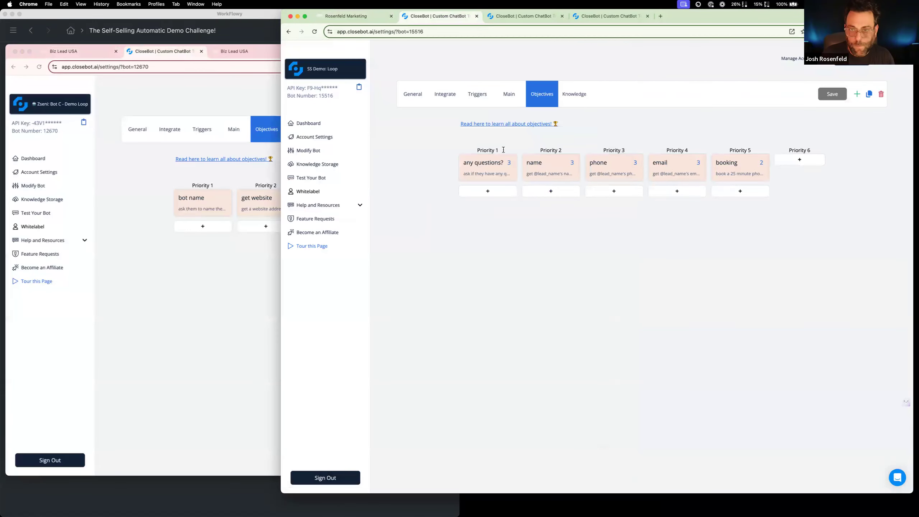
{"action": "left_click", "coordinate": [479, 167]}
{"action": "key", "text": "super+a"}
{"action": "type", "text": "bot name"}
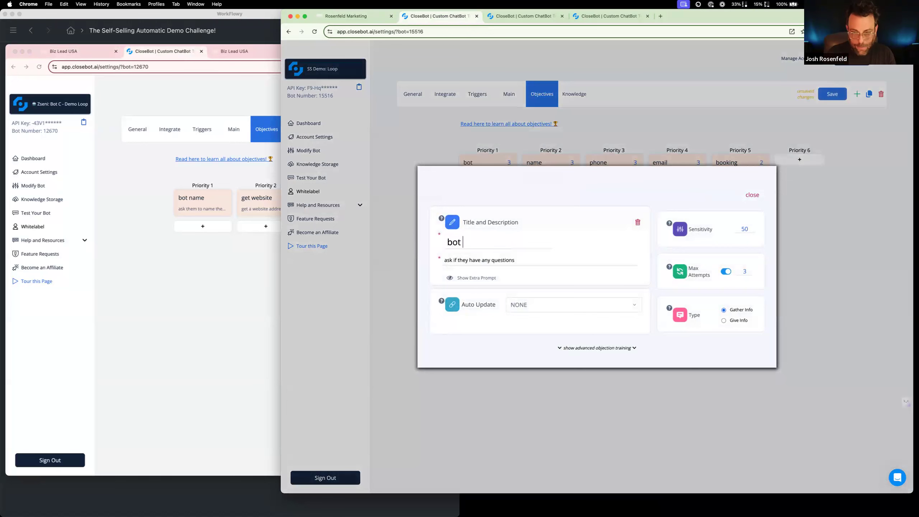
Copy the reference objective's description "ask them to name their ai receptionist bot for the demo" into the bot name objective
{"action": "left_click", "coordinate": [185, 271]}
{"action": "left_click", "coordinate": [194, 204]}
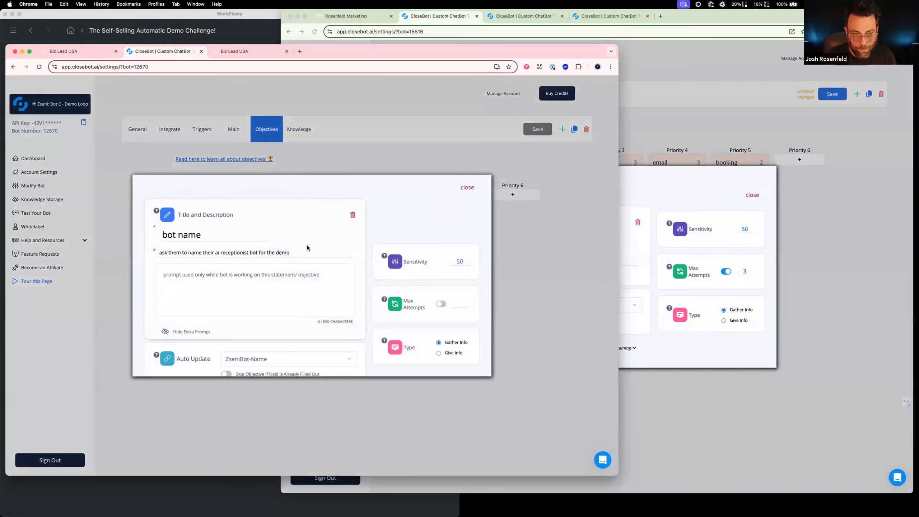
{"action": "triple_click", "coordinate": [308, 249]}
{"action": "triple_click", "coordinate": [310, 251]}
{"action": "key", "text": "super+c"}
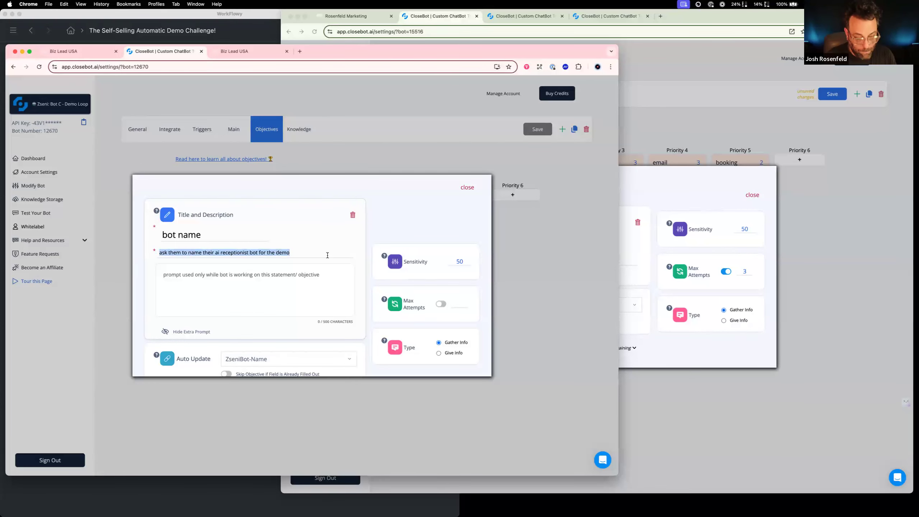
{"action": "left_click", "coordinate": [631, 234]}
{"action": "double_click", "coordinate": [577, 260]}
{"action": "key", "text": "super+v"}
{"action": "triple_click", "coordinate": [578, 259]}
{"action": "key", "text": "super+v"}
Try to pick the demo bot name field for the objective's auto update by searching for "bot"
{"action": "left_click", "coordinate": [554, 306]}
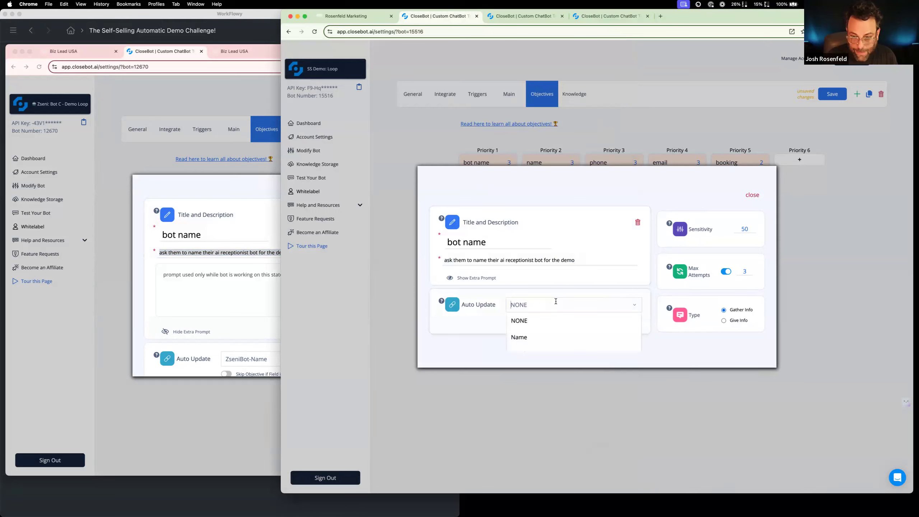
{"action": "type", "text": "bot"}
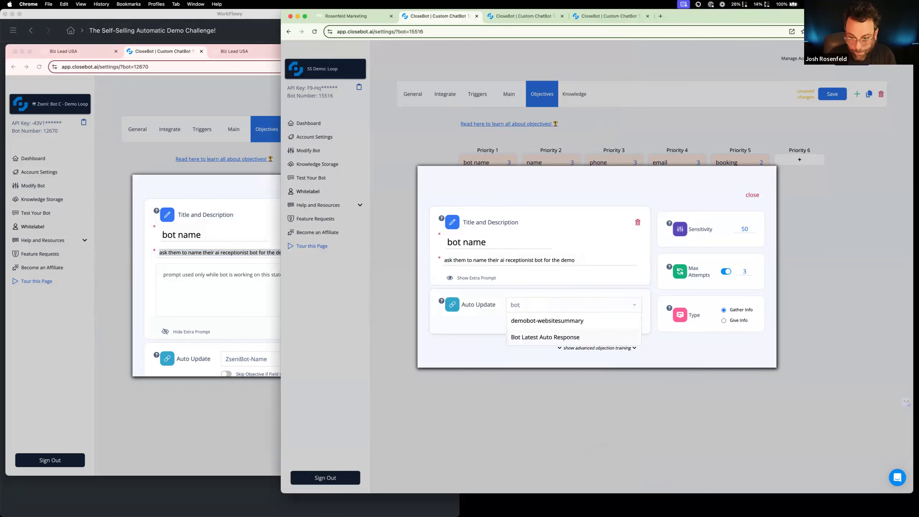
{"action": "left_click", "coordinate": [547, 338]}
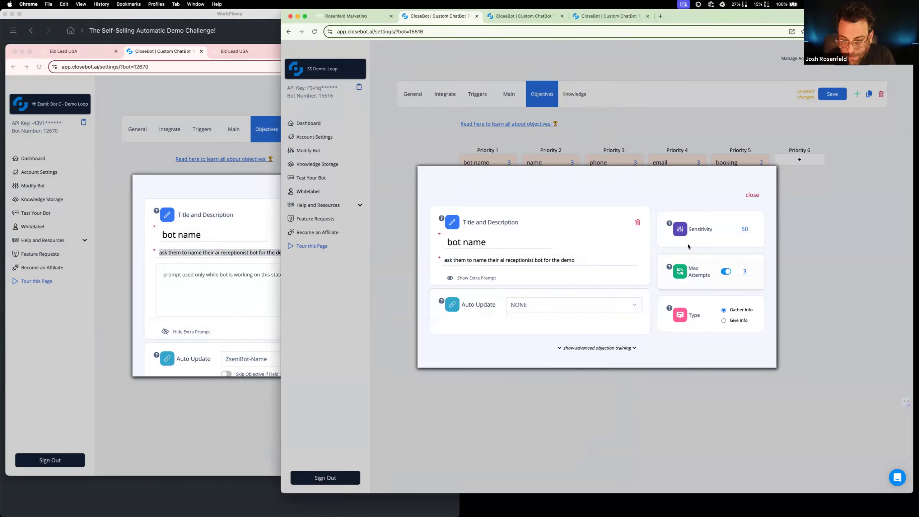
Save the SS Demo: Loop bot, reload its page and return to its objectives
{"action": "left_click", "coordinate": [753, 195]}
{"action": "left_click", "coordinate": [833, 94]}
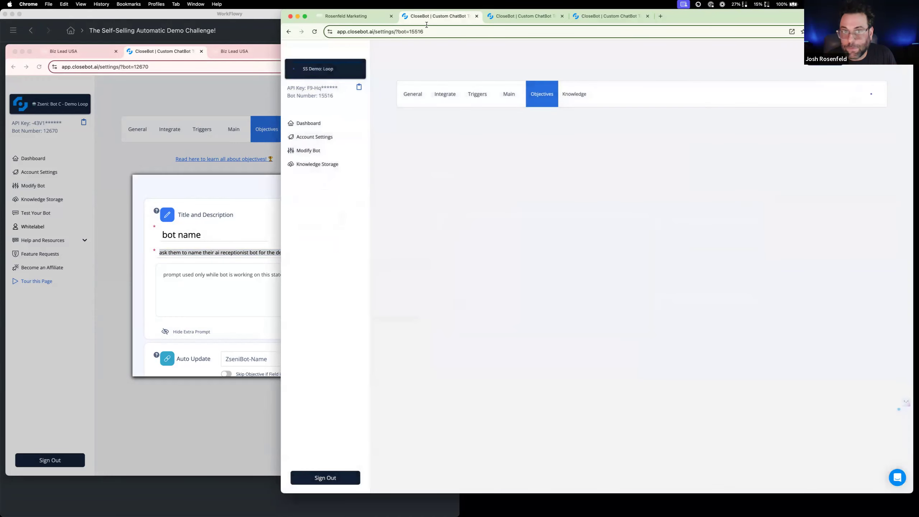
{"action": "left_click", "coordinate": [315, 33]}
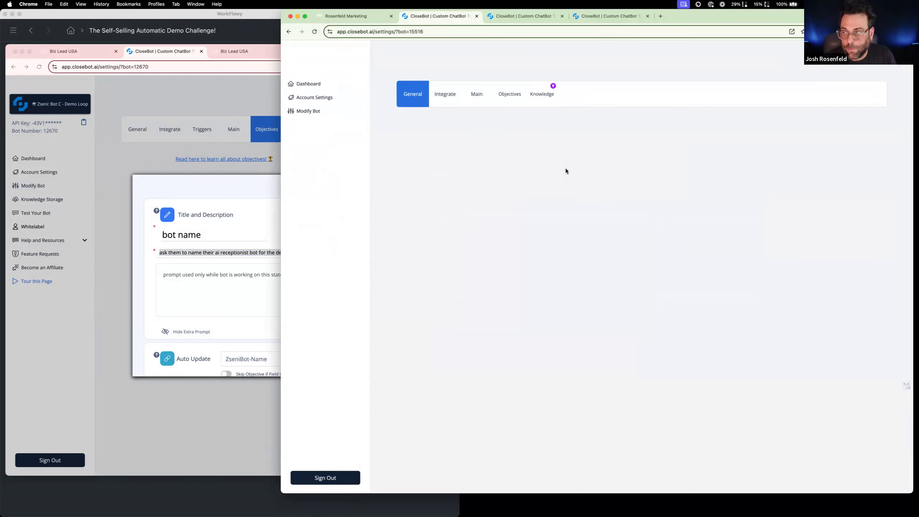
{"action": "left_click", "coordinate": [540, 95]}
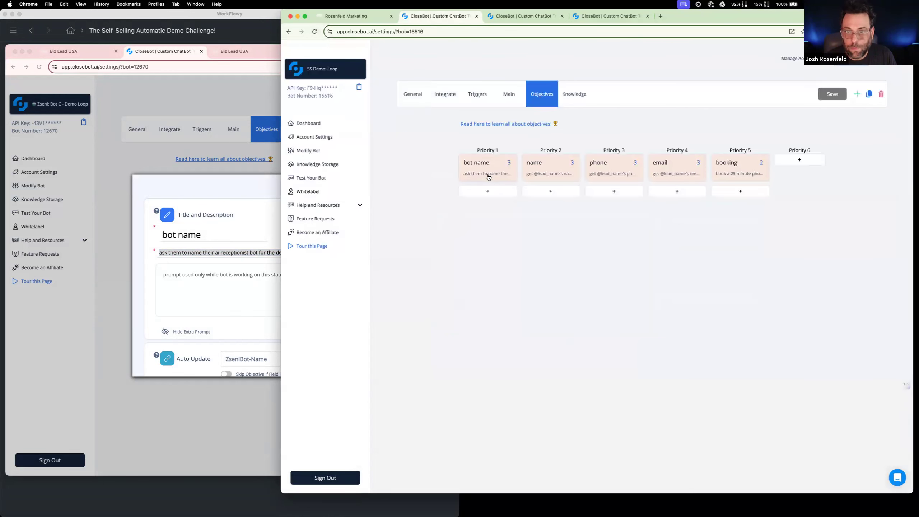
Reopen the bot name objective and search its auto-update fields for "bot" and "nam"
{"action": "left_click", "coordinate": [489, 176]}
{"action": "left_click", "coordinate": [542, 308]}
{"action": "type", "text": "bot"}
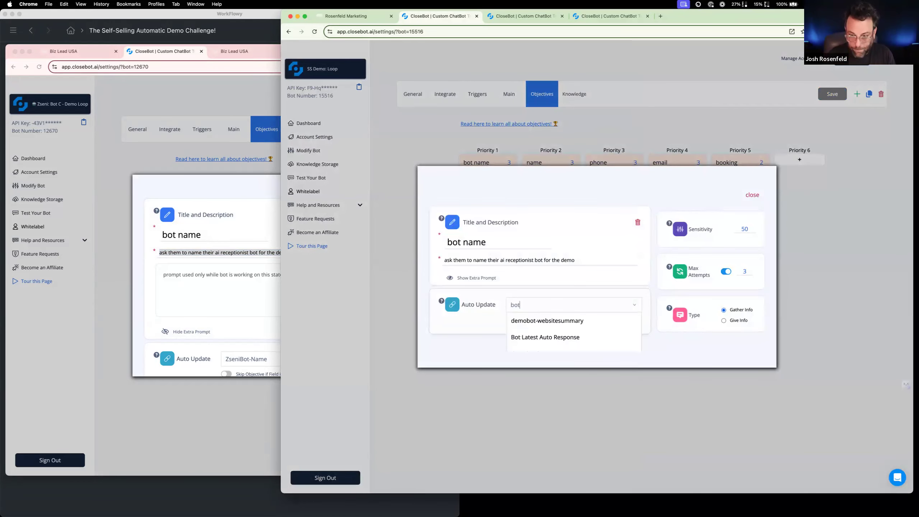
{"action": "key", "text": "BackSpace"}
{"action": "key", "text": "BackSpace"}
{"action": "key", "text": "BackSpace"}
{"action": "type", "text": "na"}
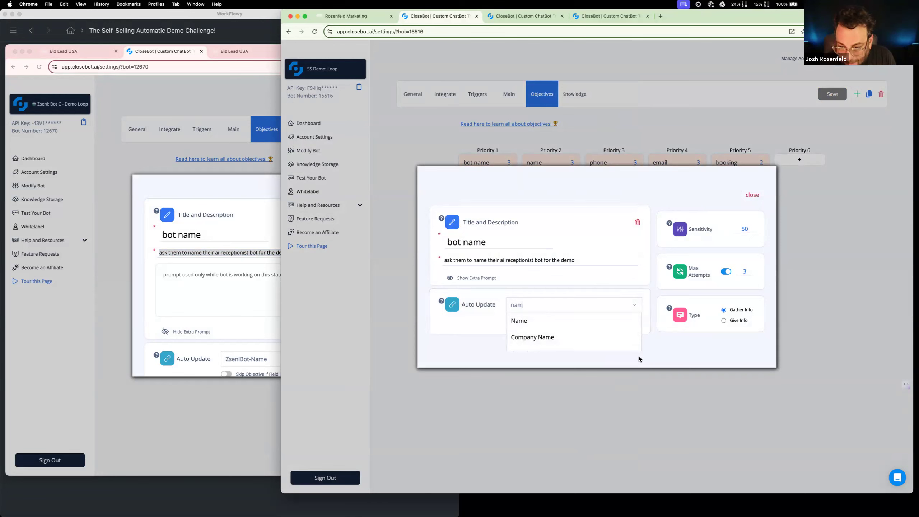
{"action": "type", "text": "m"}
{"action": "left_click", "coordinate": [686, 338]}
{"action": "left_click", "coordinate": [606, 343]}
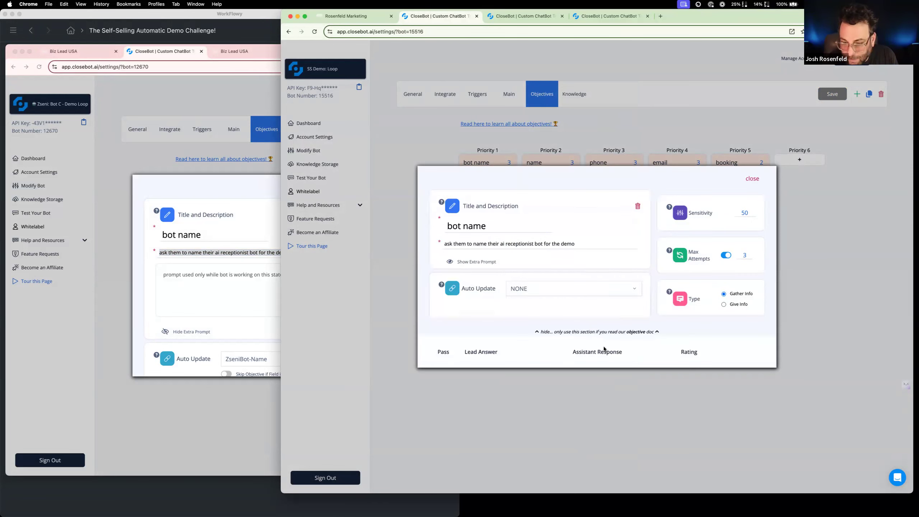
Set the bot name objective to auto-update the demobot-bot name field
{"action": "left_click", "coordinate": [553, 291]}
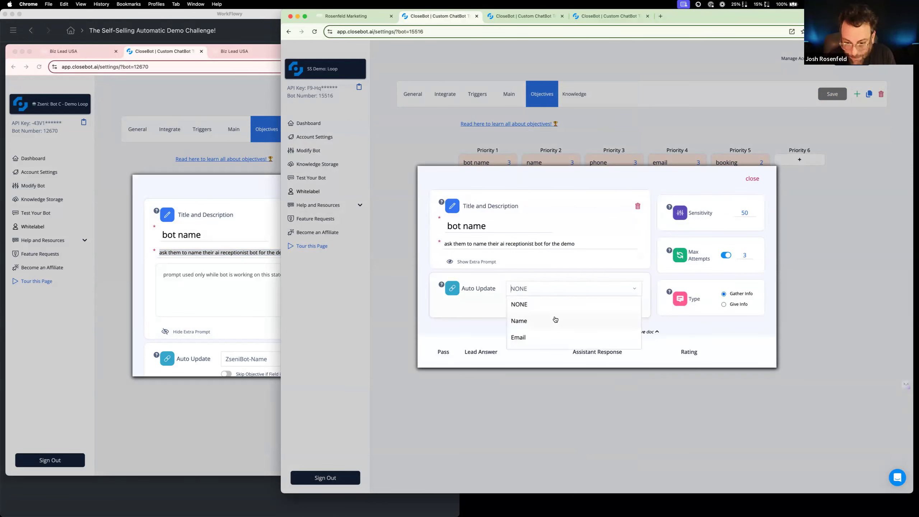
{"action": "type", "text": "bot"}
{"action": "left_click", "coordinate": [553, 337]}
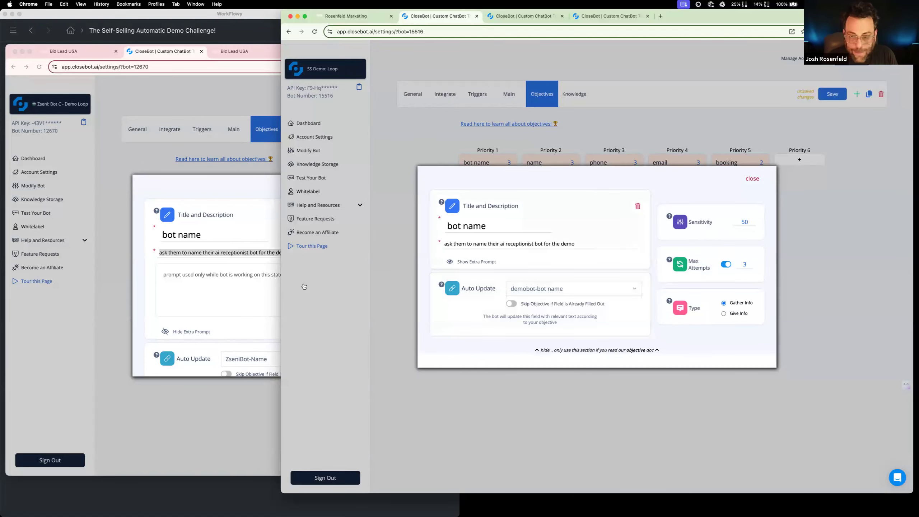
Turn off Max Attempts for the bot name objective to match the reference bot, and close the objective
{"action": "left_click", "coordinate": [221, 209]}
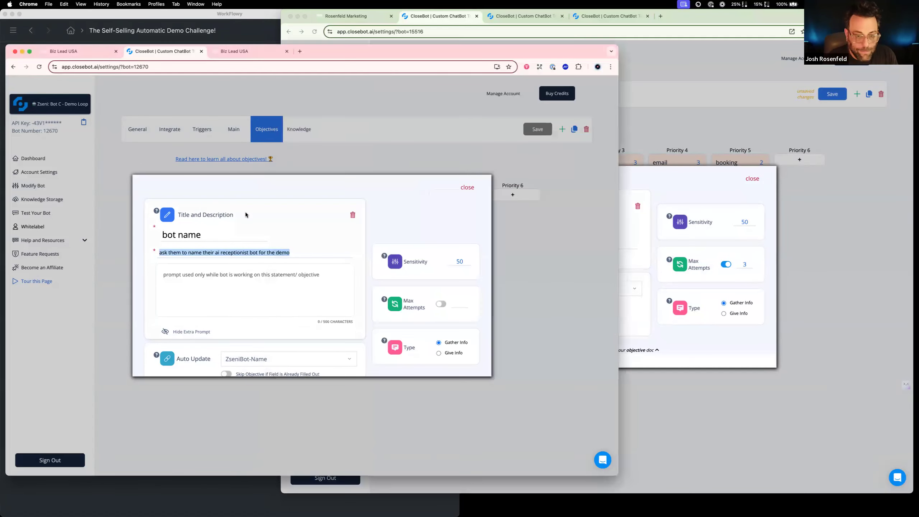
{"action": "left_click", "coordinate": [725, 265]}
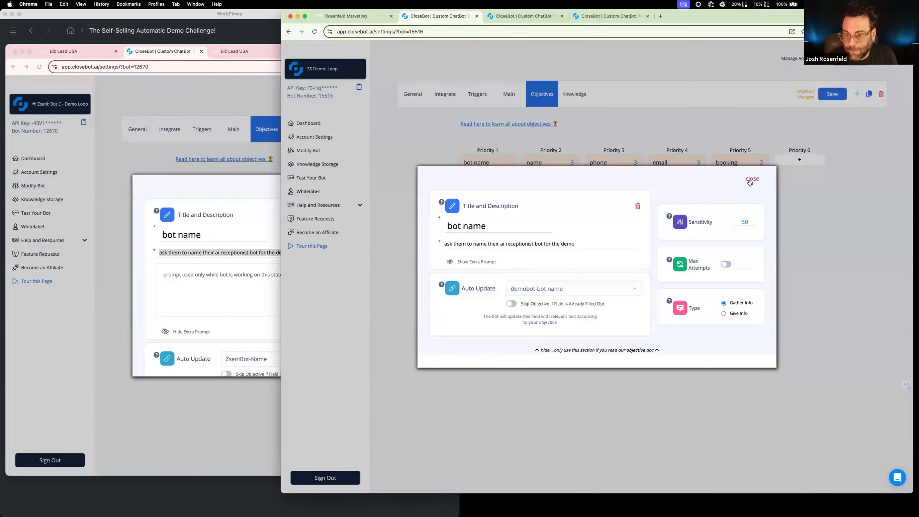
{"action": "left_click_drag", "start_coordinate": [750, 182], "coordinate": [754, 197]}
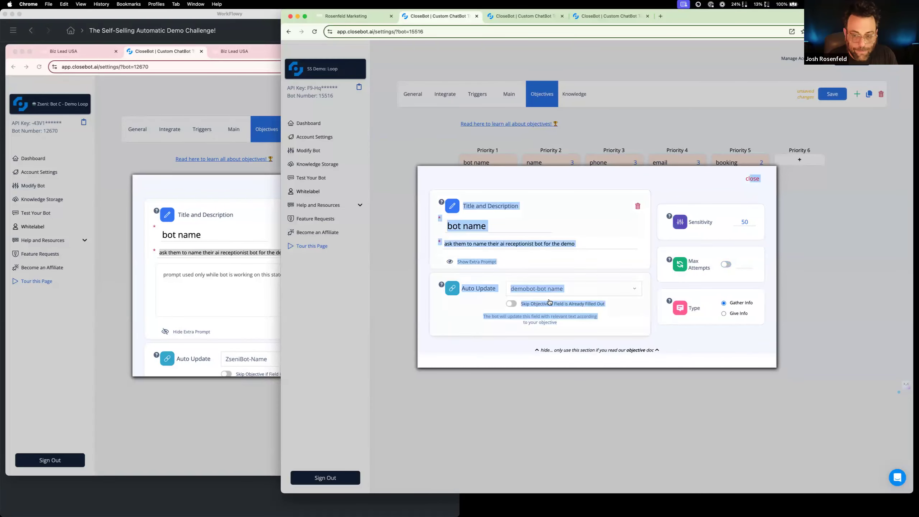
{"action": "left_click", "coordinate": [751, 180]}
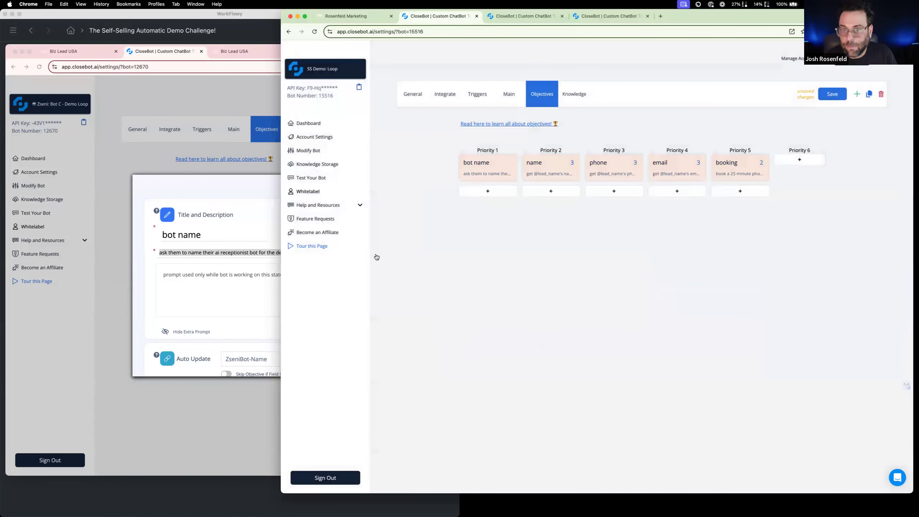
Copy the extra prompt of the reference bot's get website objective and try to retitle the Priority 2 name objective "get website"
{"action": "left_click", "coordinate": [146, 158]}
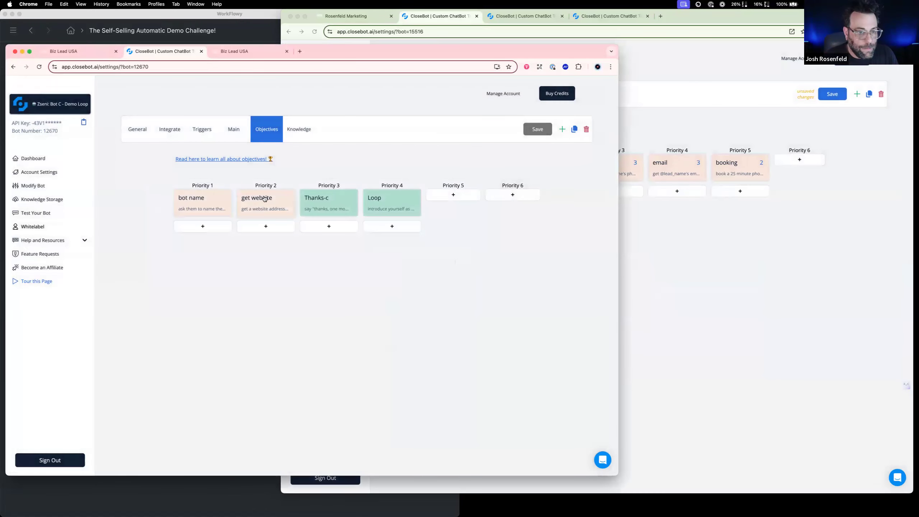
{"action": "left_click", "coordinate": [264, 198]}
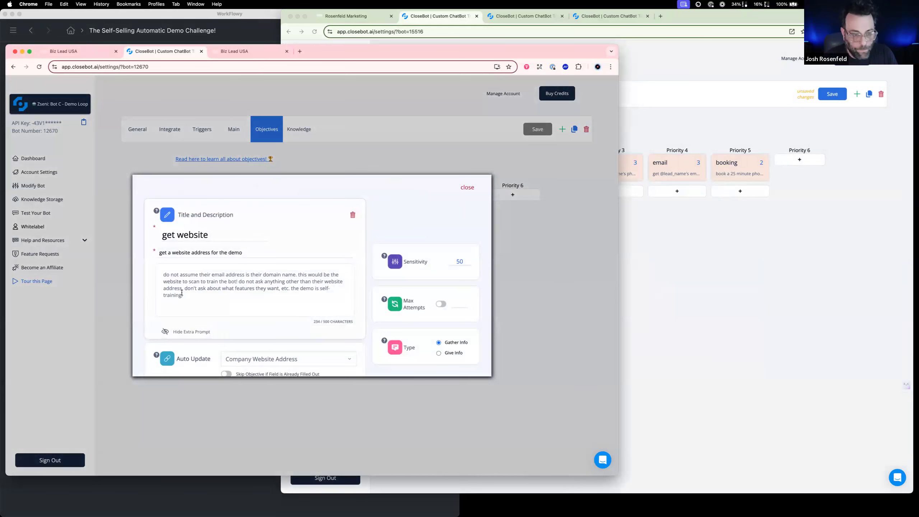
{"action": "left_click_drag", "start_coordinate": [191, 304], "coordinate": [144, 265]}
{"action": "key", "text": "super+c"}
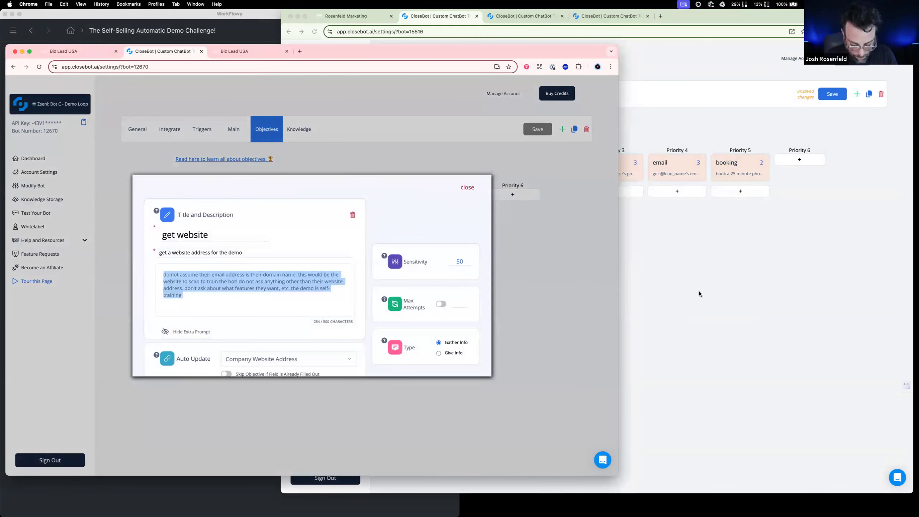
{"action": "left_click", "coordinate": [700, 293]}
{"action": "left_click", "coordinate": [544, 169]}
{"action": "left_click_drag", "start_coordinate": [470, 226], "coordinate": [431, 221]}
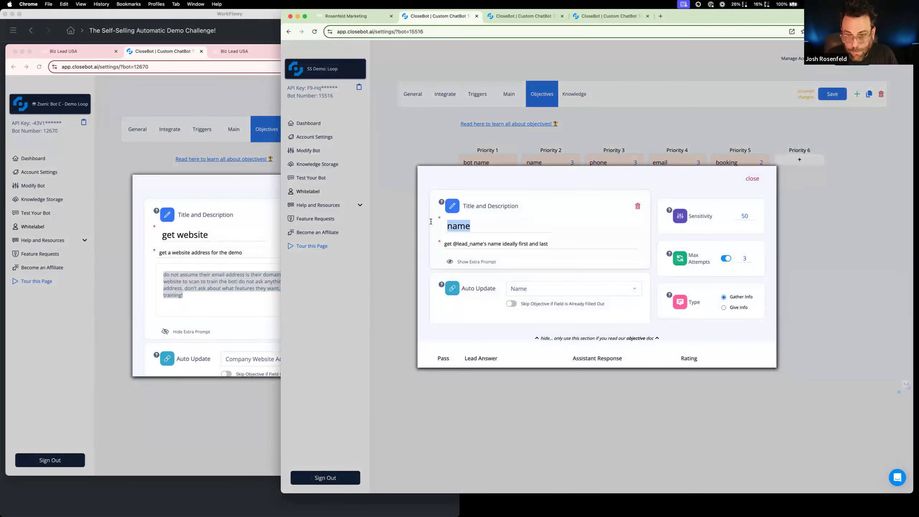
{"action": "type", "text": "get website"}
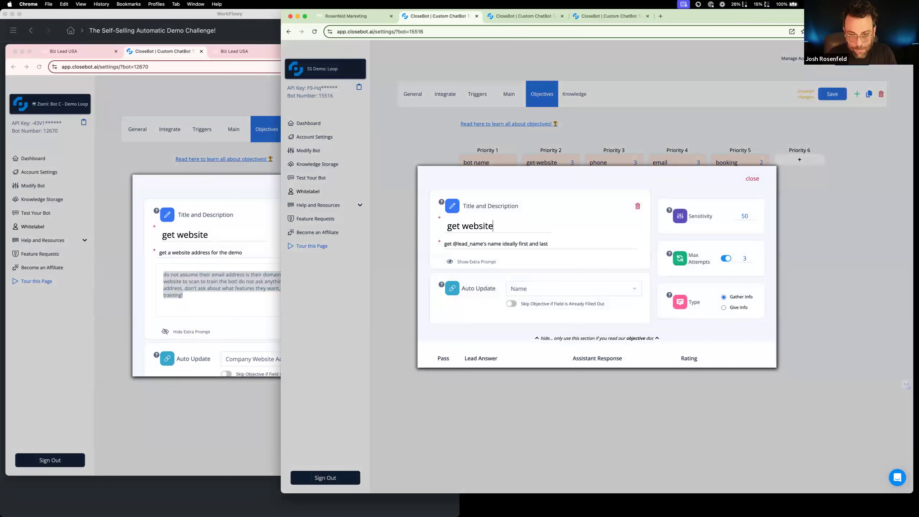
Try to replace the Priority 2 objective's extra prompt and description with the reference bot's get website texts
{"action": "left_click", "coordinate": [476, 261]}
{"action": "double_click", "coordinate": [482, 266]}
{"action": "key", "text": "super+a"}
{"action": "key", "text": "super+v"}
{"action": "double_click", "coordinate": [211, 253]}
{"action": "key", "text": "super+a"}
{"action": "key", "text": "super+c"}
{"action": "double_click", "coordinate": [636, 247]}
{"action": "key", "text": "super+a"}
{"action": "key", "text": "super+v"}
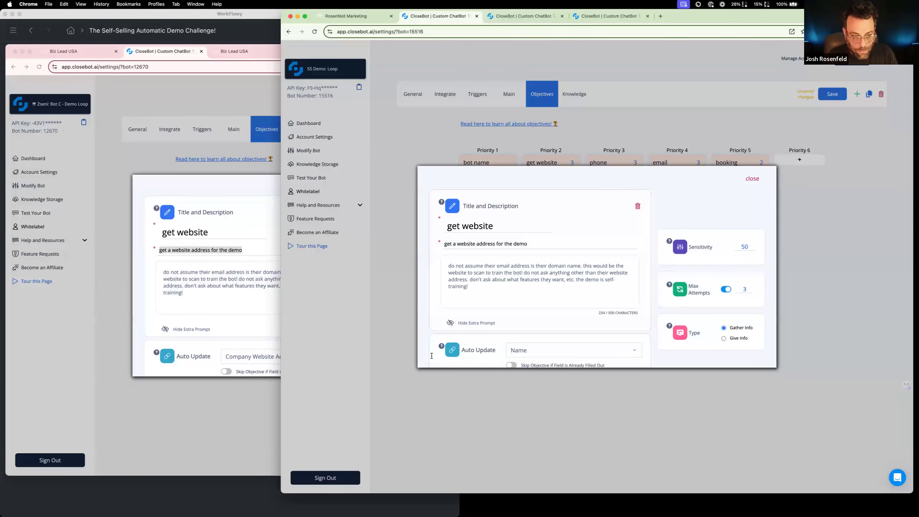
Set the Priority 2 objective to auto-update Company Website Address with Max Attempts off, and close it
{"action": "left_click", "coordinate": [552, 347]}
{"action": "type", "text": "comp"}
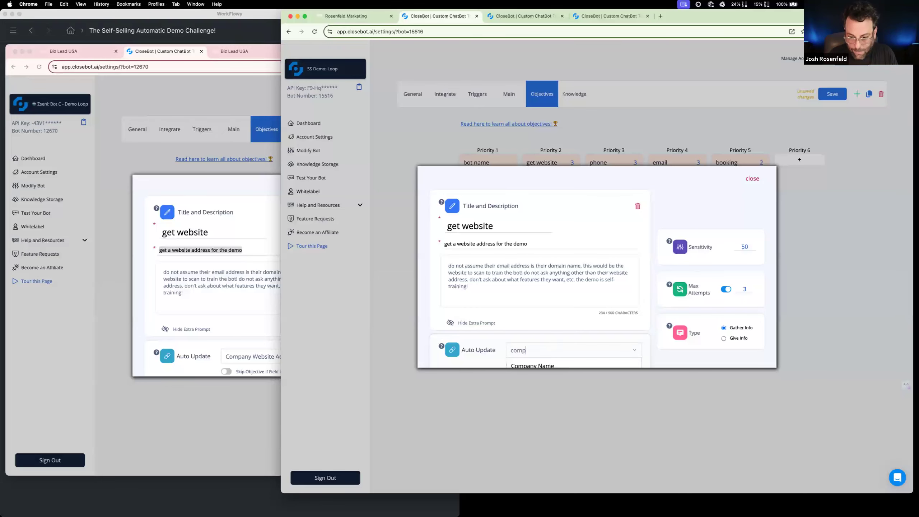
{"action": "scroll", "coordinate": [665, 362], "scroll_direction": "down", "scroll_amount": 4}
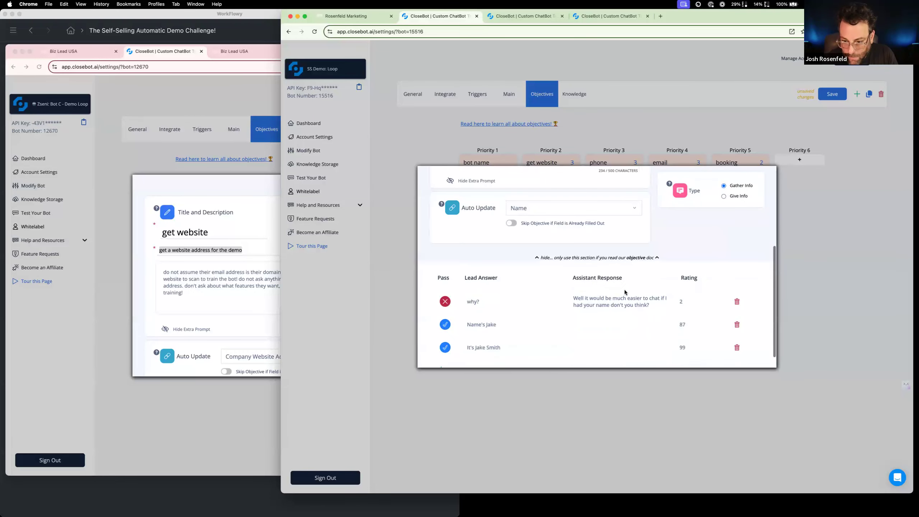
{"action": "left_click", "coordinate": [527, 209]}
{"action": "type", "text": "comp"}
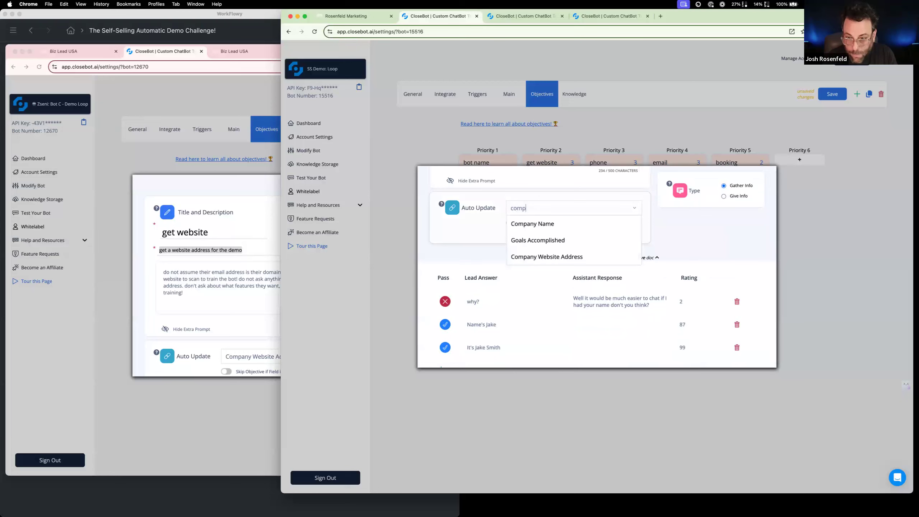
{"action": "left_click", "coordinate": [533, 258]}
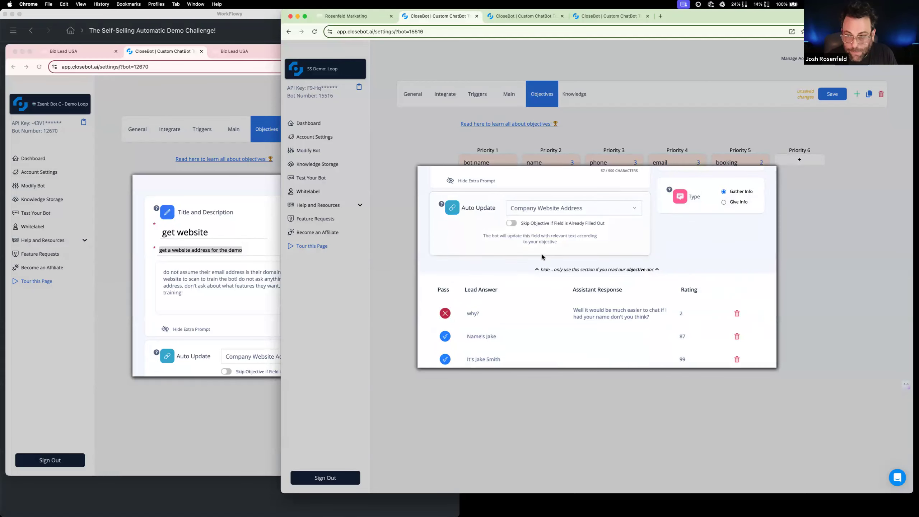
{"action": "scroll", "coordinate": [592, 241], "scroll_direction": "up", "scroll_amount": 2}
{"action": "scroll", "coordinate": [591, 241], "scroll_direction": "up", "scroll_amount": 2}
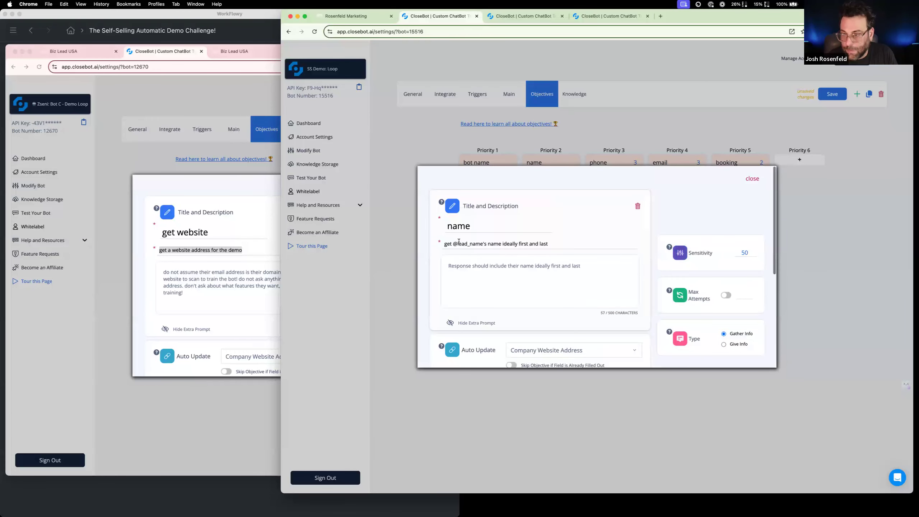
{"action": "left_click", "coordinate": [747, 181]}
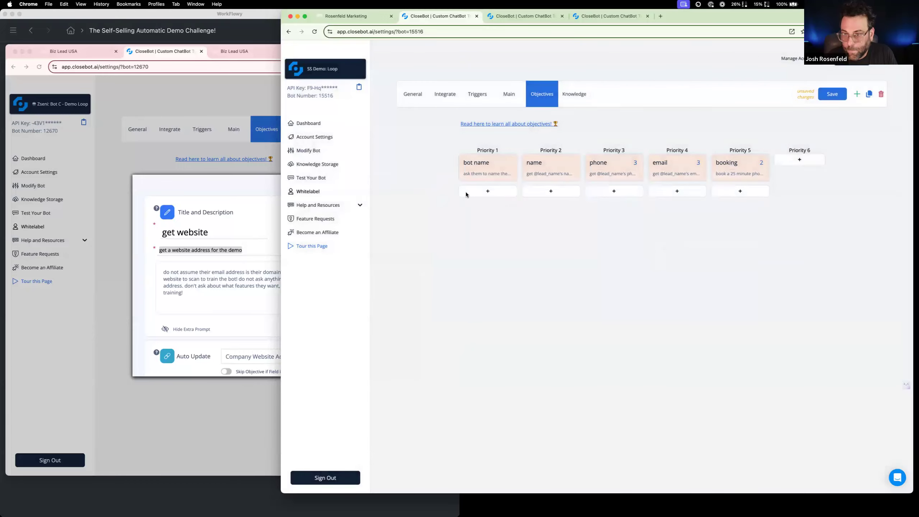
Examine the reference bot's Thanks-c objective and return to its objectives overview
{"action": "left_click", "coordinate": [220, 167]}
{"action": "left_click", "coordinate": [220, 167]}
{"action": "left_click", "coordinate": [310, 202]}
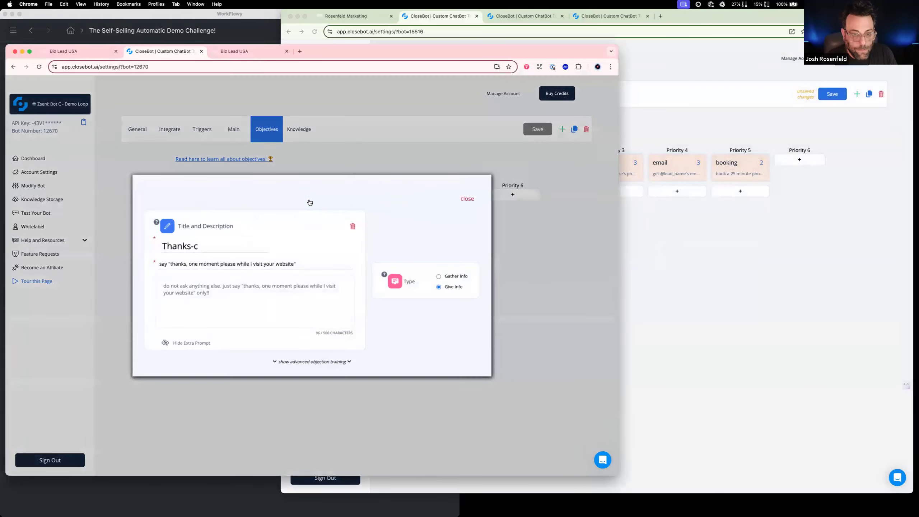
{"action": "left_click", "coordinate": [675, 230]}
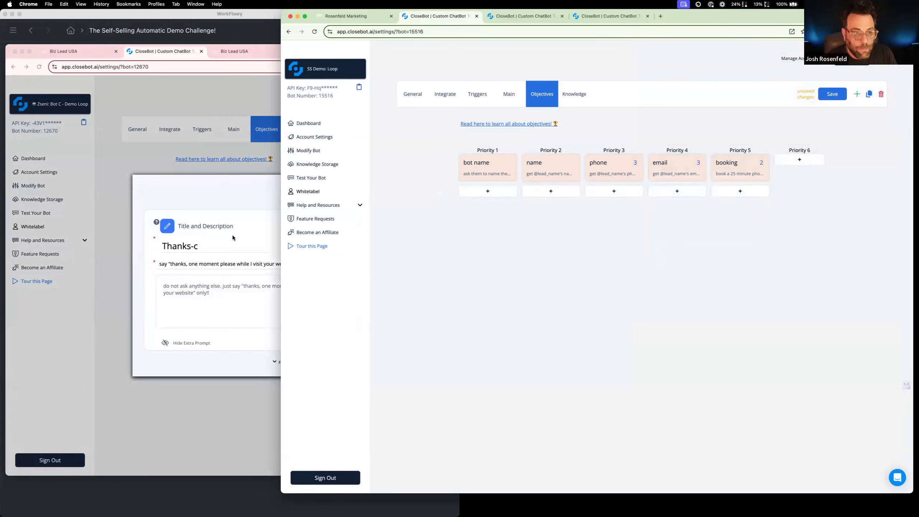
{"action": "left_click", "coordinate": [129, 161]}
{"action": "left_click", "coordinate": [184, 165]}
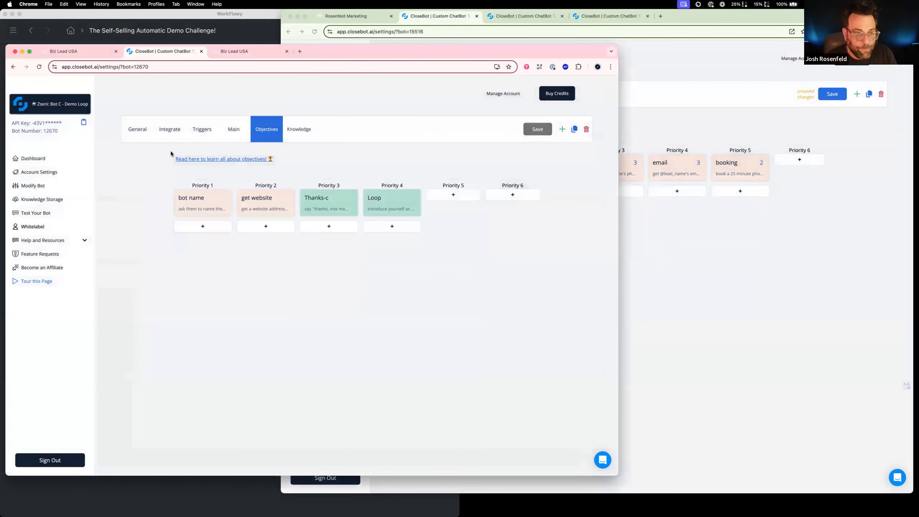
Open the reference bot's get website objective for comparison and retitle the Priority 2 name objective "get website"
{"action": "left_click", "coordinate": [271, 204]}
{"action": "left_click", "coordinate": [619, 246]}
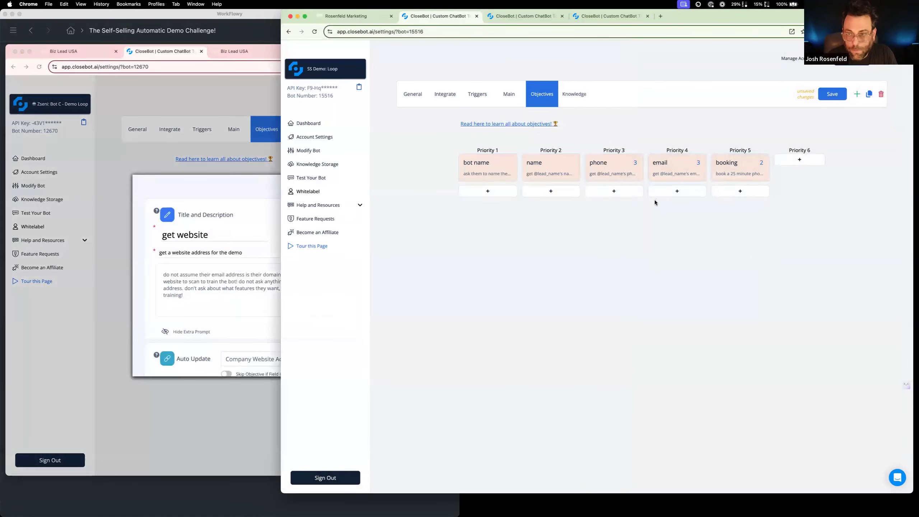
{"action": "left_click", "coordinate": [556, 168]}
{"action": "left_click_drag", "start_coordinate": [490, 221], "coordinate": [376, 221]}
{"action": "type", "text": "get we"}
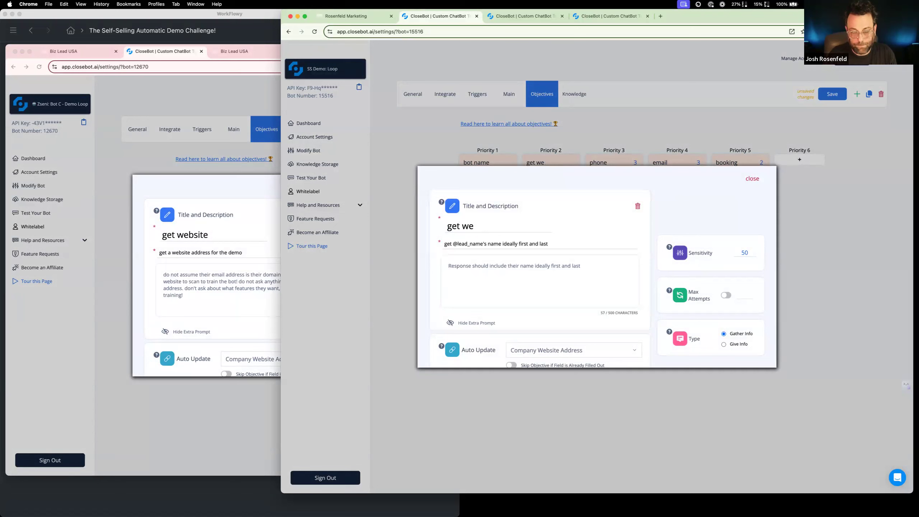
{"action": "type", "text": "sebsite"}
Replace the get website objective's description with "get a website address for the demo"
{"action": "left_click", "coordinate": [479, 269]}
{"action": "key", "text": "super+a"}
{"action": "double_click", "coordinate": [477, 245]}
{"action": "key", "text": "super+a"}
{"action": "key", "text": "super+v"}
Replace the get website objective's extra prompt with the one copied from the reference bot's matching objective
{"action": "left_click", "coordinate": [243, 280]}
{"action": "key", "text": "super+a"}
{"action": "key", "text": "super+c"}
{"action": "left_click", "coordinate": [576, 266]}
{"action": "key", "text": "super+a"}
{"action": "key", "text": "super+v"}
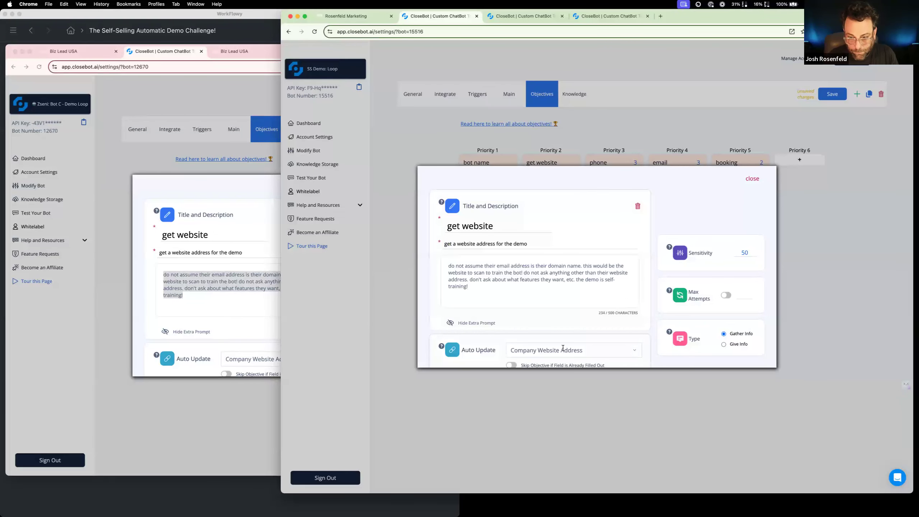
Close the get website objective, save the SS Demo: Loop bot and close the reference bot's open objective
{"action": "left_click", "coordinate": [754, 180]}
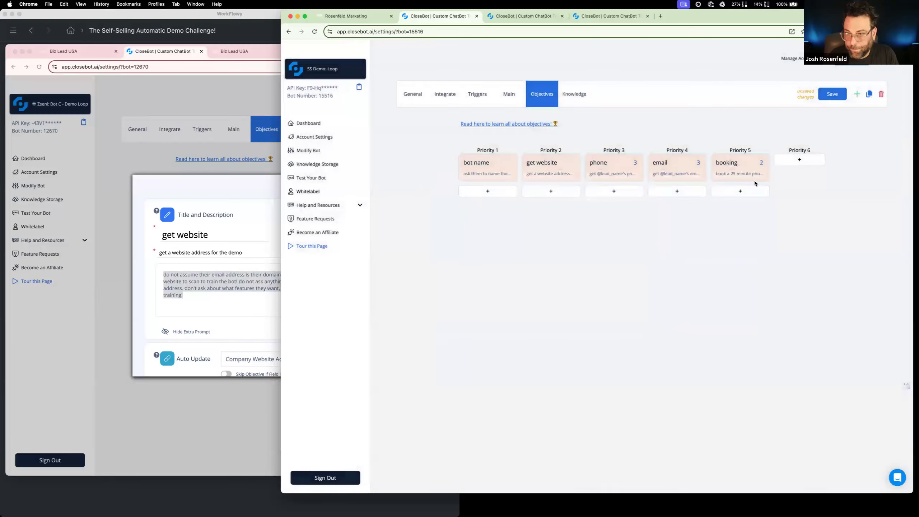
{"action": "left_click", "coordinate": [831, 95]}
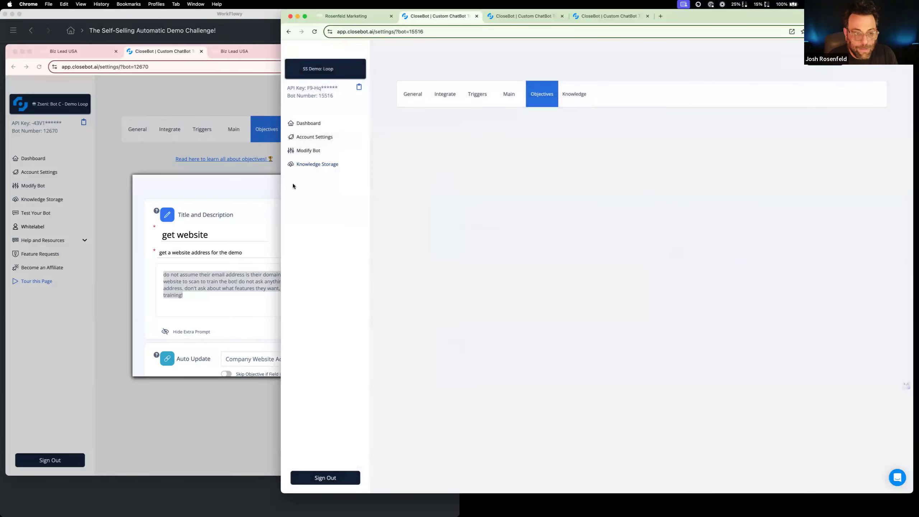
{"action": "left_click", "coordinate": [263, 168]}
{"action": "left_click", "coordinate": [263, 168]}
{"action": "left_click", "coordinate": [665, 221]}
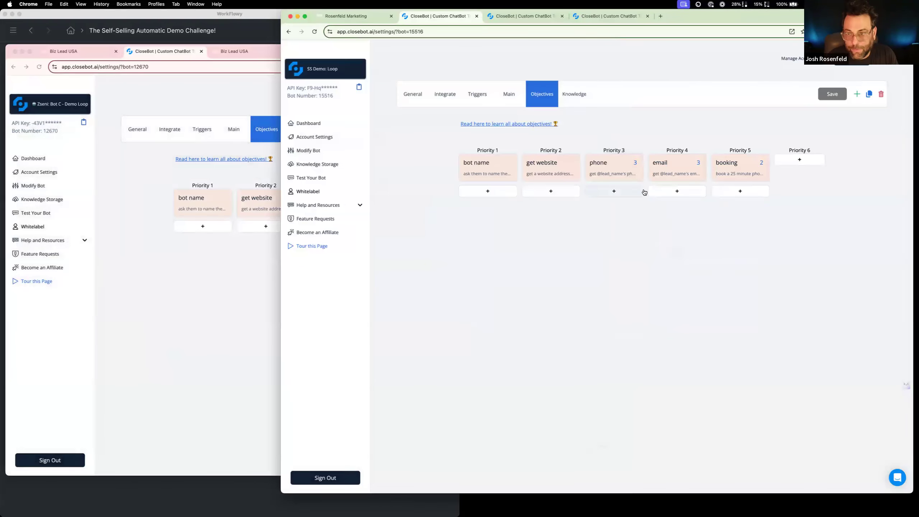
Delete the booking objective and change the Priority 3 phone objective's type to Give Info
{"action": "left_click", "coordinate": [723, 169]}
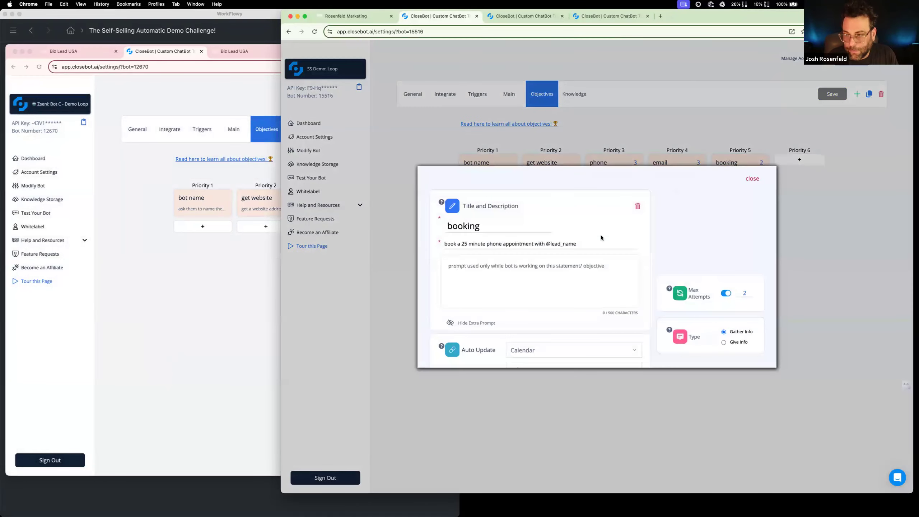
{"action": "left_click", "coordinate": [637, 205]}
{"action": "left_click", "coordinate": [612, 178]}
{"action": "left_click", "coordinate": [724, 344]}
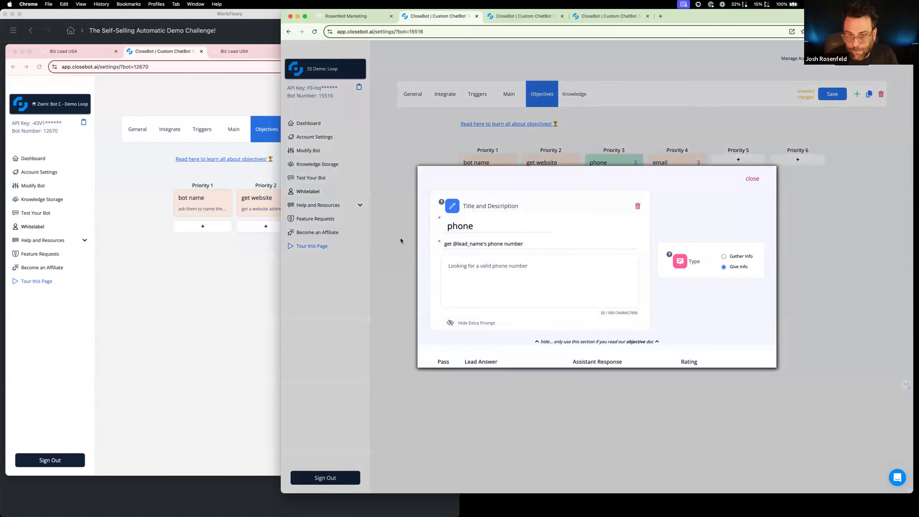
Uncover the reference bot's objectives and retitle the Priority 3 phone objective "thanks-c"
{"action": "left_click_drag", "start_coordinate": [740, 19], "coordinate": [887, 19]}
{"action": "double_click", "coordinate": [658, 229]}
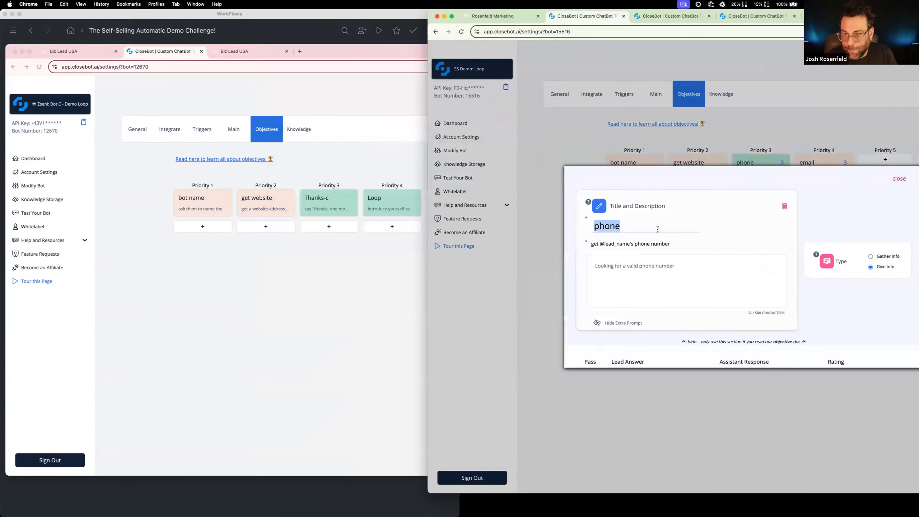
{"action": "type", "text": "thanks-c"}
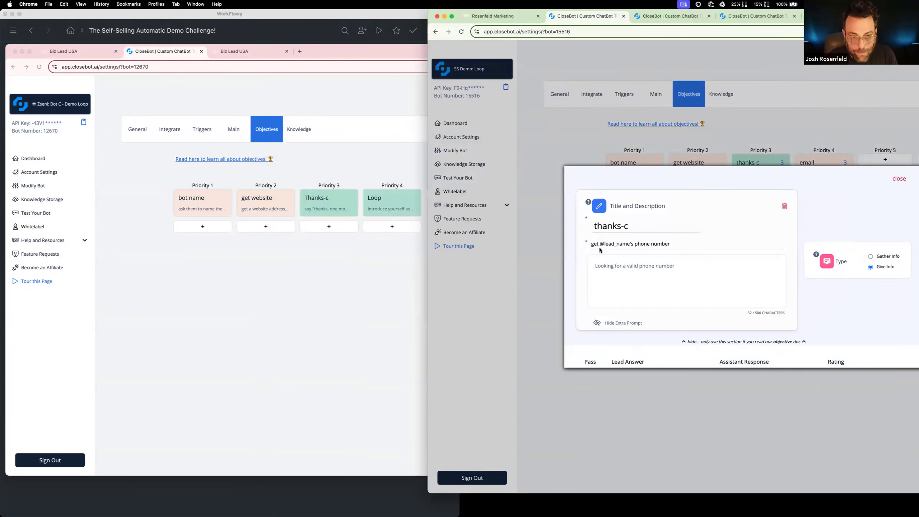
Copy the reference Thanks-c description, say "thanks, one moment please while I visit your website", into the thanks-c objective
{"action": "left_click", "coordinate": [360, 209]}
{"action": "left_click", "coordinate": [337, 203]}
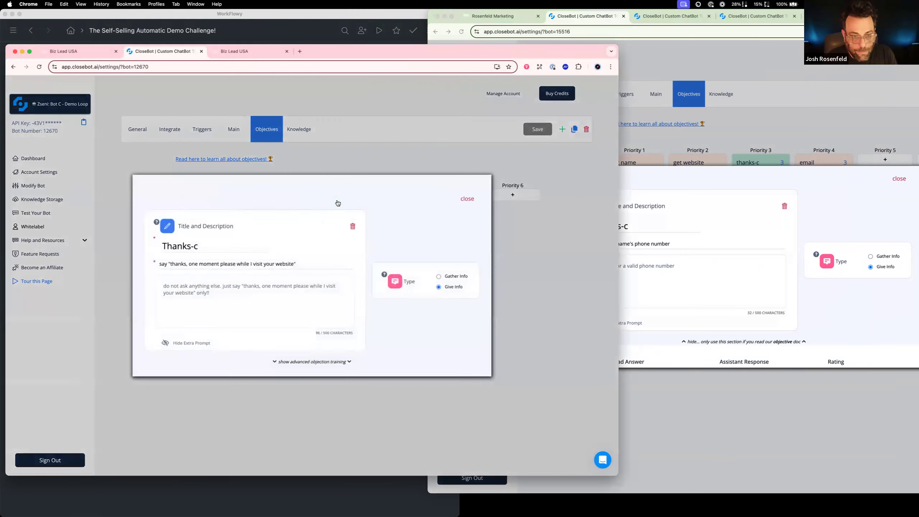
{"action": "left_click_drag", "start_coordinate": [296, 264], "coordinate": [158, 264]}
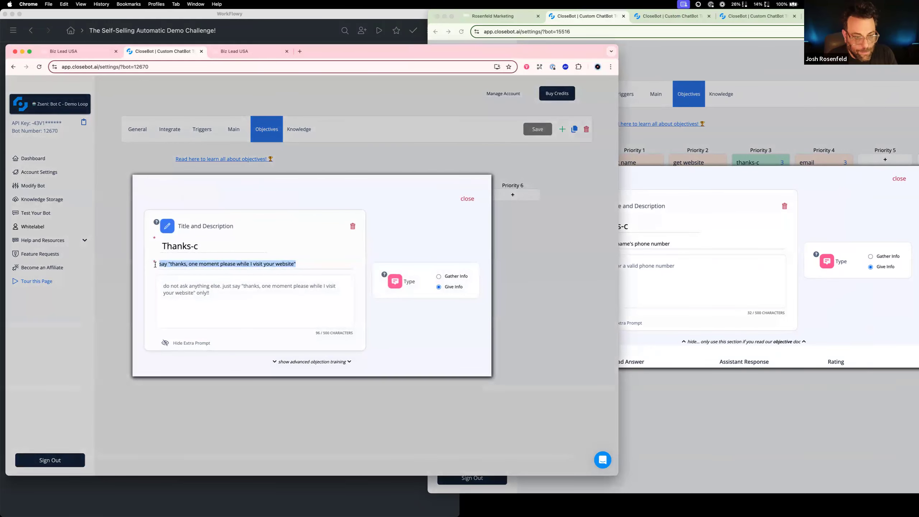
{"action": "left_click", "coordinate": [650, 271]}
{"action": "left_click_drag", "start_coordinate": [670, 244], "coordinate": [584, 247]}
{"action": "key", "text": "cmd+v"}
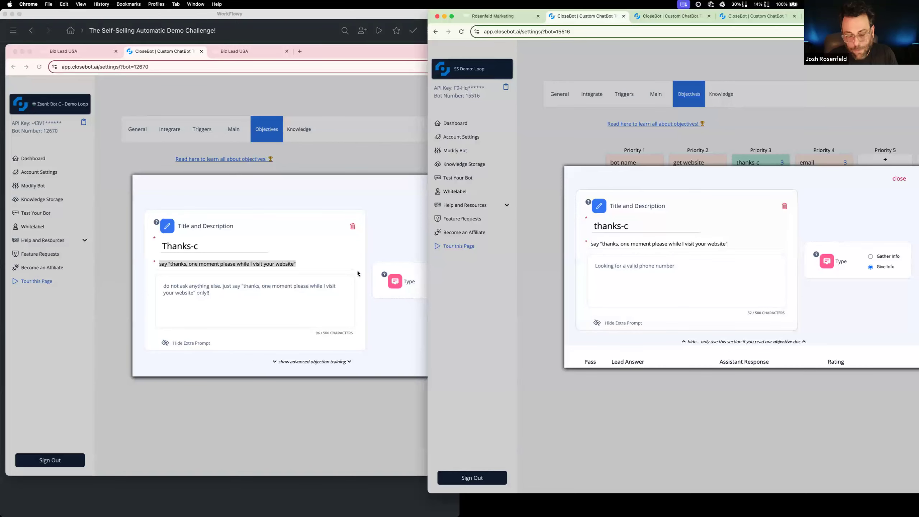
Replace the thanks-c objective's extra prompt with the one from the reference bot's Thanks-c objective
{"action": "left_click", "coordinate": [286, 294]}
{"action": "left_click_drag", "start_coordinate": [284, 296], "coordinate": [149, 284]}
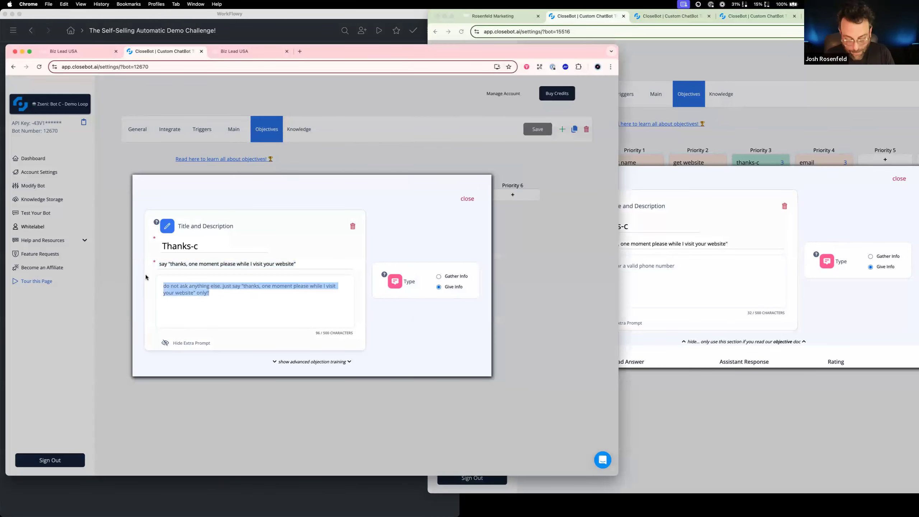
{"action": "key", "text": "cmd+c"}
{"action": "left_click", "coordinate": [667, 278]}
{"action": "key", "text": "cmd+a"}
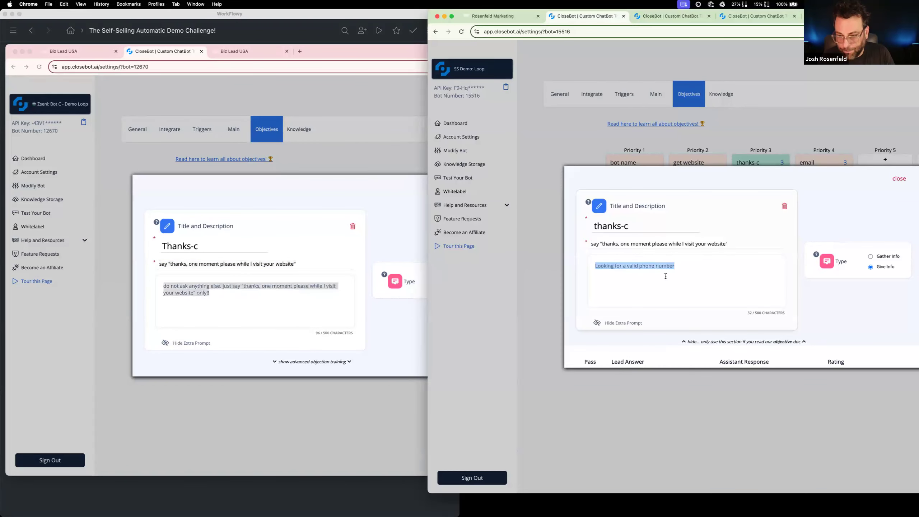
{"action": "key", "text": "cmd+v"}
{"action": "left_click_drag", "start_coordinate": [817, 187], "coordinate": [887, 211]}
{"action": "scroll", "coordinate": [882, 216], "scroll_direction": "up", "scroll_amount": 1}
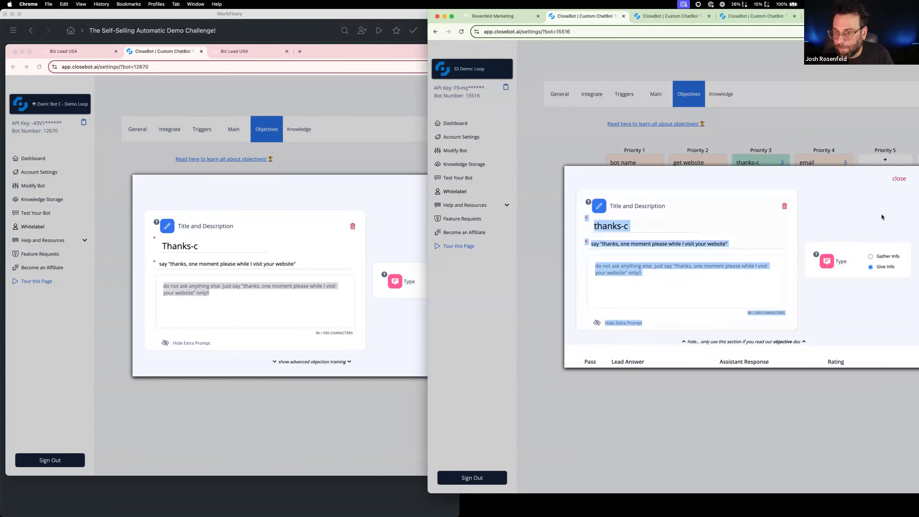
Close the thanks-c objective, show the reference bot's Loop objective, and change the Priority 4 email objective's type to Give Info
{"action": "left_click", "coordinate": [899, 179]}
{"action": "left_click", "coordinate": [333, 134]}
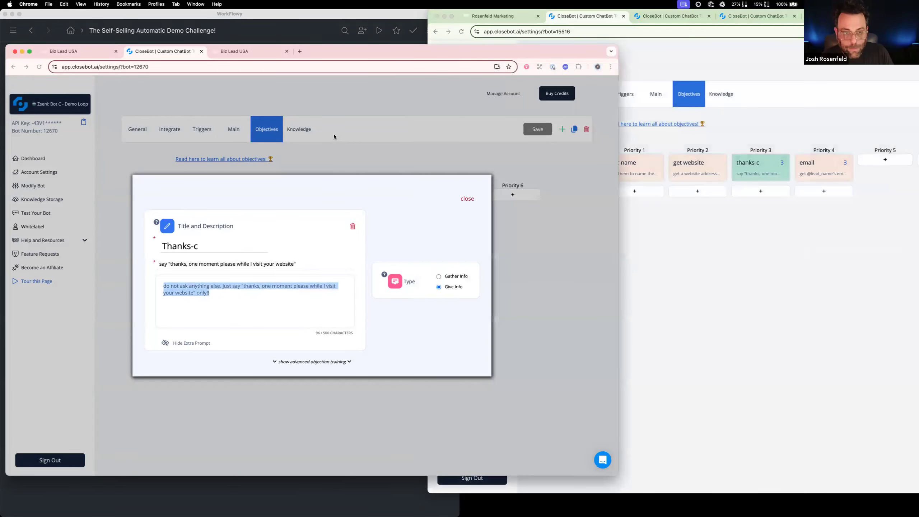
{"action": "left_click", "coordinate": [335, 146]}
{"action": "left_click", "coordinate": [393, 209]}
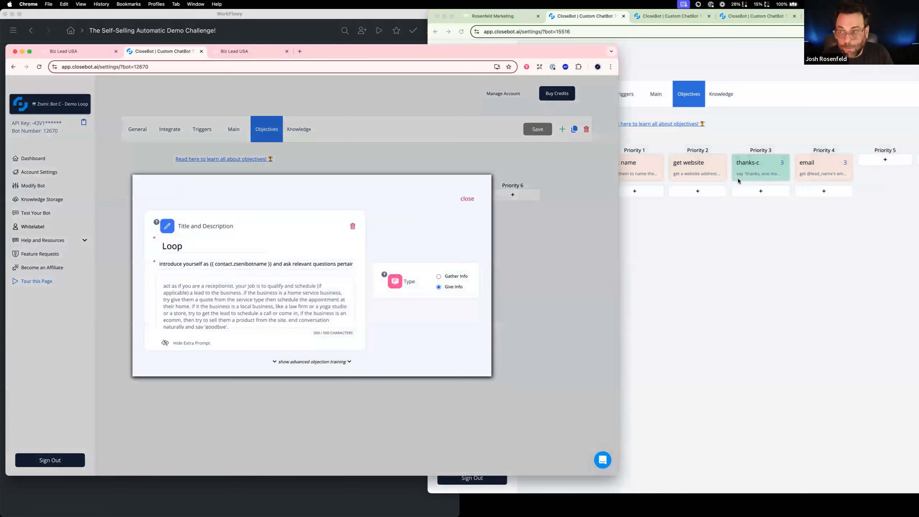
{"action": "left_click", "coordinate": [824, 170]}
{"action": "left_click", "coordinate": [823, 170]}
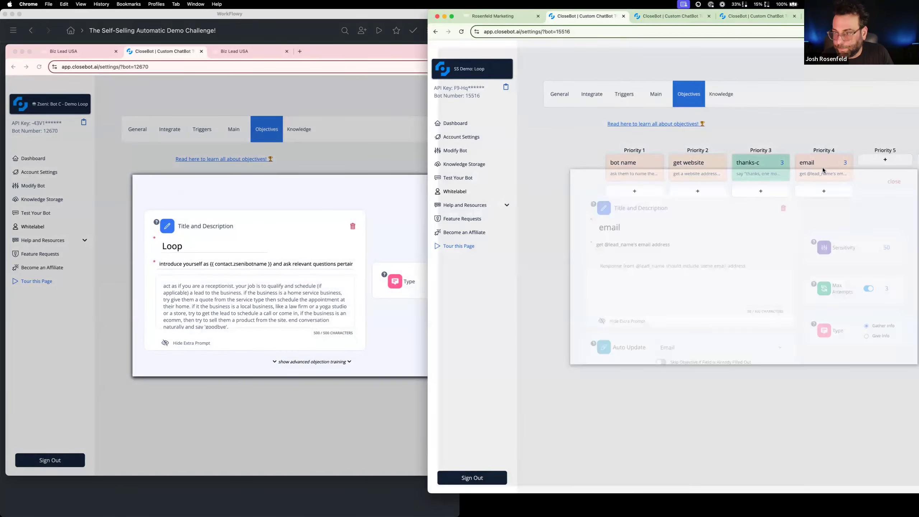
{"action": "left_click", "coordinate": [870, 339]}
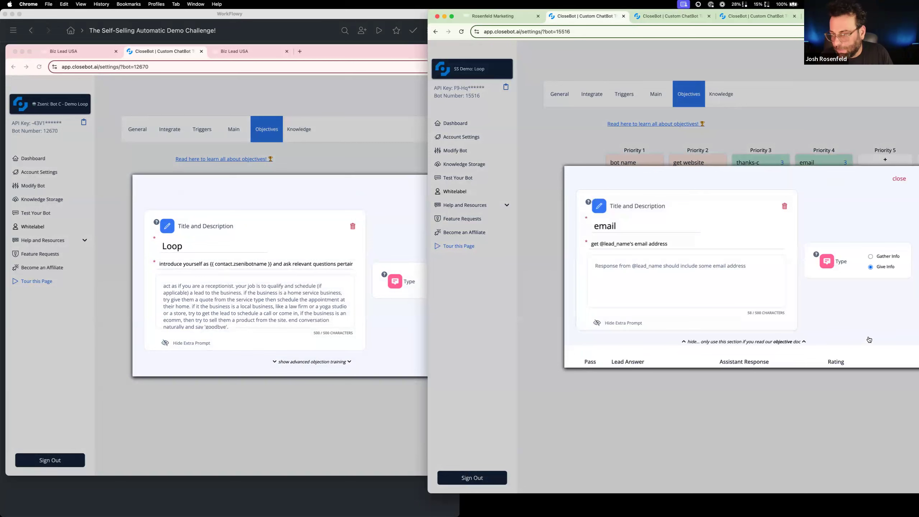
Replace the Priority 4 email objective's description with the one from the reference bot's Loop objective
{"action": "triple_click", "coordinate": [207, 265]}
{"action": "key", "text": "super+c"}
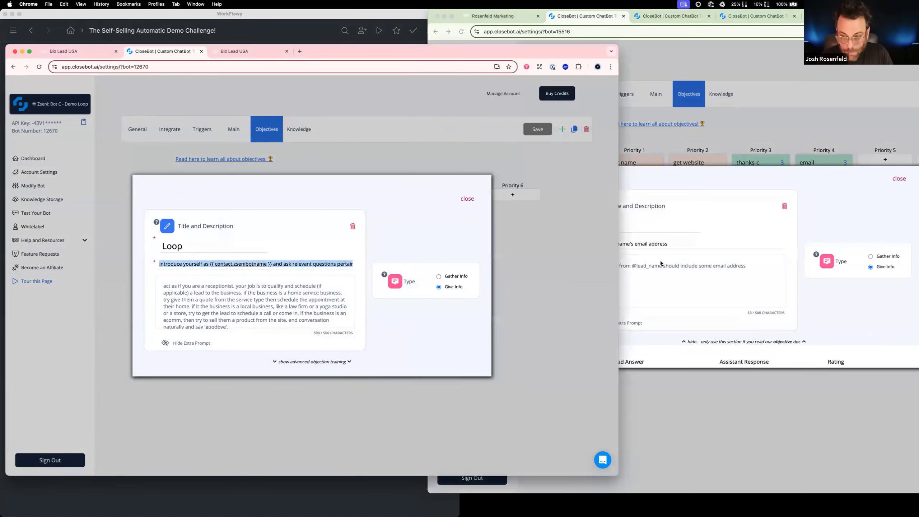
{"action": "key", "text": "super+grave"}
{"action": "key", "text": "super+a"}
{"action": "key", "text": "super+v"}
Retitle the Priority 4 objective "Loop", copying the title from the reference objective
{"action": "double_click", "coordinate": [270, 248]}
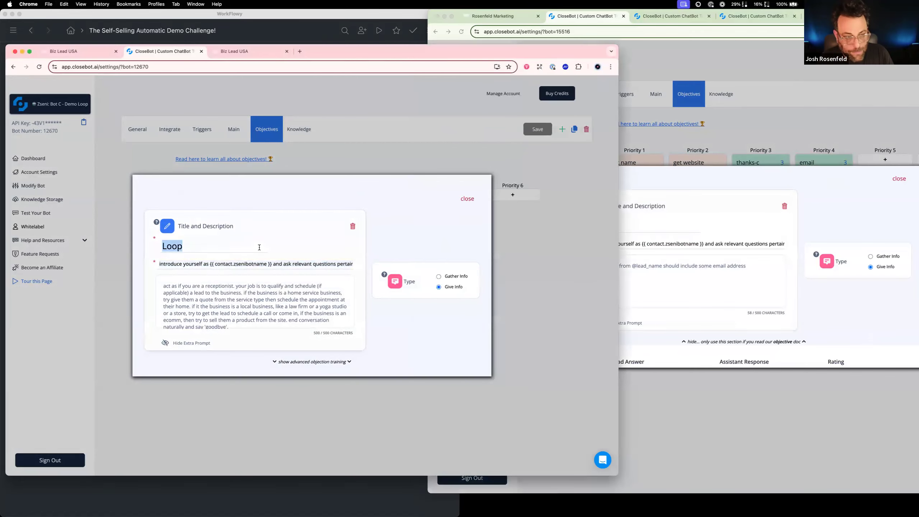
{"action": "left_click", "coordinate": [652, 224]}
{"action": "double_click", "coordinate": [652, 225]}
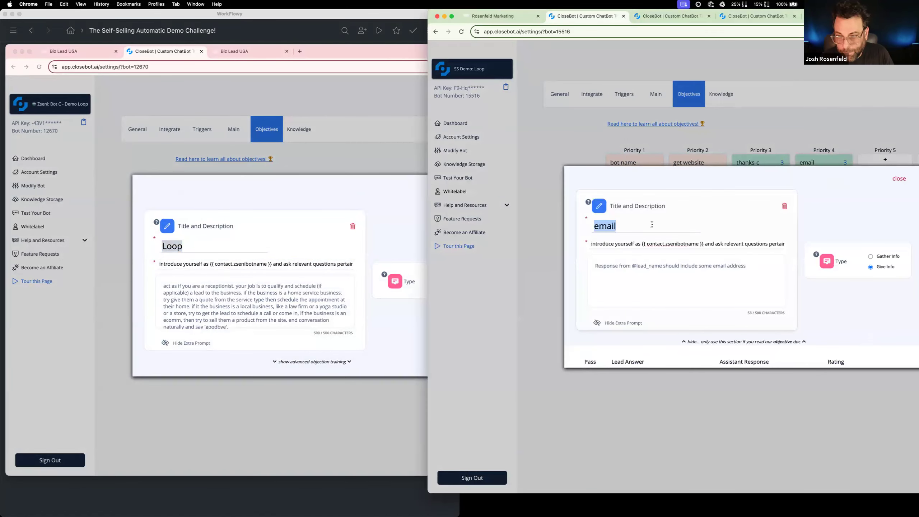
{"action": "key", "text": "super+v"}
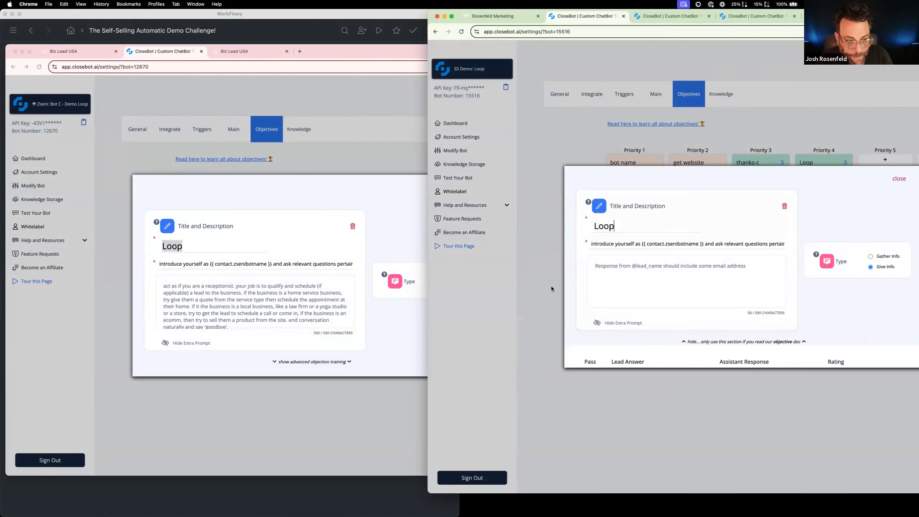
Copy the unique key of the Demobot-Bot Name contact field from the SS AutoDemo account's custom fields, listing 100 fields per page
{"action": "left_click_drag", "start_coordinate": [642, 244], "coordinate": [704, 244]}
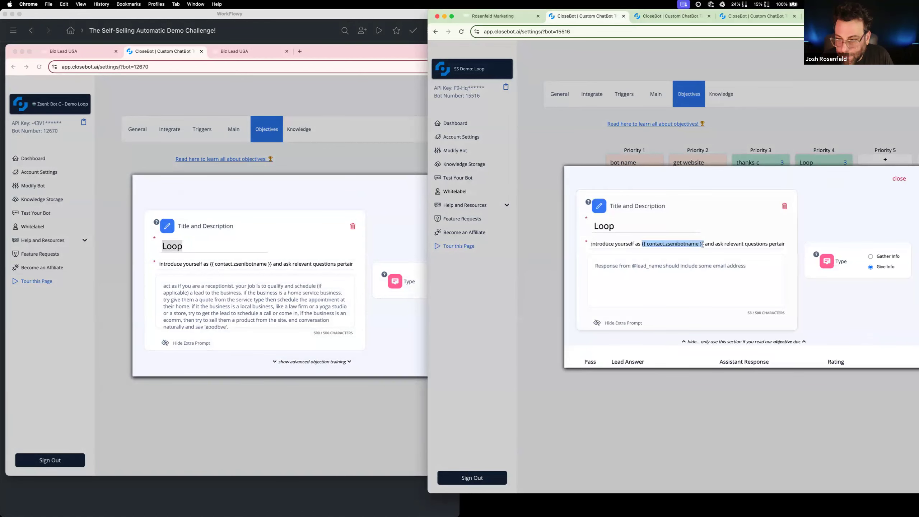
{"action": "left_click", "coordinate": [503, 17]}
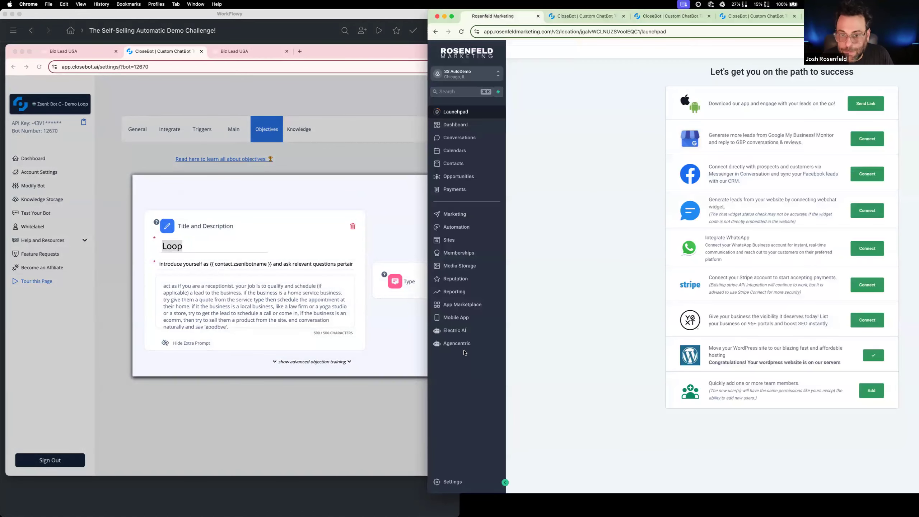
{"action": "left_click", "coordinate": [458, 487]}
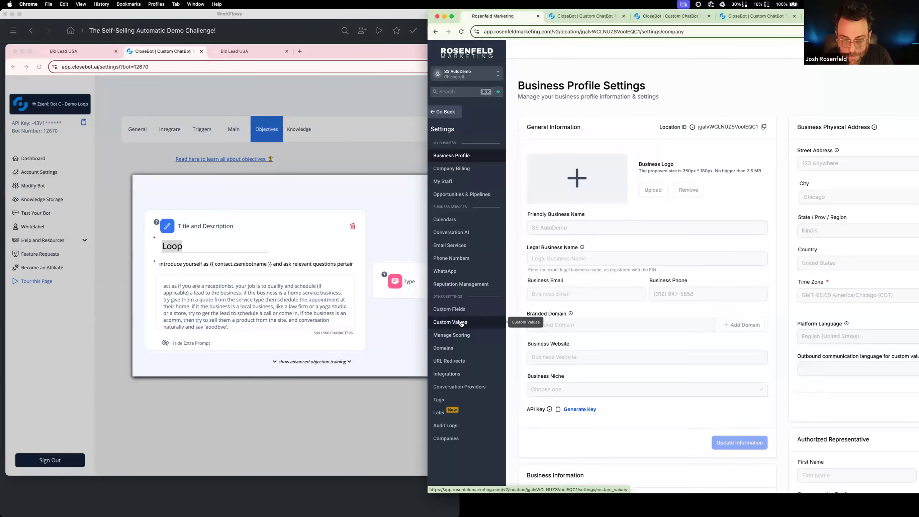
{"action": "left_click", "coordinate": [458, 323]}
{"action": "left_click", "coordinate": [459, 310]}
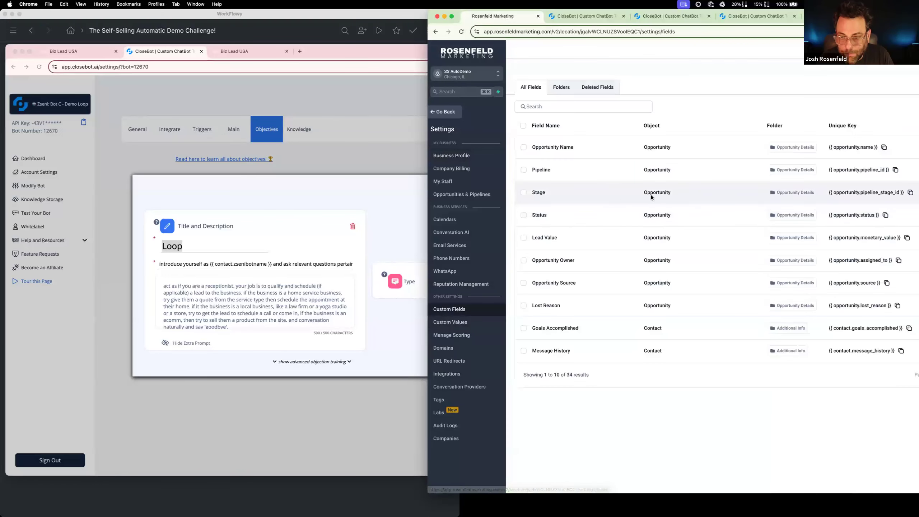
{"action": "left_click_drag", "start_coordinate": [831, 16], "coordinate": [642, 16]}
{"action": "left_click", "coordinate": [761, 378]}
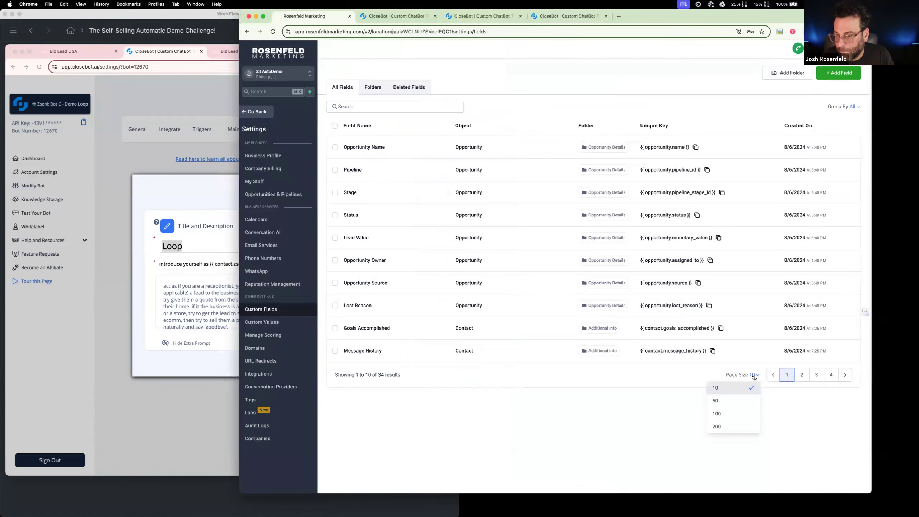
{"action": "left_click", "coordinate": [737, 413]}
{"action": "scroll", "coordinate": [575, 362], "scroll_direction": "down", "scroll_amount": 5}
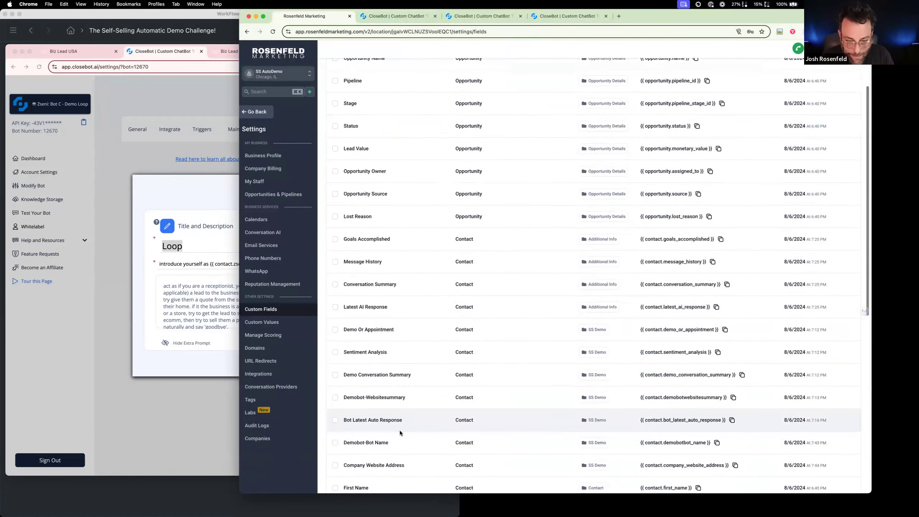
{"action": "left_click", "coordinate": [717, 442]}
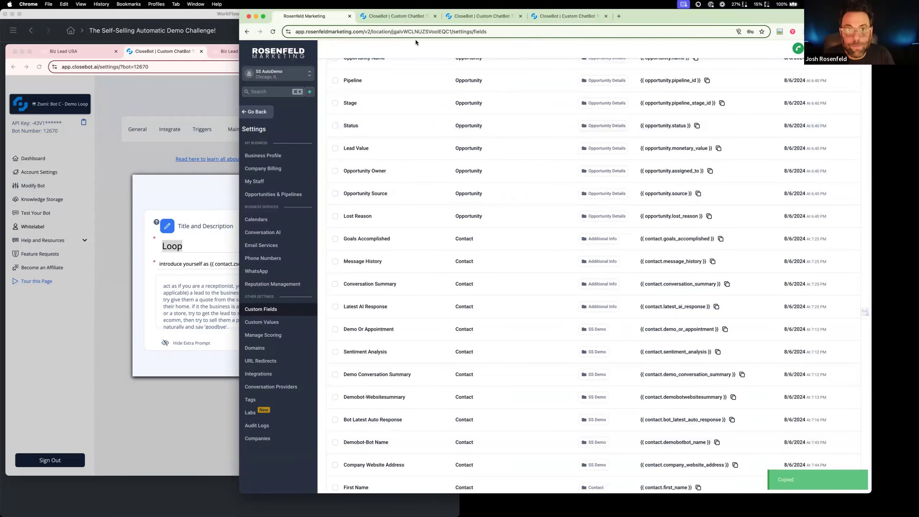
Replace the bot name placeholder in the SS Demo: Loop bot's Loop description with {{ contact.demobotbot_name }}
{"action": "left_click", "coordinate": [396, 15]}
{"action": "left_click_drag", "start_coordinate": [516, 244], "coordinate": [454, 244]}
{"action": "key", "text": "super+v"}
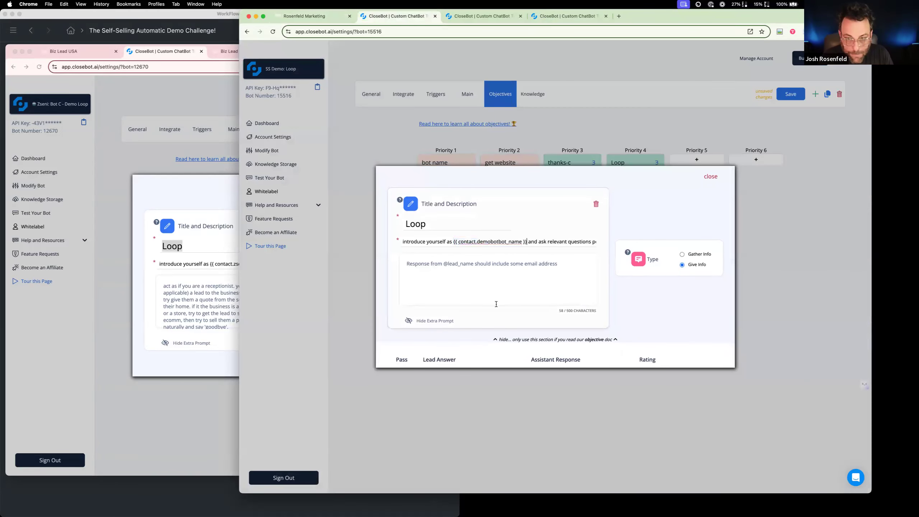
{"action": "left_click_drag", "start_coordinate": [567, 241], "coordinate": [588, 242]}
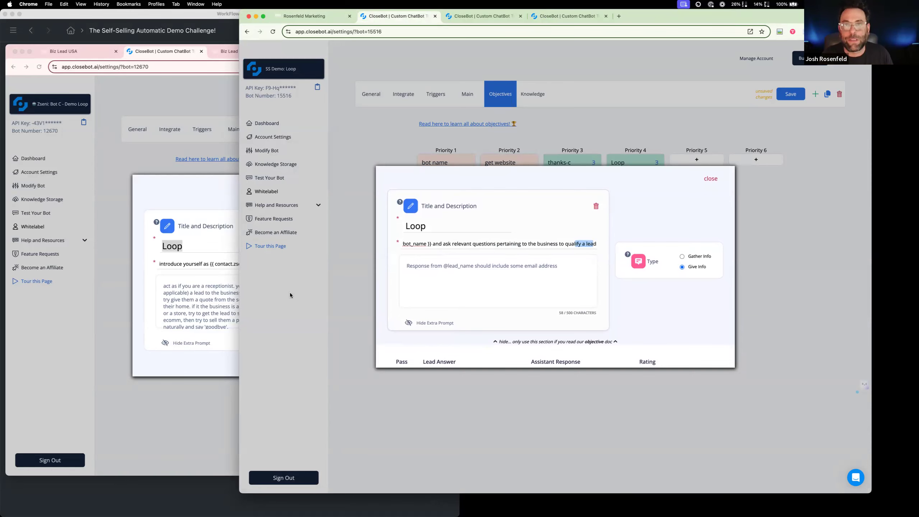
Replace the Loop objective's extra prompt with the reference receptionist prompt and close the objective
{"action": "left_click", "coordinate": [222, 306]}
{"action": "left_click_drag", "start_coordinate": [232, 326], "coordinate": [149, 274]}
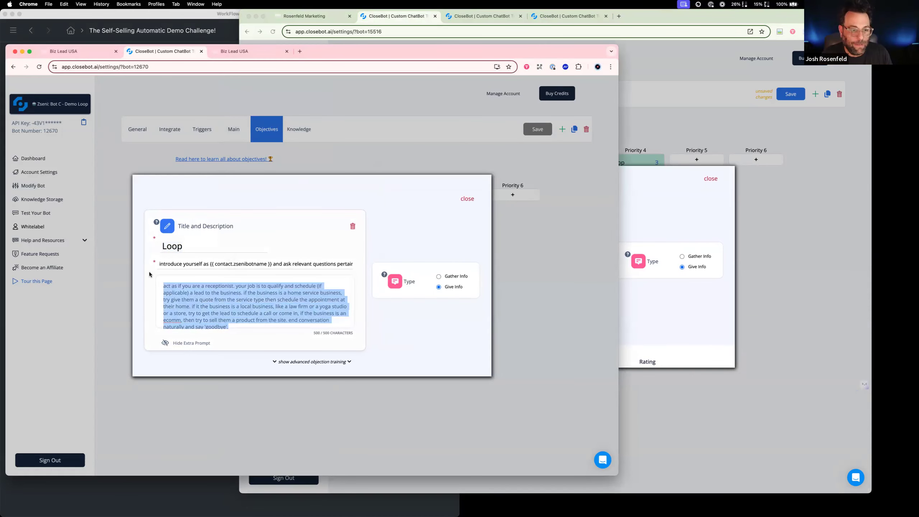
{"action": "left_click", "coordinate": [658, 324]}
{"action": "left_click_drag", "start_coordinate": [559, 266], "coordinate": [316, 251]}
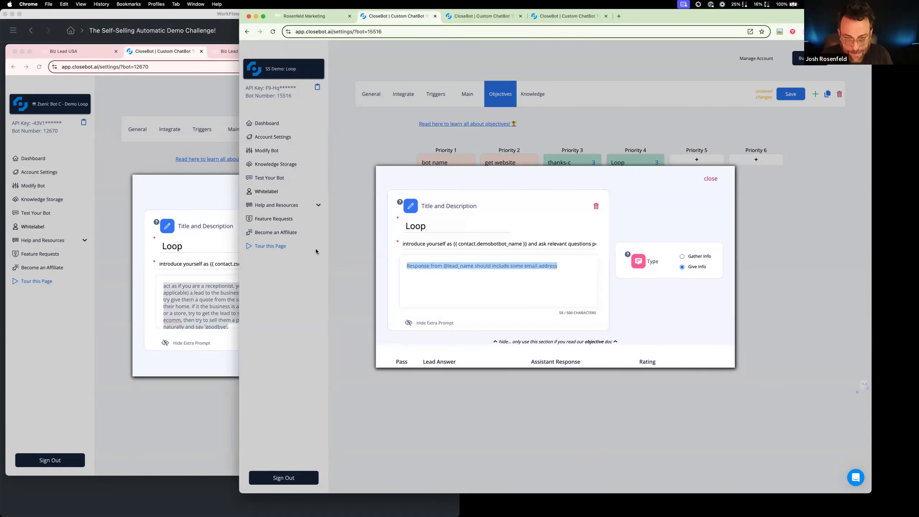
{"action": "key", "text": "super+v"}
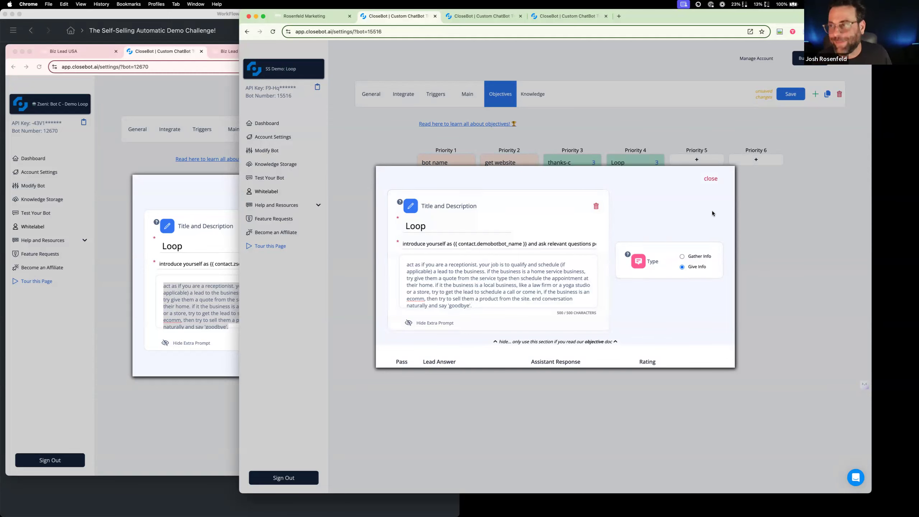
{"action": "left_click", "coordinate": [710, 179]}
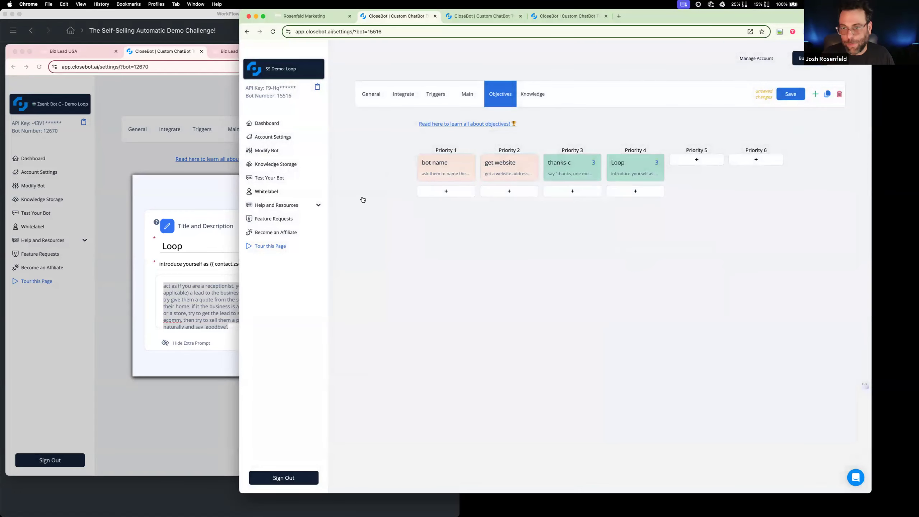
Close the reference Loop objective and turn off max attempts for the new bot's Loop objective, leaving its type as Give Info
{"action": "left_click", "coordinate": [199, 165]}
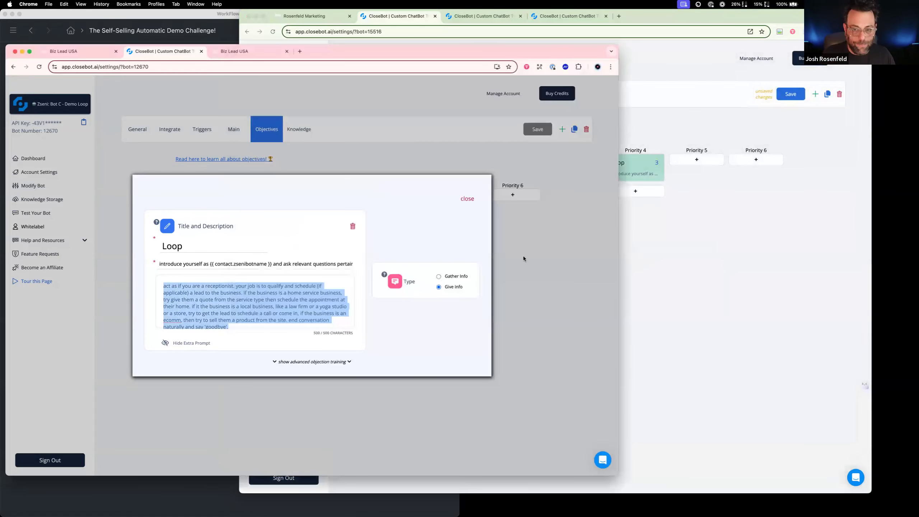
{"action": "left_click", "coordinate": [405, 149]}
{"action": "left_click", "coordinate": [640, 215]}
{"action": "left_click", "coordinate": [640, 176]}
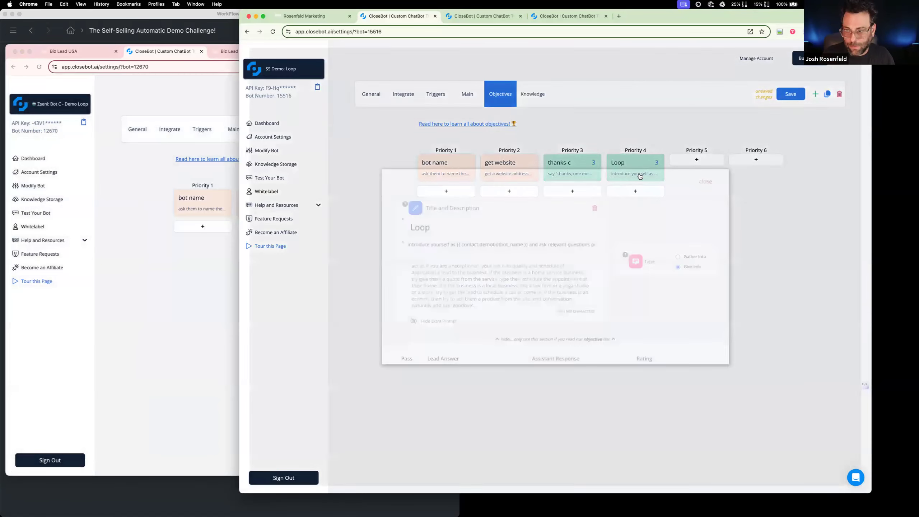
{"action": "left_click", "coordinate": [682, 257]}
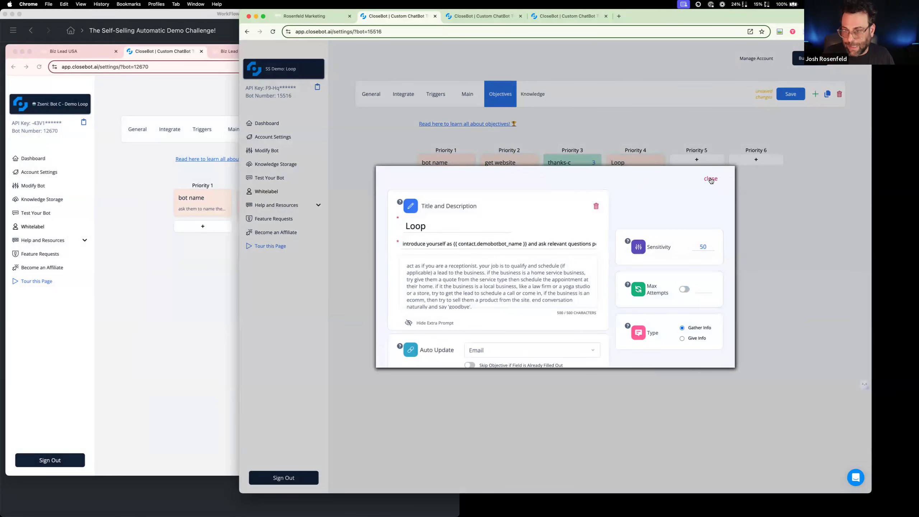
{"action": "left_click", "coordinate": [683, 339]}
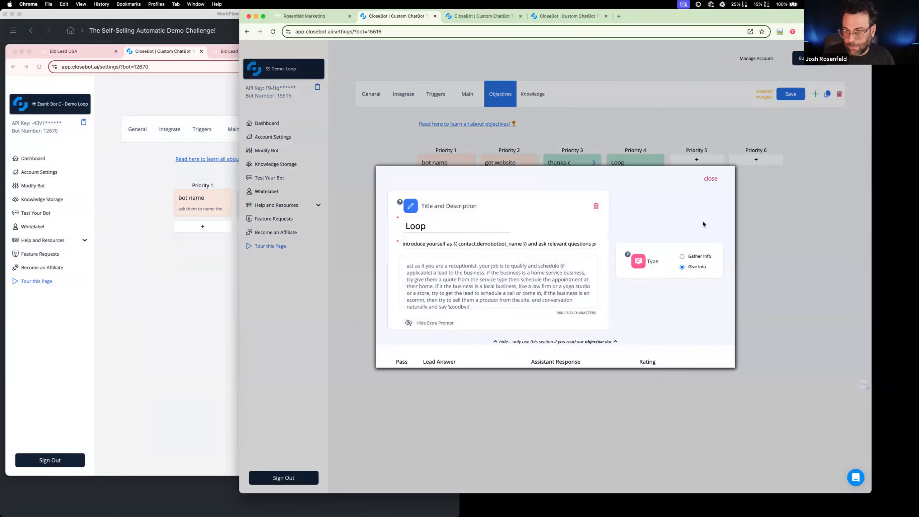
{"action": "left_click", "coordinate": [710, 179]}
Turn off max attempts for the thanks-c objective, leaving its type as Give Info, and save the SS Demo: Loop bot
{"action": "left_click", "coordinate": [579, 164]}
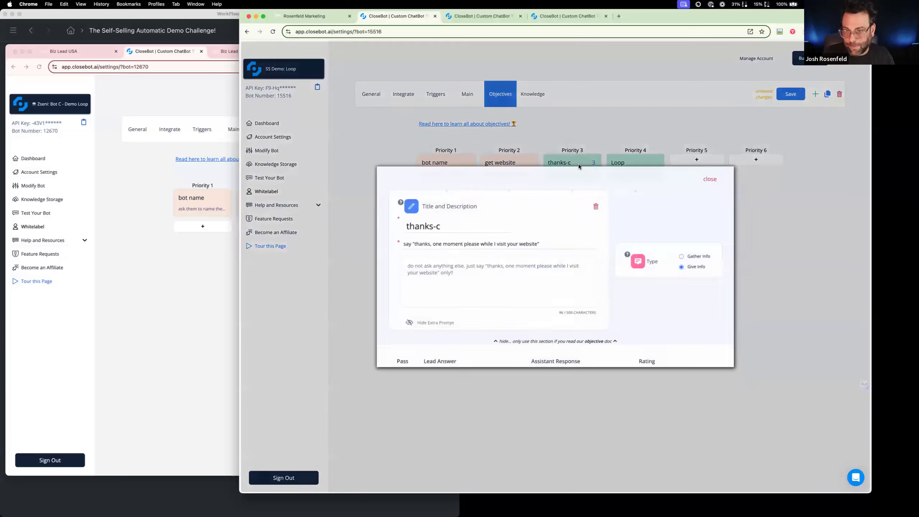
{"action": "left_click", "coordinate": [683, 257]}
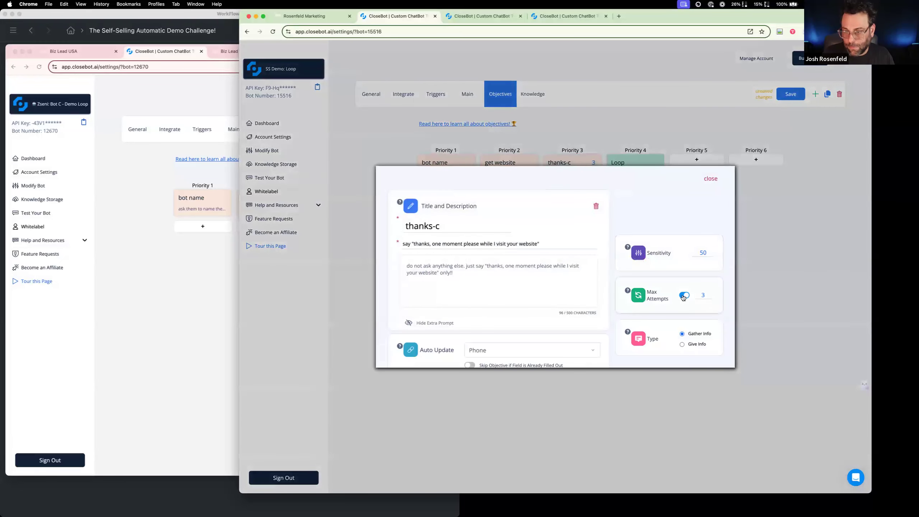
{"action": "left_click", "coordinate": [682, 344]}
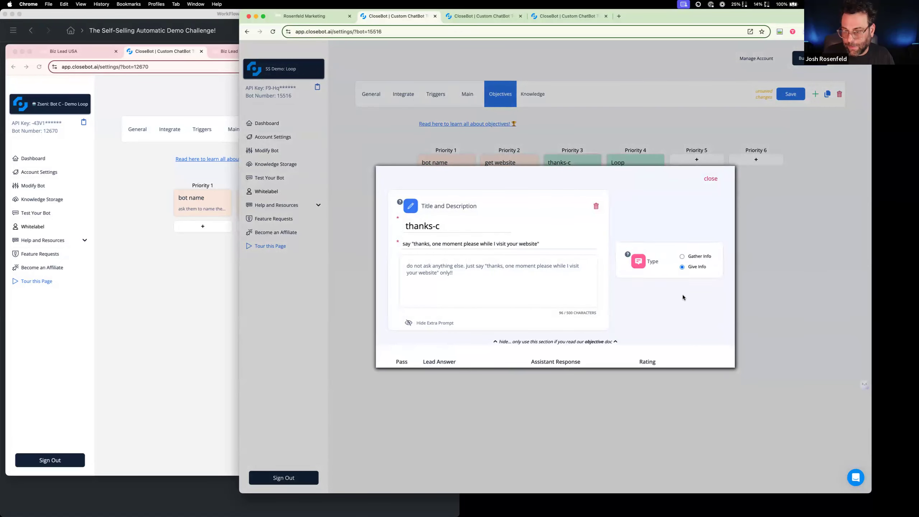
{"action": "left_click", "coordinate": [711, 178]}
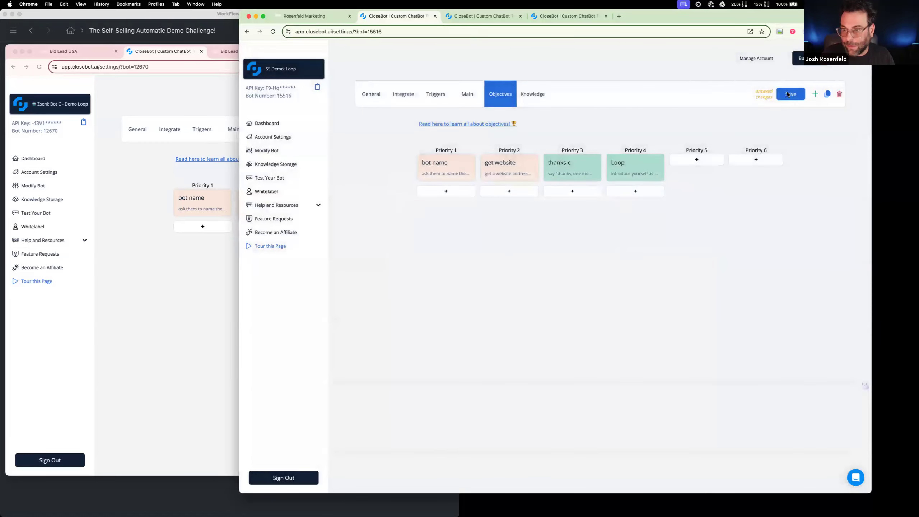
{"action": "left_click", "coordinate": [789, 94]}
Switch from SS Demo: Loop to the SS Demo: Complete bot and close the two spare CloseBot pages
{"action": "left_click", "coordinate": [199, 293]}
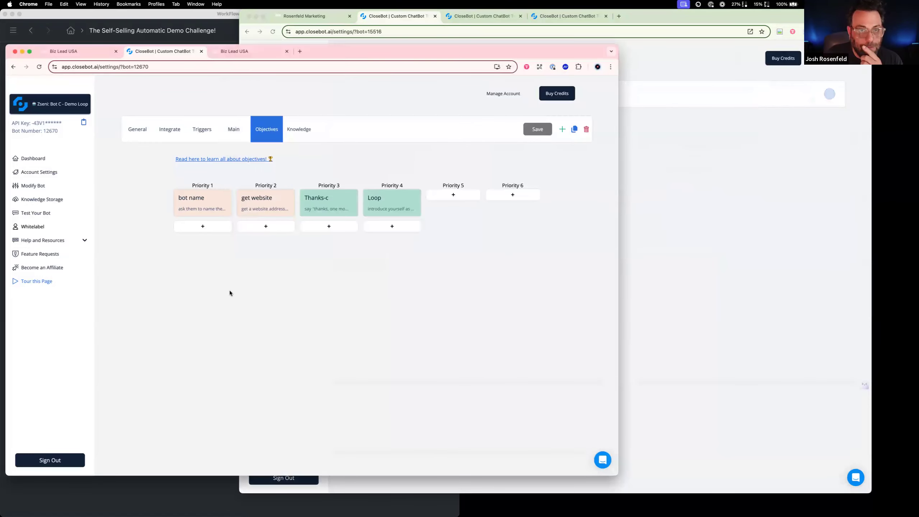
{"action": "left_click", "coordinate": [675, 268]}
{"action": "left_click", "coordinate": [313, 69]}
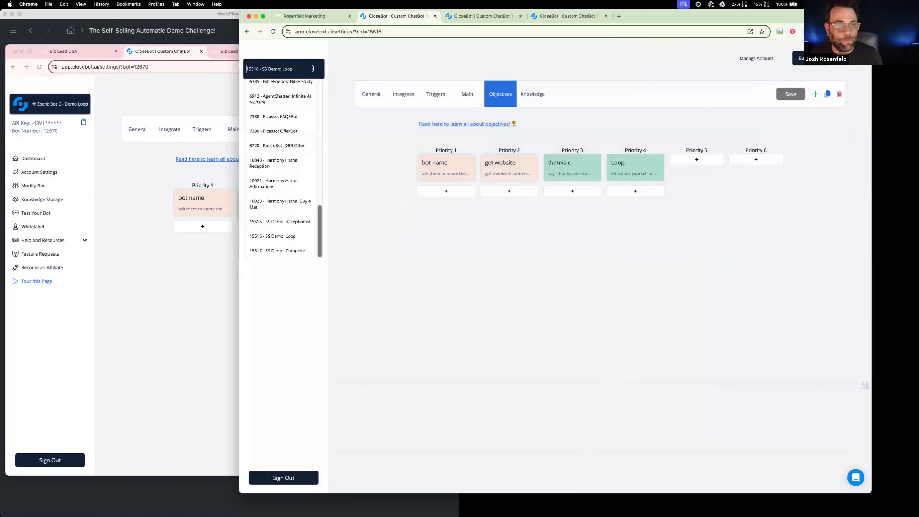
{"action": "left_click", "coordinate": [304, 253]}
{"action": "left_click", "coordinate": [485, 16]}
{"action": "left_click", "coordinate": [431, 15]}
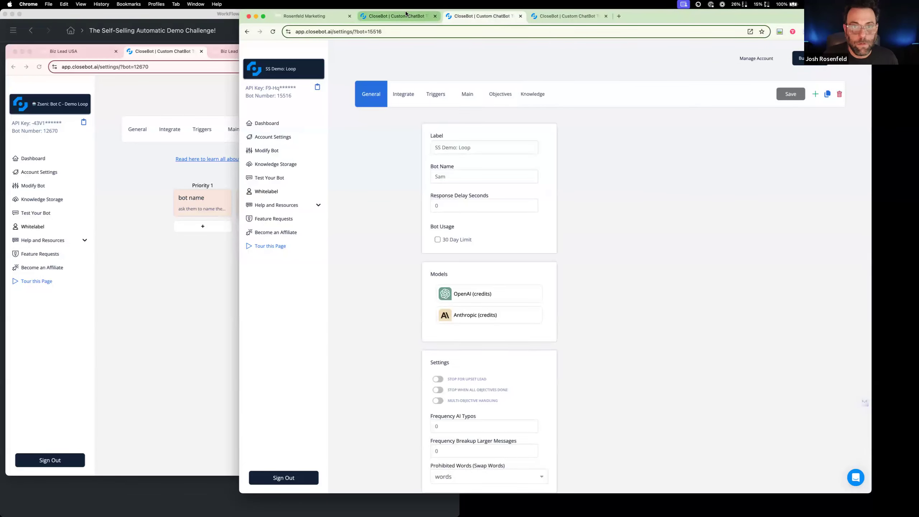
{"action": "left_click", "coordinate": [434, 16]}
{"action": "left_click", "coordinate": [434, 16]}
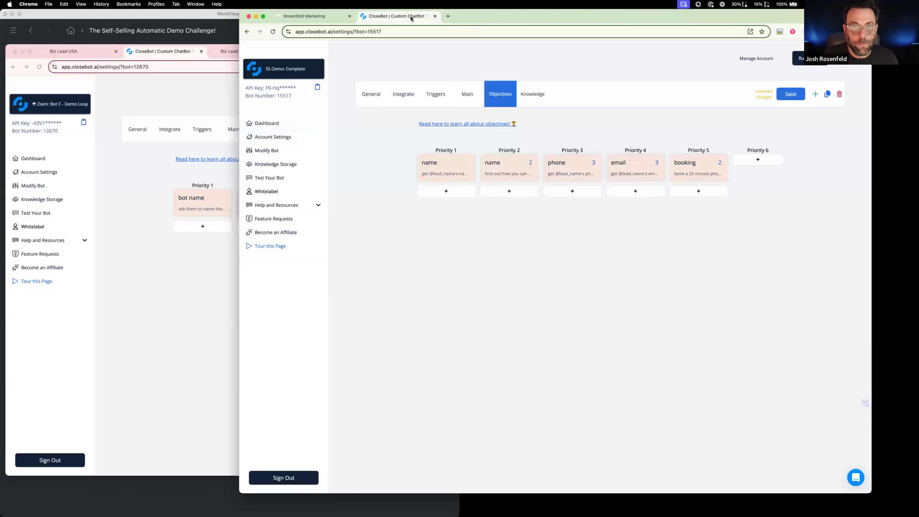
Switch the reference CloseBot page to Zseni: Bot B - Demo Complete, show its objectives and open the Priority 1 objective
{"action": "left_click", "coordinate": [183, 202]}
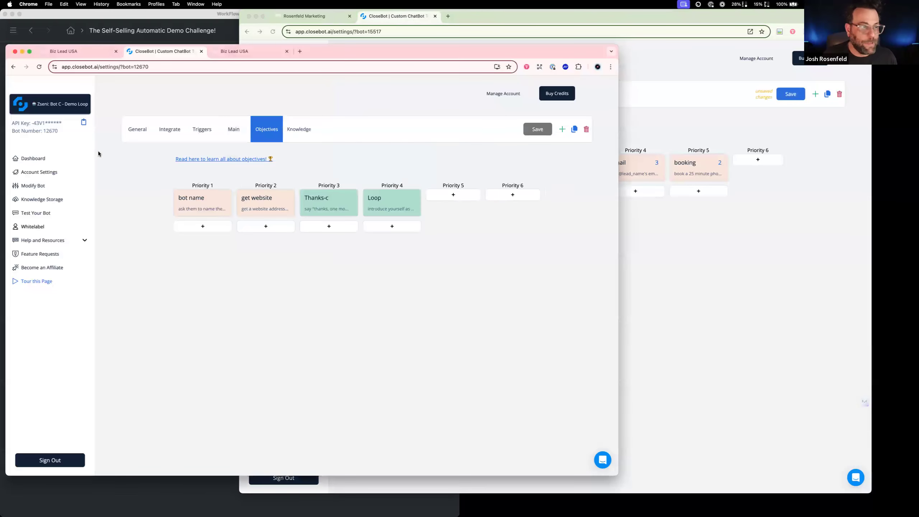
{"action": "left_click", "coordinate": [82, 113]}
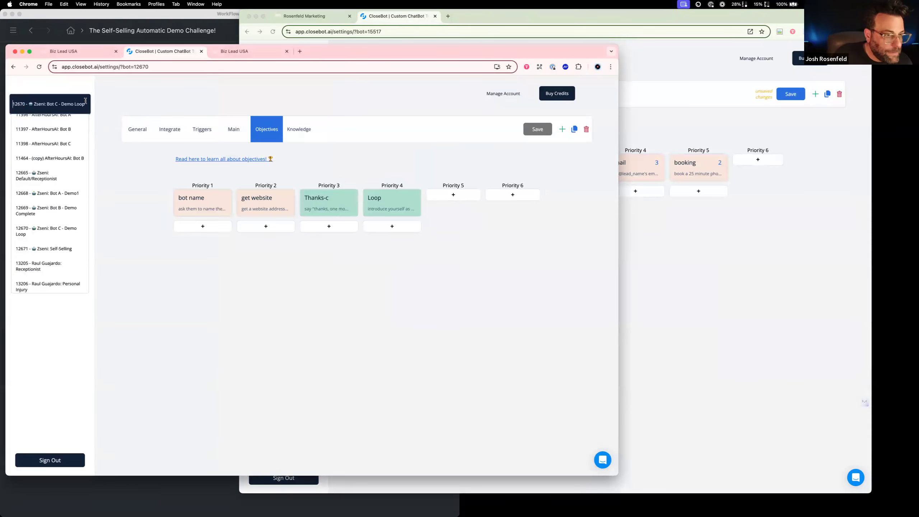
{"action": "left_click", "coordinate": [73, 220]}
{"action": "left_click", "coordinate": [268, 137]}
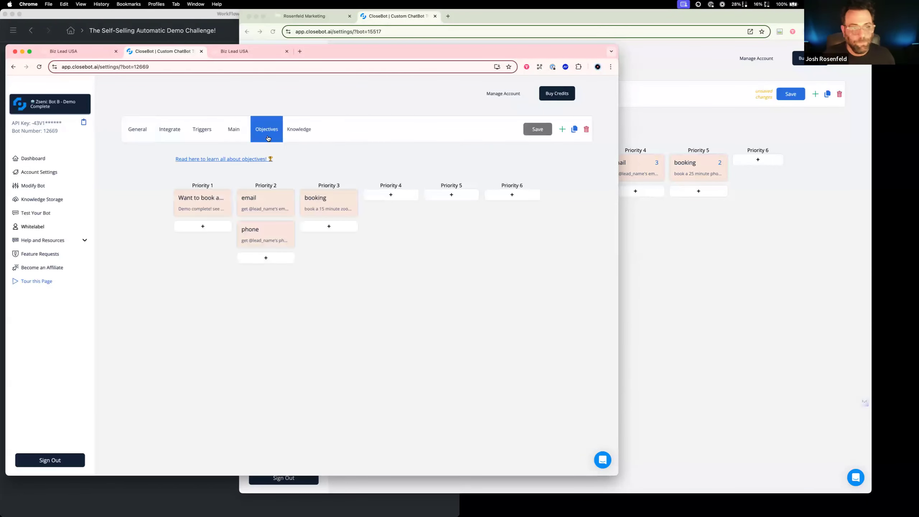
{"action": "left_click", "coordinate": [661, 236]}
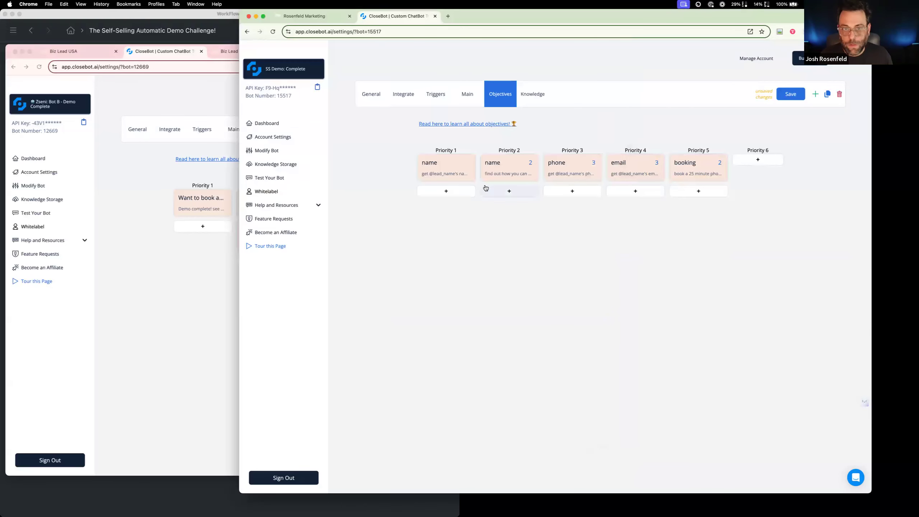
{"action": "left_click", "coordinate": [187, 205]}
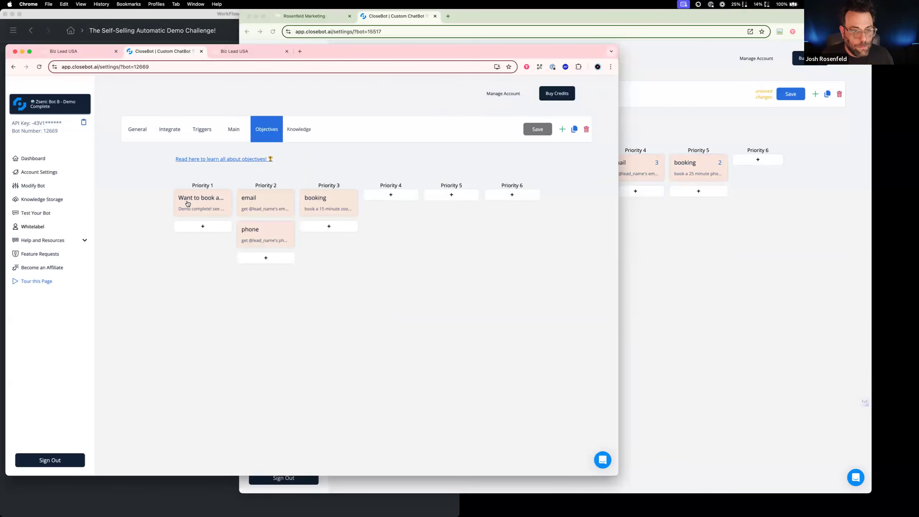
{"action": "left_click", "coordinate": [187, 206]}
Try to replace the title of SS Demo: Complete's Priority 1 name objective with the reference title
{"action": "triple_click", "coordinate": [227, 236]}
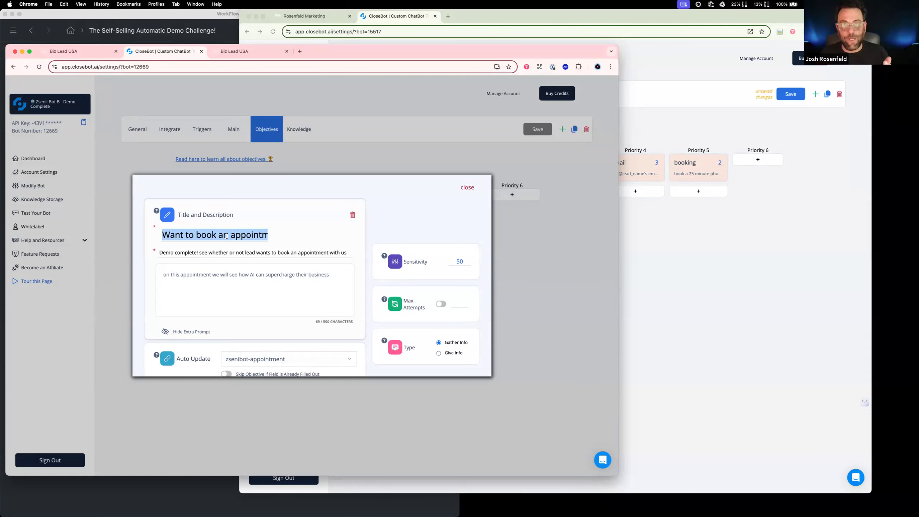
{"action": "left_click", "coordinate": [666, 242]}
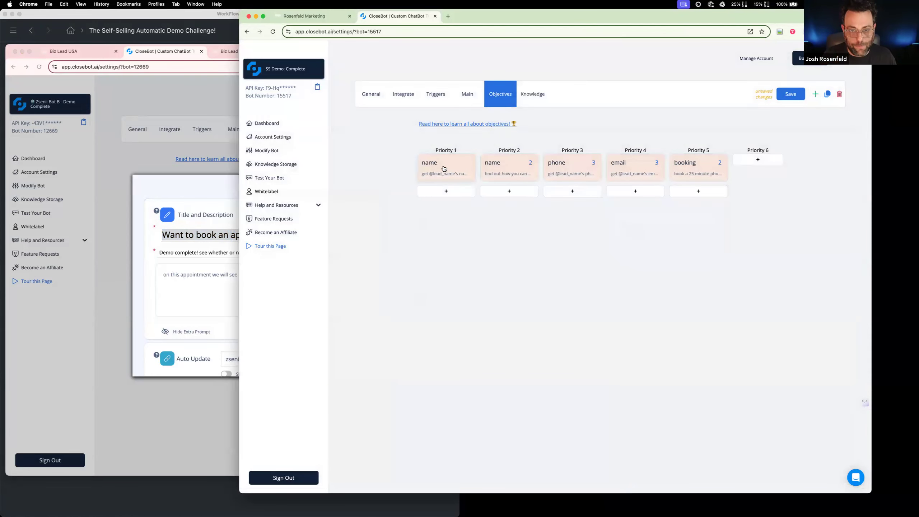
{"action": "left_click", "coordinate": [444, 169]}
{"action": "left_click_drag", "start_coordinate": [446, 241], "coordinate": [382, 236]}
{"action": "type", "text": "w"}
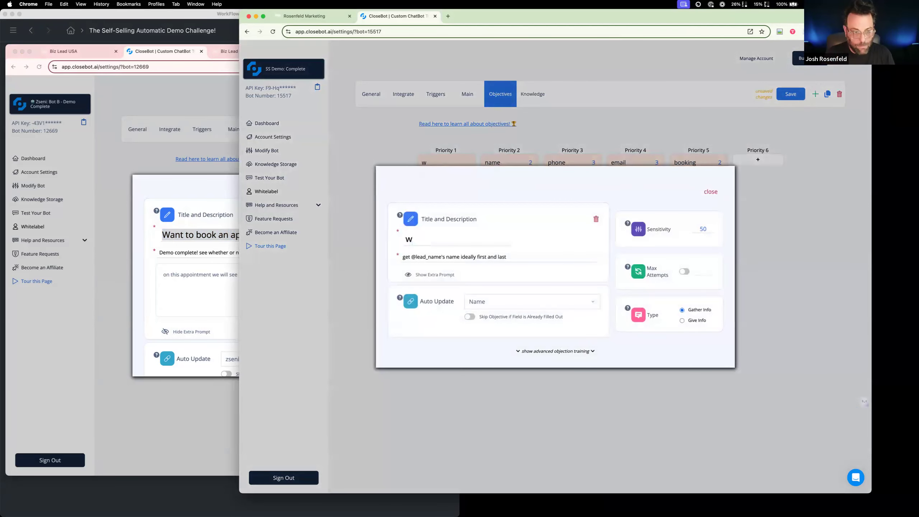
{"action": "double_click", "coordinate": [474, 241]}
{"action": "key", "text": "super+v"}
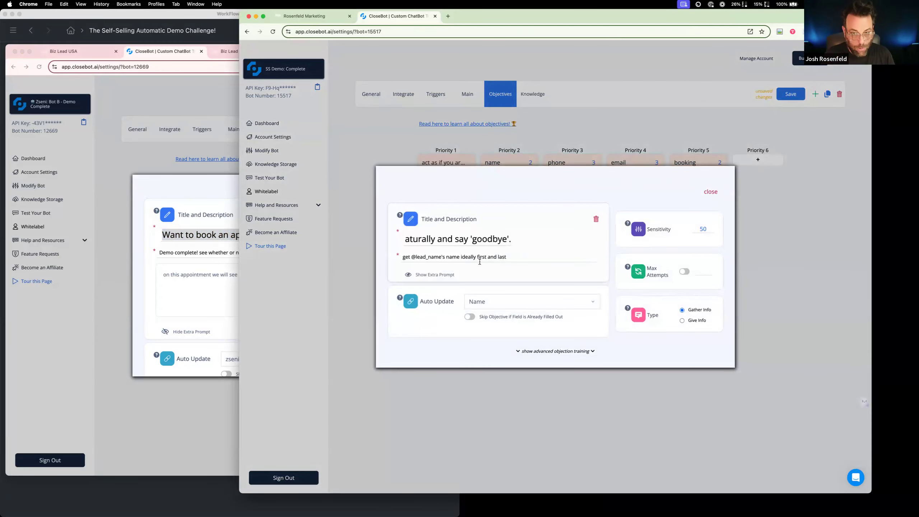
{"action": "key", "text": "super+z"}
Replace the objective's description with the reference text "Demo complete! see whether or not lead wants to book an appointment with us"
{"action": "left_click", "coordinate": [473, 256]}
{"action": "triple_click", "coordinate": [227, 253]}
{"action": "key", "text": "super+c"}
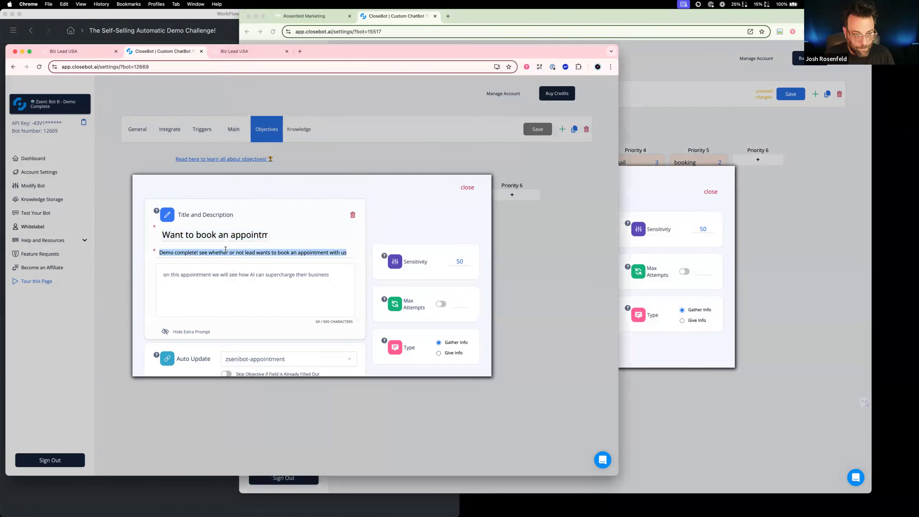
{"action": "left_click", "coordinate": [650, 259]}
{"action": "triple_click", "coordinate": [513, 259]}
{"action": "key", "text": "super+v"}
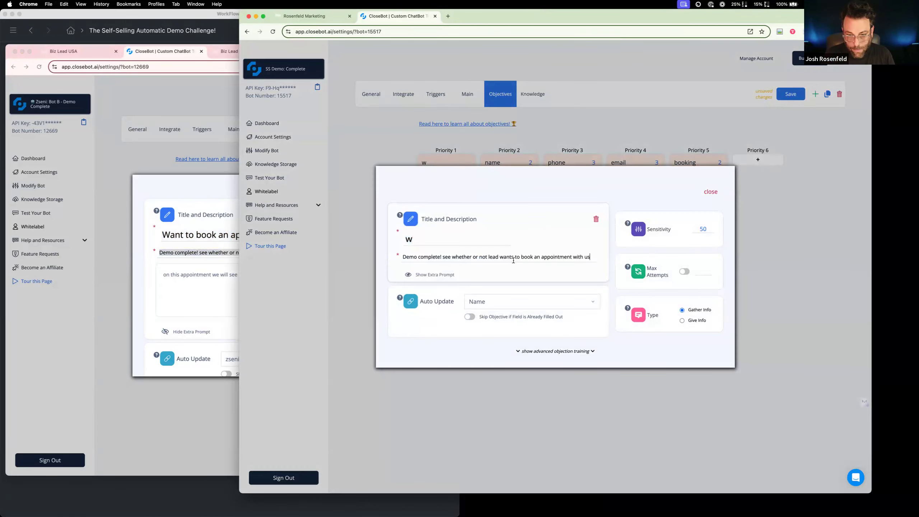
Replace the objective's extra prompt with the reference text "on this appointment we will see how AI can supercharge their business"
{"action": "left_click", "coordinate": [222, 288]}
{"action": "triple_click", "coordinate": [181, 272]}
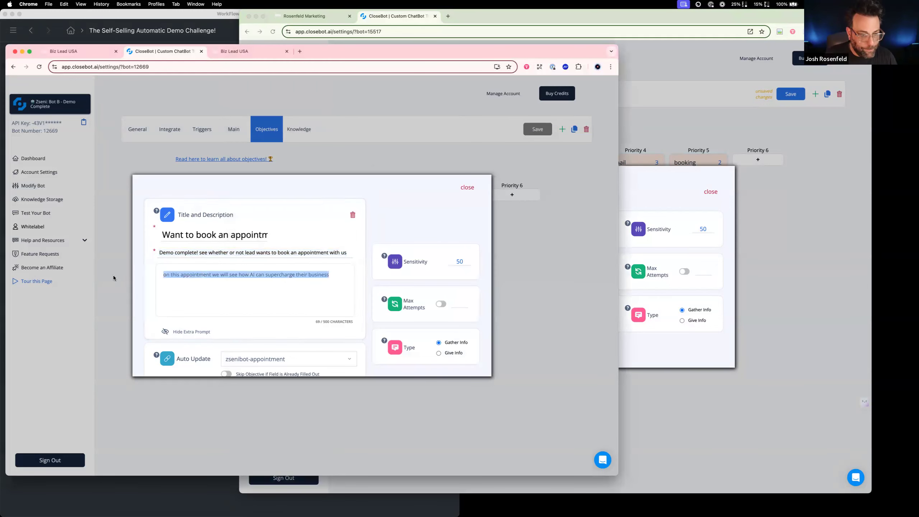
{"action": "left_click", "coordinate": [181, 272]}
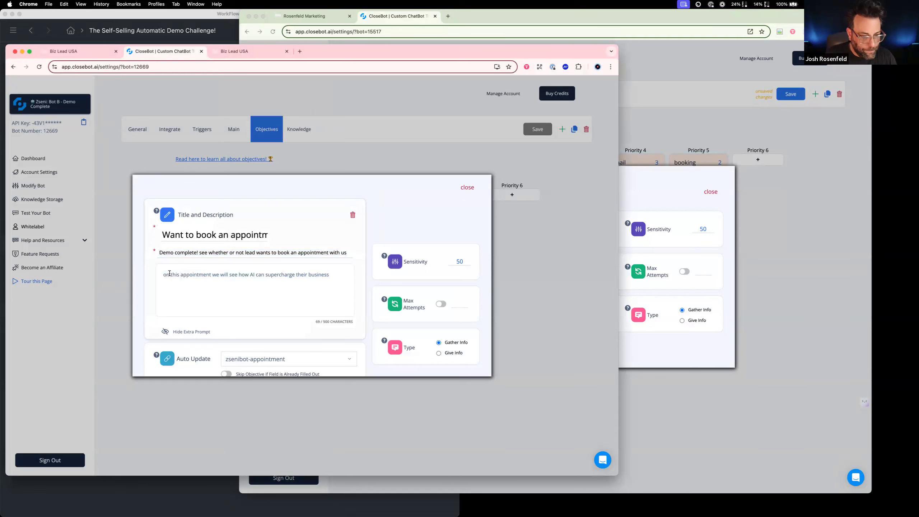
{"action": "left_click_drag", "start_coordinate": [339, 274], "coordinate": [161, 274]}
{"action": "key", "text": "super+c"}
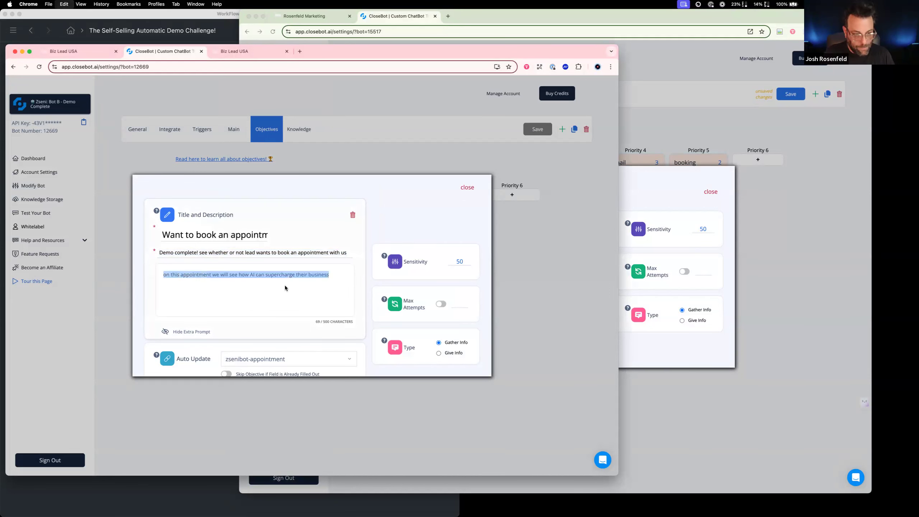
{"action": "left_click", "coordinate": [629, 287]}
{"action": "left_click", "coordinate": [434, 275]}
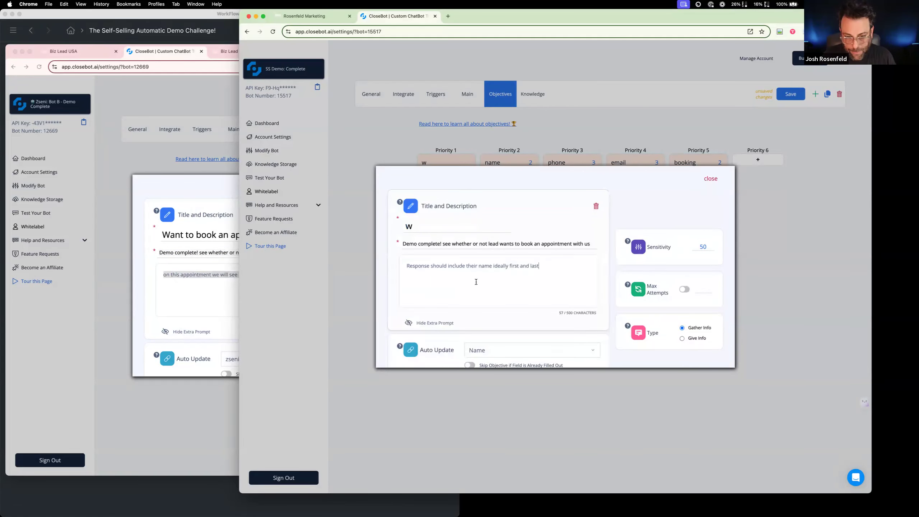
{"action": "left_click", "coordinate": [439, 260]}
{"action": "key", "text": "super+a"}
{"action": "key", "text": "super+v"}
Check the reference objective once more, close the edited objective and save the SS Demo: Complete bot
{"action": "left_click", "coordinate": [218, 304]}
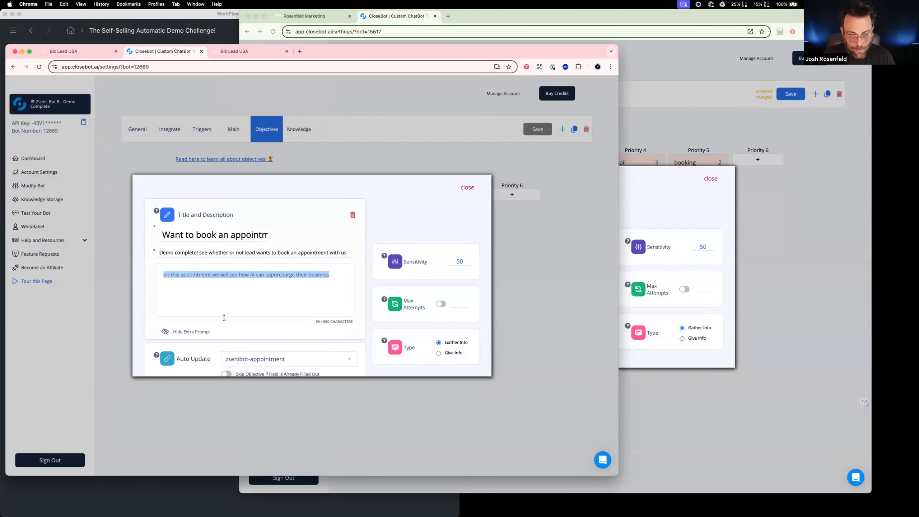
{"action": "left_click", "coordinate": [679, 216]}
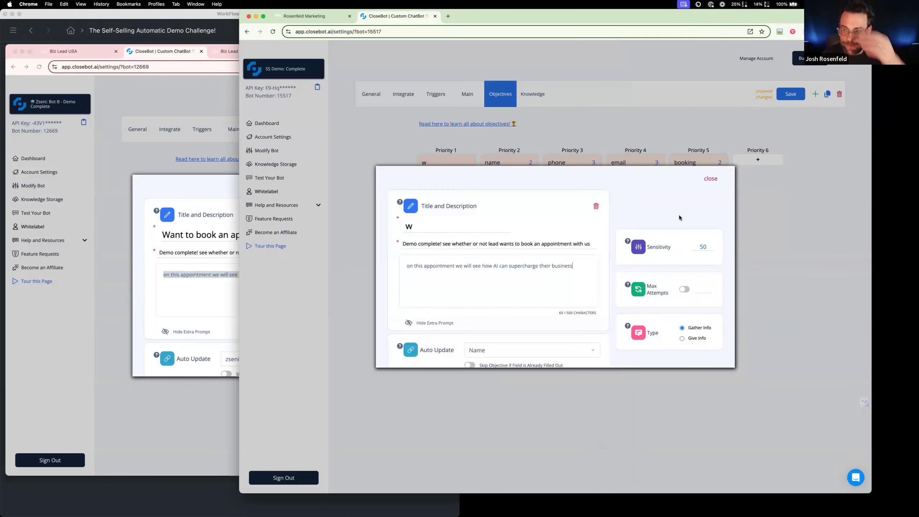
{"action": "left_click", "coordinate": [710, 179]}
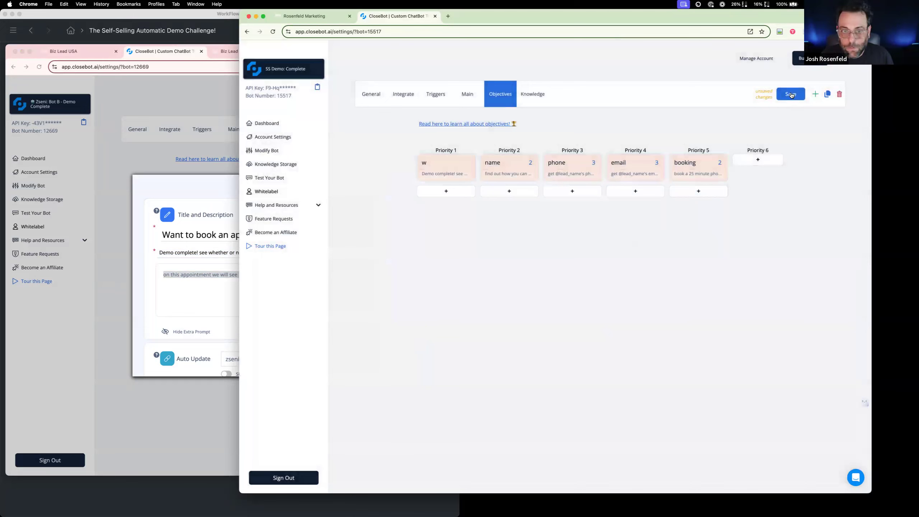
{"action": "left_click", "coordinate": [791, 95]}
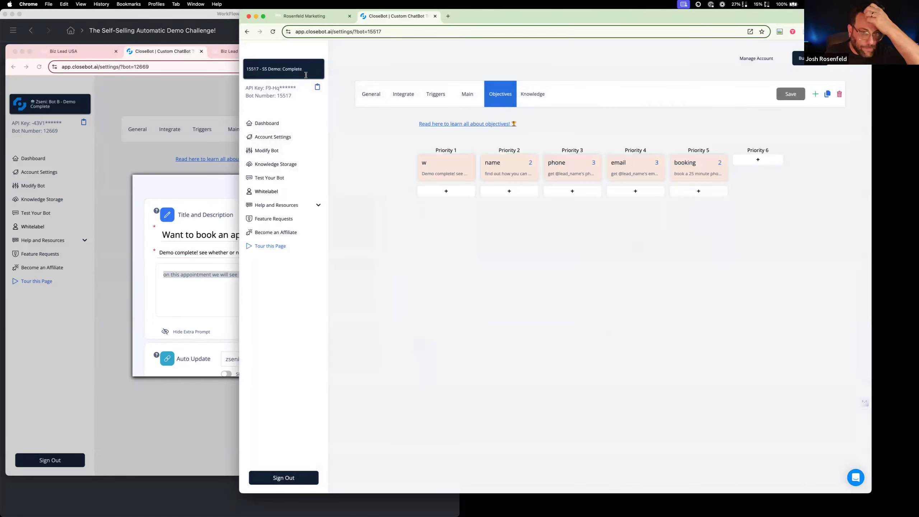
In Rosenfeld Marketing, create and save a single-line contact custom field named demobot-appointment in the SS Demo group
{"action": "left_click", "coordinate": [305, 17]}
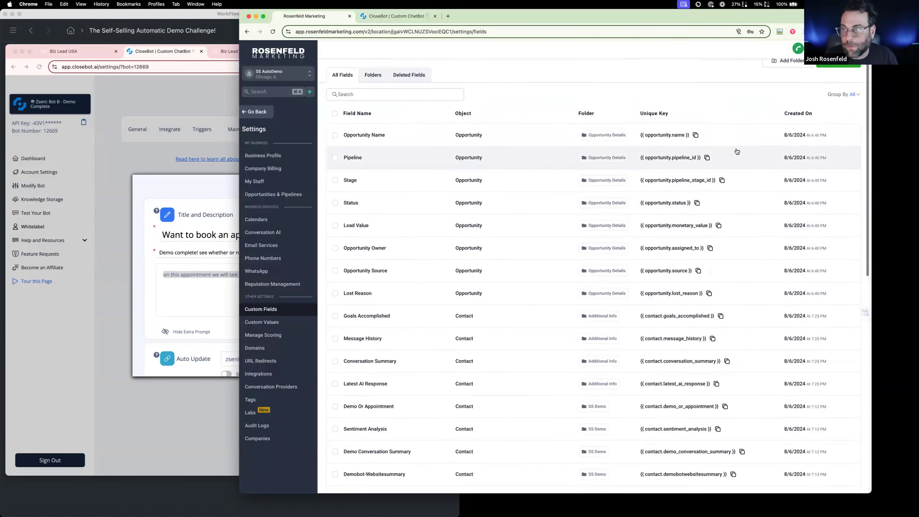
{"action": "left_click", "coordinate": [844, 74]}
{"action": "left_click", "coordinate": [400, 209]}
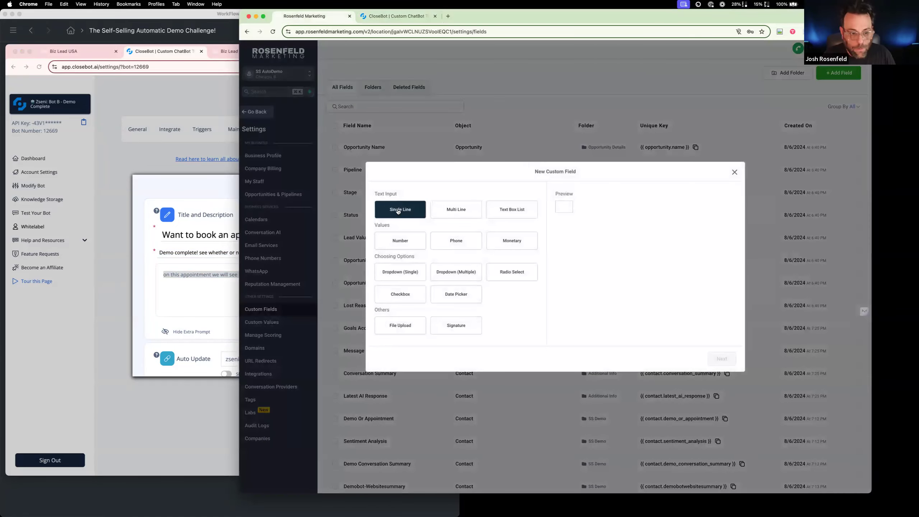
{"action": "left_click", "coordinate": [721, 358]}
{"action": "type", "text": "demob"}
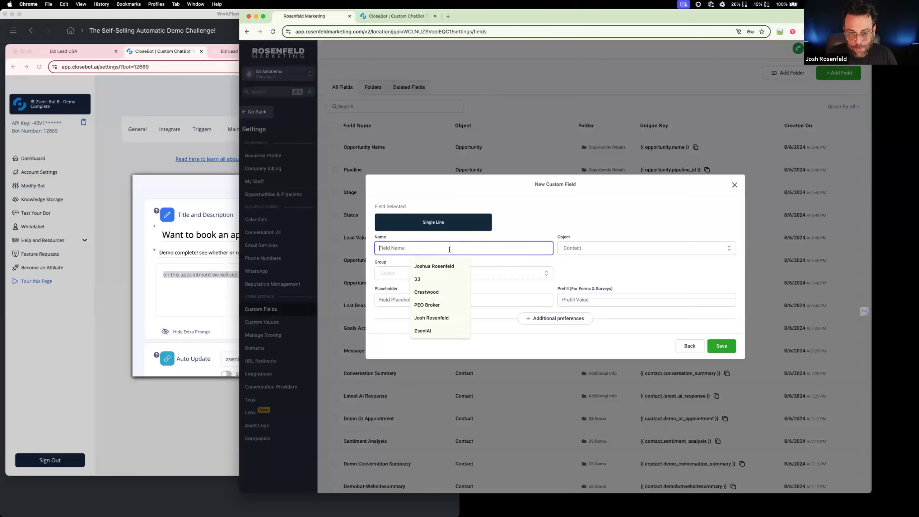
{"action": "type", "text": "ot-app"}
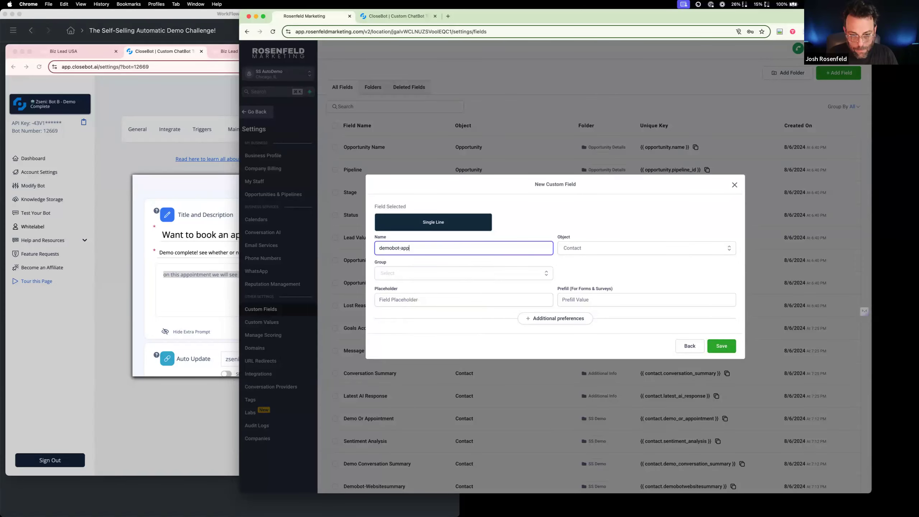
{"action": "type", "text": "ointment"}
{"action": "key", "text": "BackSpace"}
{"action": "key", "text": "BackSpace"}
{"action": "left_click", "coordinate": [449, 273]}
{"action": "left_click", "coordinate": [448, 314]}
{"action": "left_click", "coordinate": [723, 346]}
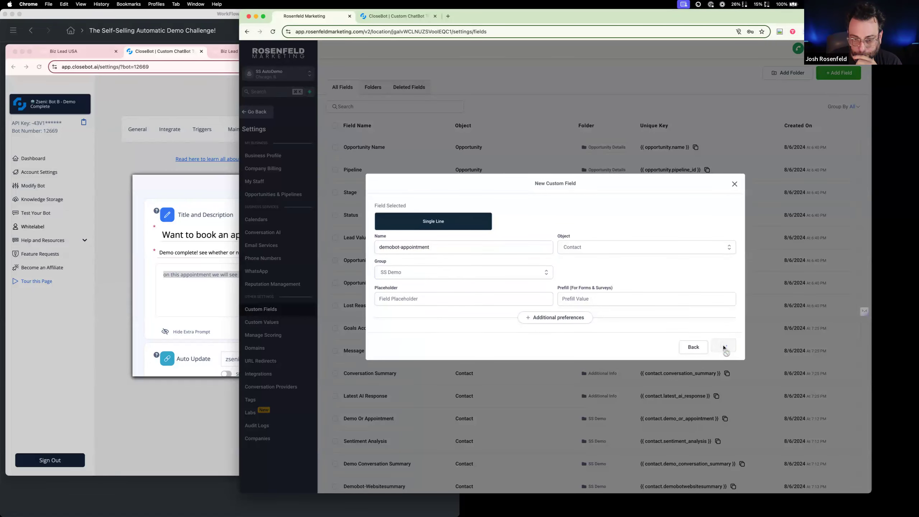
Return to CloseBot, reload SS Demo: Complete, copy the reference objective's title and show the new bot's objectives
{"action": "left_click", "coordinate": [416, 20]}
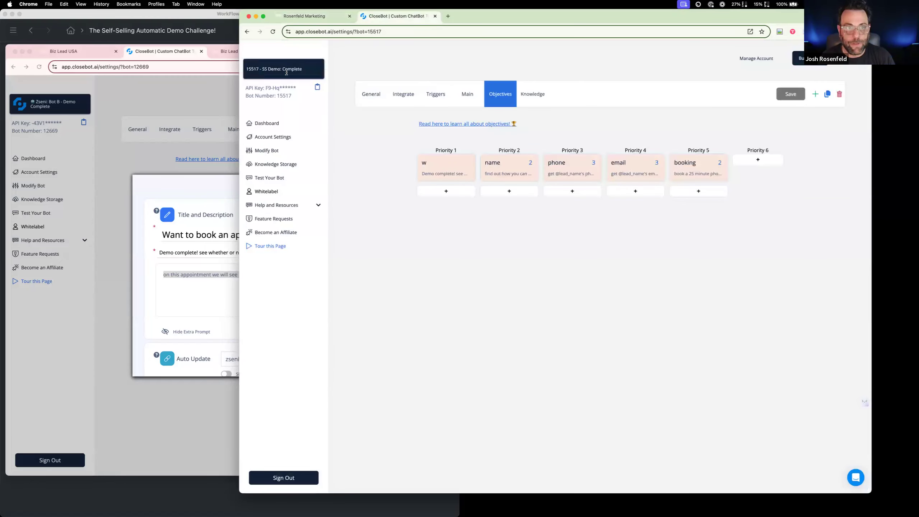
{"action": "left_click", "coordinate": [274, 32]}
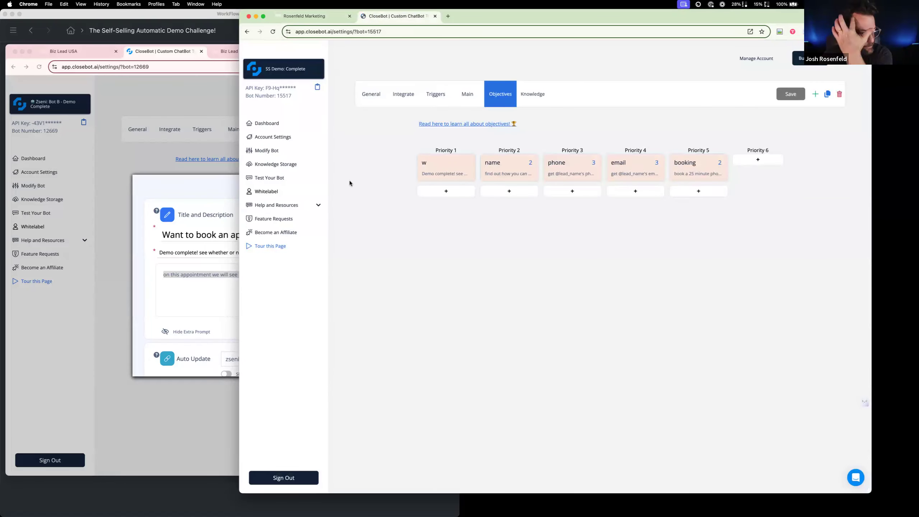
{"action": "triple_click", "coordinate": [208, 234]}
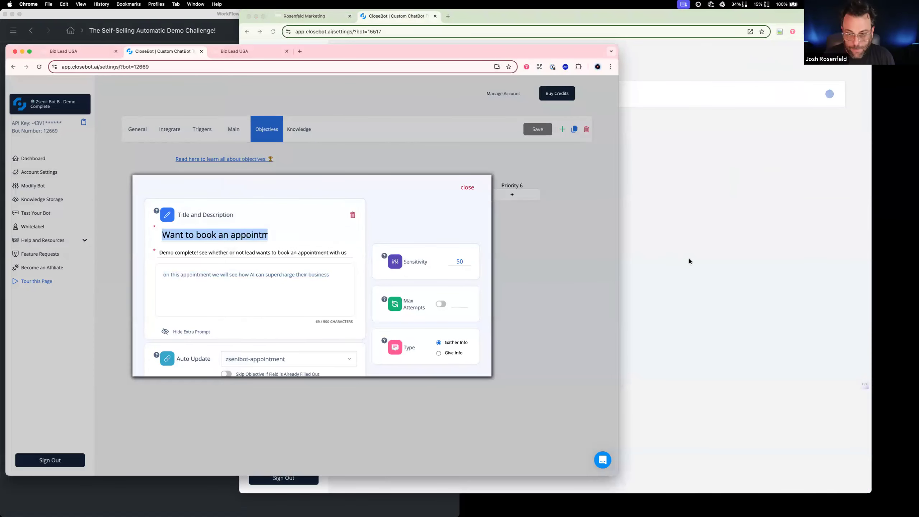
{"action": "left_click", "coordinate": [829, 95]}
{"action": "left_click", "coordinate": [474, 99]}
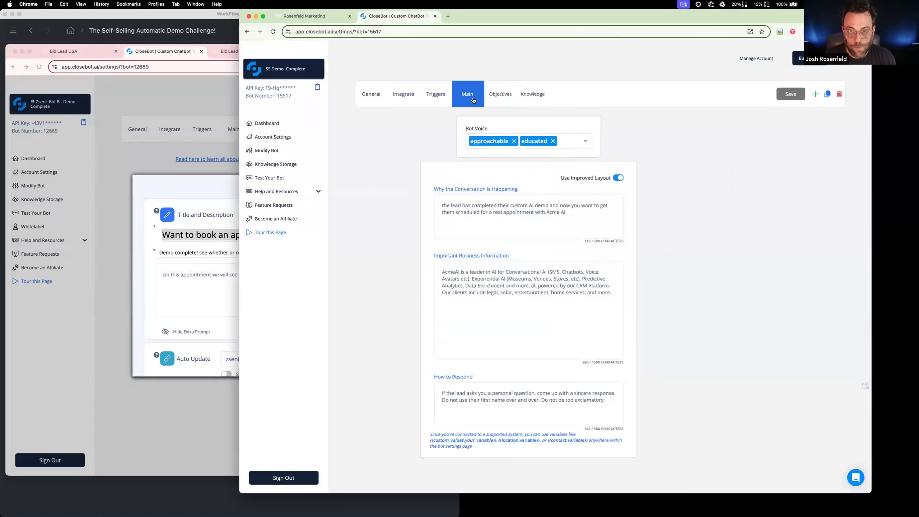
{"action": "left_click", "coordinate": [502, 97]}
Set the Priority 1 objective's title to "Want to book an appointment" and its Auto Update field to demobot-appointment
{"action": "left_click", "coordinate": [447, 163]}
{"action": "left_click", "coordinate": [449, 240]}
{"action": "key", "text": "BackSpace"}
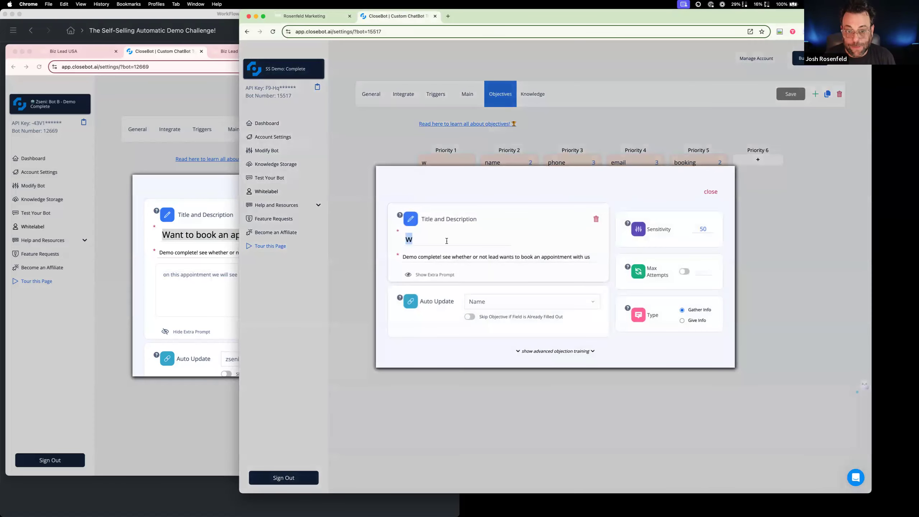
{"action": "key", "text": "super+v"}
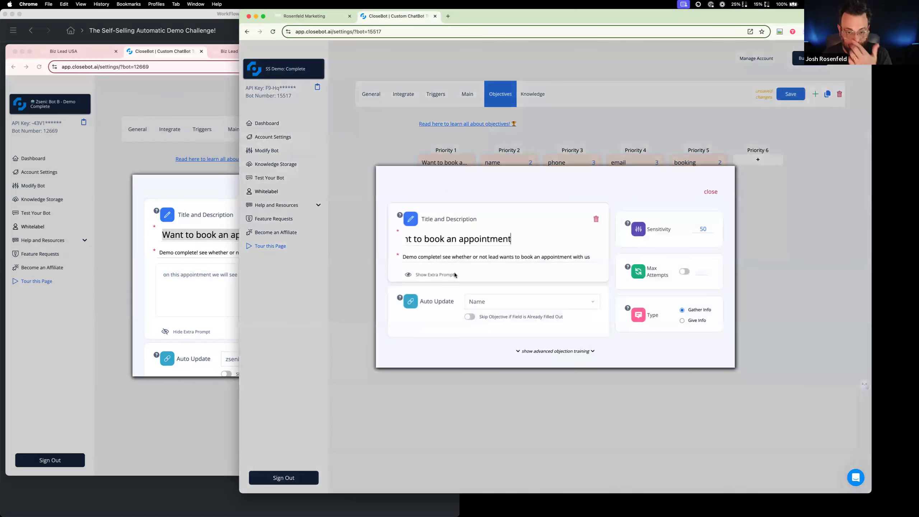
{"action": "left_click", "coordinate": [186, 295]}
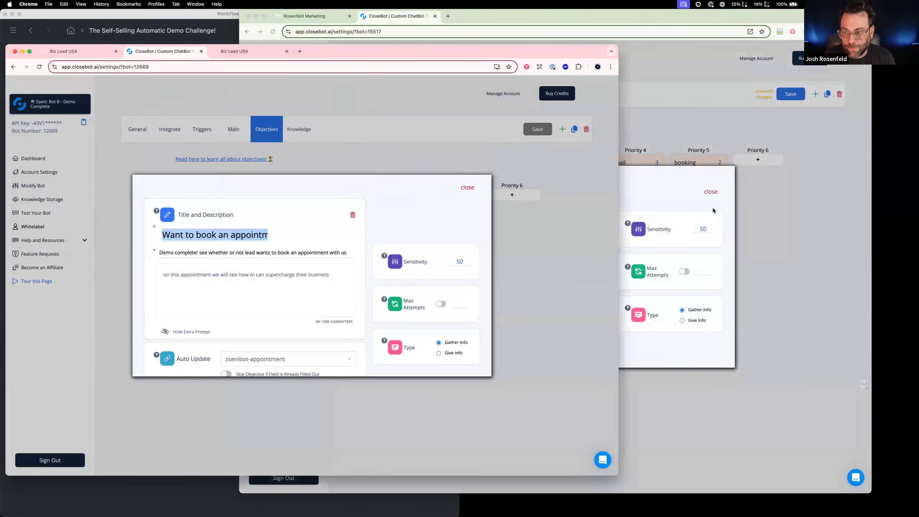
{"action": "left_click", "coordinate": [675, 354]}
{"action": "left_click", "coordinate": [551, 302]}
{"action": "type", "text": "appo"}
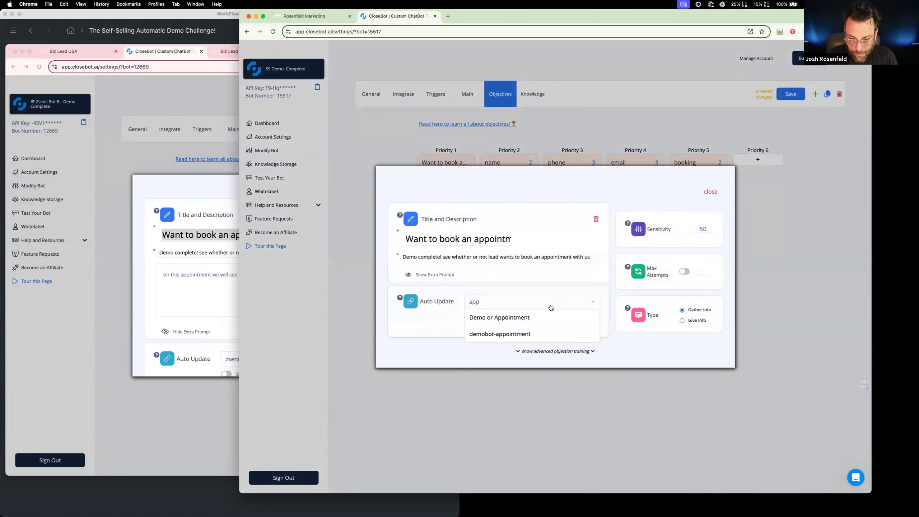
{"action": "left_click", "coordinate": [537, 334]}
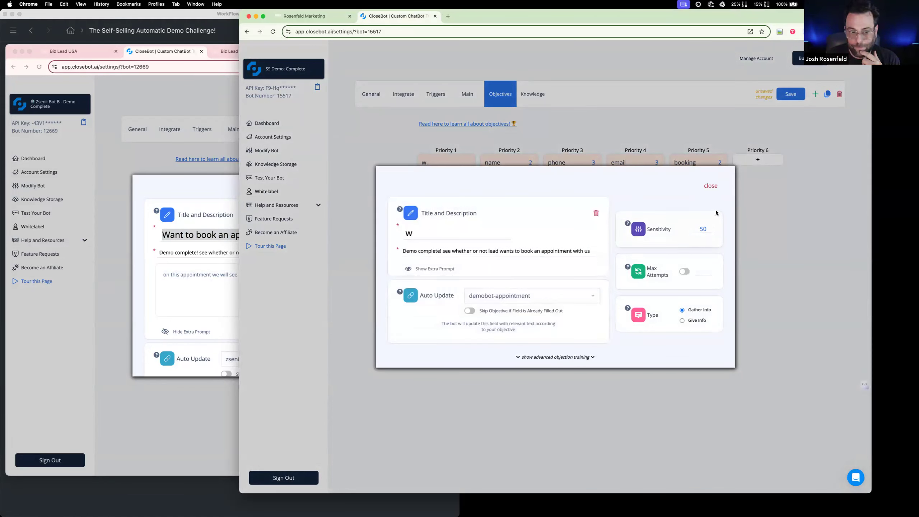
{"action": "left_click", "coordinate": [711, 186]}
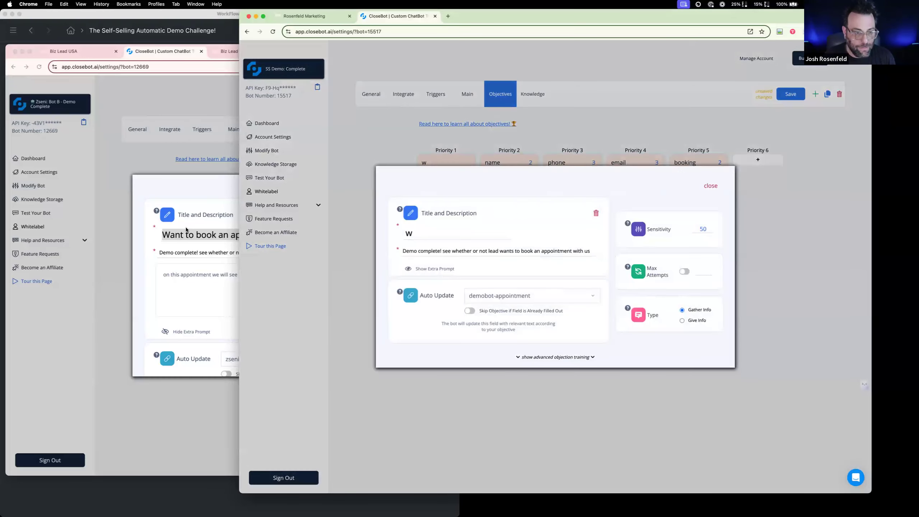
Copy the title "Want to book an appointment" from the reference objective into the Priority 1 objective and close both objectives
{"action": "triple_click", "coordinate": [190, 234]}
{"action": "left_click", "coordinate": [686, 197]}
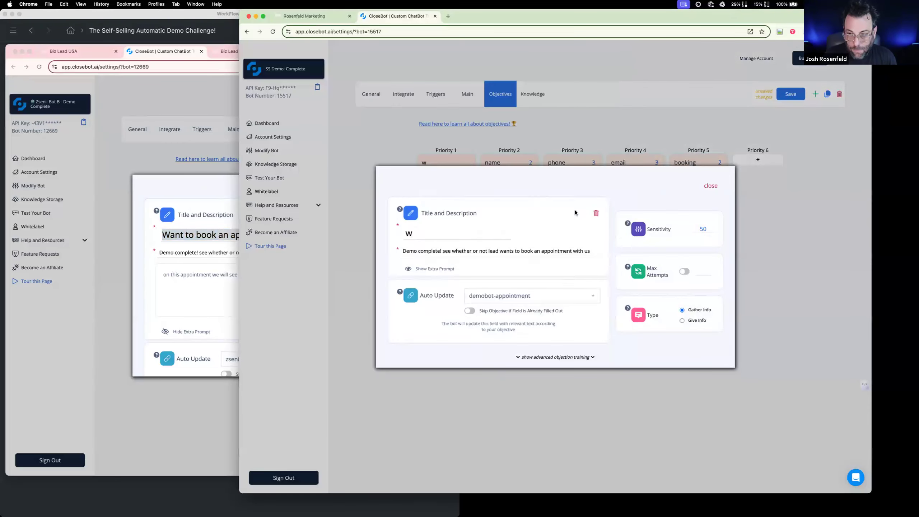
{"action": "triple_click", "coordinate": [481, 235]}
{"action": "type", "text": "Want to book an appointment"}
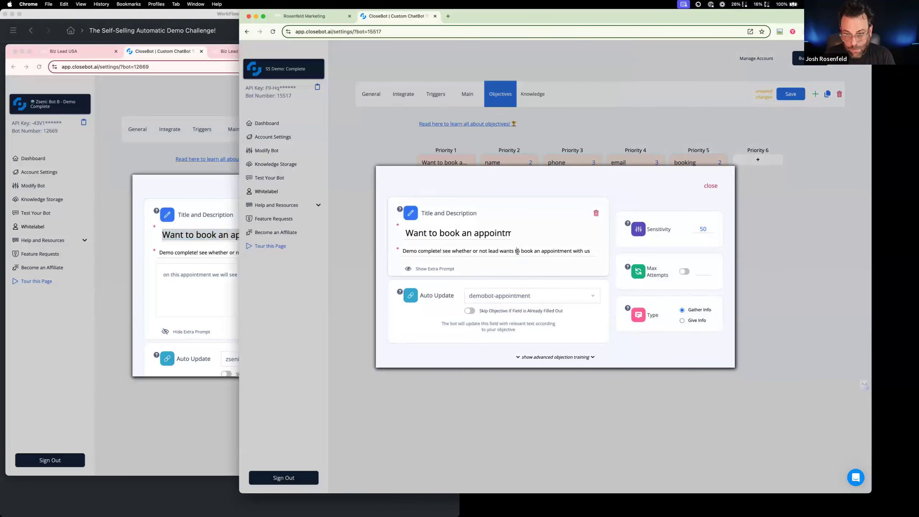
{"action": "left_click", "coordinate": [711, 186]}
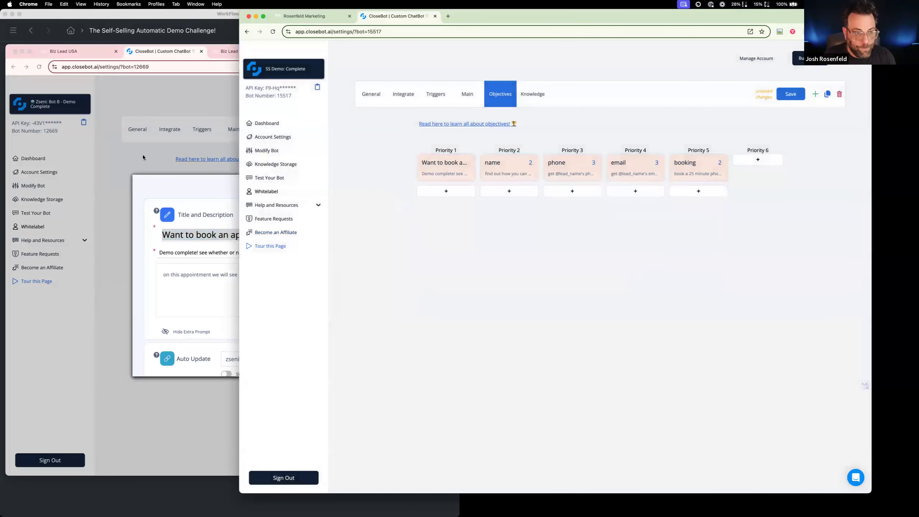
{"action": "left_click", "coordinate": [143, 155]}
{"action": "left_click", "coordinate": [669, 229]}
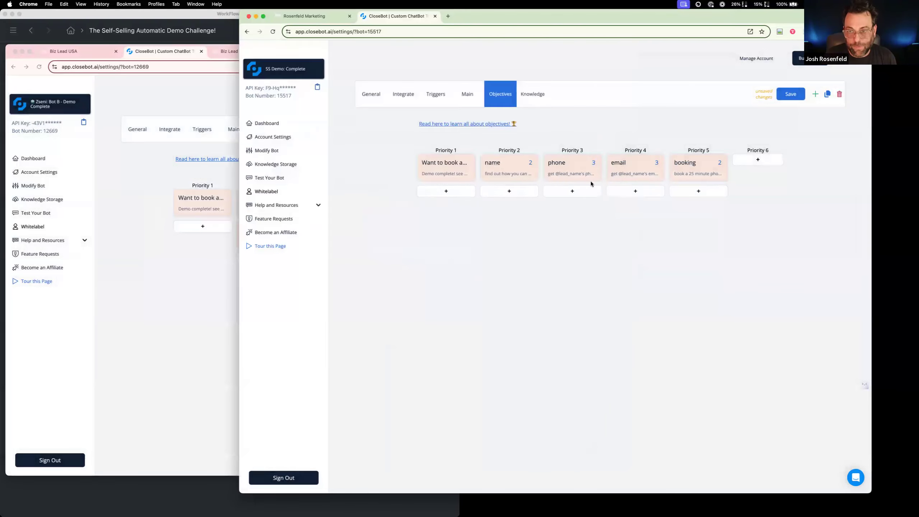
Delete the name objective and stack the phone and email objectives under Priority 2
{"action": "left_click", "coordinate": [511, 168]}
{"action": "left_click", "coordinate": [598, 223]}
{"action": "left_click_drag", "start_coordinate": [576, 172], "coordinate": [538, 172]}
{"action": "left_click_drag", "start_coordinate": [629, 168], "coordinate": [512, 170]}
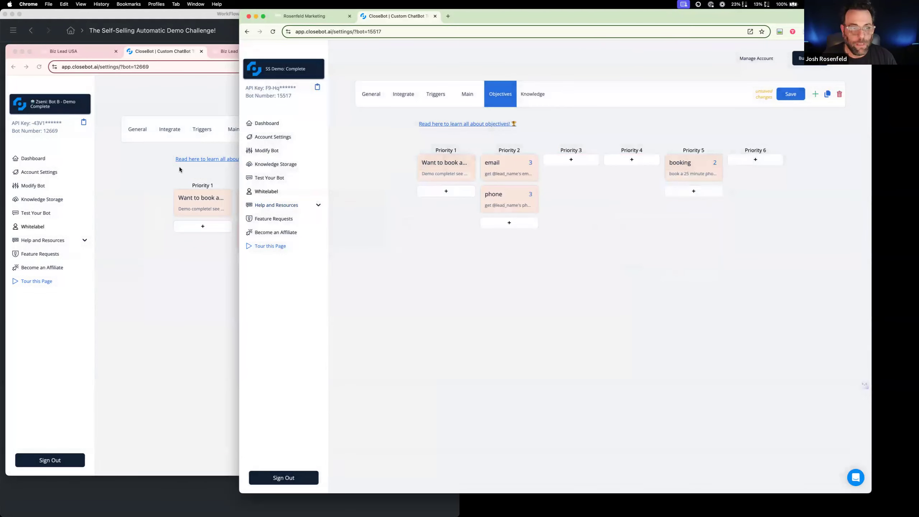
Check the reference bot's layout and move the booking objective to Priority 3
{"action": "left_click", "coordinate": [145, 180]}
{"action": "left_click", "coordinate": [688, 247]}
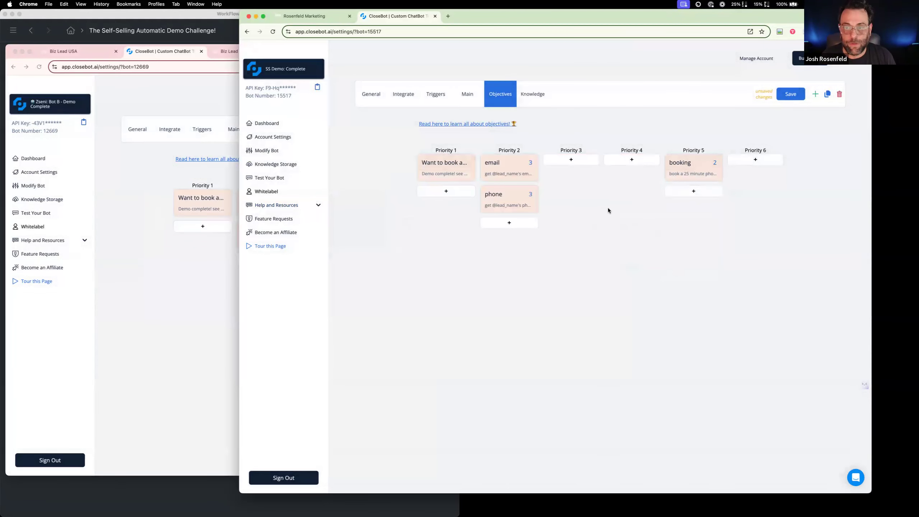
{"action": "left_click_drag", "start_coordinate": [684, 166], "coordinate": [572, 168]}
Compare with the reference booking objective and set the new booking objective's calendar to 15-Minute Discovery Call
{"action": "left_click", "coordinate": [168, 310]}
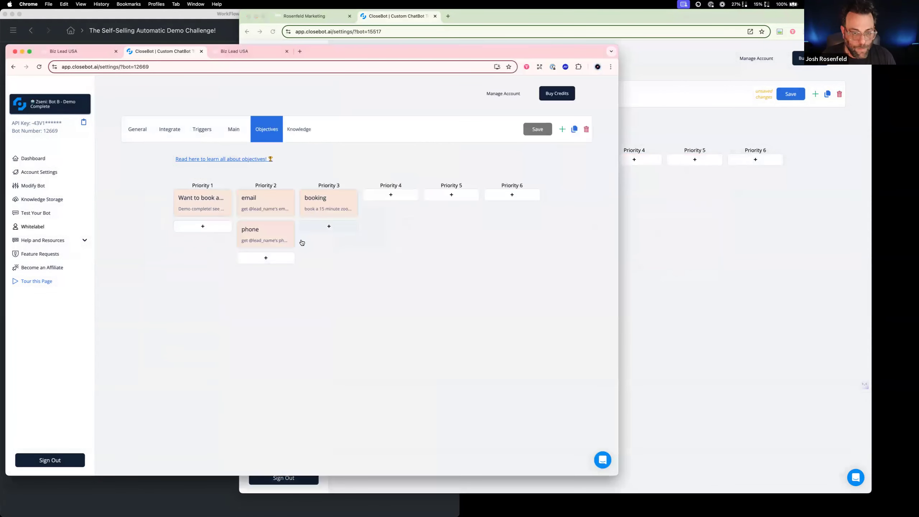
{"action": "left_click", "coordinate": [314, 202]}
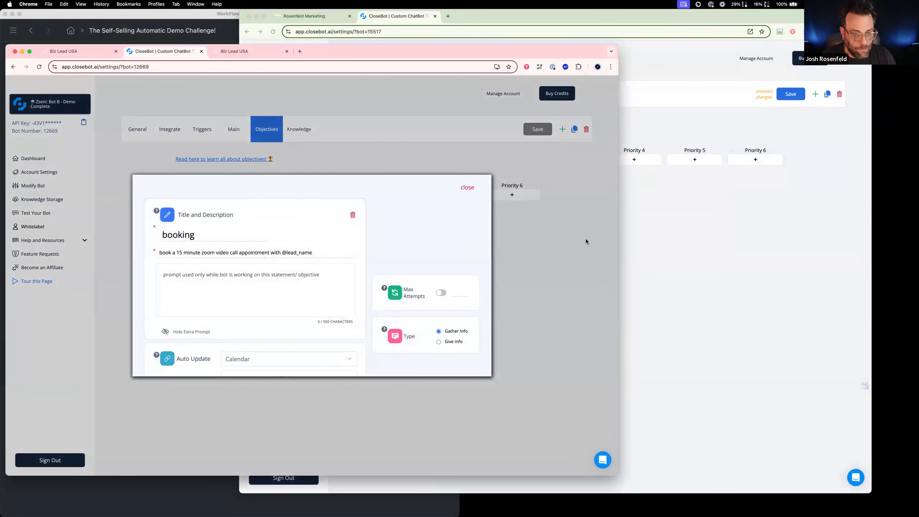
{"action": "left_click", "coordinate": [648, 232]}
{"action": "left_click", "coordinate": [568, 178]}
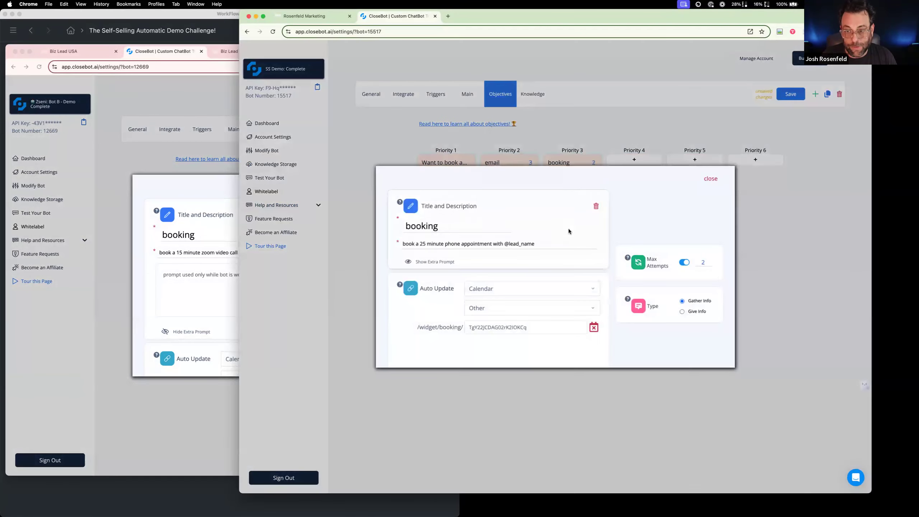
{"action": "left_click", "coordinate": [528, 307]}
{"action": "left_click", "coordinate": [531, 323]}
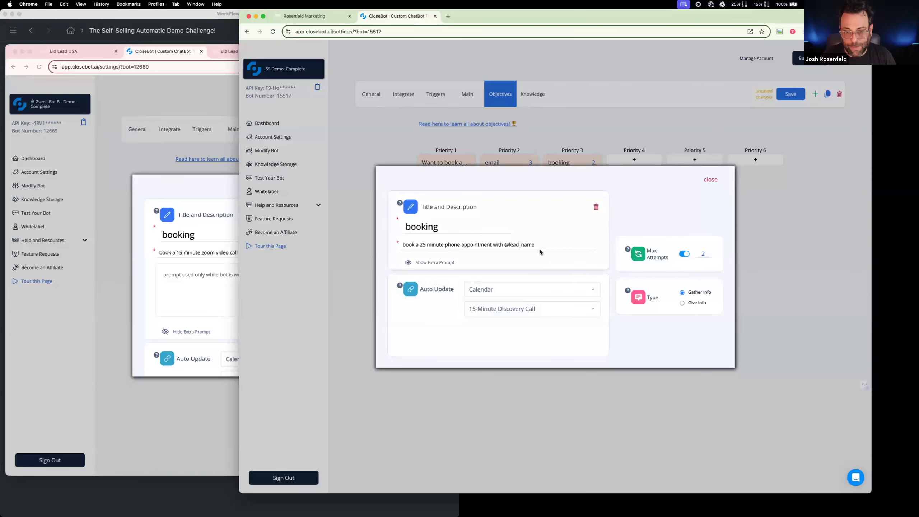
Change the booking objective's description to "book a 15 minute discovery call with the lead", close it and save the bot
{"action": "left_click_drag", "start_coordinate": [539, 247], "coordinate": [465, 252]}
{"action": "left_click", "coordinate": [420, 245]}
{"action": "key", "text": "Delete"}
{"action": "type", "text": "1"}
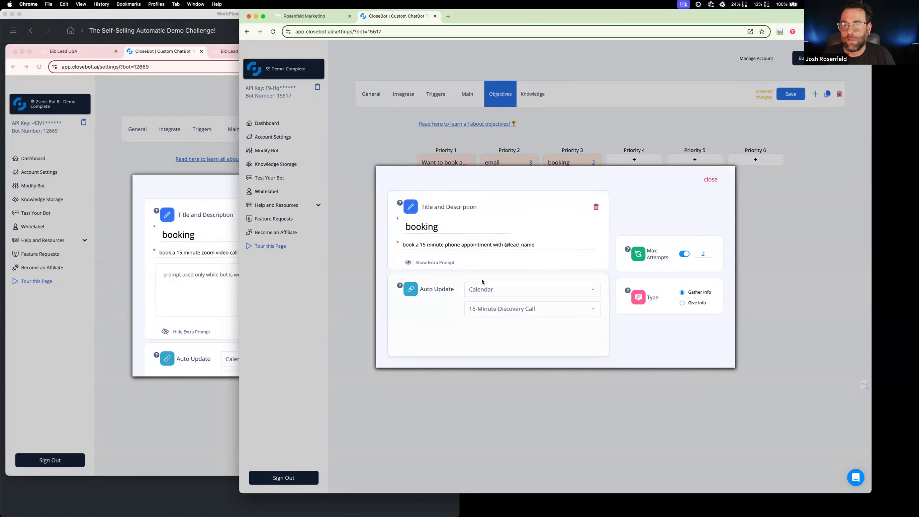
{"action": "left_click_drag", "start_coordinate": [445, 245], "coordinate": [493, 245]}
{"action": "type", "text": "discov"}
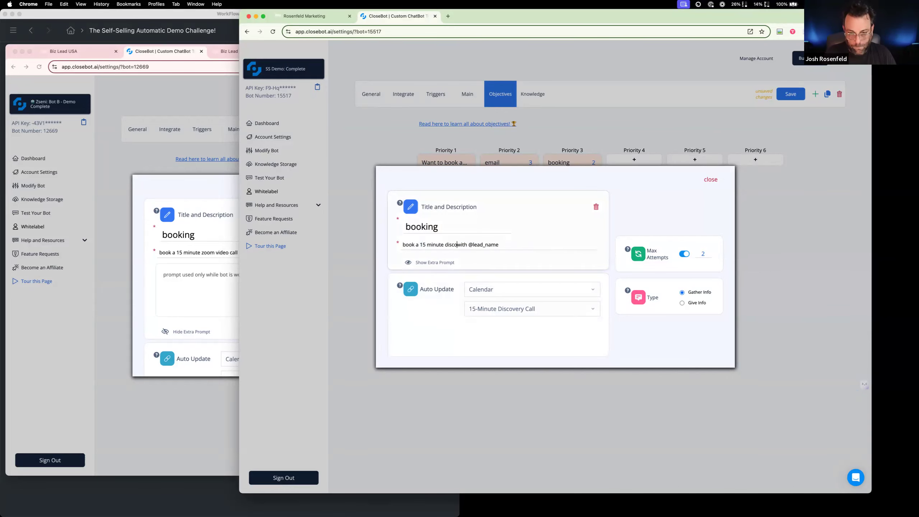
{"action": "type", "text": "ery call"}
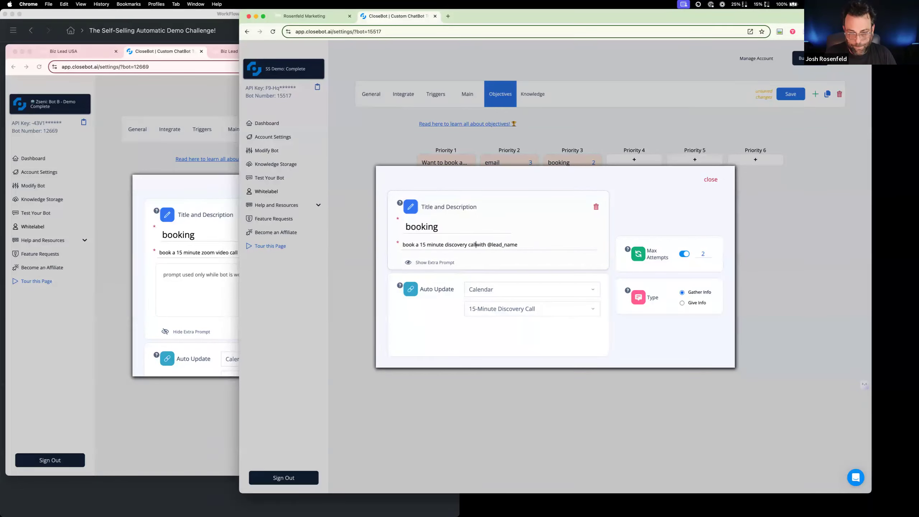
{"action": "left_click_drag", "start_coordinate": [489, 245], "coordinate": [520, 245]}
{"action": "type", "text": "the lead"}
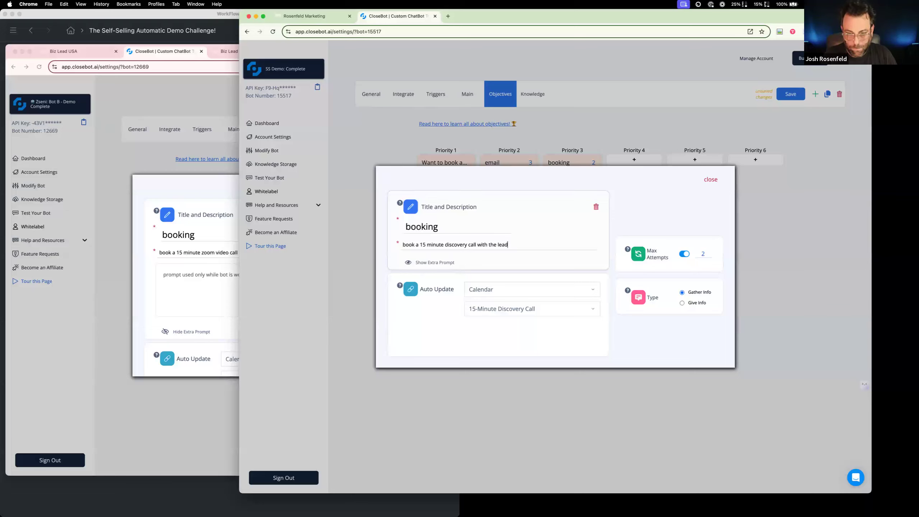
{"action": "left_click", "coordinate": [710, 180]}
{"action": "left_click", "coordinate": [789, 97]}
Switch to Rosenfeld Marketing and delete the FAKE! Demo Calendar in the calendar settings
{"action": "left_click", "coordinate": [299, 15]}
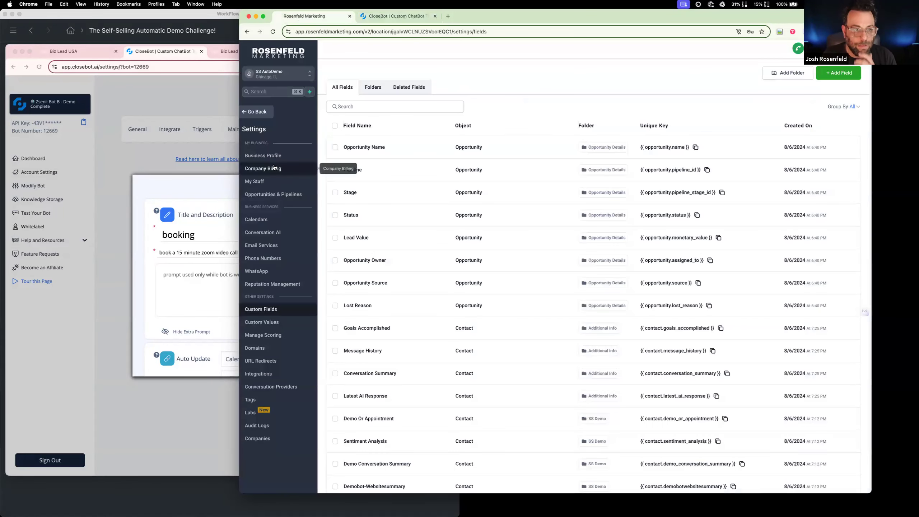
{"action": "left_click", "coordinate": [266, 114]}
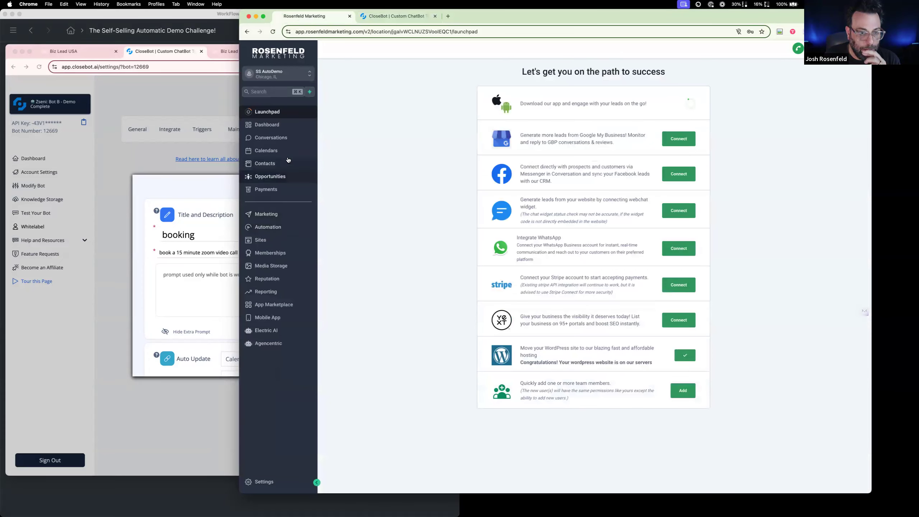
{"action": "left_click", "coordinate": [270, 150]}
{"action": "left_click", "coordinate": [481, 64]}
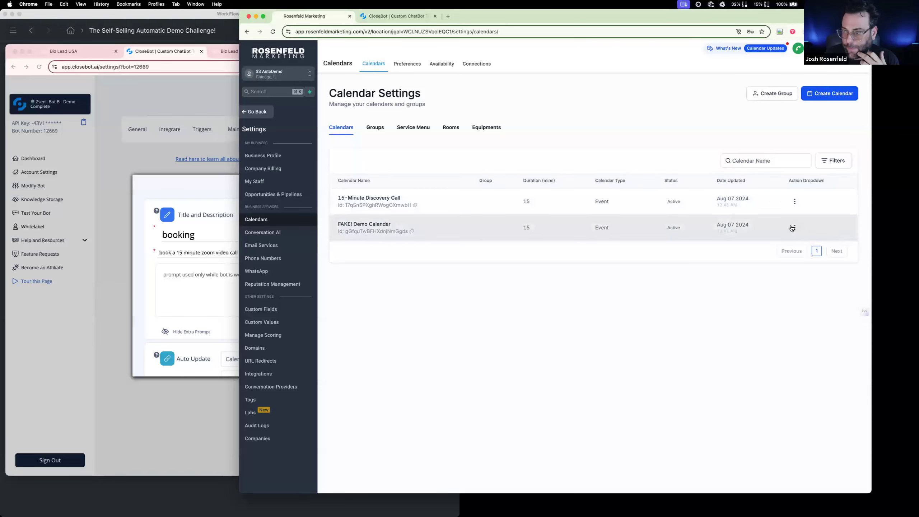
{"action": "left_click", "coordinate": [795, 227]}
{"action": "left_click", "coordinate": [791, 213]}
{"action": "left_click", "coordinate": [670, 312]}
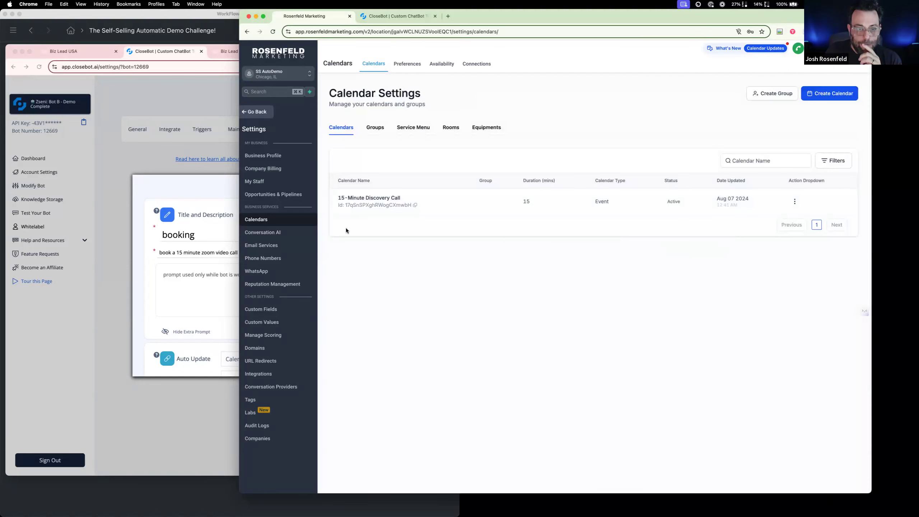
Compare the automation workflow list in Rosenfeld Marketing with the one in the ZseniAI reference account
{"action": "left_click", "coordinate": [269, 115]}
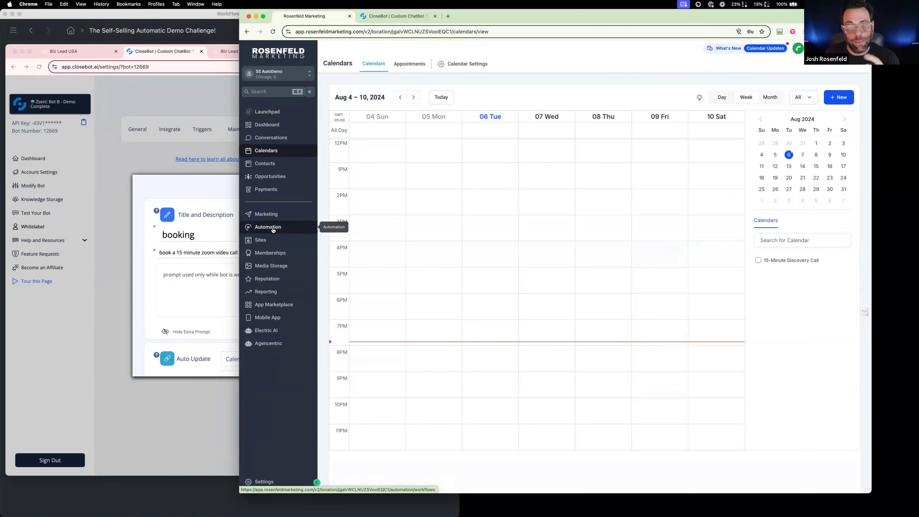
{"action": "left_click", "coordinate": [273, 230]}
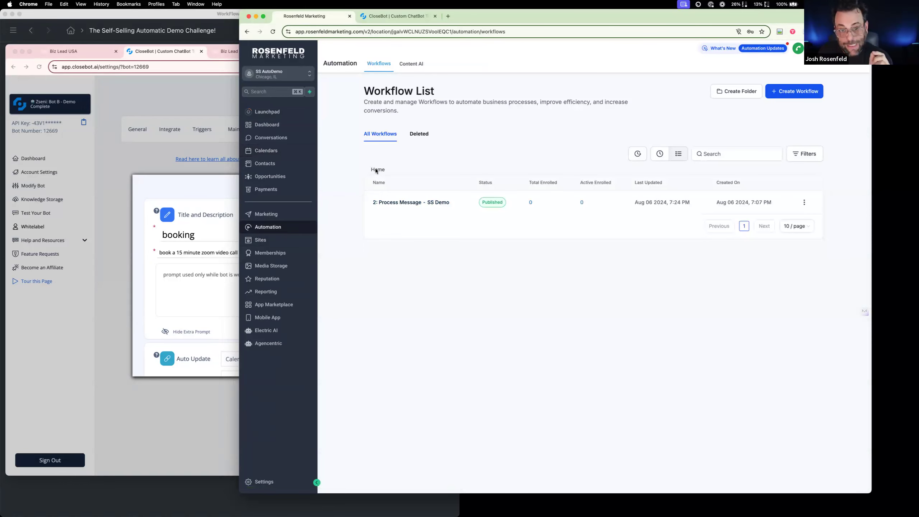
{"action": "left_click", "coordinate": [103, 164]}
{"action": "left_click", "coordinate": [63, 51]}
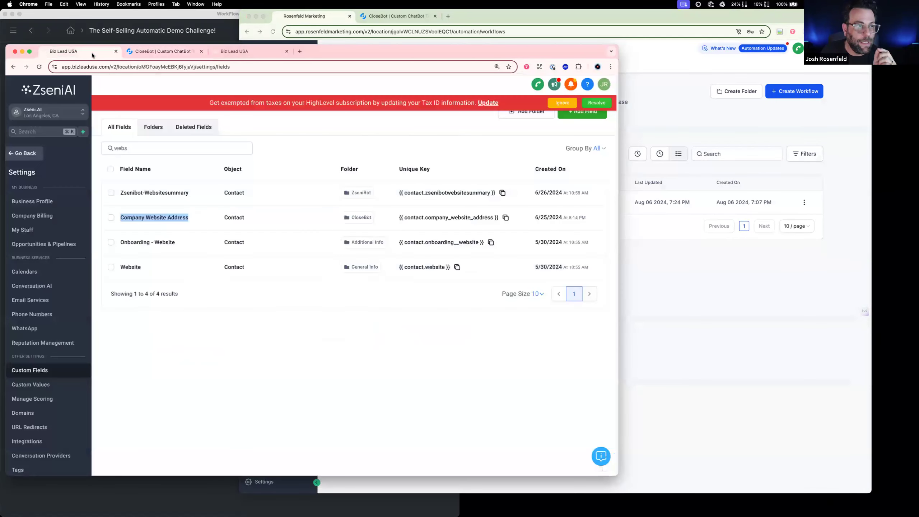
{"action": "left_click", "coordinate": [22, 153]}
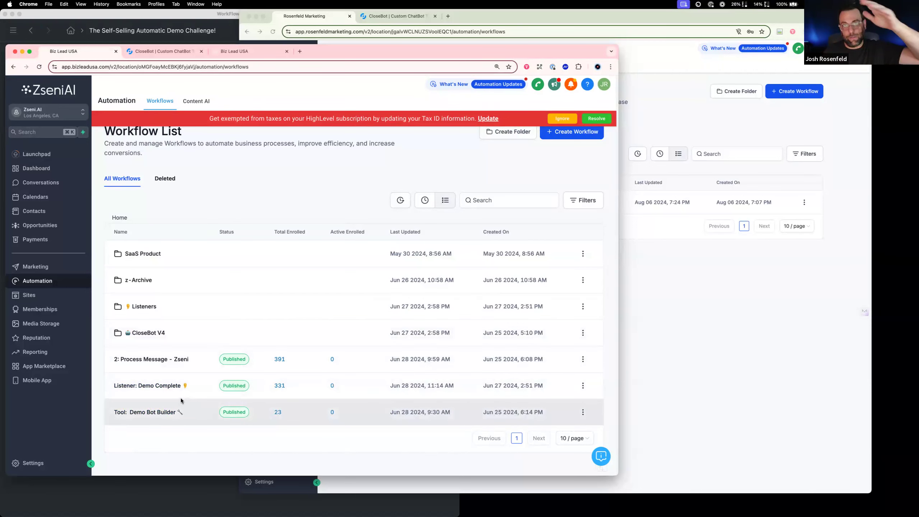
{"action": "left_click", "coordinate": [719, 336]}
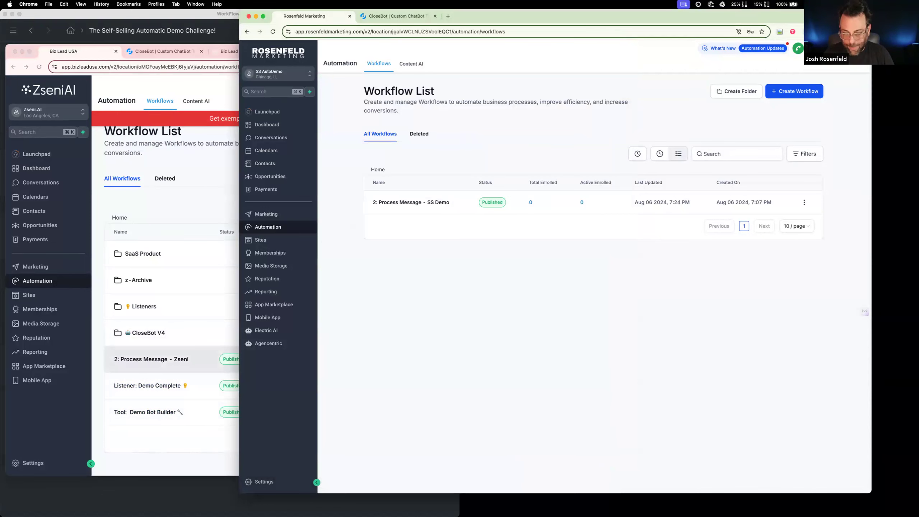
In the WorkFlowy outline, add "3 Bots" under Day 1 with a nested item "SS Demo Receptionist:"
{"action": "left_click", "coordinate": [397, 18]}
{"action": "left_click", "coordinate": [120, 25]}
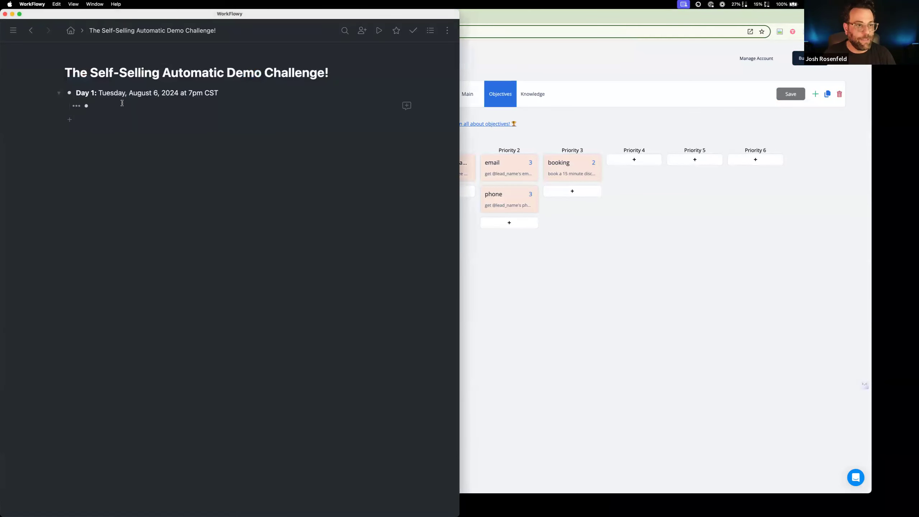
{"action": "left_click", "coordinate": [117, 105]}
{"action": "type", "text": "3 Bots"}
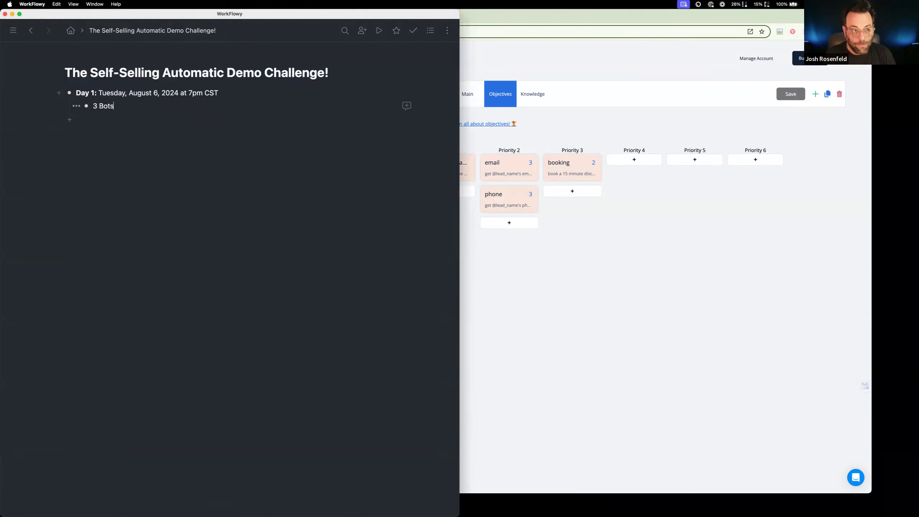
{"action": "type", "text": "Receptionist:"}
{"action": "left_click", "coordinate": [110, 119]}
{"action": "type", "text": "SS Demo "}
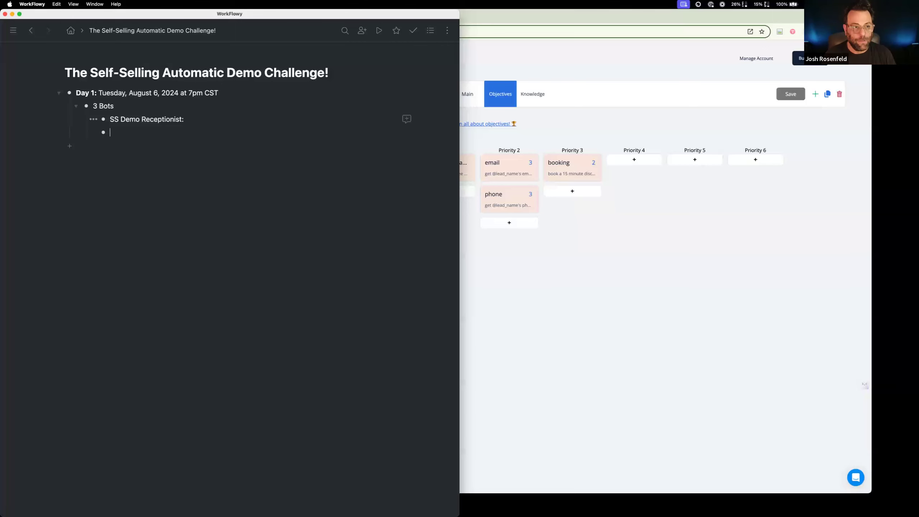
{"action": "type", "text": "SS Demo: Loop"}
Add the items "SS Demo: Loop" and "SS Demo Complete" below the receptionist bot in the outline
{"action": "key", "text": "Return"}
{"action": "type", "text": "SS De"}
{"action": "key", "text": "BackSpace"}
{"action": "key", "text": "BackSpace"}
{"action": "type", "text": "Deppo"}
{"action": "key", "text": "BackSpace"}
{"action": "key", "text": "BackSpace"}
{"action": "key", "text": "BackSpace"}
{"action": "type", "text": "mo Complete"}
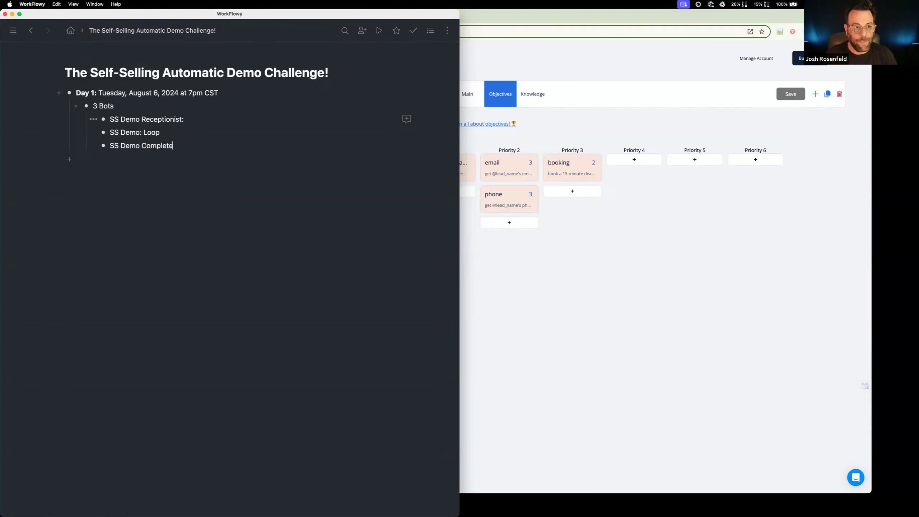
Remove the colon after SS Demo Receptionist and add an empty nested bullet beneath it
{"action": "left_click", "coordinate": [207, 119]}
{"action": "key", "text": "BackSpace"}
{"action": "key", "text": "Return"}
{"action": "key", "text": "Tab"}
Return to CloseBot, open the Main settings of SS Demo: Receptionist and shift the browser window aside to uncover the outline
{"action": "left_click", "coordinate": [546, 240]}
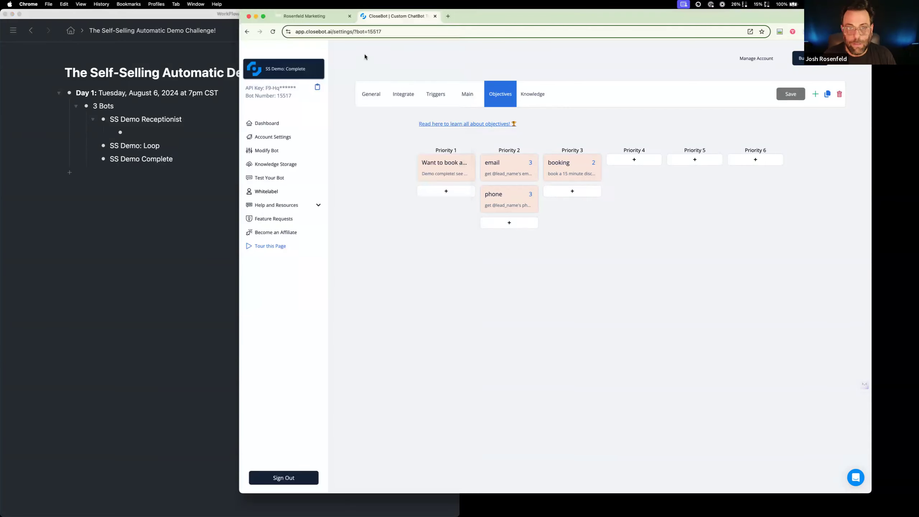
{"action": "left_click", "coordinate": [319, 66]}
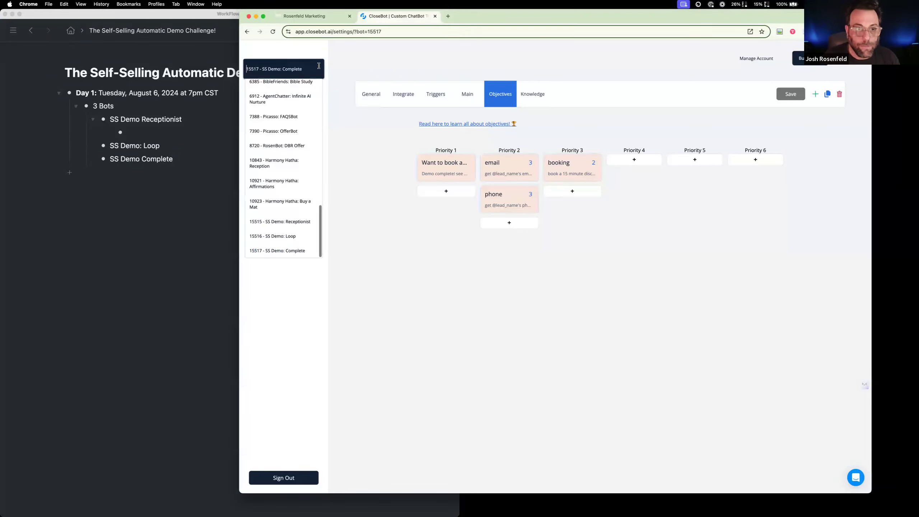
{"action": "left_click", "coordinate": [298, 221]}
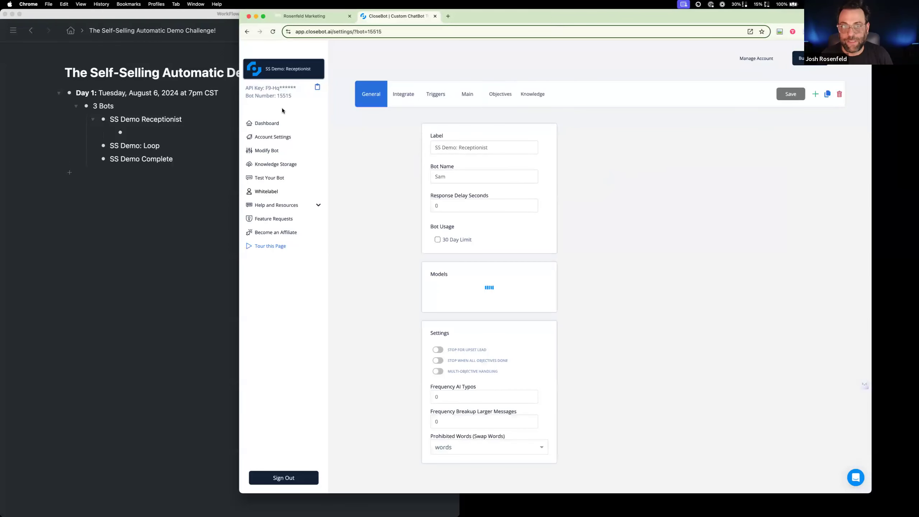
{"action": "left_click_drag", "start_coordinate": [539, 16], "coordinate": [575, 17]}
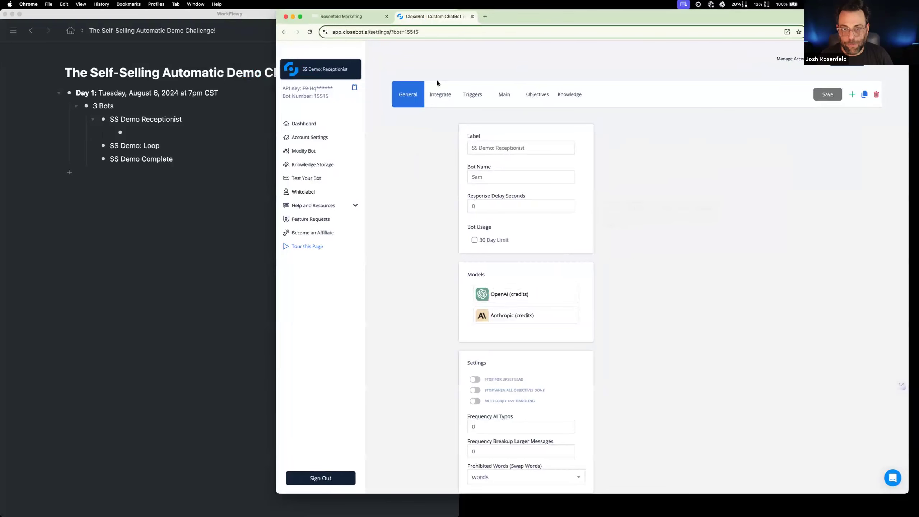
{"action": "left_click", "coordinate": [498, 99]}
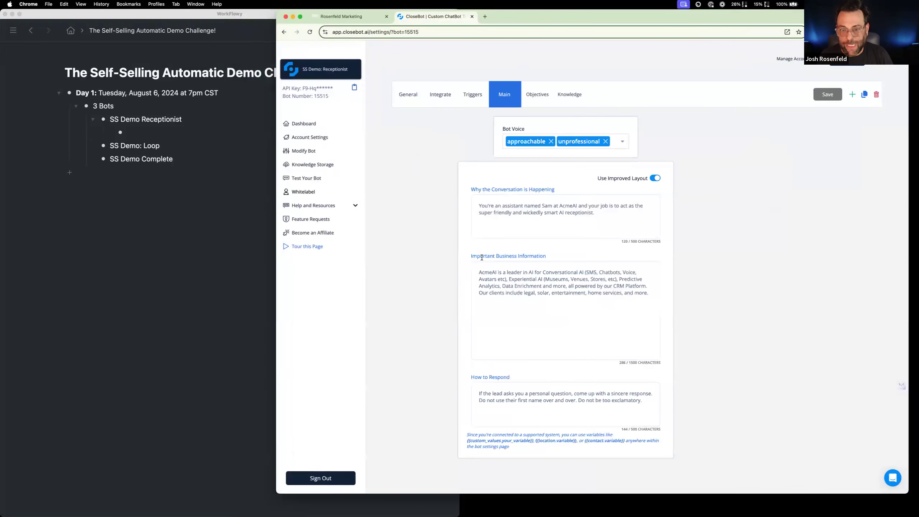
Capture screenshots of the receptionist bot's Main settings area and narrow the browser window
{"action": "key", "text": "super+shift+4"}
{"action": "left_click_drag", "start_coordinate": [389, 75], "coordinate": [704, 472]}
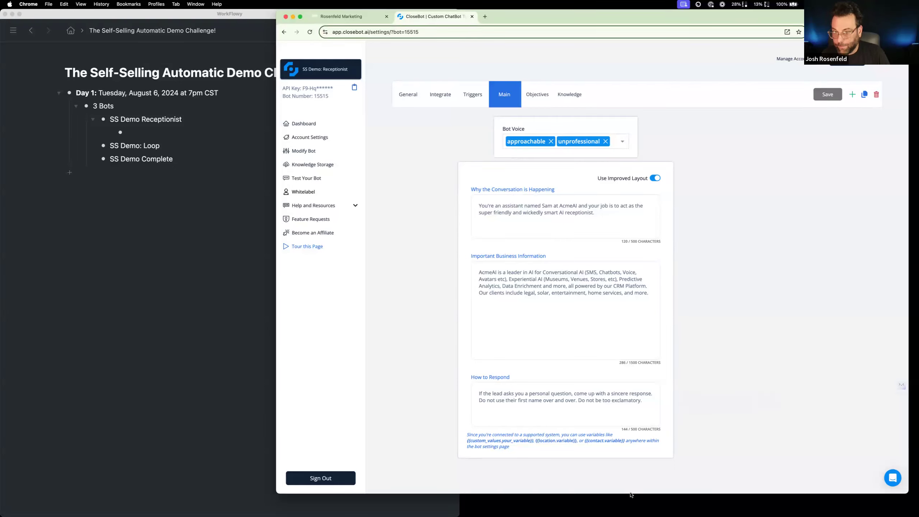
{"action": "key", "text": "super+shift+4"}
{"action": "left_click_drag", "start_coordinate": [377, 52], "coordinate": [718, 478]}
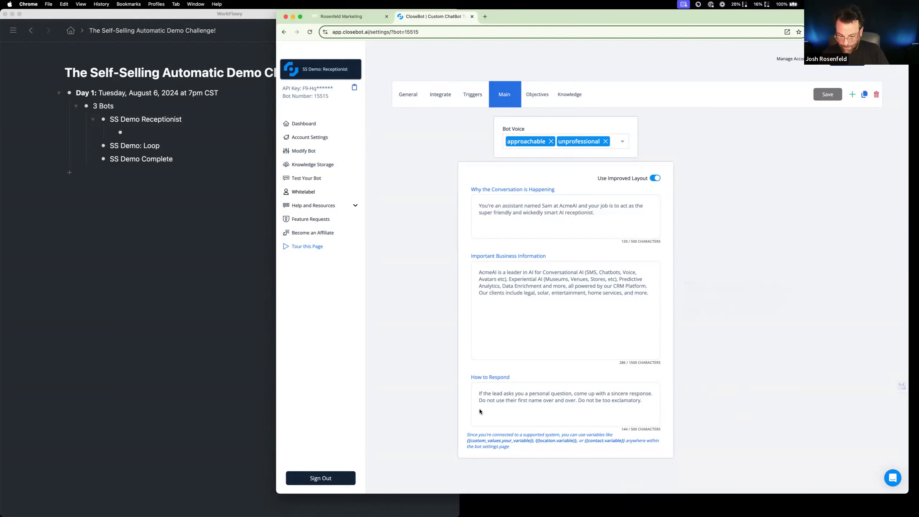
{"action": "left_click_drag", "start_coordinate": [909, 297], "coordinate": [790, 296]}
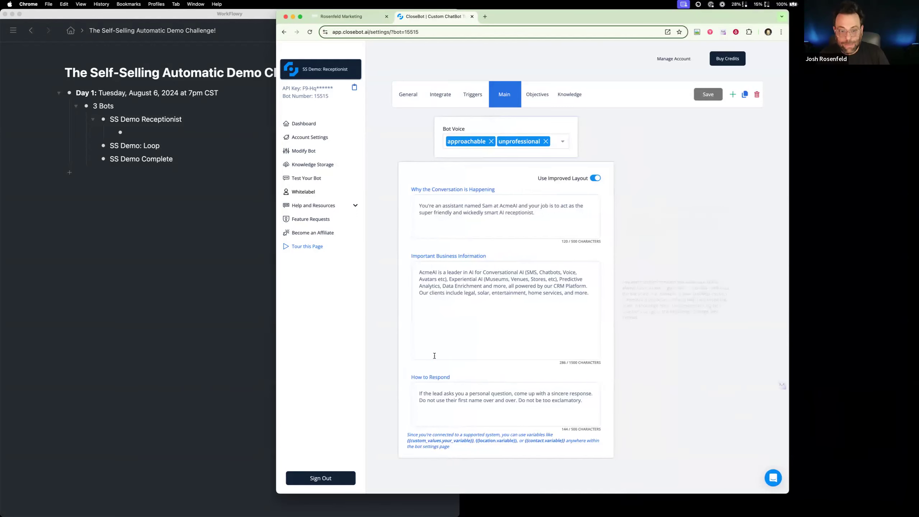
Capture a screen region covering the receptionist bot's voice setting and its prompt fields
{"action": "left_click_drag", "start_coordinate": [387, 49], "coordinate": [487, 147]}
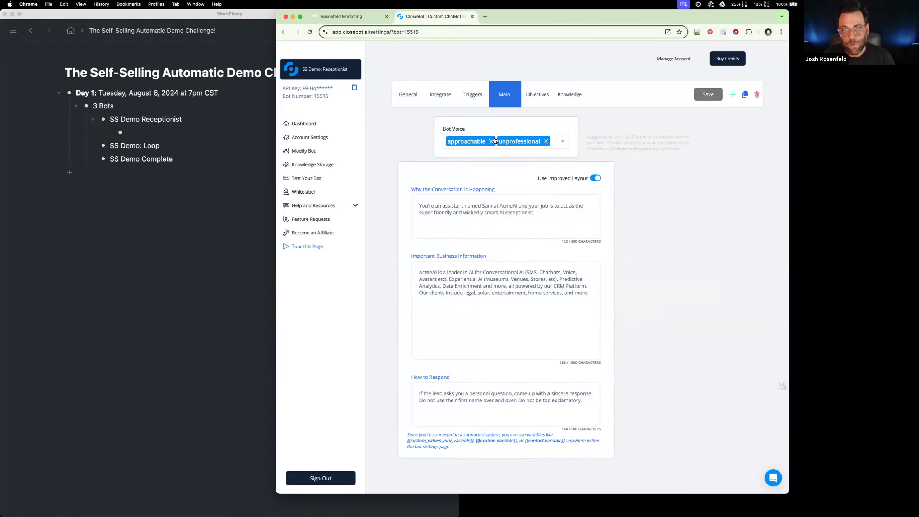
{"action": "key", "text": "super+shift+4"}
{"action": "left_click_drag", "start_coordinate": [388, 74], "coordinate": [649, 424]}
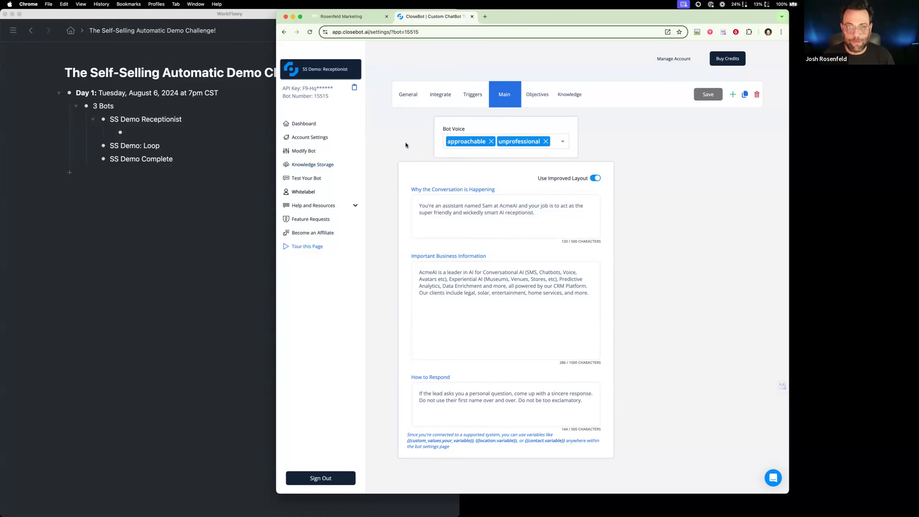
Copy the receptionist bot's Why the Conversation is Happening text and name the empty bullet under SS Demo Receptionist "Main" in the outline
{"action": "left_click", "coordinate": [536, 100]}
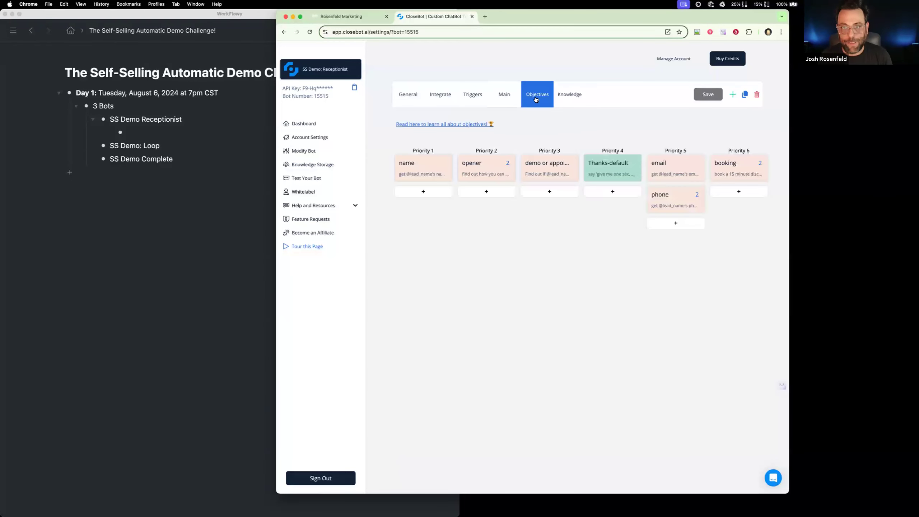
{"action": "left_click", "coordinate": [501, 96]}
{"action": "left_click_drag", "start_coordinate": [573, 222], "coordinate": [401, 197]}
{"action": "key", "text": "super+c"}
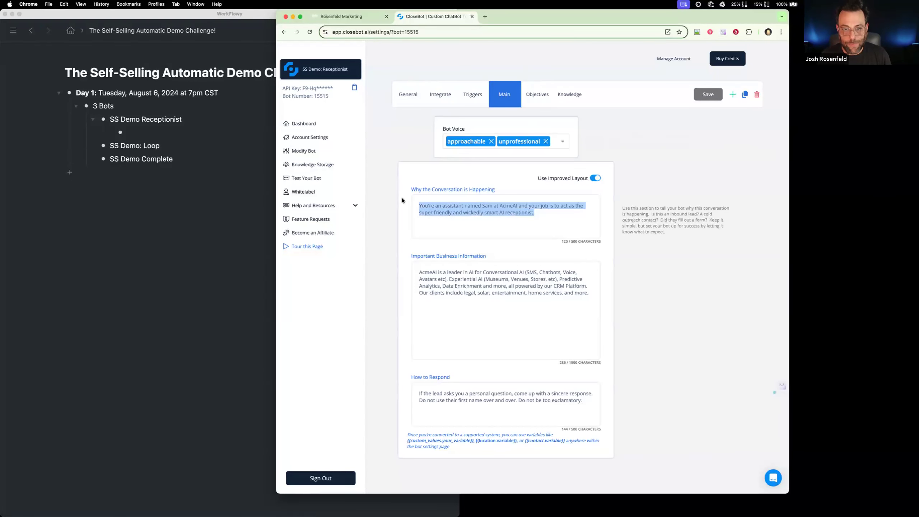
{"action": "left_click", "coordinate": [166, 138]}
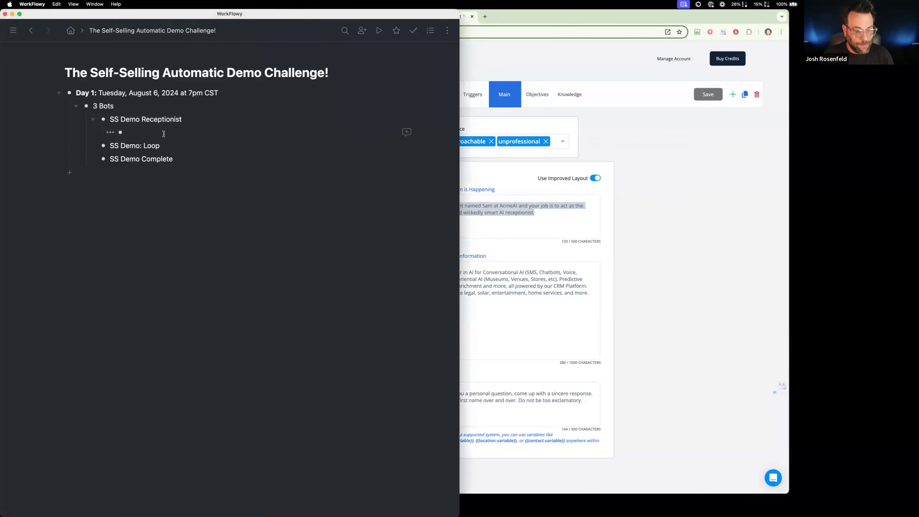
{"action": "type", "text": "Main"}
{"action": "key", "text": "Return"}
Nest a "Why:" item under Main and paste the copied conversation reason after the label
{"action": "key", "text": "Tab"}
{"action": "type", "text": "WHy"}
{"action": "key", "text": "BackSpace"}
{"action": "key", "text": "BackSpace"}
{"action": "type", "text": "hy:"}
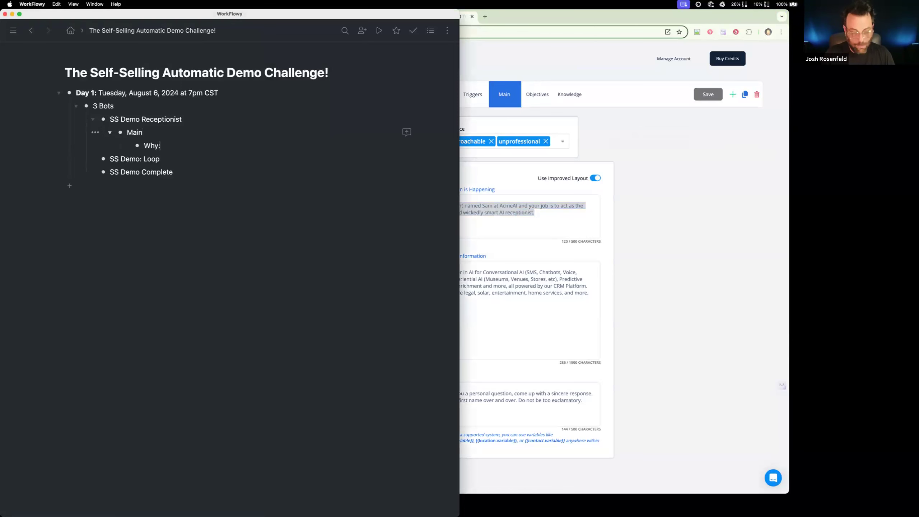
{"action": "key", "text": "super+v"}
Check the name of the business information field in CloseBot and add a "Biz Info:" item below the Why item
{"action": "key", "text": "super+Tab"}
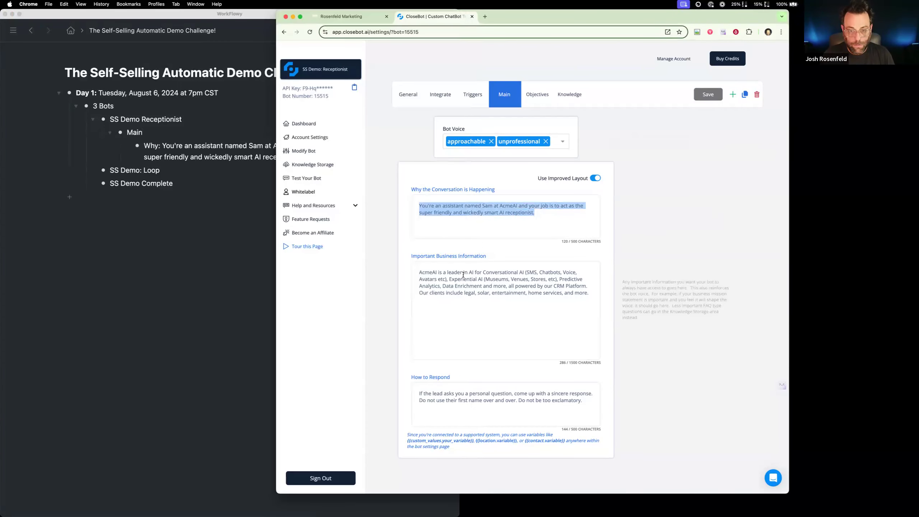
{"action": "left_click_drag", "start_coordinate": [488, 258], "coordinate": [410, 256]}
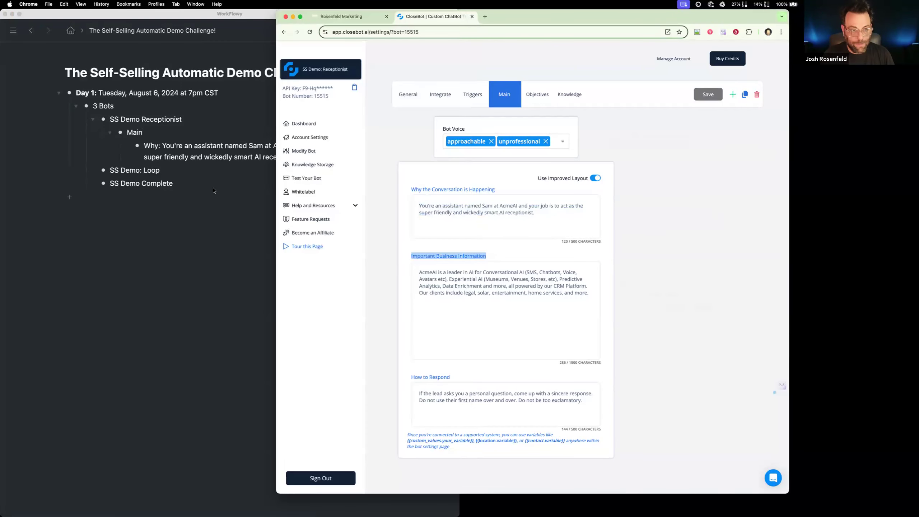
{"action": "left_click", "coordinate": [193, 171]}
{"action": "left_click", "coordinate": [315, 155]}
{"action": "key", "text": "shift+Return"}
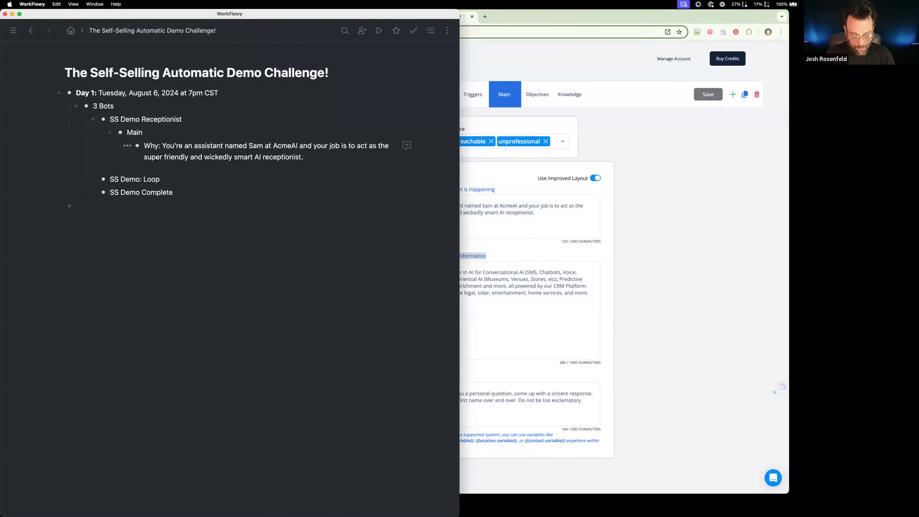
{"action": "key", "text": "Return"}
{"action": "type", "text": "Biz Info:"}
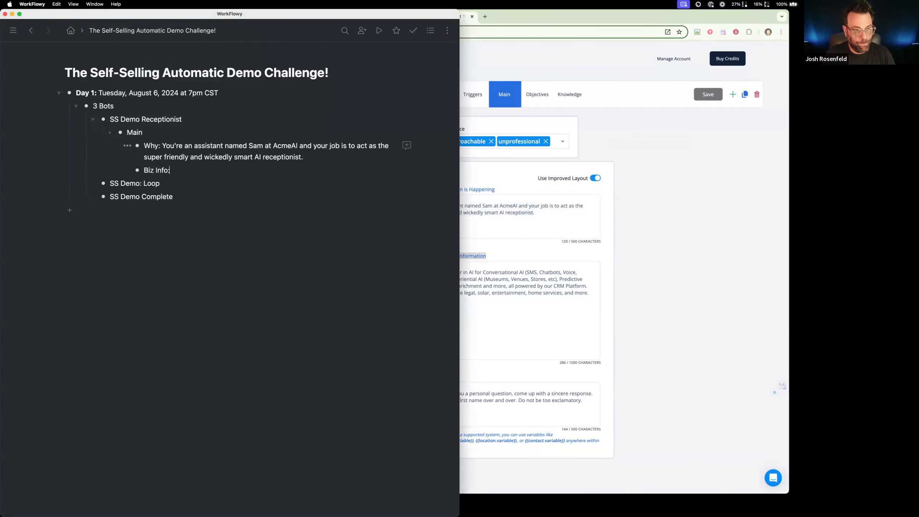
Copy the receptionist bot's Important Business Information text into the outline after the Biz Info label
{"action": "left_click", "coordinate": [577, 289]}
{"action": "left_click_drag", "start_coordinate": [591, 294], "coordinate": [410, 264]}
{"action": "key", "text": "super+c"}
{"action": "left_click", "coordinate": [219, 172]}
{"action": "key", "text": "super+v"}
Bold the Why and Biz Info labels and rename the Main item to "Main Prompt"
{"action": "left_click_drag", "start_coordinate": [173, 171], "coordinate": [144, 146]}
{"action": "left_click", "coordinate": [165, 151]}
{"action": "left_click", "coordinate": [153, 137]}
{"action": "type", "text": "Prompt"}
Copy the receptionist bot's How to Respond text and add a "How to Respond:" item below Biz Info
{"action": "left_click", "coordinate": [552, 332]}
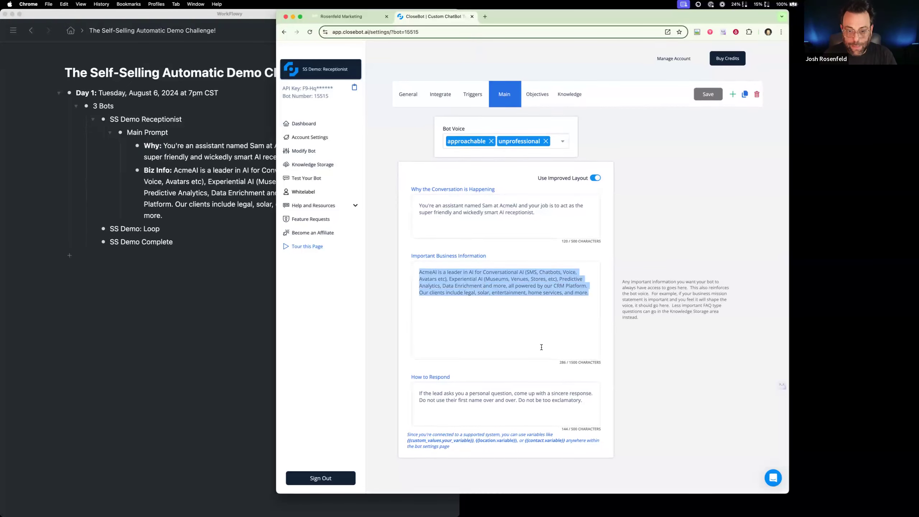
{"action": "left_click_drag", "start_coordinate": [585, 400], "coordinate": [393, 387]}
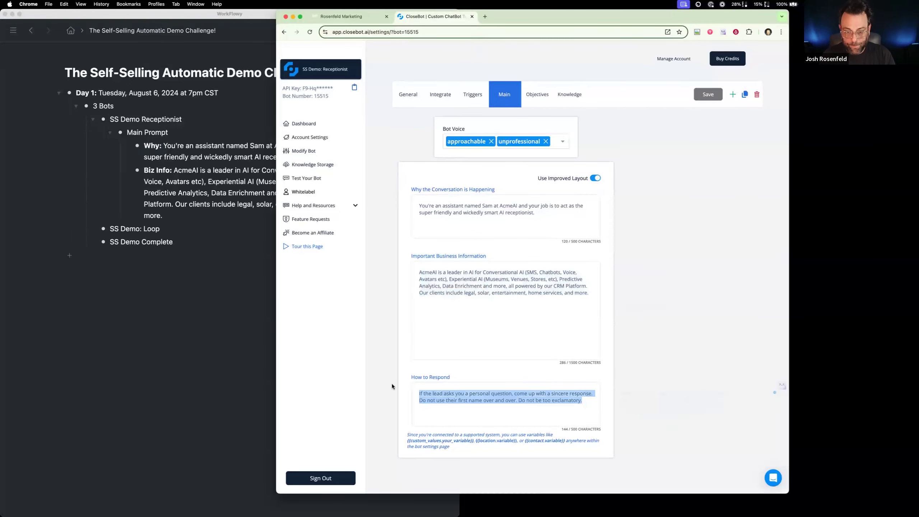
{"action": "left_click", "coordinate": [269, 310]}
{"action": "left_click", "coordinate": [163, 216]}
{"action": "key", "text": "Return"}
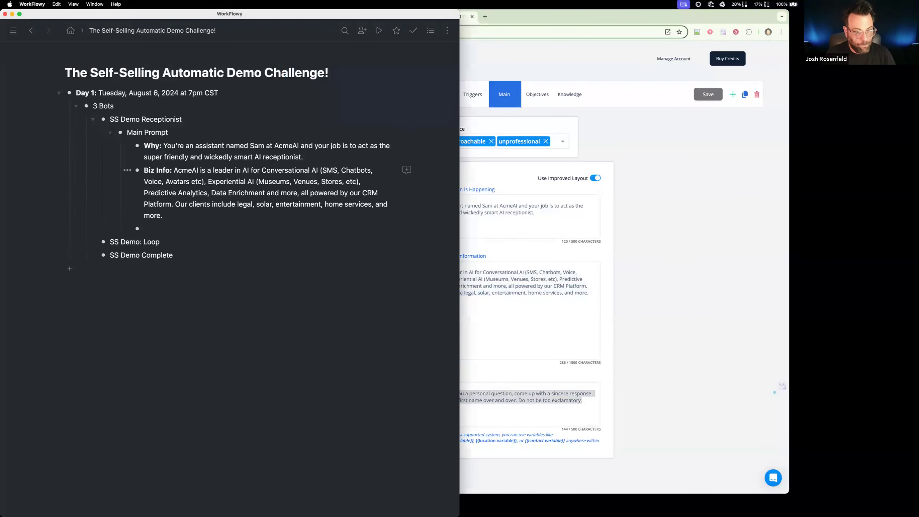
{"action": "type", "text": "How to Re"}
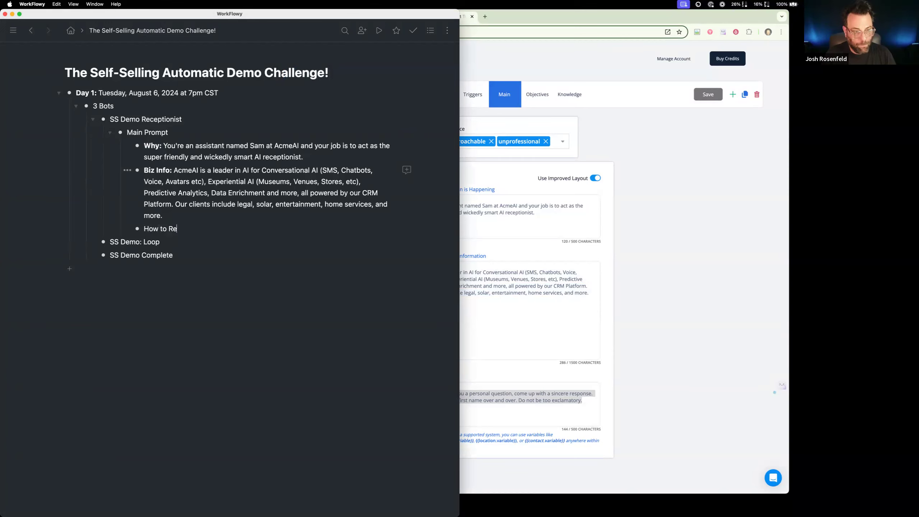
{"action": "type", "text": "spomd"}
{"action": "key", "text": "BackSpace"}
{"action": "key", "text": "BackSpace"}
{"action": "type", "text": "nd:"}
Paste the copied response instructions after the How to Respond label and bold the label
{"action": "key", "text": "super+v"}
{"action": "left_click_drag", "start_coordinate": [199, 229], "coordinate": [143, 229]}
{"action": "key", "text": "super+b"}
{"action": "left_click", "coordinate": [191, 253]}
{"action": "left_click_drag", "start_coordinate": [192, 253], "coordinate": [145, 152]}
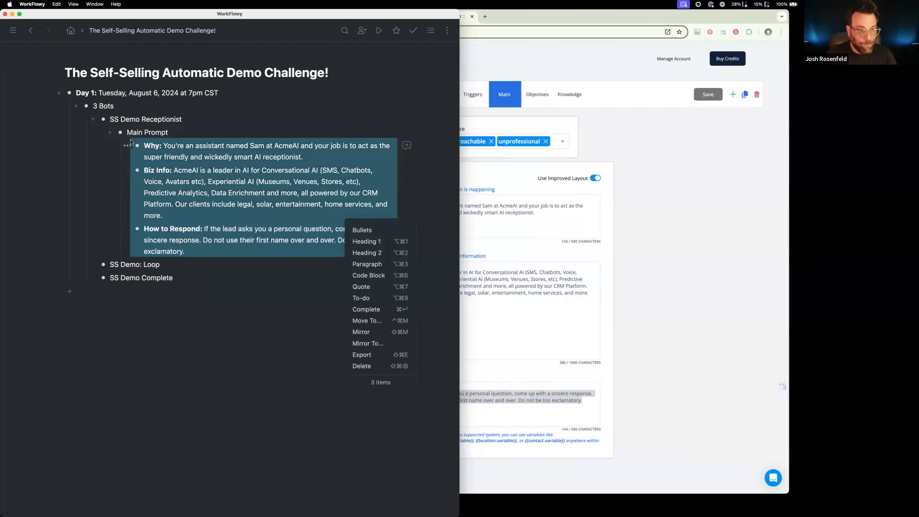
{"action": "left_click", "coordinate": [121, 134]}
{"action": "left_click", "coordinate": [120, 133]}
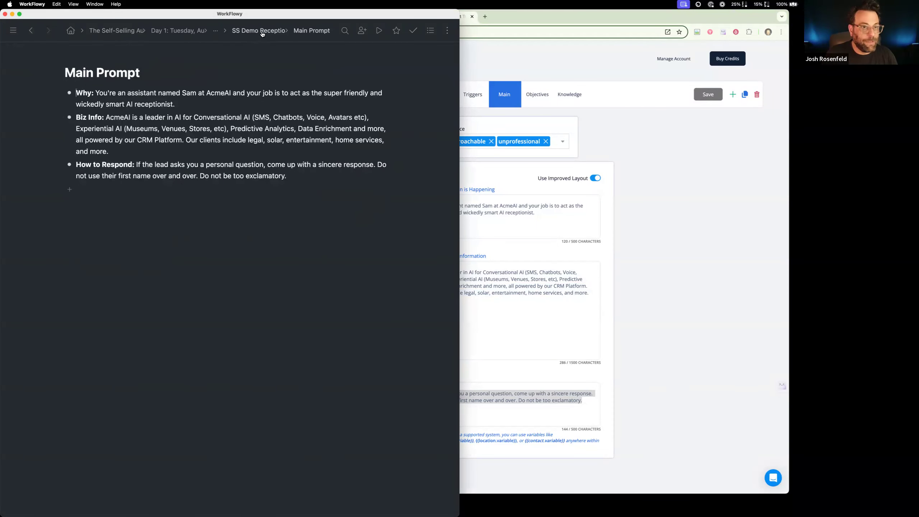
{"action": "left_click", "coordinate": [264, 31]}
{"action": "left_click", "coordinate": [119, 30]}
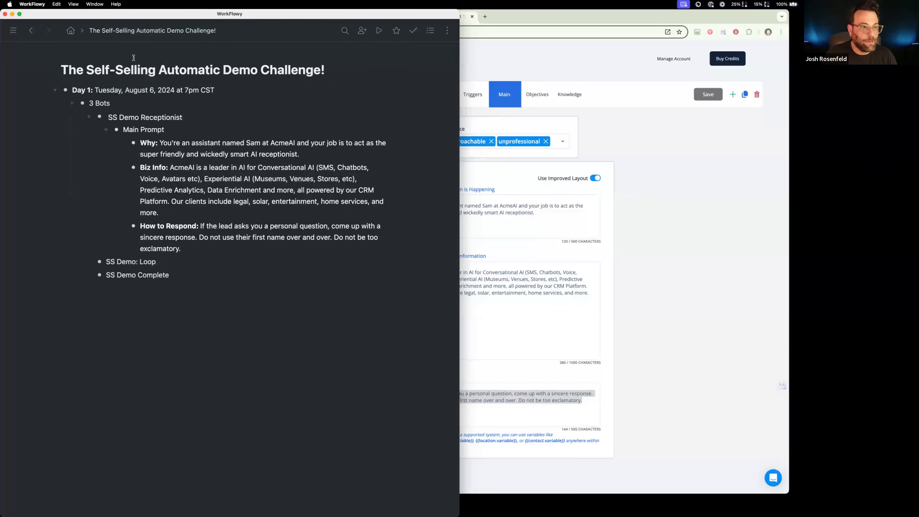
Duplicate the collapsed Main Prompt item under SS Demo: Loop and SS Demo Complete, and remove the #copy tag from the Loop duplicate
{"action": "left_click_drag", "start_coordinate": [121, 132], "coordinate": [122, 186]}
{"action": "left_click", "coordinate": [93, 145]}
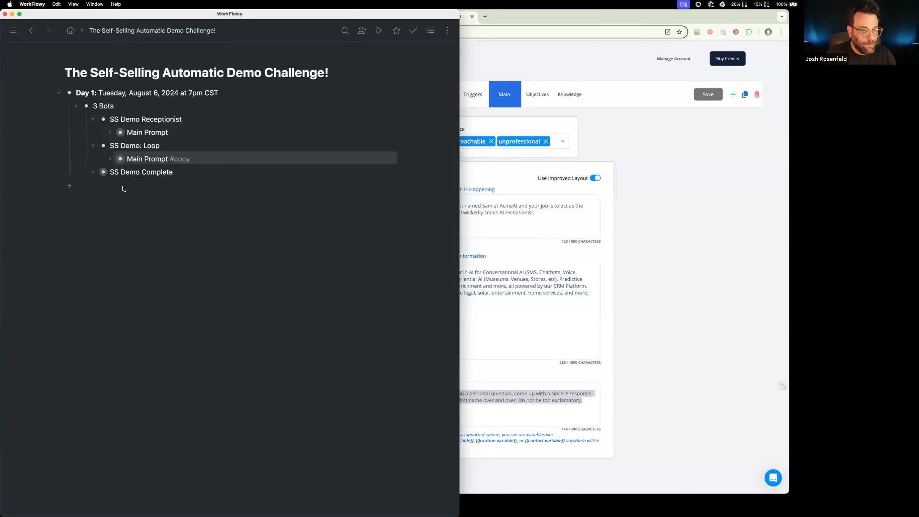
{"action": "left_click", "coordinate": [92, 173]}
{"action": "left_click_drag", "start_coordinate": [190, 160], "coordinate": [170, 162]}
{"action": "key", "text": "BackSpace"}
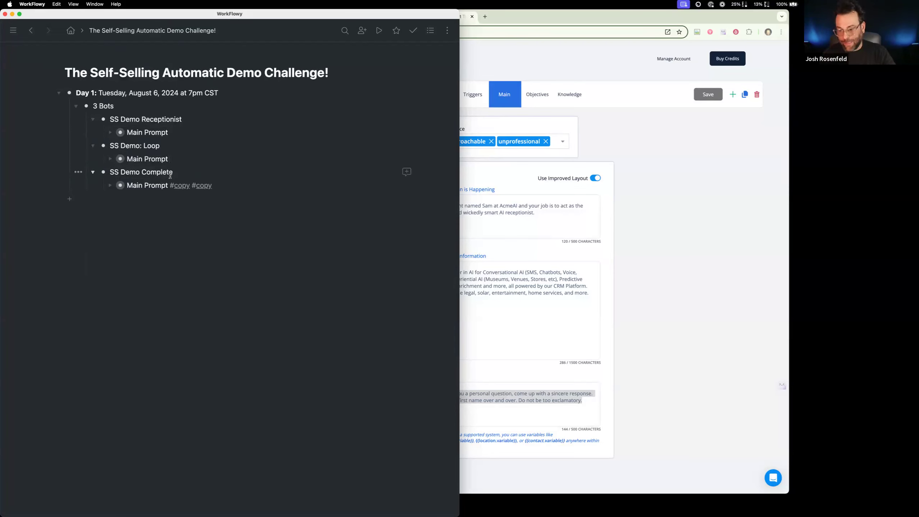
Expand the Loop bot's Main Prompt in the outline and open the Main settings of SS Demo: Loop in CloseBot
{"action": "left_click", "coordinate": [110, 159]}
{"action": "left_click", "coordinate": [617, 201]}
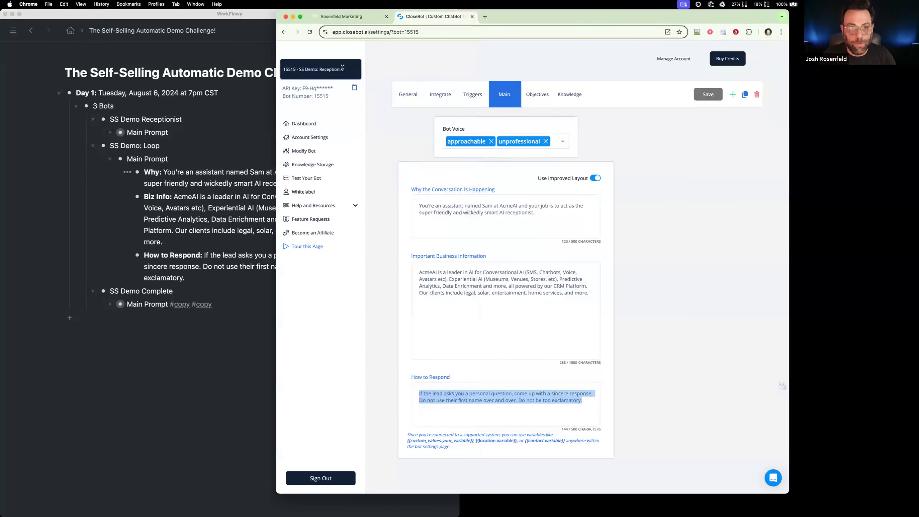
{"action": "left_click", "coordinate": [321, 70]}
{"action": "left_click", "coordinate": [351, 237]}
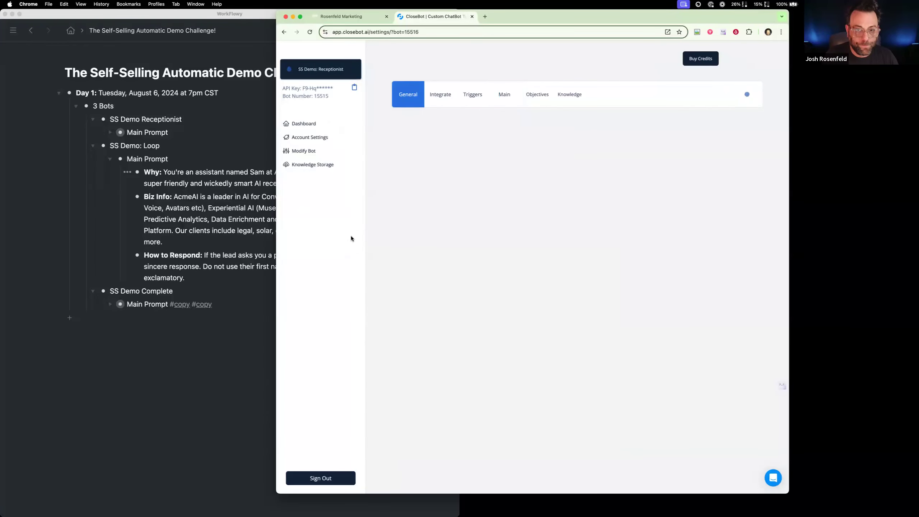
{"action": "left_click", "coordinate": [503, 99]}
Replace the Loop item's Why text with the Loop bot's conversation reason and capitalize its first letter
{"action": "left_click_drag", "start_coordinate": [494, 231], "coordinate": [376, 189]}
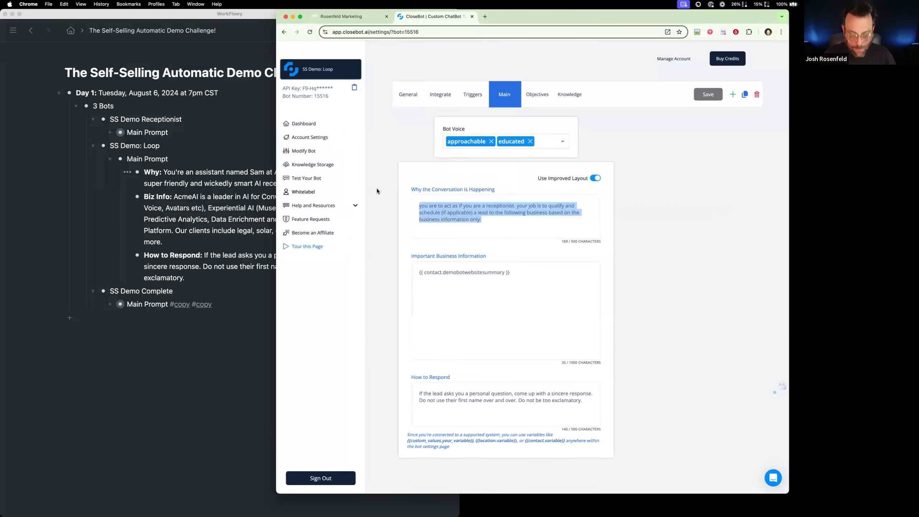
{"action": "left_click", "coordinate": [164, 169]}
{"action": "key", "text": "super+shift+Down"}
{"action": "key", "text": "super+v"}
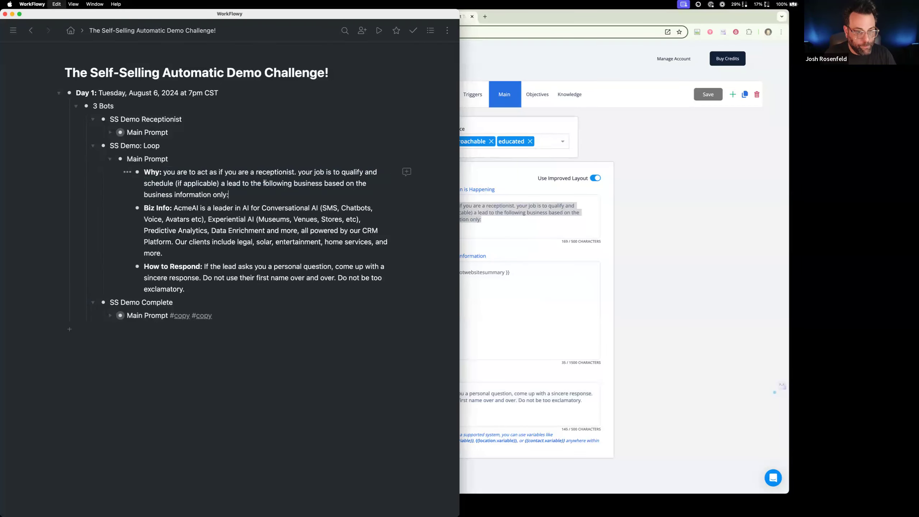
{"action": "left_click_drag", "start_coordinate": [163, 172], "coordinate": [167, 172]}
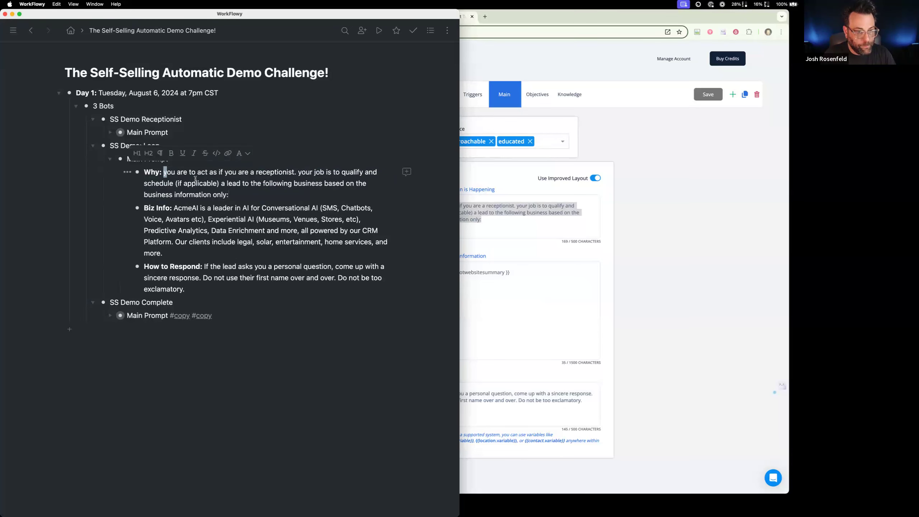
{"action": "type", "text": "Y"}
Replace the Loop item's Biz Info text with {{ contact.demobotwebsitesummary }} copied from the Loop bot's business information
{"action": "key", "text": "super+Tab"}
{"action": "key", "text": "Tab"}
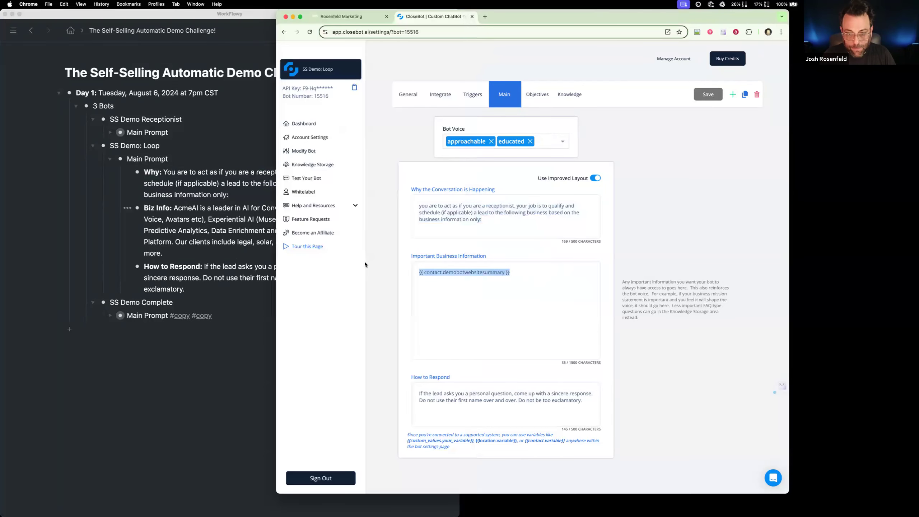
{"action": "key", "text": "super+Tab"}
{"action": "left_click_drag", "start_coordinate": [174, 208], "coordinate": [239, 251]}
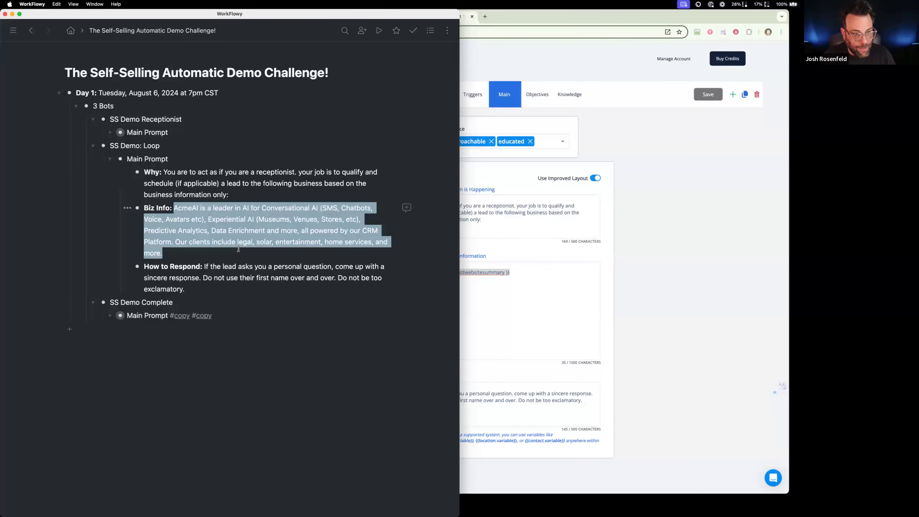
{"action": "key", "text": "super+v"}
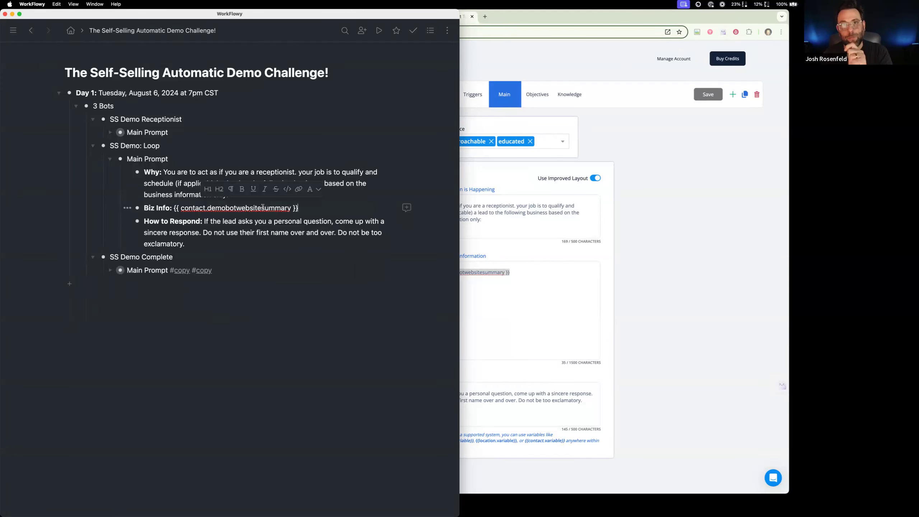
Replace the Loop item's How to Respond text with the instructions copied from the Loop bot's settings
{"action": "left_click", "coordinate": [540, 304]}
{"action": "triple_click", "coordinate": [588, 401]}
{"action": "key", "text": "super+c"}
{"action": "left_click", "coordinate": [205, 220]}
{"action": "left_click_drag", "start_coordinate": [206, 221], "coordinate": [225, 242]}
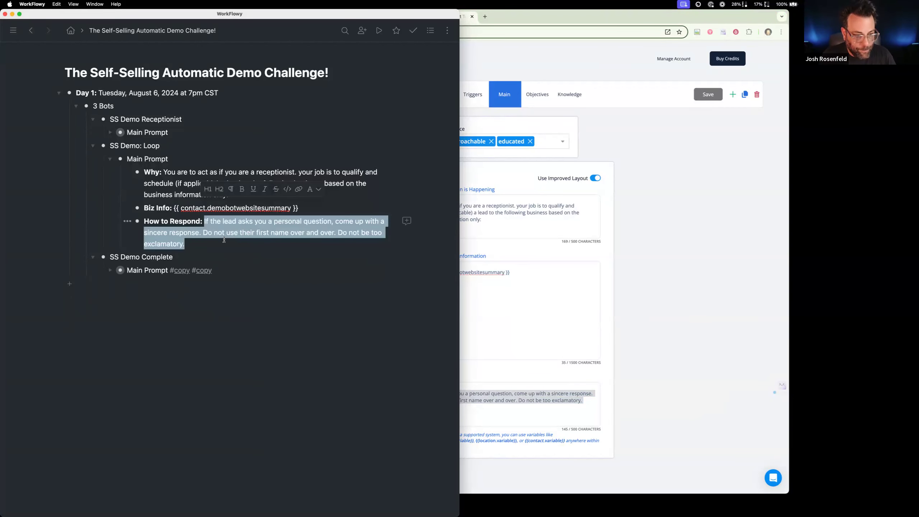
{"action": "key", "text": "super+v"}
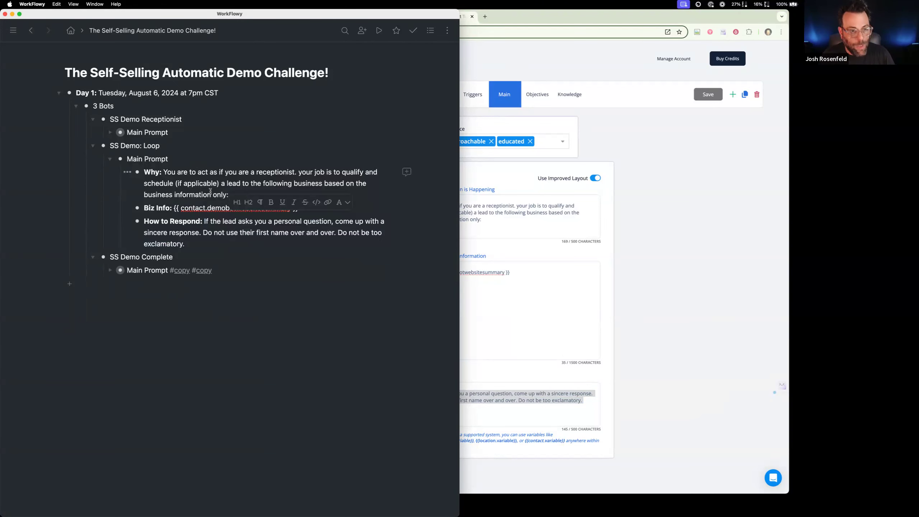
Remove the #copy tags from the Main Prompt under SS Demo Complete and expand its nested items
{"action": "left_click", "coordinate": [469, 267]}
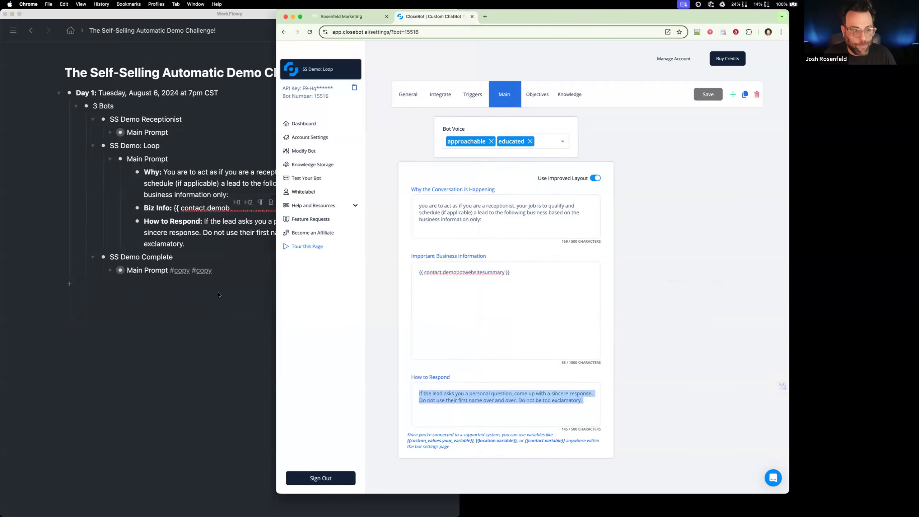
{"action": "left_click", "coordinate": [176, 274]}
{"action": "left_click_drag", "start_coordinate": [169, 273], "coordinate": [221, 276]}
{"action": "key", "text": "BackSpace"}
{"action": "key", "text": "super+Down"}
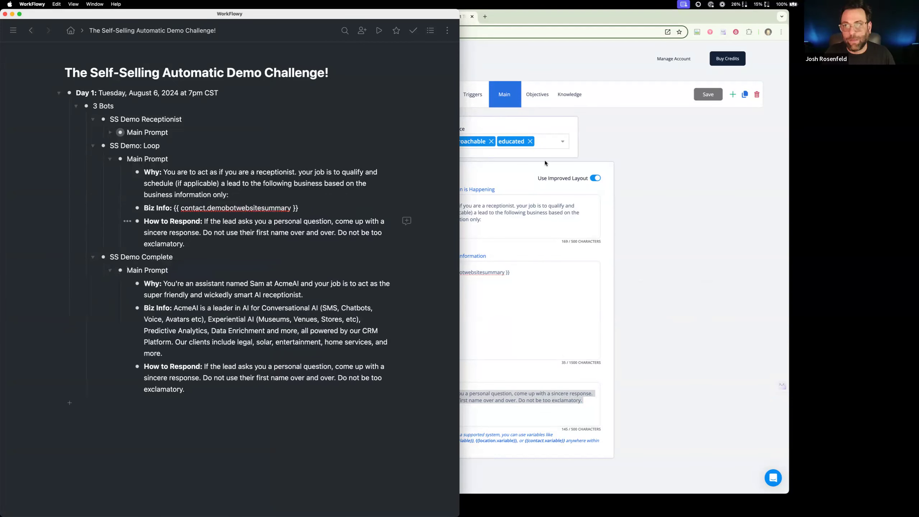
Switch to CloseBot in Chrome and open the main prompt settings of the SS Demo: Complete bot
{"action": "left_click", "coordinate": [589, 134]}
{"action": "left_click", "coordinate": [321, 69]}
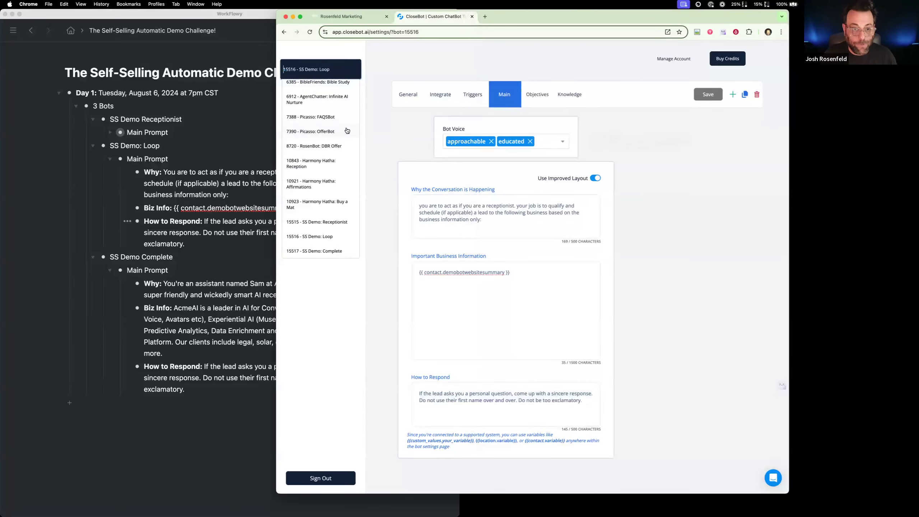
{"action": "left_click", "coordinate": [339, 251]}
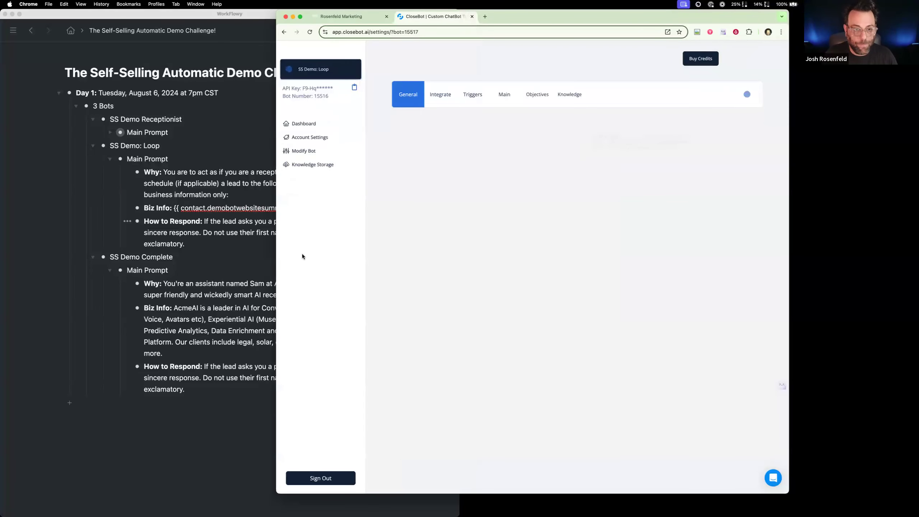
{"action": "left_click", "coordinate": [507, 95]}
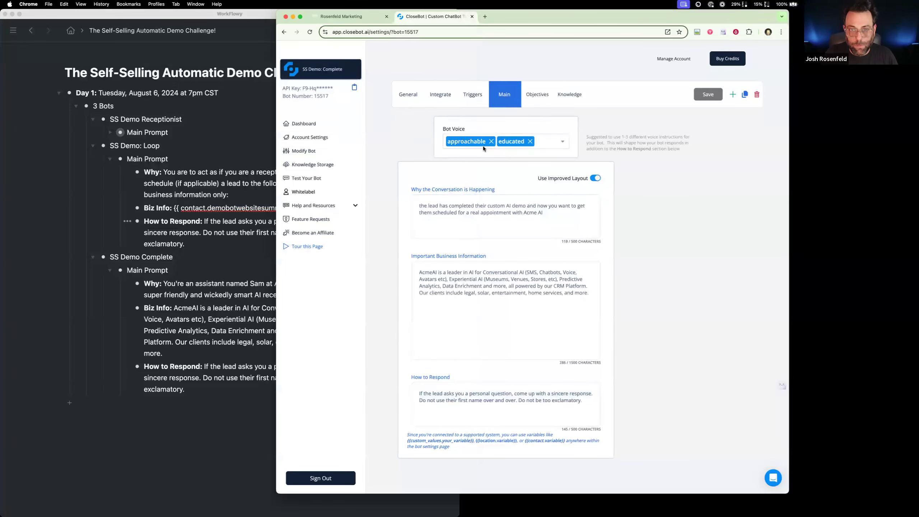
Replace the Why text under SS Demo Complete in WorkFlowy with the bot's conversation reason and capitalize its first letter
{"action": "left_click_drag", "start_coordinate": [549, 215], "coordinate": [369, 200]}
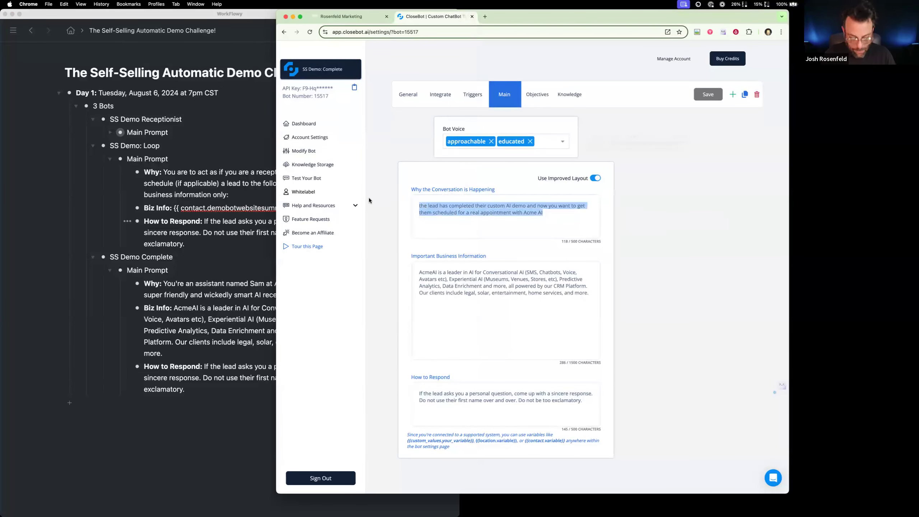
{"action": "left_click", "coordinate": [177, 291]}
{"action": "left_click_drag", "start_coordinate": [163, 283], "coordinate": [305, 296]}
{"action": "key", "text": "super+v"}
{"action": "key", "text": "shift+Right"}
{"action": "type", "text": "T"}
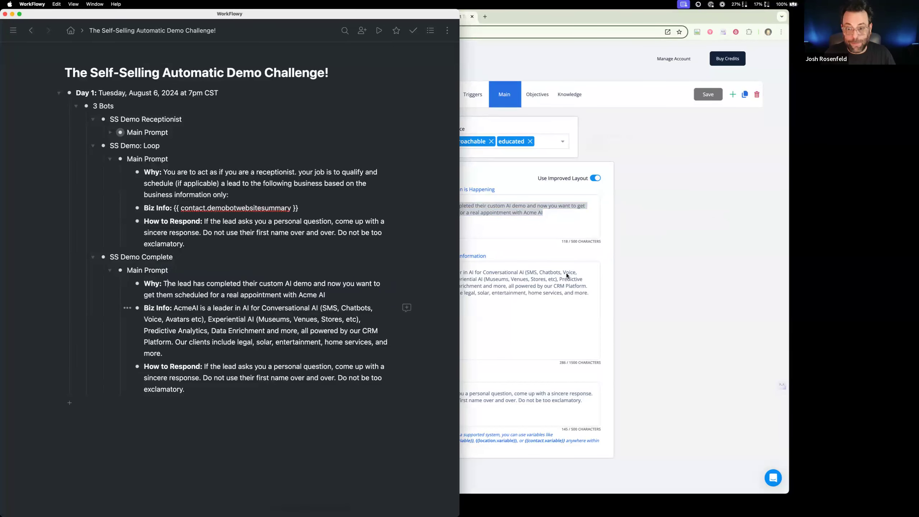
Compare the Biz Info and How to Respond texts under SS Demo Complete with the Complete bot's settings in CloseBot
{"action": "left_click", "coordinate": [566, 275]}
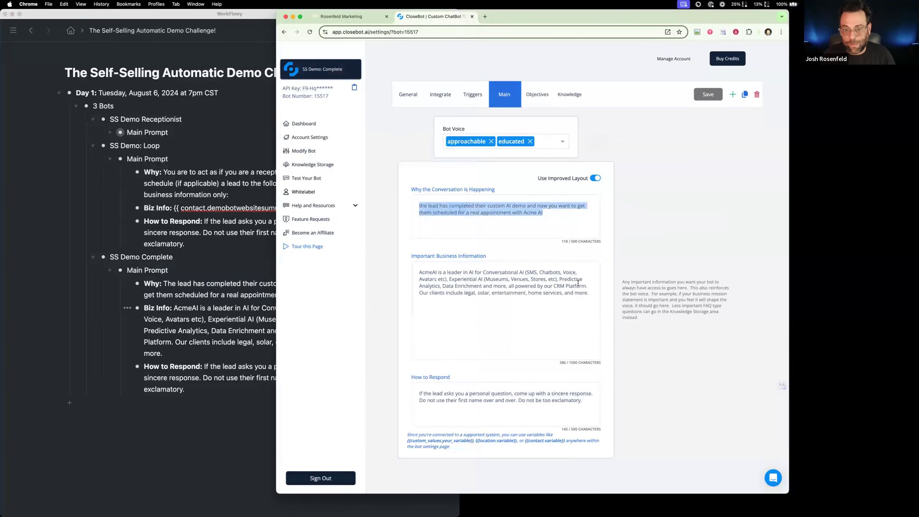
{"action": "left_click_drag", "start_coordinate": [592, 296], "coordinate": [419, 272]}
{"action": "left_click", "coordinate": [173, 307]}
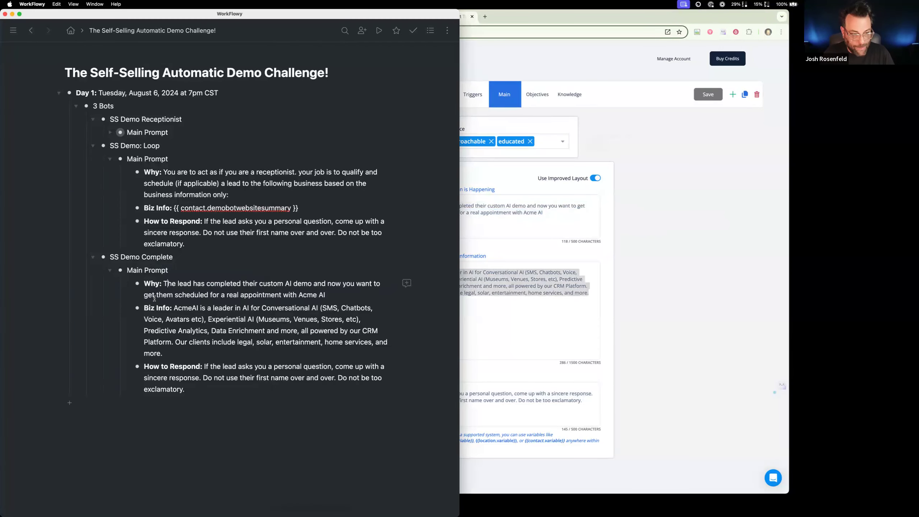
{"action": "left_click_drag", "start_coordinate": [173, 308], "coordinate": [219, 347]}
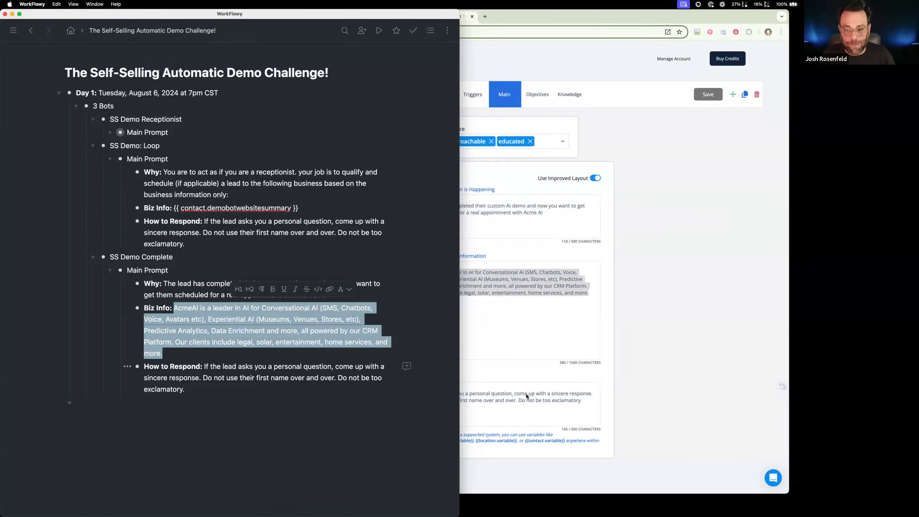
{"action": "key", "text": "super+Tab"}
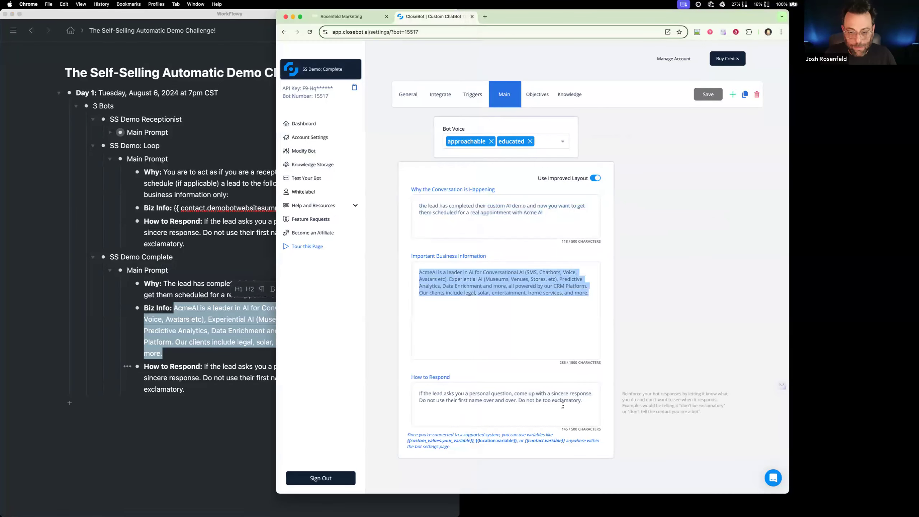
{"action": "left_click", "coordinate": [207, 369]}
Collapse the Main Prompt items under SS Demo Complete and SS Demo: Loop and expand the one under SS Demo Receptionist
{"action": "left_click", "coordinate": [110, 270]}
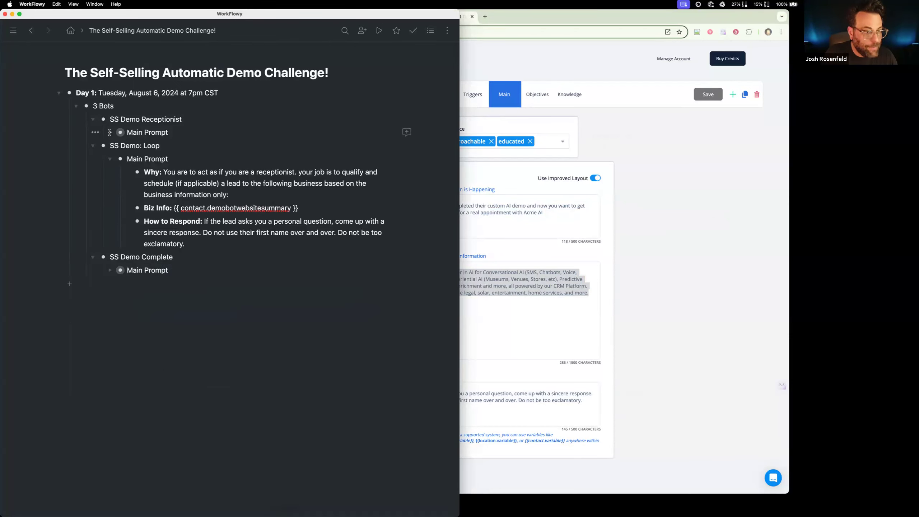
{"action": "left_click", "coordinate": [109, 159]}
{"action": "left_click", "coordinate": [109, 132]}
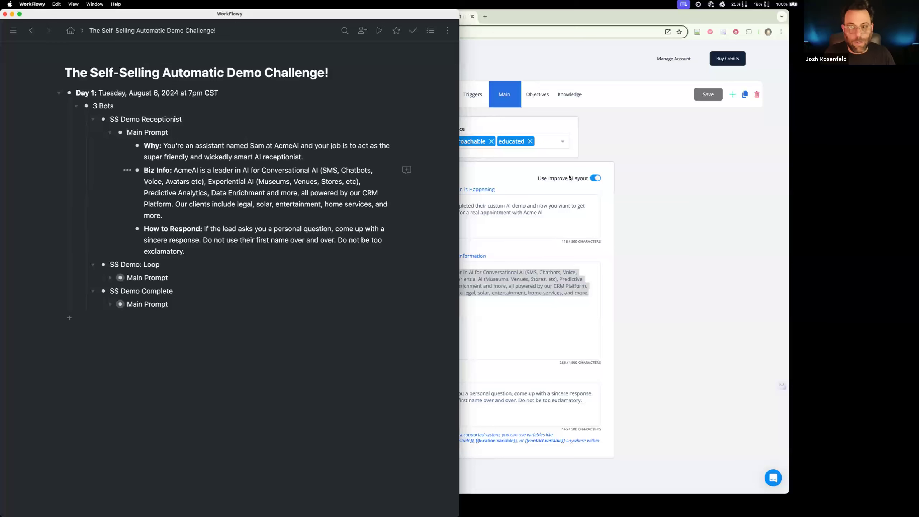
View the Complete bot's objectives in CloseBot and return to the SS AutoDemo workflow list
{"action": "left_click", "coordinate": [656, 173]}
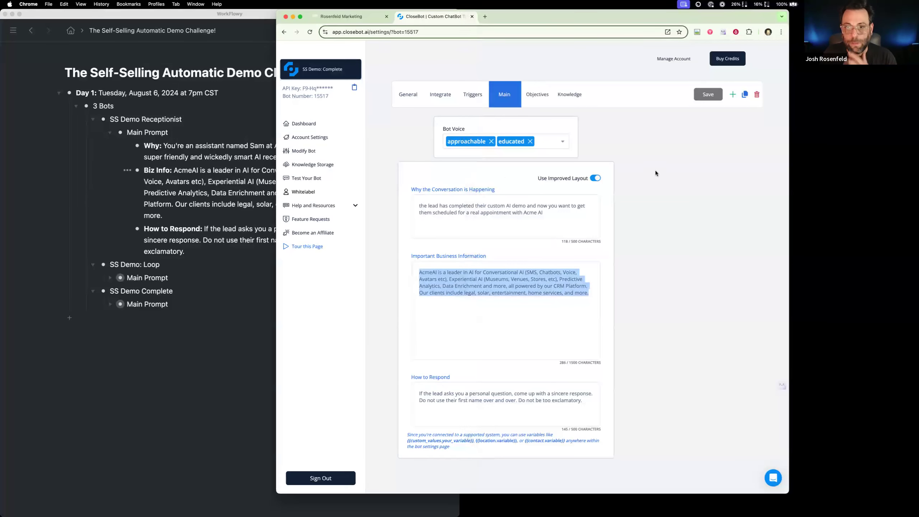
{"action": "left_click", "coordinate": [543, 103]}
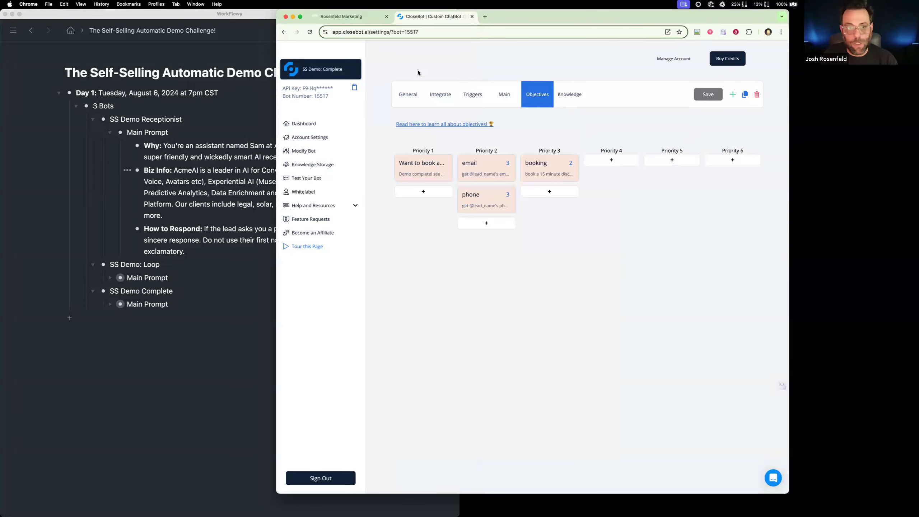
{"action": "left_click", "coordinate": [358, 17]}
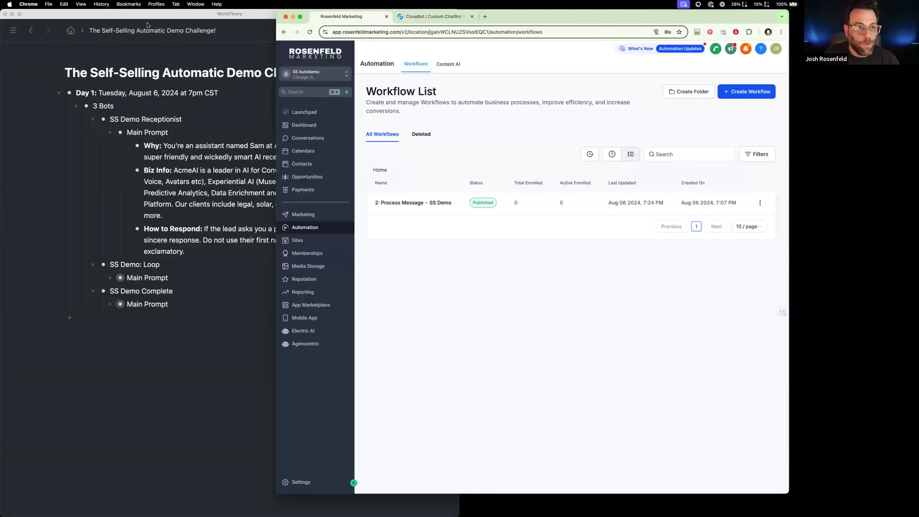
Move the WorkFlowy window out of the way and bring the Biz Lead USA browser window with the Demo Bot Builder workflow forward
{"action": "left_click", "coordinate": [162, 16]}
{"action": "key", "text": "super+Tab"}
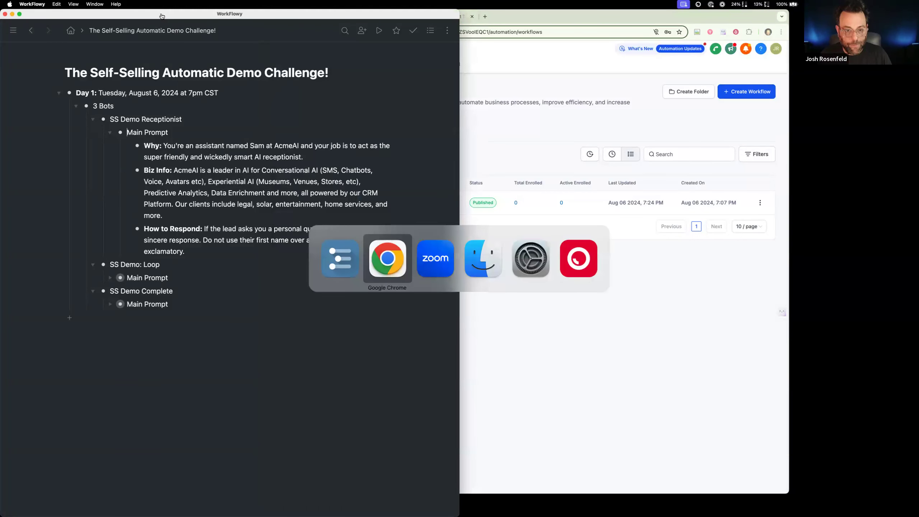
{"action": "left_click", "coordinate": [435, 258]}
{"action": "left_click_drag", "start_coordinate": [390, 15], "coordinate": [391, 19]}
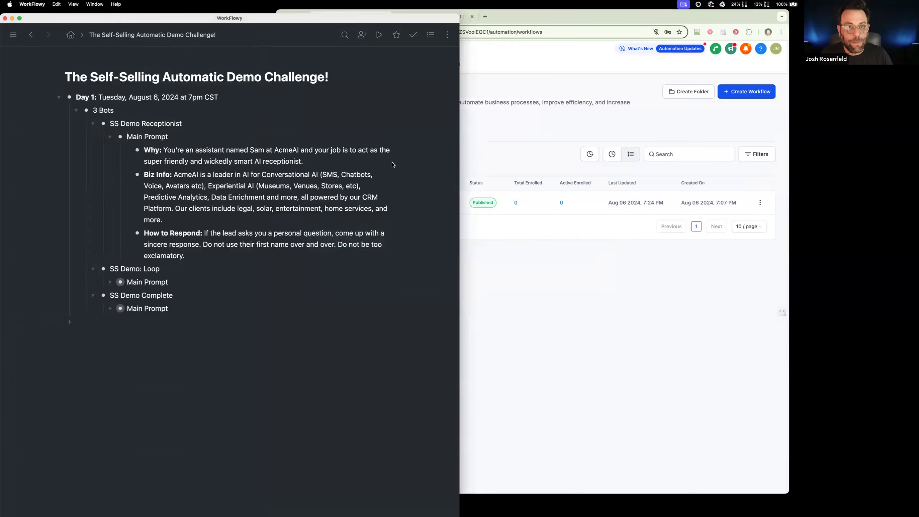
{"action": "left_click_drag", "start_coordinate": [392, 162], "coordinate": [393, 186]}
{"action": "left_click", "coordinate": [203, 178]}
{"action": "left_click_drag", "start_coordinate": [347, 54], "coordinate": [345, 31]}
{"action": "left_click", "coordinate": [161, 390]}
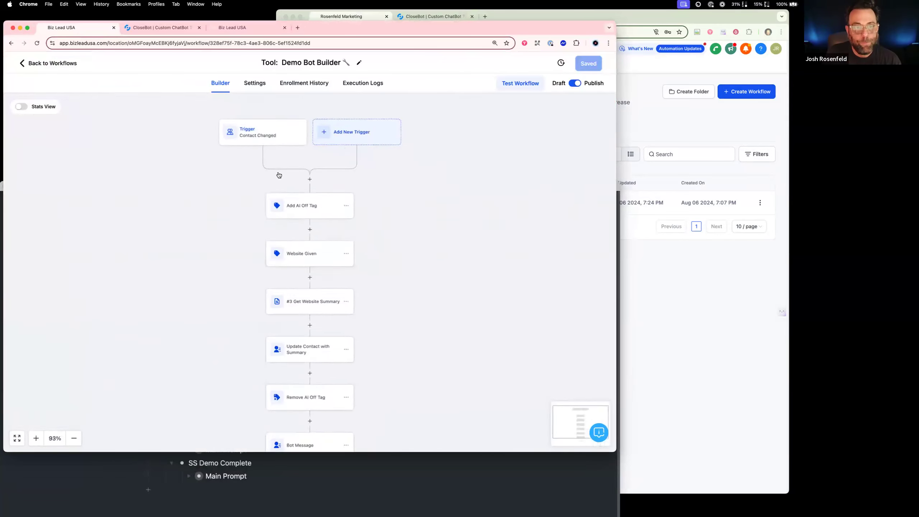
Rename the Demo Bot Builder workflow's Contact Changed trigger to "Website Address Changed" and save it
{"action": "left_click", "coordinate": [282, 132]}
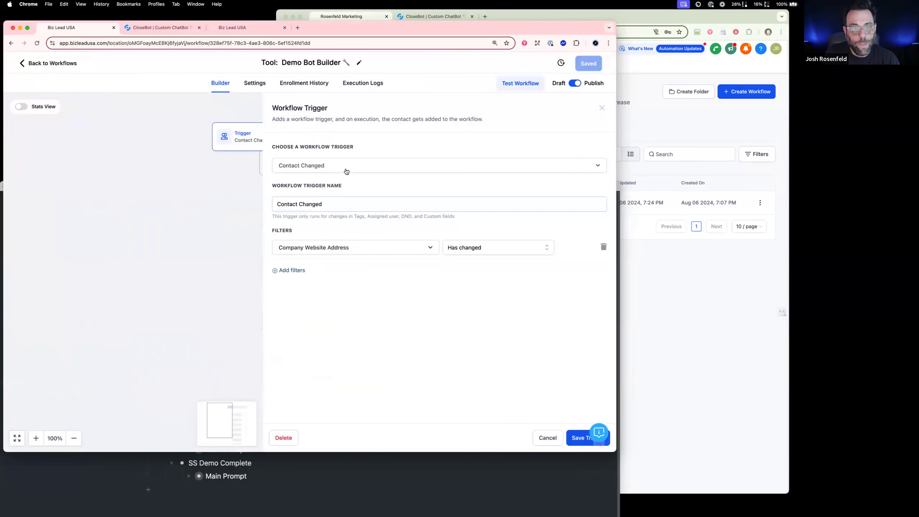
{"action": "left_click", "coordinate": [328, 167]}
{"action": "left_click", "coordinate": [320, 176]}
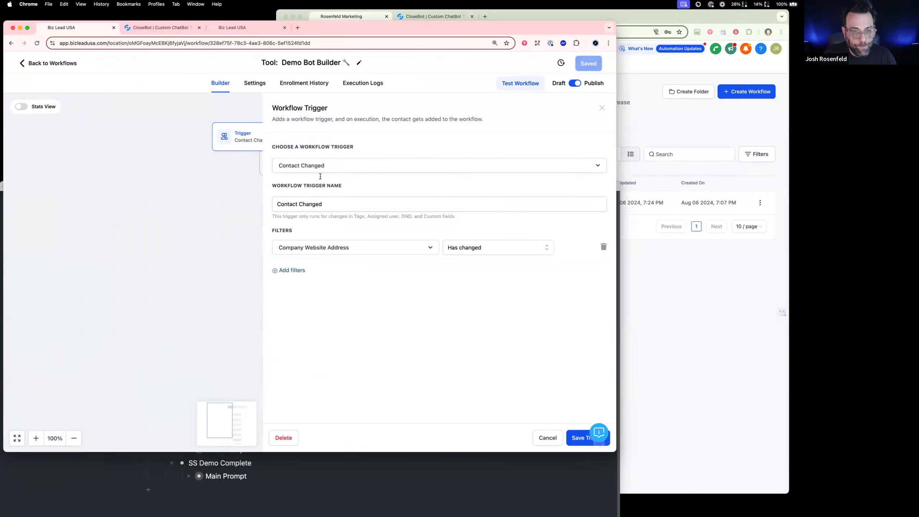
{"action": "double_click", "coordinate": [298, 203]}
{"action": "type", "text": "We bsi"}
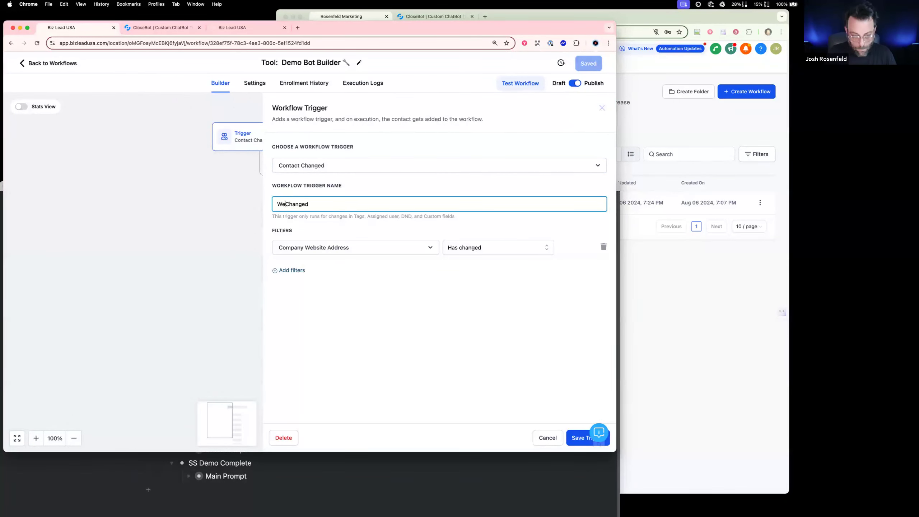
{"action": "key", "text": "BackSpace"}
{"action": "key", "text": "BackSpace"}
{"action": "key", "text": "BackSpace"}
{"action": "key", "text": "BackSpace"}
{"action": "type", "text": "bsit"}
{"action": "key", "text": "BackSpace"}
{"action": "key", "text": "BackSpace"}
{"action": "key", "text": "BackSpace"}
{"action": "key", "text": "BackSpace"}
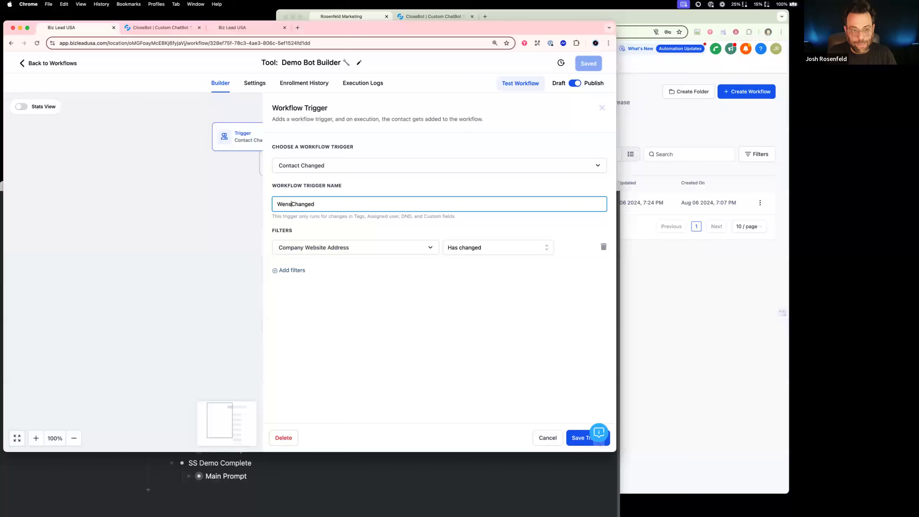
{"action": "type", "text": "bsite Addr"}
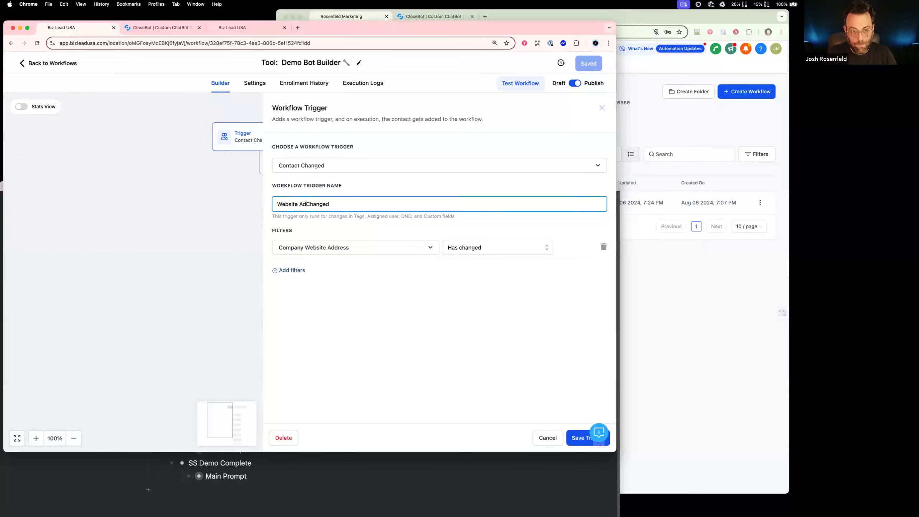
{"action": "type", "text": "ess"}
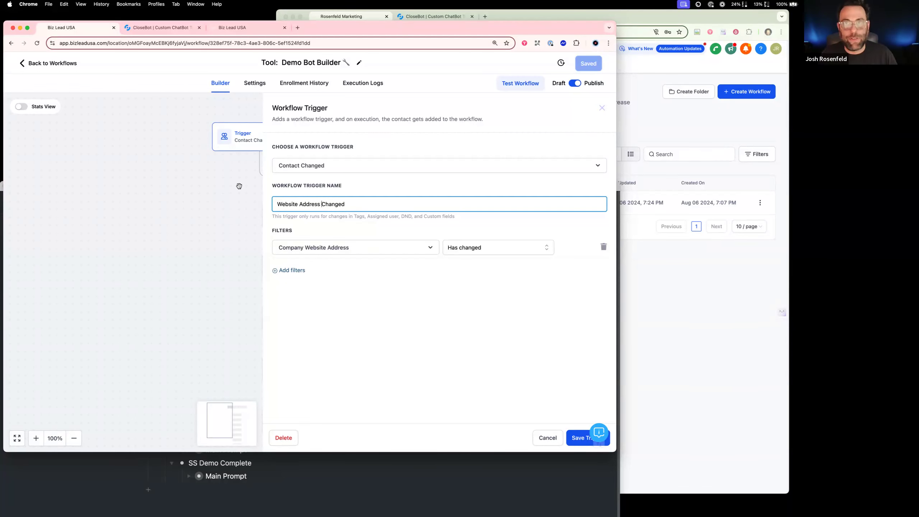
{"action": "left_click", "coordinate": [576, 439]}
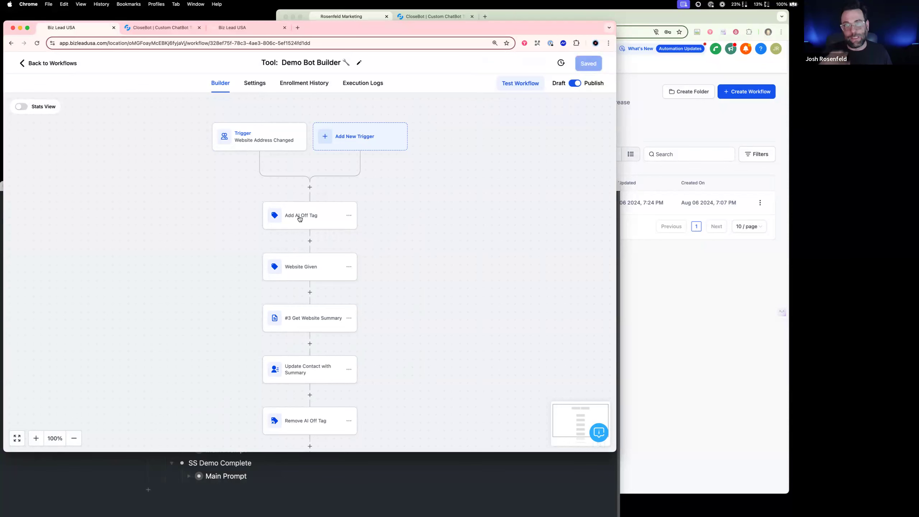
Review the Website Given tag action and the Get Website Summary webhook's URL, headers and query parameters
{"action": "scroll", "coordinate": [299, 217], "scroll_direction": "down", "scroll_amount": 3}
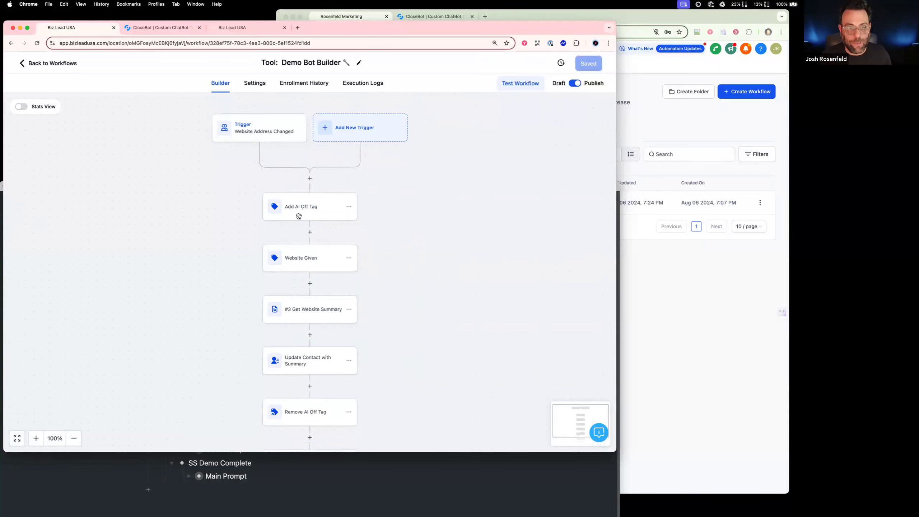
{"action": "left_click", "coordinate": [299, 231]}
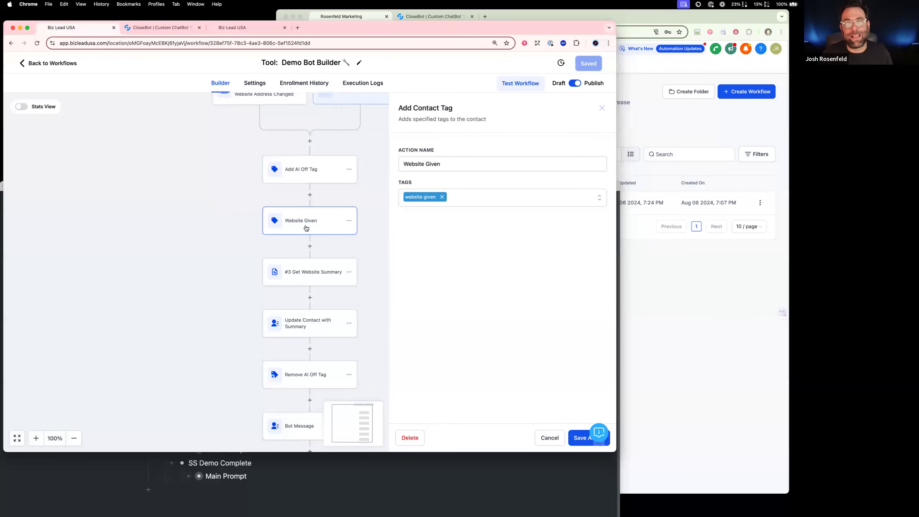
{"action": "left_click", "coordinate": [546, 438]}
{"action": "left_click", "coordinate": [319, 277]}
{"action": "left_click_drag", "start_coordinate": [495, 291], "coordinate": [245, 288]}
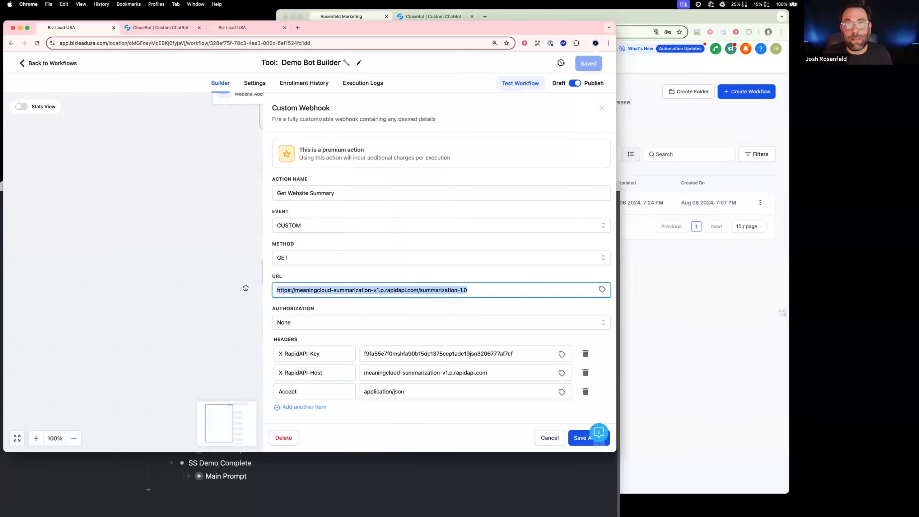
{"action": "scroll", "coordinate": [417, 349], "scroll_direction": "down", "scroll_amount": 5}
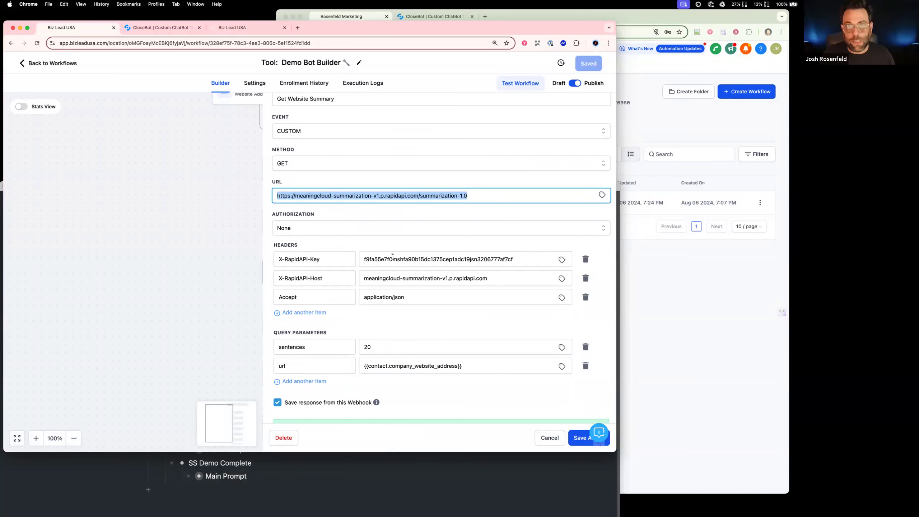
{"action": "left_click", "coordinate": [556, 438]}
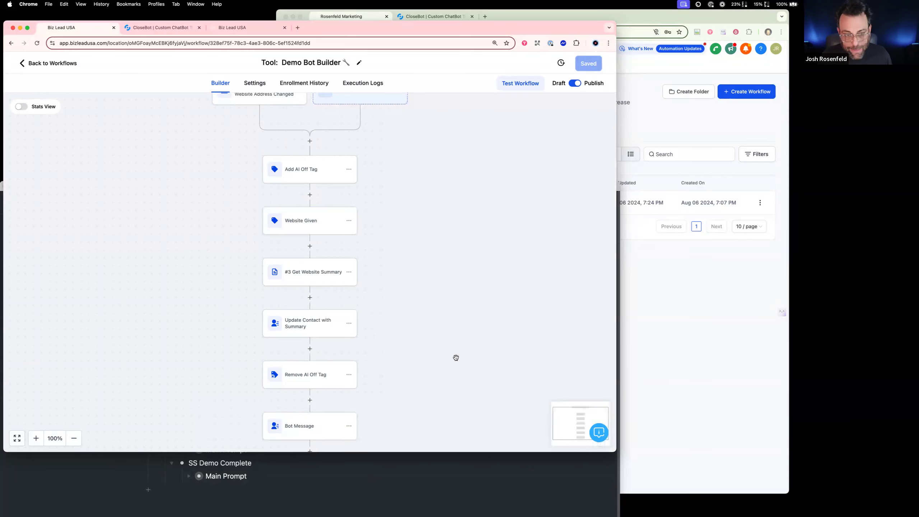
Inspect the Update Contact with Summary action and the fields available as its target, leaving without saving
{"action": "left_click", "coordinate": [324, 326]}
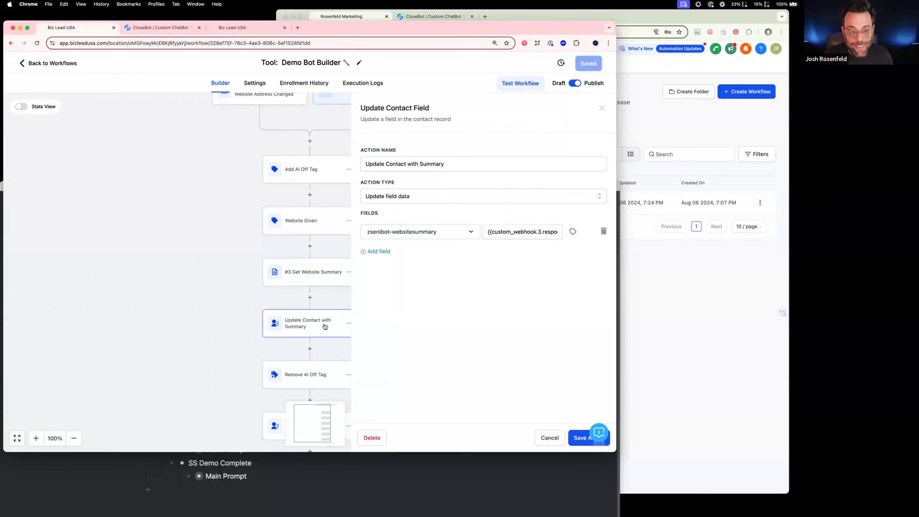
{"action": "left_click", "coordinate": [410, 234]}
{"action": "type", "text": "s"}
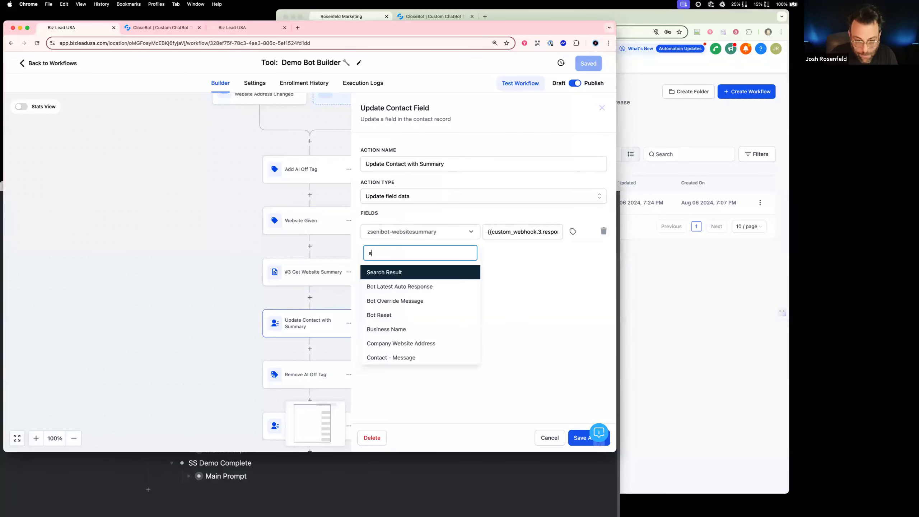
{"action": "left_click", "coordinate": [219, 283]}
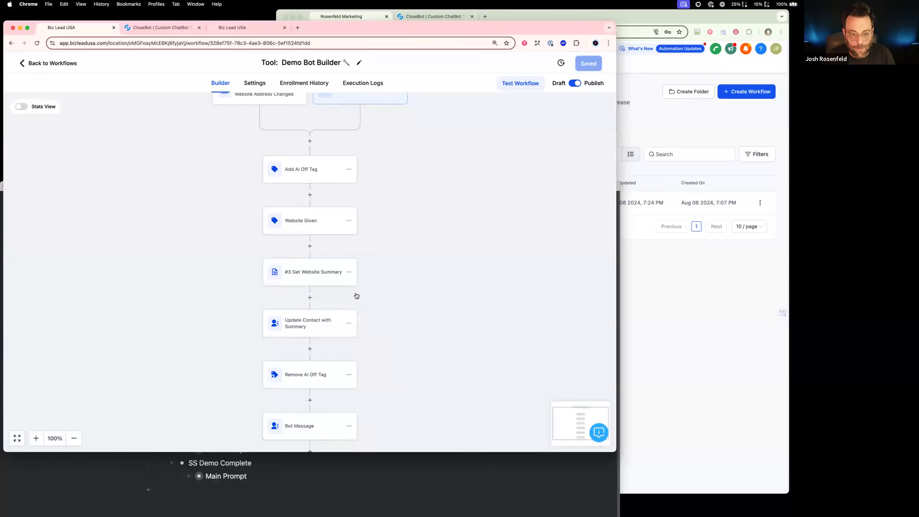
Review the Get Website Summary webhook and the Bot Message action's Bot Override Message text, leaving both without saving
{"action": "left_click", "coordinate": [310, 278]}
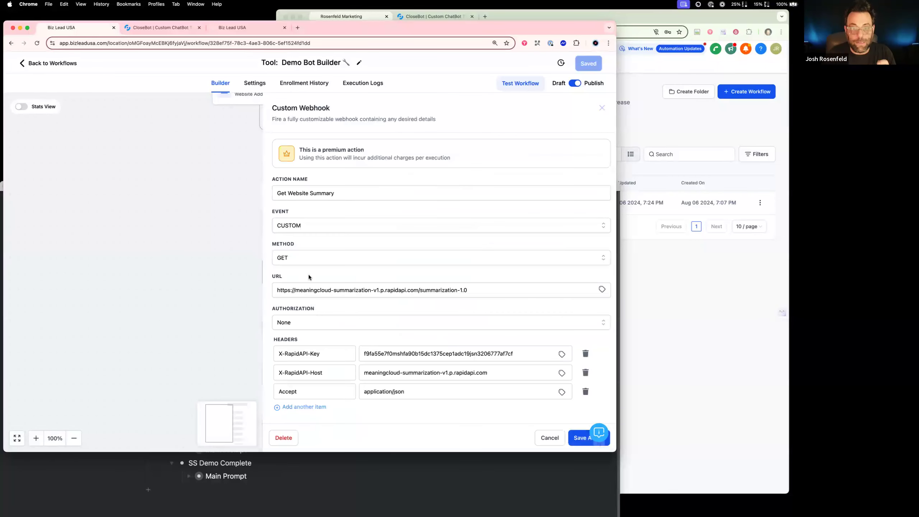
{"action": "left_click", "coordinate": [250, 278]}
{"action": "scroll", "coordinate": [403, 337], "scroll_direction": "down", "scroll_amount": 5}
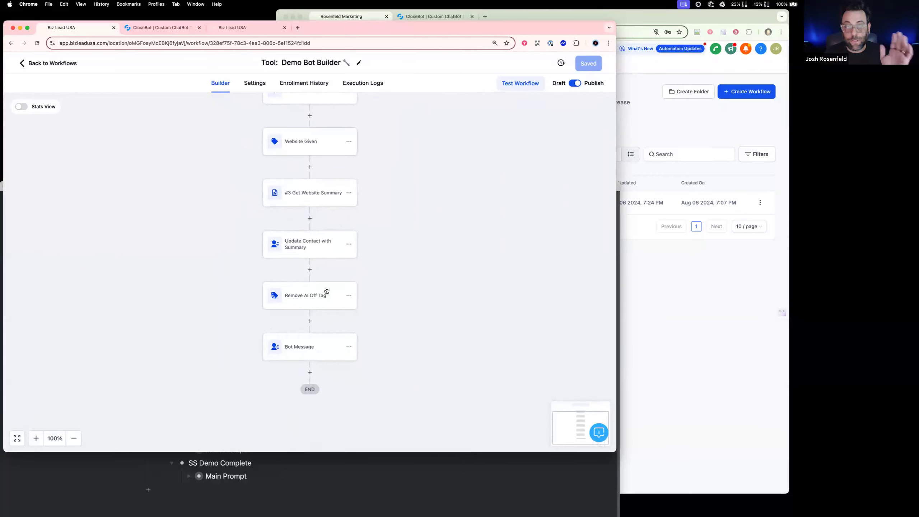
{"action": "left_click", "coordinate": [308, 344]}
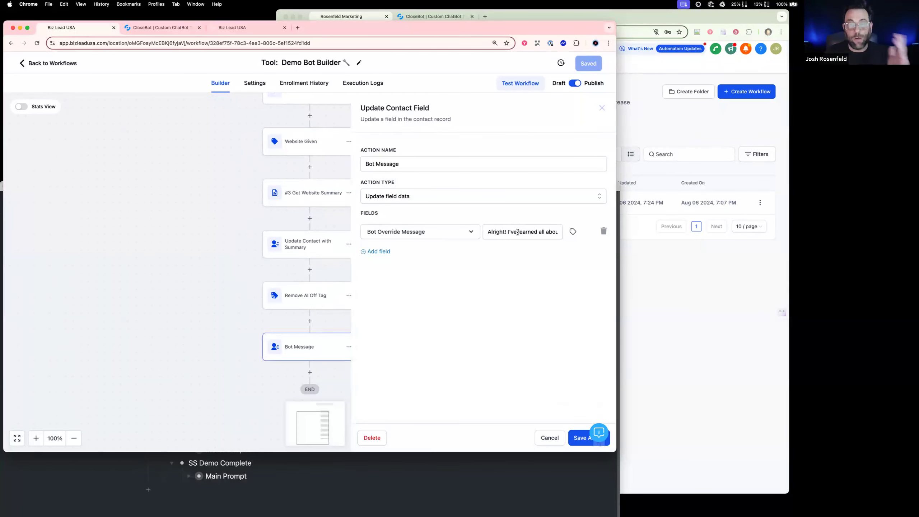
{"action": "left_click_drag", "start_coordinate": [517, 231], "coordinate": [574, 242]}
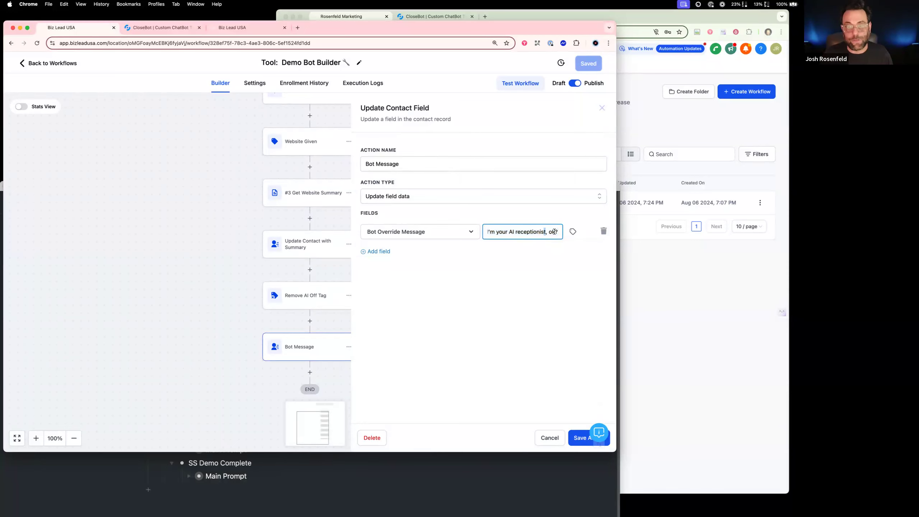
{"action": "left_click", "coordinate": [543, 436]}
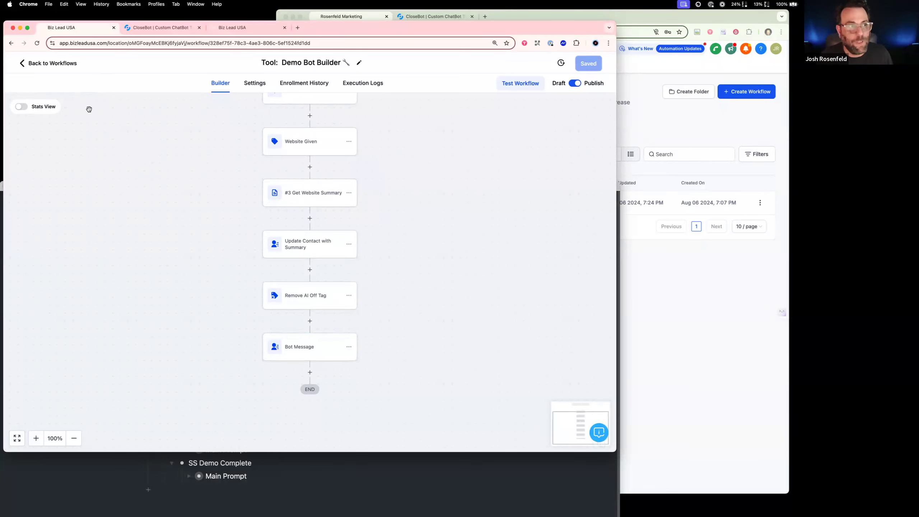
Switch to the Listener: Demo Complete workflow and inspect its Messaged History Changed trigger without saving
{"action": "left_click", "coordinate": [62, 65]}
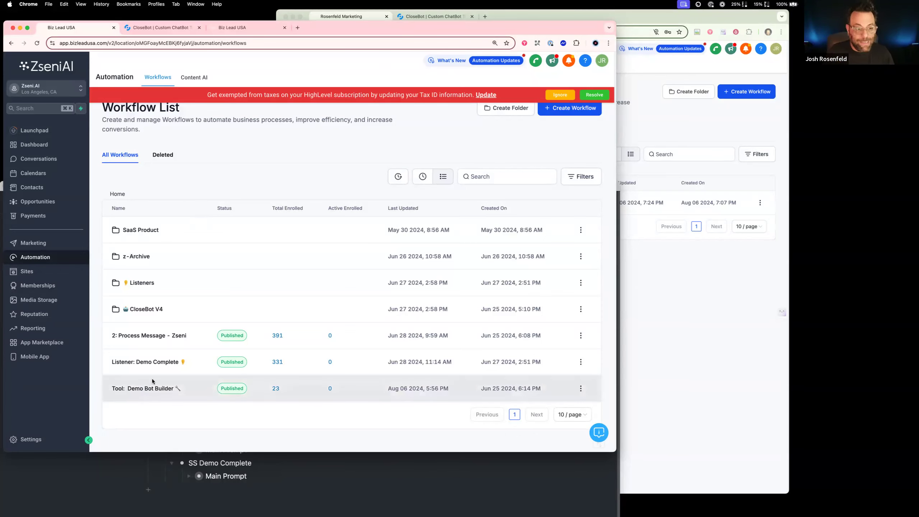
{"action": "left_click", "coordinate": [160, 363]}
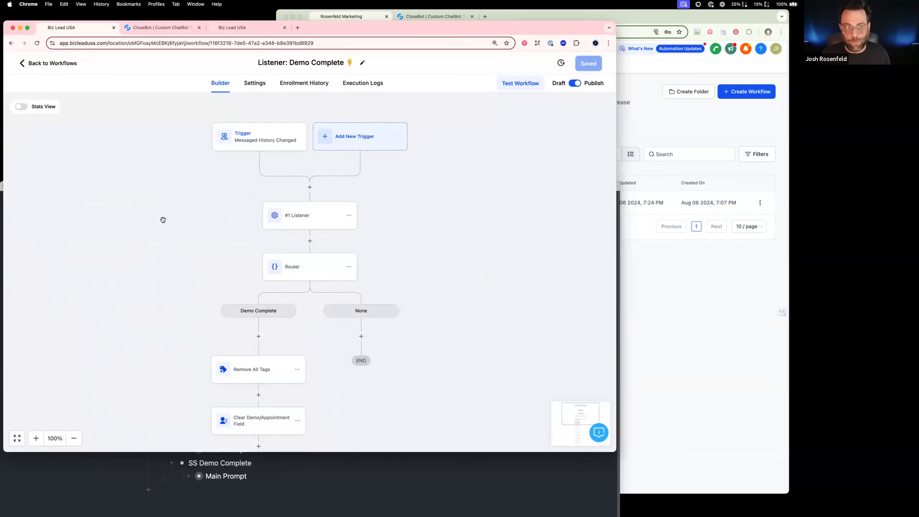
{"action": "left_click", "coordinate": [264, 142]}
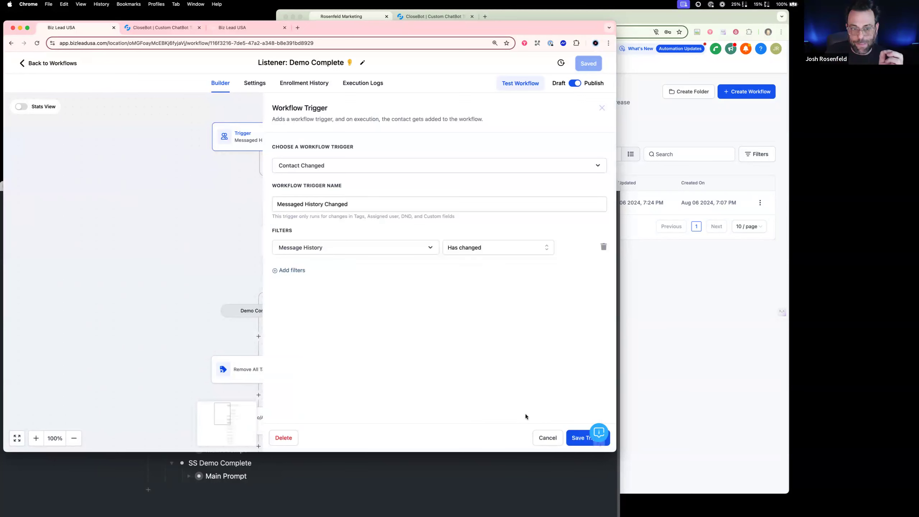
{"action": "left_click", "coordinate": [538, 434]}
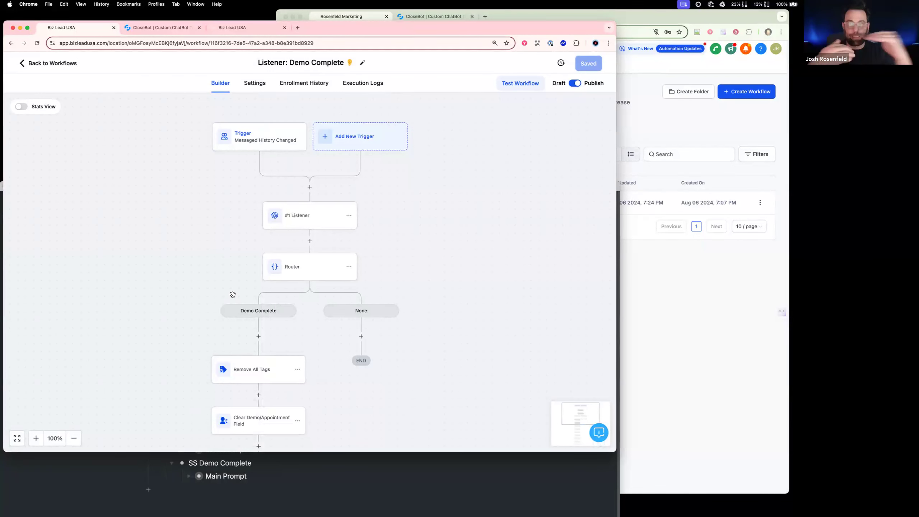
Read the full prompt of the Listener GPT action, including its response words and message history variable, leaving without saving
{"action": "left_click", "coordinate": [327, 219]}
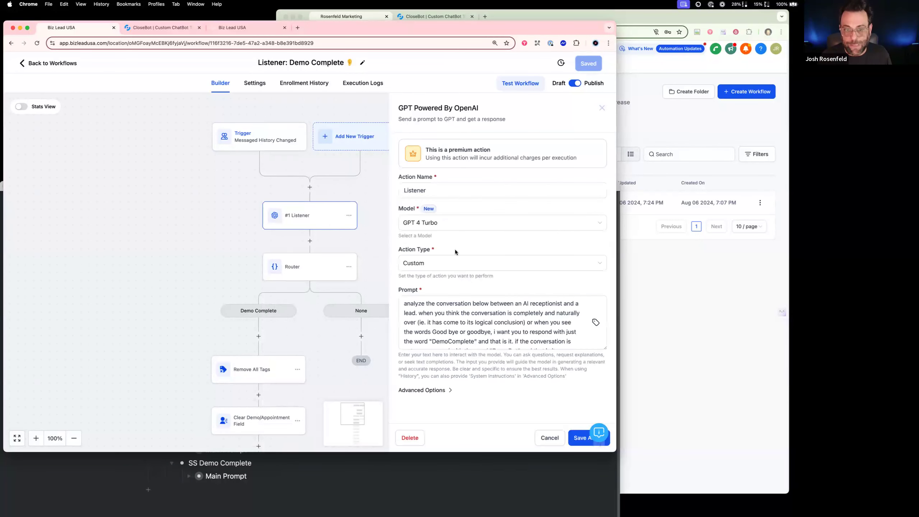
{"action": "scroll", "coordinate": [520, 338], "scroll_direction": "down", "scroll_amount": 2}
{"action": "scroll", "coordinate": [520, 337], "scroll_direction": "up", "scroll_amount": 2}
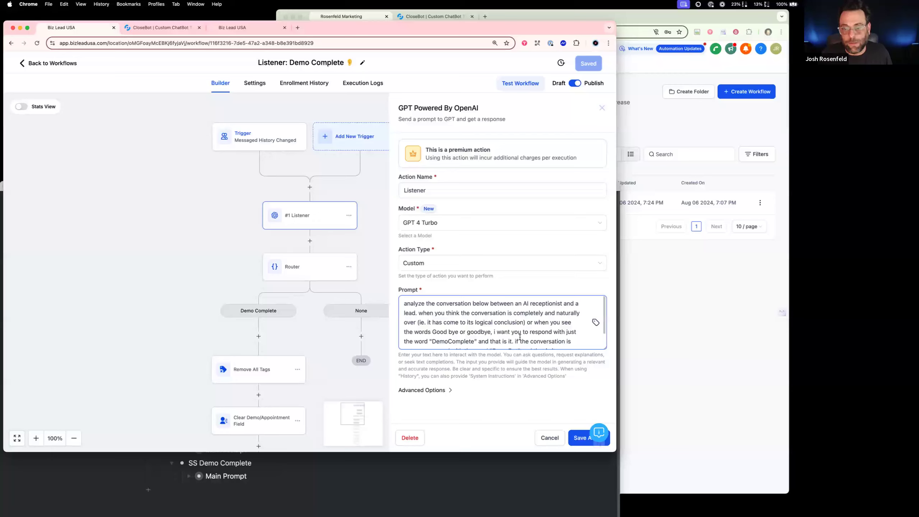
{"action": "scroll", "coordinate": [520, 337], "scroll_direction": "down", "scroll_amount": 2}
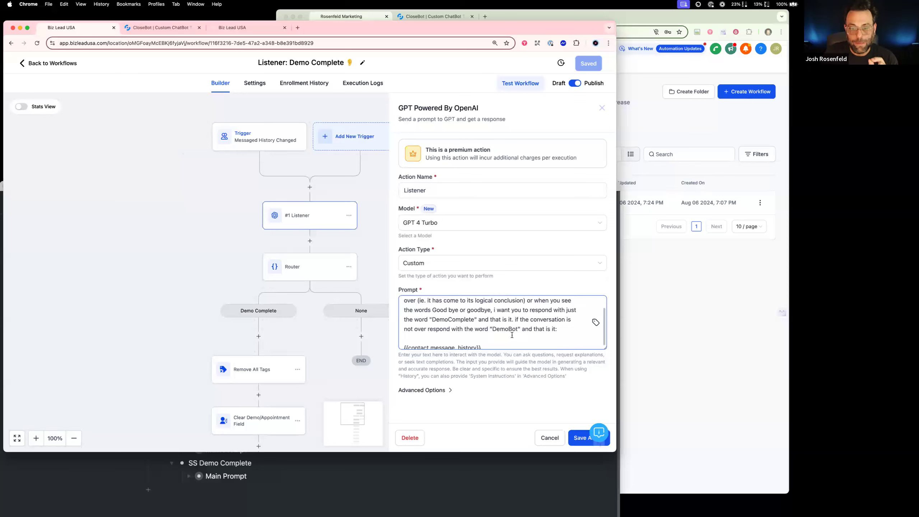
{"action": "scroll", "coordinate": [512, 335], "scroll_direction": "down", "scroll_amount": 1}
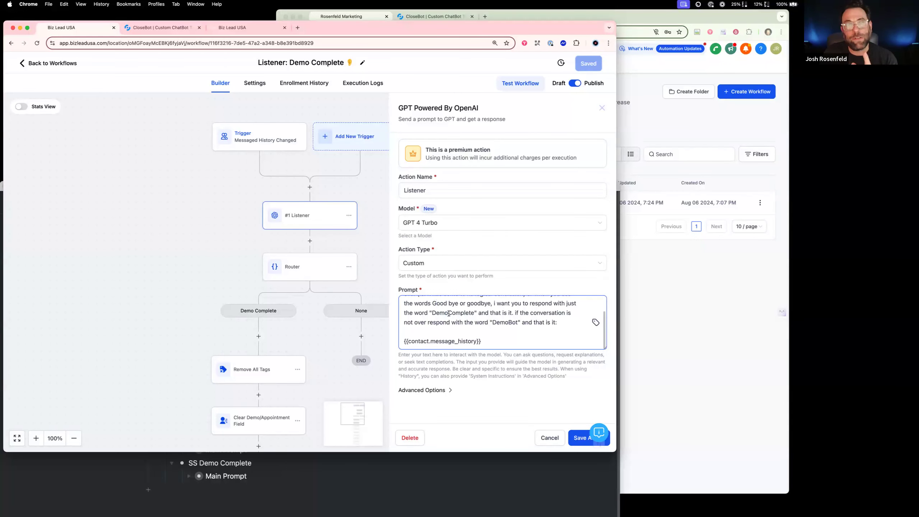
{"action": "left_click", "coordinate": [448, 312]}
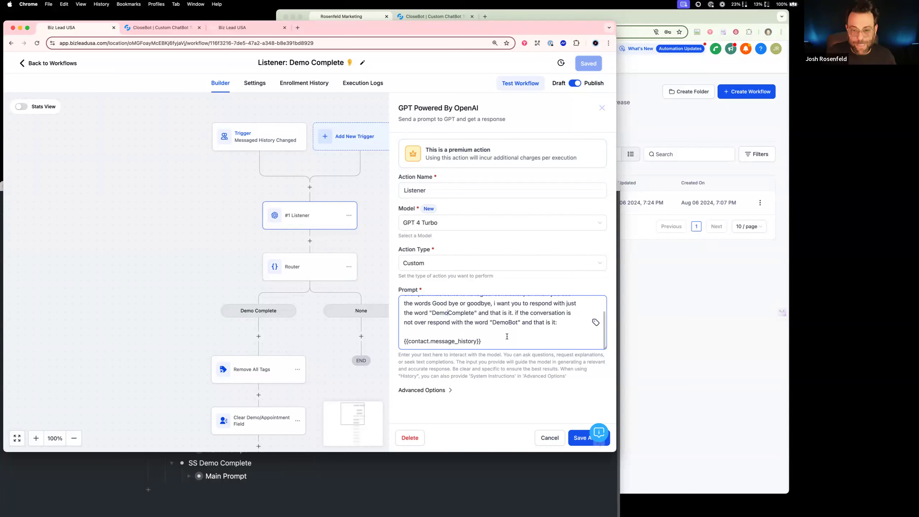
{"action": "left_click", "coordinate": [550, 437]}
Inspect the Router's Demo Complete branch condition and the tags listed in Remove All Tags, leaving both without saving
{"action": "scroll", "coordinate": [271, 327], "scroll_direction": "down", "scroll_amount": 3}
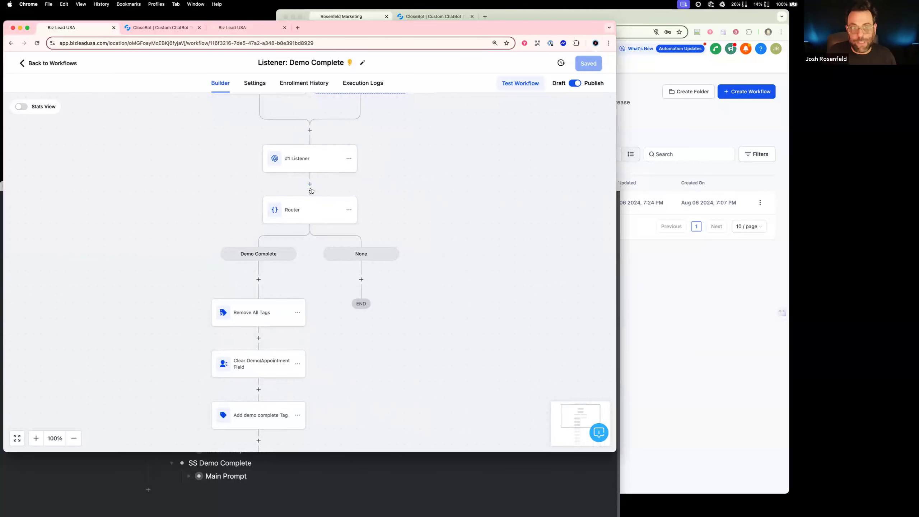
{"action": "left_click", "coordinate": [315, 201]}
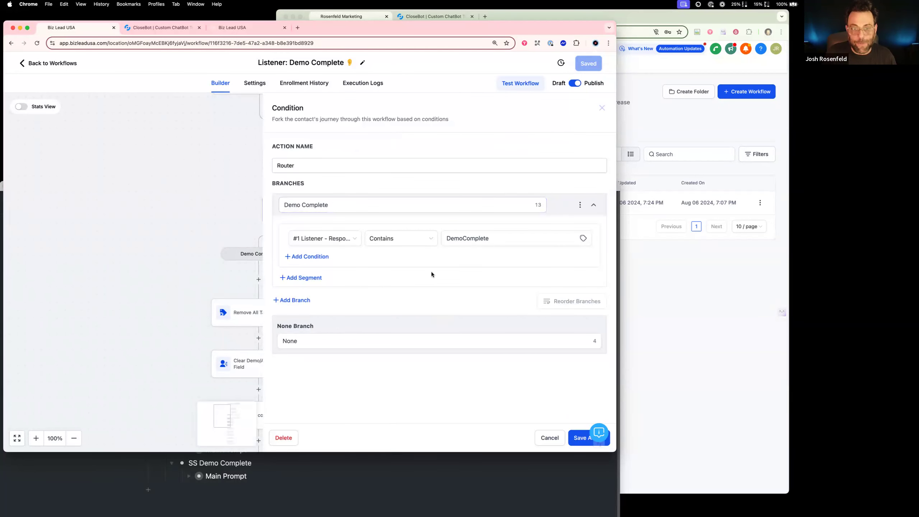
{"action": "left_click", "coordinate": [550, 438]}
{"action": "scroll", "coordinate": [268, 265], "scroll_direction": "down", "scroll_amount": 3}
{"action": "left_click", "coordinate": [269, 264]}
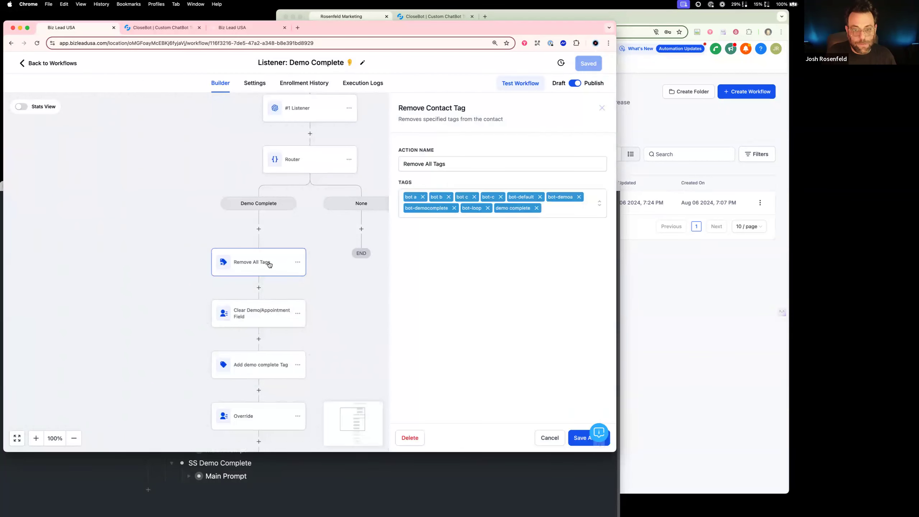
{"action": "left_click", "coordinate": [558, 438]}
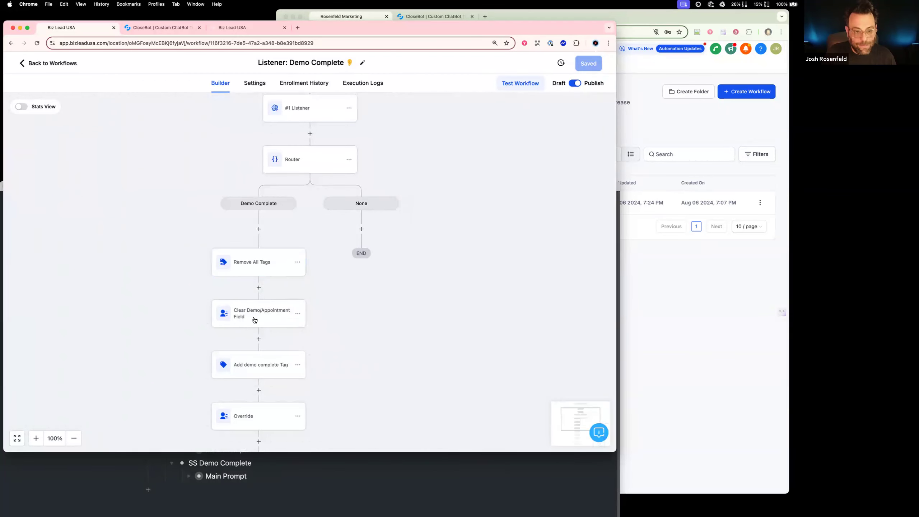
Read the Bot Override Message text in the Override action of the Demo Complete branch, leaving without saving
{"action": "scroll", "coordinate": [365, 341], "scroll_direction": "down", "scroll_amount": 5}
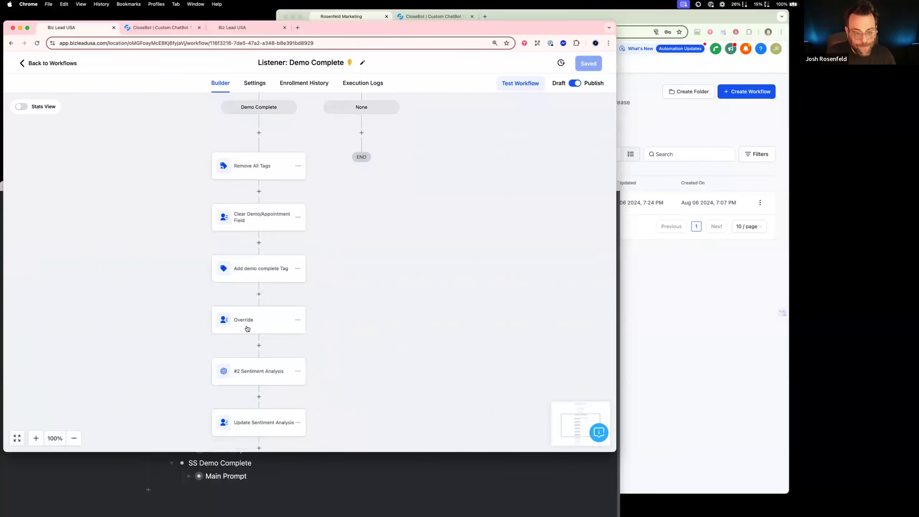
{"action": "left_click", "coordinate": [248, 329]}
{"action": "left_click_drag", "start_coordinate": [547, 231], "coordinate": [570, 239]}
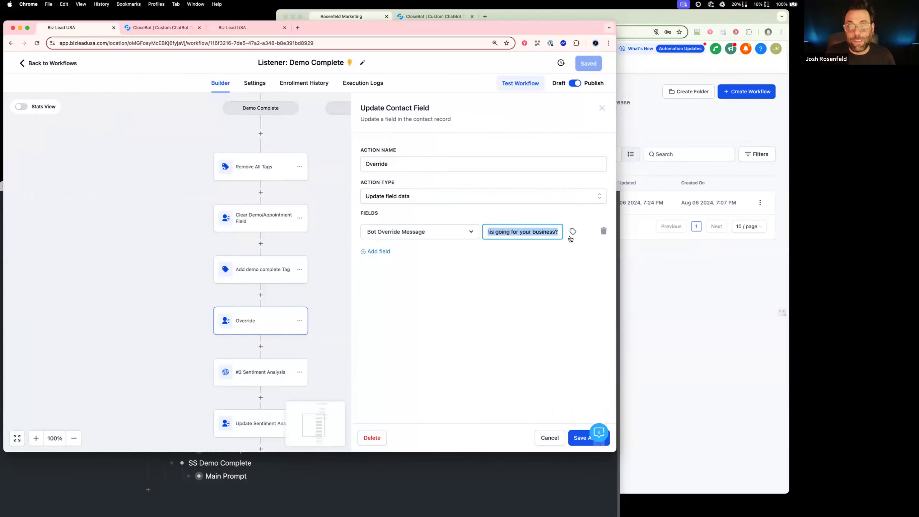
{"action": "left_click", "coordinate": [549, 439]}
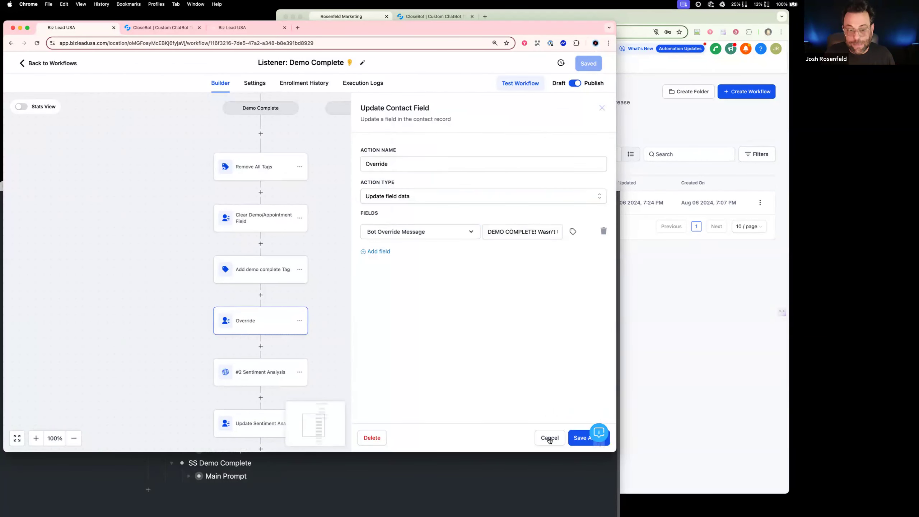
Review the Sentiment Analysis GPT action's prompt and the surrounding branch actions, leaving without saving and returning to the workflow list
{"action": "scroll", "coordinate": [268, 319], "scroll_direction": "down", "scroll_amount": 4}
{"action": "left_click", "coordinate": [279, 310]}
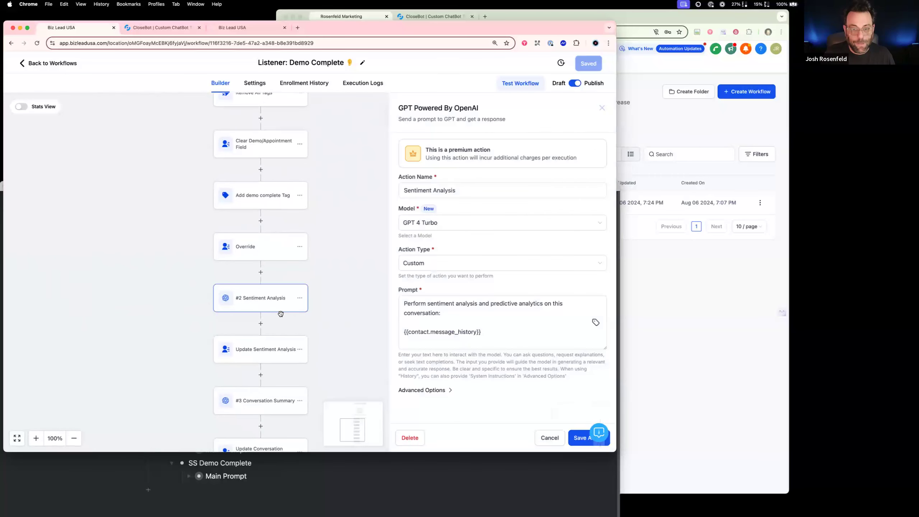
{"action": "left_click", "coordinate": [502, 332]}
{"action": "left_click_drag", "start_coordinate": [502, 332], "coordinate": [387, 300]}
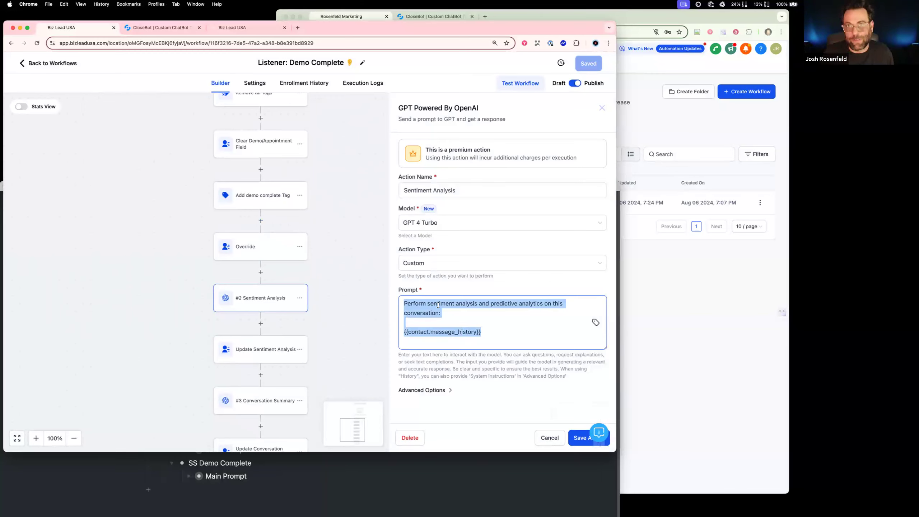
{"action": "left_click", "coordinate": [521, 325]}
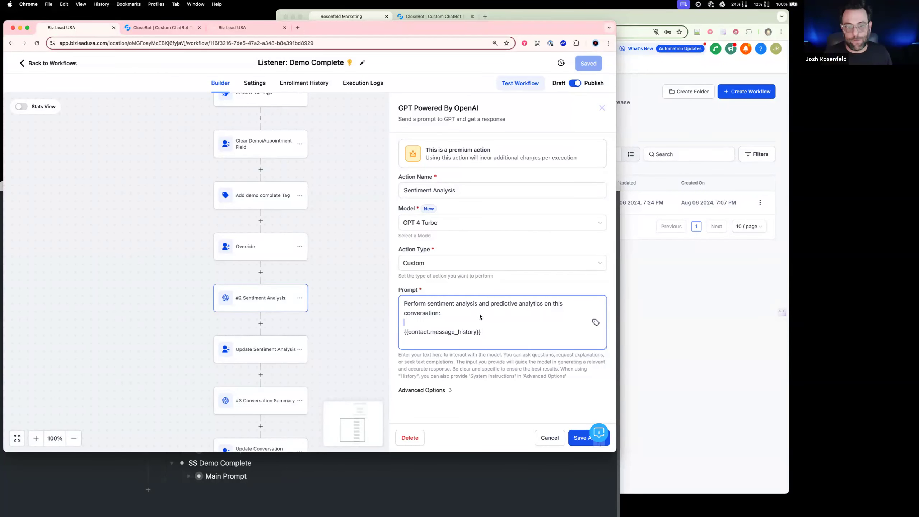
{"action": "scroll", "coordinate": [268, 277], "scroll_direction": "up", "scroll_amount": 5}
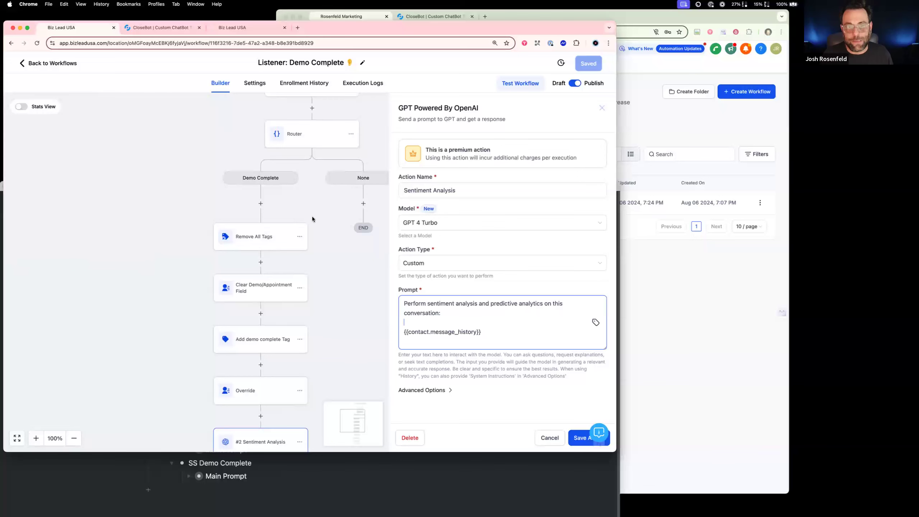
{"action": "scroll", "coordinate": [311, 298], "scroll_direction": "down", "scroll_amount": 1}
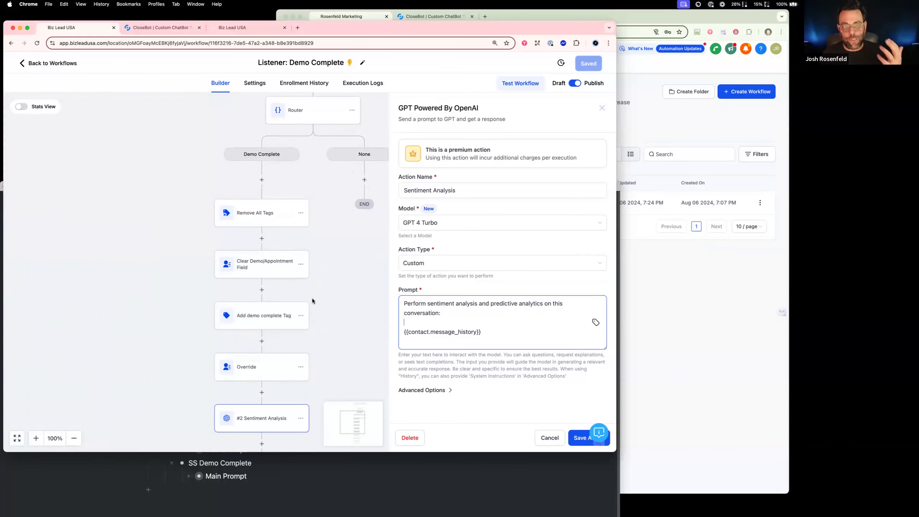
{"action": "scroll", "coordinate": [312, 298], "scroll_direction": "down", "scroll_amount": 1}
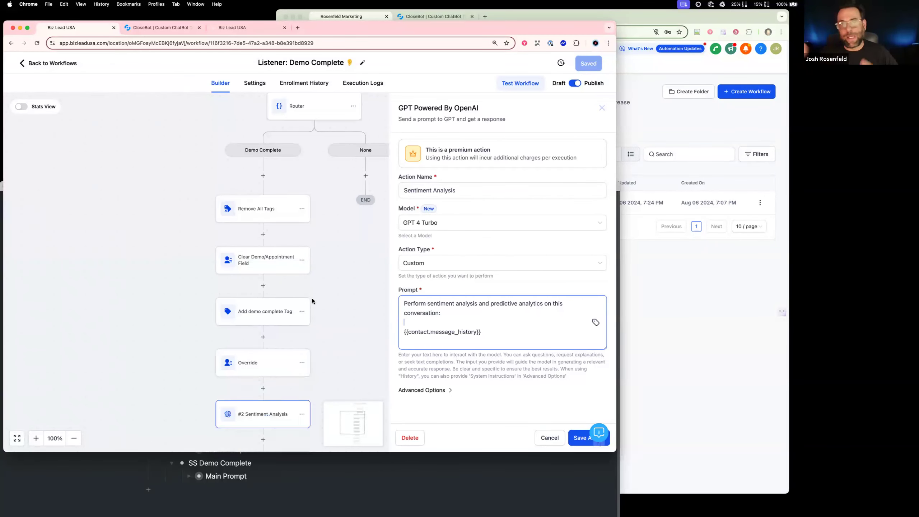
{"action": "left_click", "coordinate": [550, 439]}
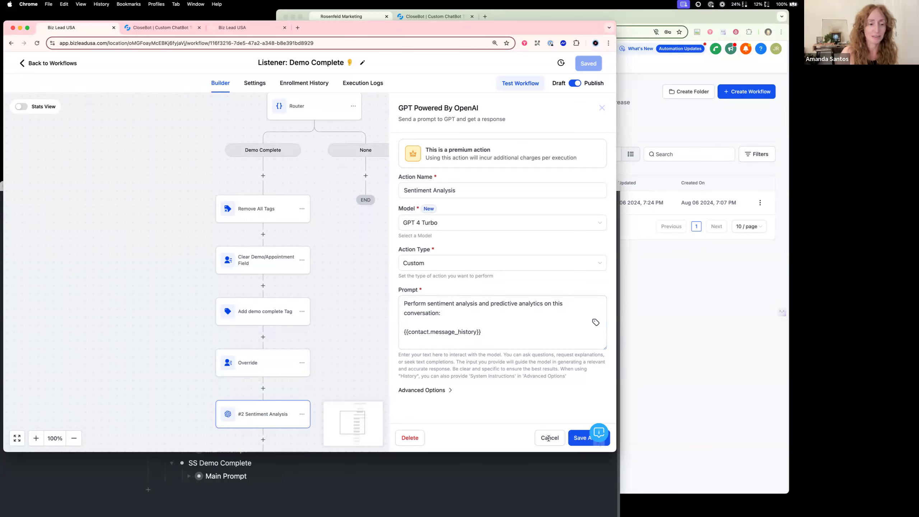
{"action": "left_click", "coordinate": [550, 438]}
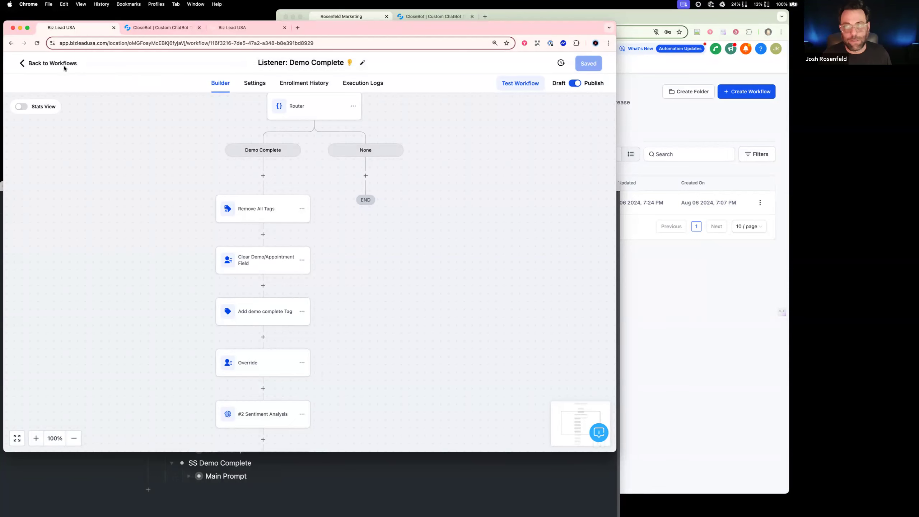
{"action": "left_click", "coordinate": [47, 64]}
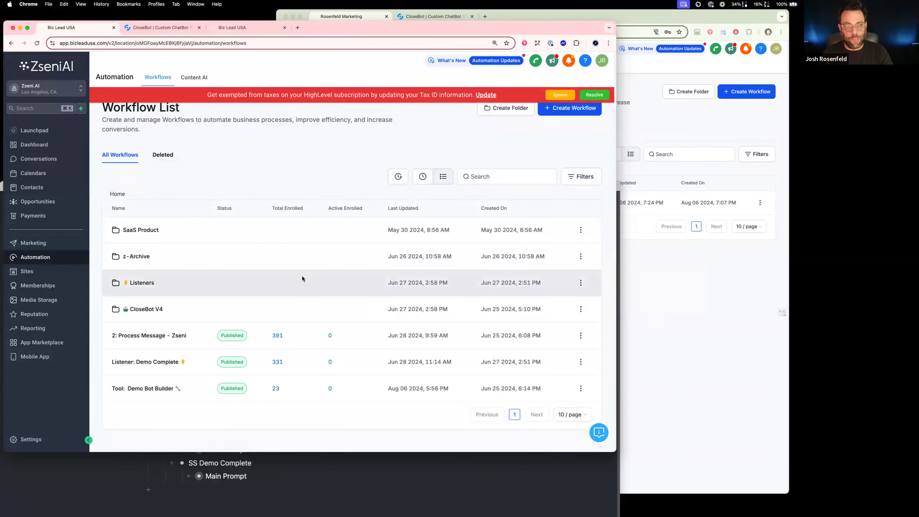